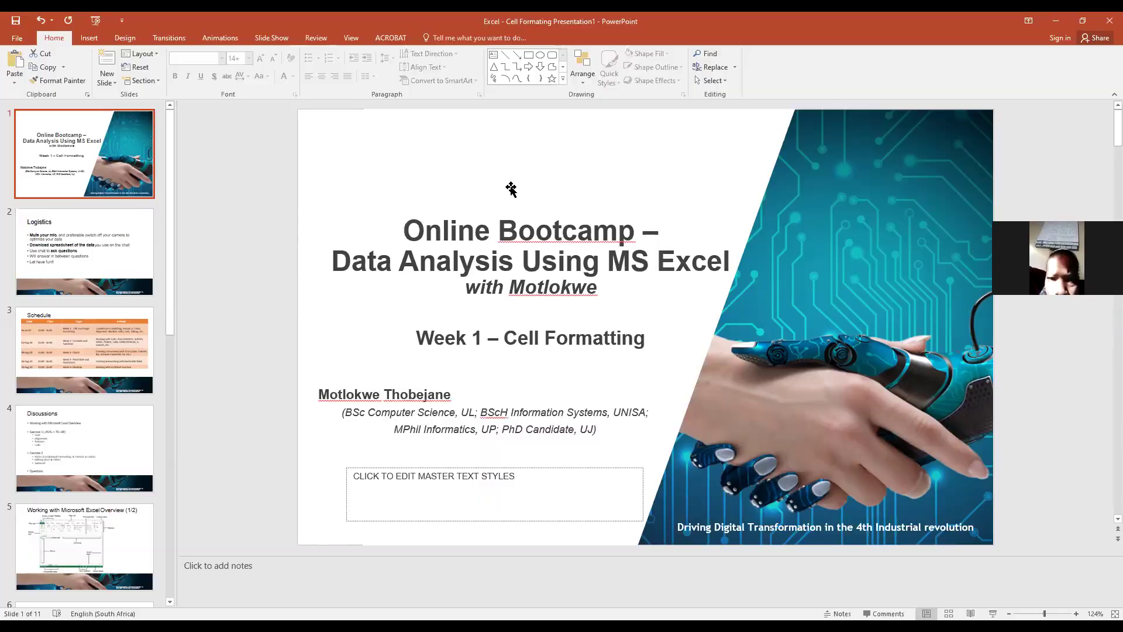
# Step: Switch from the PowerPoint slides to the Excel workbook
pyautogui.hotkey('alt', 'Tab')
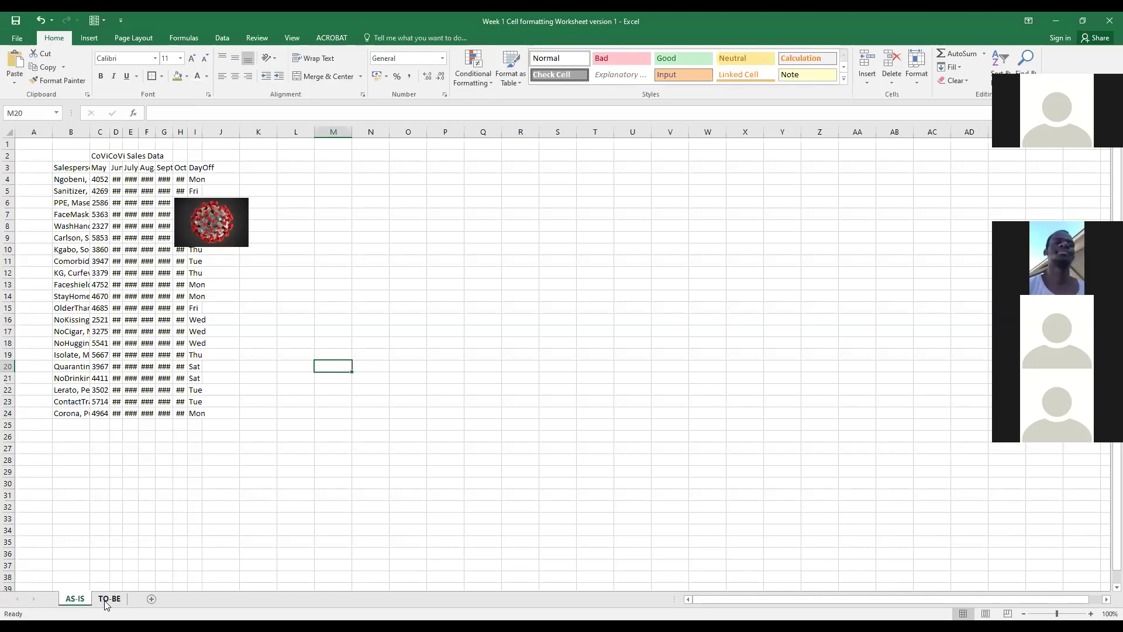
# Step: Compare the formatted TO-BE sheet with the unformatted AS-IS sheet, ending on TO-BE
pyautogui.click(107, 602)
pyautogui.click(81, 602)
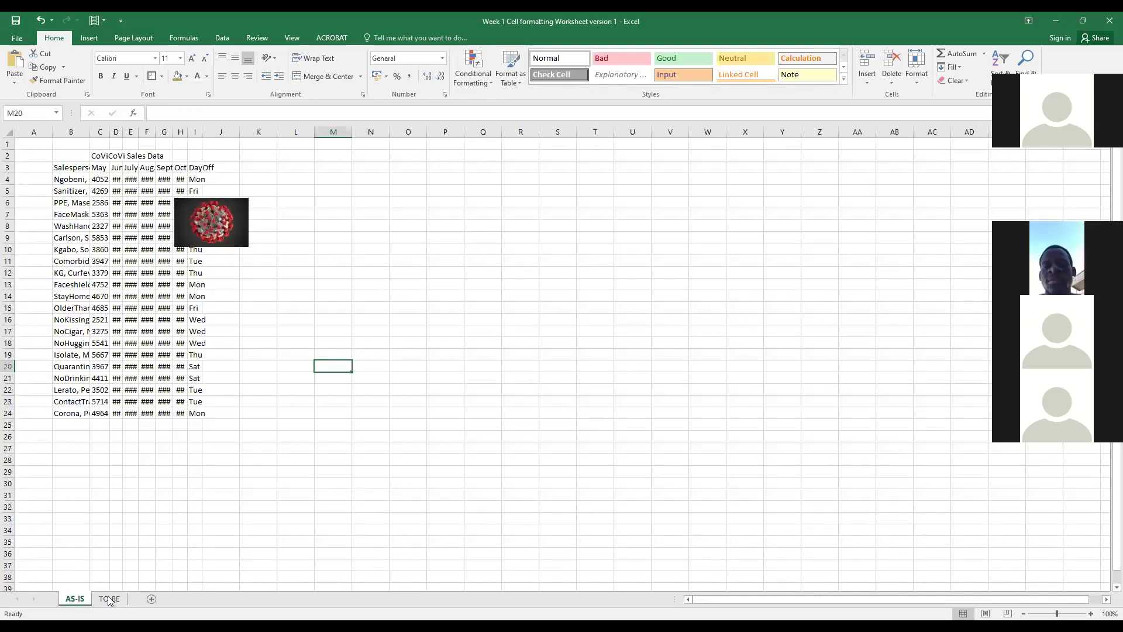
pyautogui.click(110, 600)
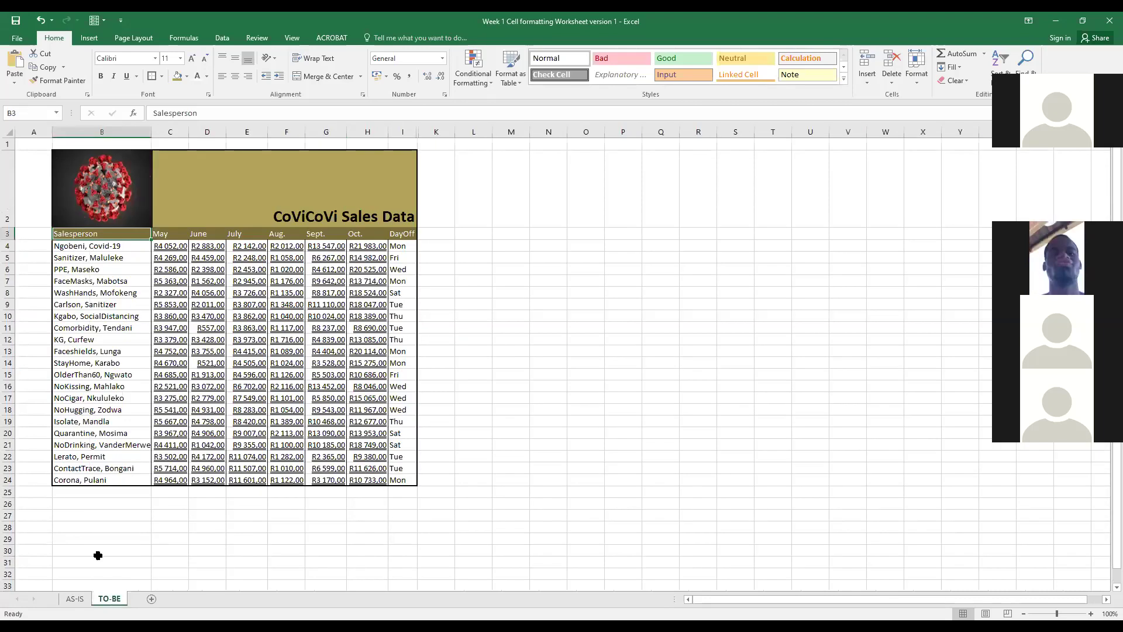
pyautogui.click(82, 603)
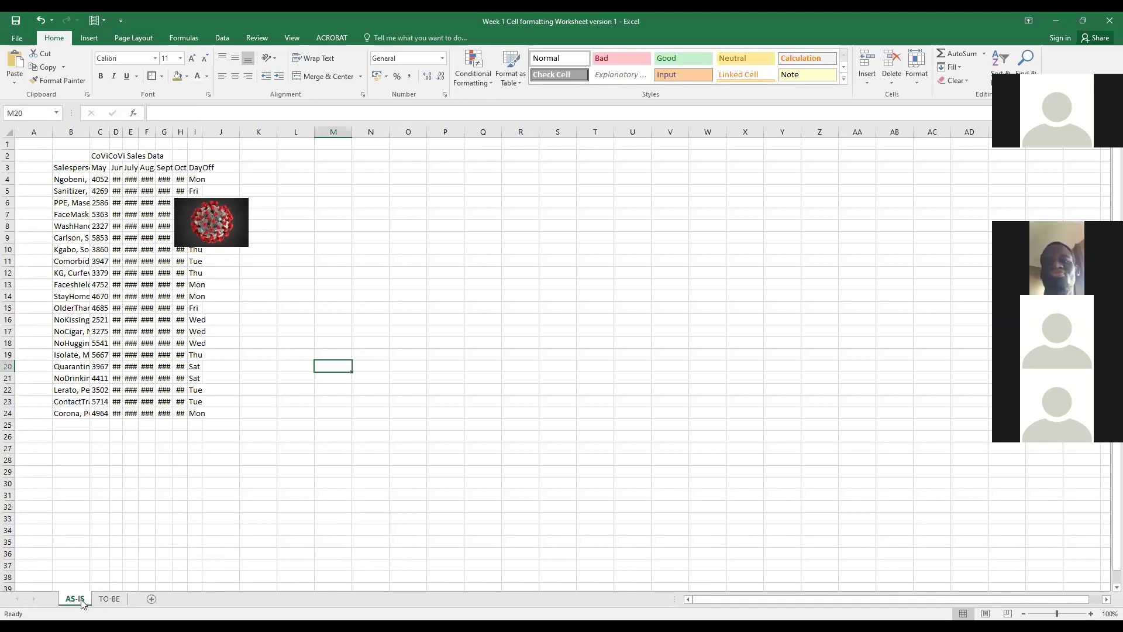
pyautogui.click(110, 599)
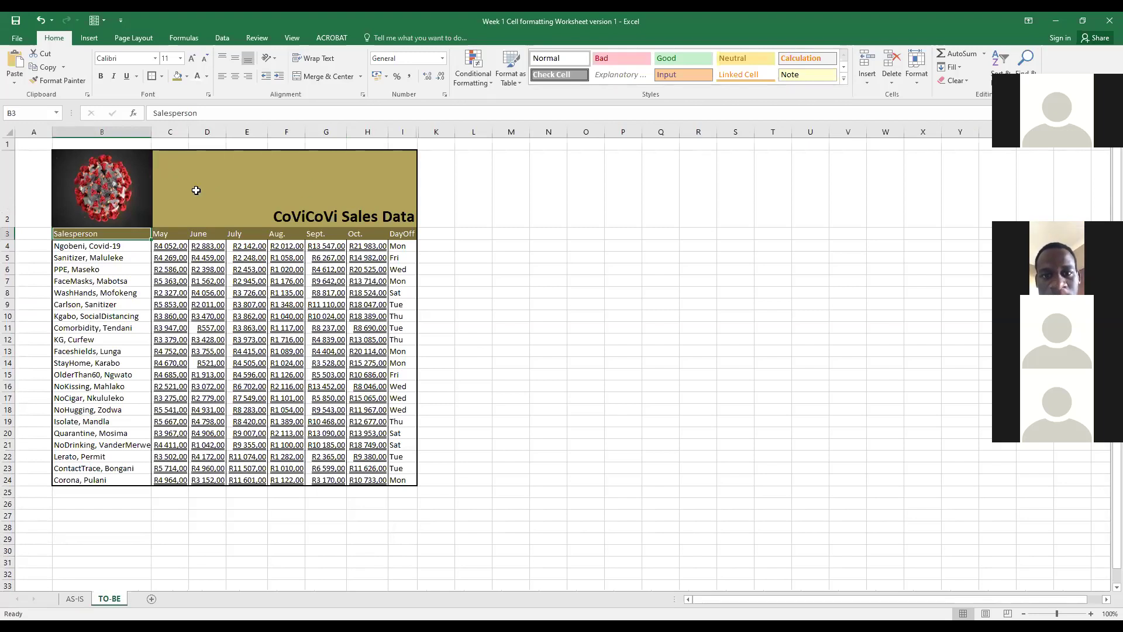
# Step: Inspect the merged 'CoViCoVi Sales Data' title cell B2 and the virus picture
pyautogui.click(229, 191)
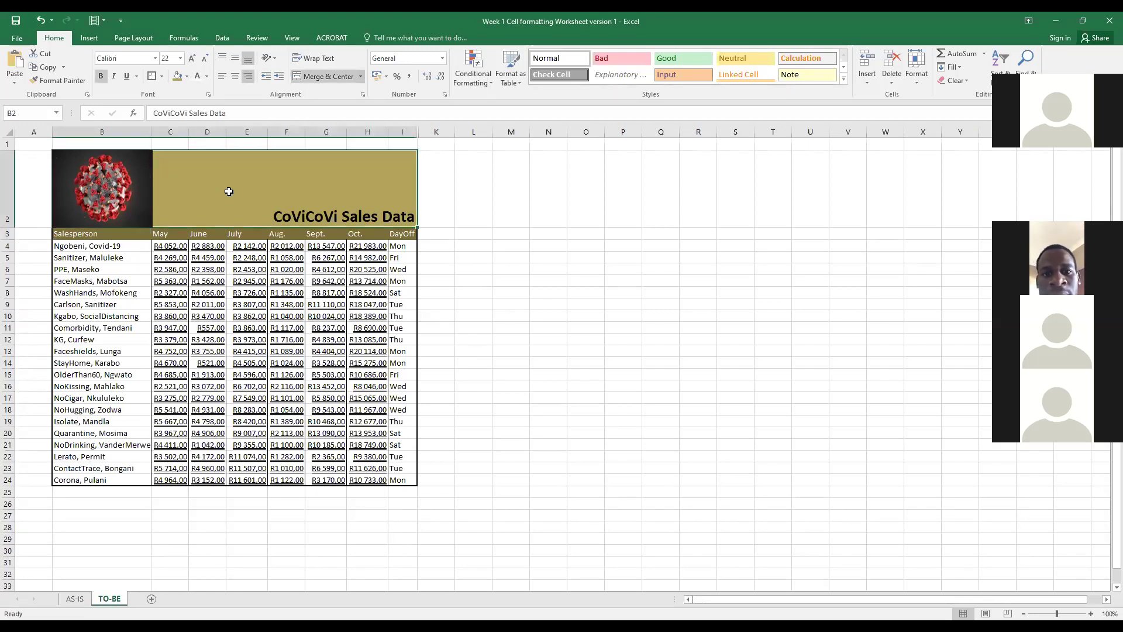
pyautogui.click(141, 163)
pyautogui.click(243, 186)
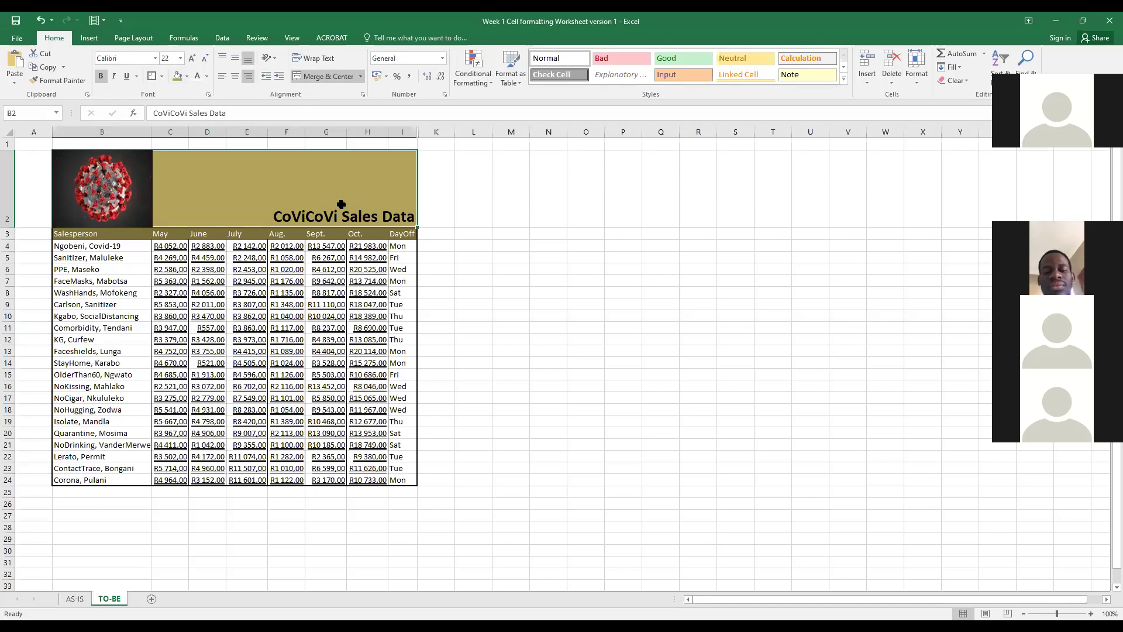
pyautogui.doubleClick(354, 217)
pyautogui.doubleClick(345, 217)
pyautogui.moveTo(268, 217); pyautogui.dragTo(359, 239)
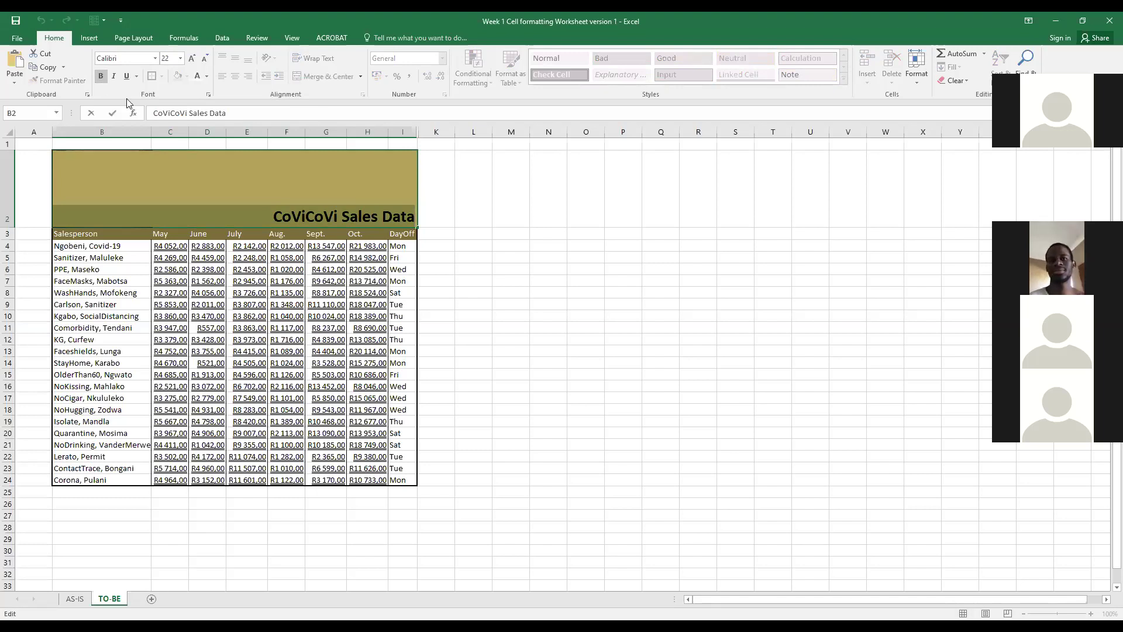
pyautogui.click(442, 202)
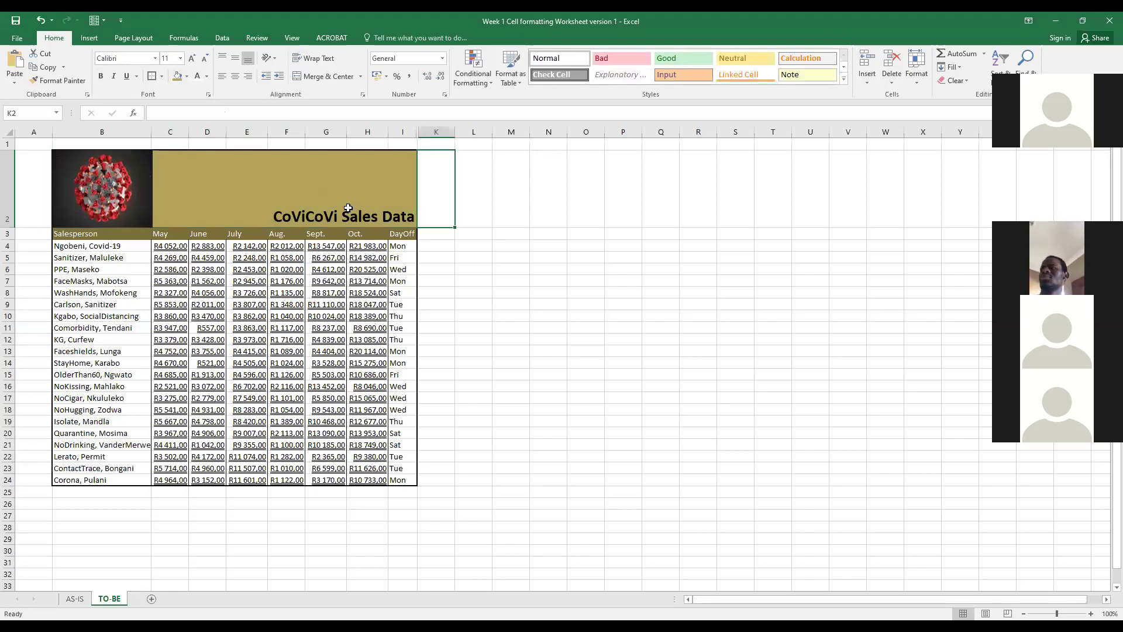
pyautogui.click(352, 209)
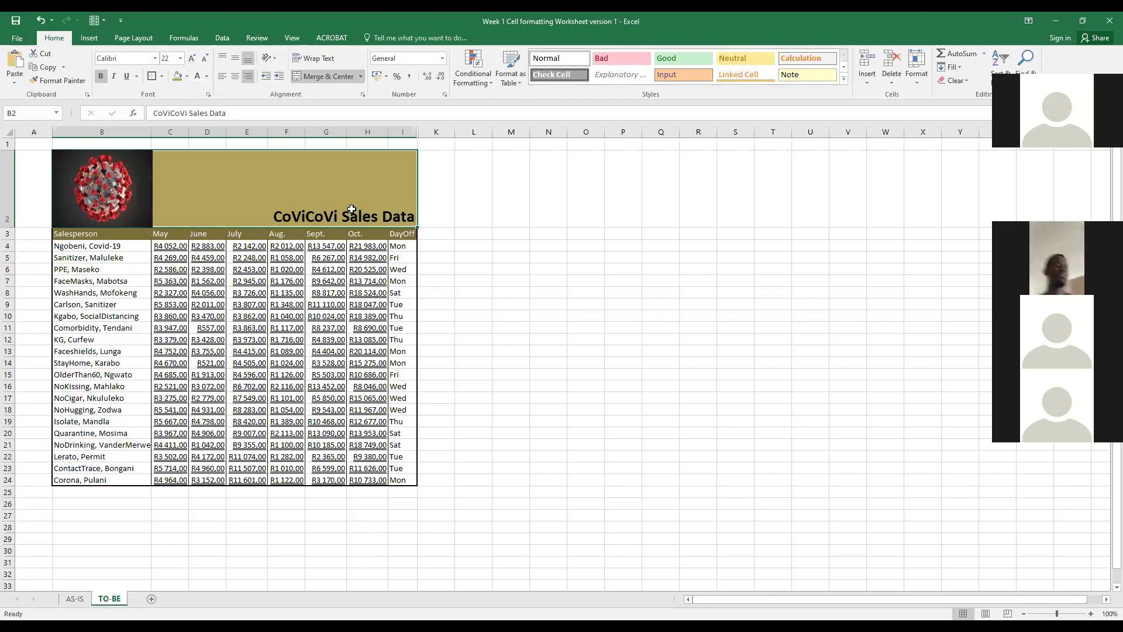
pyautogui.click(234, 63)
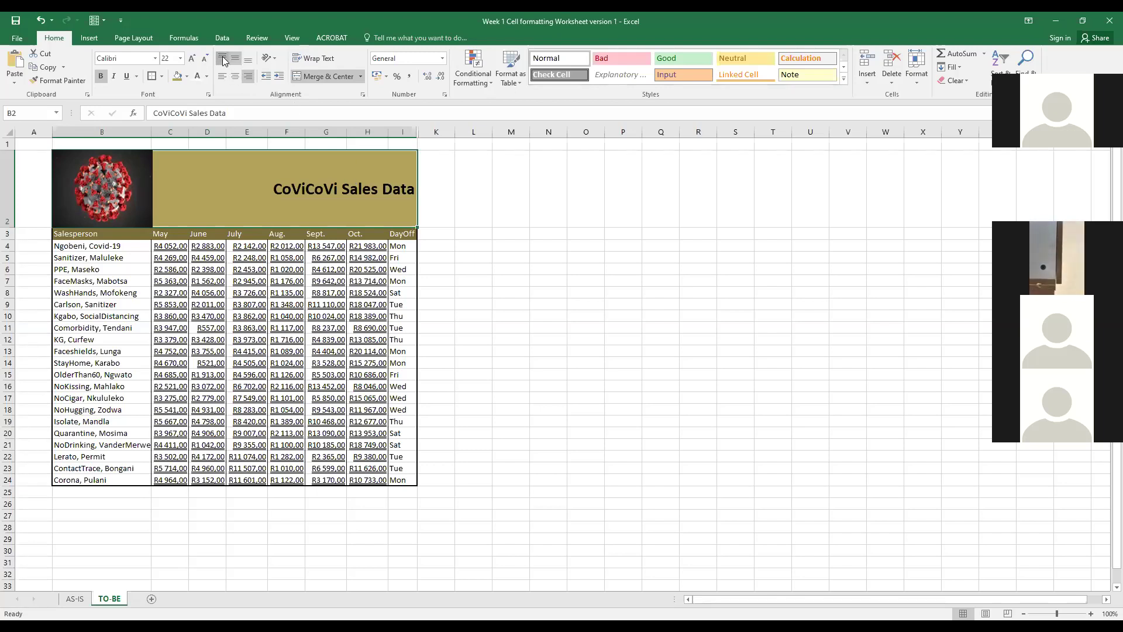
pyautogui.click(222, 58)
pyautogui.click(249, 78)
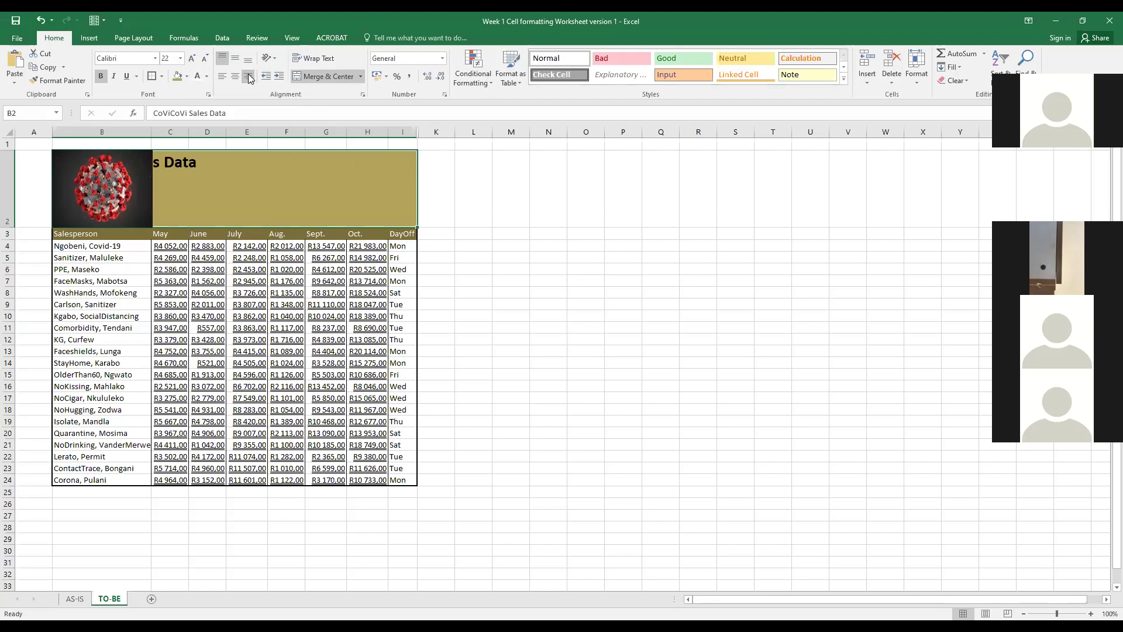
pyautogui.click(248, 61)
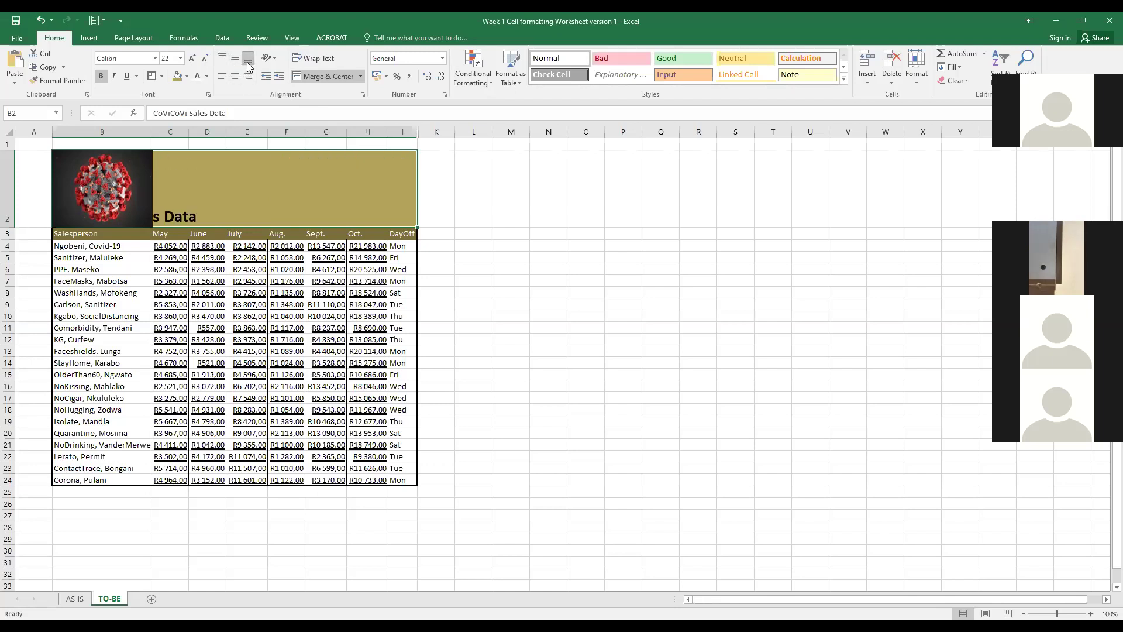
pyautogui.click(248, 77)
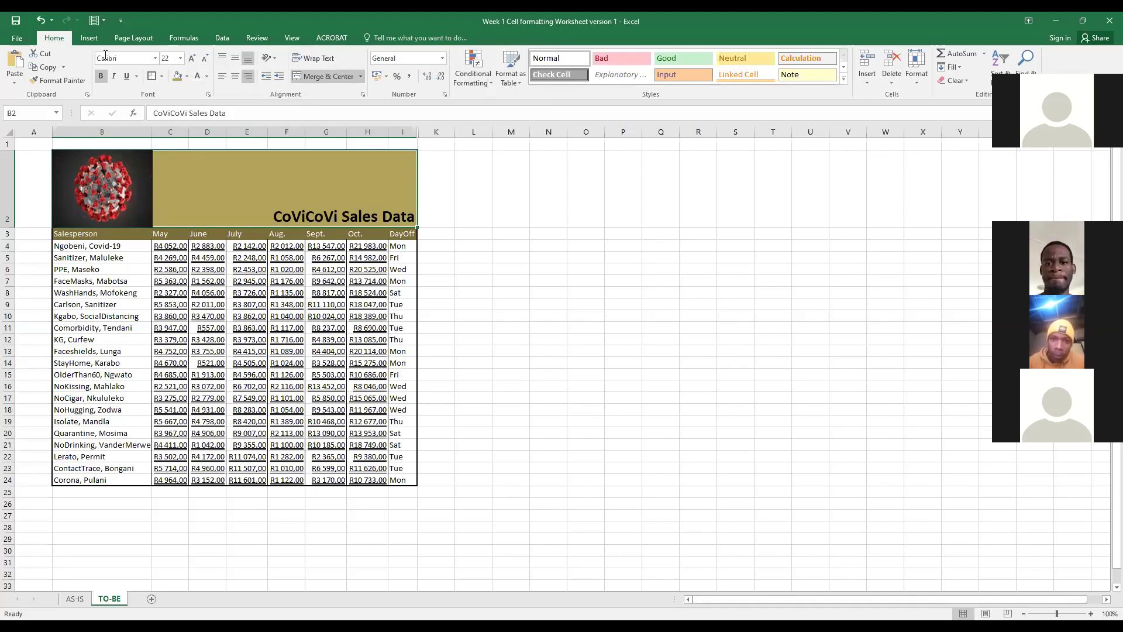
pyautogui.click(917, 82)
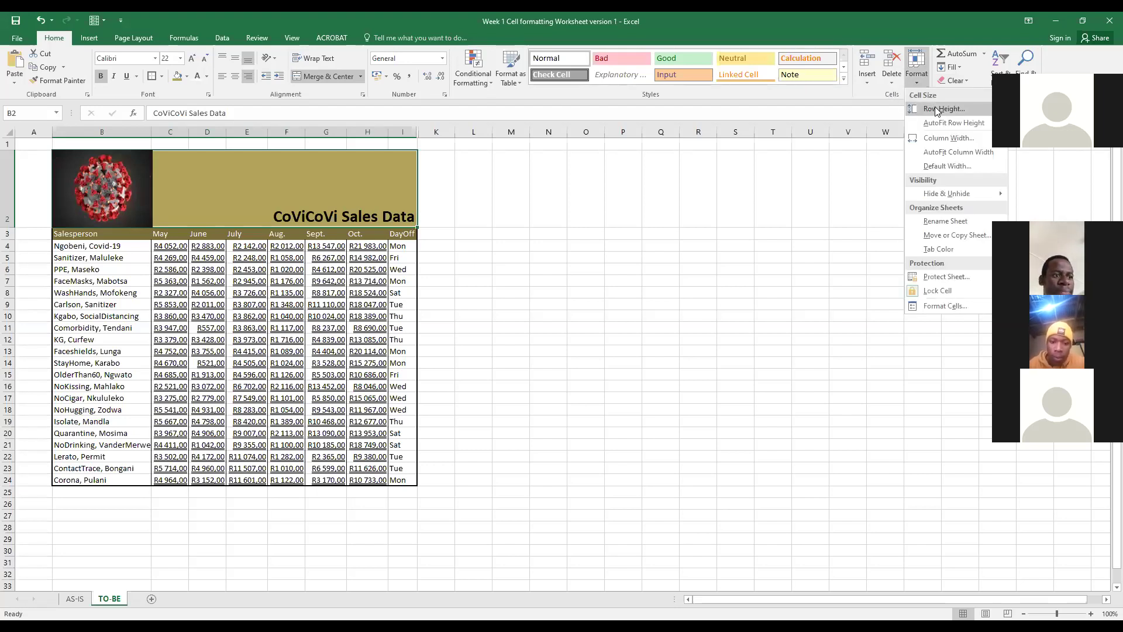
pyautogui.click(936, 108)
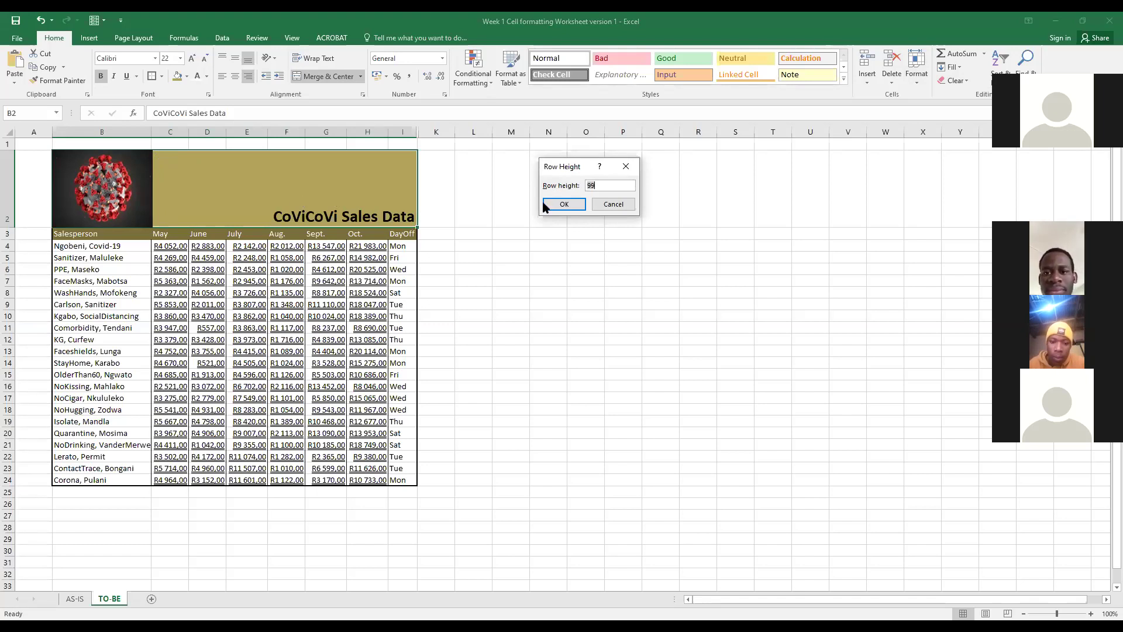
pyautogui.click(613, 205)
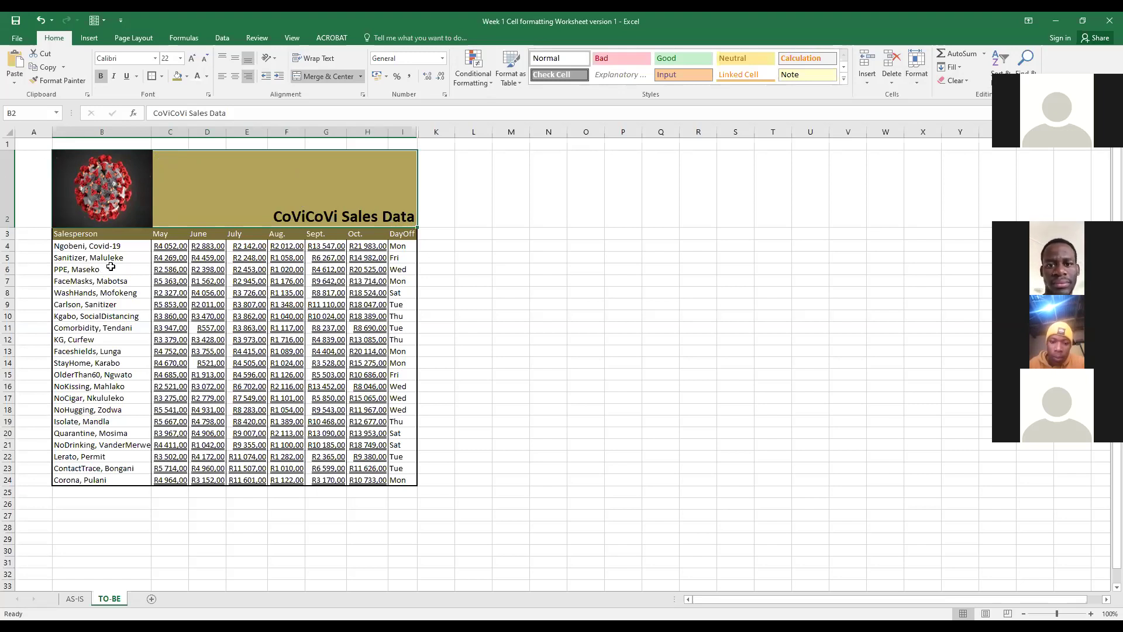
# Step: Check TO-BE's column A/B widths, row 1/2 heights and picture, then go to AS-IS
pyautogui.click(112, 131)
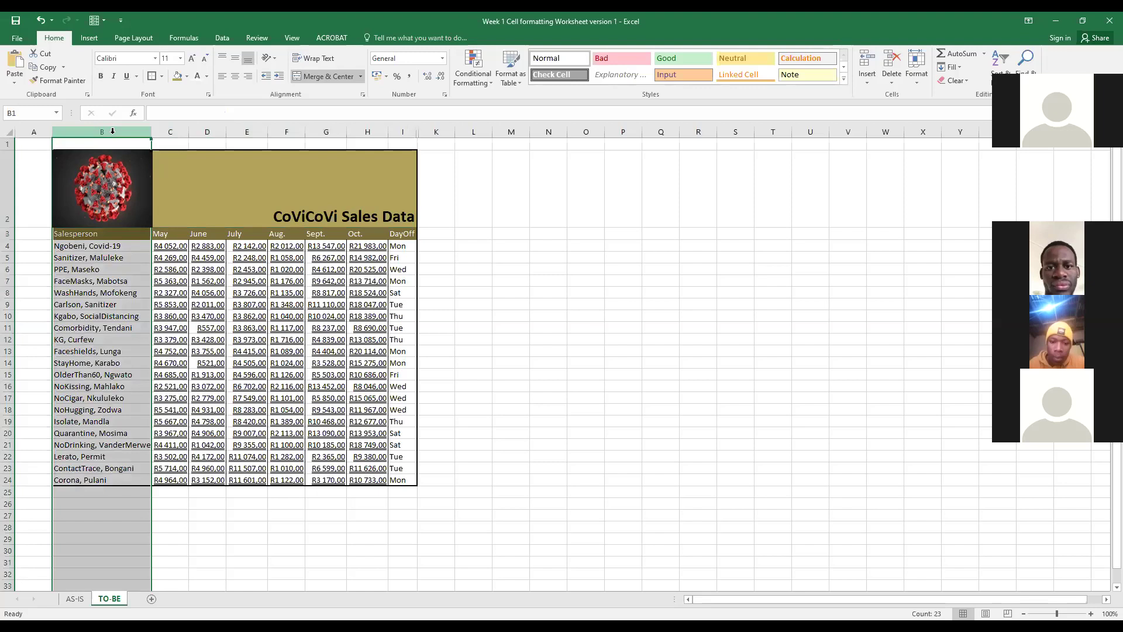
pyautogui.click(8, 173)
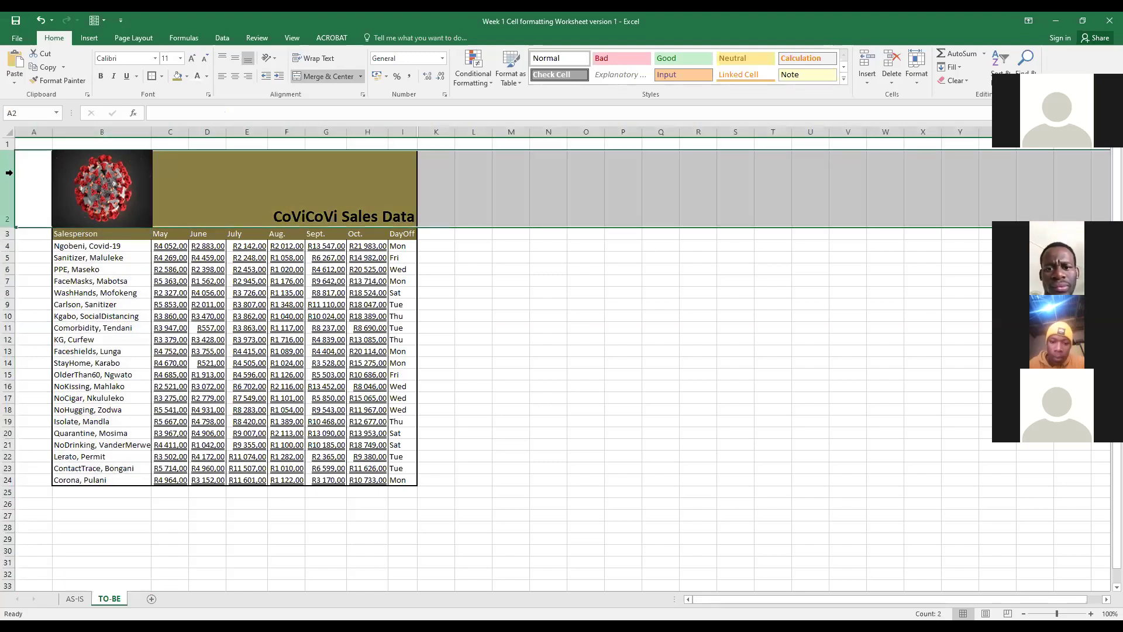
pyautogui.click(111, 166)
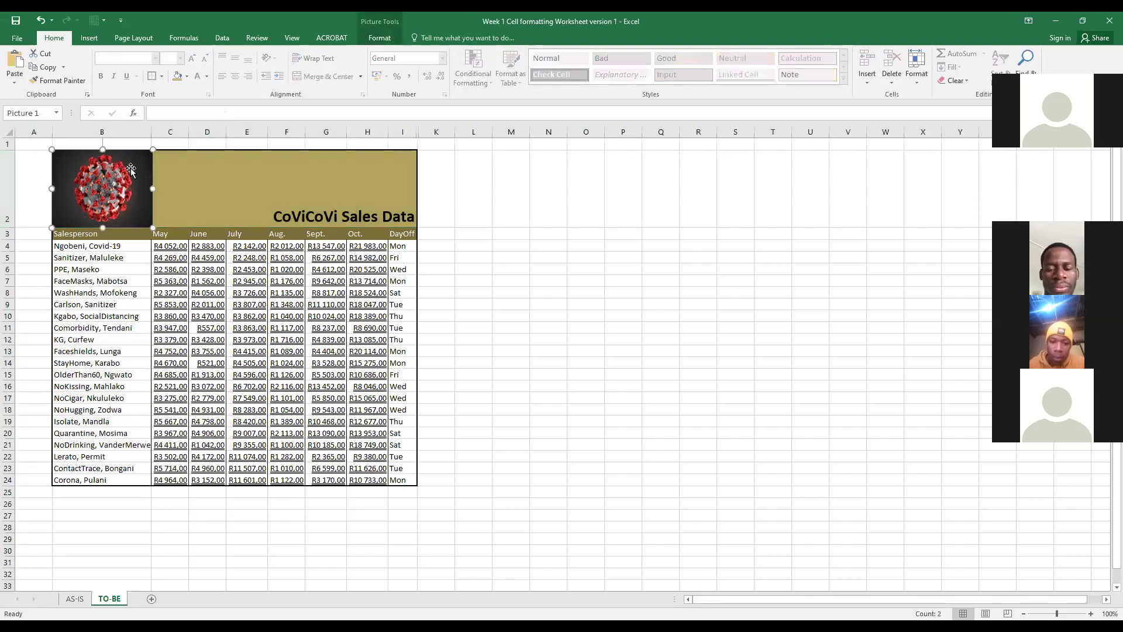
pyautogui.click(39, 131)
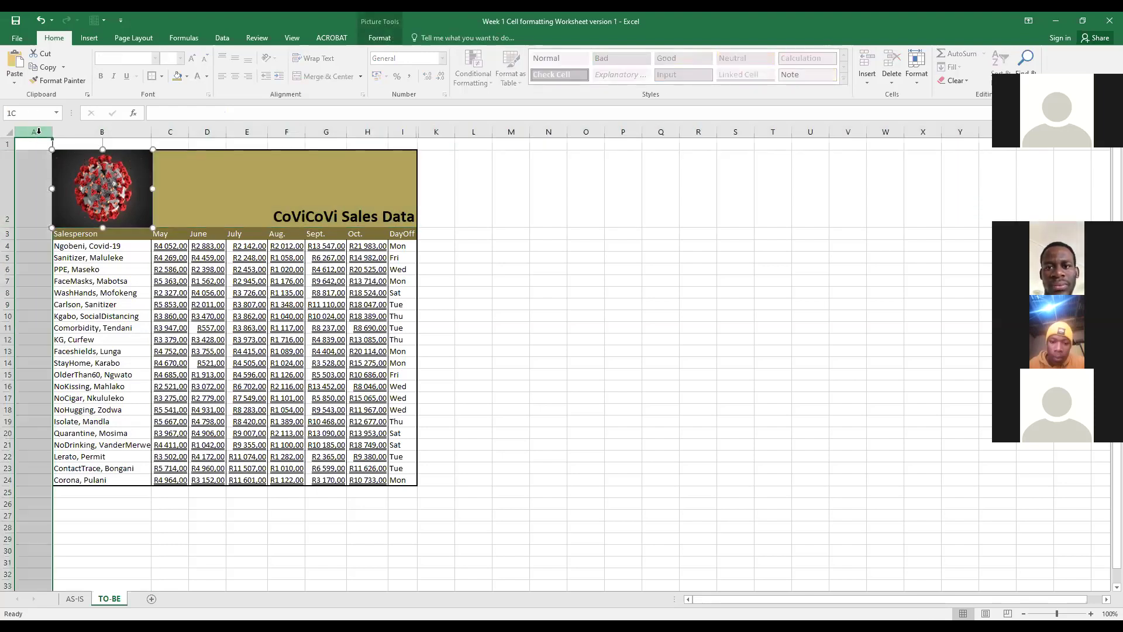
pyautogui.click(8, 147)
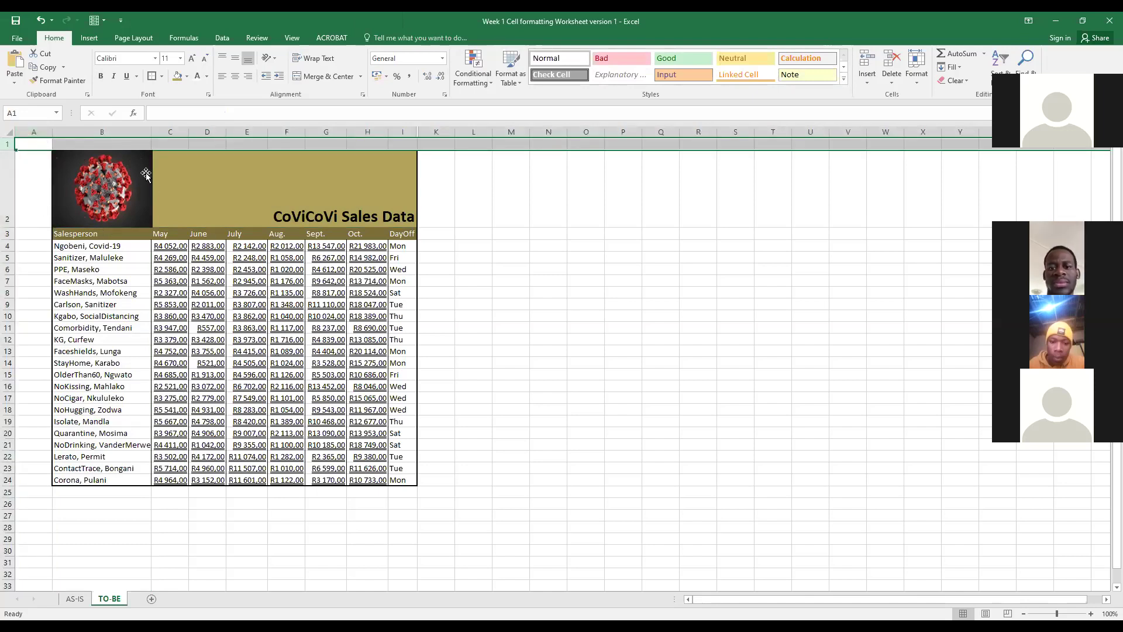
pyautogui.click(110, 184)
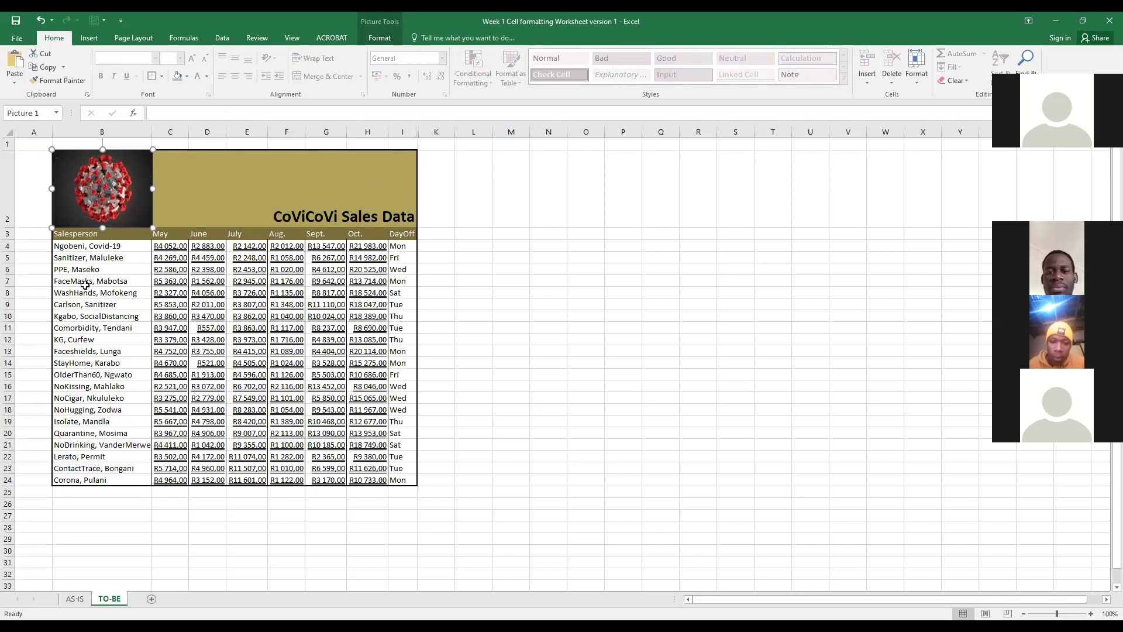
pyautogui.click(74, 599)
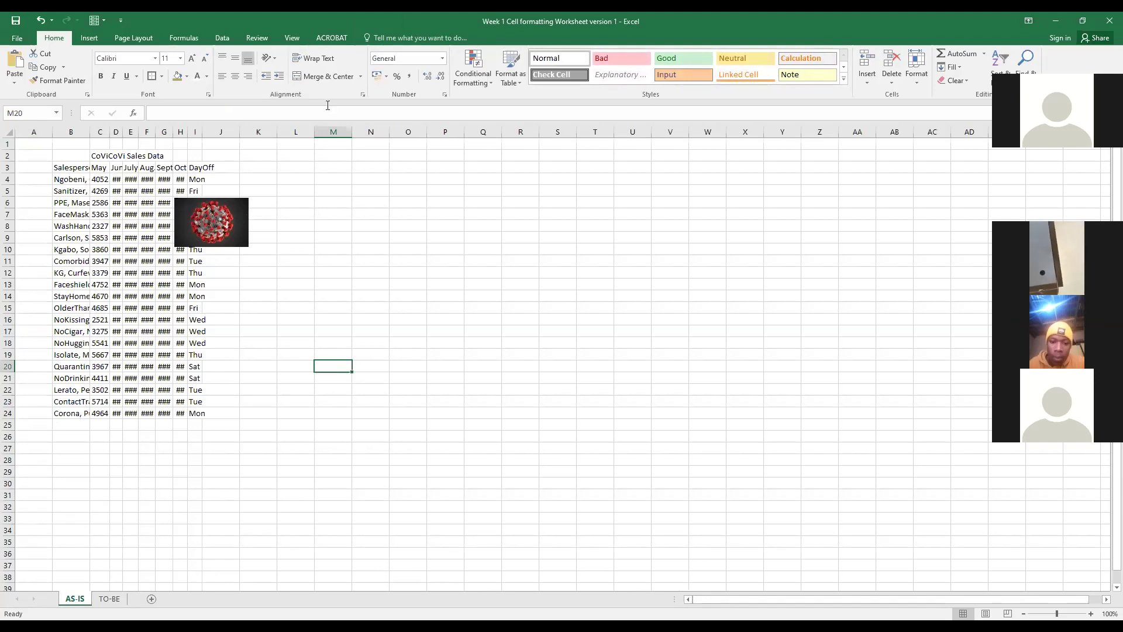
# Step: Merge and centre the 'CoViCoVi Sales Data' title over the table from C2 onward
pyautogui.click(116, 168)
pyautogui.click(106, 157)
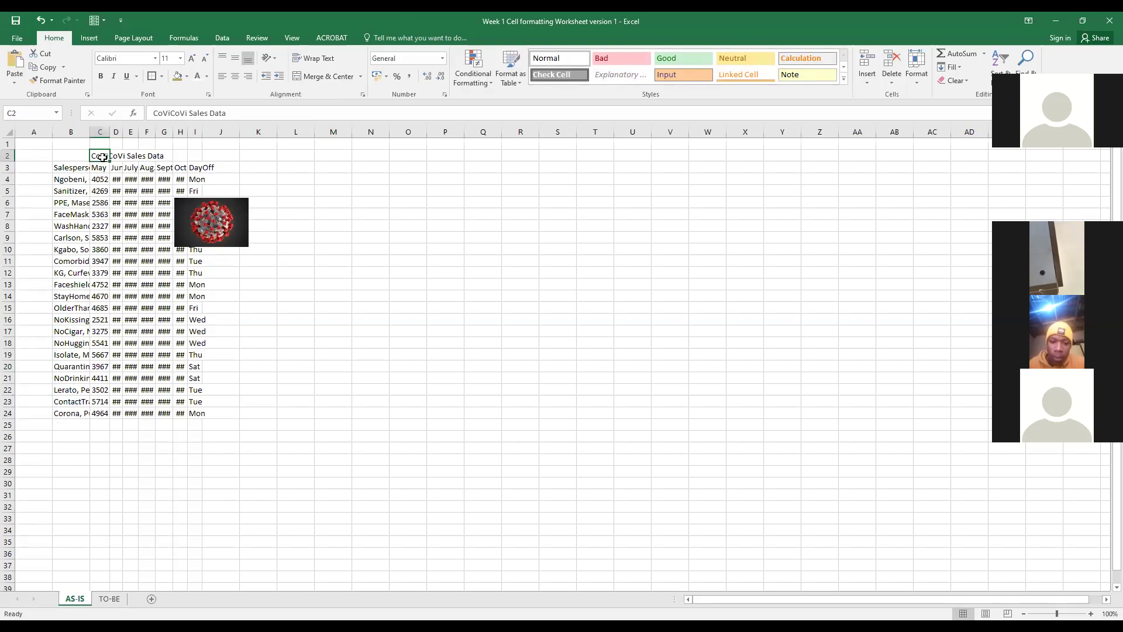
pyautogui.moveTo(102, 154); pyautogui.dragTo(191, 154)
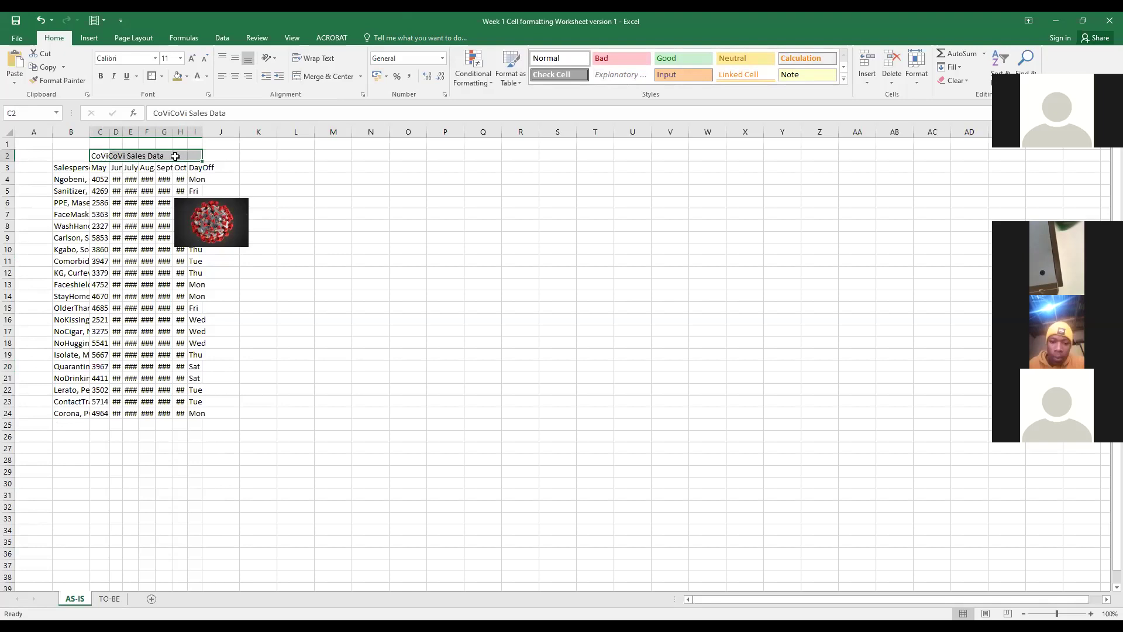
pyautogui.click(85, 153)
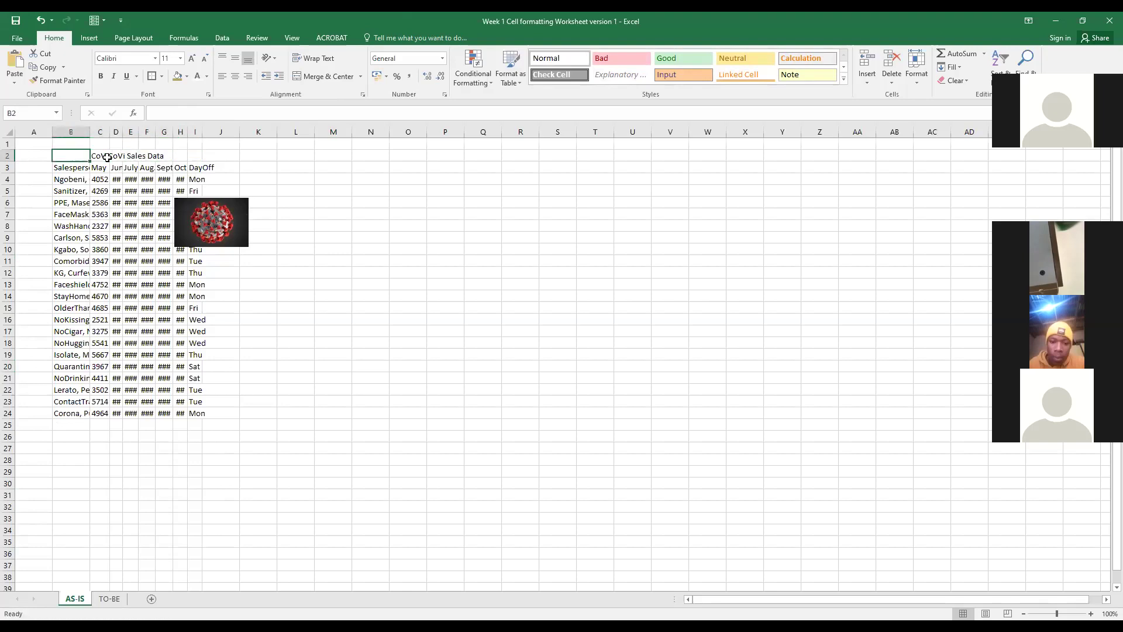
pyautogui.moveTo(103, 157); pyautogui.dragTo(198, 157)
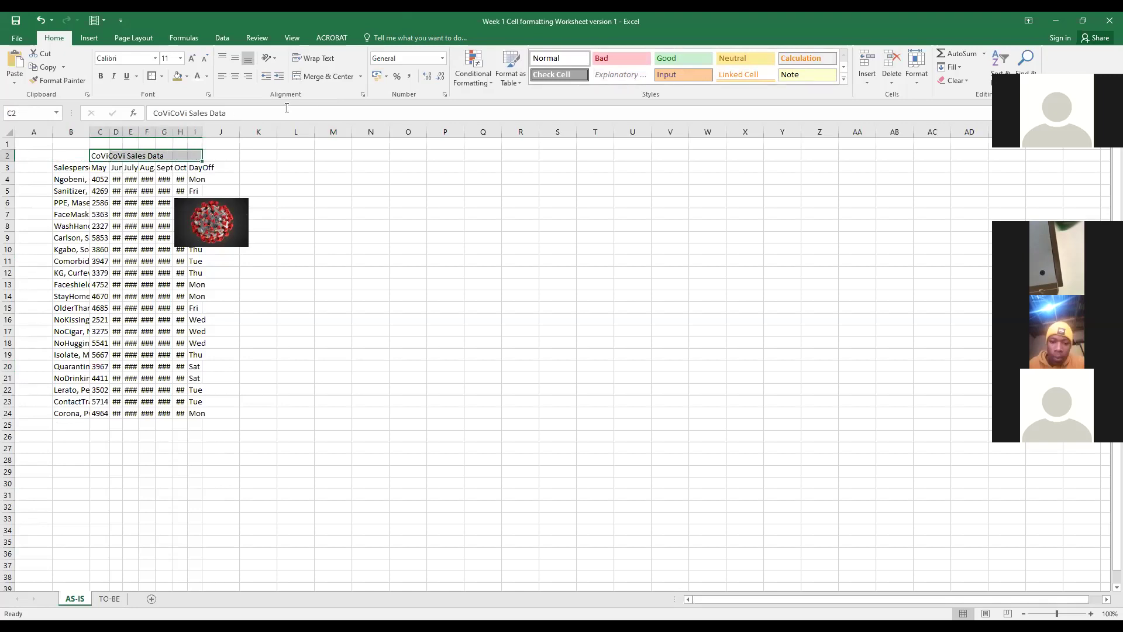
pyautogui.click(319, 78)
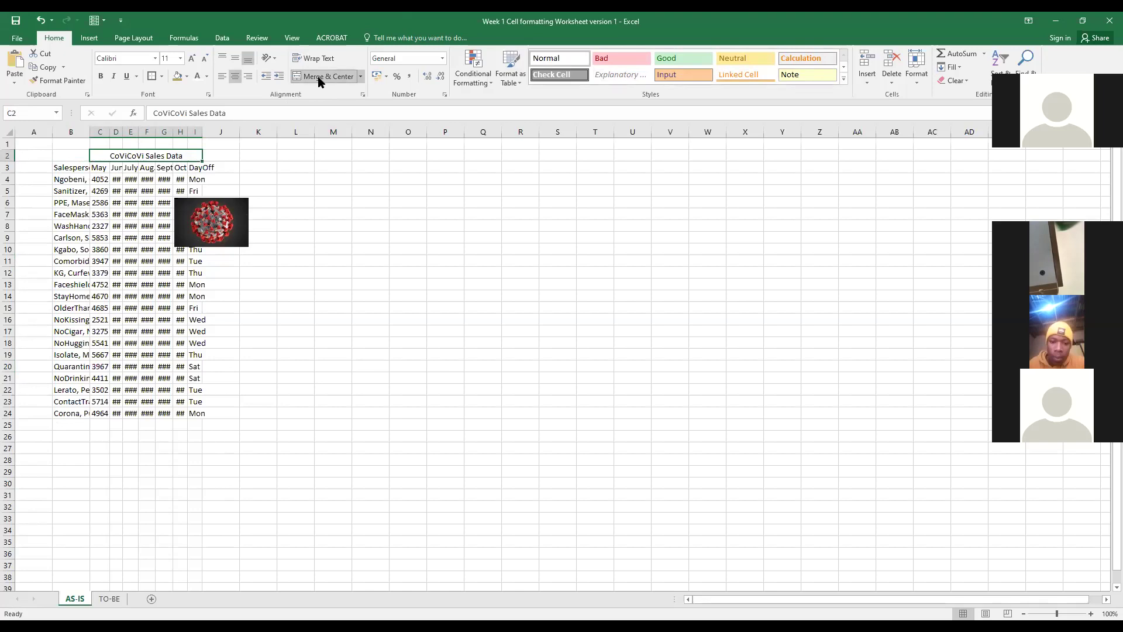
# Step: Right-align the merged title and set its font size to 22
pyautogui.click(248, 81)
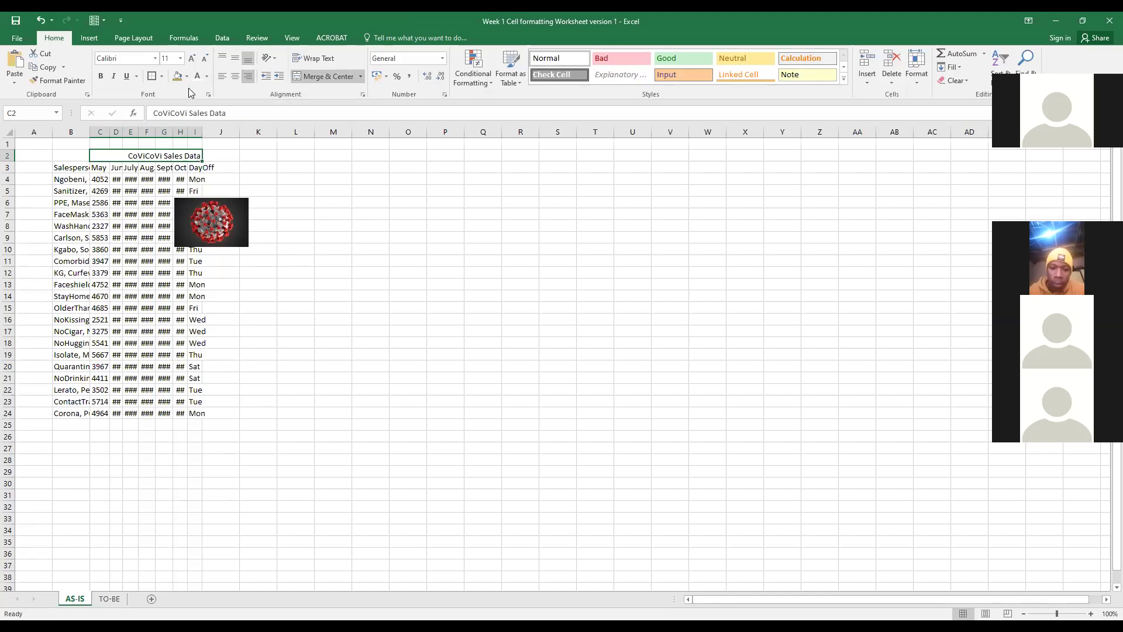
pyautogui.click(180, 55)
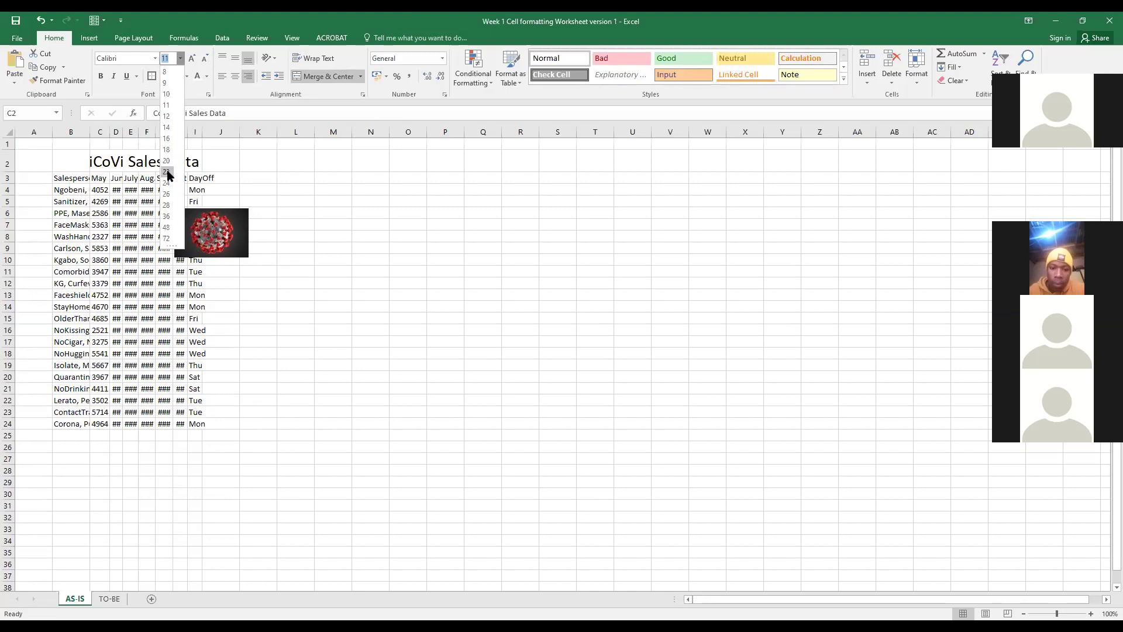
pyautogui.click(168, 172)
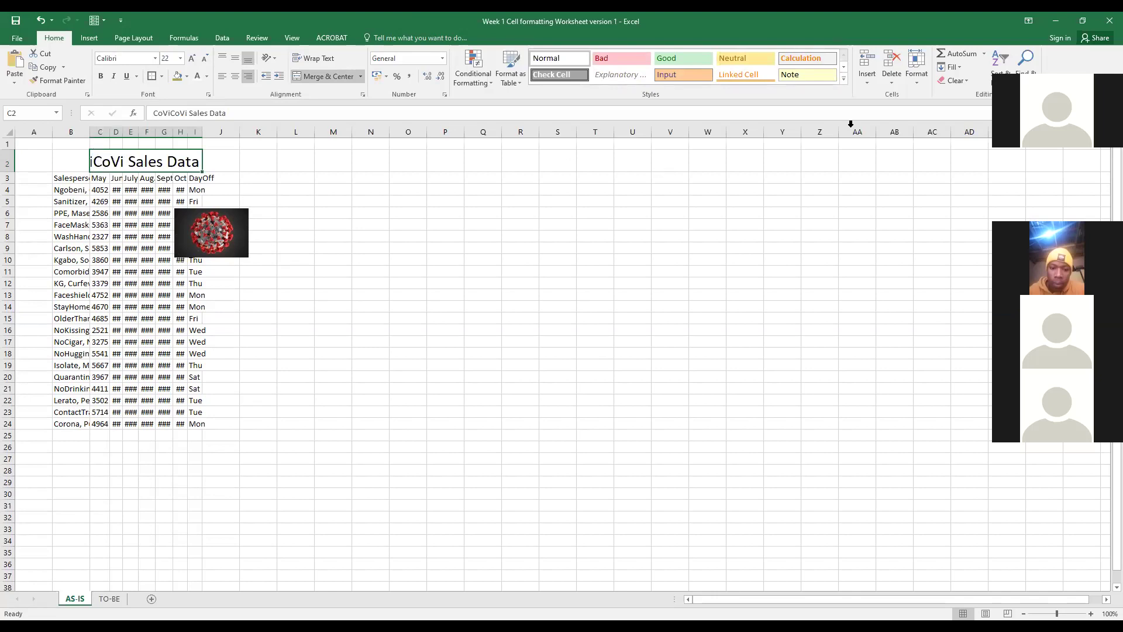
pyautogui.click(920, 84)
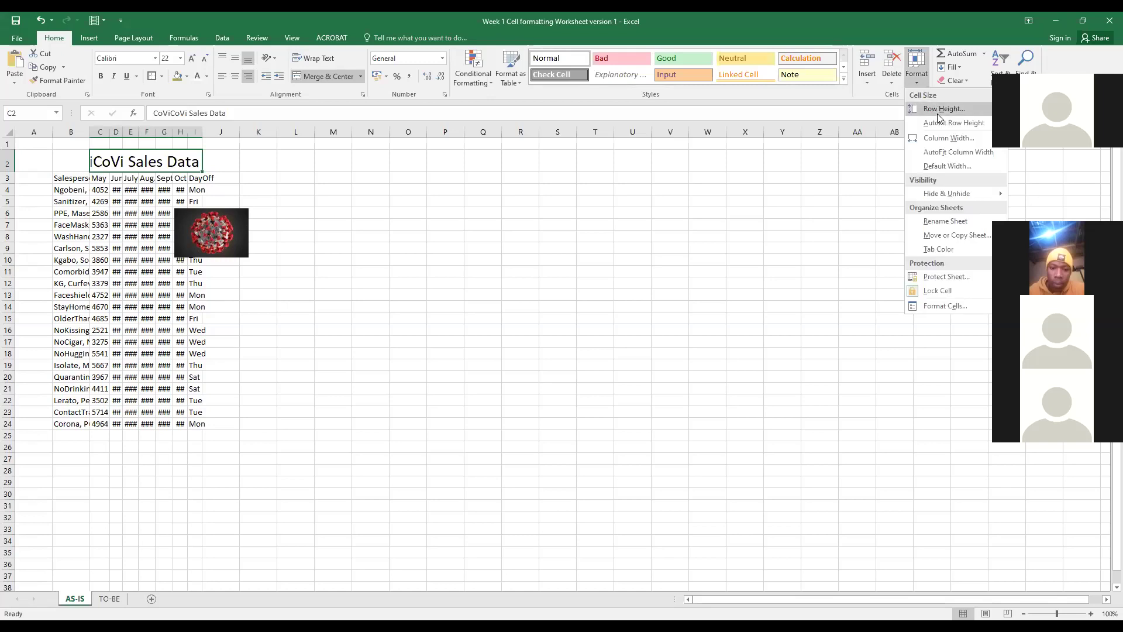
# Step: Set row 2 height to 99 and move the virus picture up beside the title
pyautogui.click(938, 111)
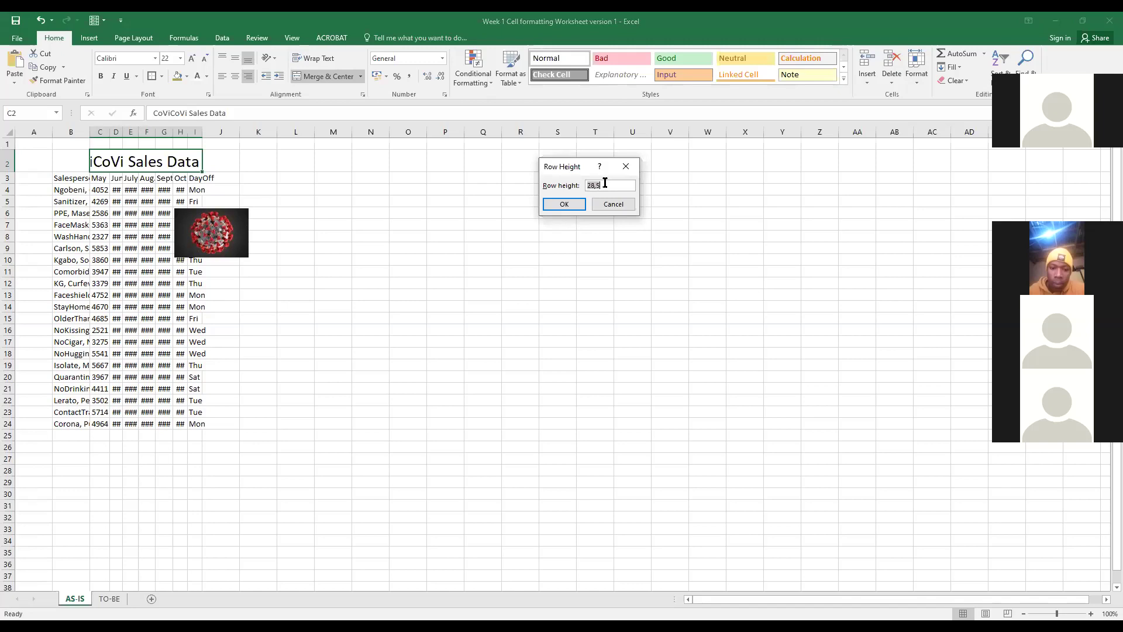
pyautogui.write('99')
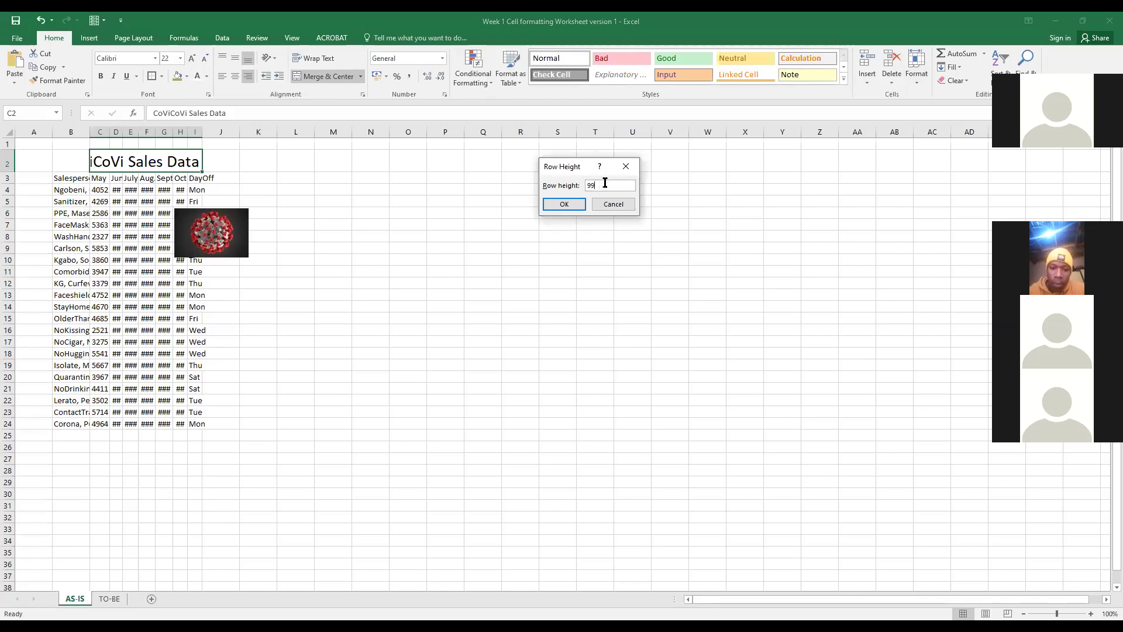
pyautogui.click(562, 205)
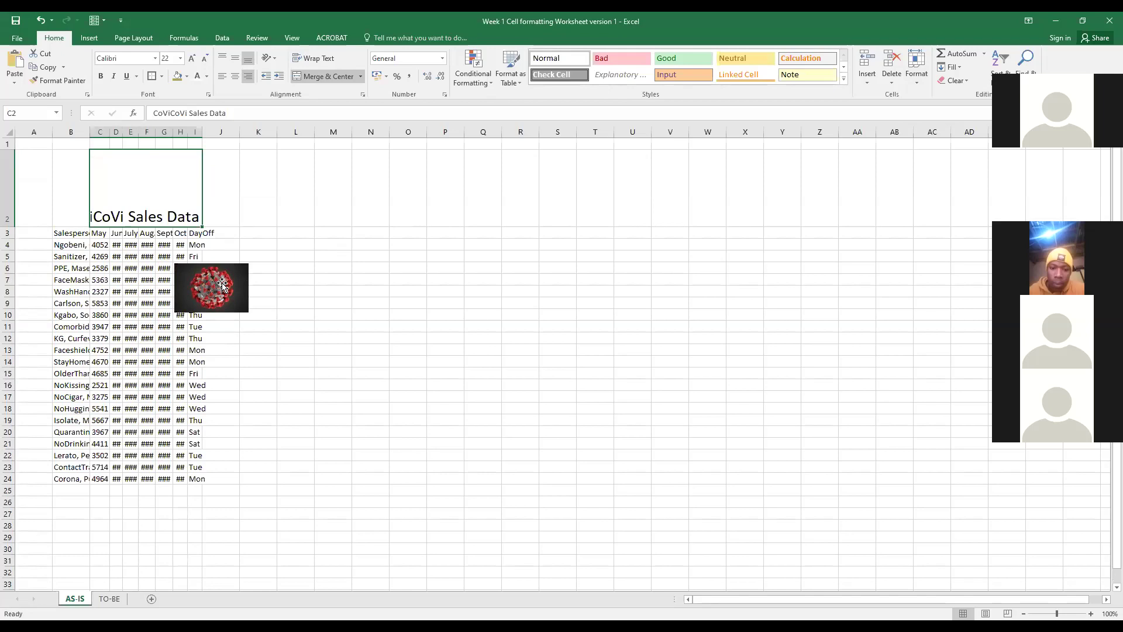
pyautogui.moveTo(222, 285); pyautogui.dragTo(100, 170)
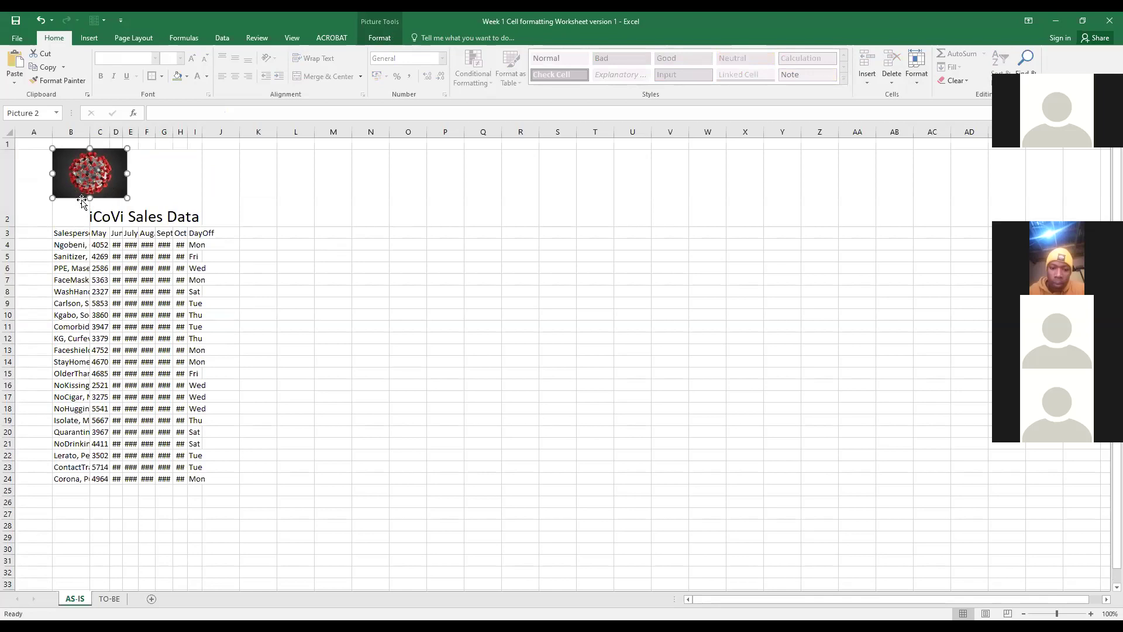
# Step: Autofit column B, then undo it along with the row height and picture changes
pyautogui.doubleClick(91, 132)
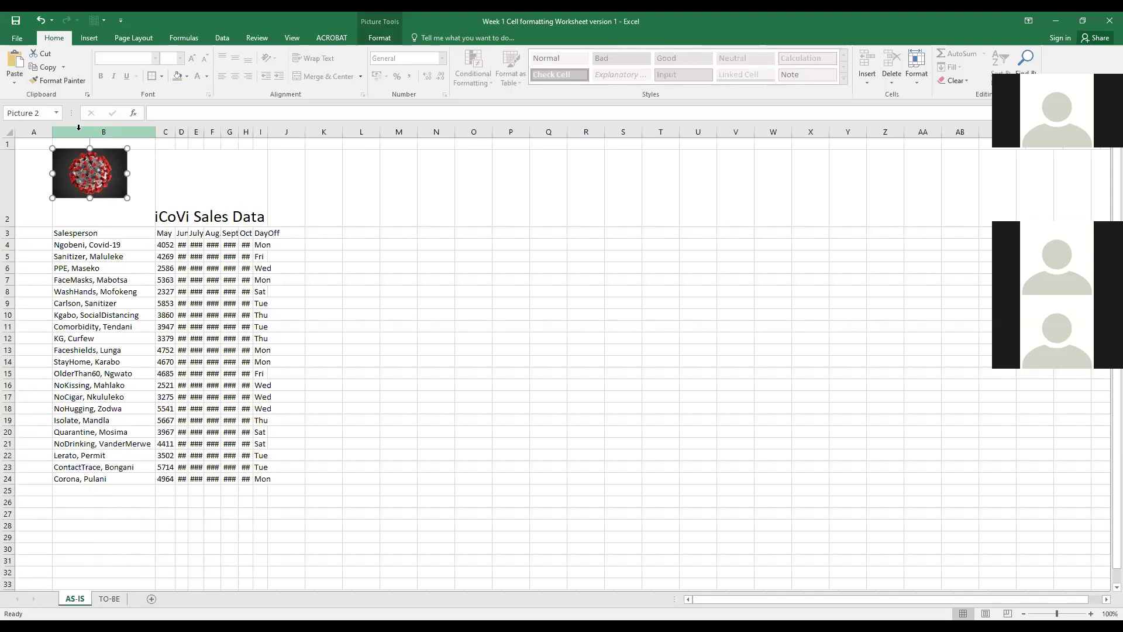
pyautogui.click(39, 21)
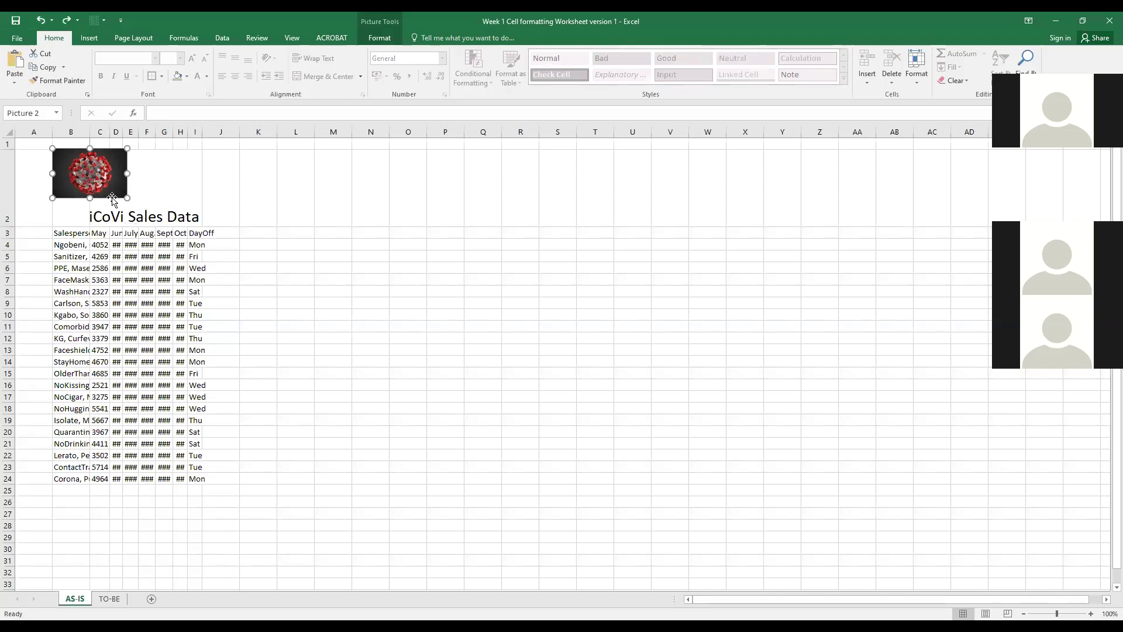
pyautogui.click(40, 21)
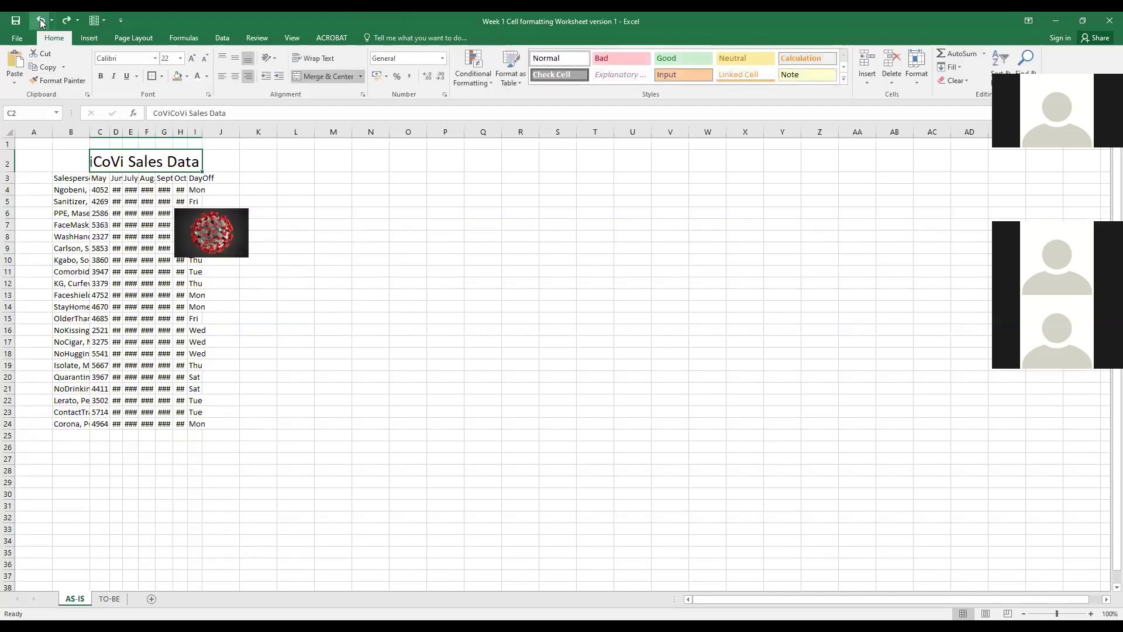
pyautogui.click(40, 21)
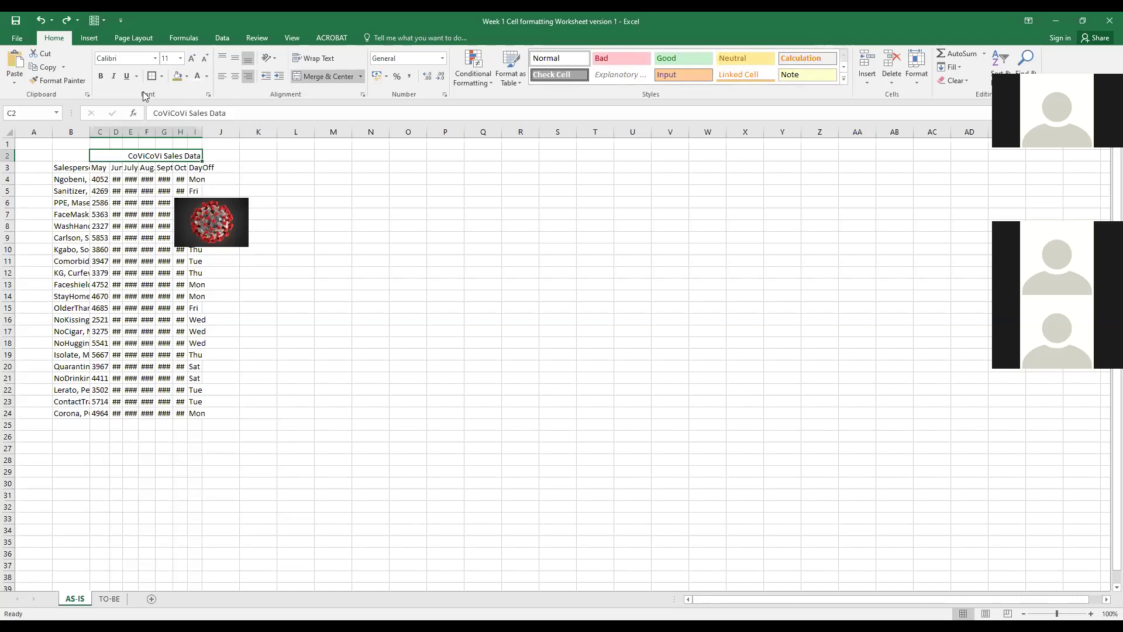
pyautogui.click(181, 57)
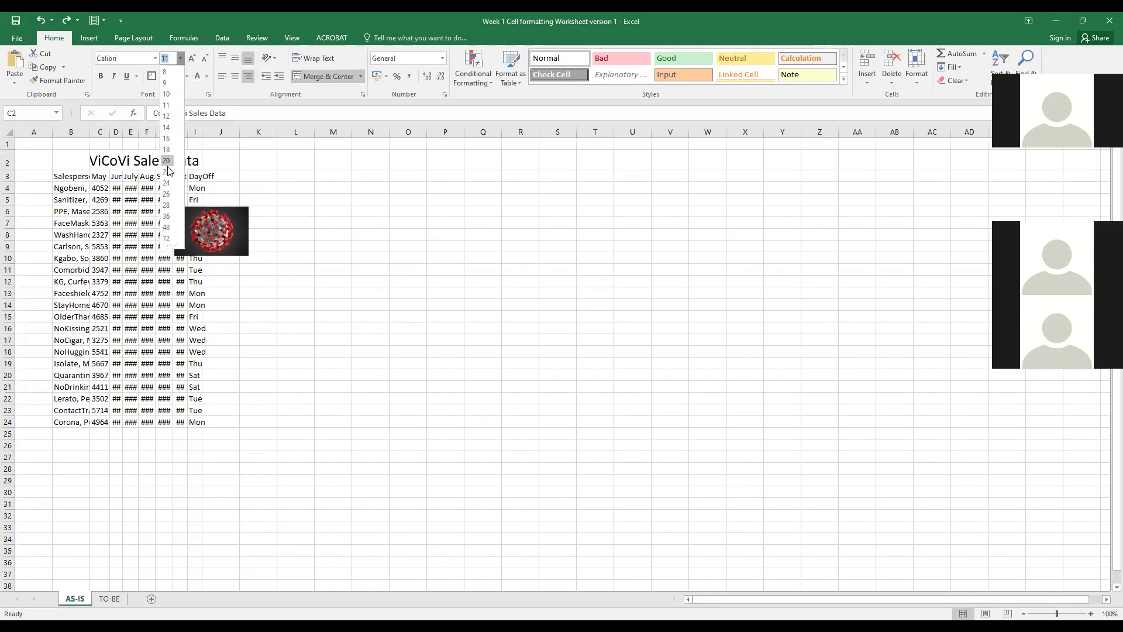
pyautogui.click(167, 171)
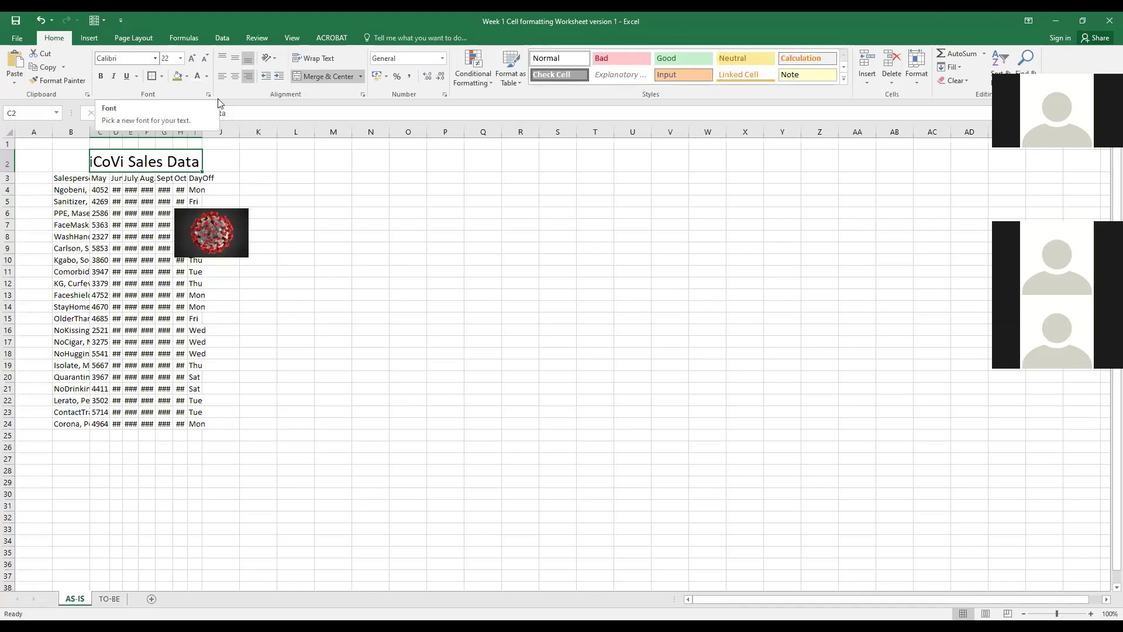
pyautogui.click(256, 158)
pyautogui.click(194, 163)
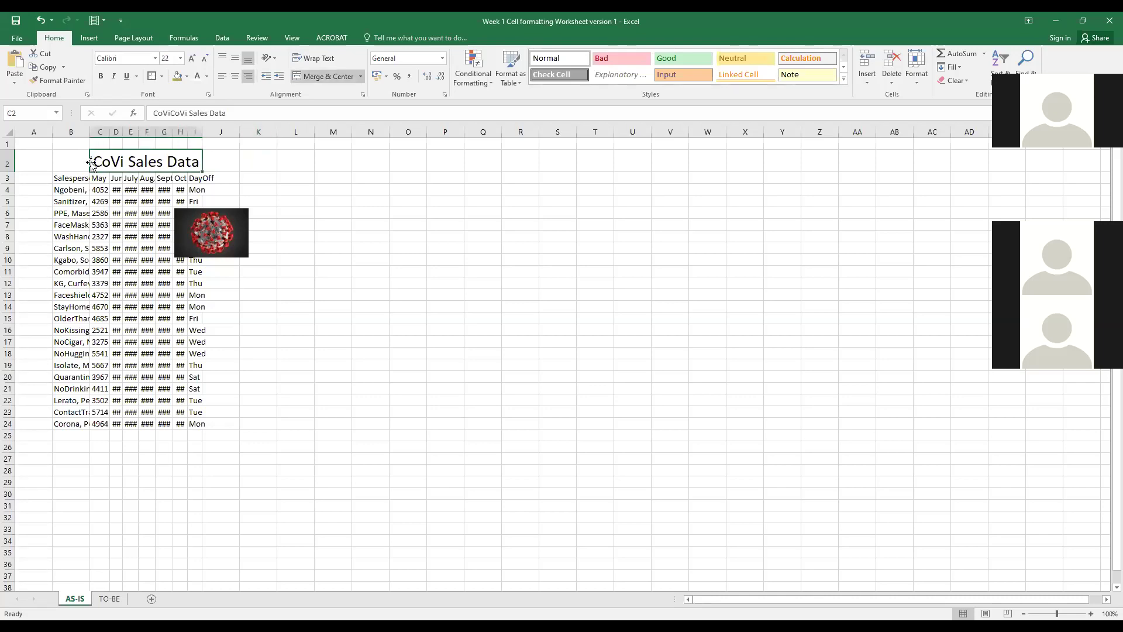
pyautogui.click(109, 598)
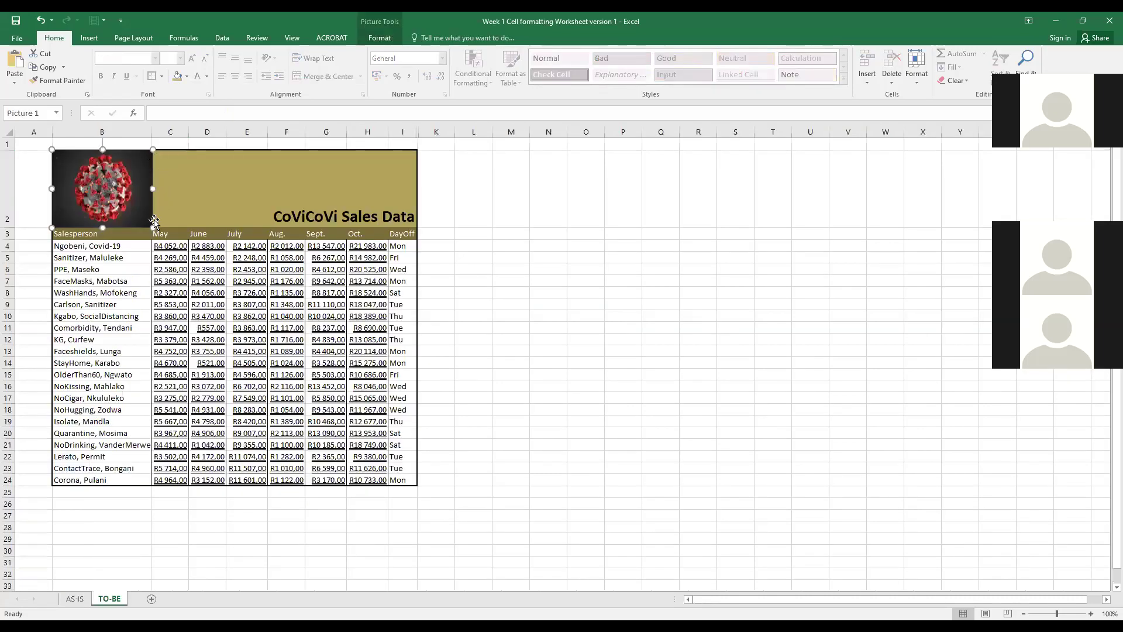
pyautogui.click(68, 601)
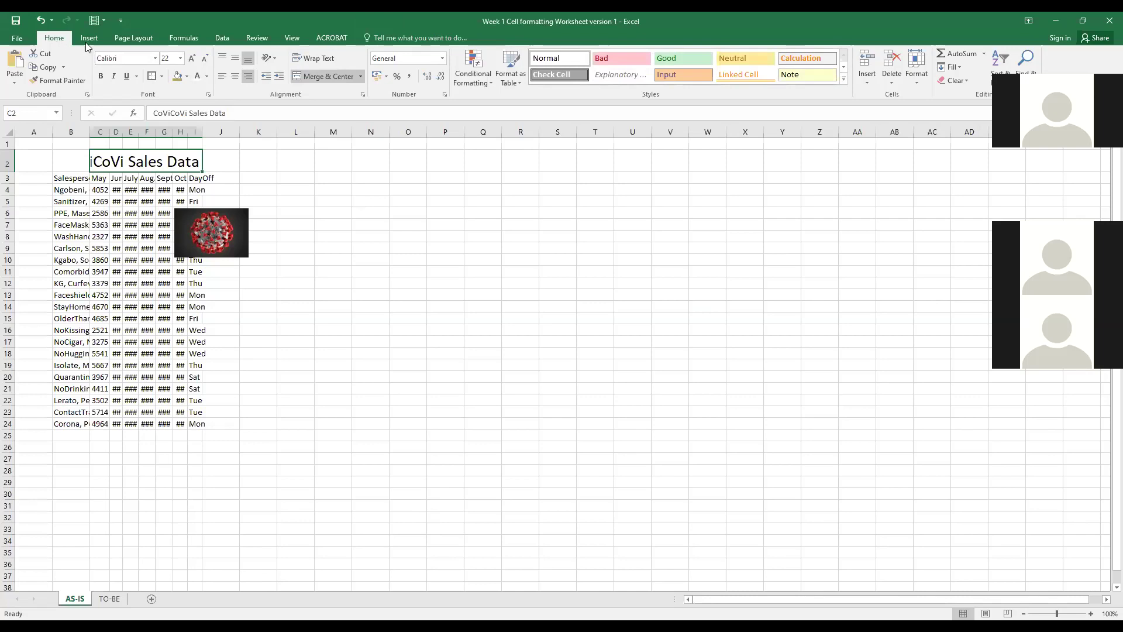
# Step: Change the title row 2 height from 28,5 to 99 points
pyautogui.click(916, 84)
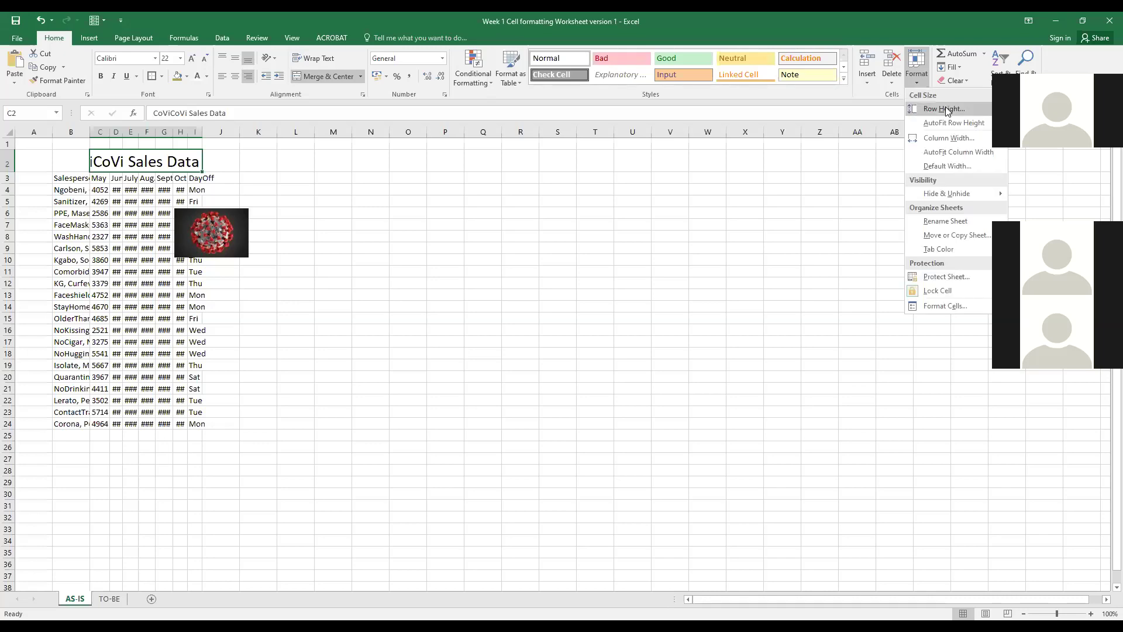
pyautogui.click(945, 108)
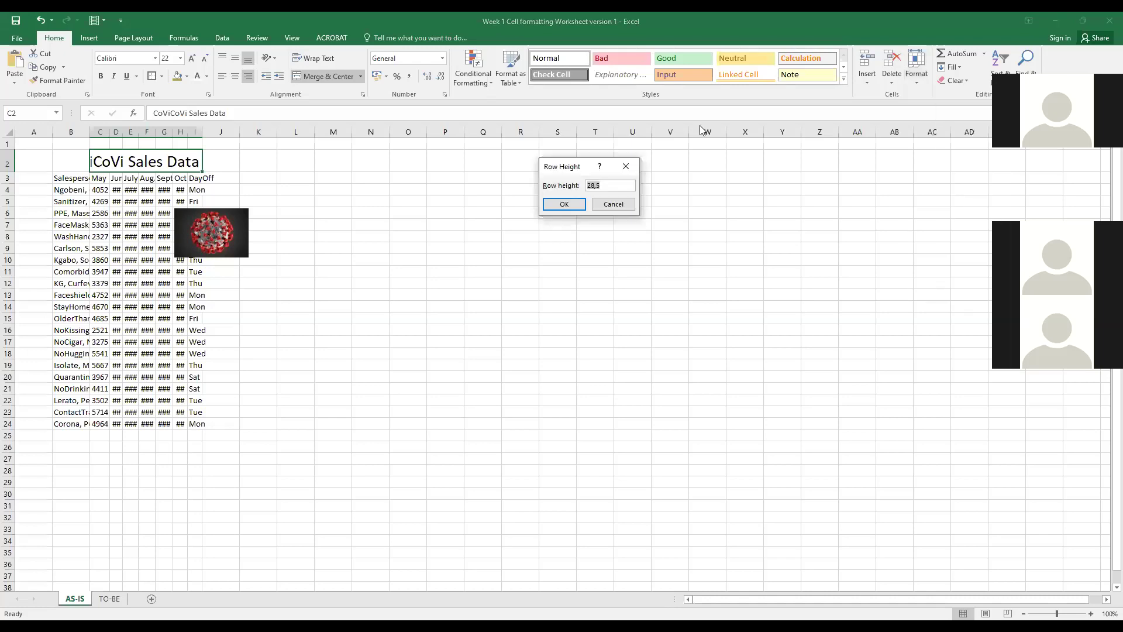
pyautogui.click(600, 185)
pyautogui.press('BackSpace')
pyautogui.press('BackSpace')
pyautogui.press('BackSpace')
pyautogui.press('BackSpace')
pyautogui.write('99')
pyautogui.click(564, 206)
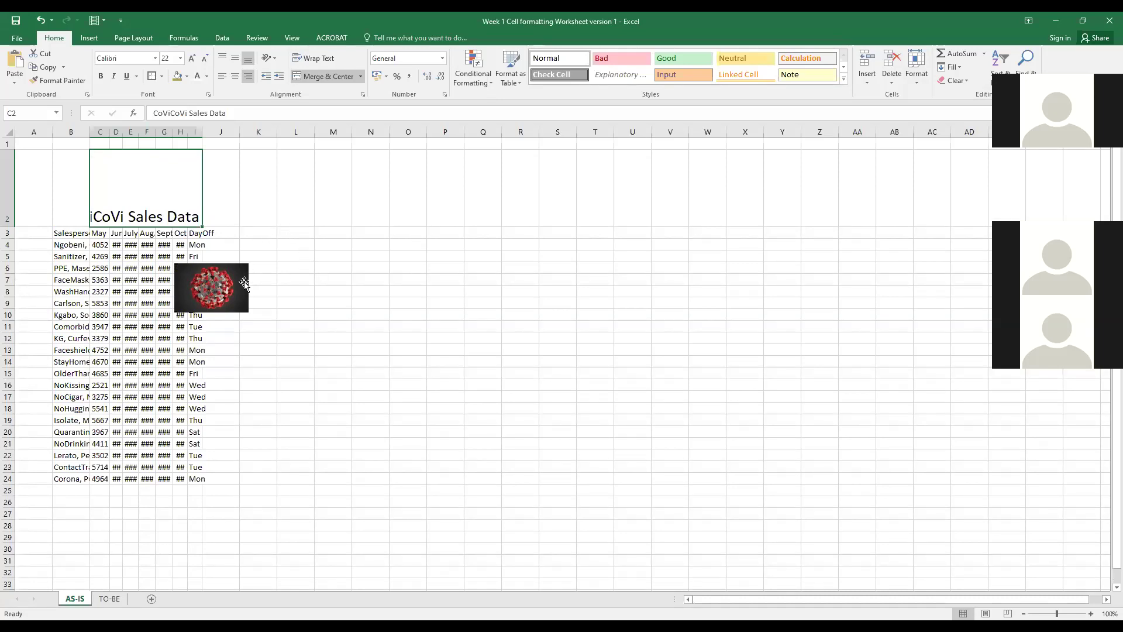
pyautogui.click(77, 233)
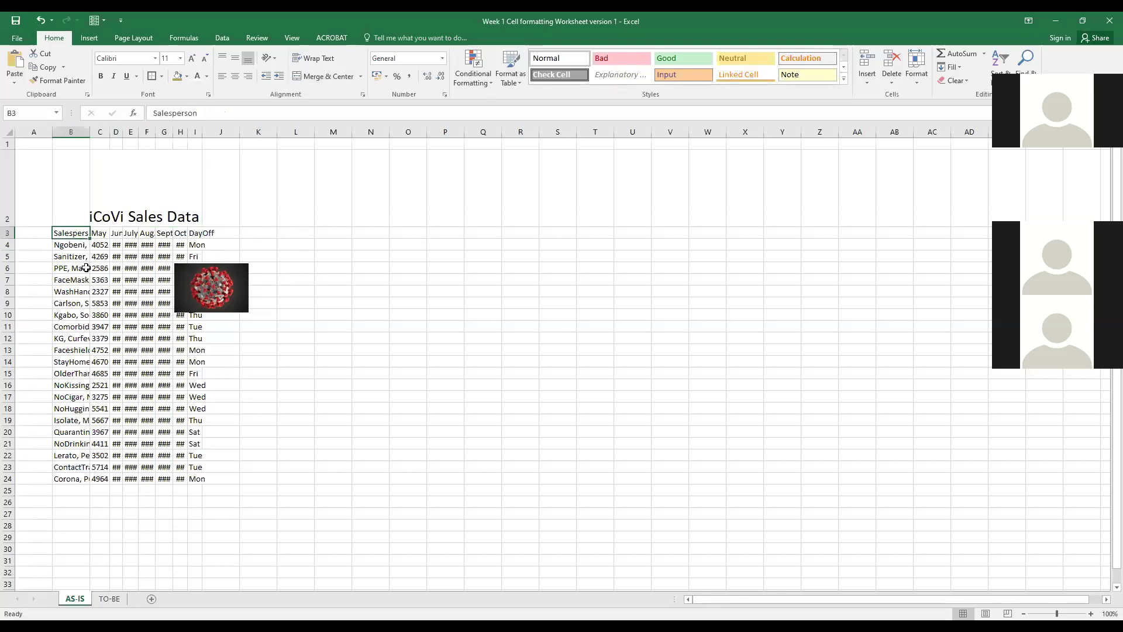
# Step: Autofit column B to the salesperson names and column C to its contents
pyautogui.click(83, 246)
pyautogui.click(76, 233)
pyautogui.doubleClick(91, 131)
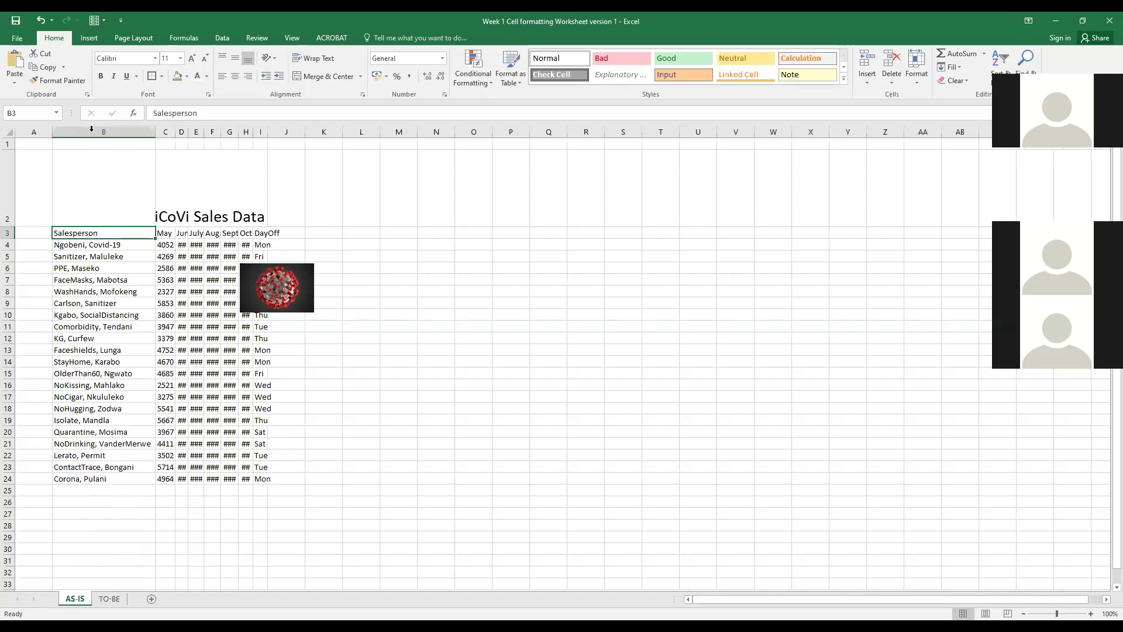
pyautogui.doubleClick(176, 133)
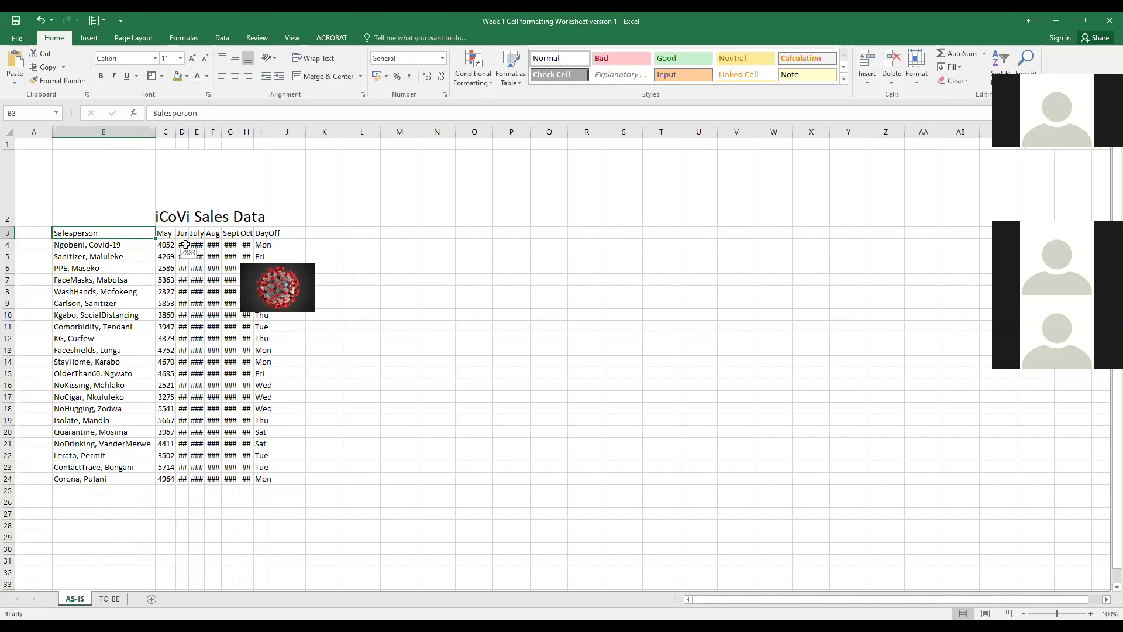
# Step: Autofit column D, then all columns so every sales figure shows; select the picture
pyautogui.doubleClick(190, 130)
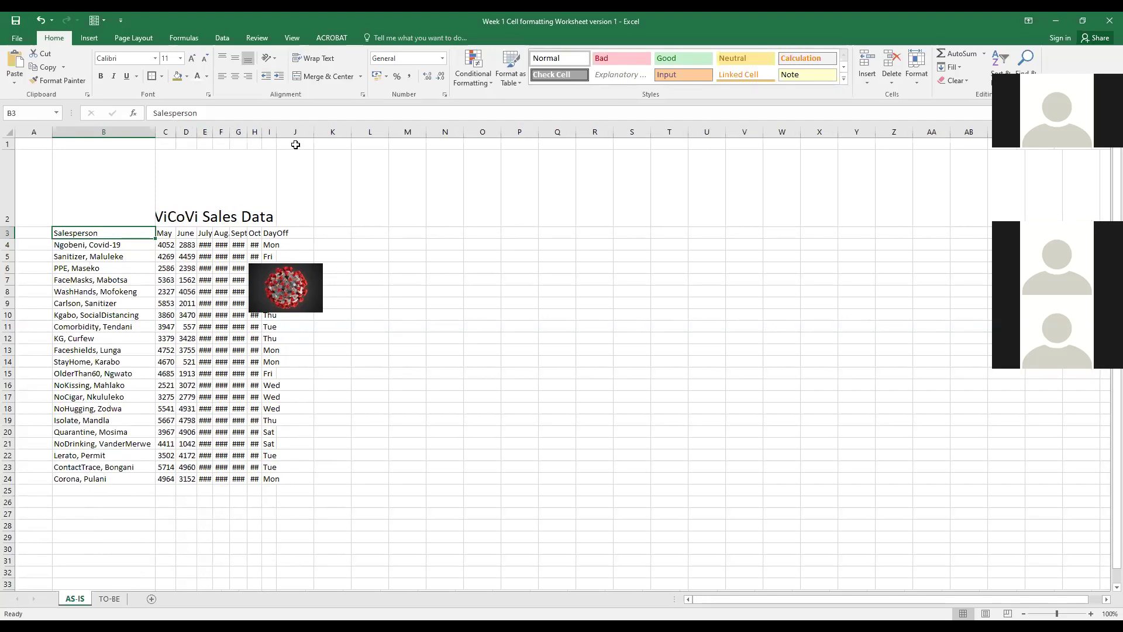
pyautogui.click(10, 130)
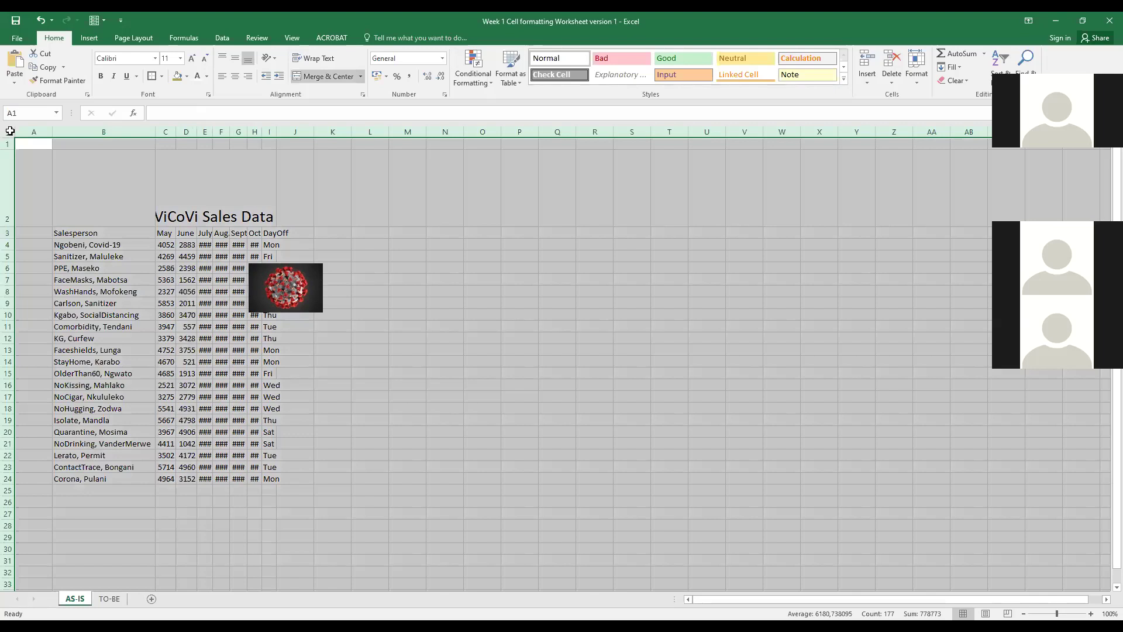
pyautogui.doubleClick(230, 132)
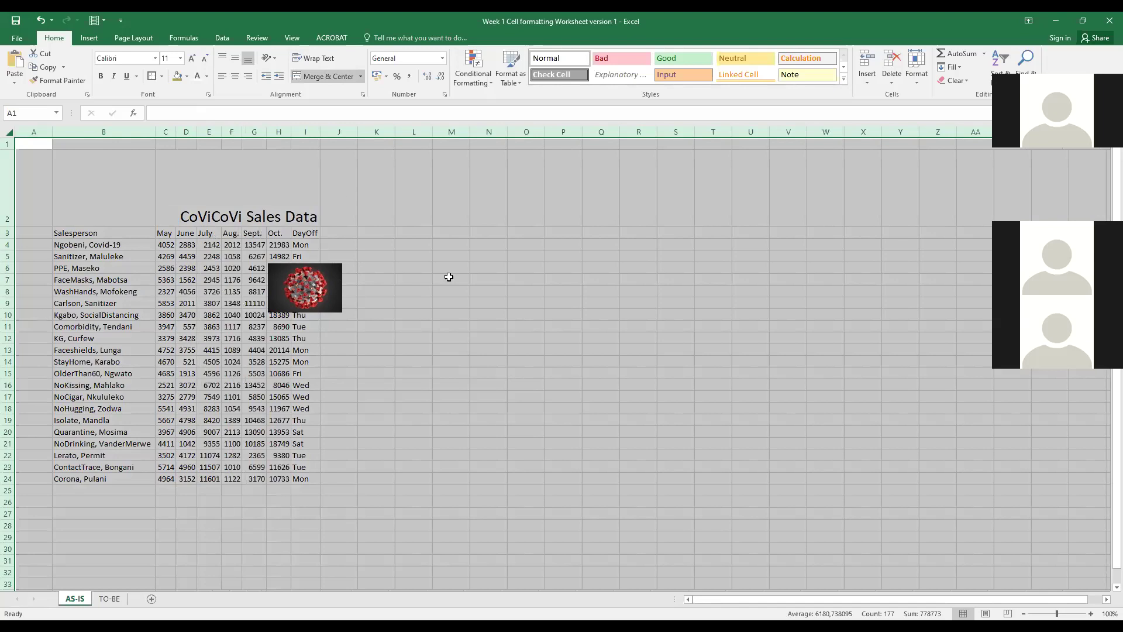
pyautogui.click(316, 281)
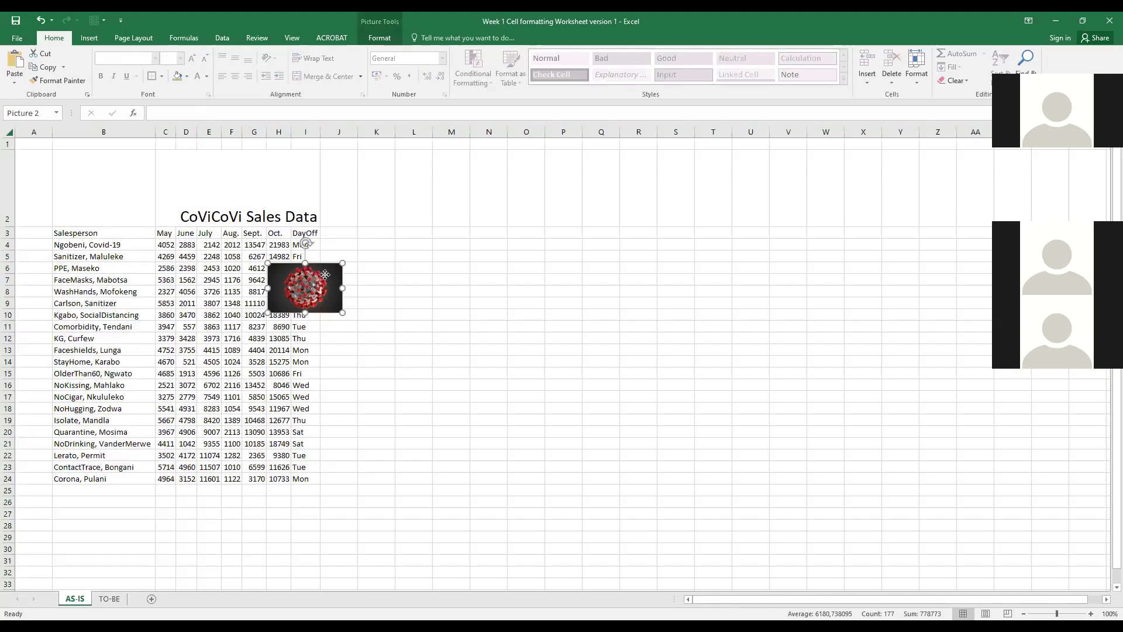
# Step: Move the virus picture to the top of column B and stretch it to fill B2 beside the title
pyautogui.moveTo(325, 275); pyautogui.dragTo(111, 161)
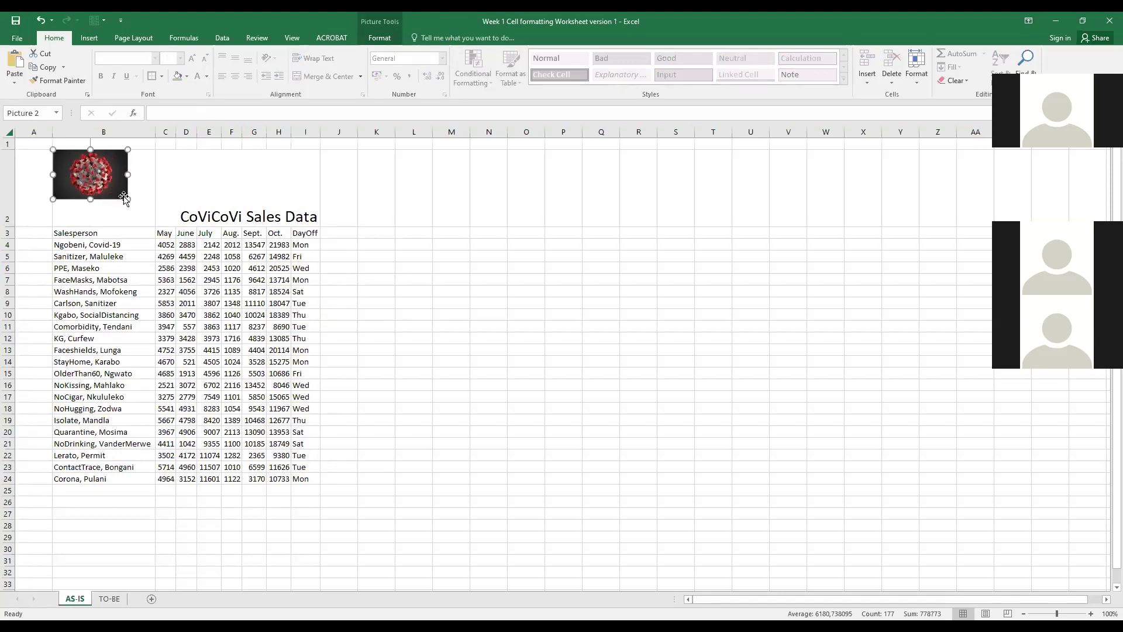
pyautogui.moveTo(127, 199); pyautogui.dragTo(150, 216)
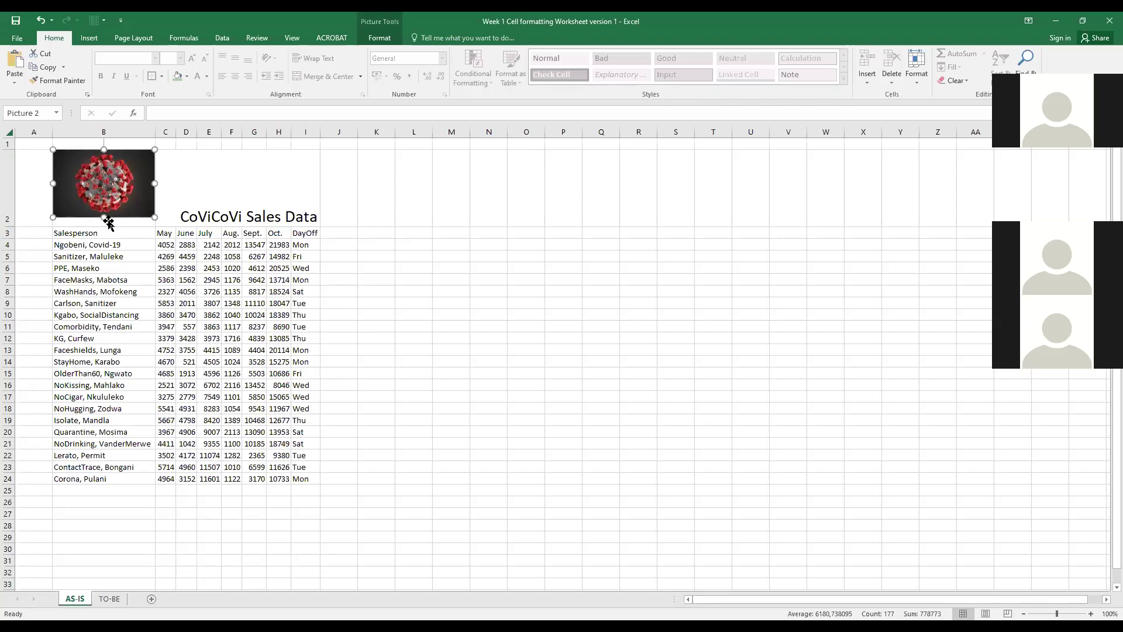
pyautogui.moveTo(105, 218); pyautogui.dragTo(105, 227)
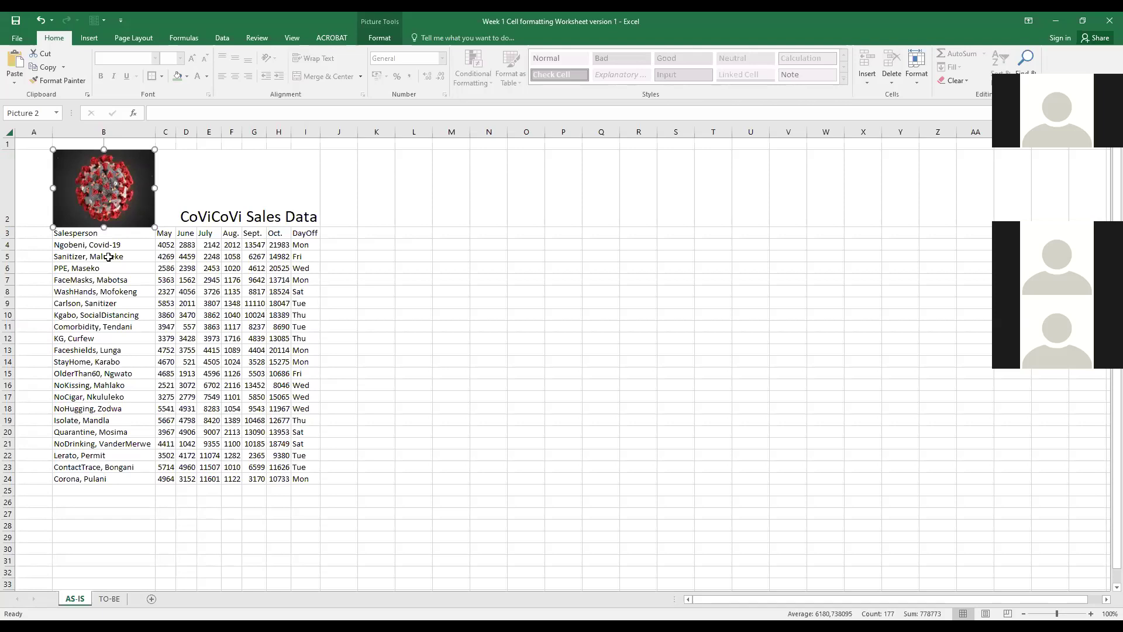
pyautogui.click(110, 289)
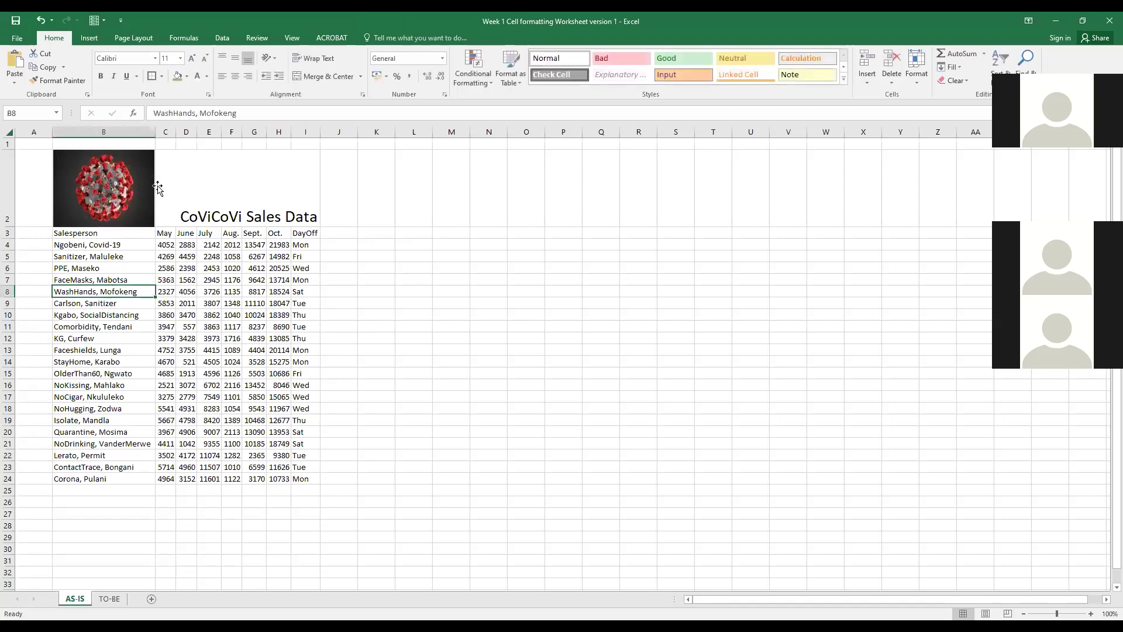
pyautogui.click(140, 187)
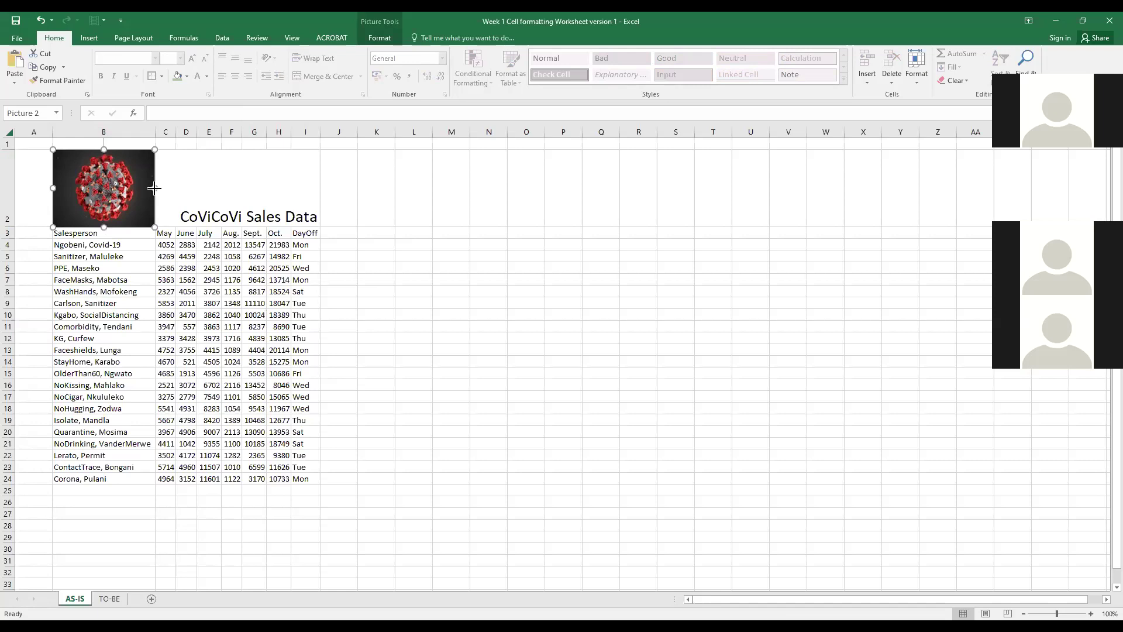
pyautogui.moveTo(154, 188); pyautogui.dragTo(156, 188)
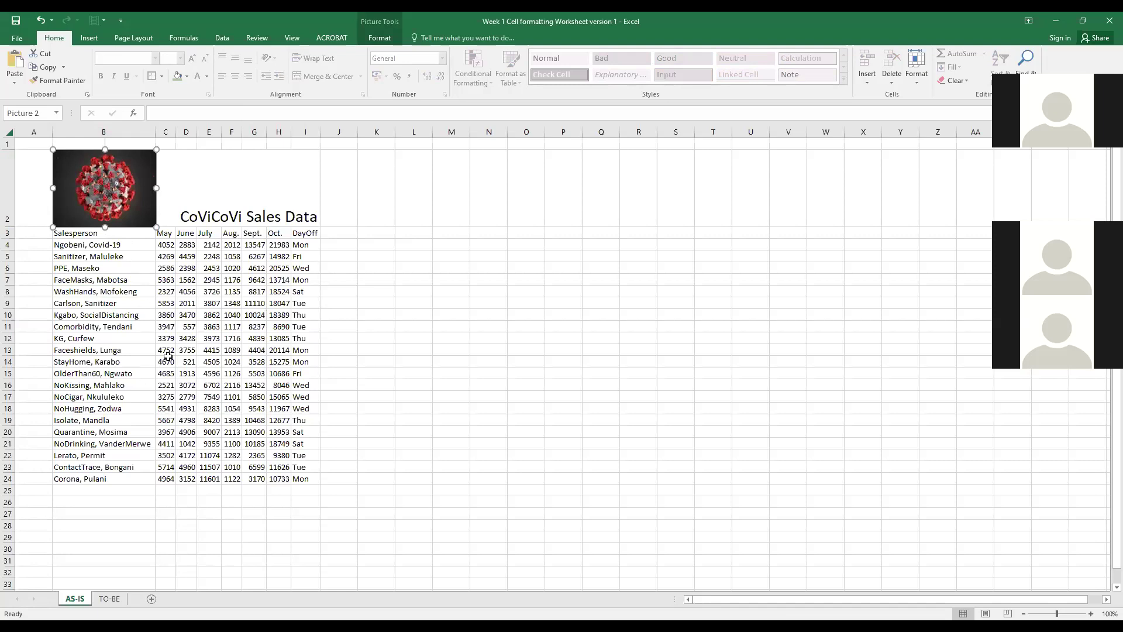
pyautogui.click(251, 217)
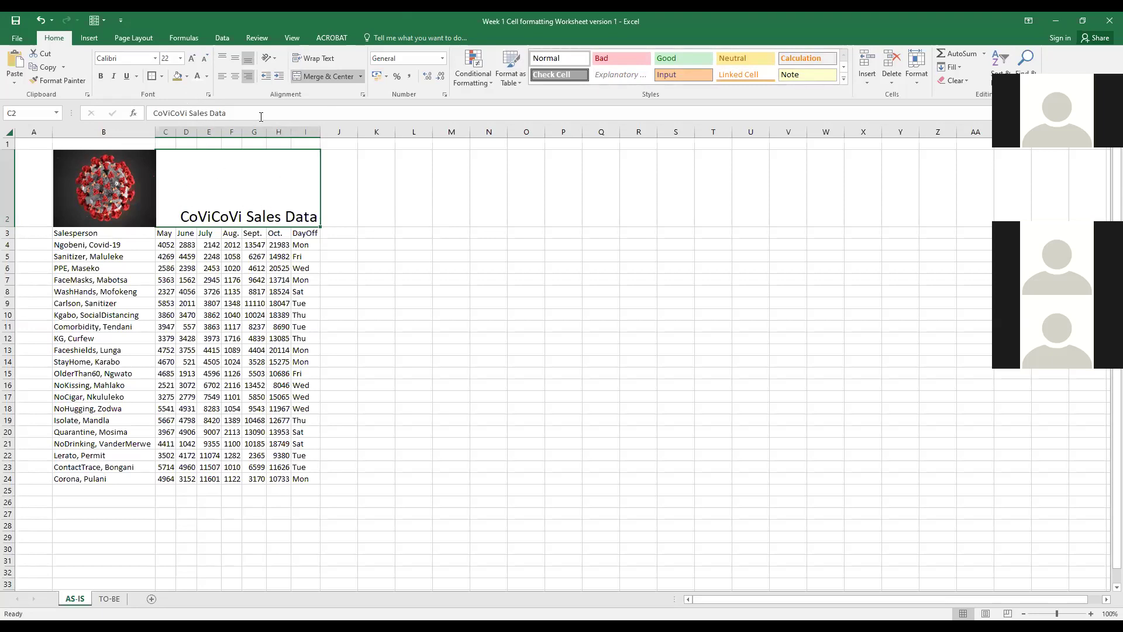
# Step: Try an olive fill on the merged title cell and compare it with the TO-BE sheet
pyautogui.click(187, 77)
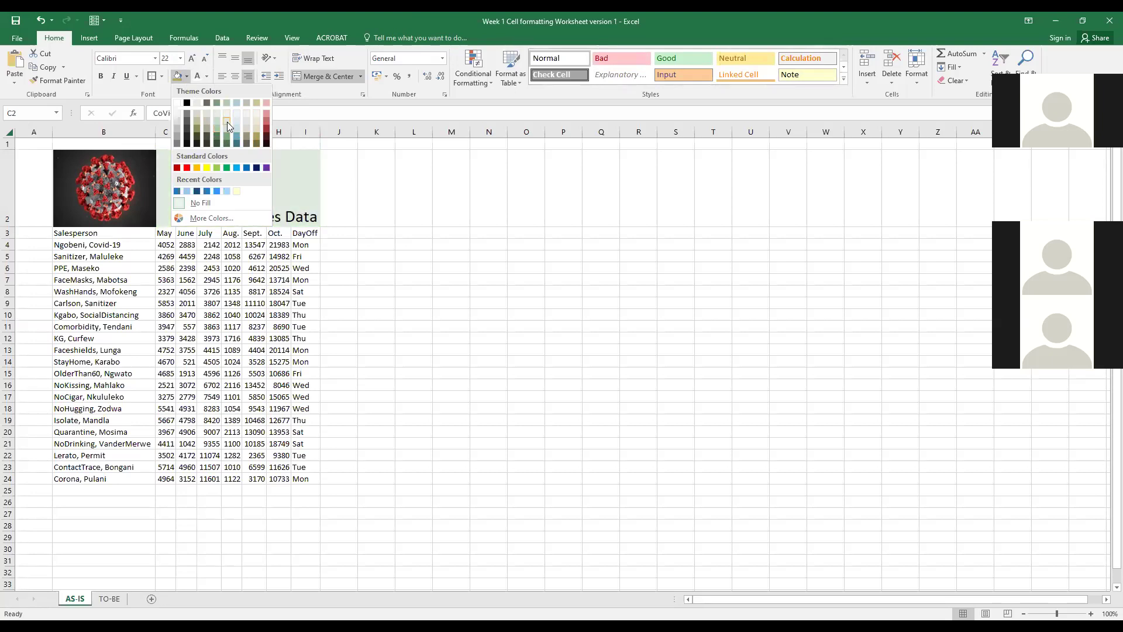
pyautogui.click(258, 143)
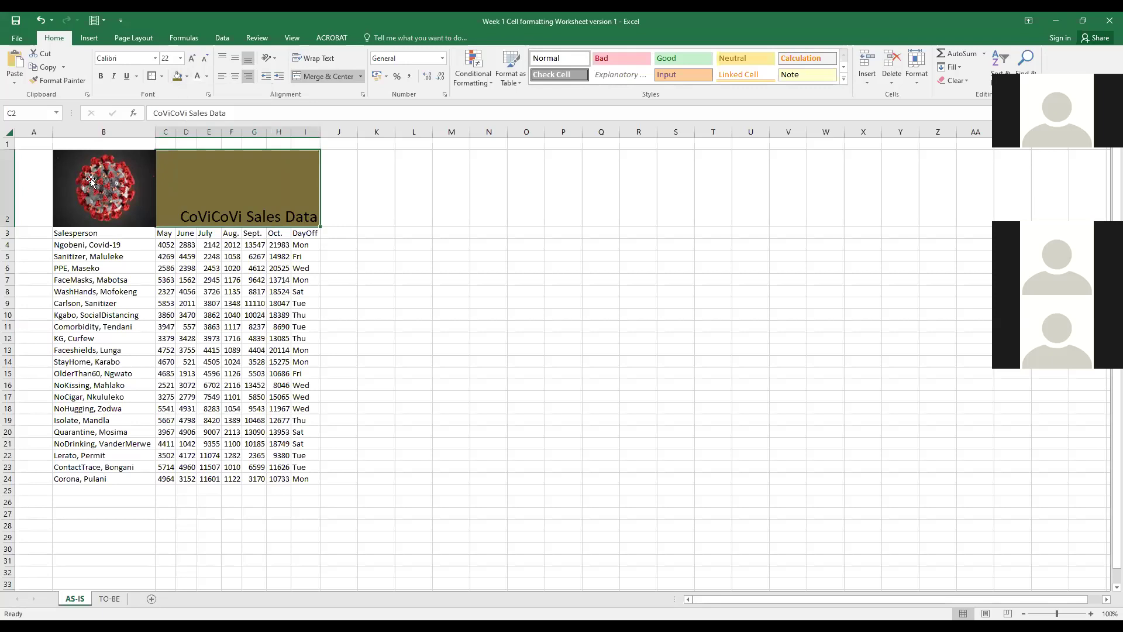
pyautogui.click(498, 216)
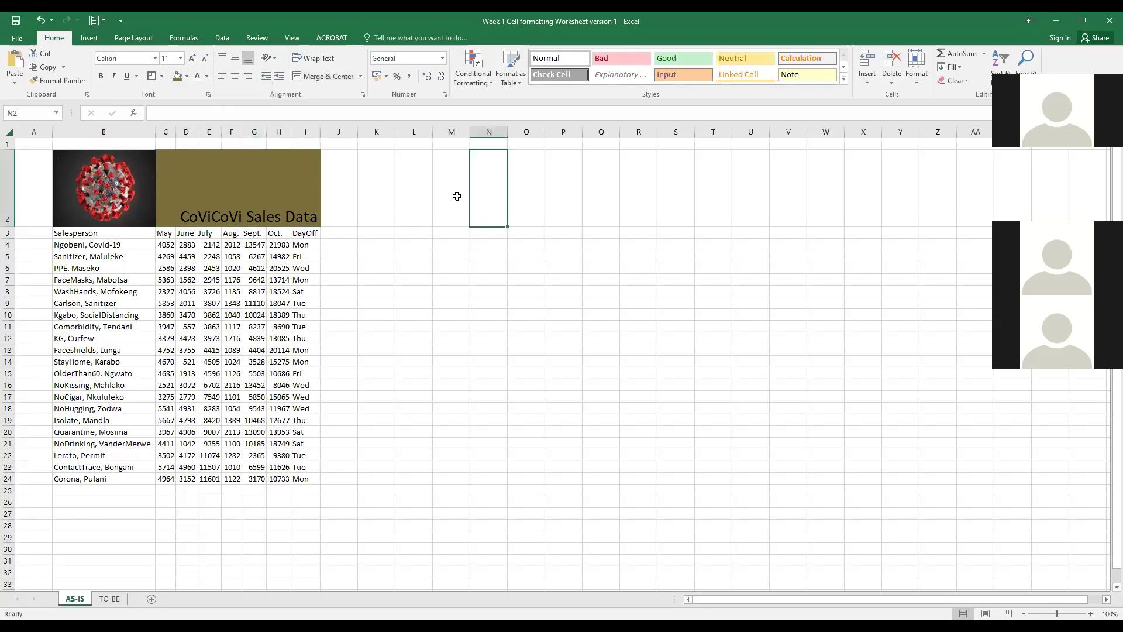
pyautogui.click(110, 599)
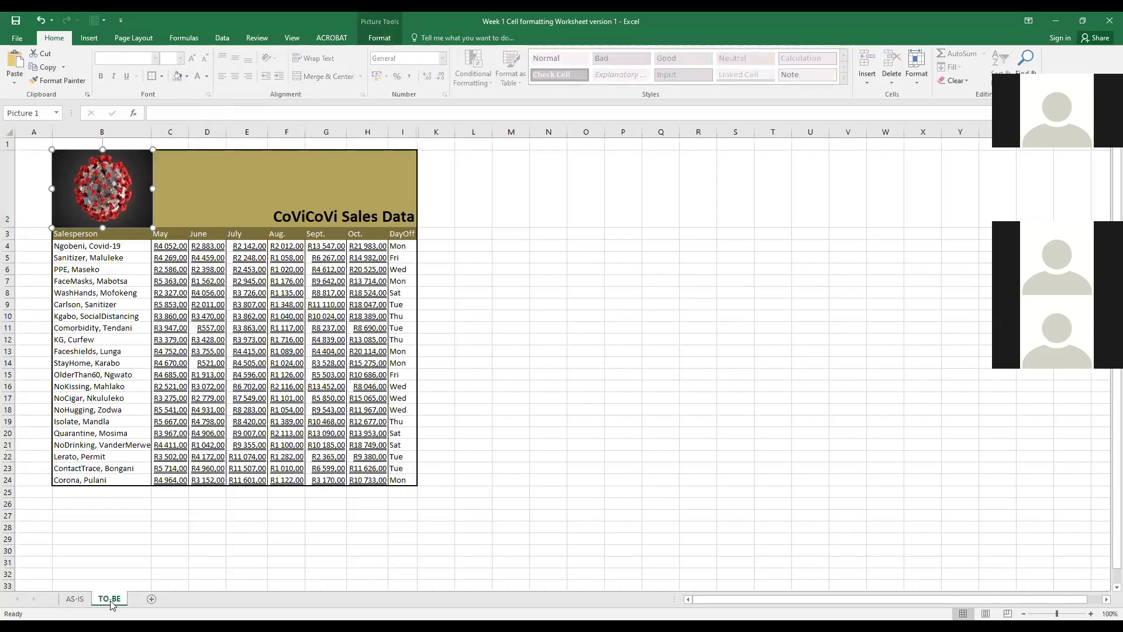
pyautogui.click(76, 600)
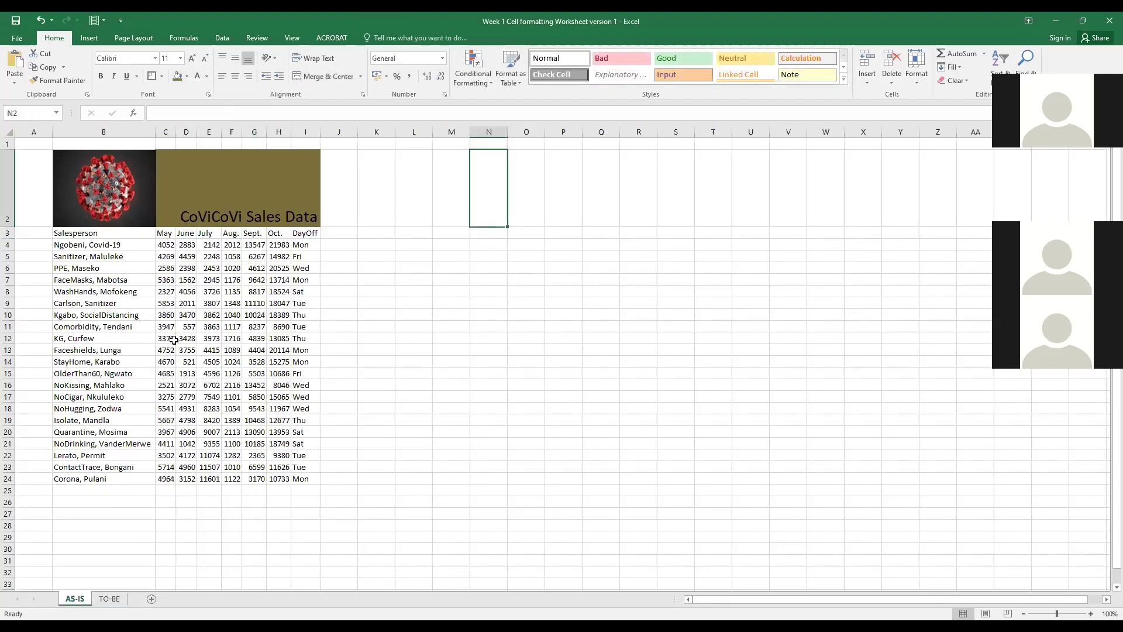
# Step: Refill the merged CoViCoVi Sales Data title cell with Tan, Accent 5, Darker 25%
pyautogui.click(247, 186)
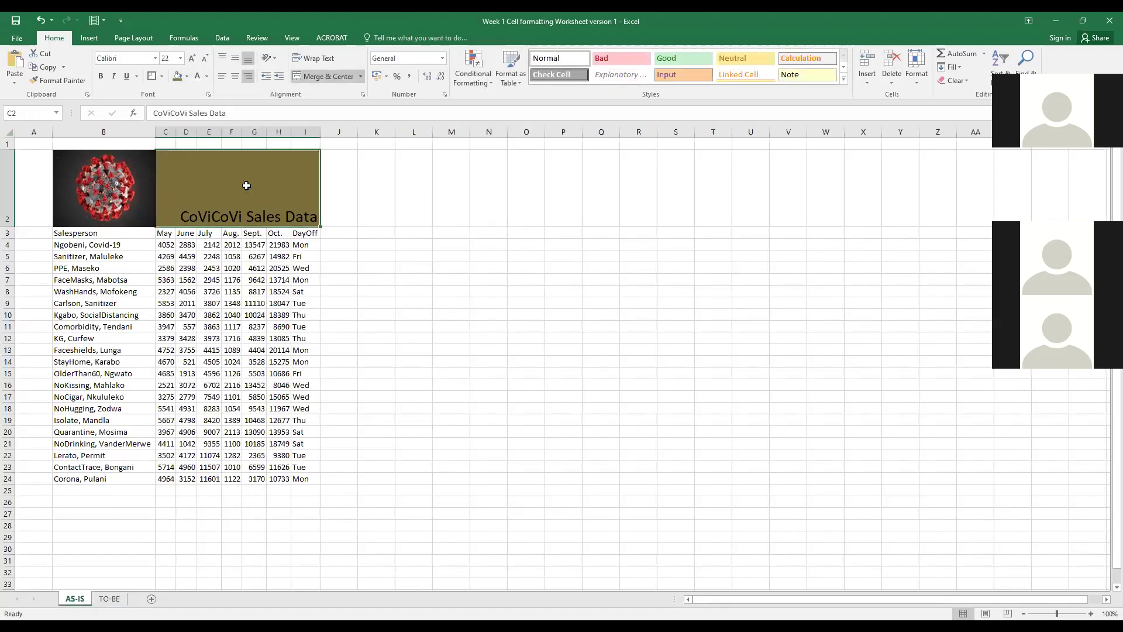
pyautogui.click(186, 76)
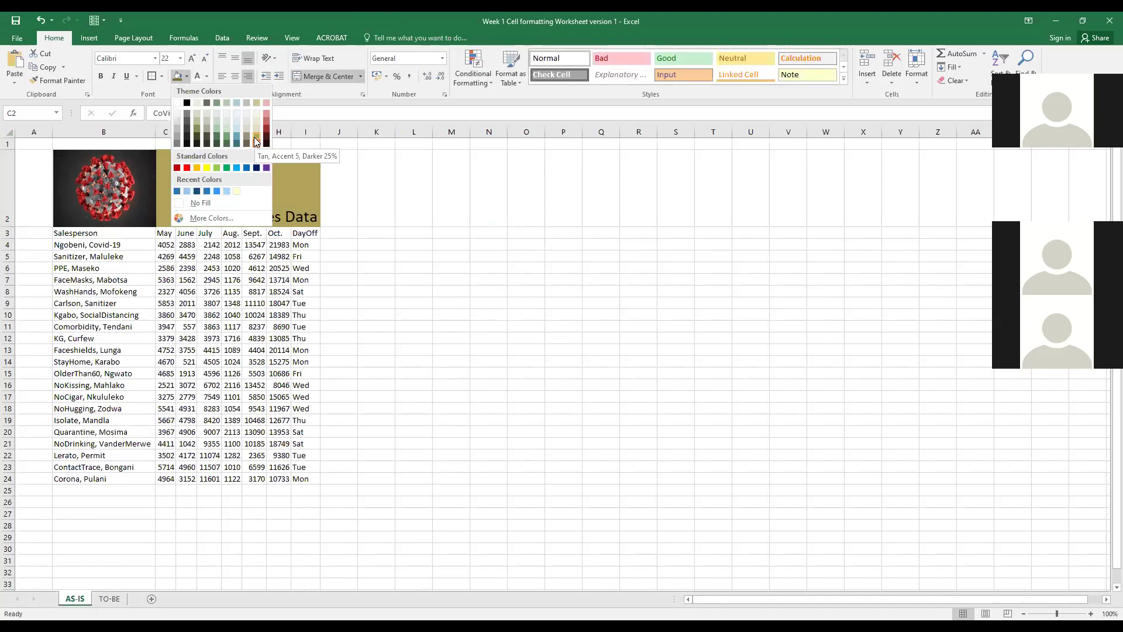
pyautogui.click(257, 141)
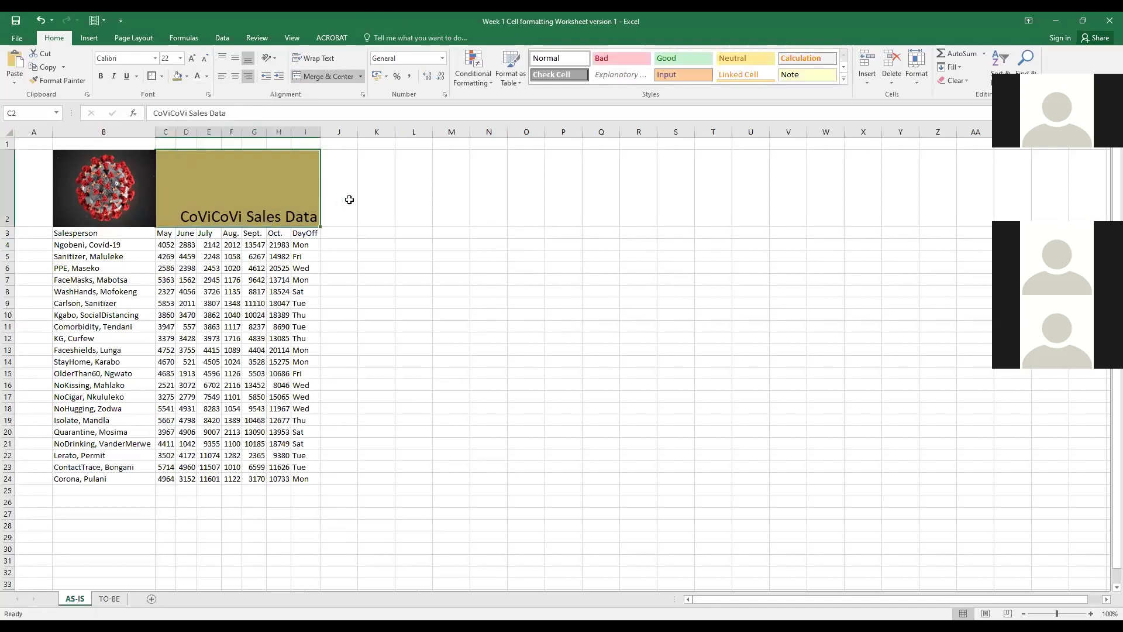
pyautogui.click(379, 225)
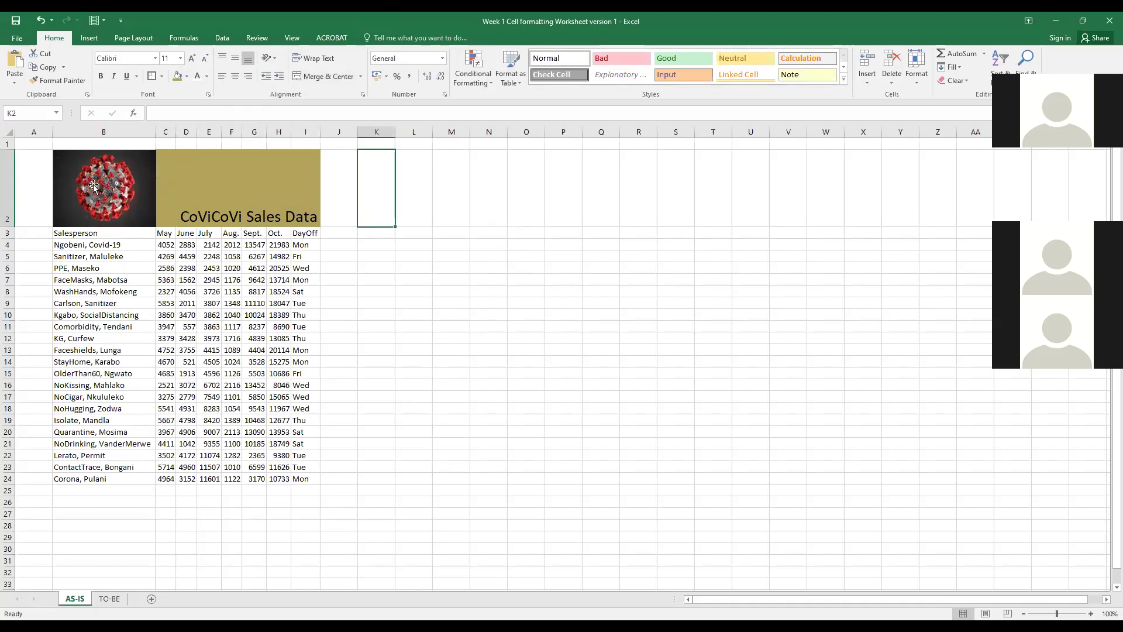
pyautogui.click(207, 193)
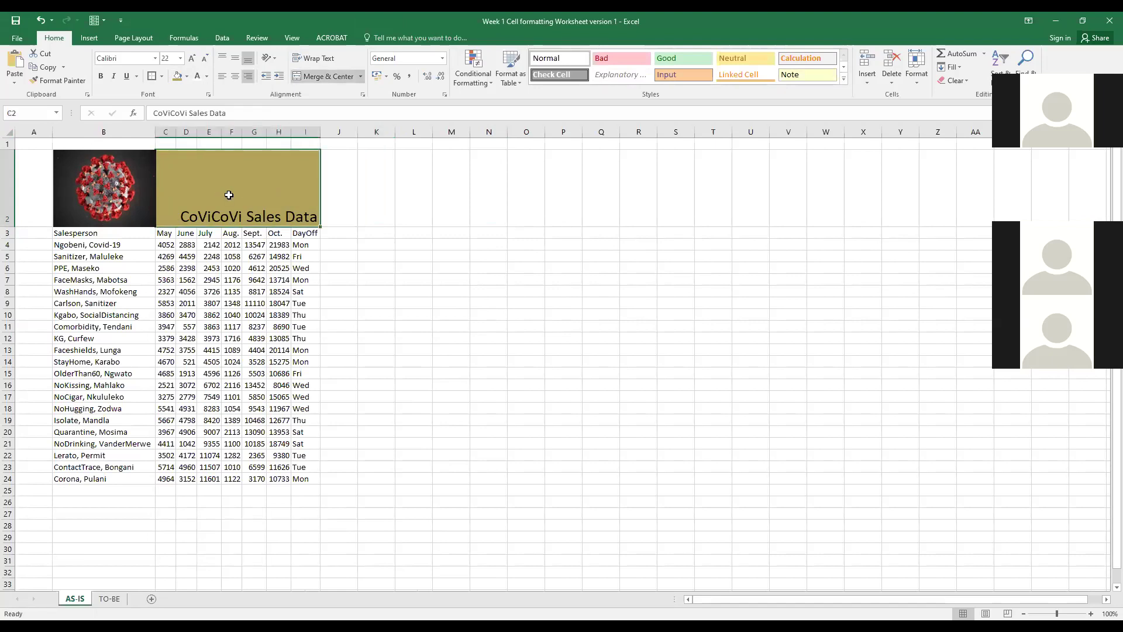
pyautogui.click(109, 600)
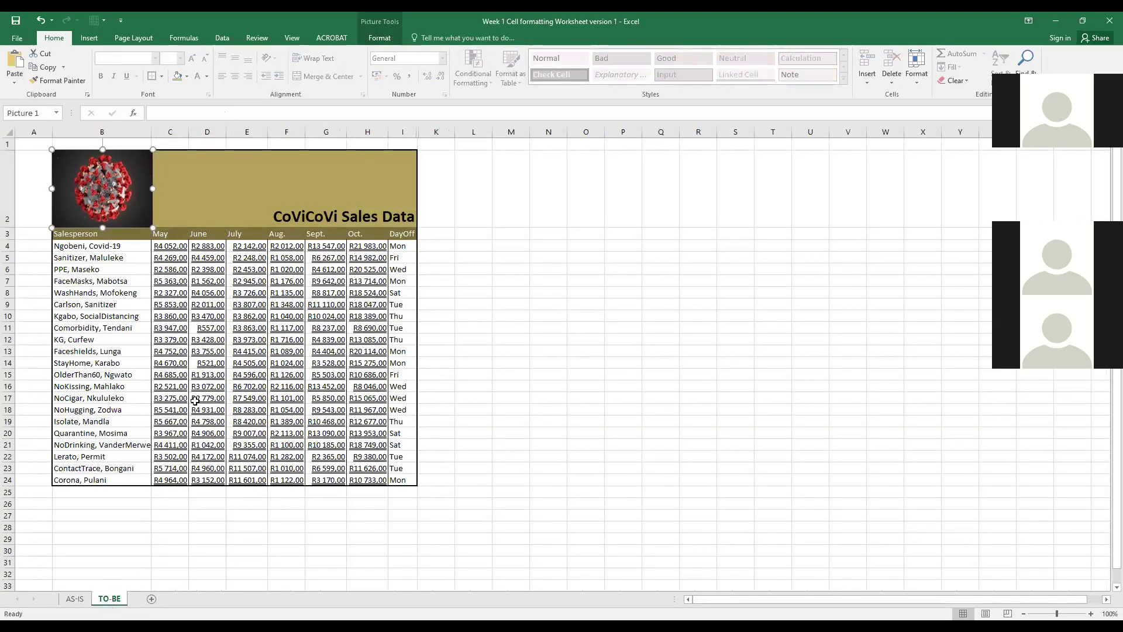
pyautogui.click(248, 278)
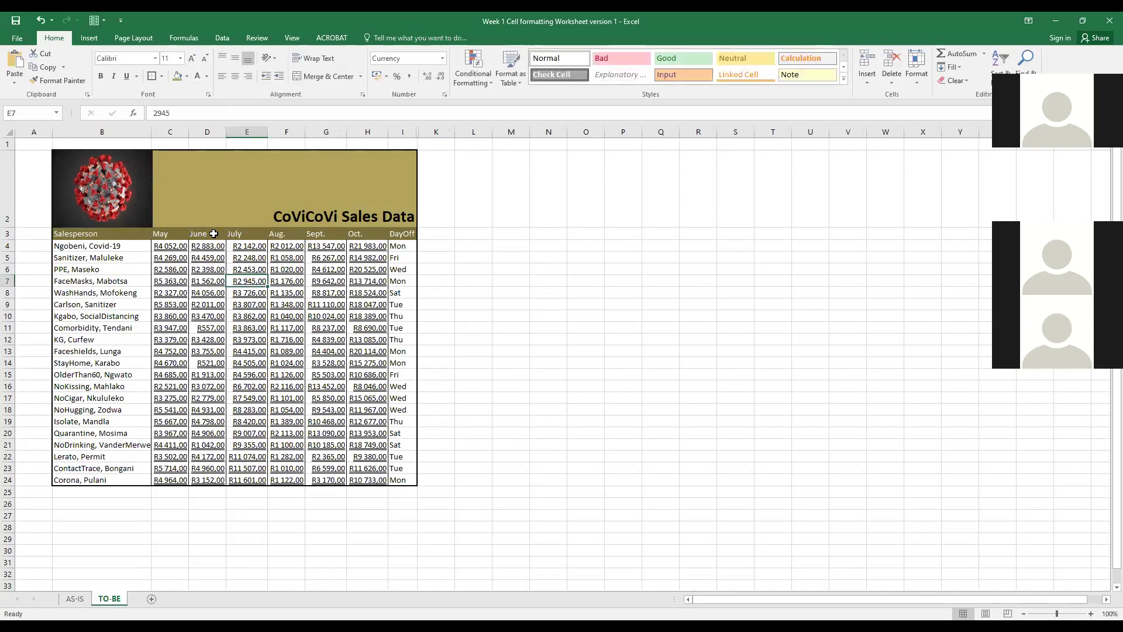
pyautogui.click(151, 230)
pyautogui.moveTo(151, 230); pyautogui.dragTo(402, 230)
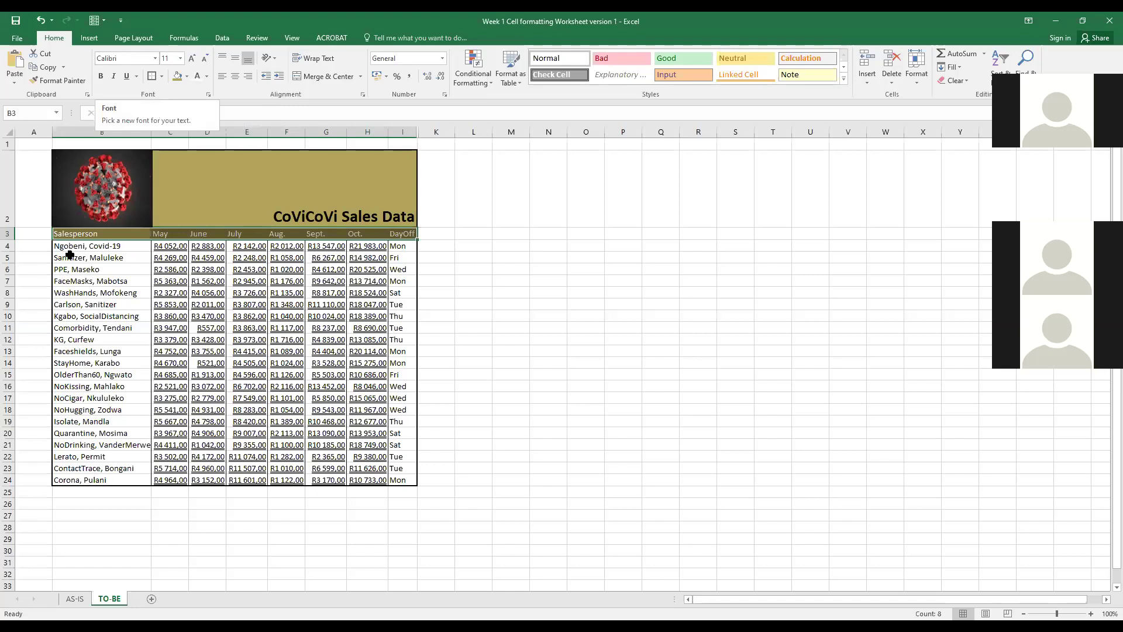
# Step: On AS-IS, fill header row B3:I3 (Salesperson to DayOff) with Tan, Accent 5, Darker 25%
pyautogui.click(74, 599)
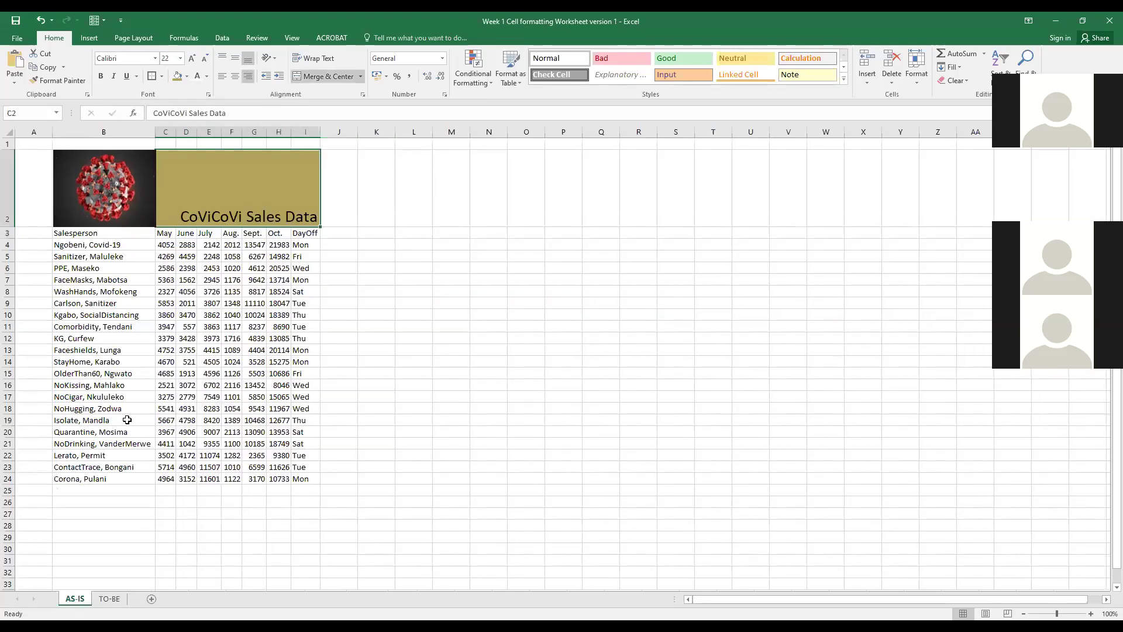
pyautogui.moveTo(81, 233); pyautogui.dragTo(310, 229)
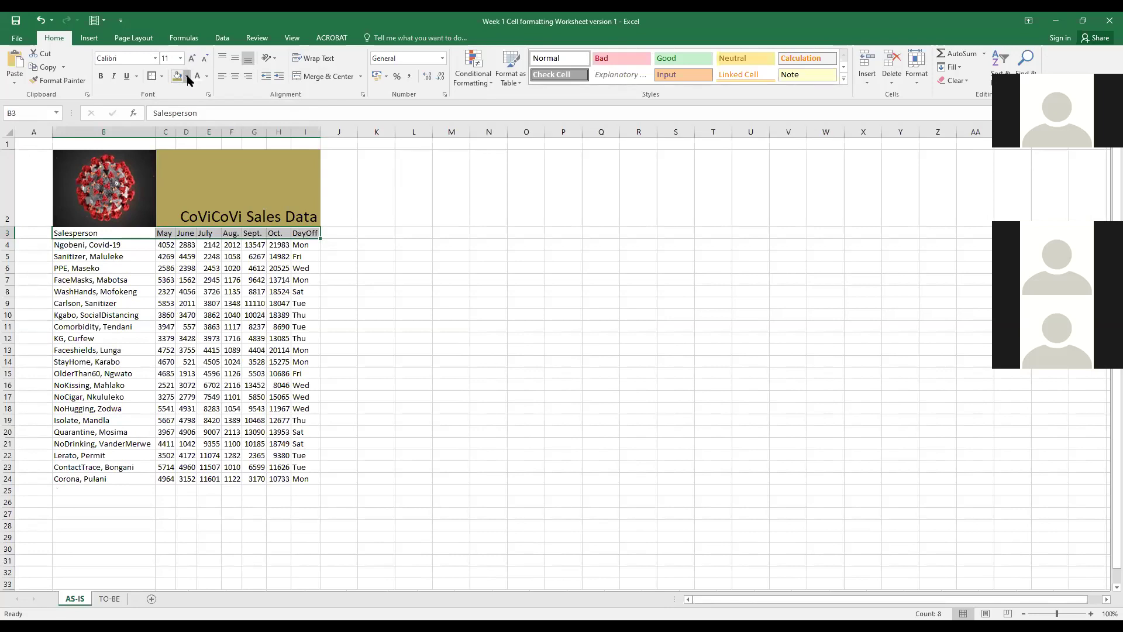
pyautogui.click(187, 77)
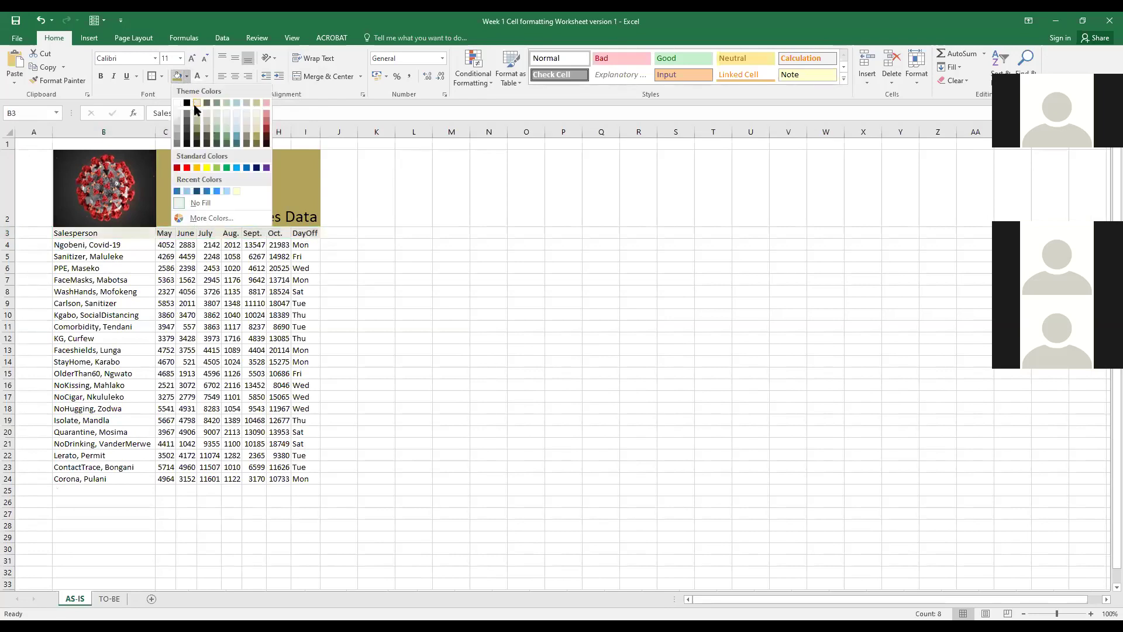
pyautogui.click(257, 144)
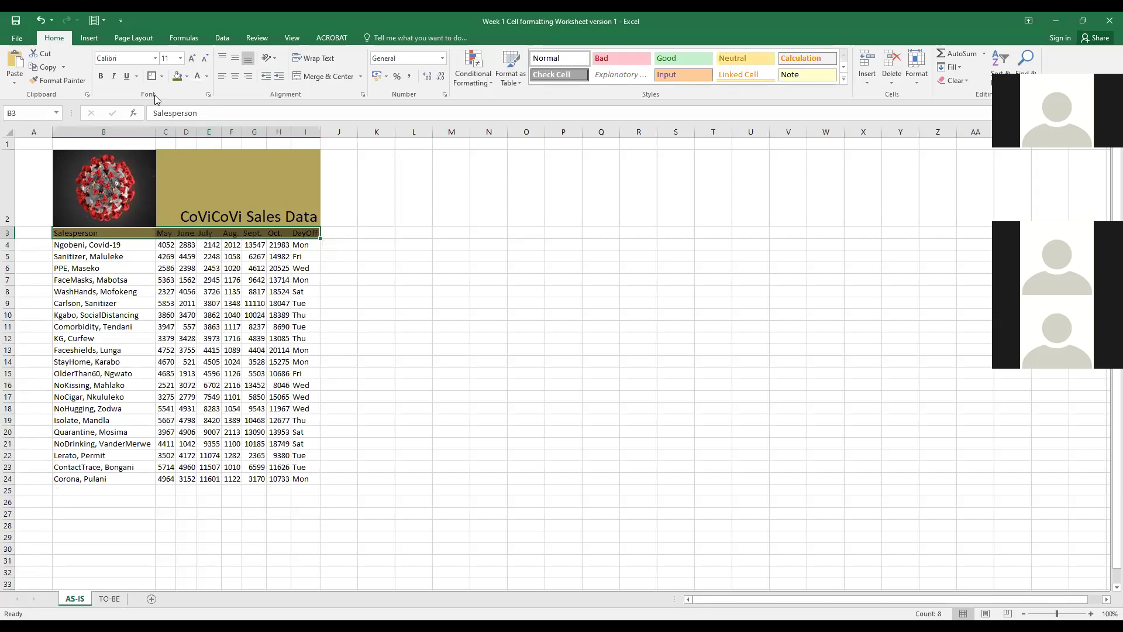
# Step: Set the B3:I3 header text colour to White, Background 1
pyautogui.click(207, 76)
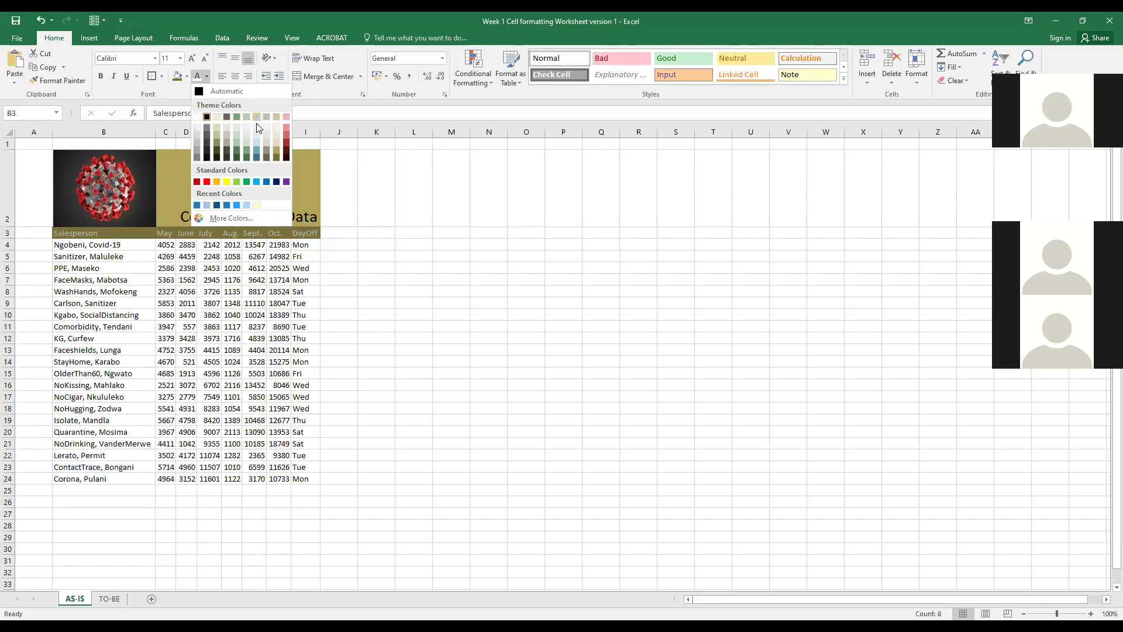
pyautogui.click(200, 117)
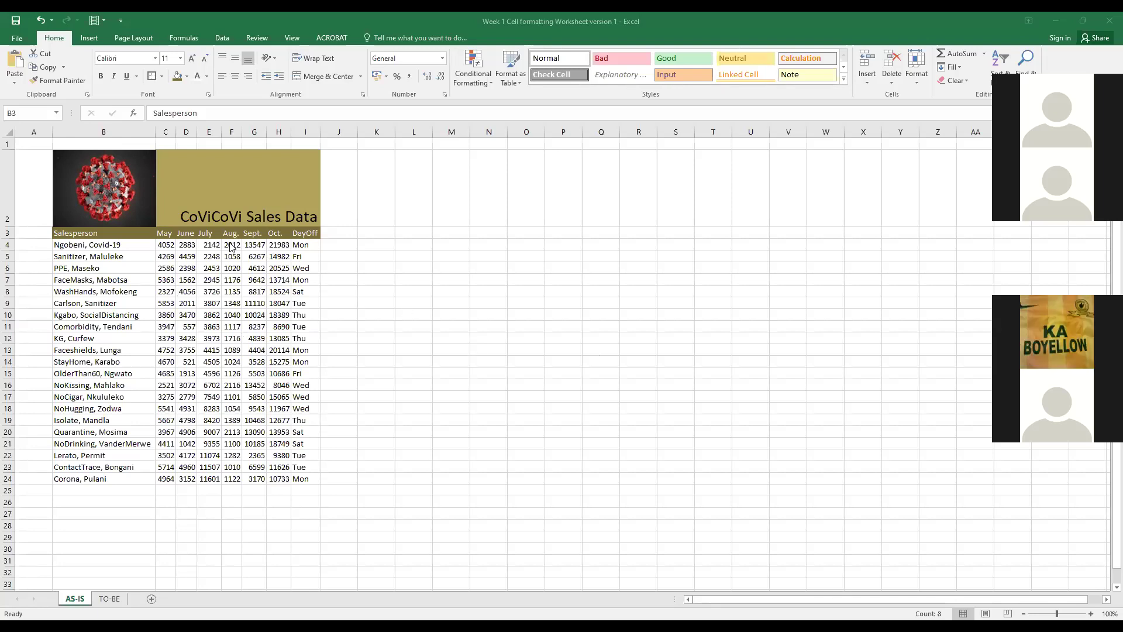
# Step: Inspect the formatting of the TO-BE sales figures C4:H23, then go back to AS-IS
pyautogui.click(111, 600)
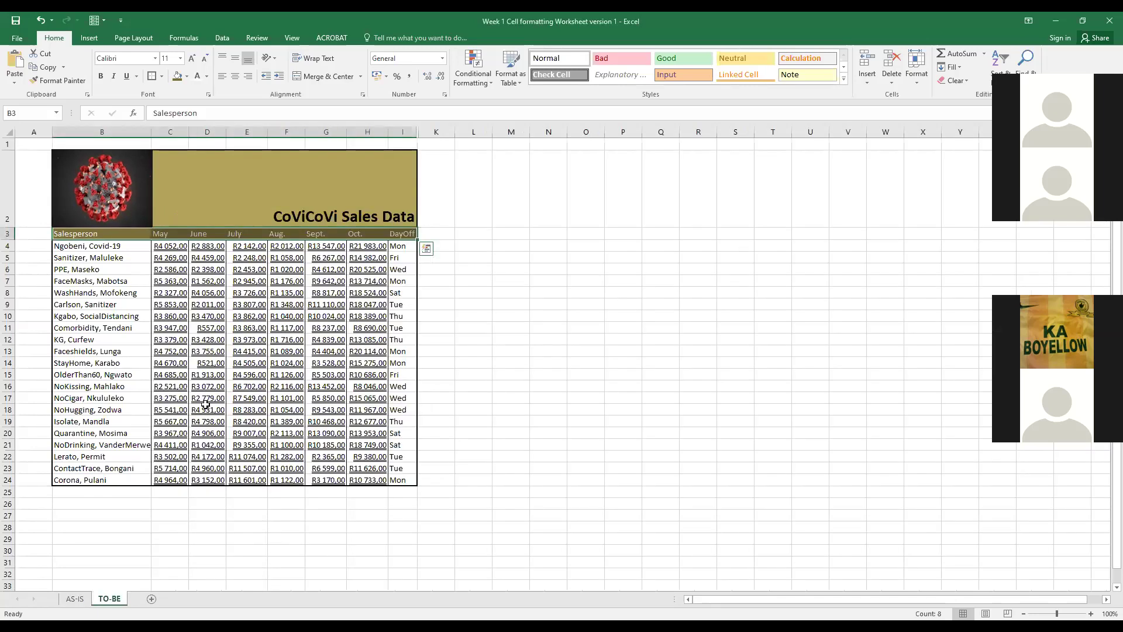
pyautogui.click(184, 258)
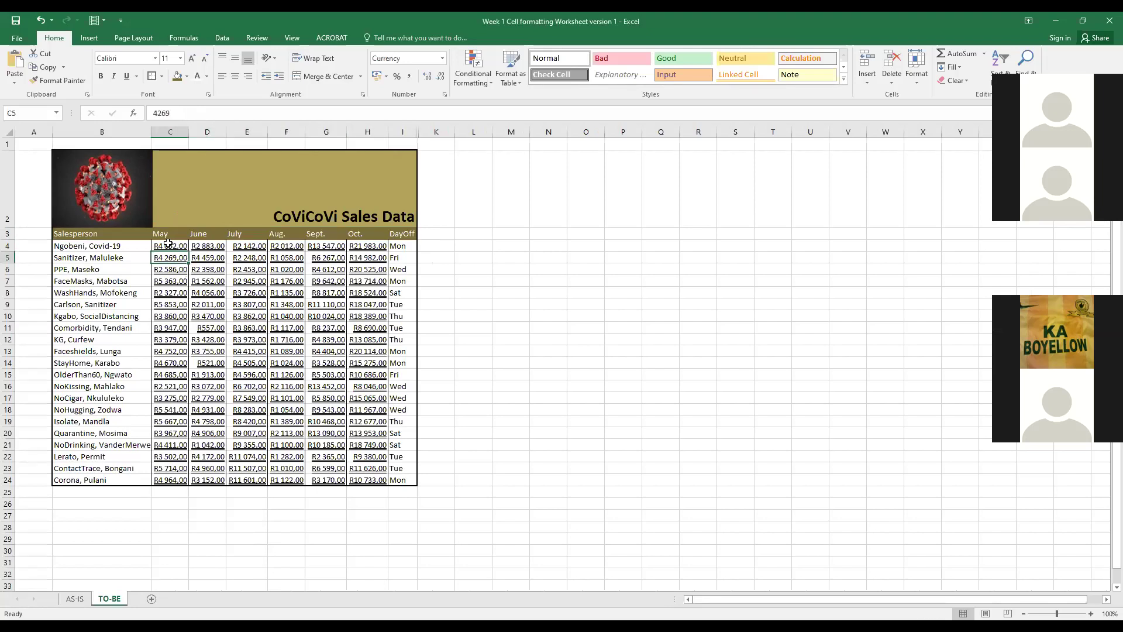
pyautogui.moveTo(158, 242); pyautogui.dragTo(376, 477)
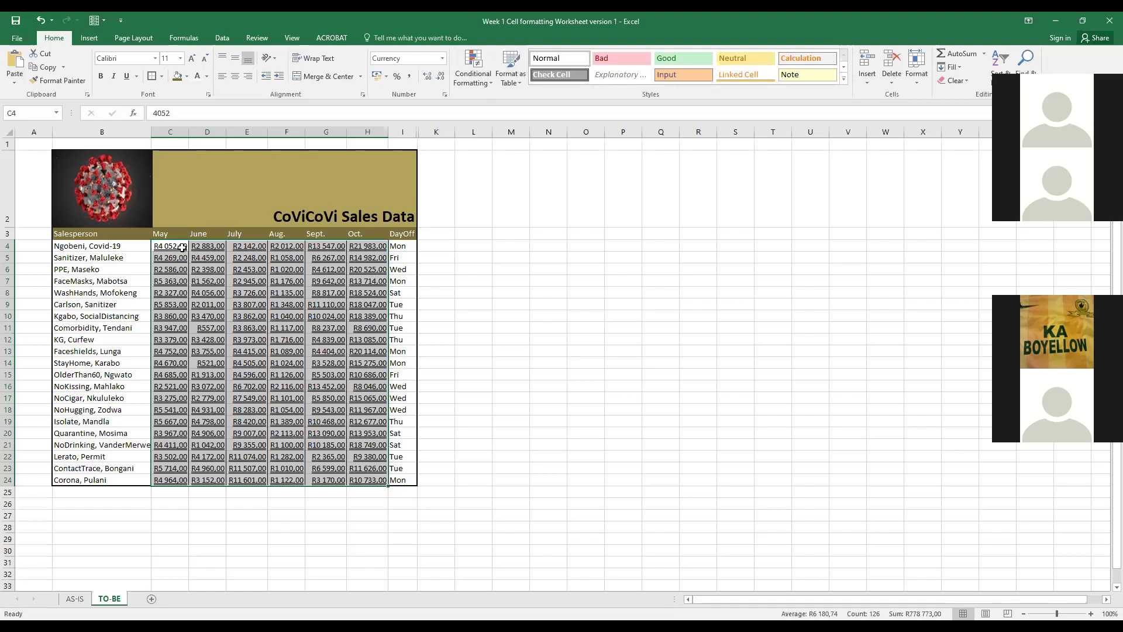
pyautogui.click(76, 599)
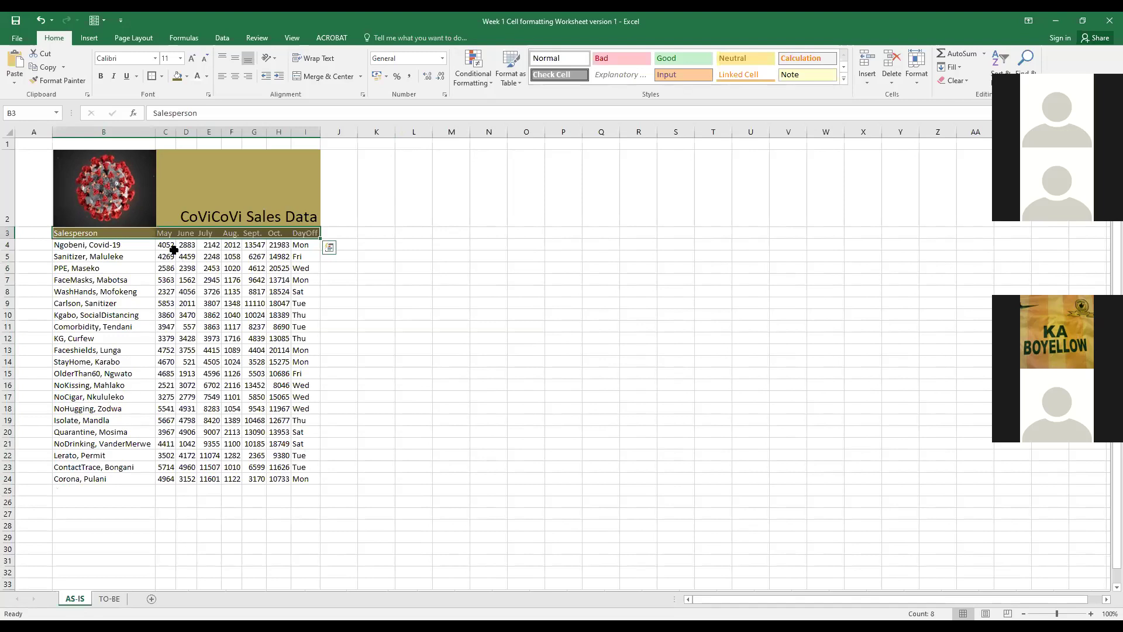
pyautogui.click(109, 599)
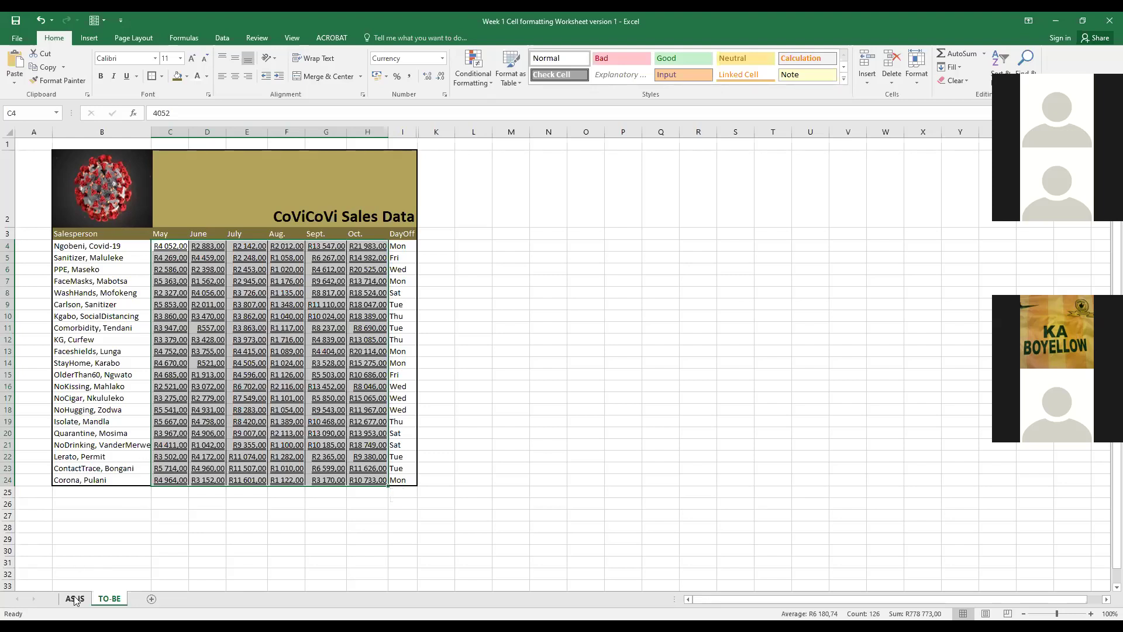
pyautogui.click(193, 259)
pyautogui.click(167, 245)
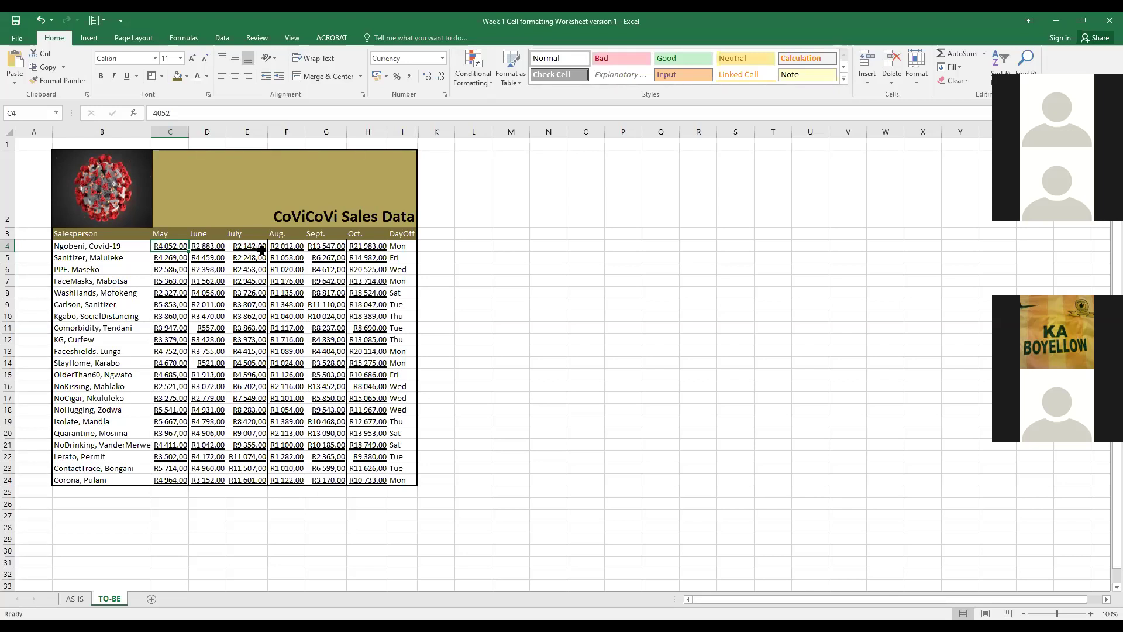
pyautogui.click(74, 598)
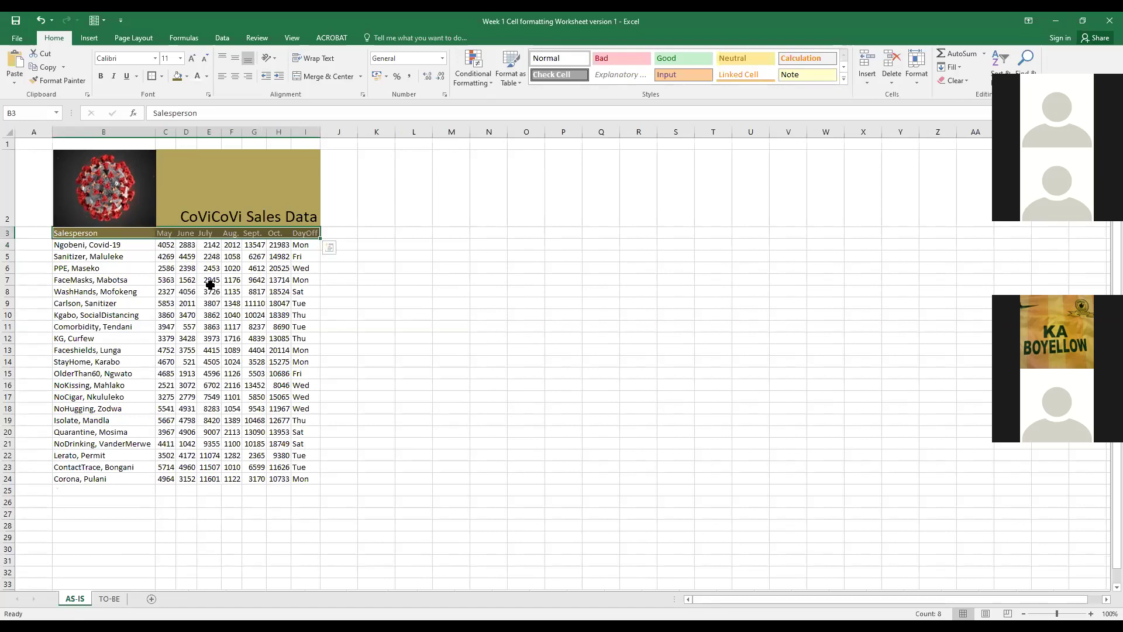
# Step: Select the AS-IS sales figures C4:H24 and dismiss the accounting format list unchosen
pyautogui.moveTo(168, 245); pyautogui.dragTo(287, 475)
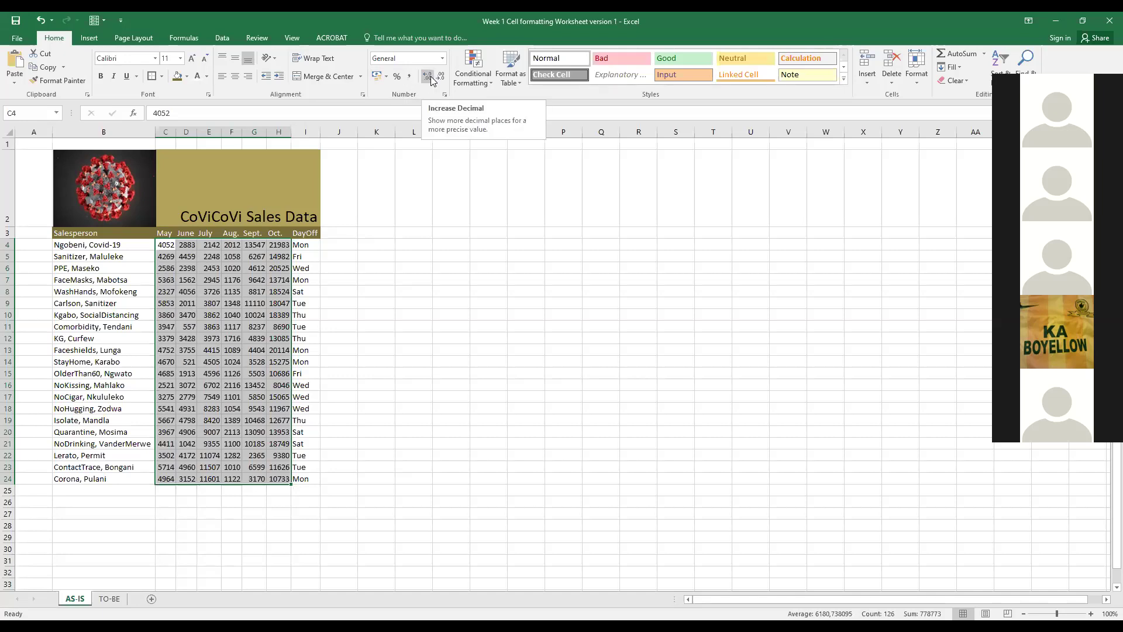
pyautogui.click(386, 77)
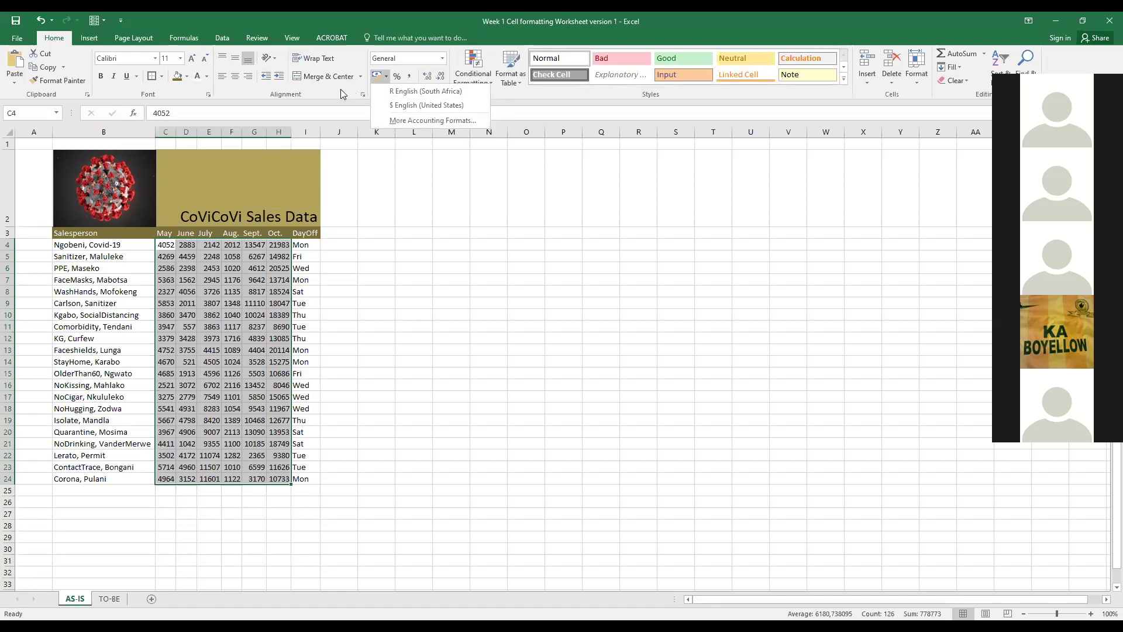
pyautogui.click(235, 280)
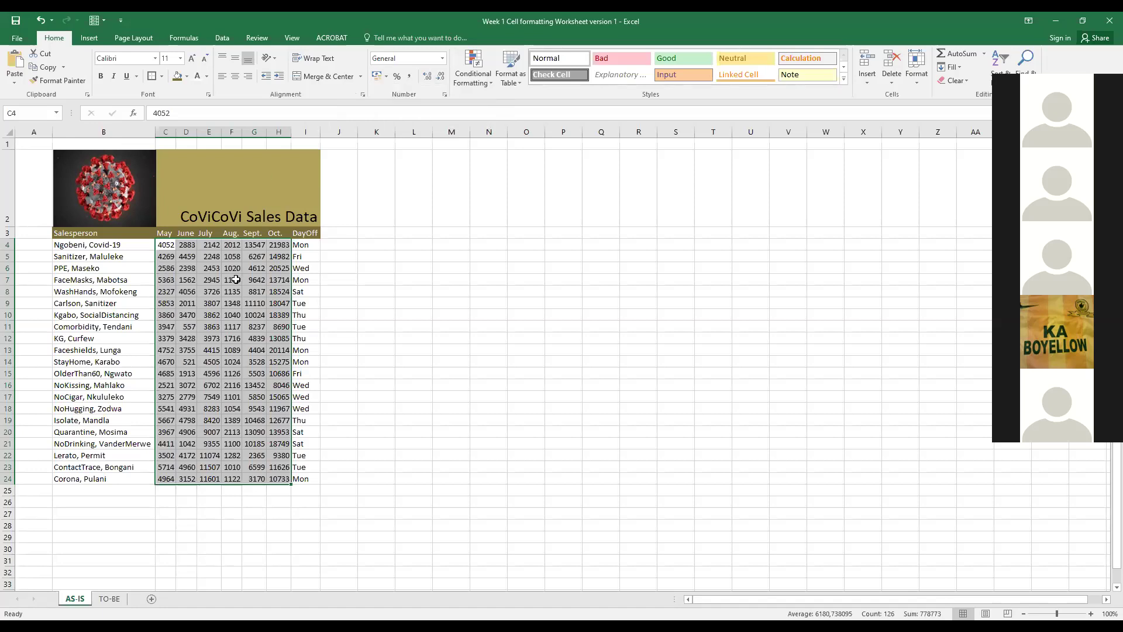
# Step: Open Format Cells for the selected sales figures C4:H24
pyautogui.rightClick(235, 280)
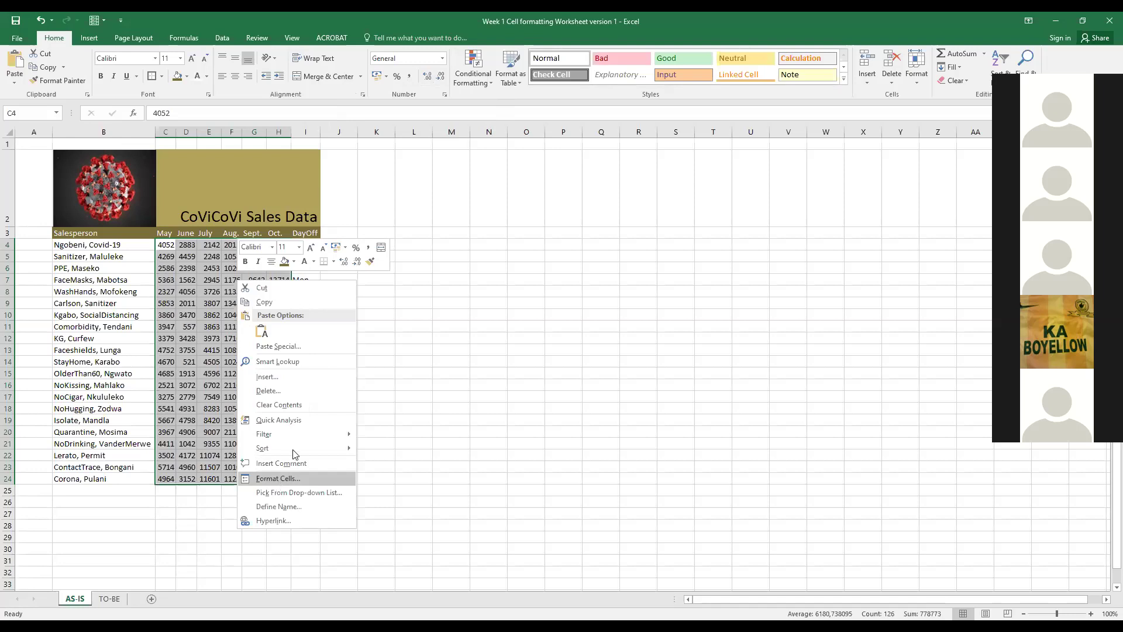
pyautogui.click(279, 483)
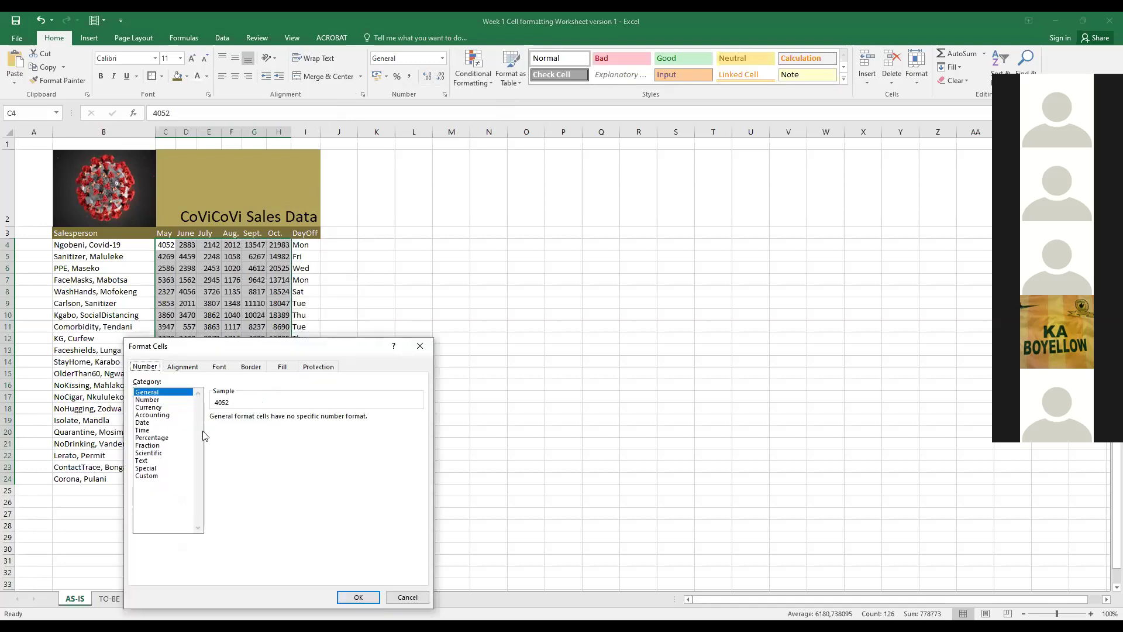
# Step: Format C4:H24 as Currency with the R symbol and 2 decimal places
pyautogui.click(154, 407)
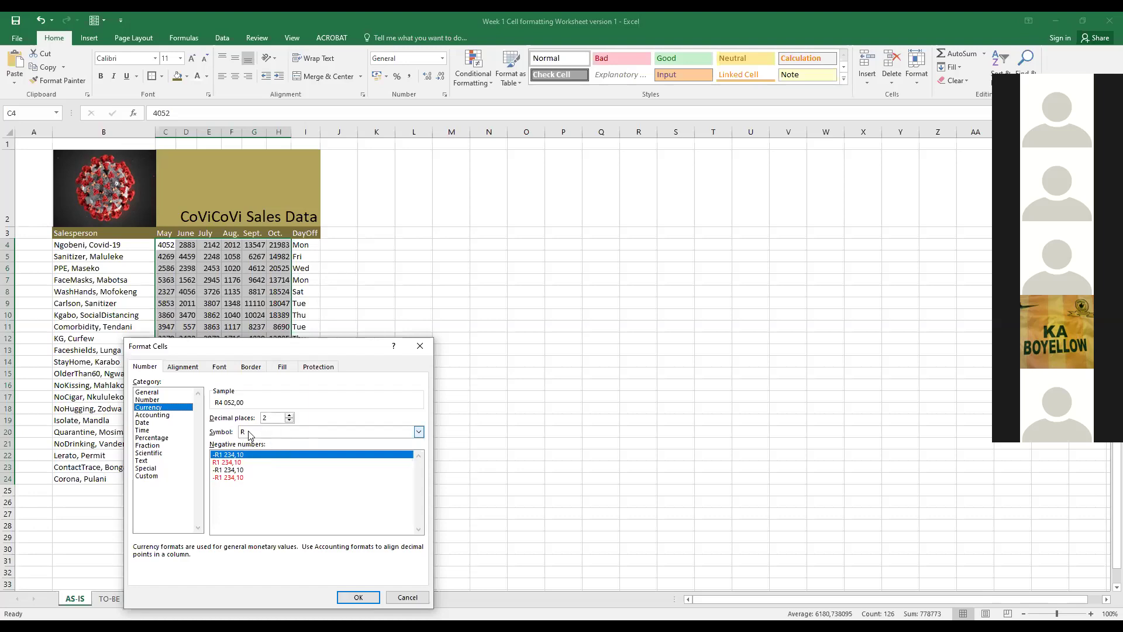
pyautogui.click(421, 436)
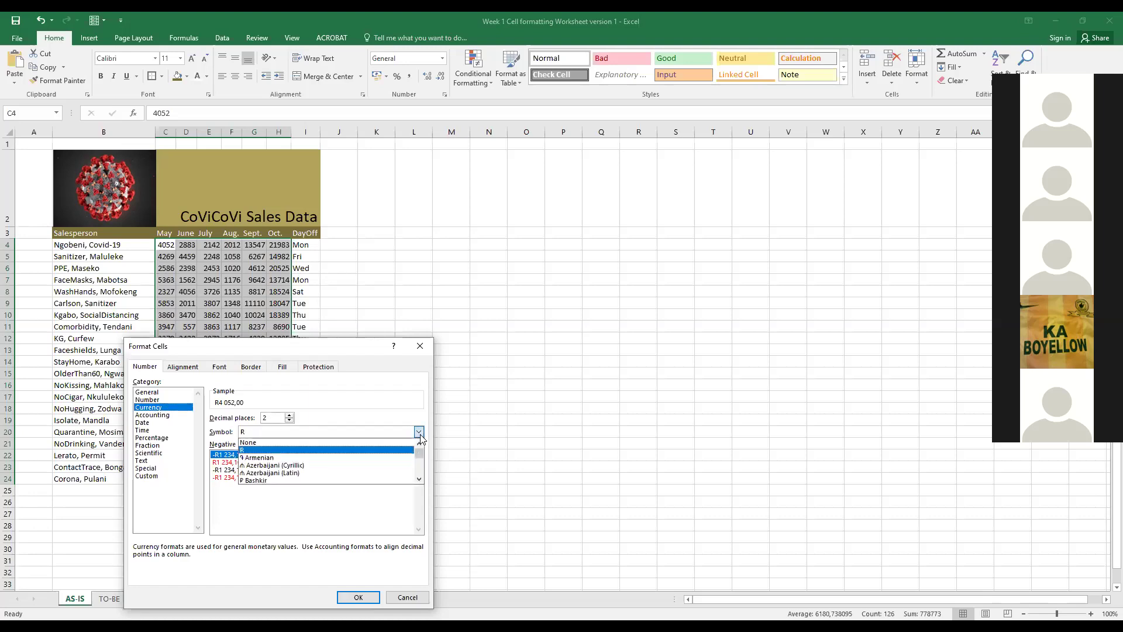
pyautogui.click(309, 415)
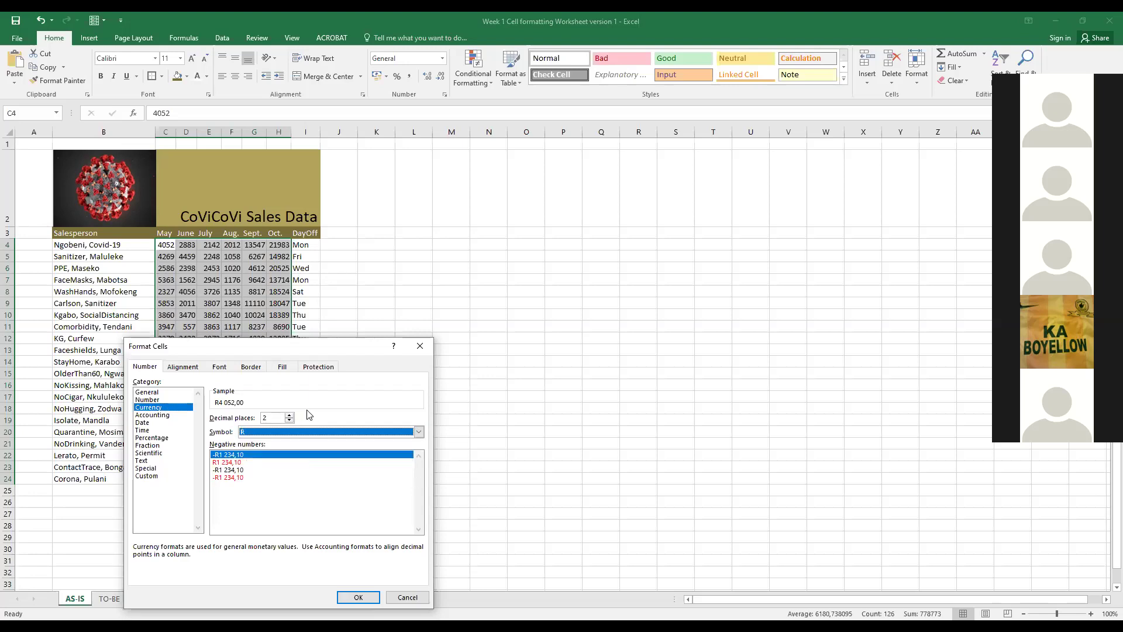
pyautogui.click(289, 420)
pyautogui.click(289, 420)
pyautogui.click(290, 415)
pyautogui.click(289, 415)
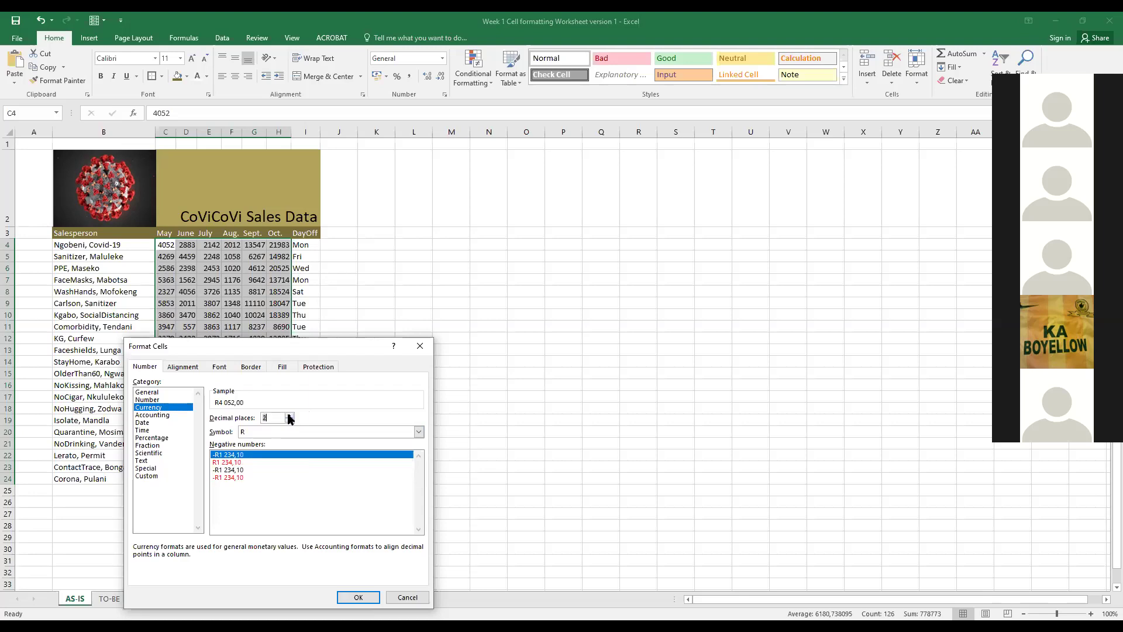
pyautogui.click(367, 596)
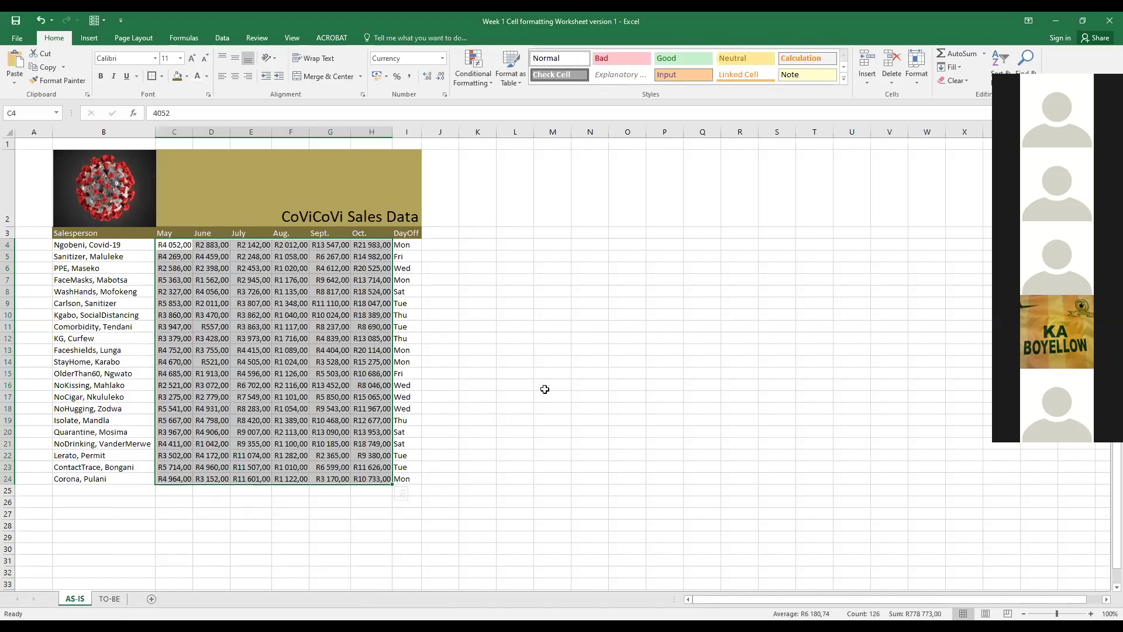
# Step: Change the sales figures' currency symbol to $ English (United States), showing $4 052,00 in C4
pyautogui.rightClick(323, 267)
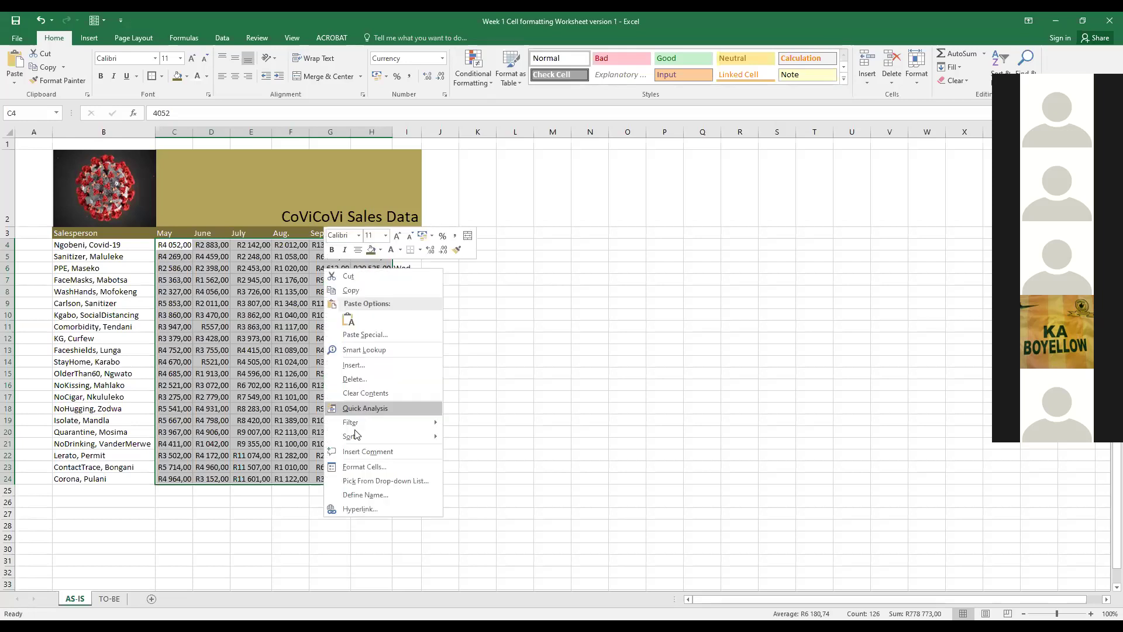
pyautogui.click(364, 467)
pyautogui.click(505, 416)
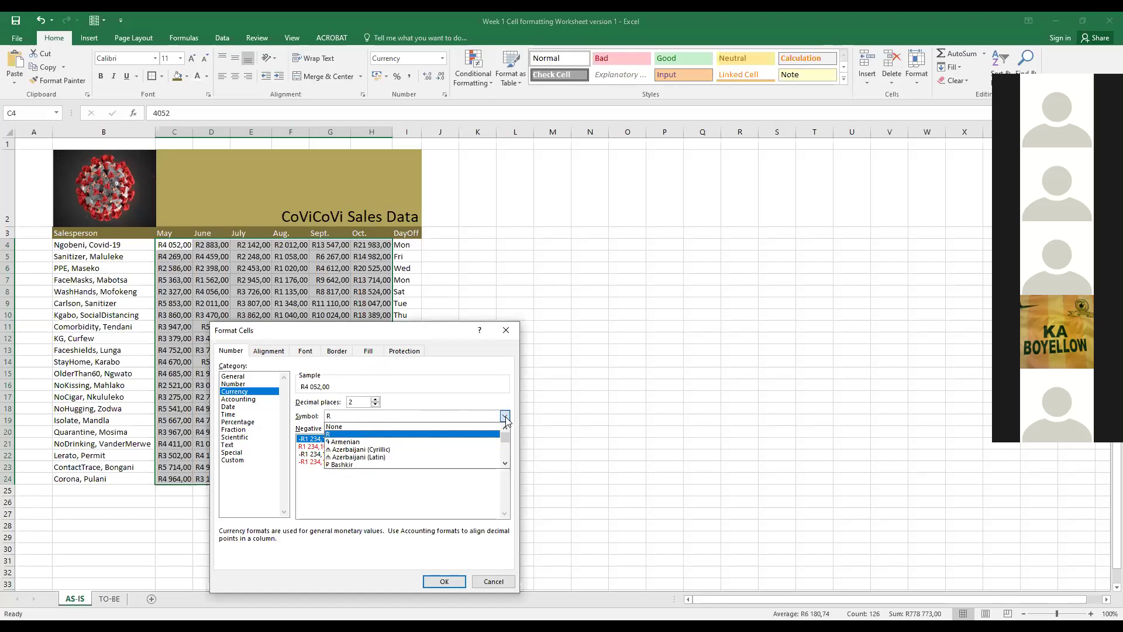
pyautogui.click(505, 465)
pyautogui.click(505, 465)
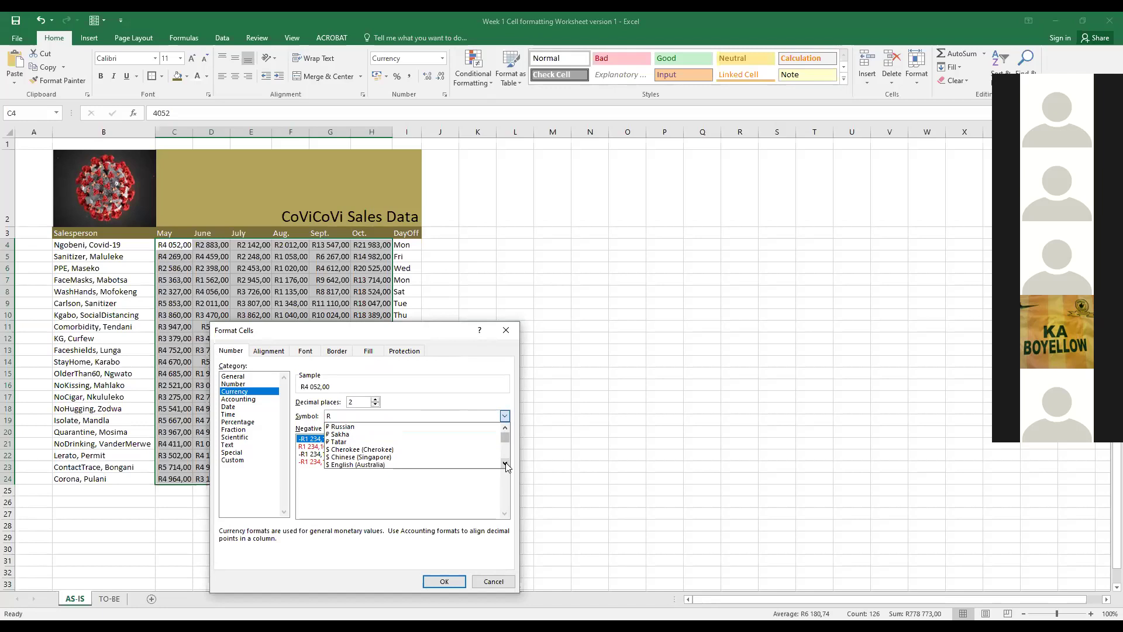
pyautogui.click(505, 465)
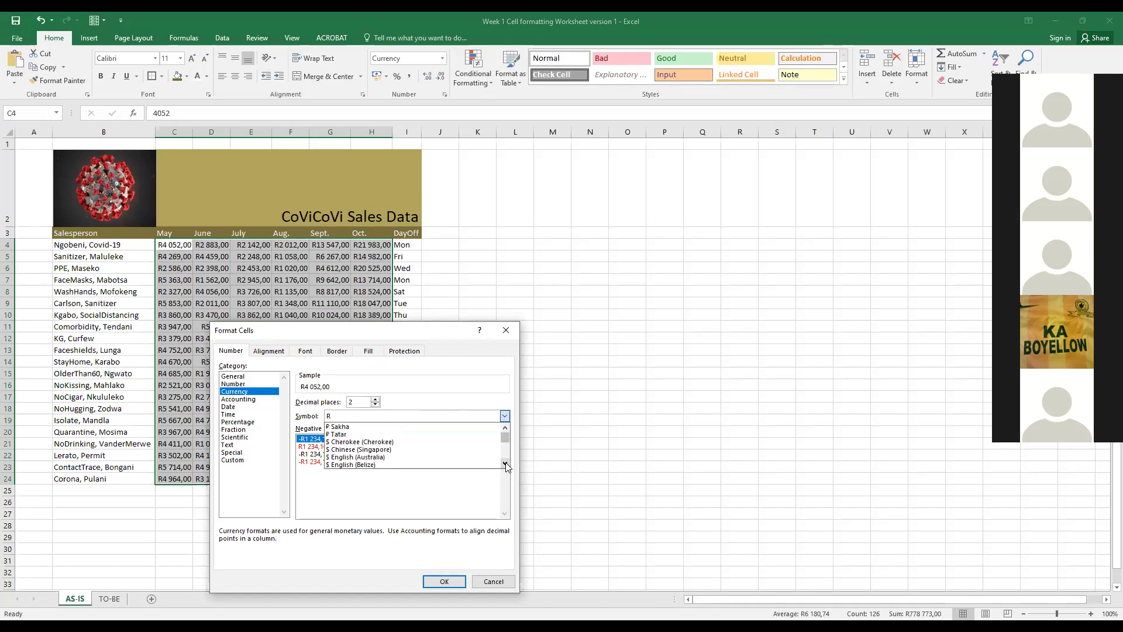
pyautogui.click(505, 464)
pyautogui.click(505, 464)
pyautogui.click(505, 465)
pyautogui.click(505, 465)
pyautogui.click(505, 465)
pyautogui.click(505, 464)
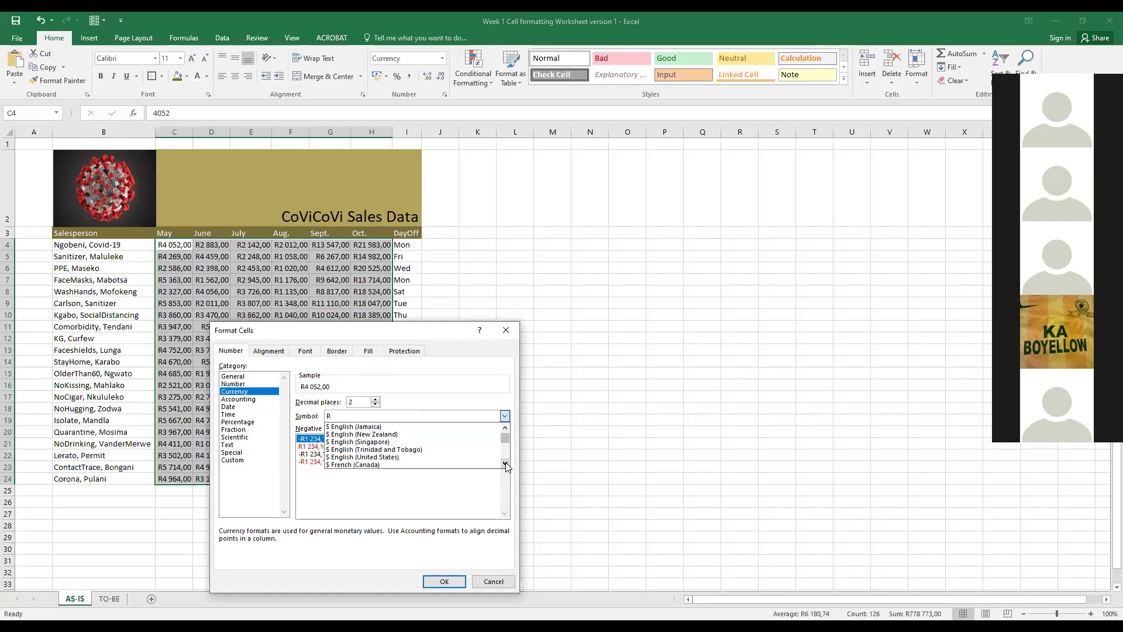
pyautogui.click(388, 458)
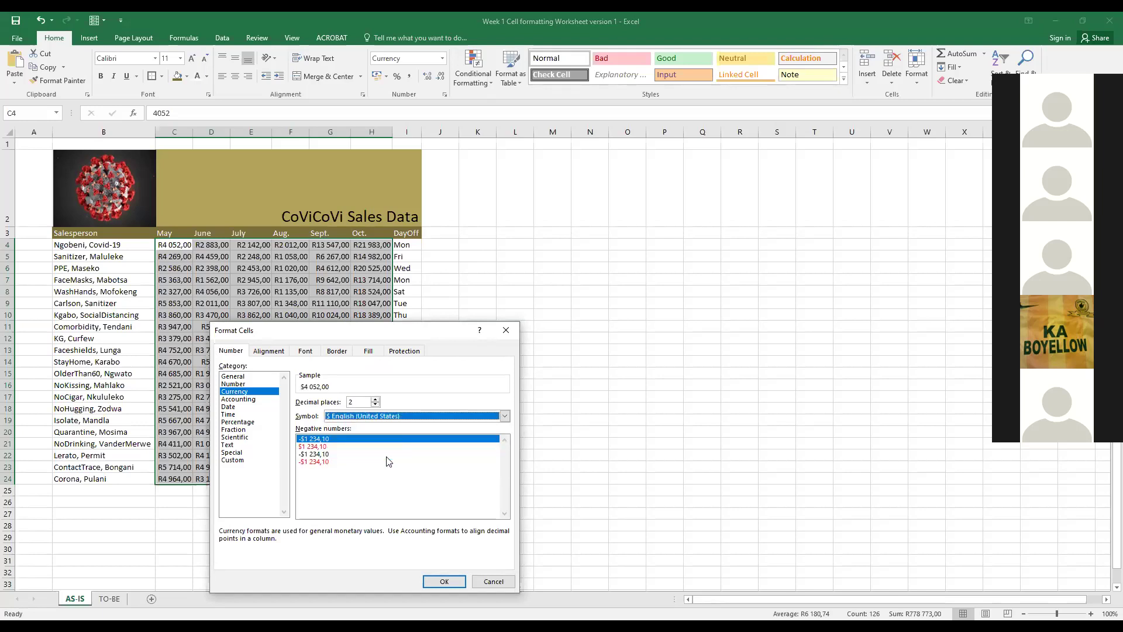
pyautogui.click(444, 581)
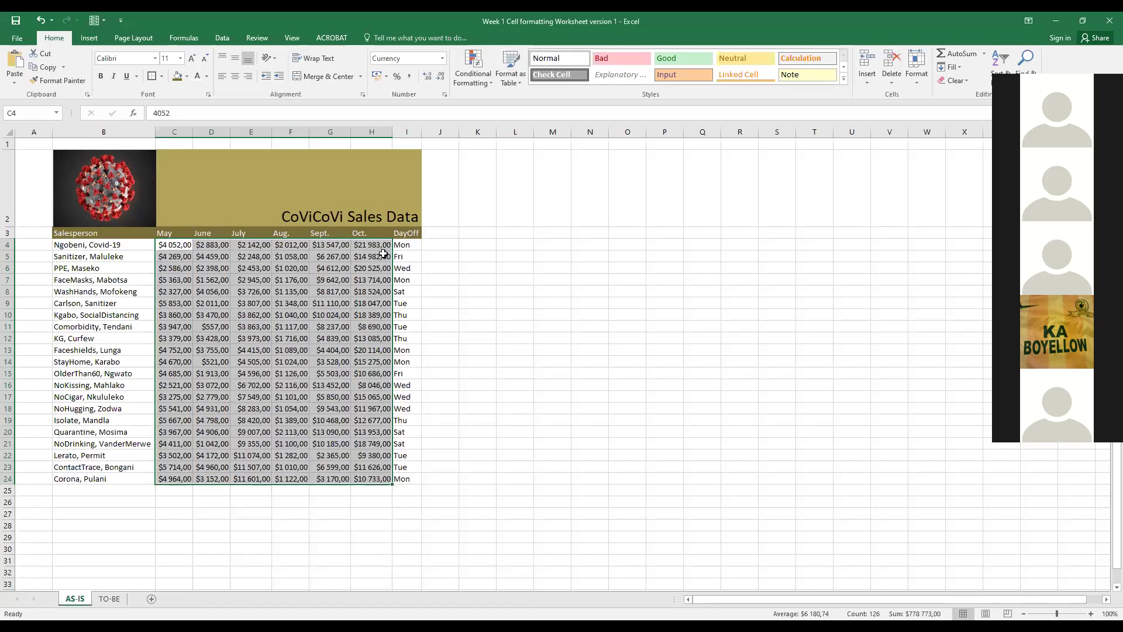
# Step: Switch the C4:H24 currency symbol back to R so C4 reads R4 052,00
pyautogui.rightClick(314, 276)
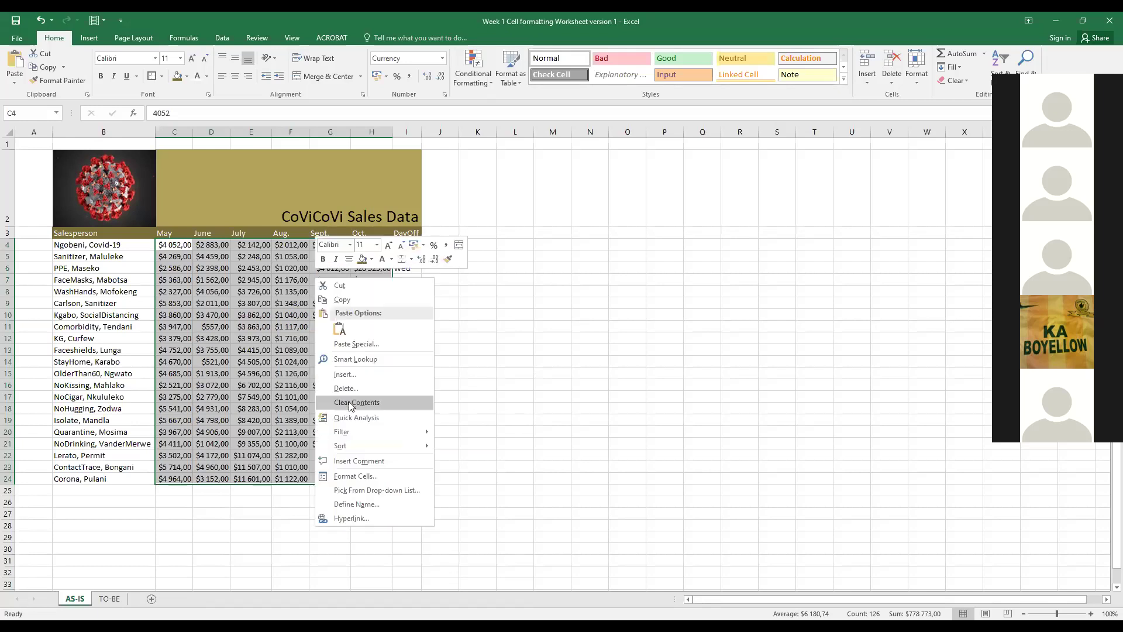
pyautogui.click(352, 481)
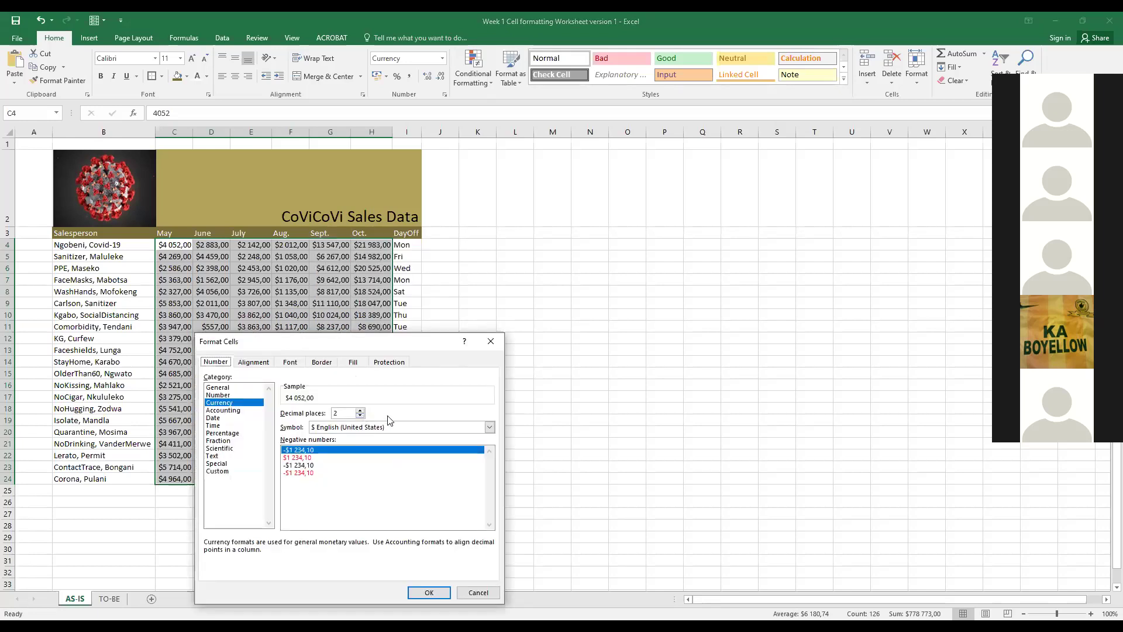
pyautogui.click(489, 427)
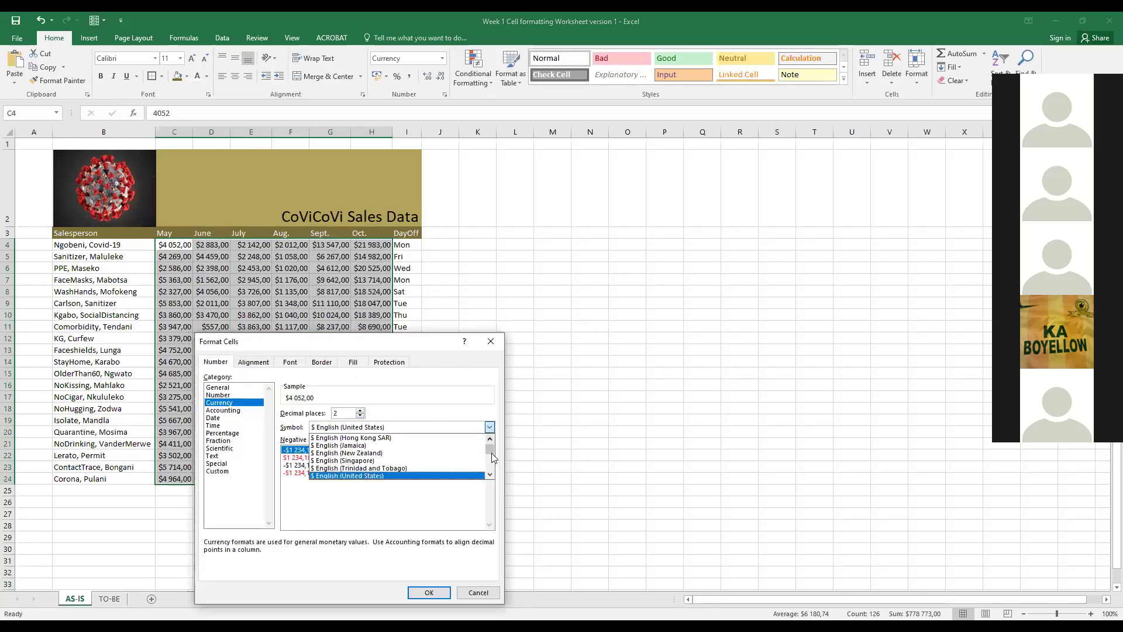
pyautogui.moveTo(492, 448); pyautogui.dragTo(492, 443)
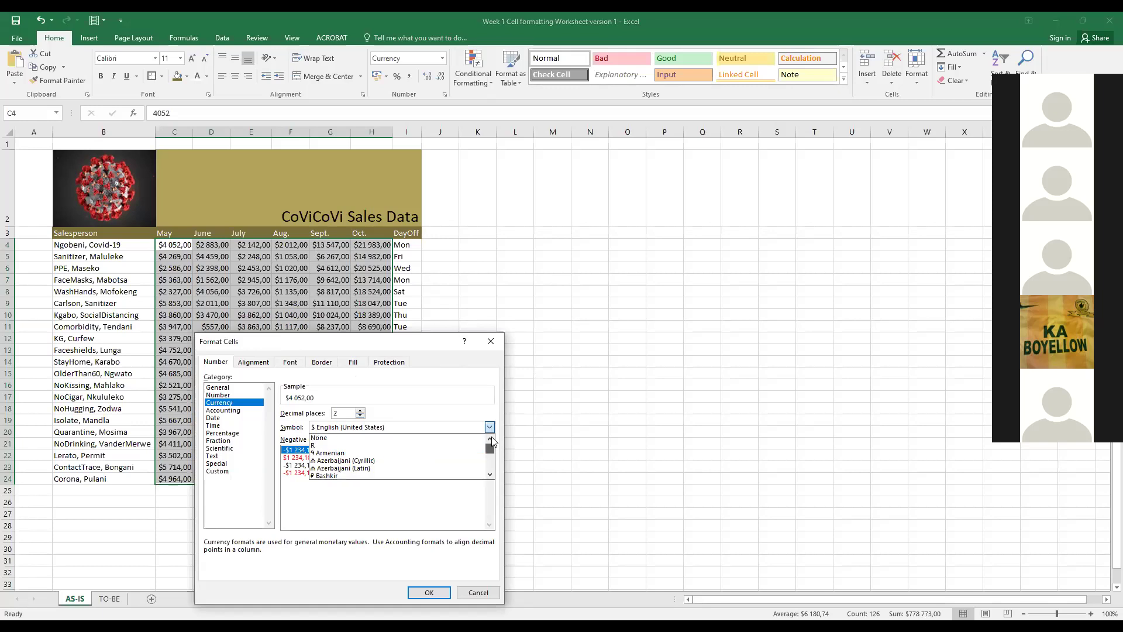
pyautogui.click(376, 450)
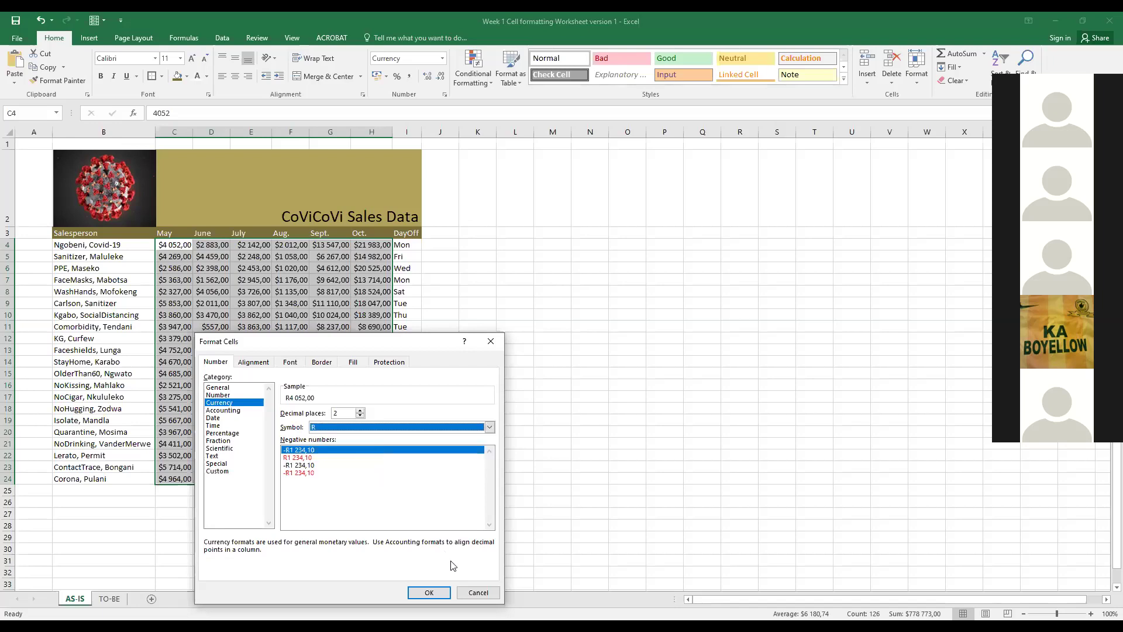
pyautogui.click(434, 592)
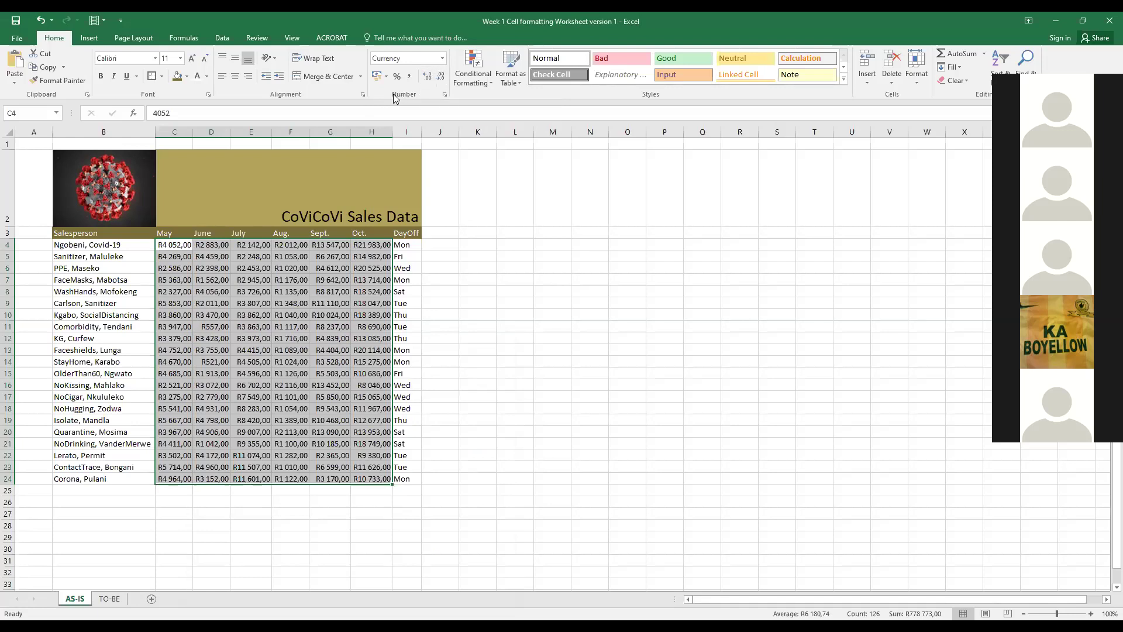
# Step: Test fewer and more decimal places on the rand figures, finishing at two decimals
pyautogui.click(441, 77)
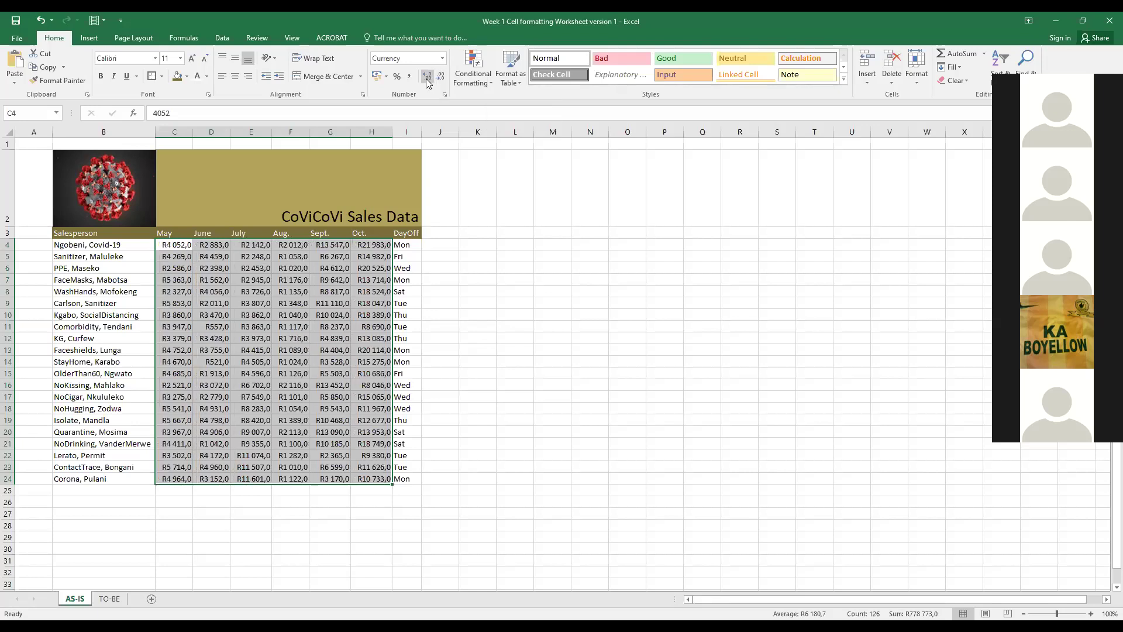
pyautogui.click(428, 81)
pyautogui.click(428, 81)
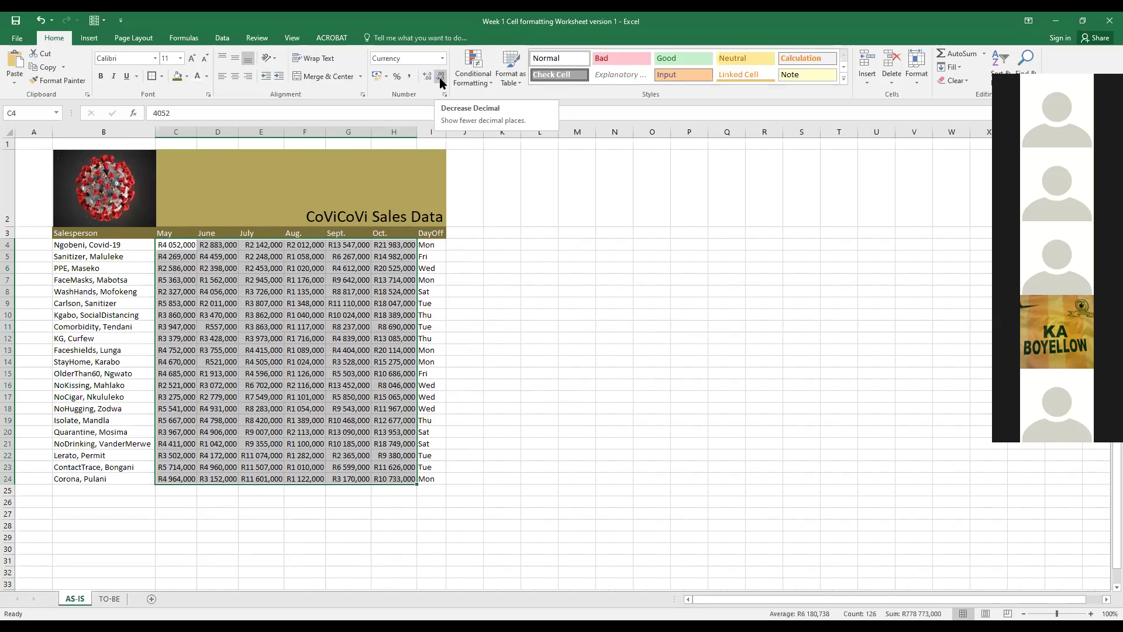
pyautogui.click(441, 78)
pyautogui.click(440, 78)
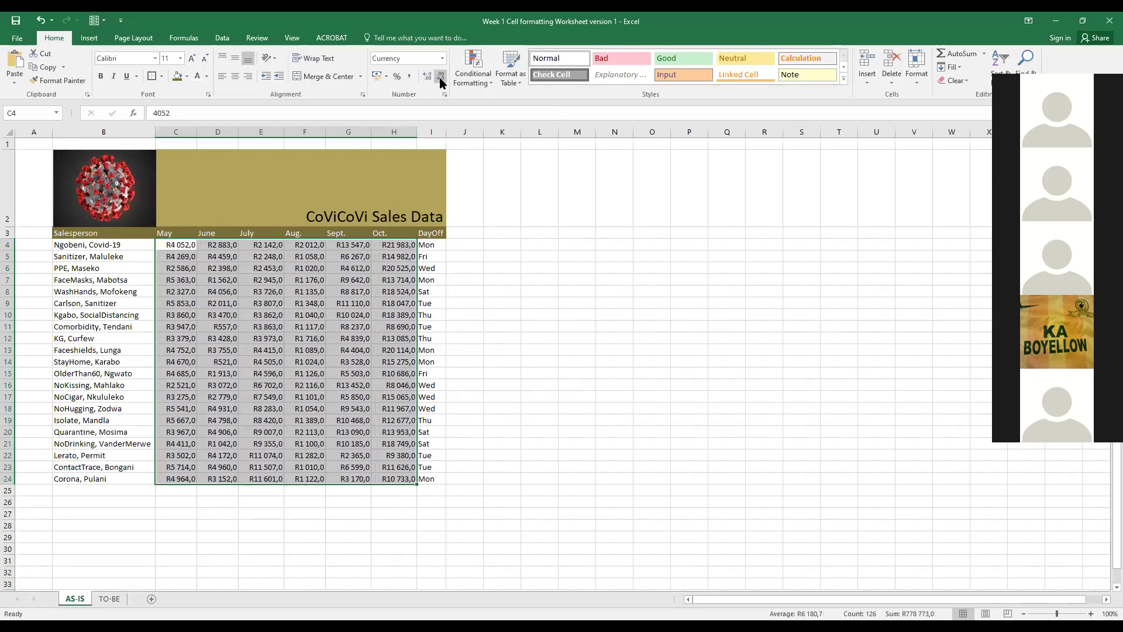
pyautogui.click(427, 76)
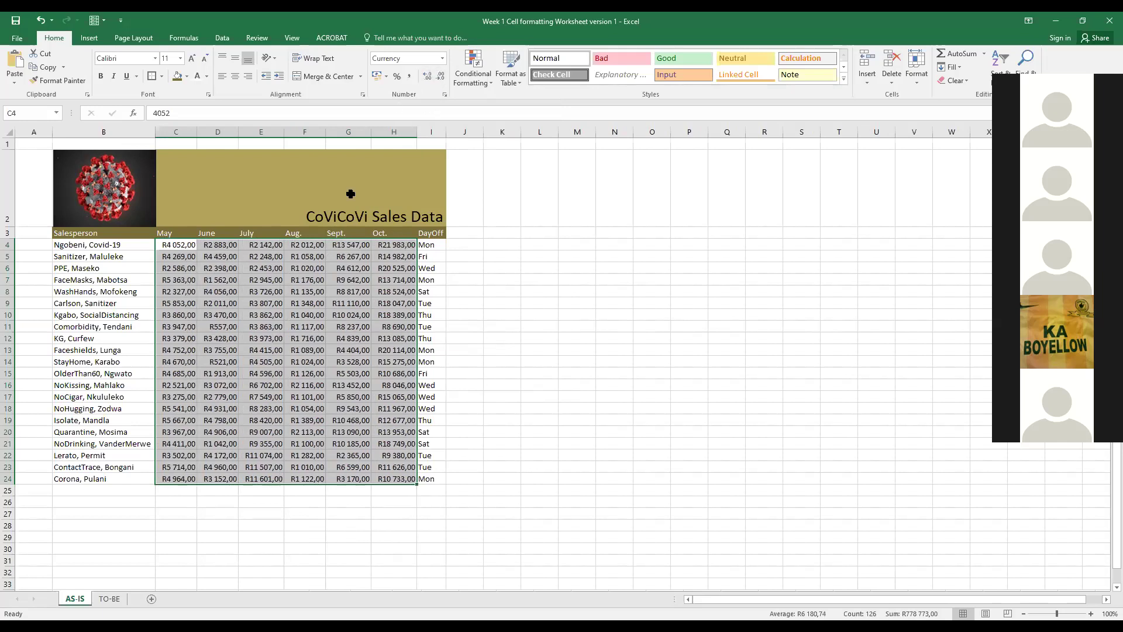
pyautogui.click(503, 354)
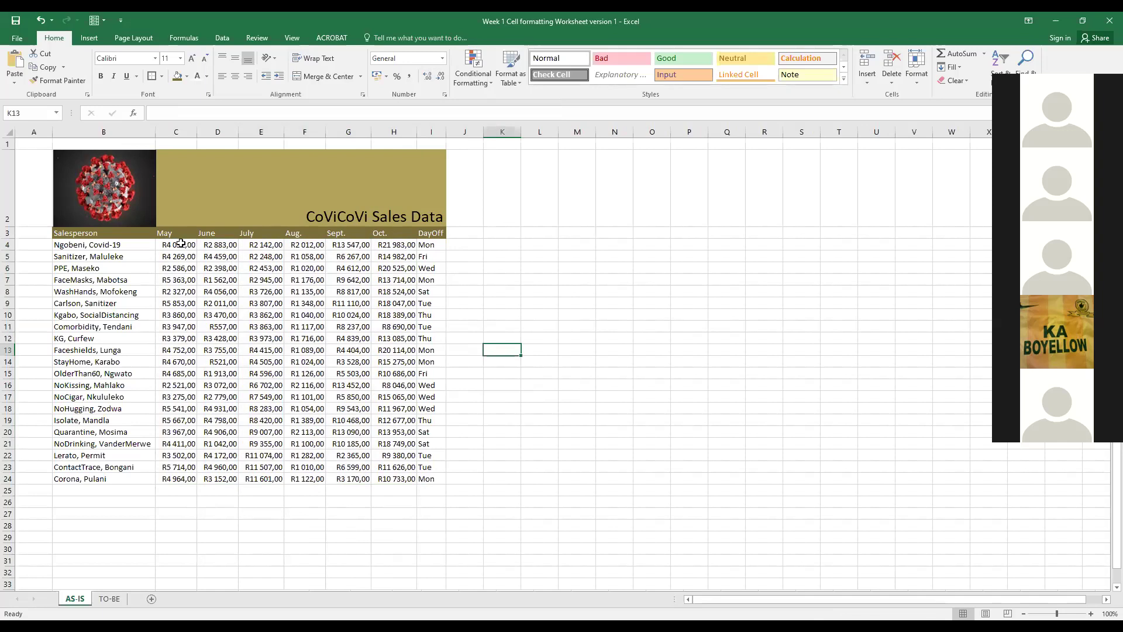
# Step: Select the rand sales figures from C4 to H24
pyautogui.moveTo(174, 243); pyautogui.dragTo(392, 475)
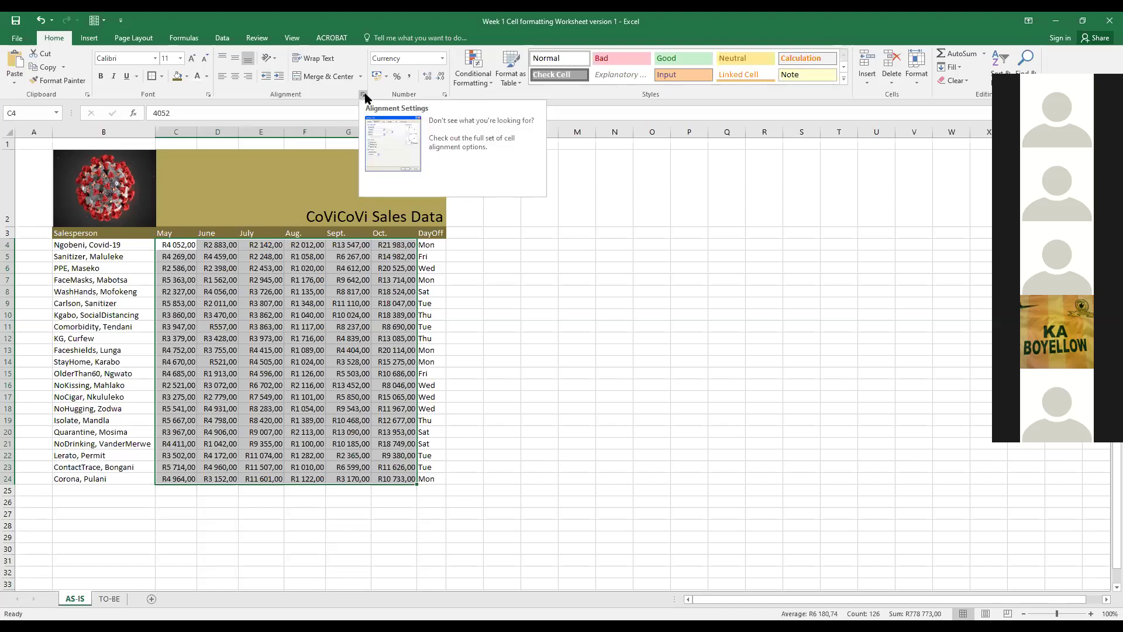
# Step: Open the full Font settings for the figures and choose a Double underline
pyautogui.click(209, 94)
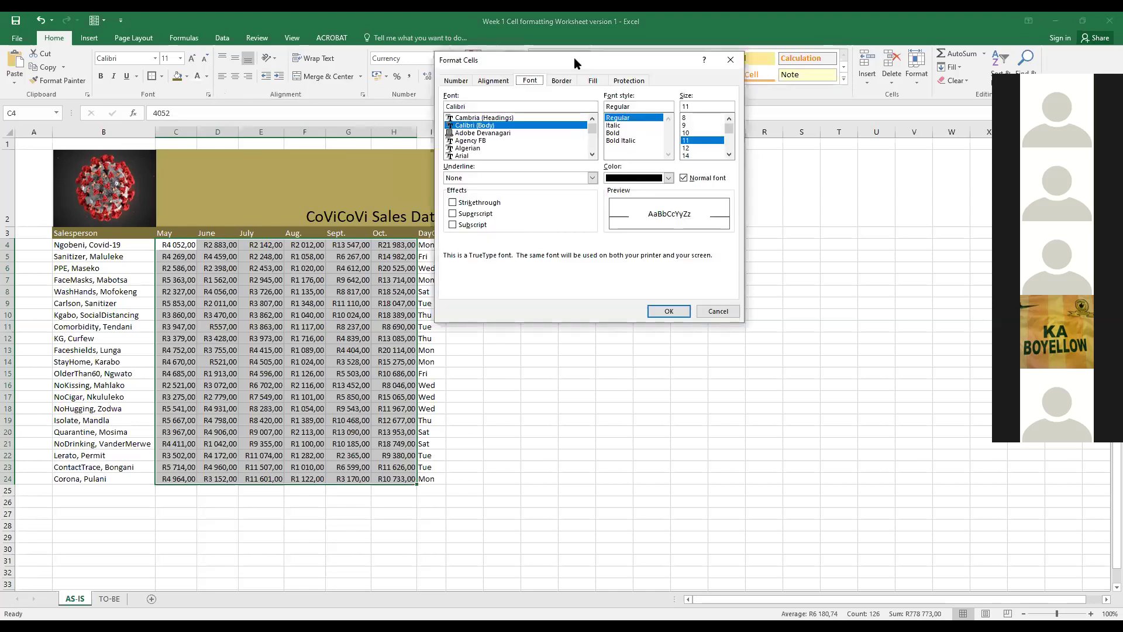
pyautogui.moveTo(560, 57); pyautogui.dragTo(449, 63)
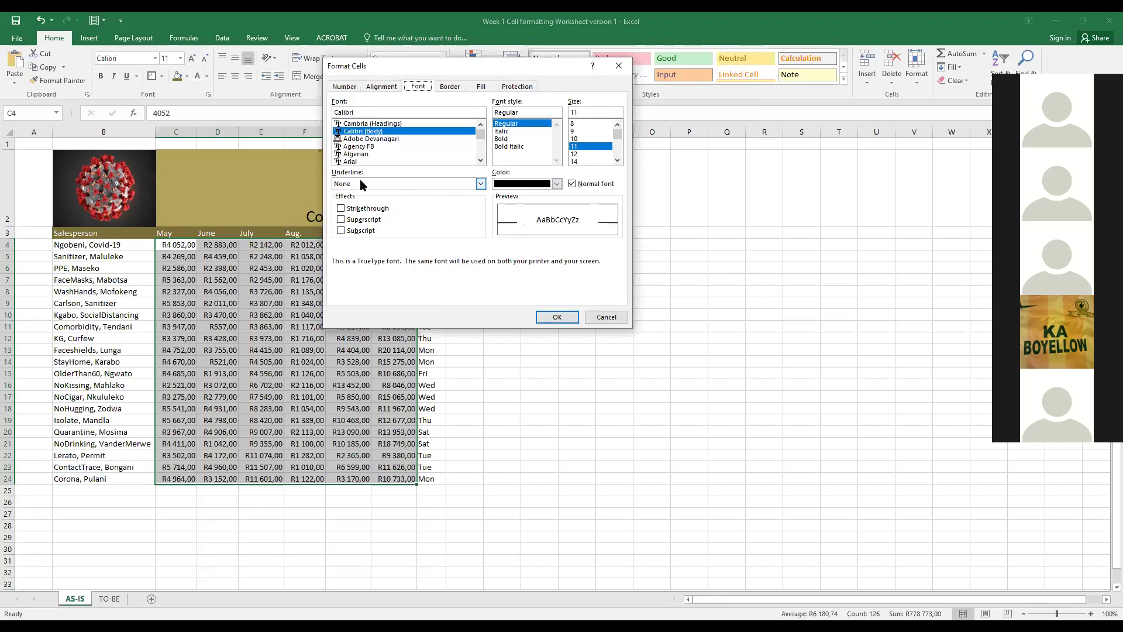
pyautogui.click(482, 184)
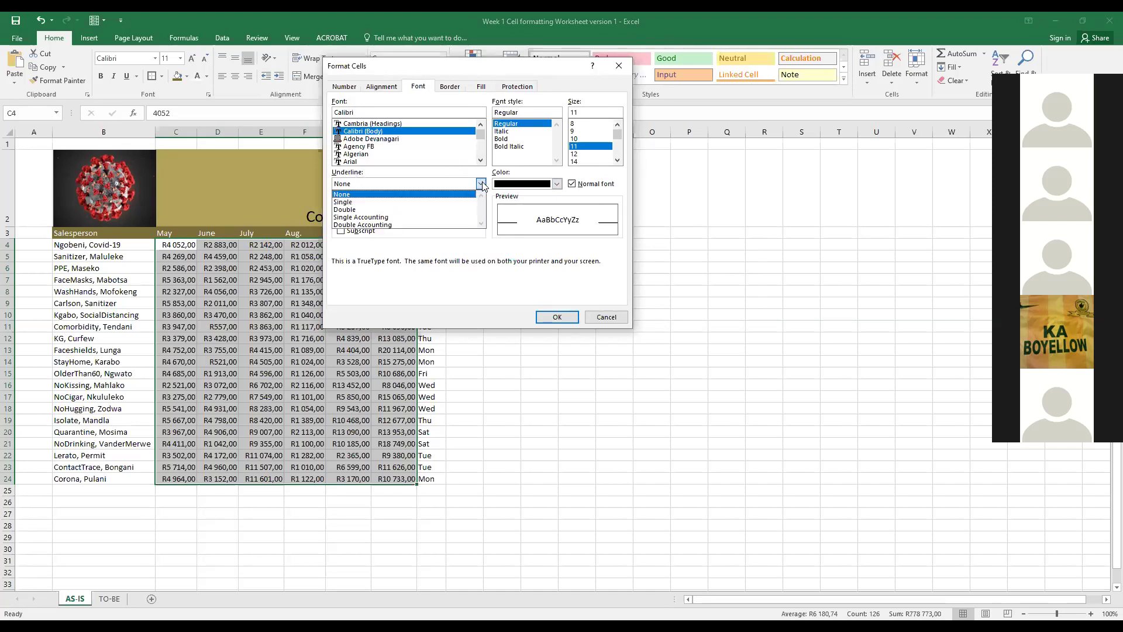
pyautogui.click(381, 209)
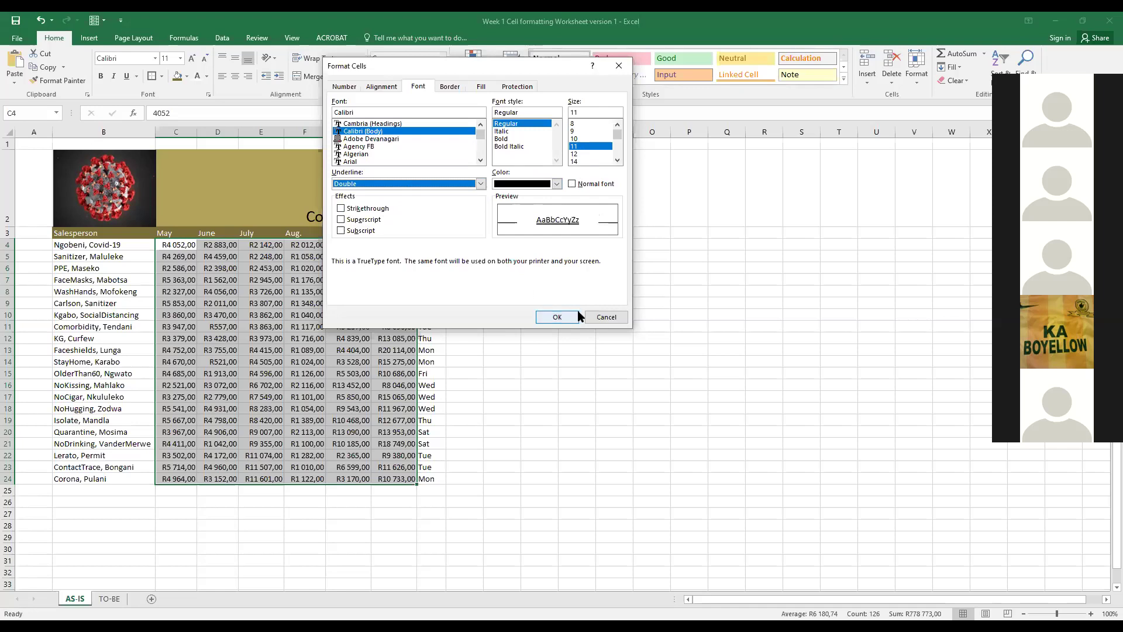
pyautogui.click(342, 209)
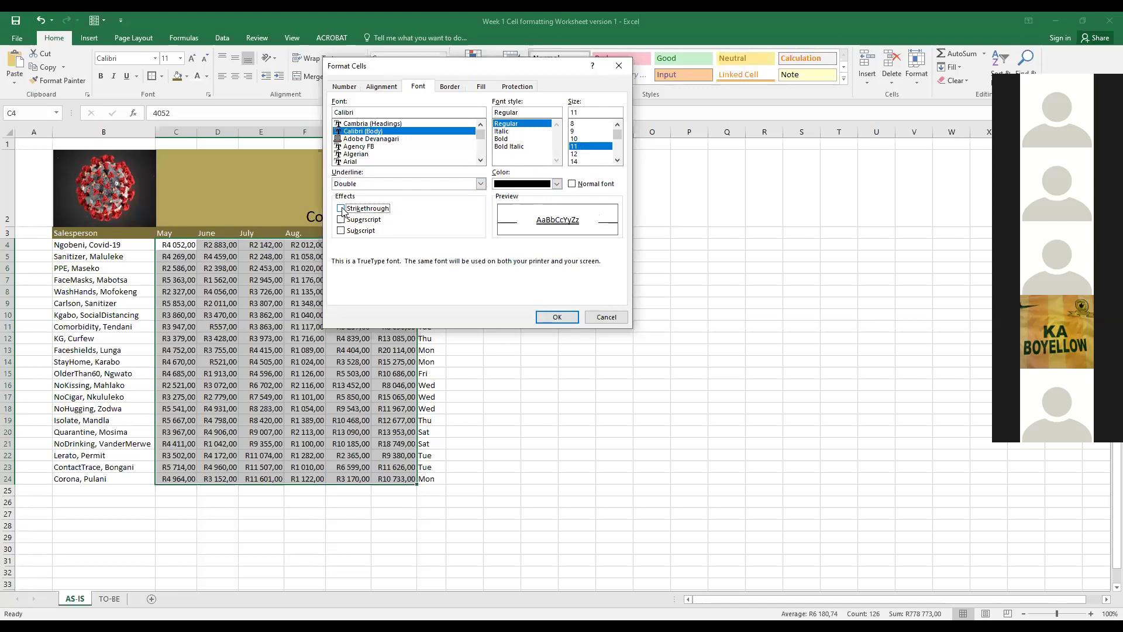
# Step: Apply the double underline to C4:H24 and reopen the Font settings
pyautogui.click(557, 317)
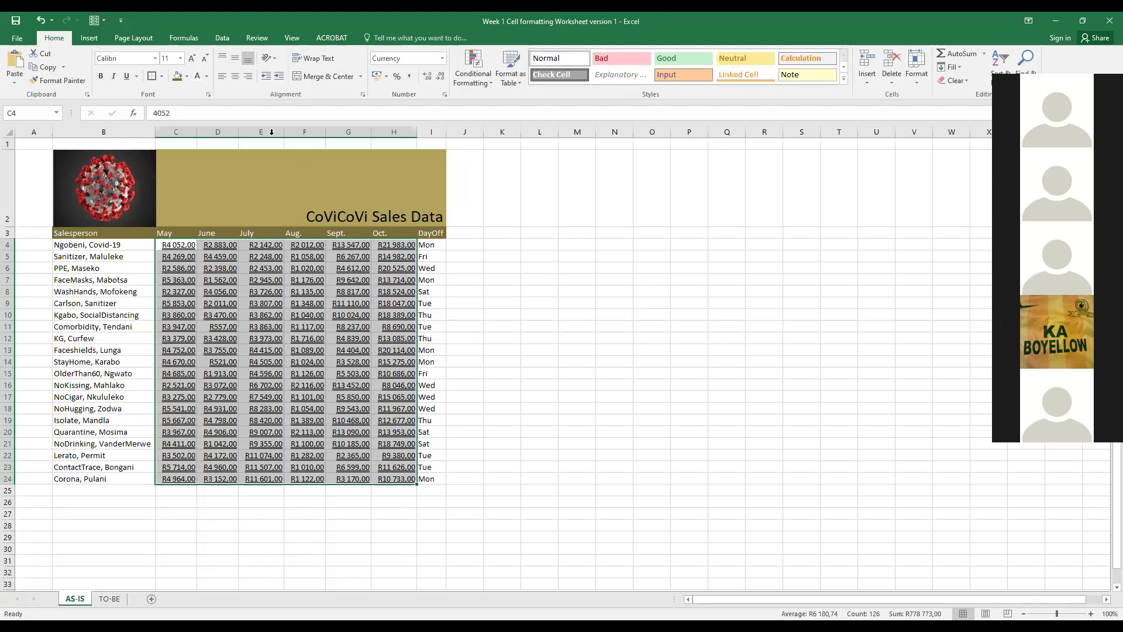
pyautogui.click(208, 94)
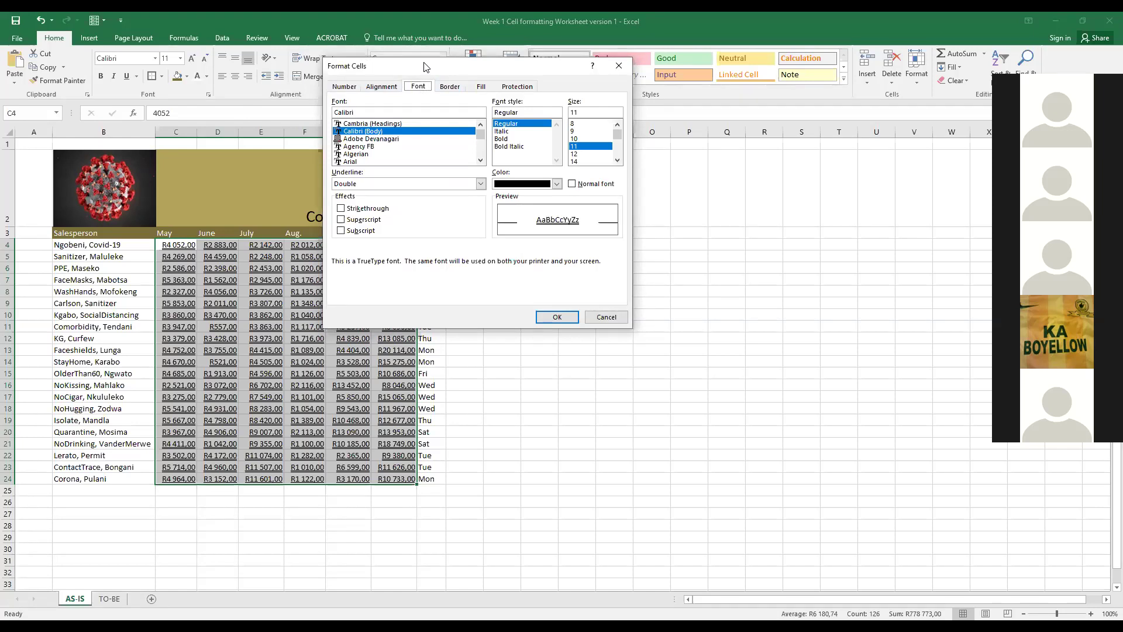
# Step: Check the Underline list and close the Font settings, keeping the double underline
pyautogui.moveTo(424, 66); pyautogui.dragTo(336, 114)
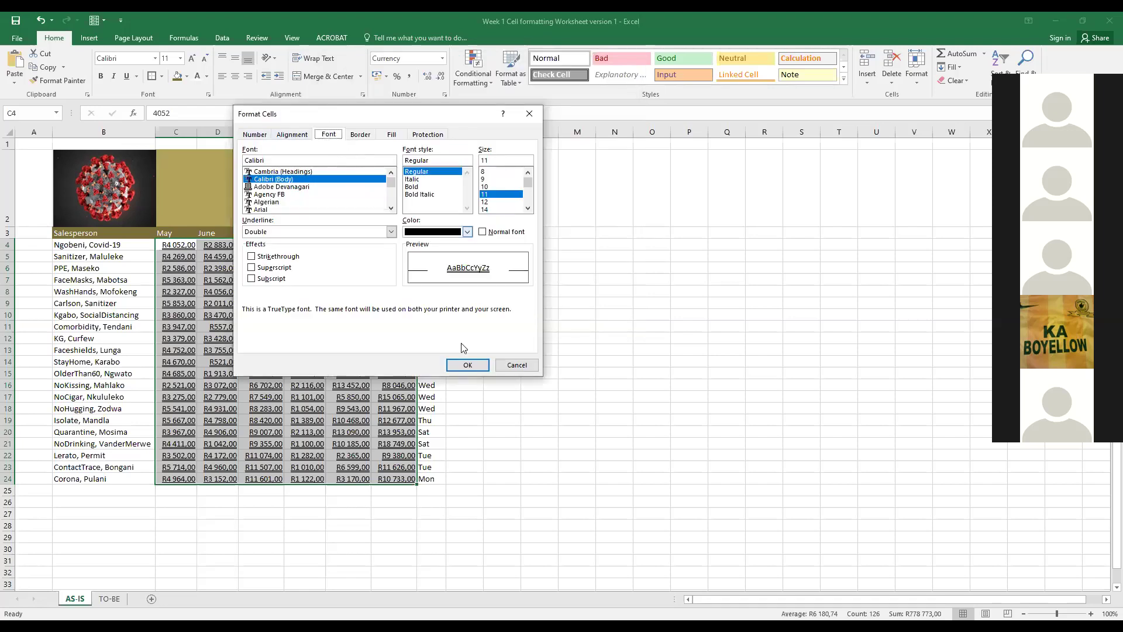
pyautogui.click(391, 233)
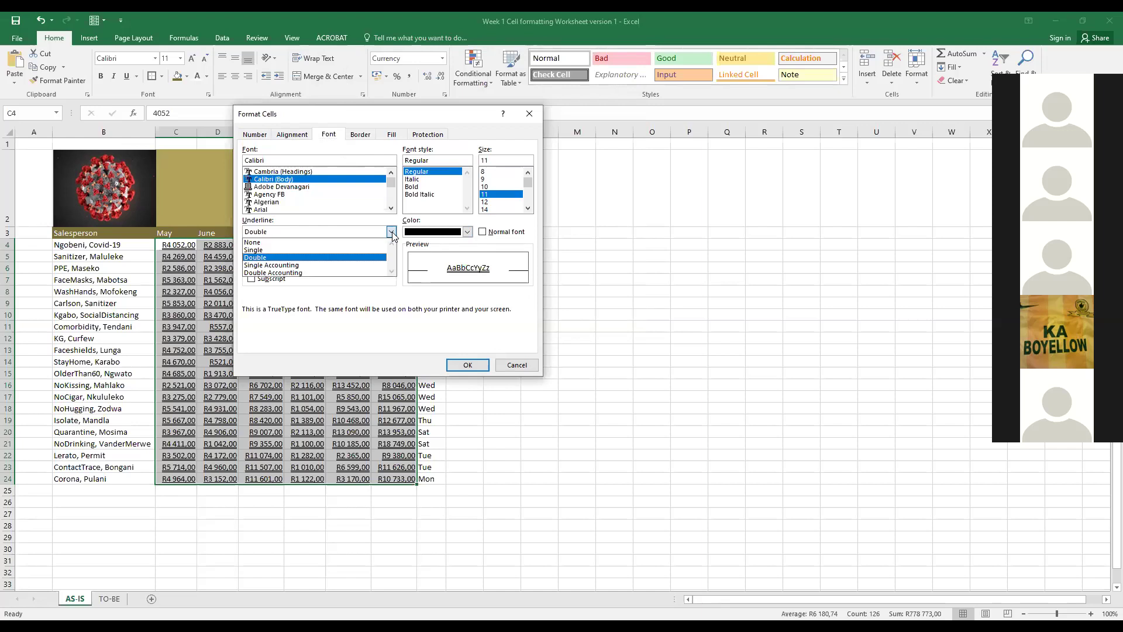
pyautogui.click(467, 365)
pyautogui.click(428, 363)
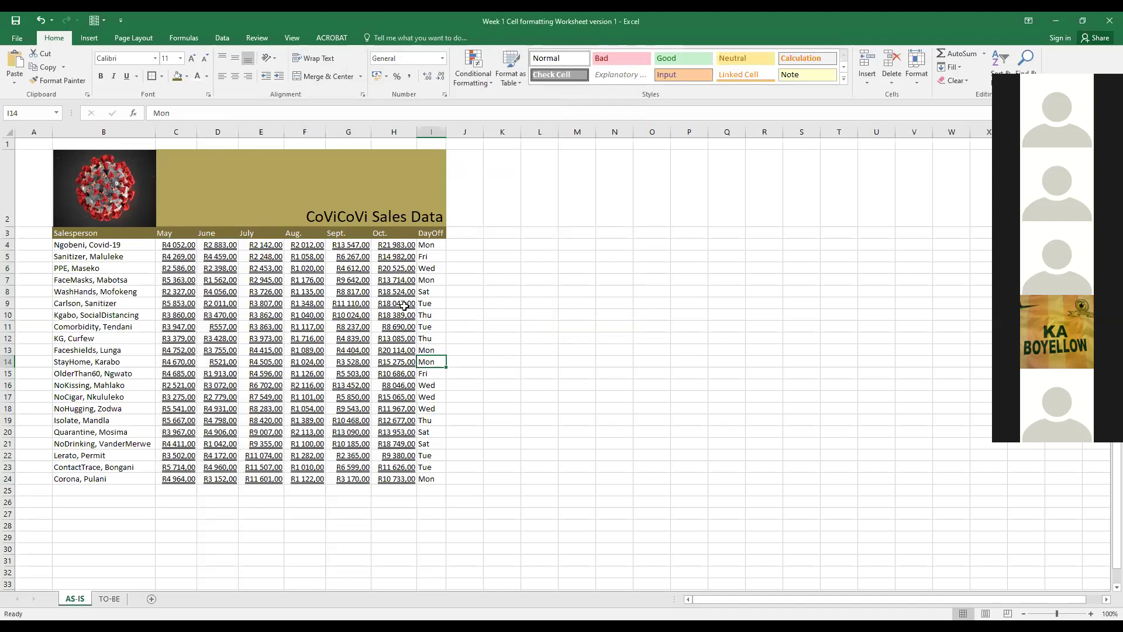
# Step: Reselect the sales figures, ending with the selection starting at C4
pyautogui.moveTo(174, 244); pyautogui.dragTo(406, 478)
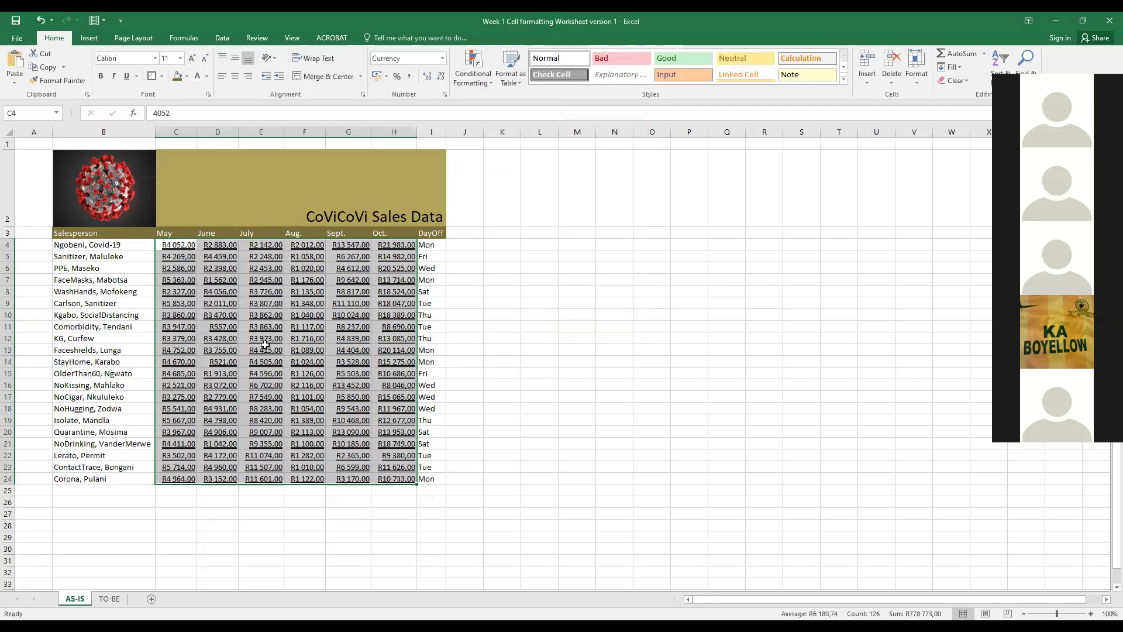
pyautogui.click(290, 292)
pyautogui.click(182, 243)
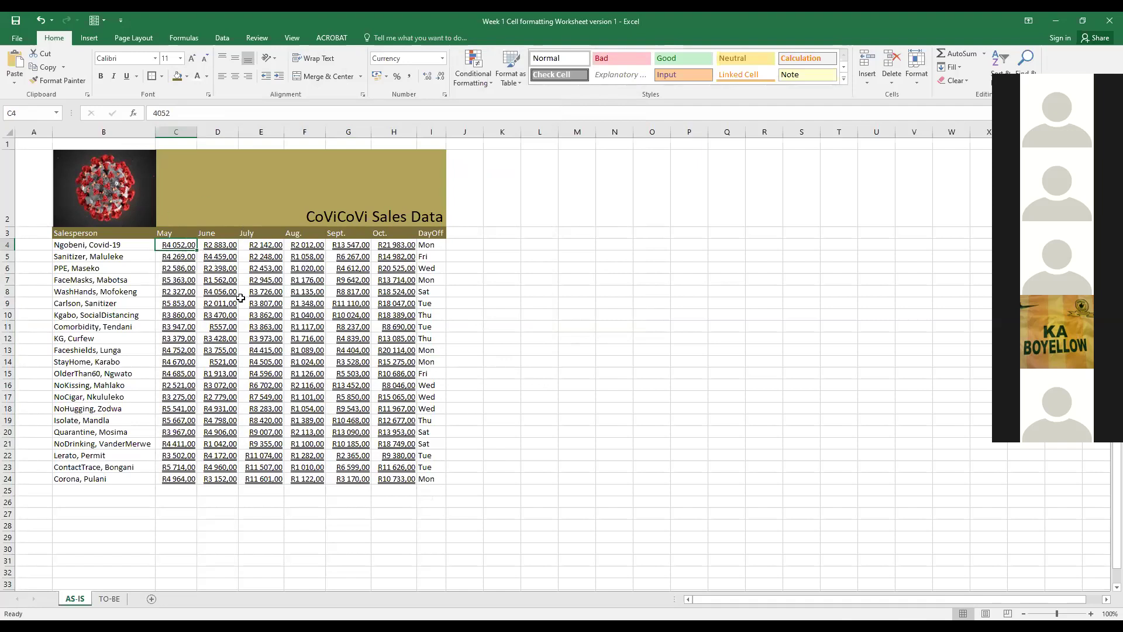
pyautogui.moveTo(177, 245)
pyautogui.mouseDown()
pyautogui.moveTo(267, 306)
pyautogui.moveTo(228, 307)
pyautogui.moveTo(195, 249)
pyautogui.moveTo(245, 316)
pyautogui.moveTo(180, 243)
pyautogui.mouseUp()
# Step: Fill C4 with Light Green, then return to C4 after briefly editing D7
pyautogui.click(188, 77)
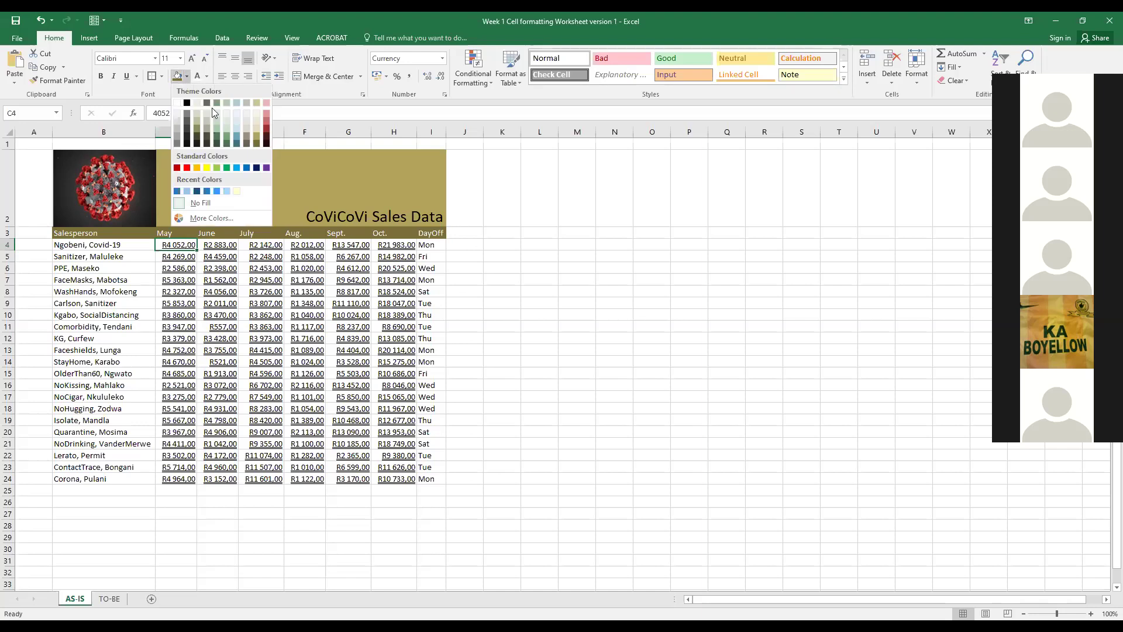
pyautogui.click(217, 168)
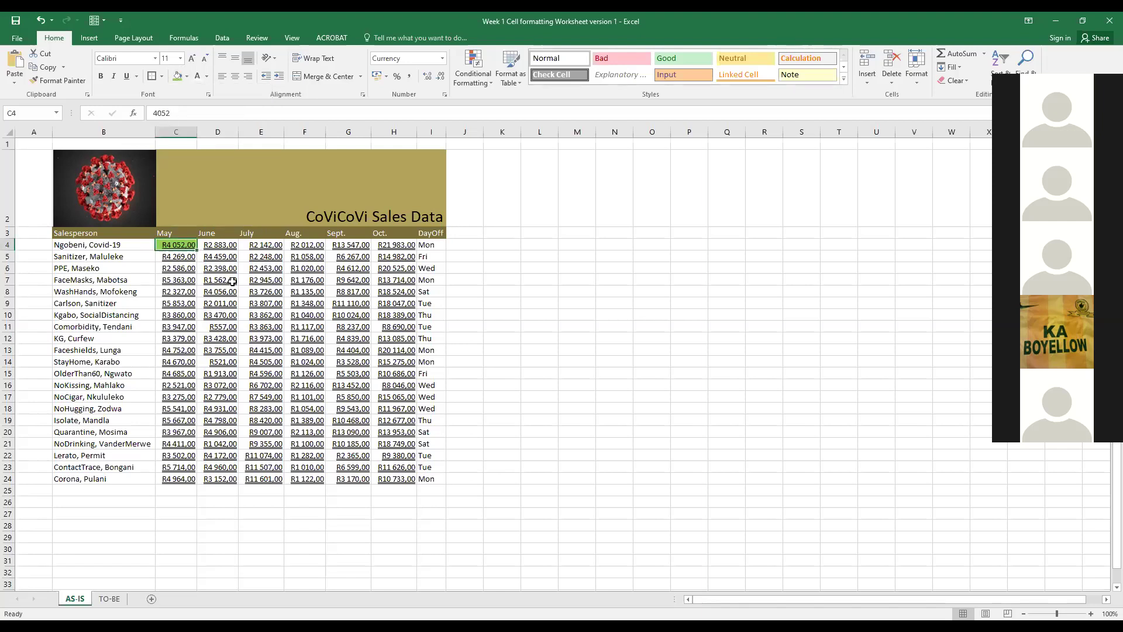
pyautogui.doubleClick(225, 281)
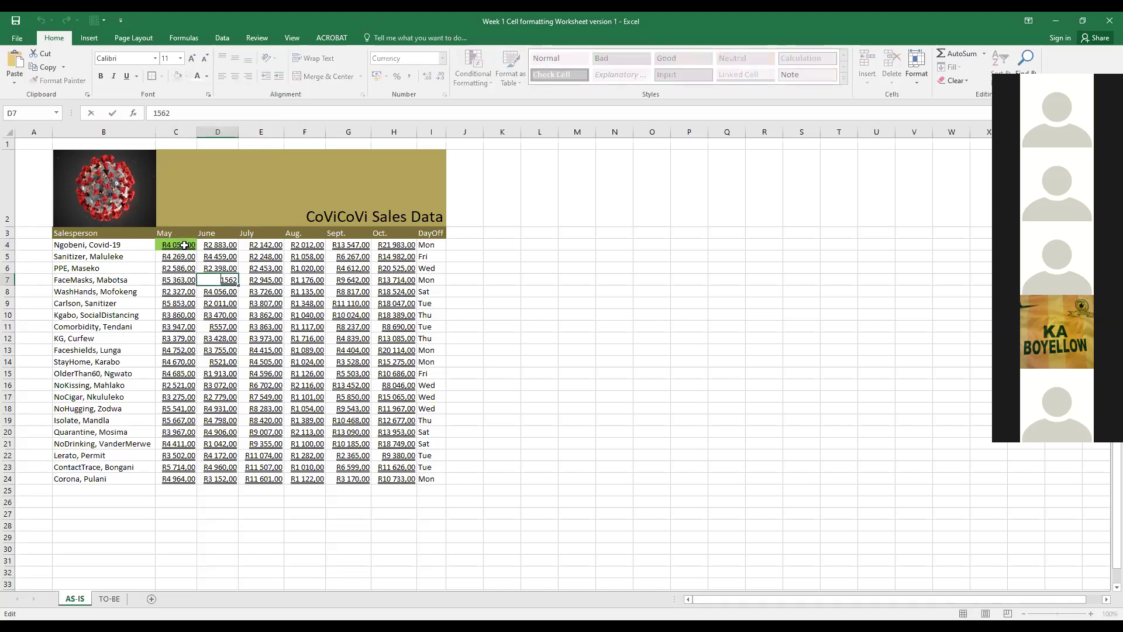
pyautogui.click(180, 246)
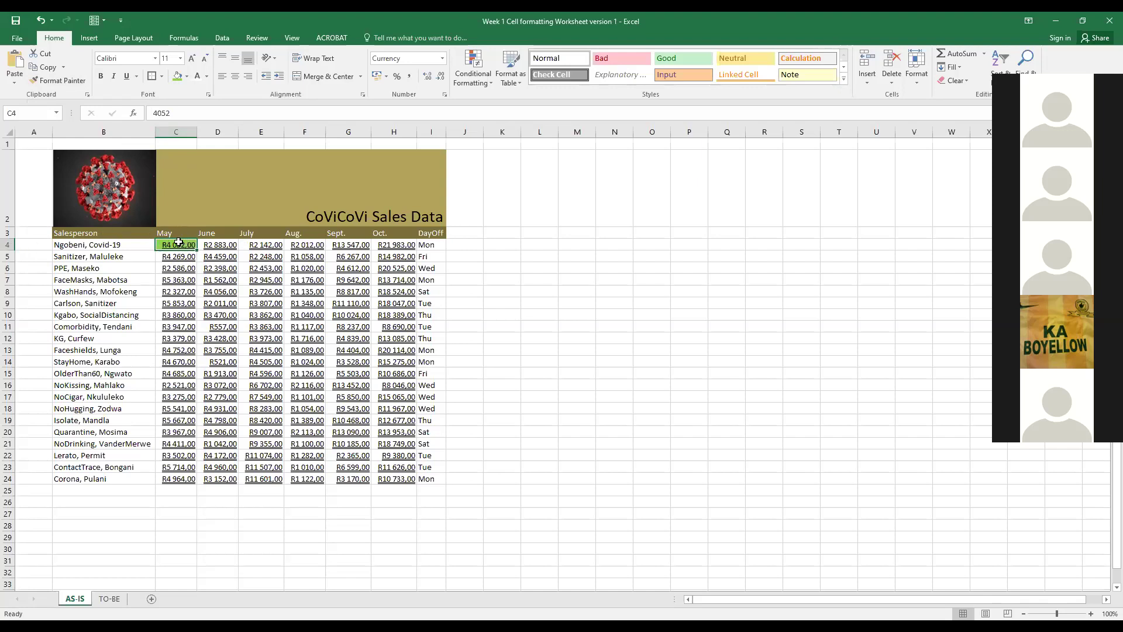
# Step: Paint C4's green format onto D4:H24, then undo that paint
pyautogui.click(66, 83)
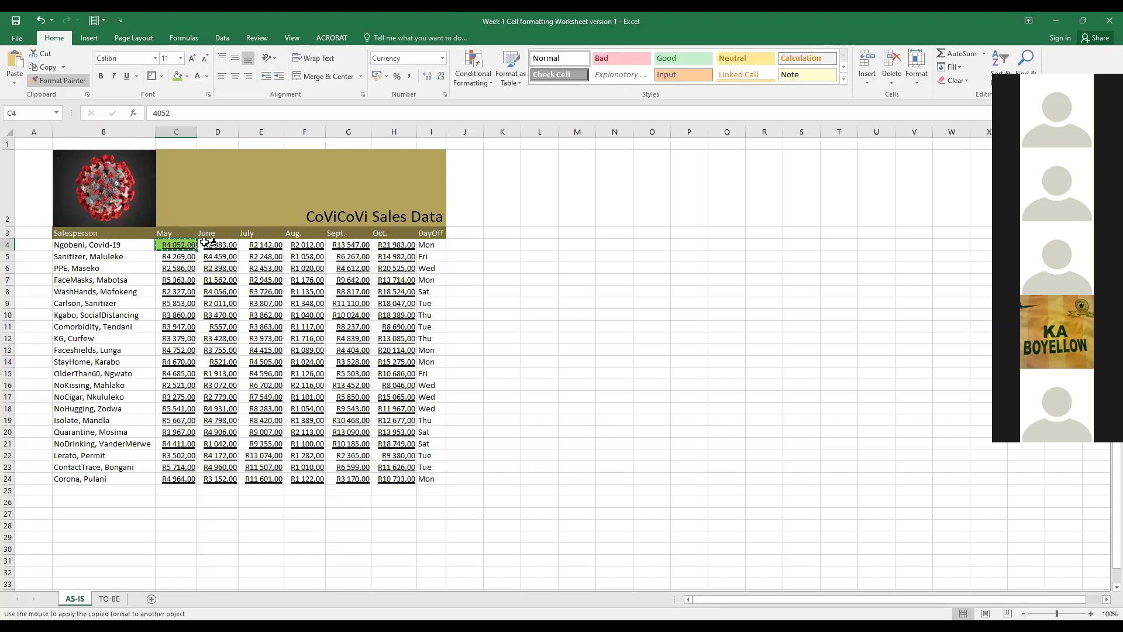
pyautogui.click(206, 242)
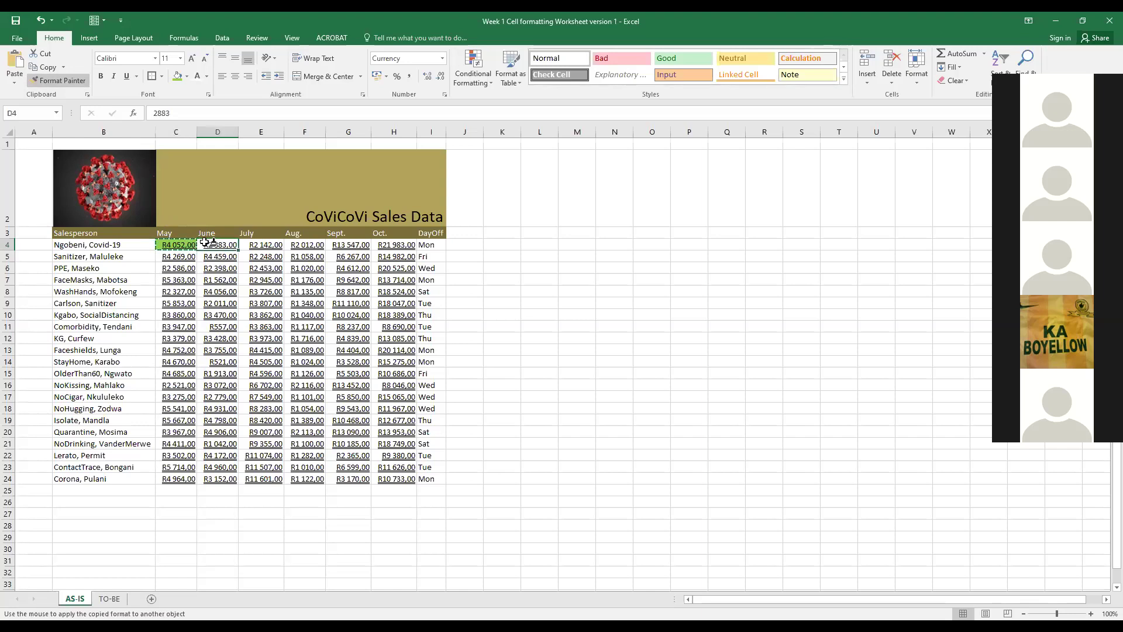
pyautogui.moveTo(206, 242)
pyautogui.mouseDown()
pyautogui.moveTo(351, 386)
pyautogui.moveTo(396, 475)
pyautogui.mouseUp()
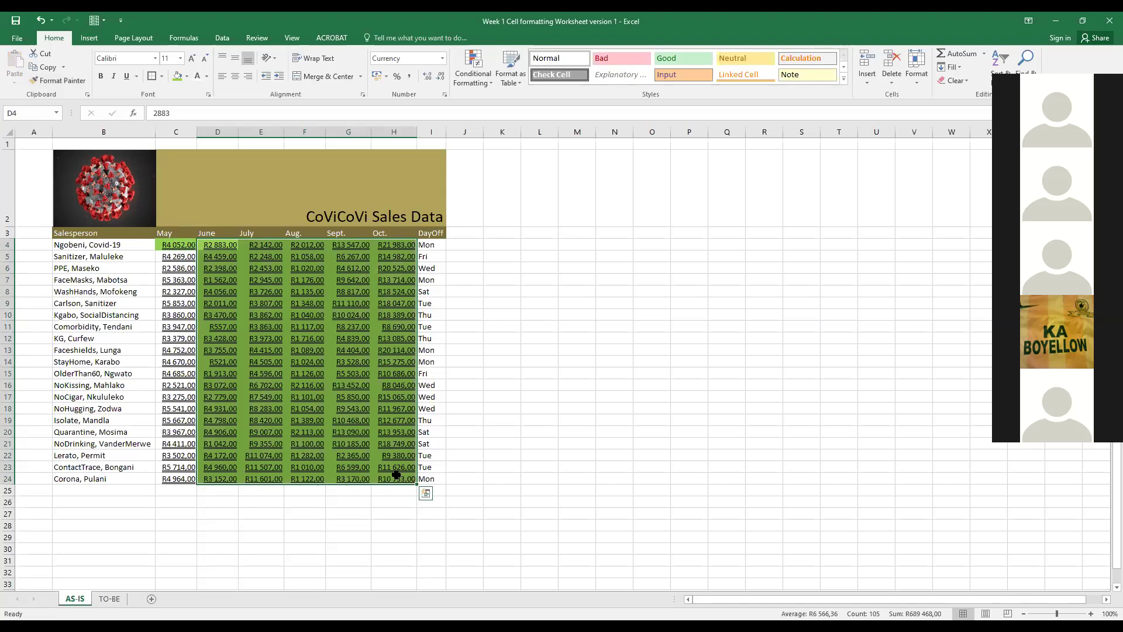
pyautogui.click(40, 24)
pyautogui.click(205, 301)
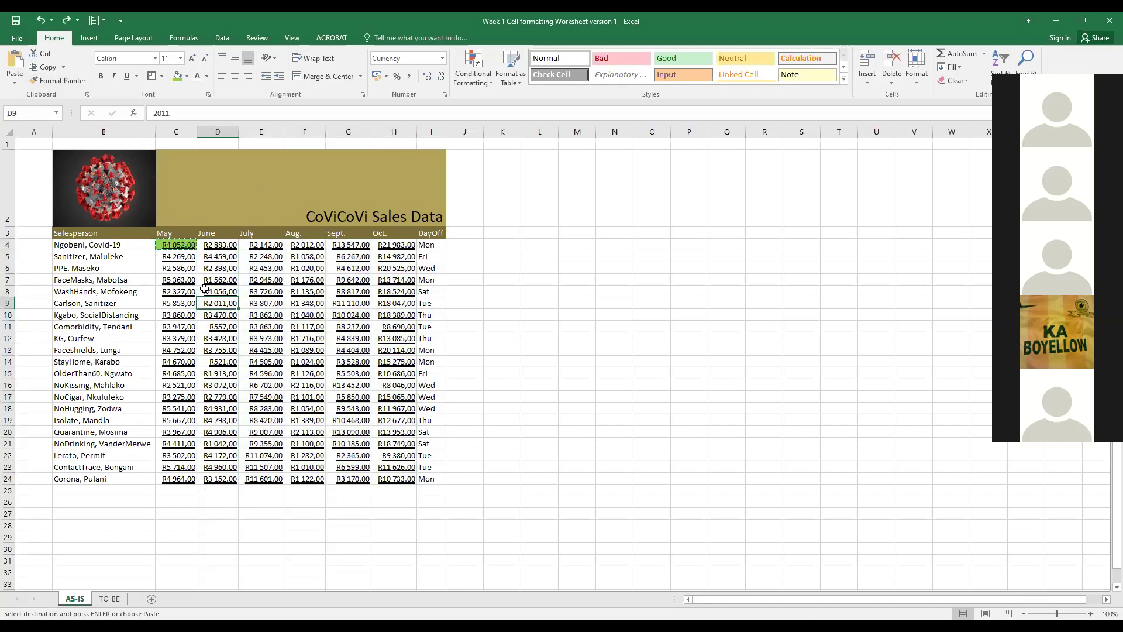
# Step: Copy C4's green fill and underlined currency format across C4:H24 with Format Painter
pyautogui.doubleClick(184, 256)
pyautogui.click(187, 244)
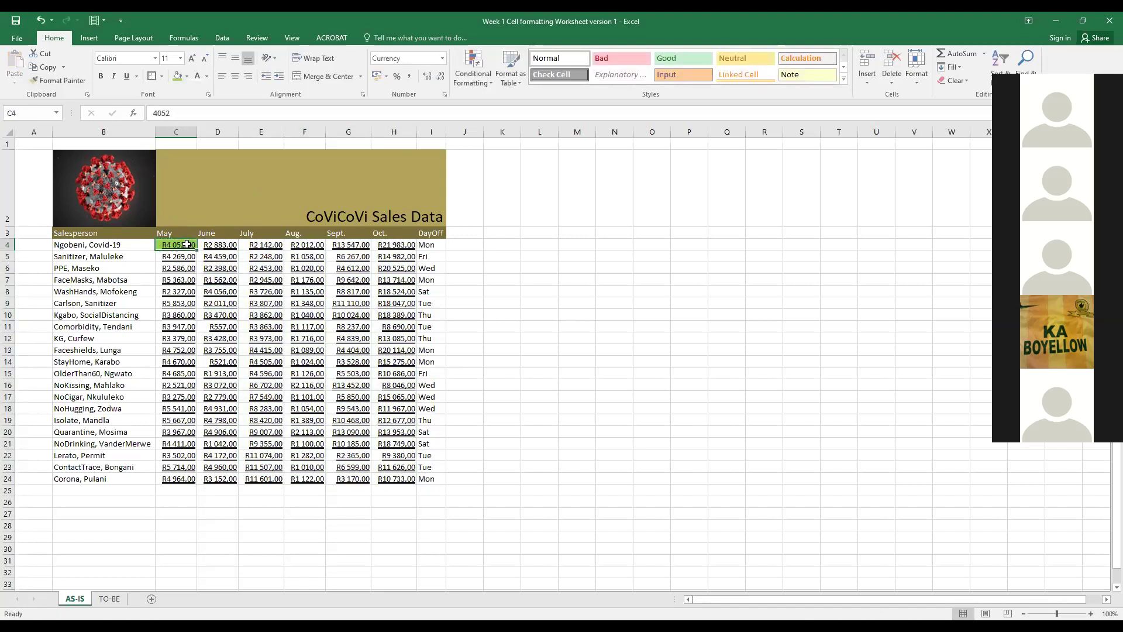
pyautogui.click(295, 233)
pyautogui.click(315, 301)
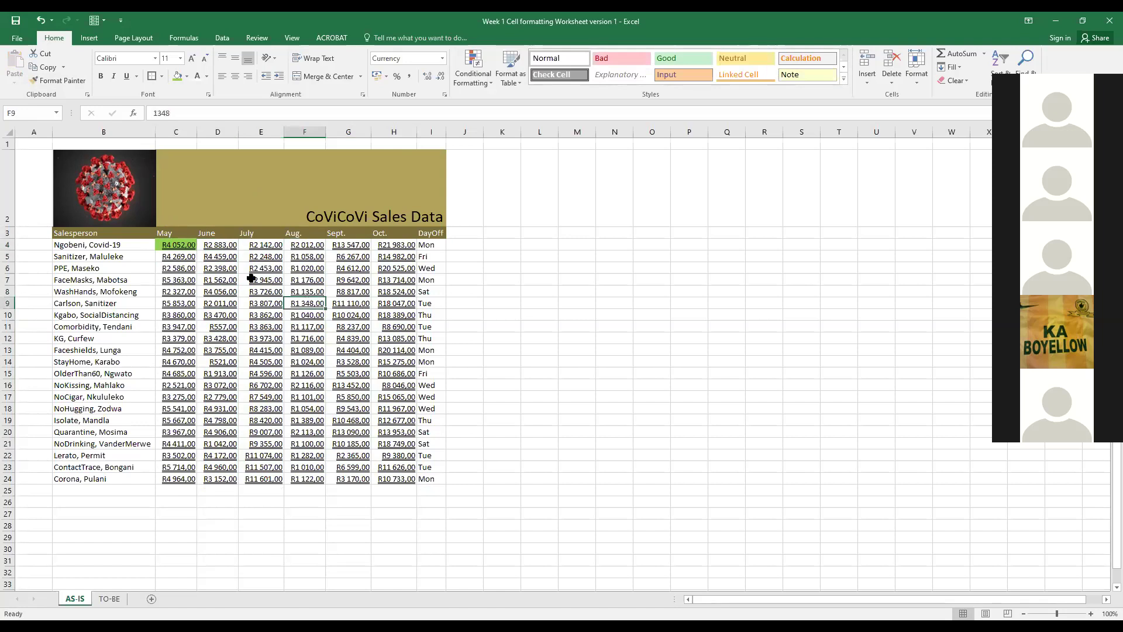
pyautogui.click(182, 241)
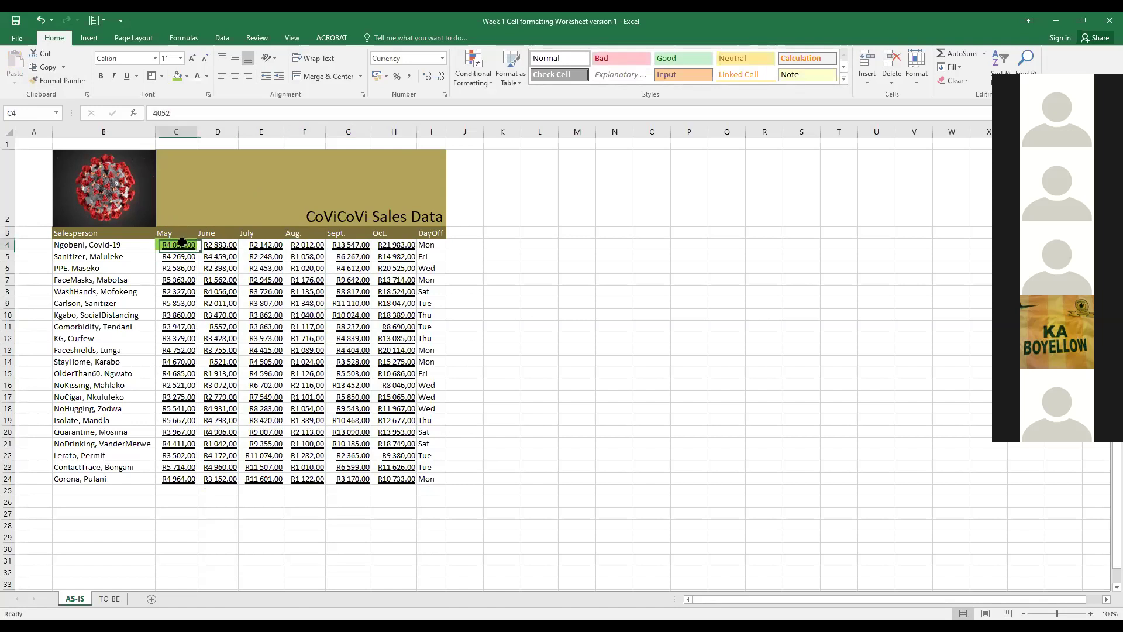
pyautogui.click(63, 81)
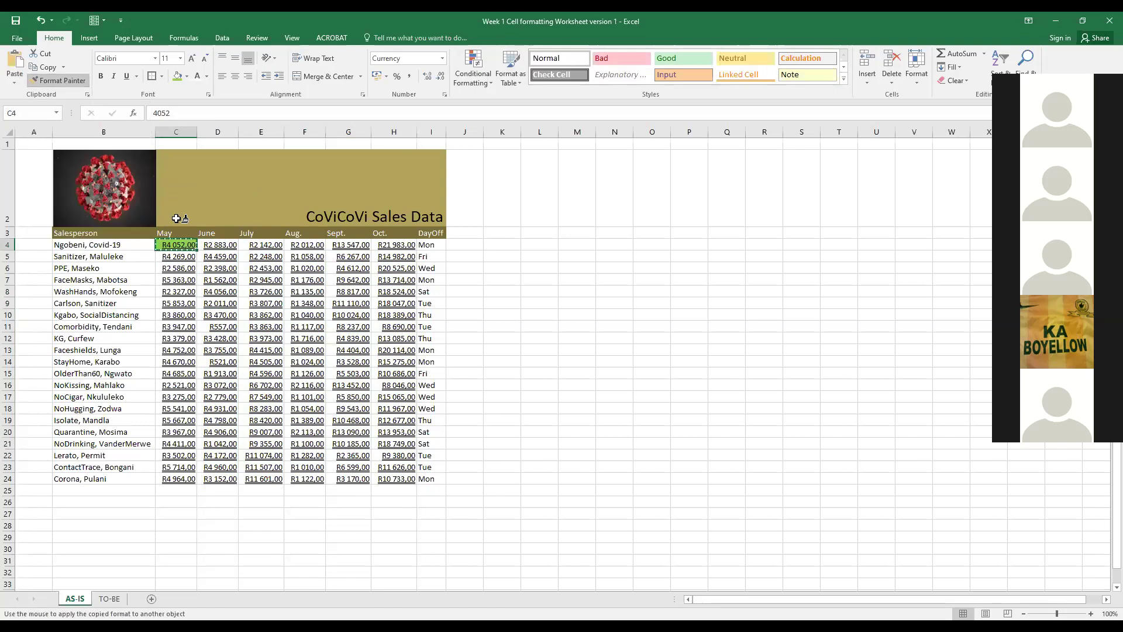
pyautogui.moveTo(171, 243)
pyautogui.mouseDown()
pyautogui.moveTo(176, 287)
pyautogui.moveTo(204, 287)
pyautogui.moveTo(280, 356)
pyautogui.moveTo(345, 389)
pyautogui.moveTo(398, 448)
pyautogui.moveTo(401, 478)
pyautogui.mouseUp()
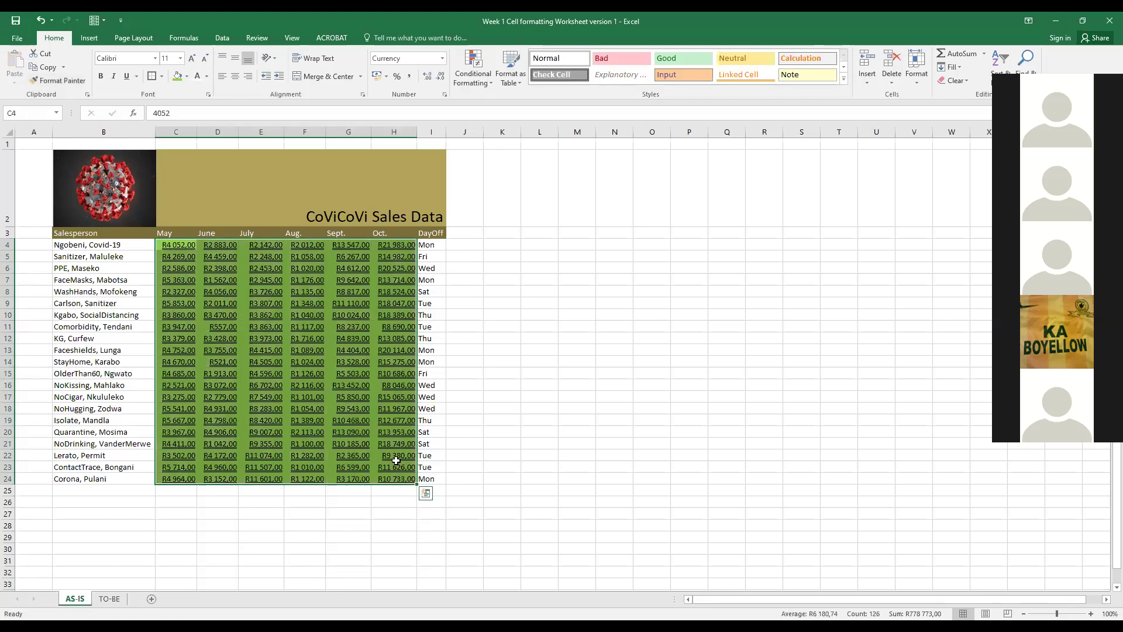
pyautogui.click(61, 83)
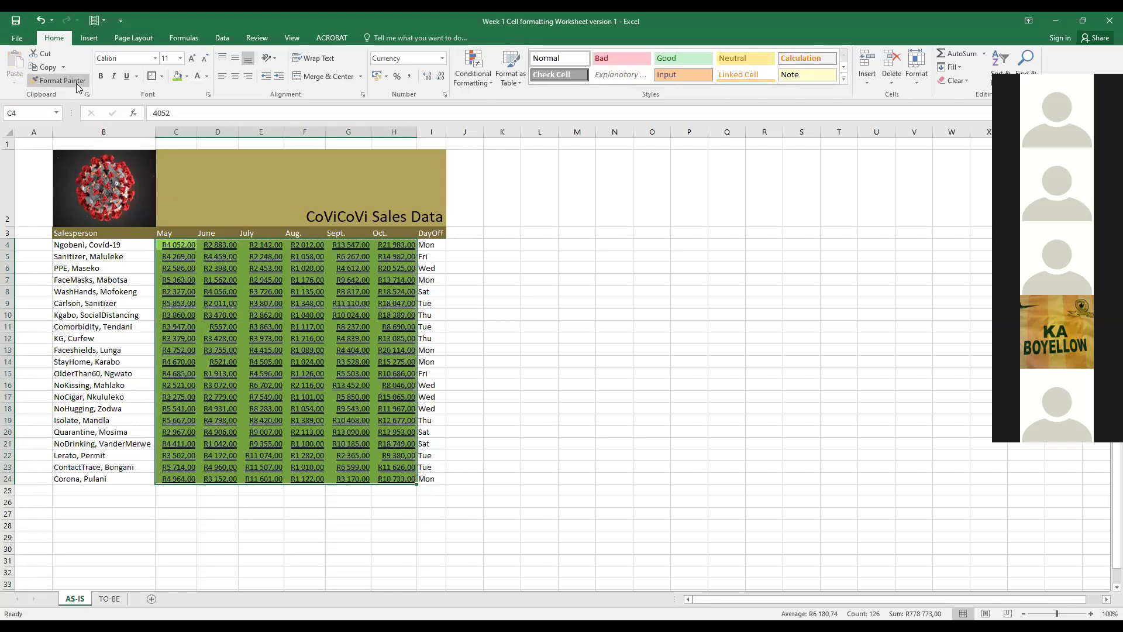
# Step: Cut the DayOff value Mon from I4, paste it into K4, then undo
pyautogui.click(437, 245)
pyautogui.click(44, 53)
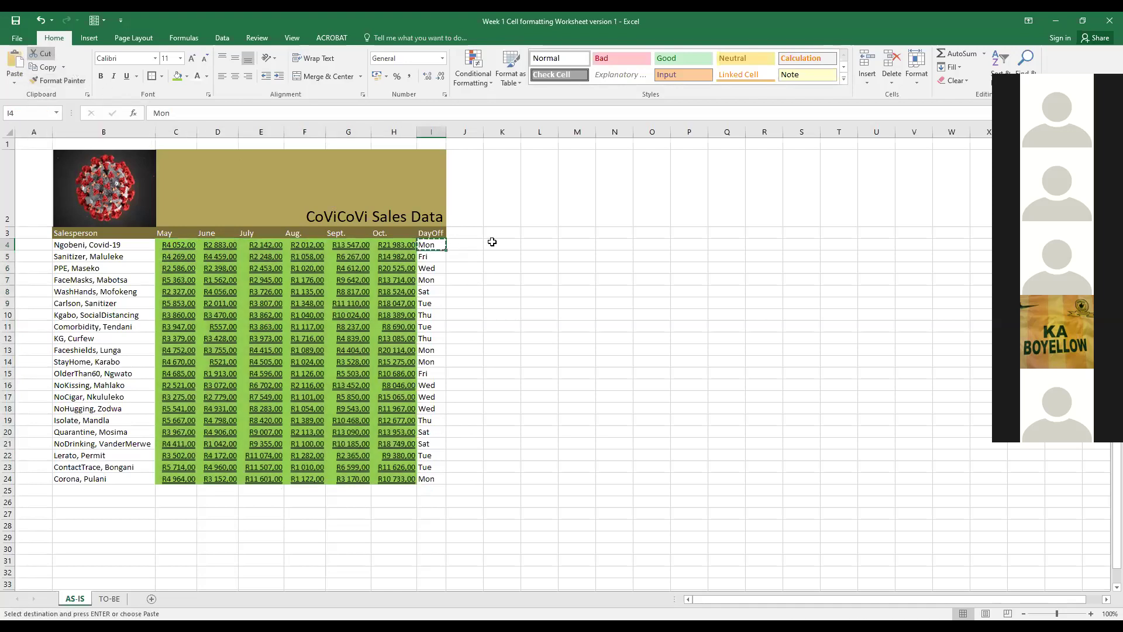
pyautogui.click(506, 242)
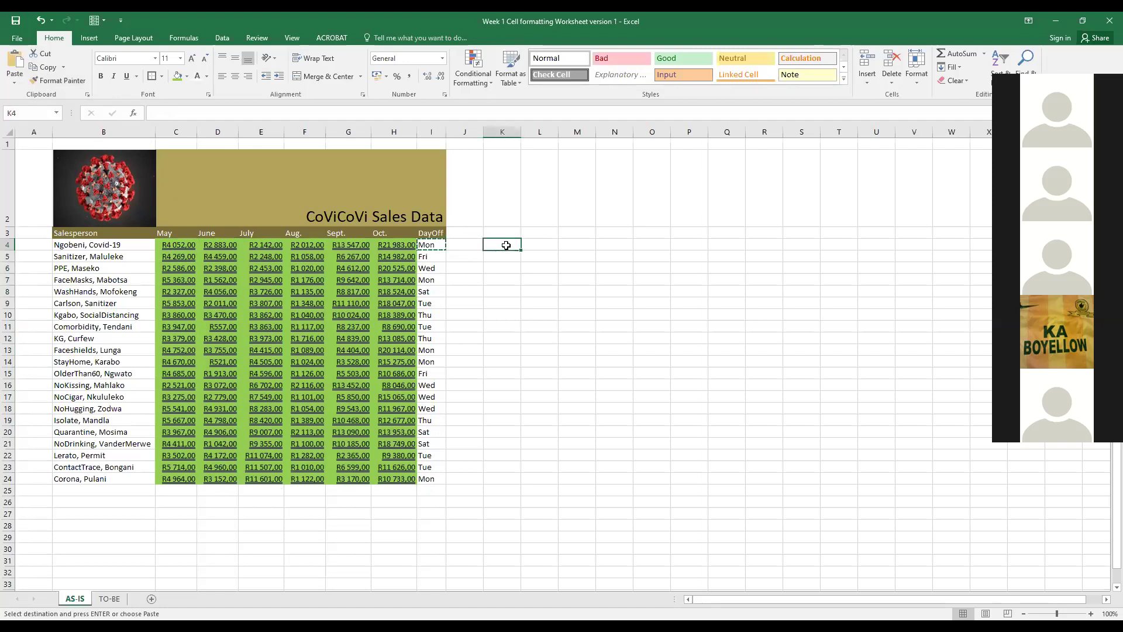
pyautogui.rightClick(506, 245)
pyautogui.click(532, 299)
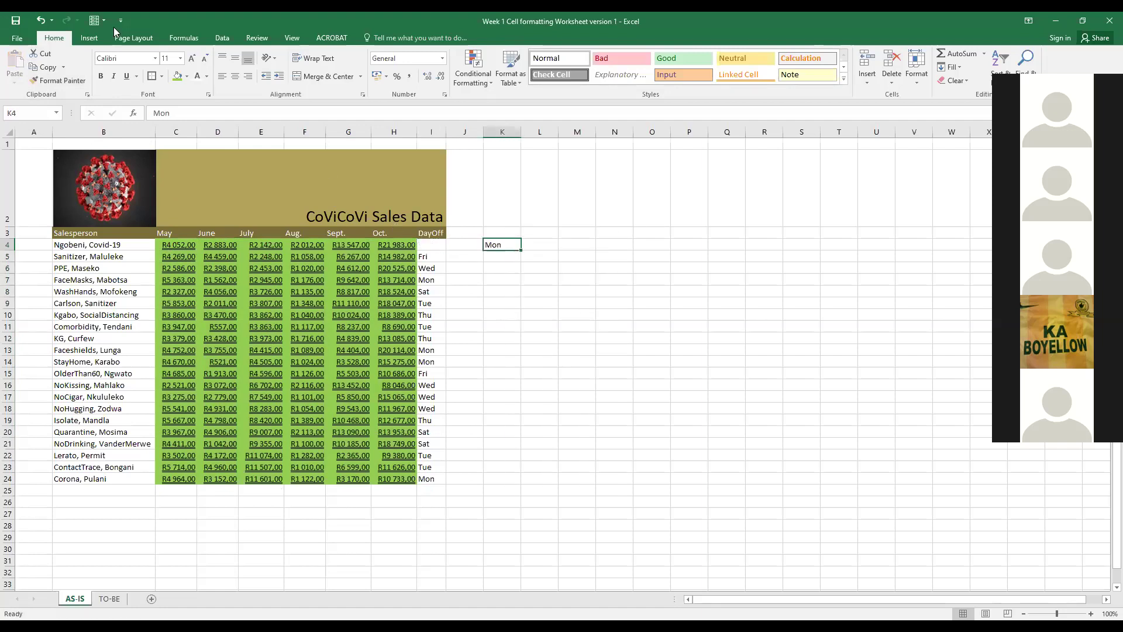
pyautogui.hotkey('ctrl', 'z')
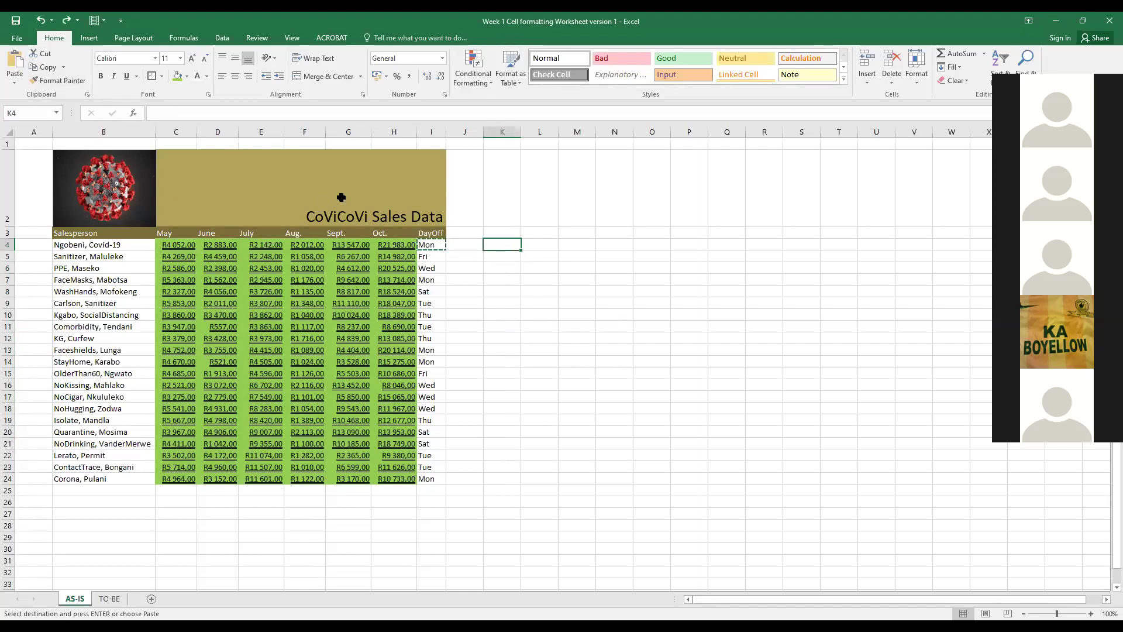
# Step: Copy Mon from I4 into K4, clear the copy marquee, and view the TO-BE sheet
pyautogui.click(52, 68)
pyautogui.click(432, 244)
pyautogui.click(48, 67)
pyautogui.rightClick(501, 242)
pyautogui.click(532, 297)
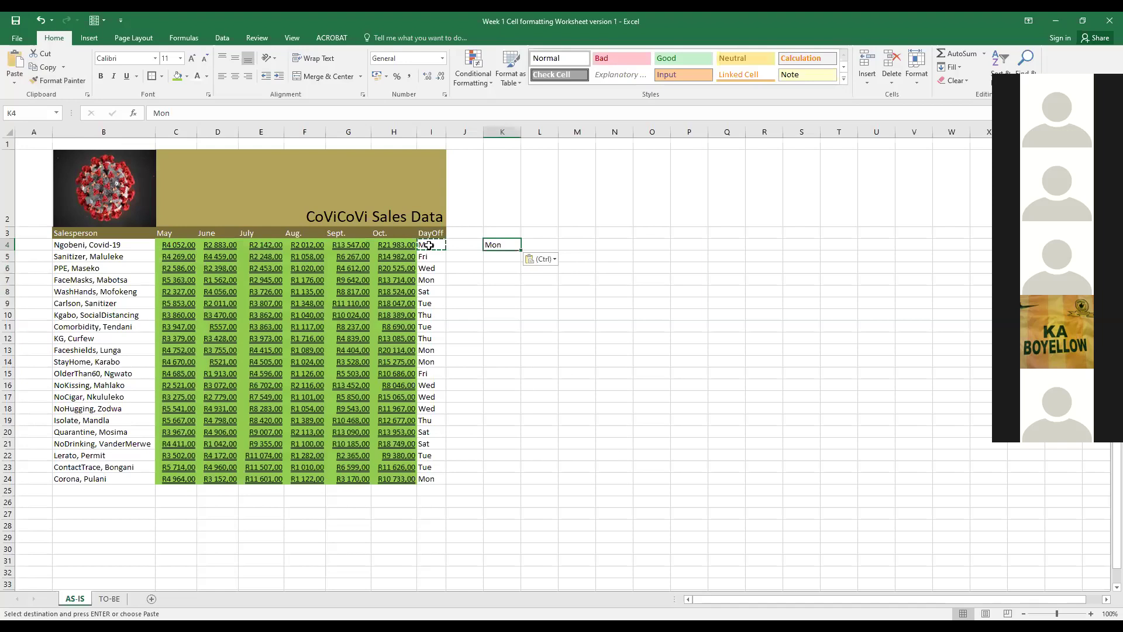
pyautogui.click(433, 249)
pyautogui.click(476, 271)
pyautogui.press('Escape')
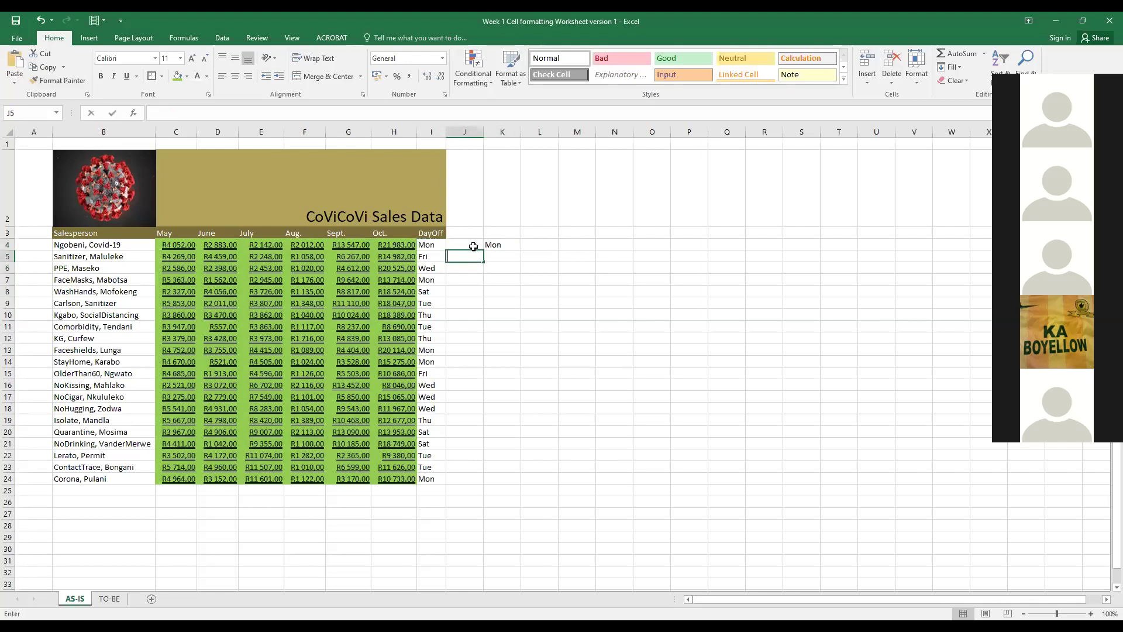
pyautogui.click(493, 246)
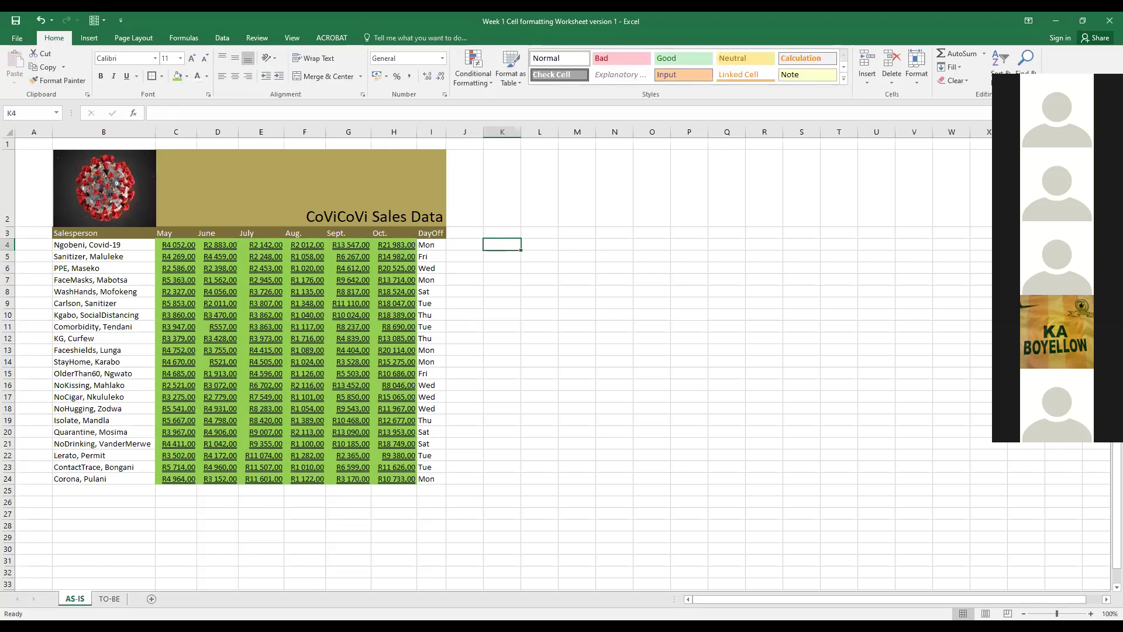
pyautogui.click(111, 598)
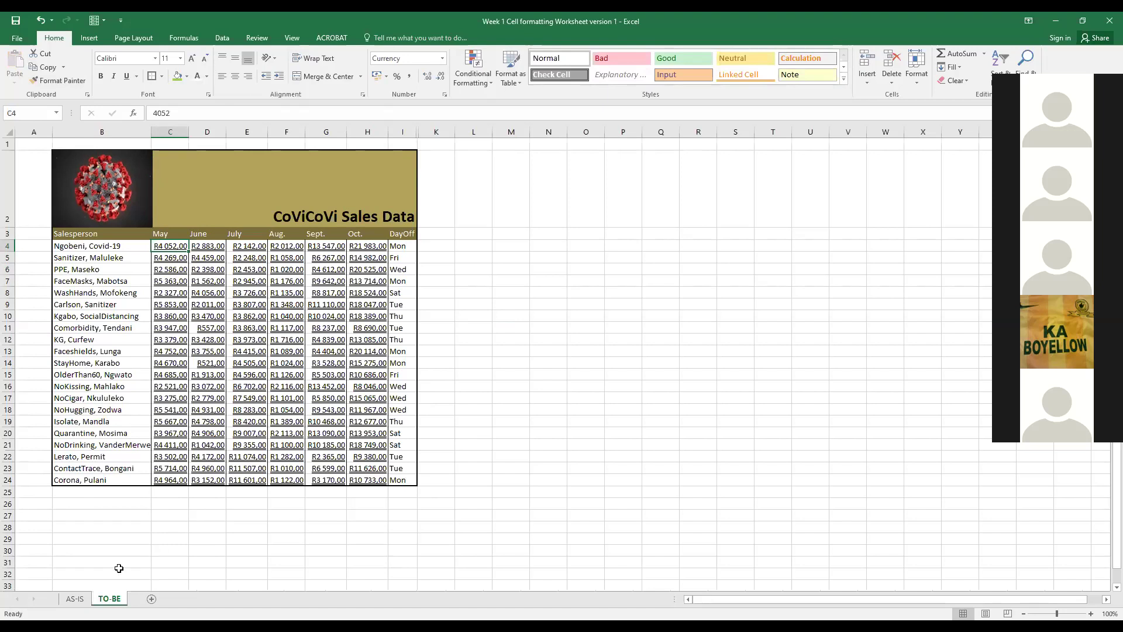
# Step: Frame the AS-IS table B2:I24 with a thick outside border
pyautogui.click(75, 598)
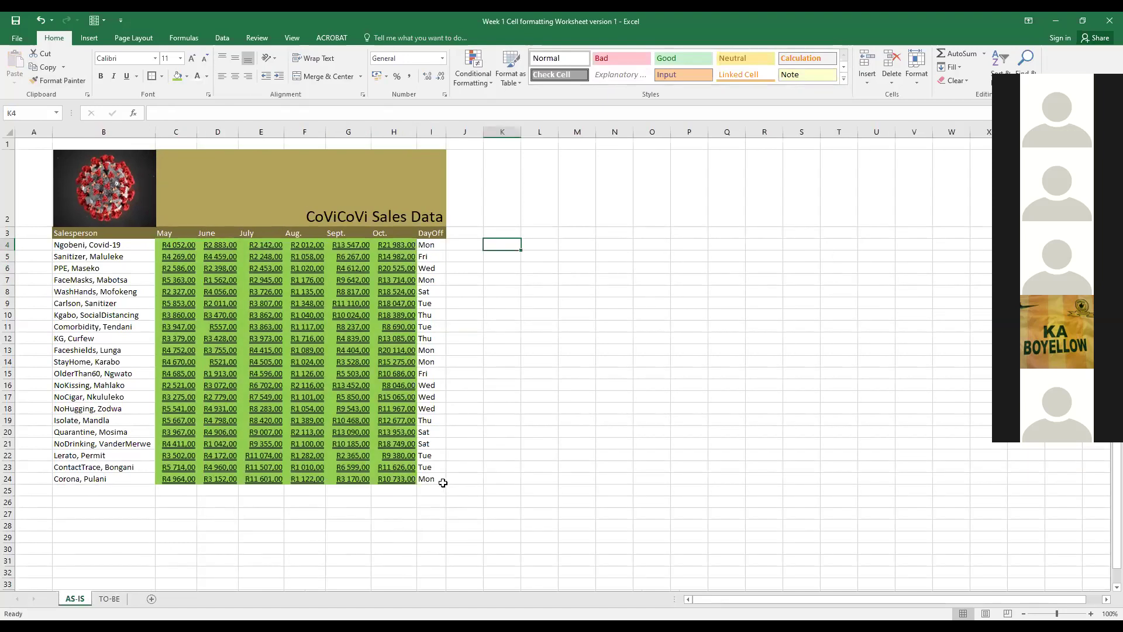
pyautogui.moveTo(439, 480); pyautogui.dragTo(74, 169)
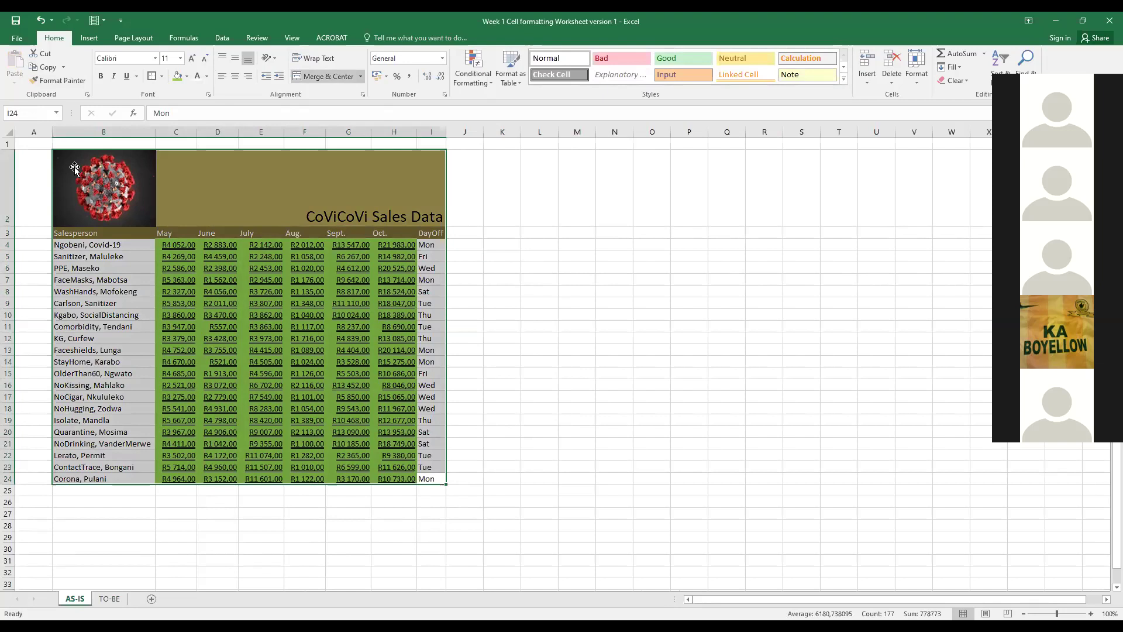
pyautogui.click(163, 80)
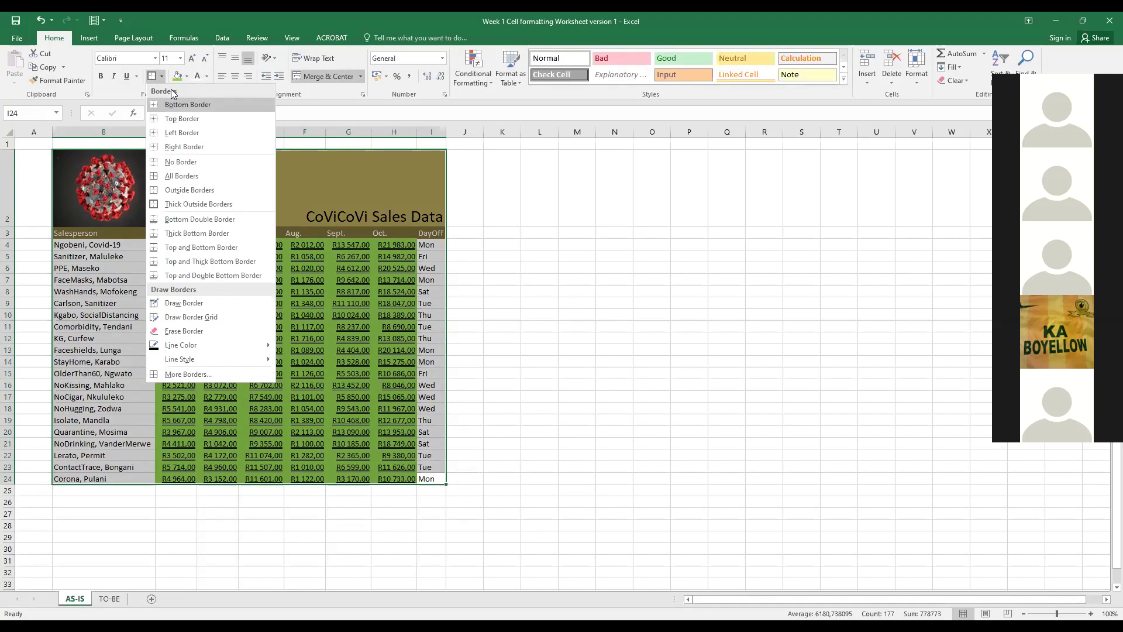
pyautogui.click(196, 203)
pyautogui.click(513, 327)
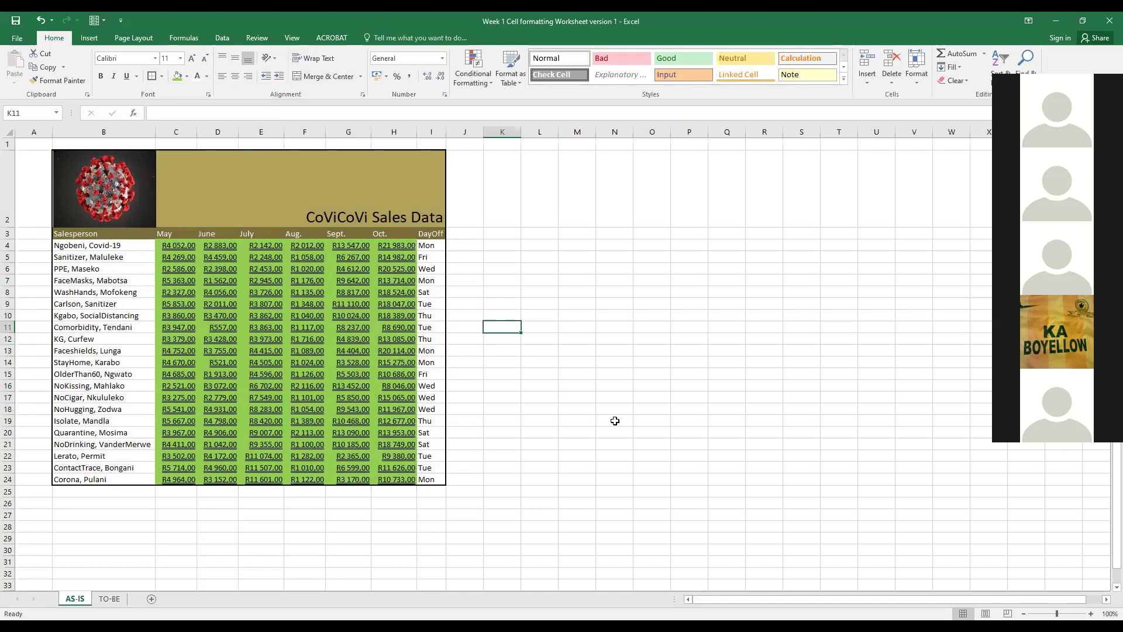
pyautogui.click(110, 599)
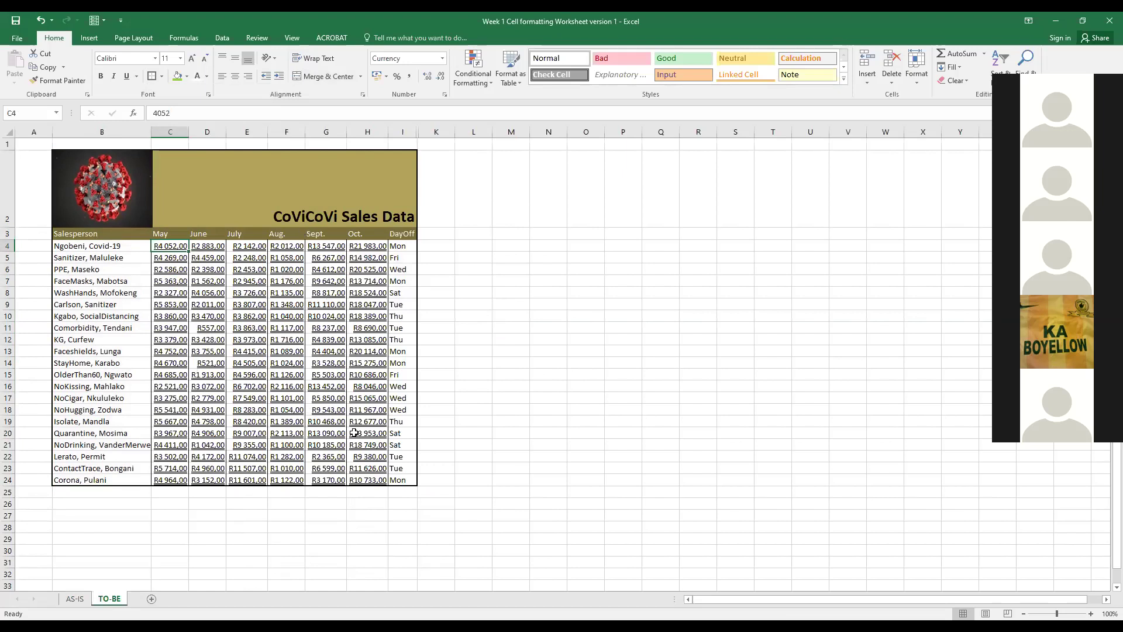
pyautogui.moveTo(296, 314); pyautogui.dragTo(288, 350)
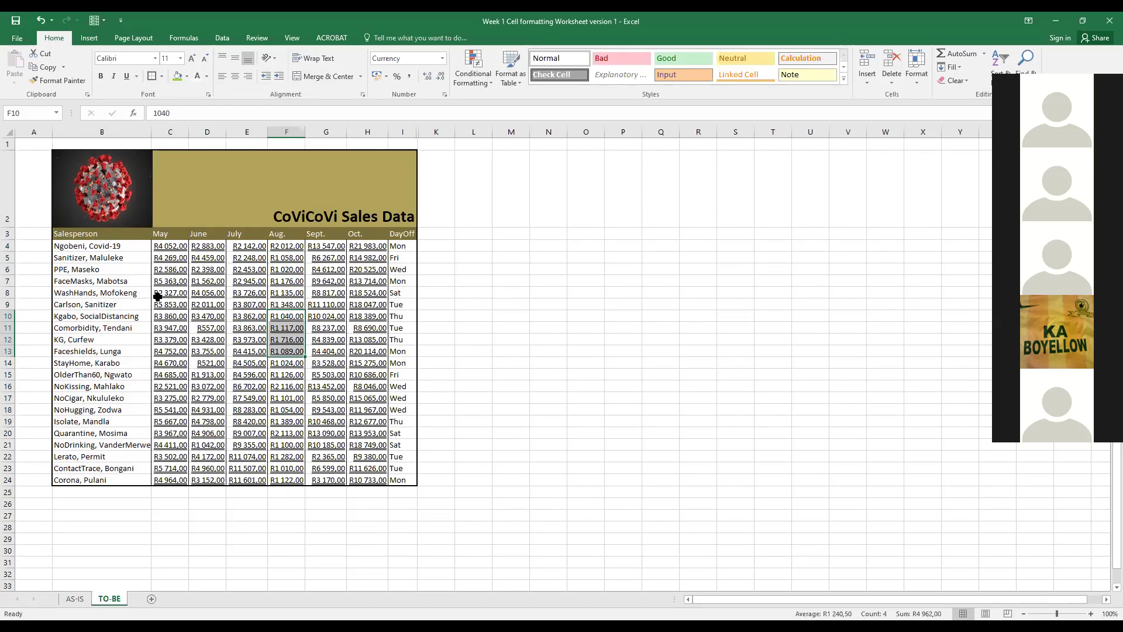
pyautogui.click(75, 600)
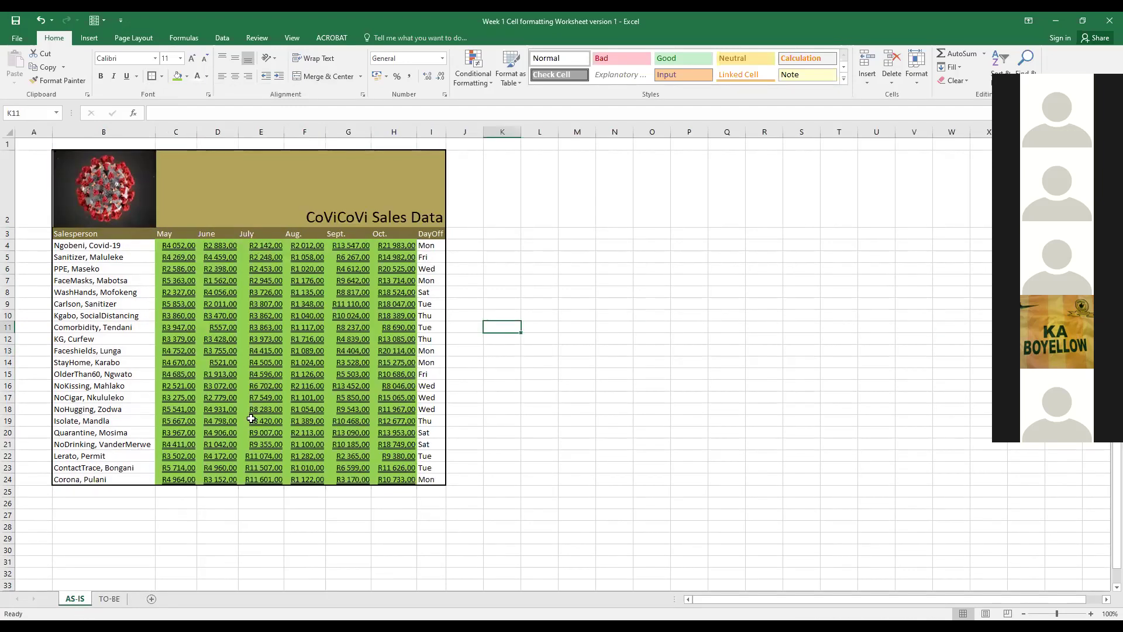
pyautogui.click(114, 599)
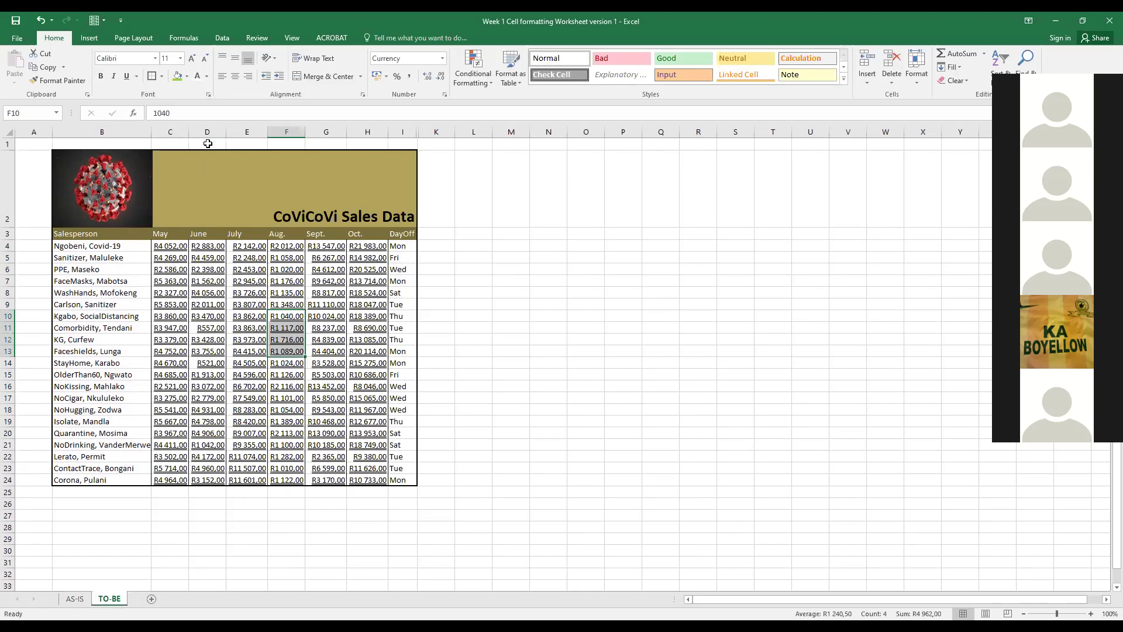
pyautogui.click(175, 257)
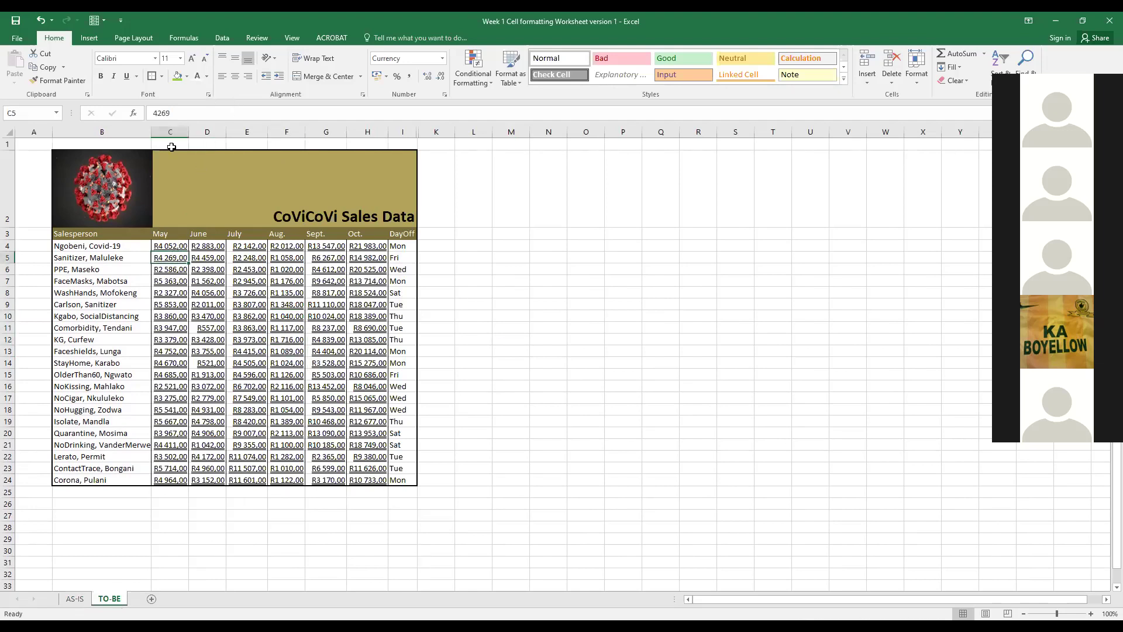
pyautogui.moveTo(163, 245); pyautogui.dragTo(275, 342)
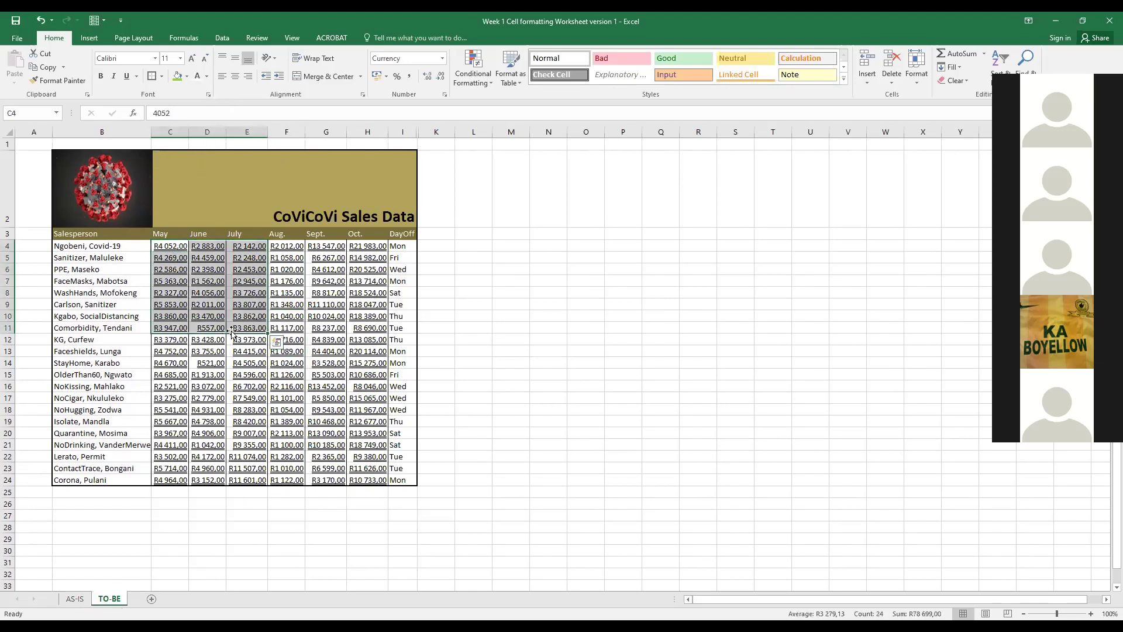
pyautogui.click(75, 598)
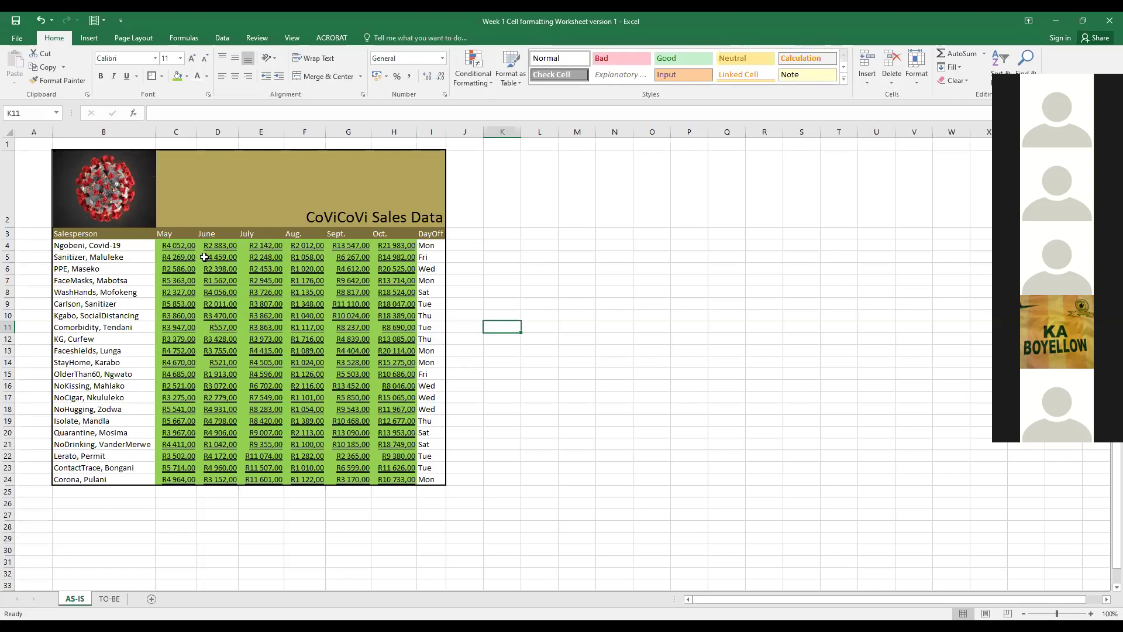
# Step: Compare with the TO-BE sheet, then select the AS-IS sales figures C4:H24 for formatting
pyautogui.click(109, 598)
pyautogui.click(290, 282)
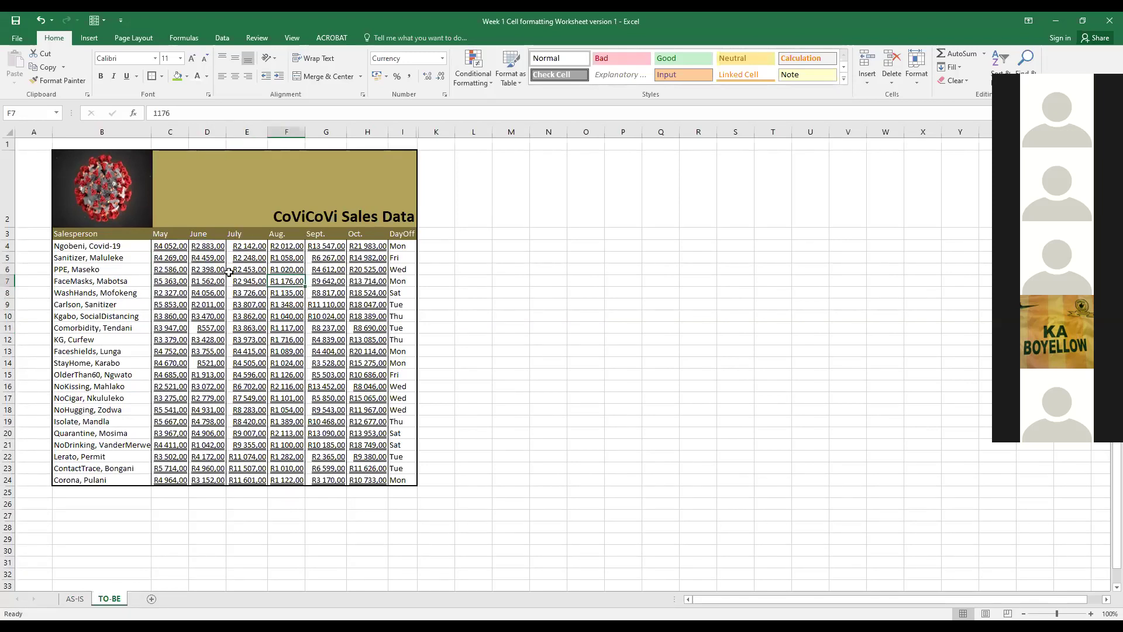
pyautogui.click(74, 599)
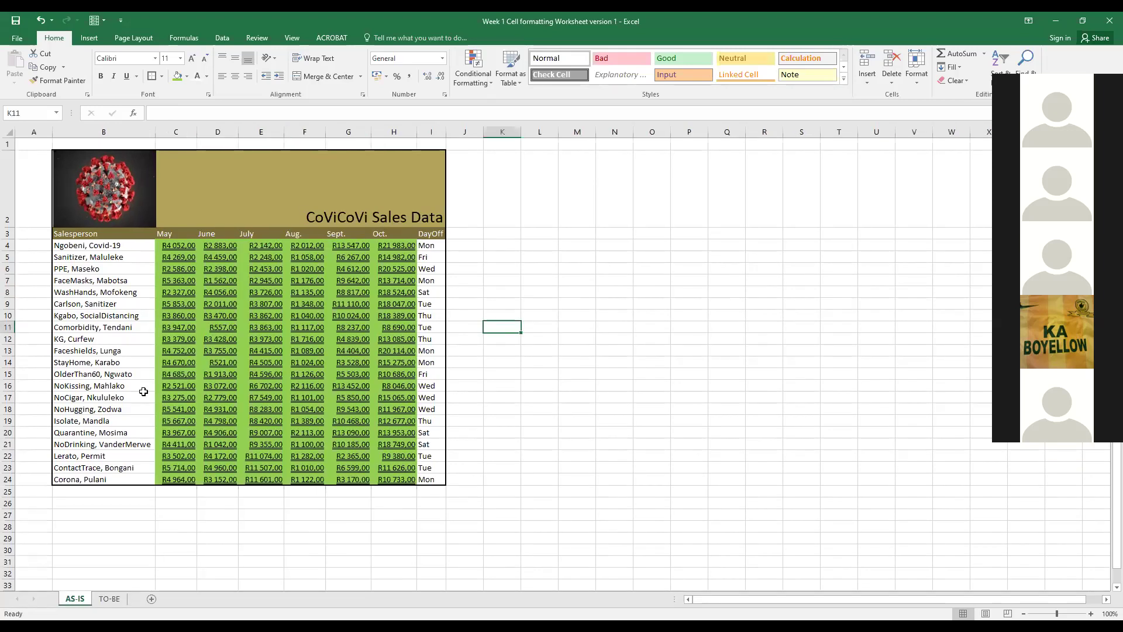
pyautogui.moveTo(168, 240); pyautogui.dragTo(388, 475)
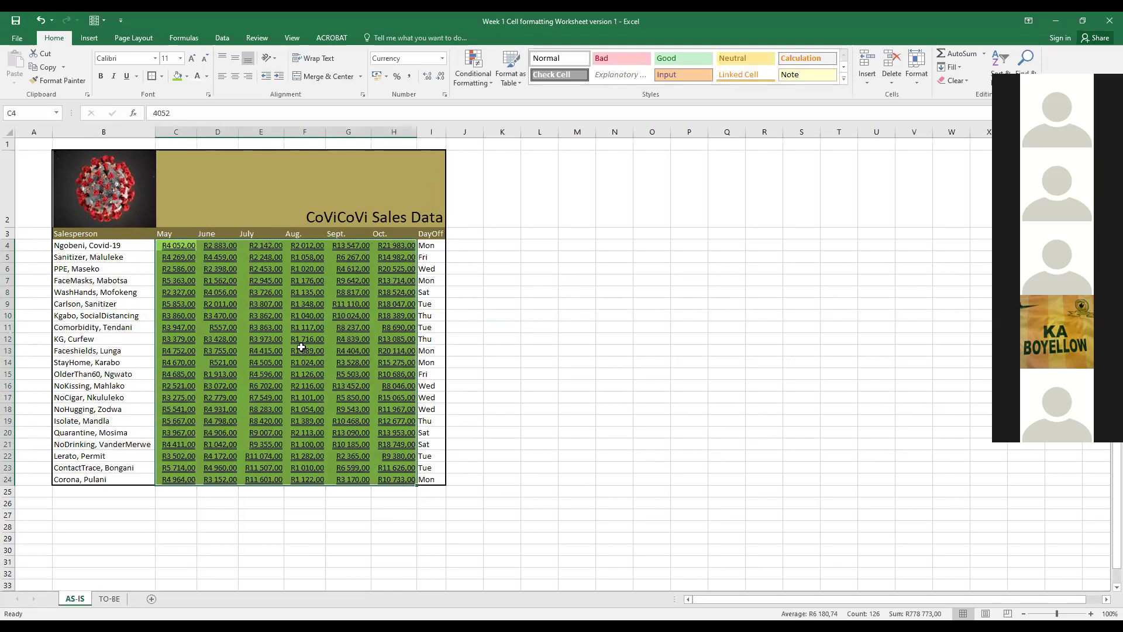
pyautogui.click(208, 91)
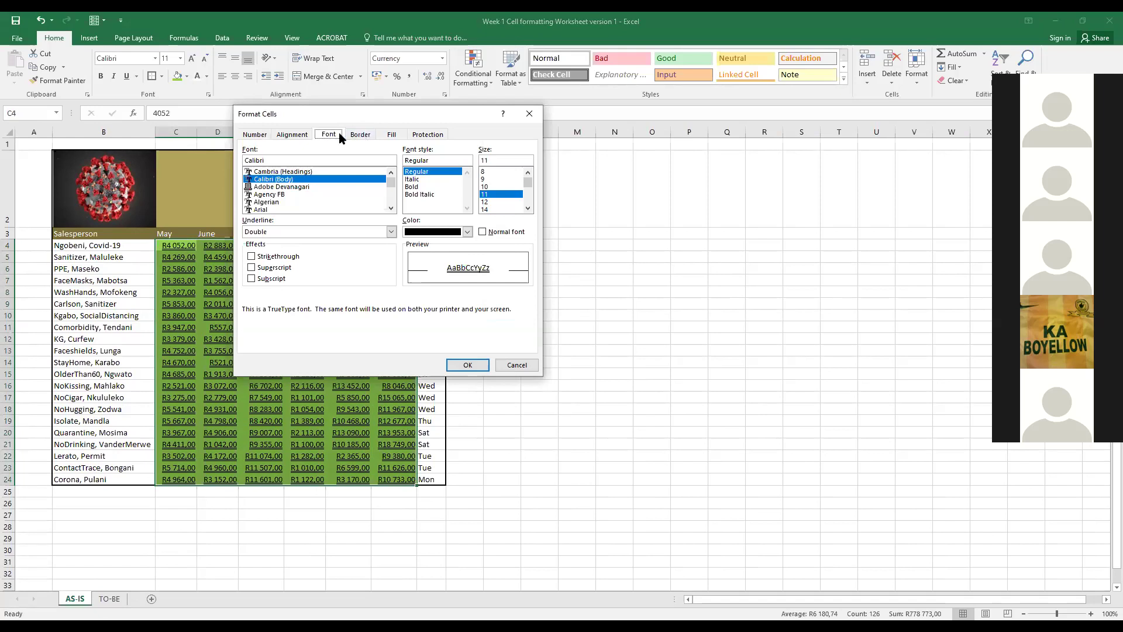
pyautogui.click(527, 365)
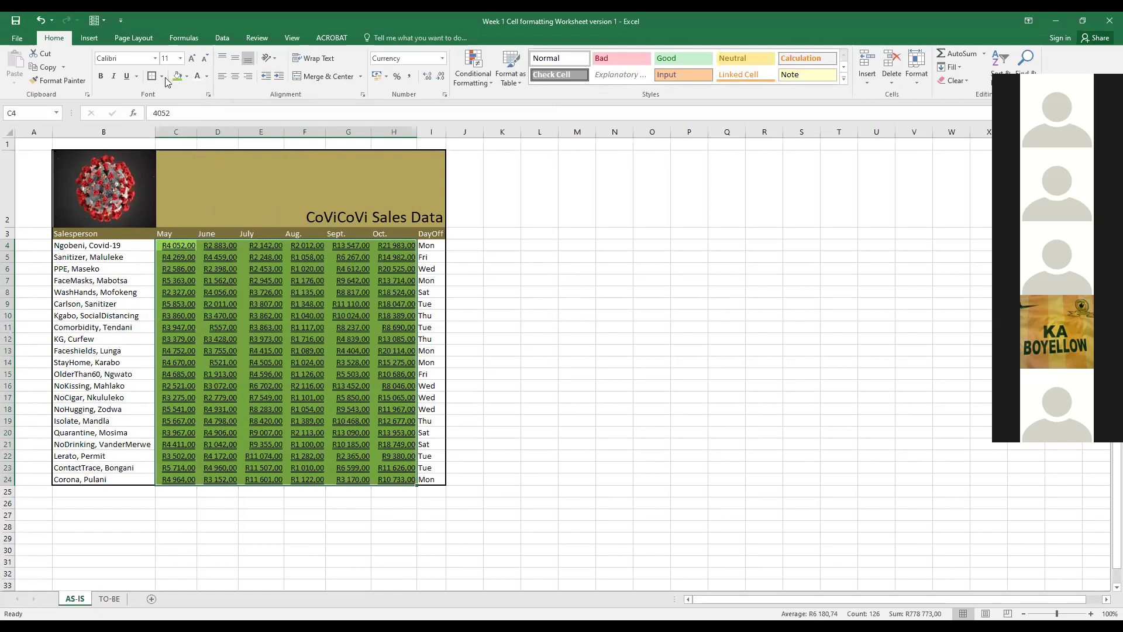
pyautogui.click(209, 95)
# Step: Give C4:H24 thin solid left, inside-vertical and right borders via Format Cells
pyautogui.click(361, 134)
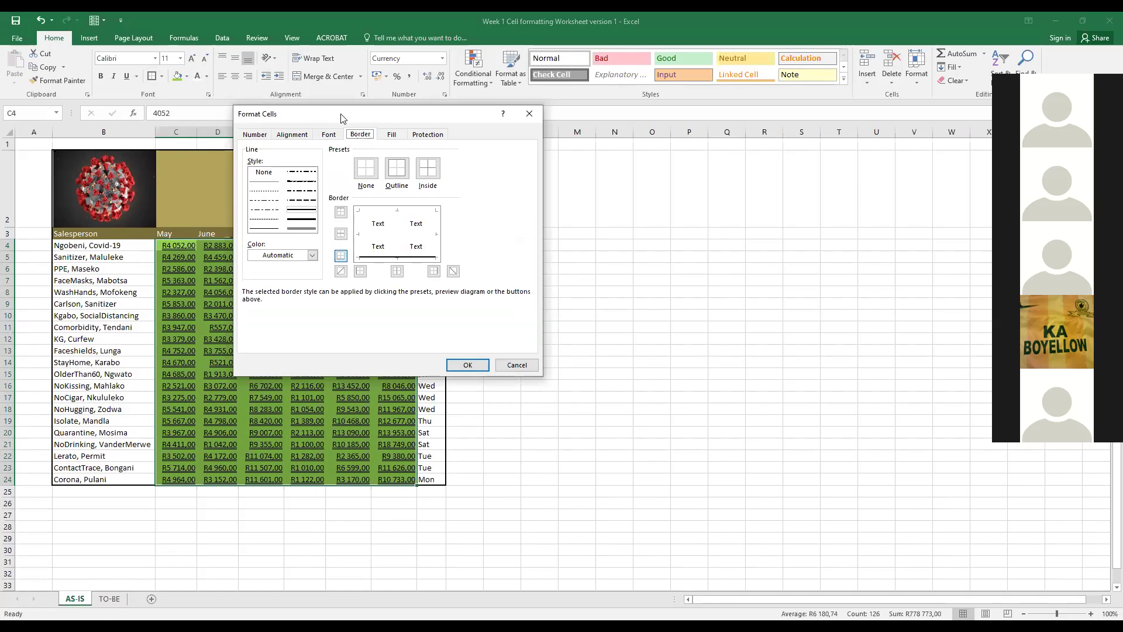
pyautogui.moveTo(342, 119); pyautogui.dragTo(456, 125)
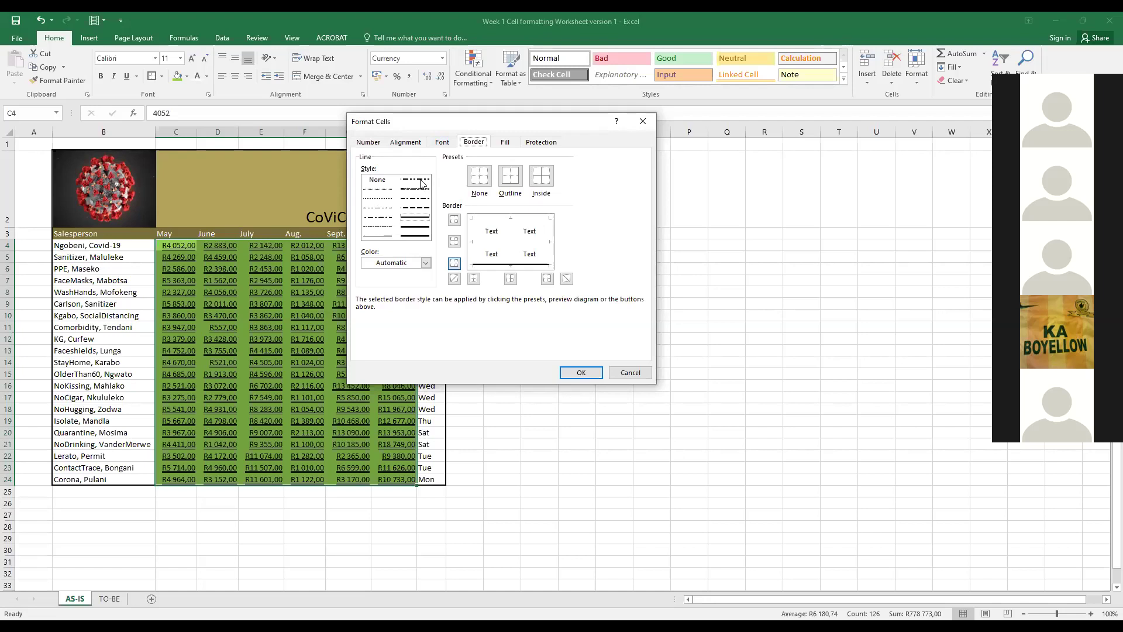
pyautogui.click(379, 238)
pyautogui.click(474, 246)
pyautogui.click(513, 242)
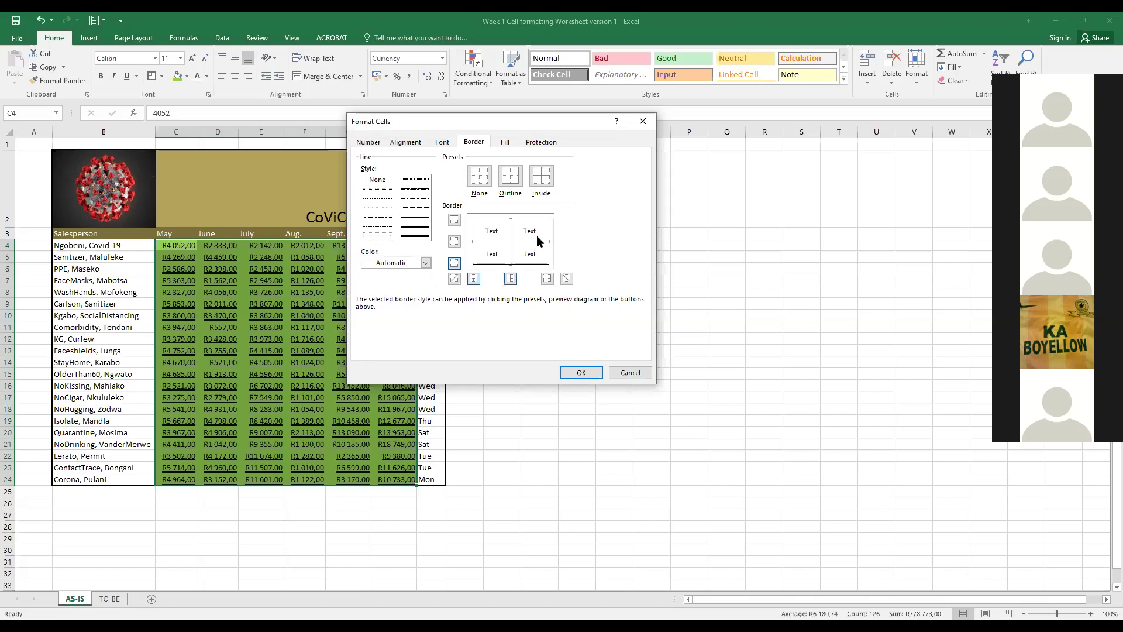
pyautogui.click(551, 242)
pyautogui.click(525, 241)
pyautogui.click(525, 242)
pyautogui.click(473, 243)
pyautogui.click(474, 243)
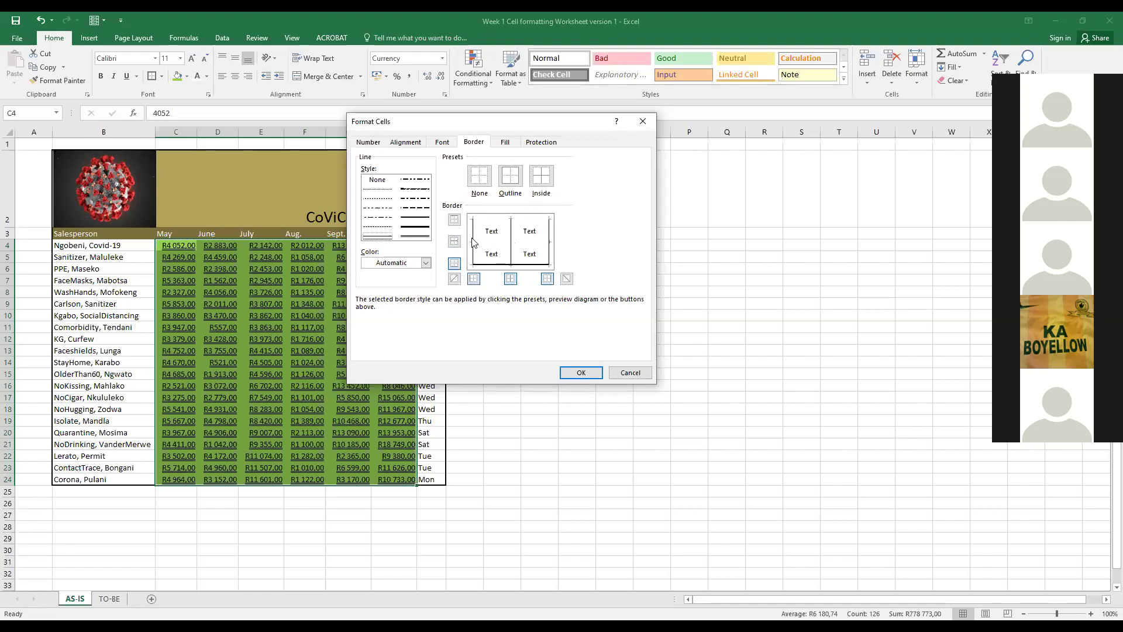
pyautogui.click(581, 375)
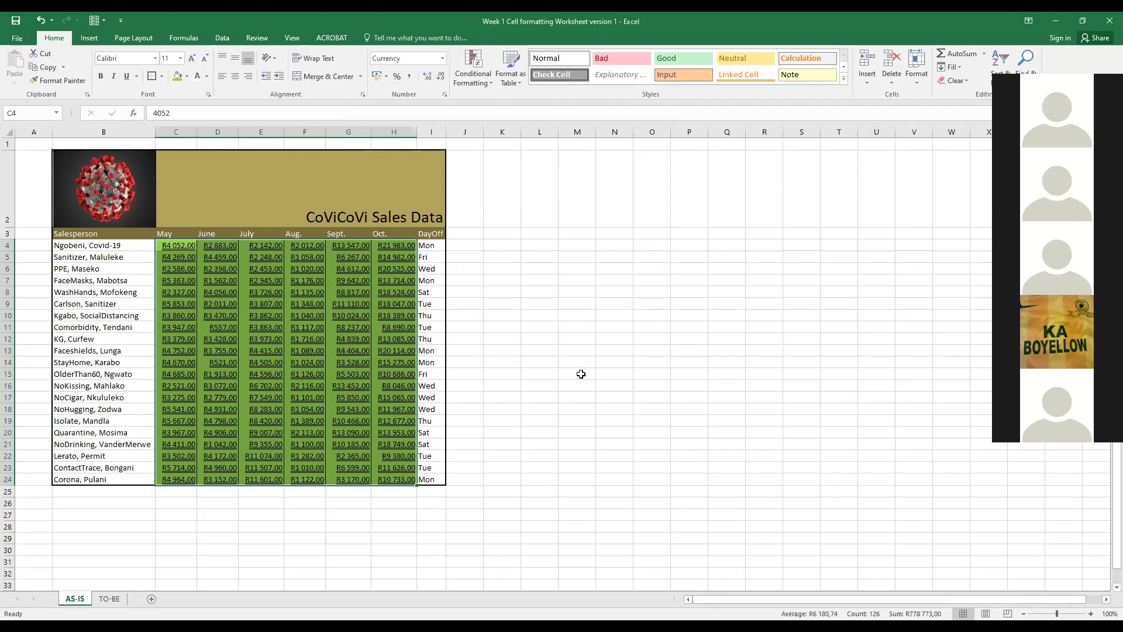
pyautogui.click(400, 377)
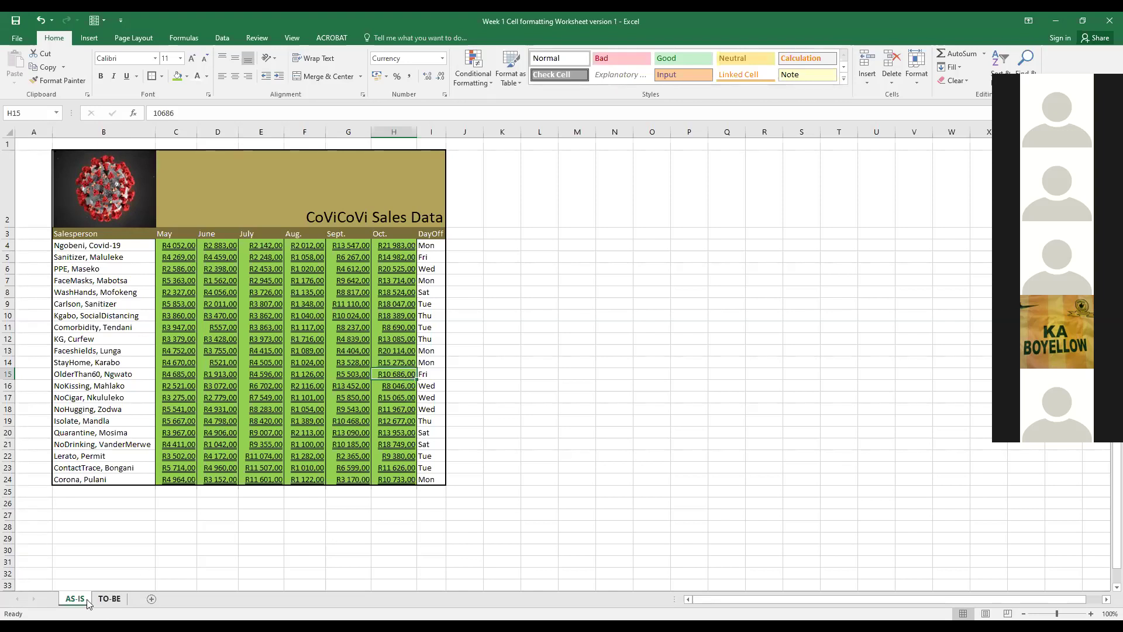
pyautogui.click(114, 601)
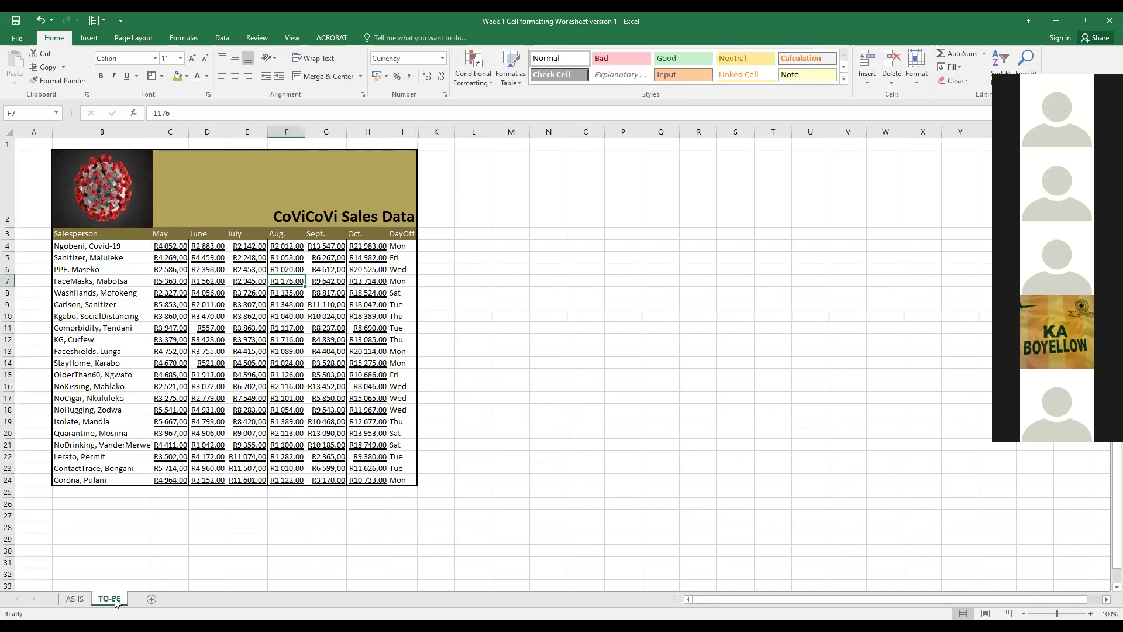
pyautogui.click(74, 598)
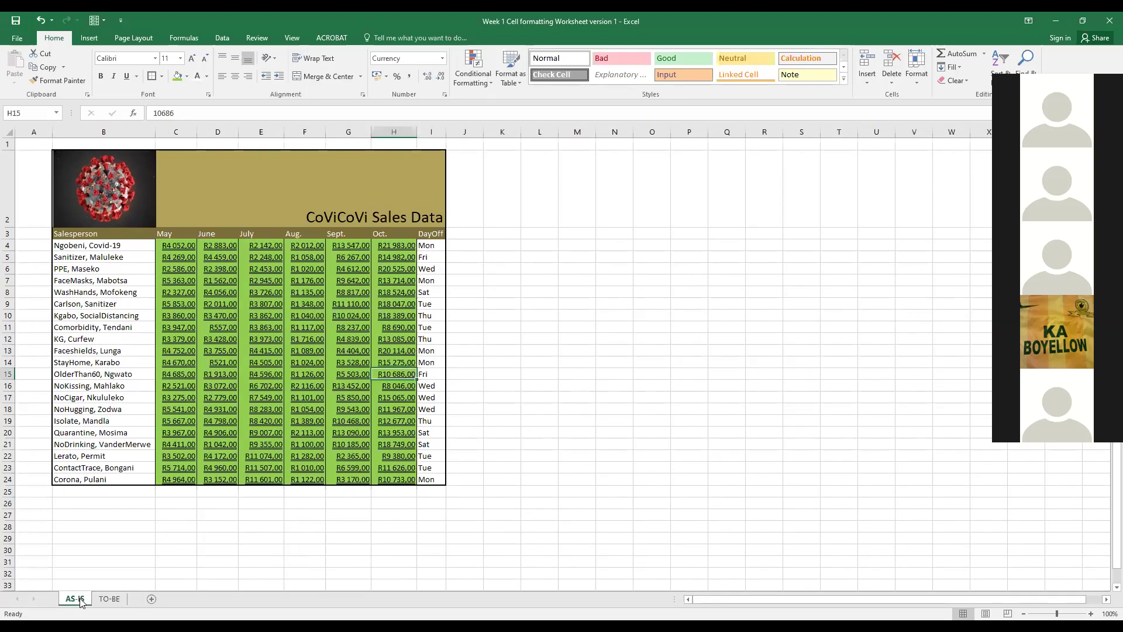
pyautogui.click(112, 601)
pyautogui.click(85, 599)
pyautogui.click(105, 599)
pyautogui.click(85, 600)
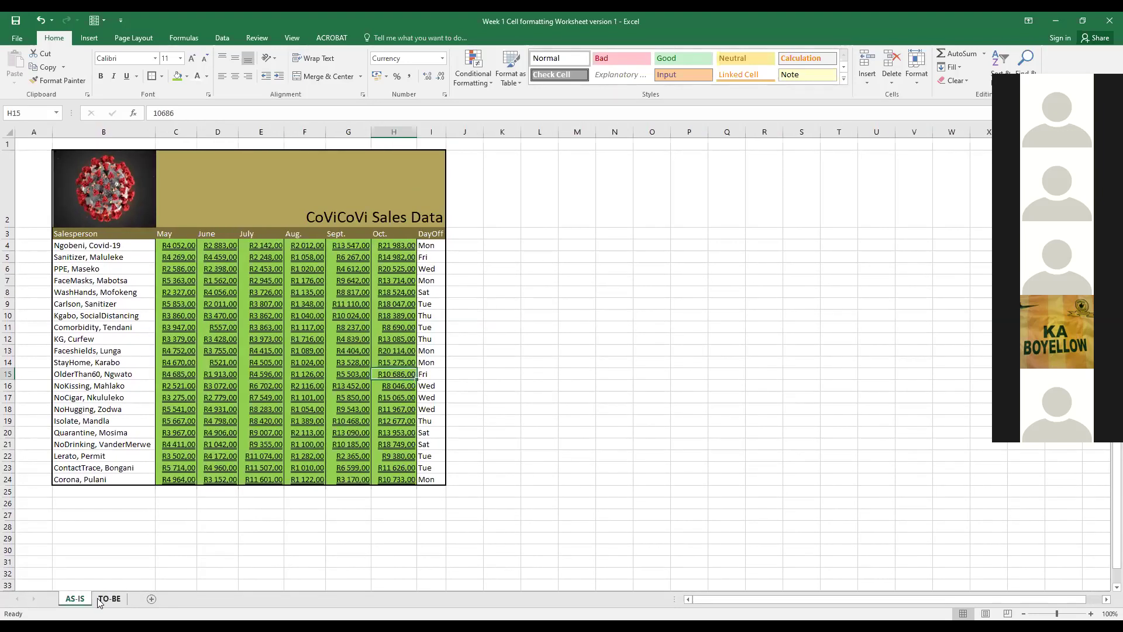
pyautogui.click(97, 598)
pyautogui.click(78, 599)
pyautogui.click(110, 599)
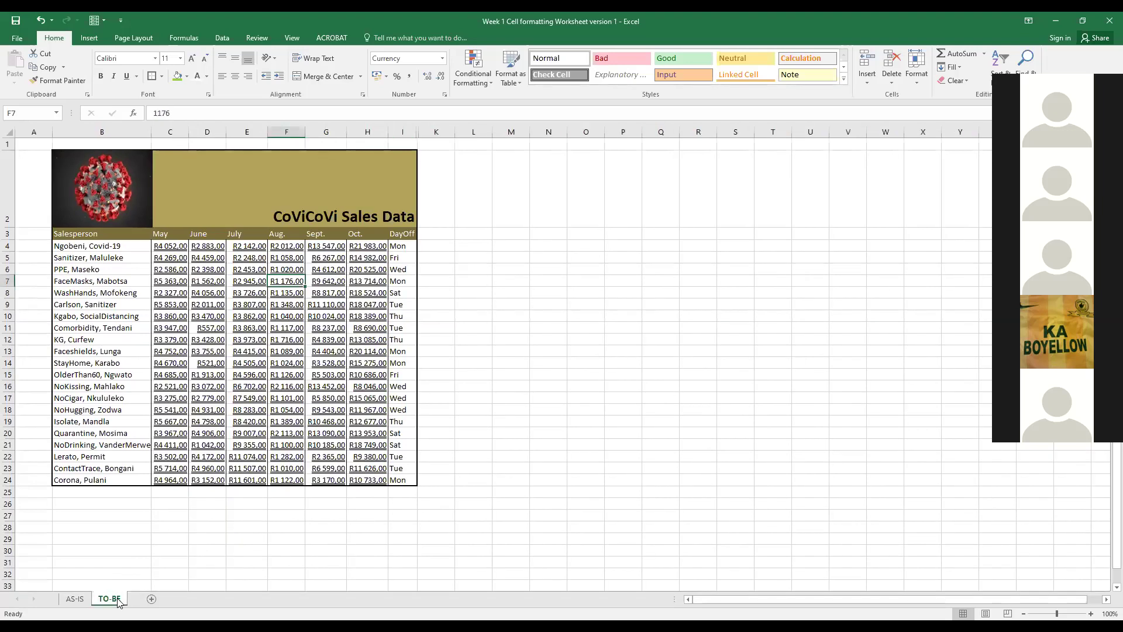
pyautogui.click(75, 598)
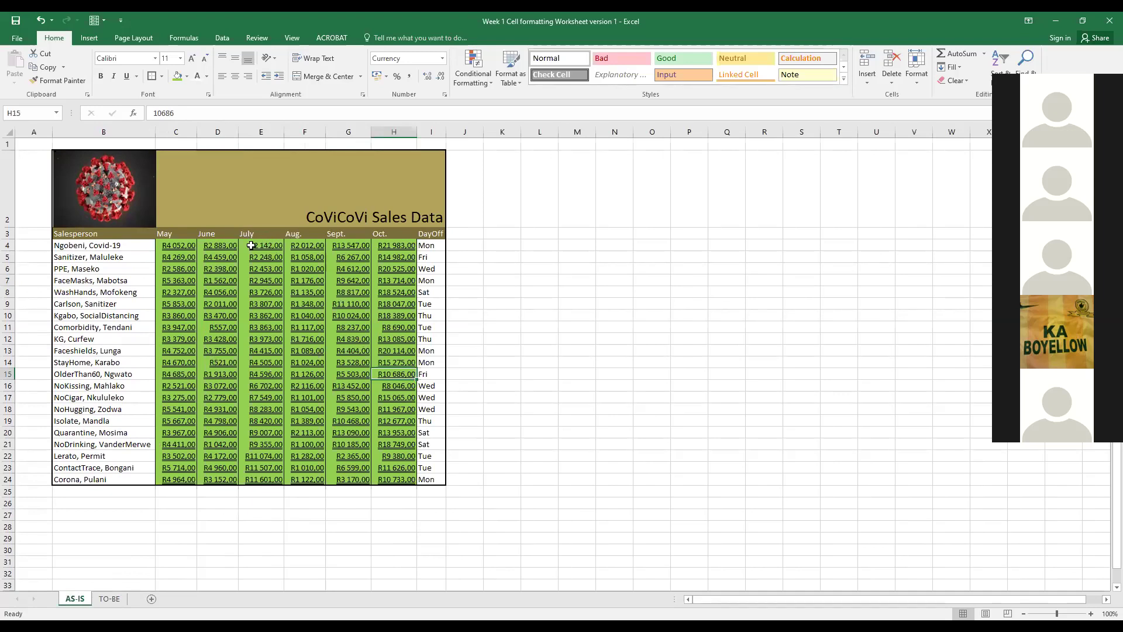
# Step: Underline and italicize the CoViCoVi Sales Data title in C2
pyautogui.click(332, 200)
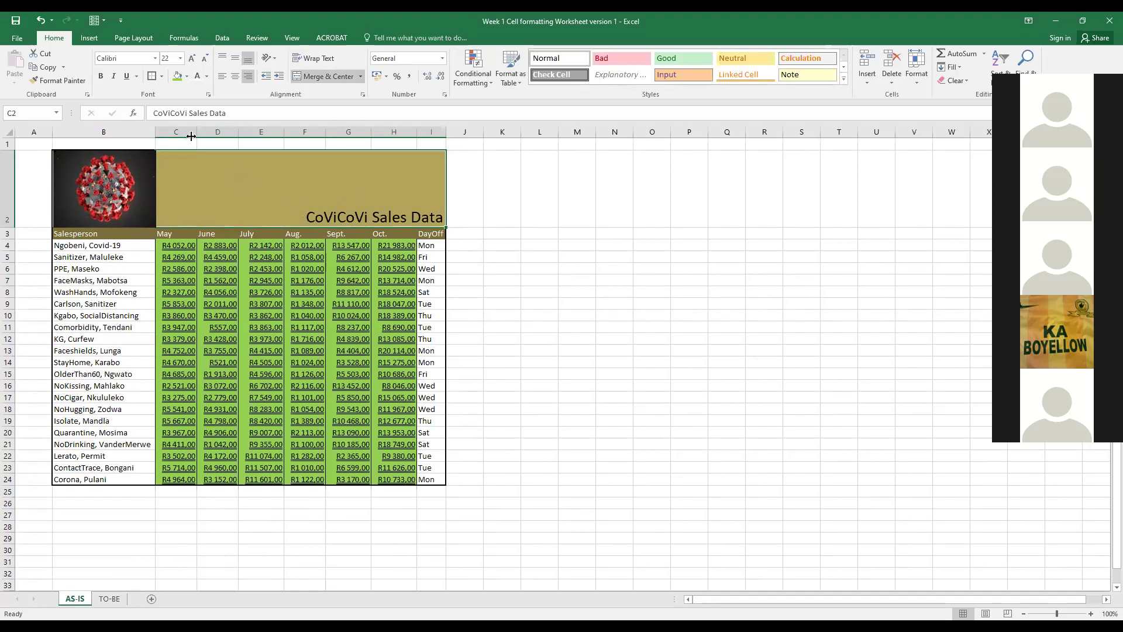
pyautogui.click(127, 77)
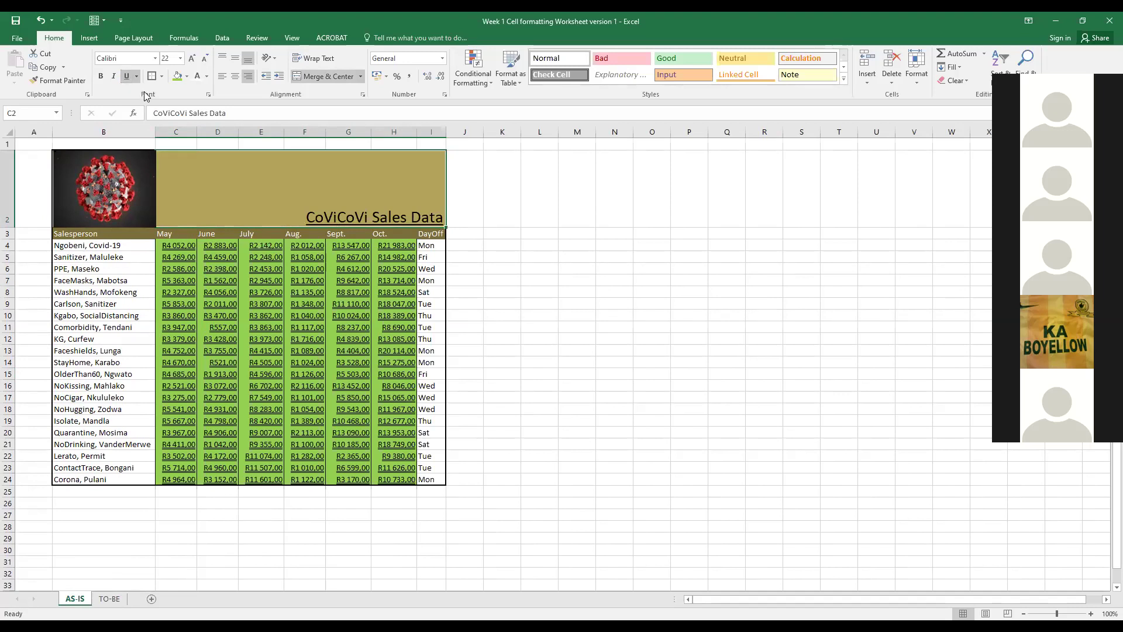
pyautogui.click(114, 76)
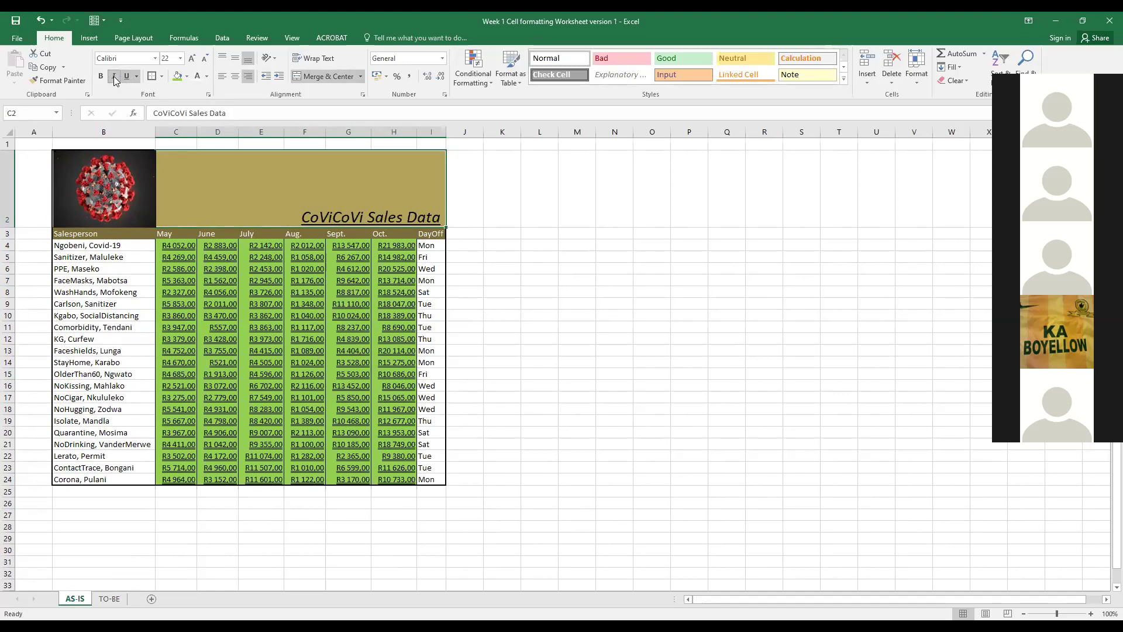
# Step: Enlarge the title's font size from 22 to 28 pt
pyautogui.click(181, 59)
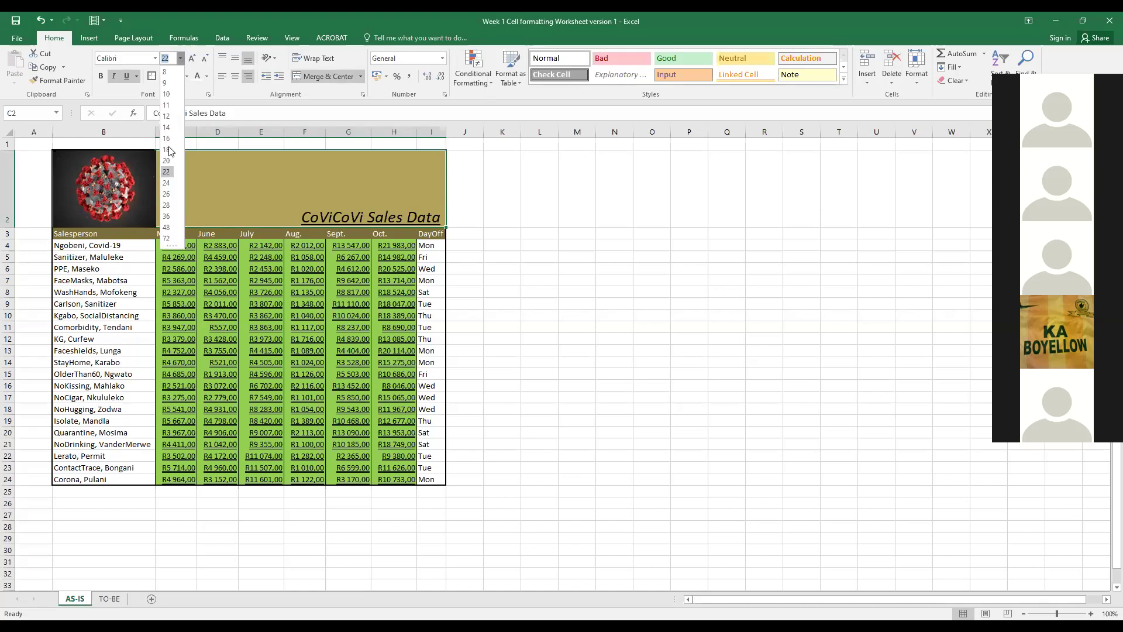
pyautogui.click(243, 95)
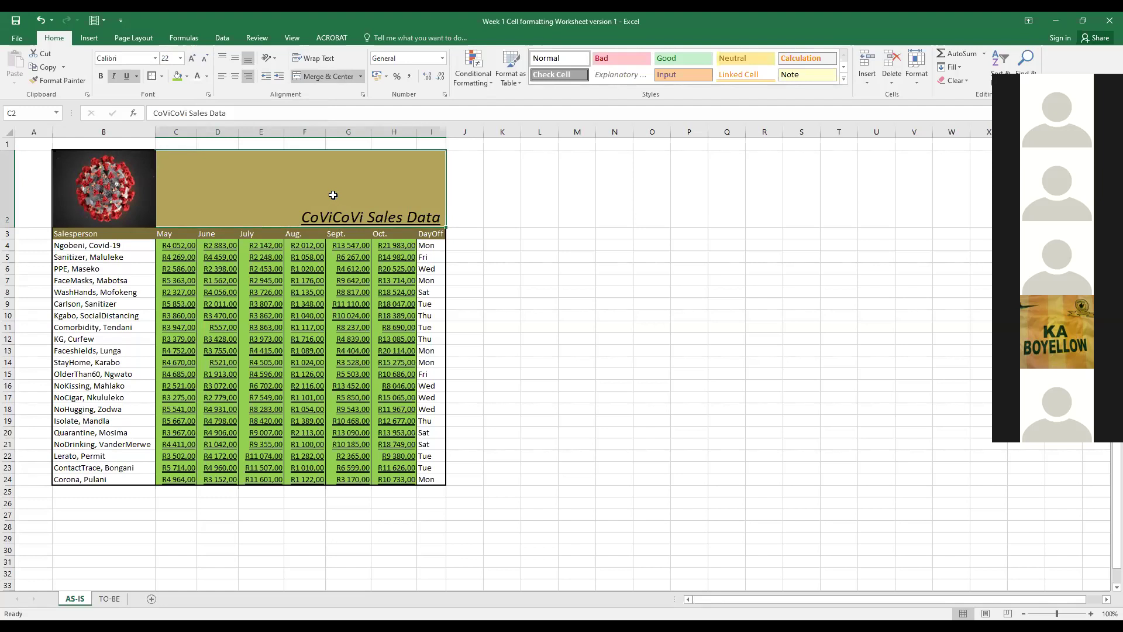
pyautogui.click(188, 61)
pyautogui.click(187, 61)
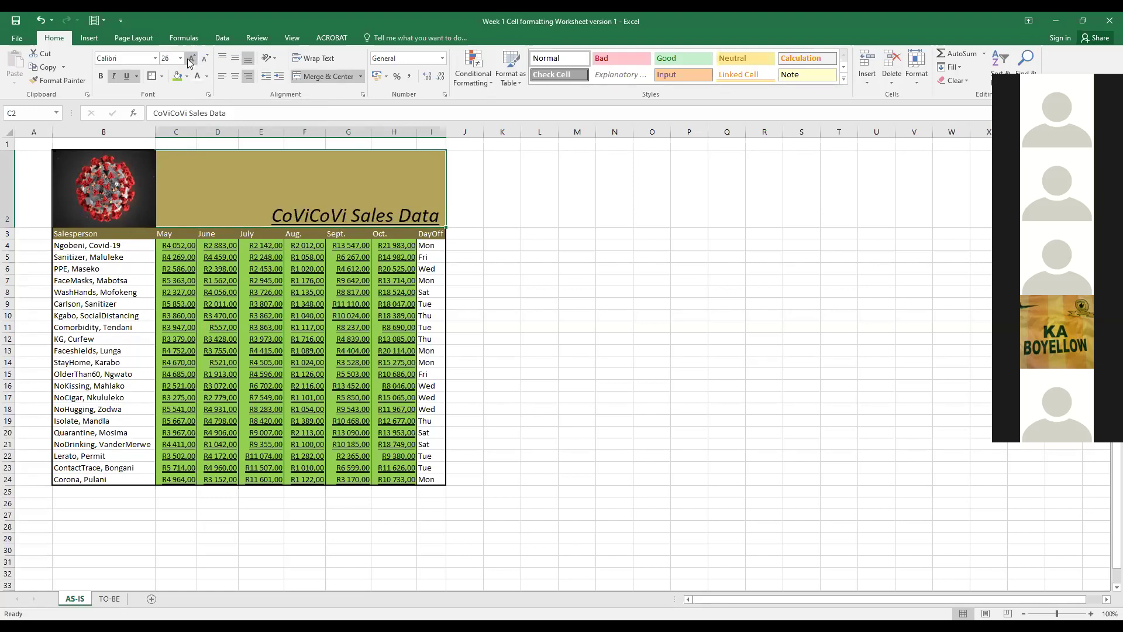
pyautogui.click(187, 61)
pyautogui.click(188, 61)
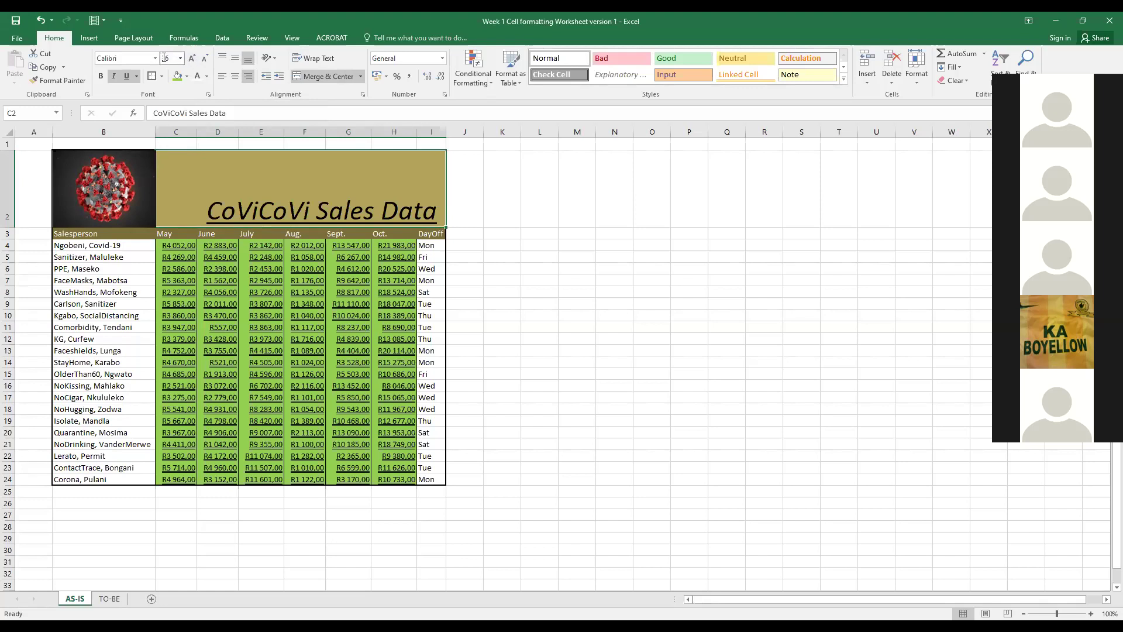
pyautogui.click(203, 56)
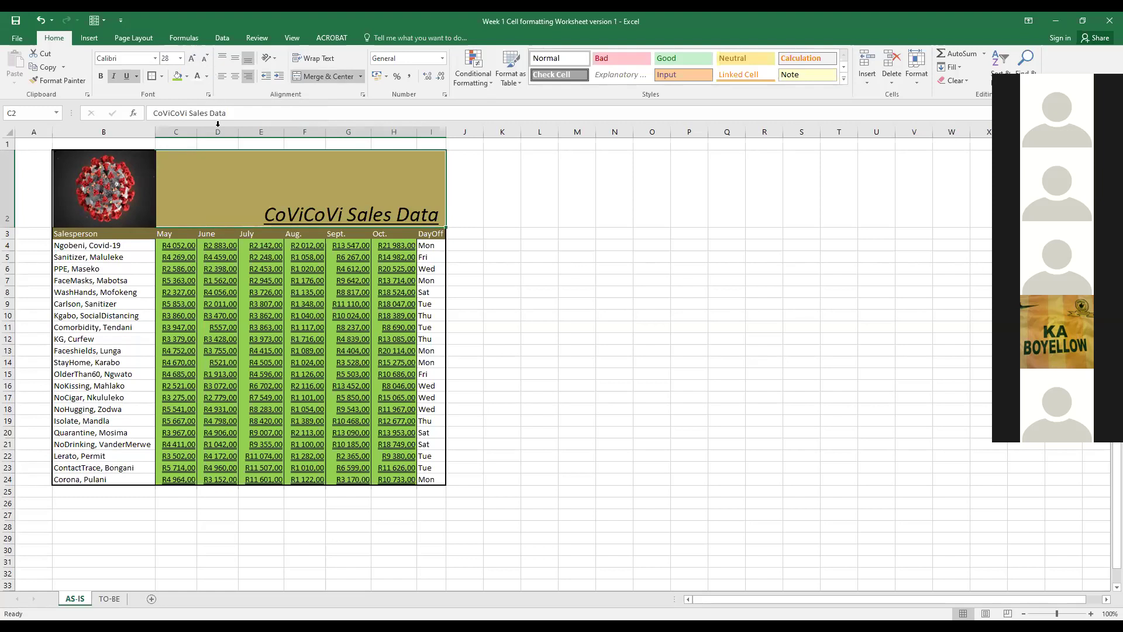
# Step: Try counterclockwise and vertical orientations on the title, undo, and make row 2 taller
pyautogui.click(277, 57)
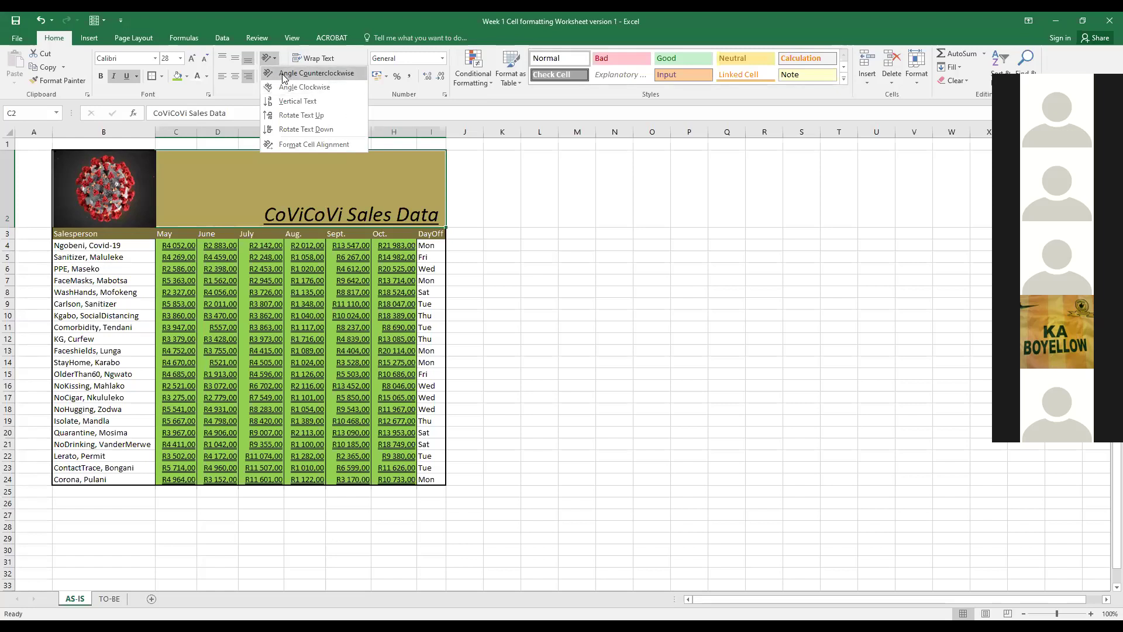
pyautogui.click(284, 78)
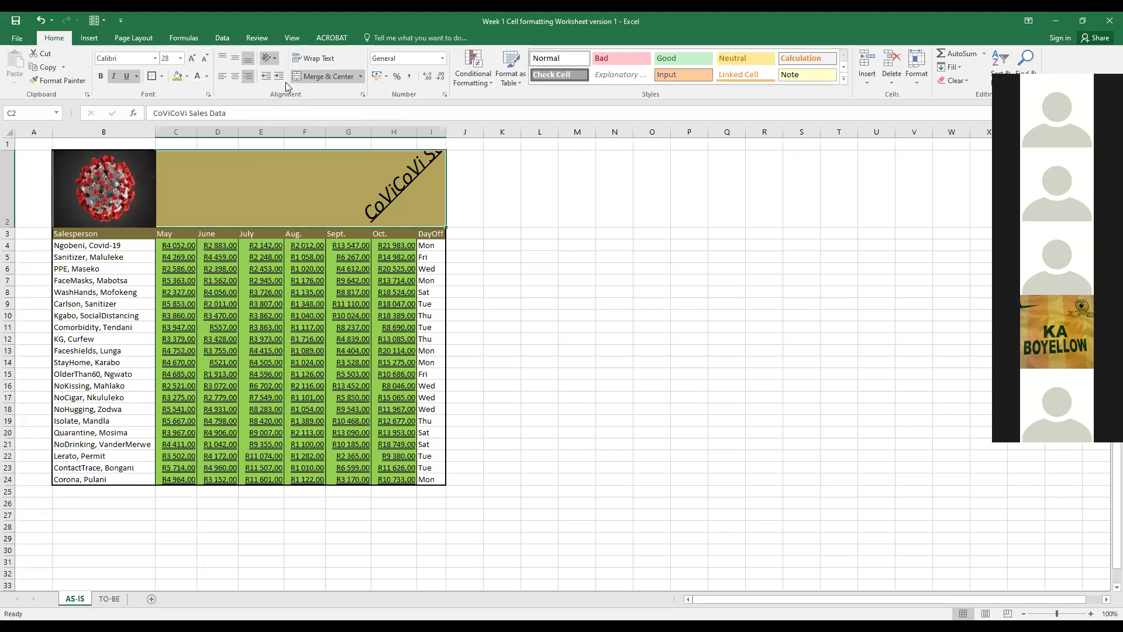
pyautogui.click(270, 58)
pyautogui.click(286, 100)
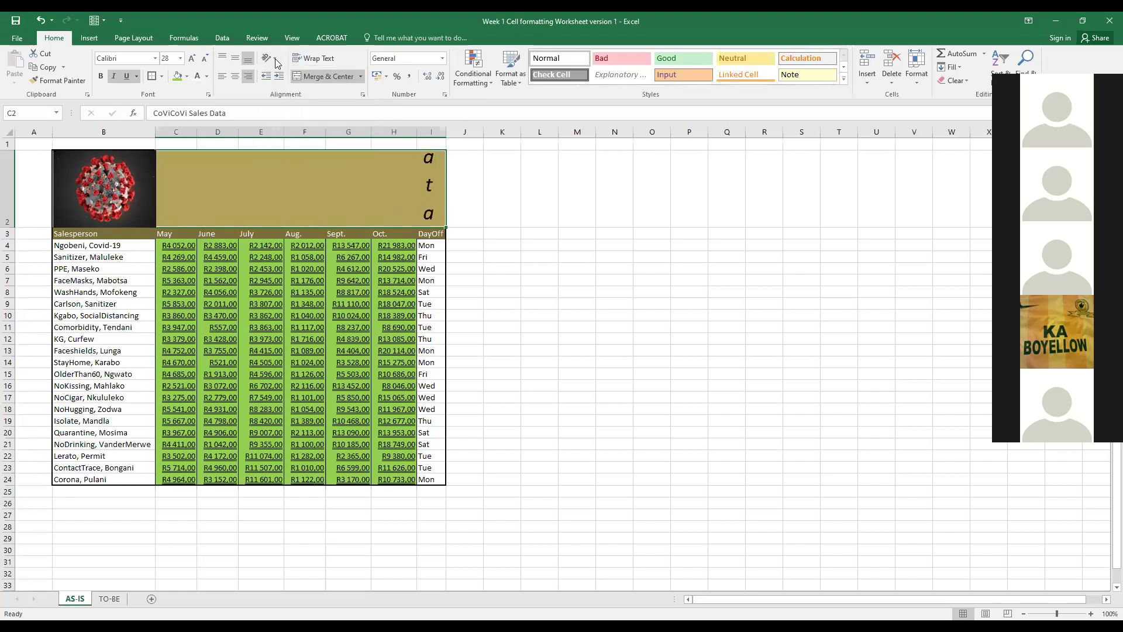
pyautogui.click(275, 59)
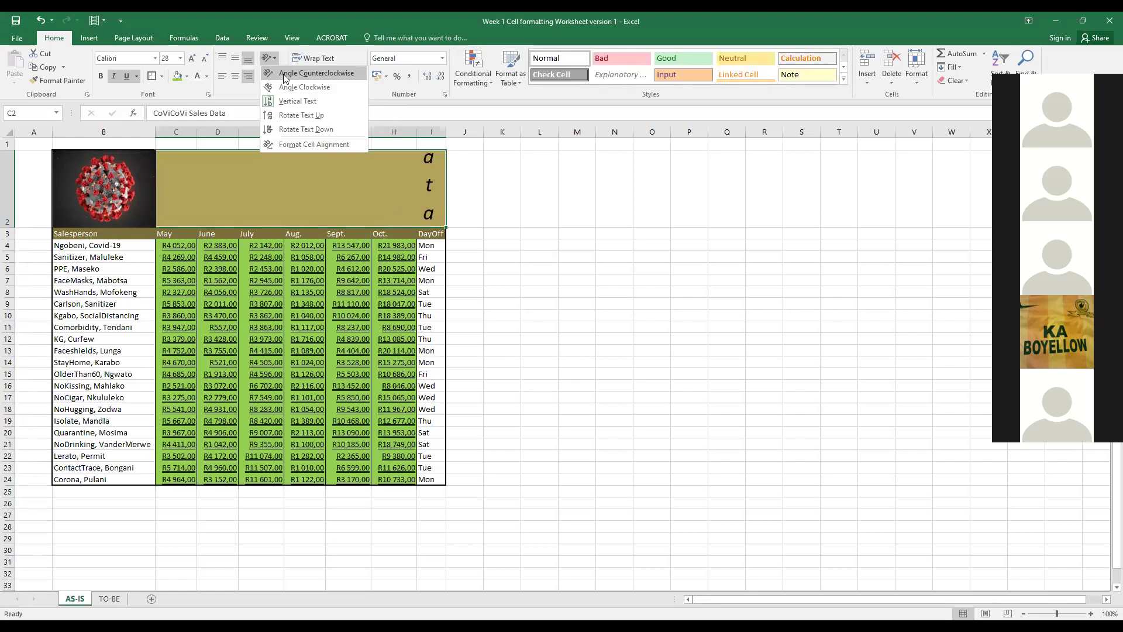
pyautogui.click(300, 74)
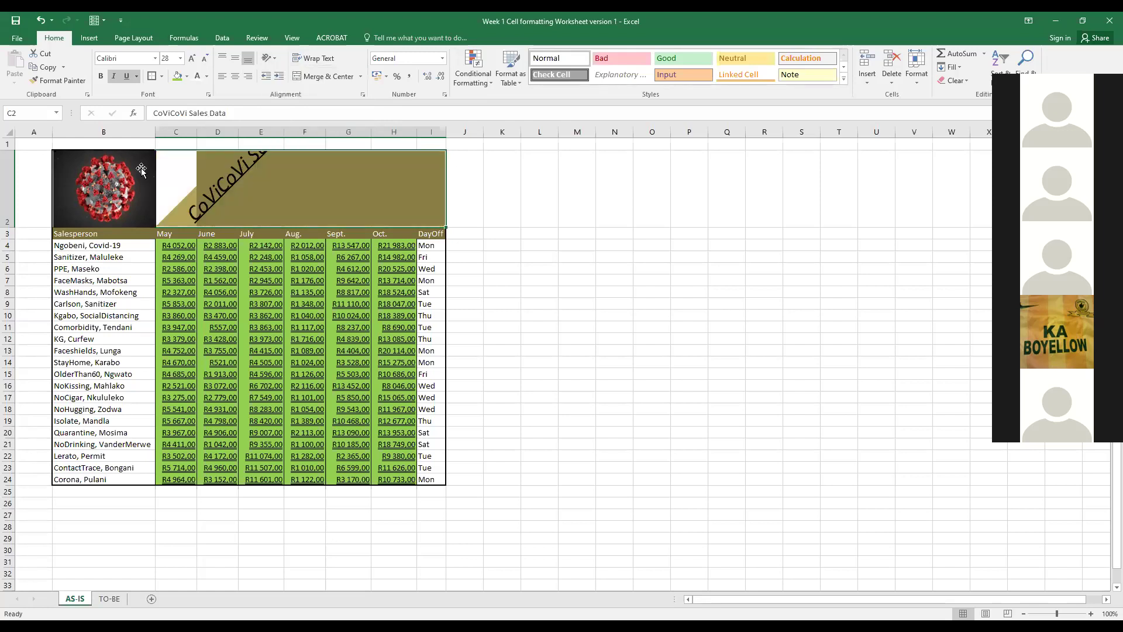
pyautogui.click(261, 193)
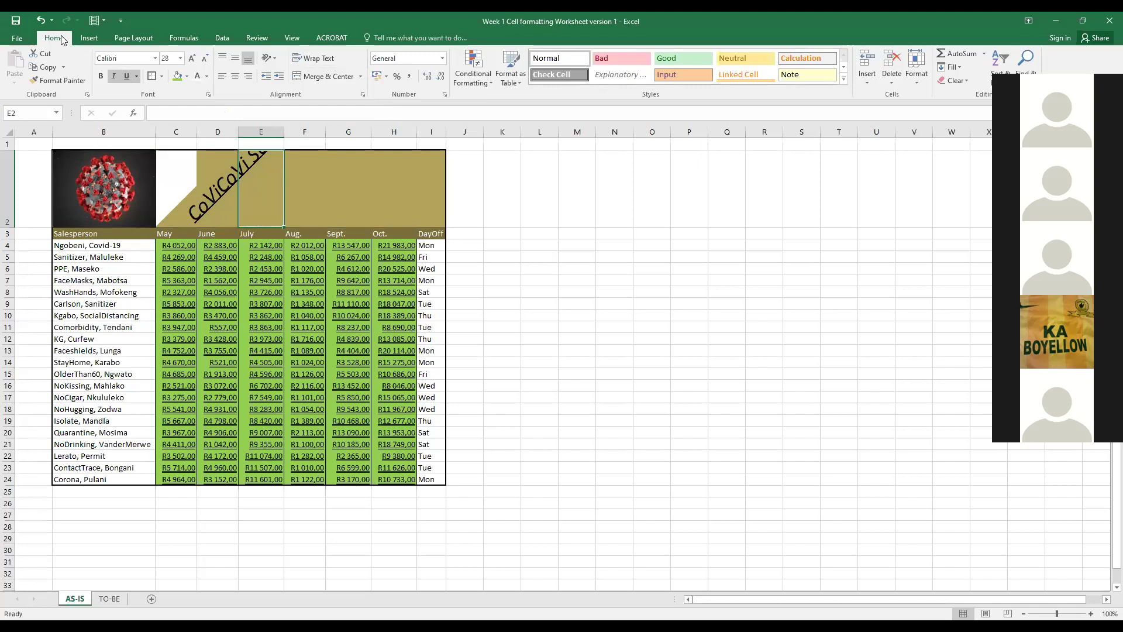
pyautogui.click(43, 20)
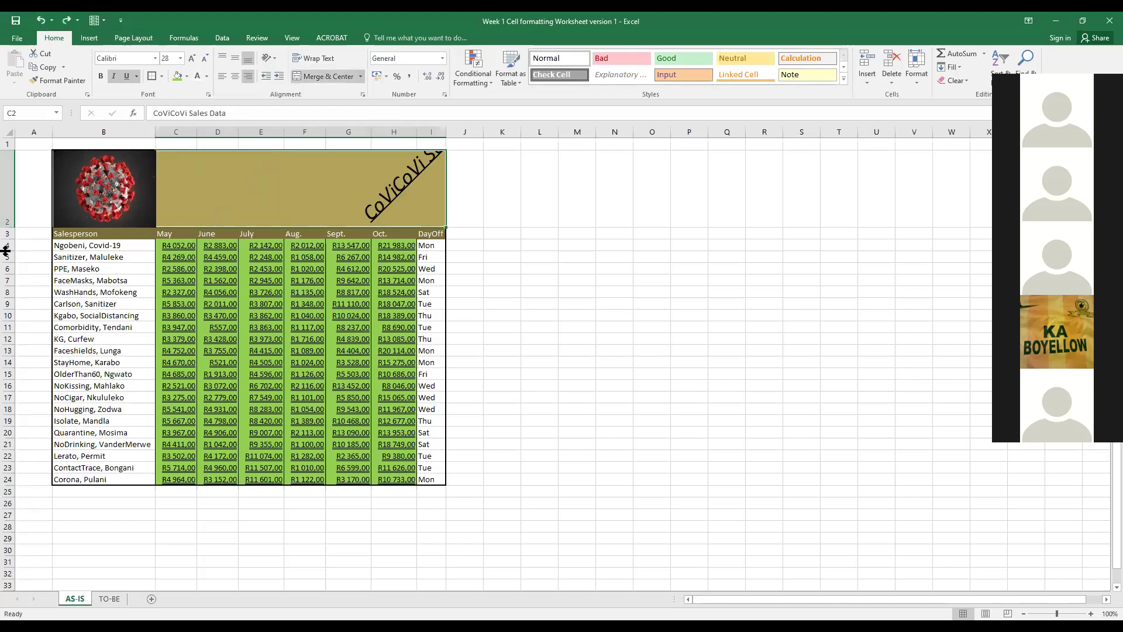
pyautogui.moveTo(6, 224); pyautogui.dragTo(18, 303)
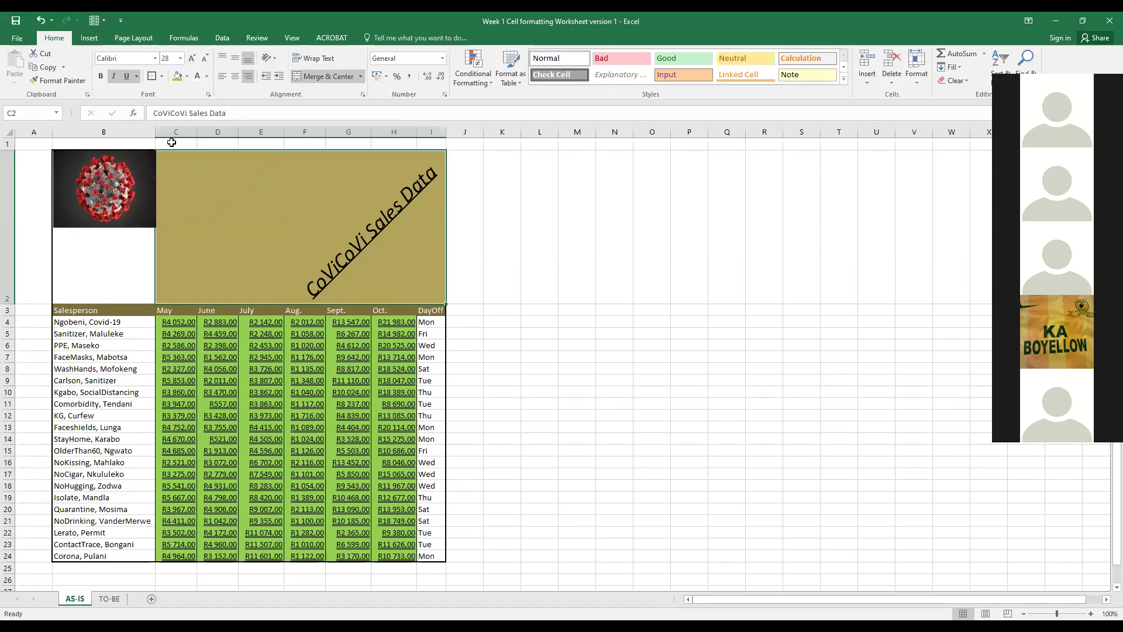
# Step: Tilt the title clockwise, then stack its letters vertically
pyautogui.click(276, 59)
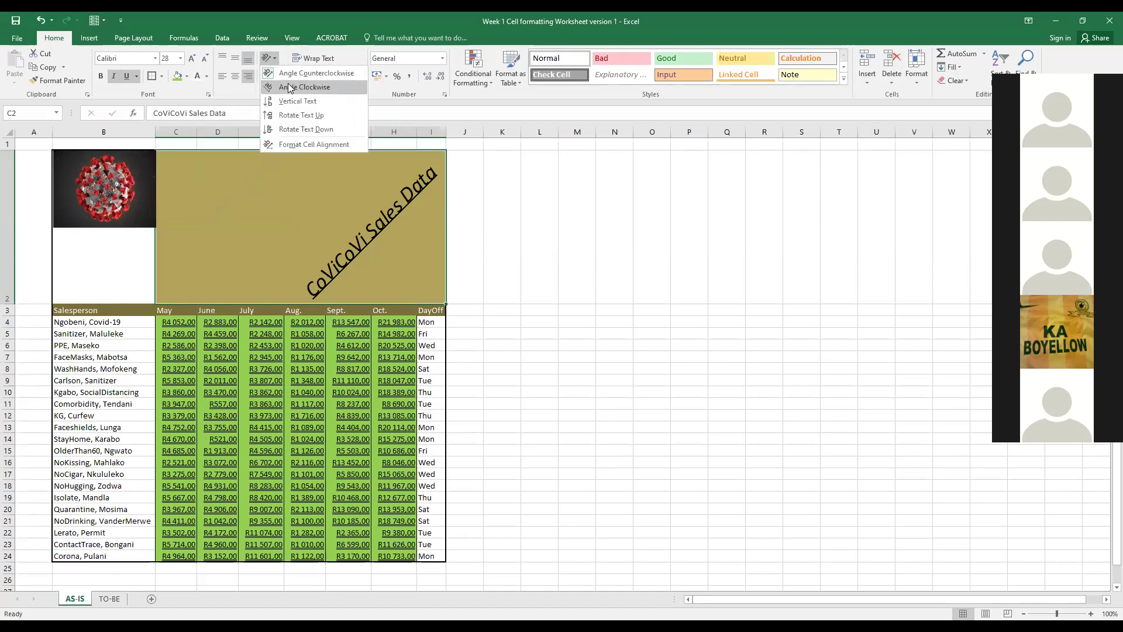
pyautogui.click(288, 87)
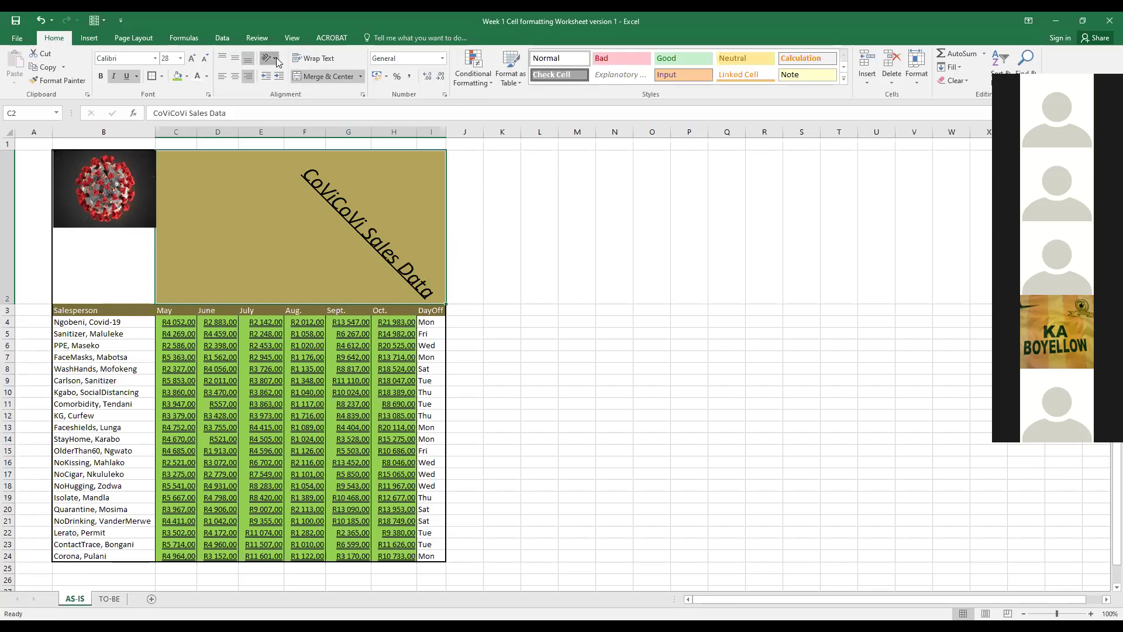
pyautogui.click(278, 62)
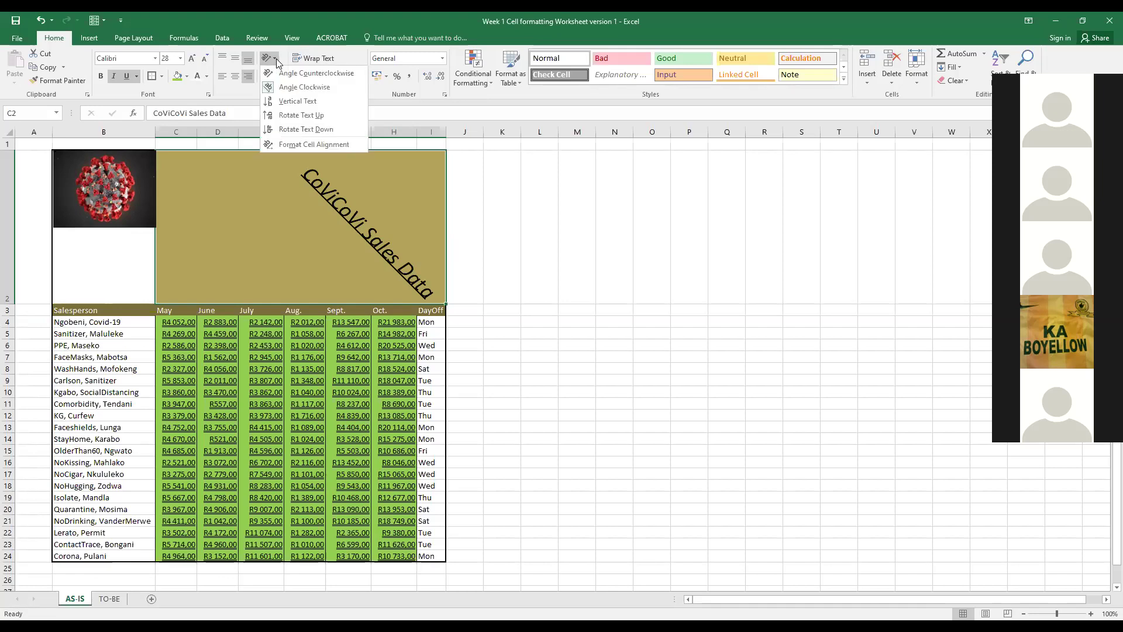
pyautogui.click(285, 102)
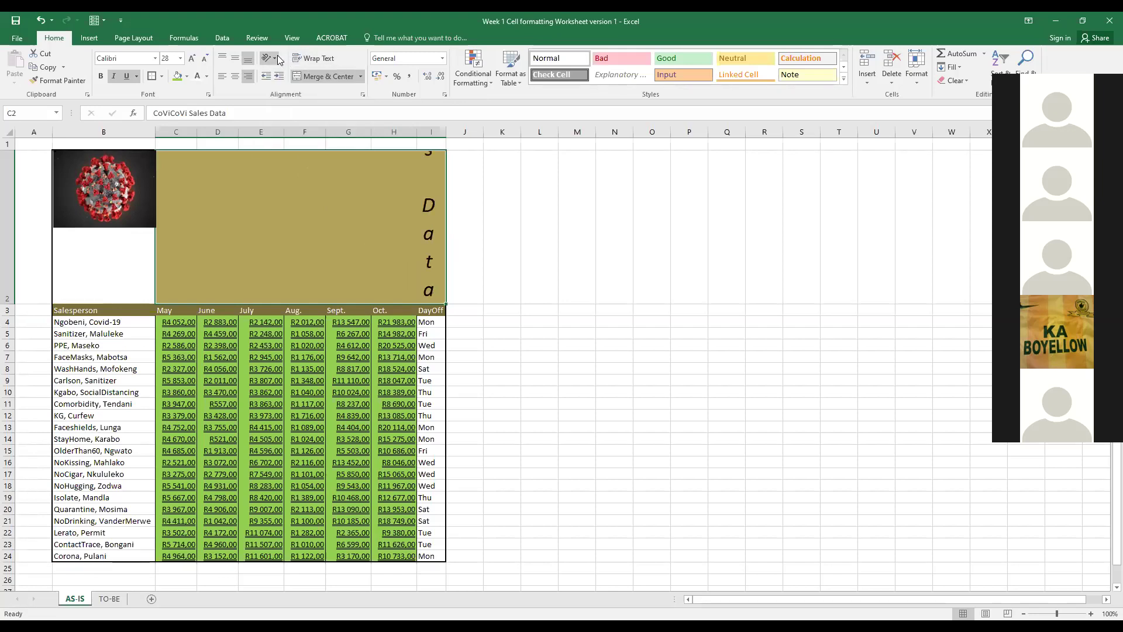
pyautogui.click(277, 59)
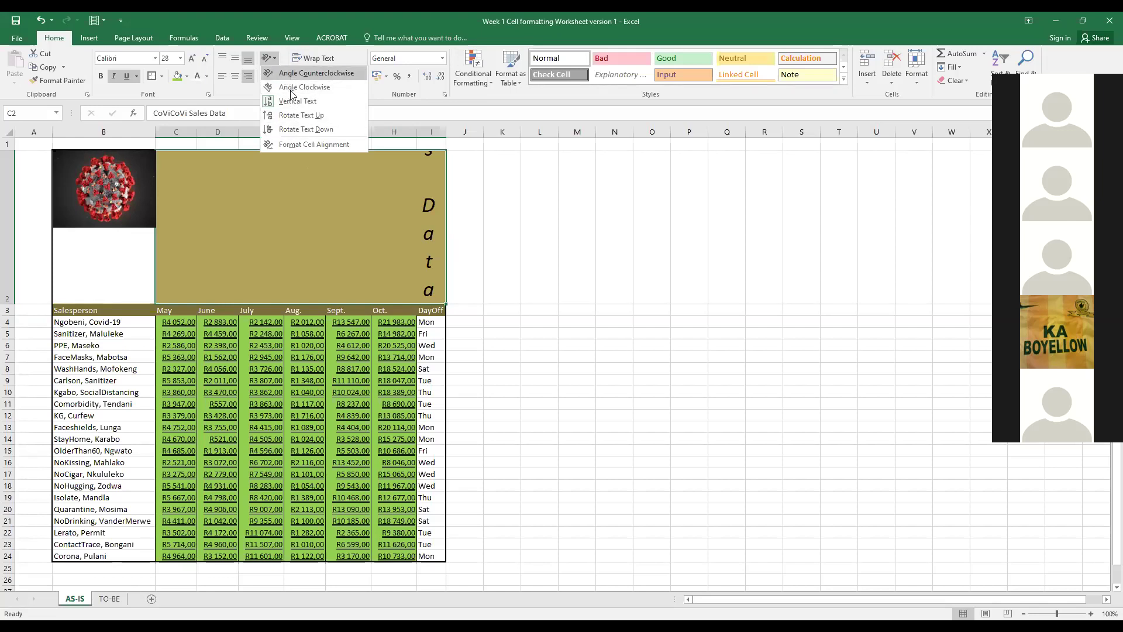
# Step: Set the title's horizontal alignment to General, then angle it counterclockwise
pyautogui.click(301, 145)
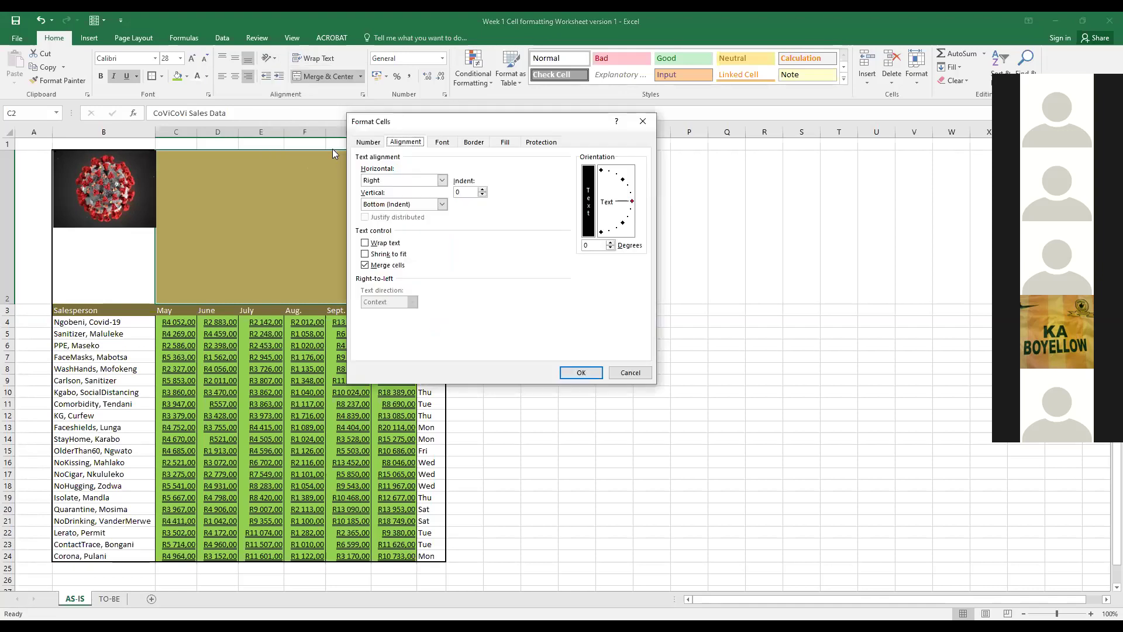
pyautogui.click(443, 182)
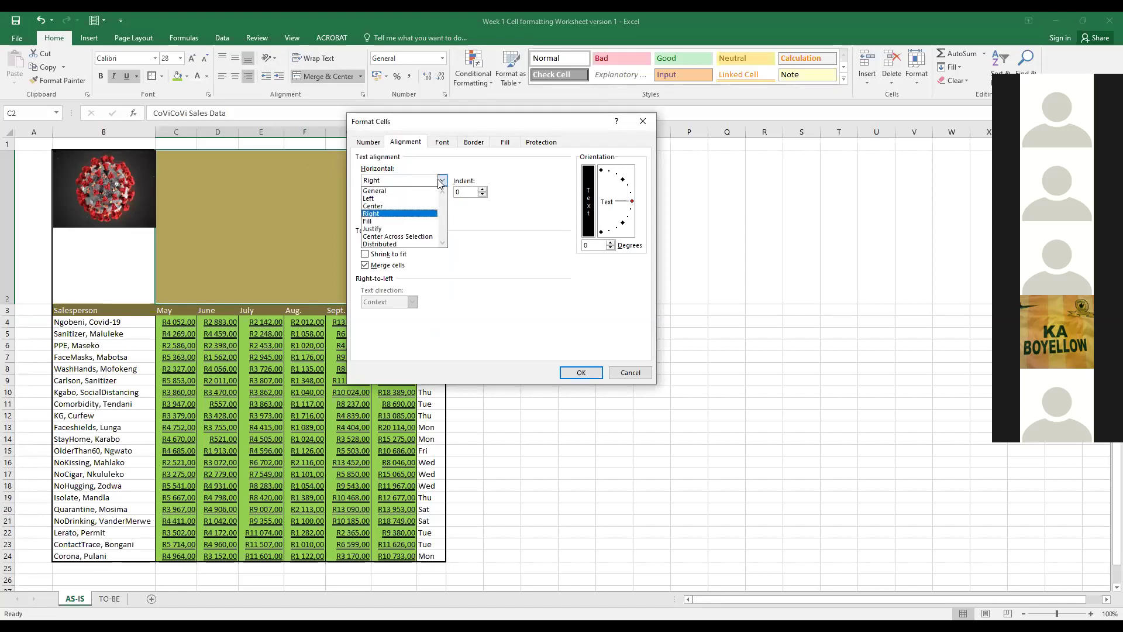
pyautogui.click(429, 191)
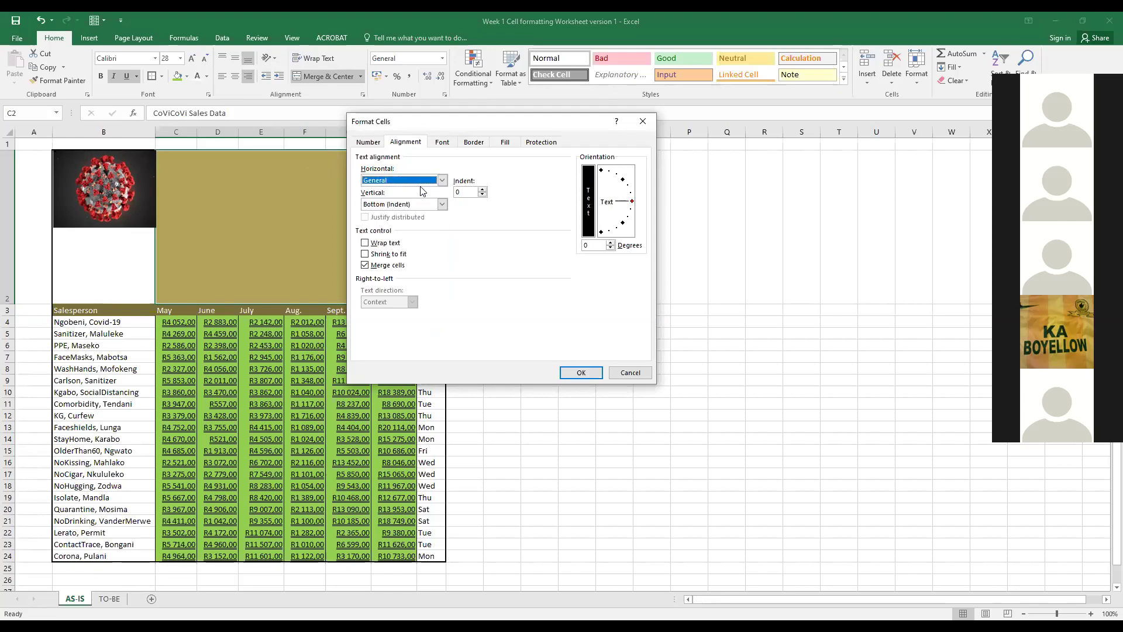
pyautogui.click(579, 374)
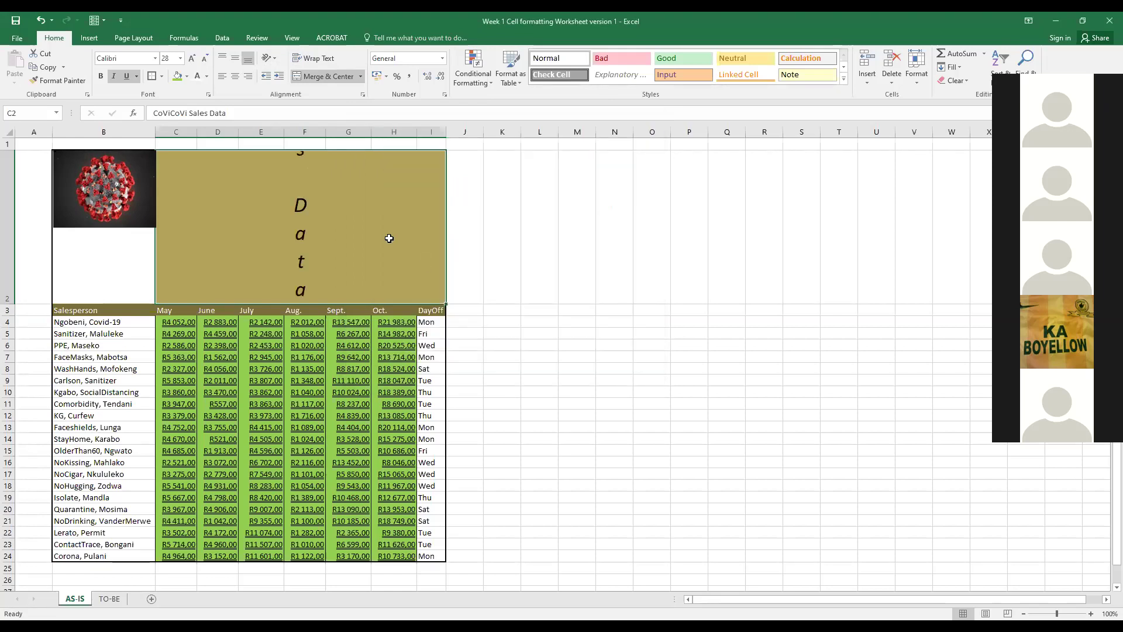
pyautogui.click(276, 59)
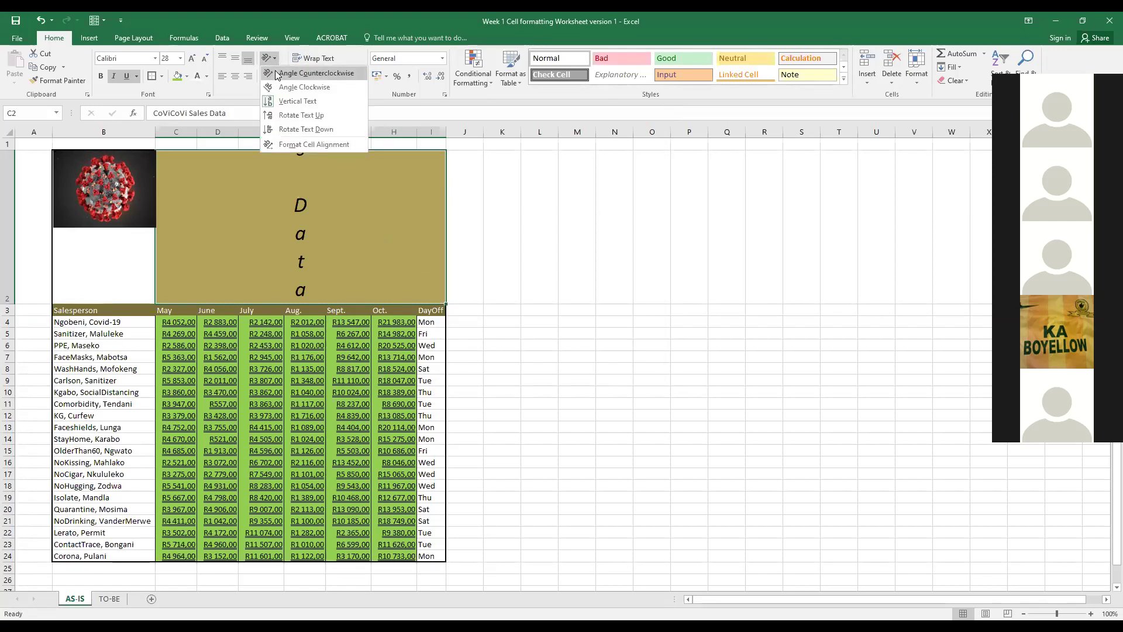
pyautogui.click(277, 73)
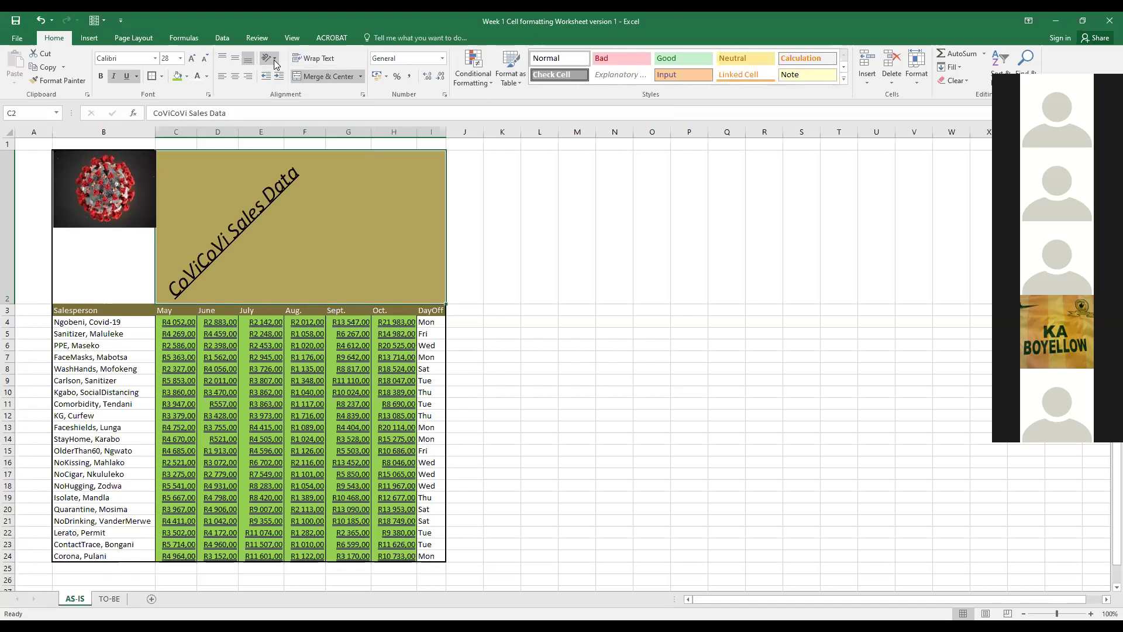
# Step: In Format Cells alignment, keep vertical Bottom and set horizontal alignment to Left
pyautogui.click(275, 61)
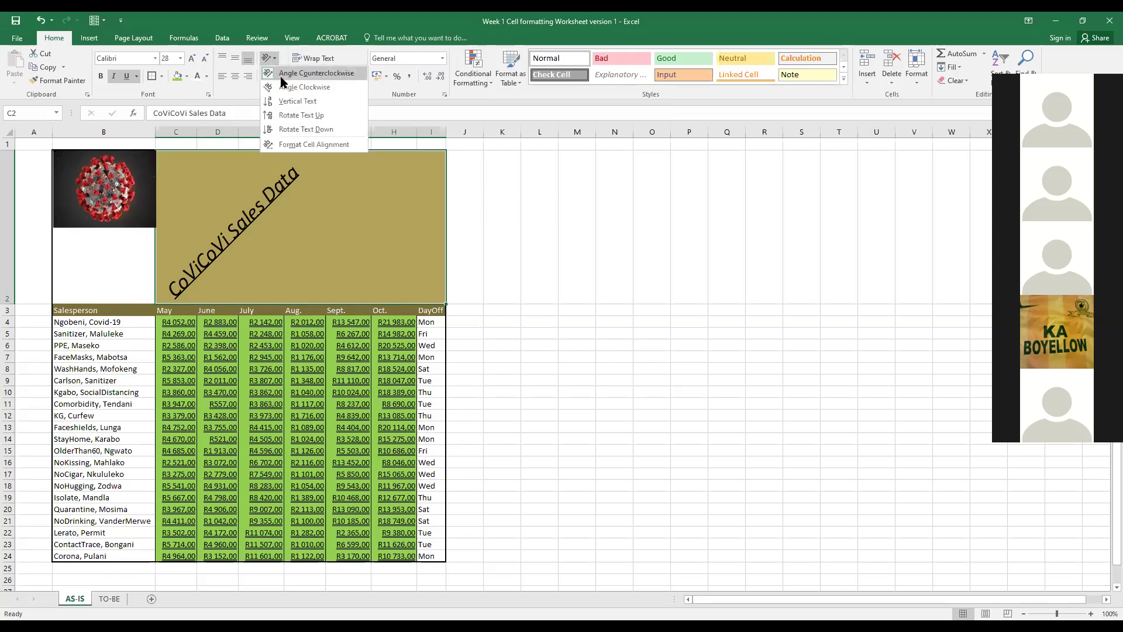
pyautogui.click(310, 145)
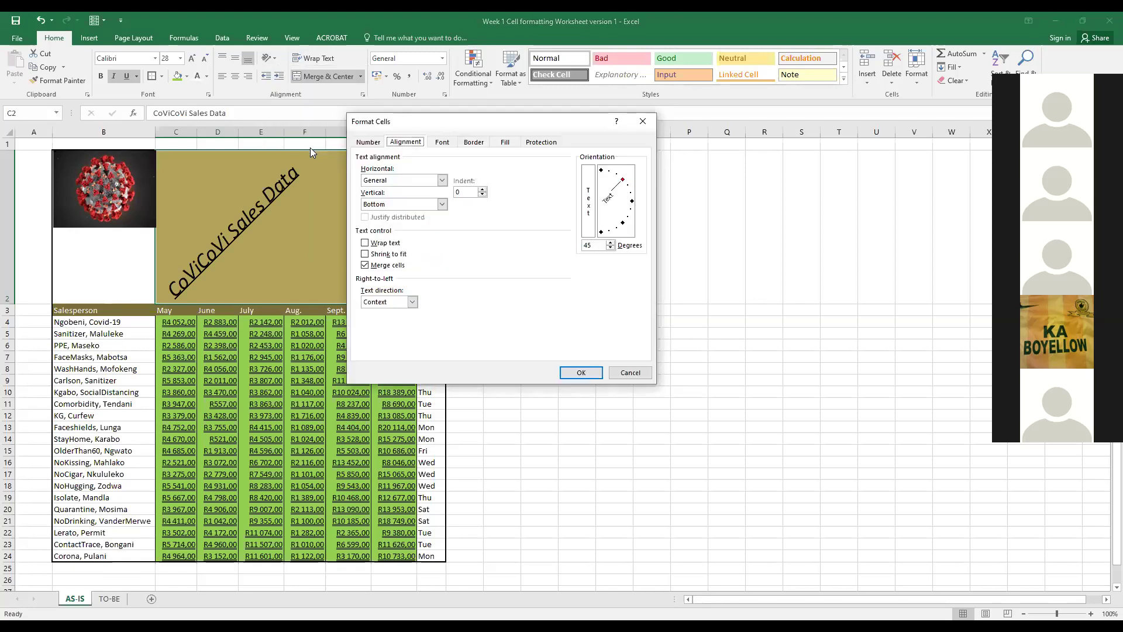
pyautogui.click(443, 204)
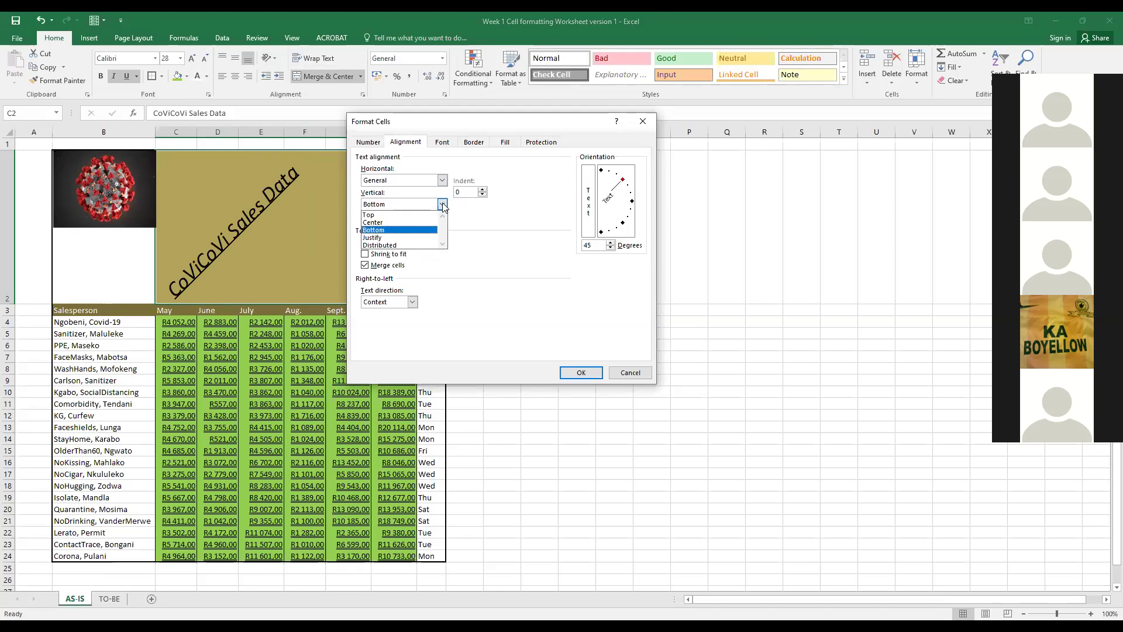
pyautogui.click(443, 180)
pyautogui.click(443, 181)
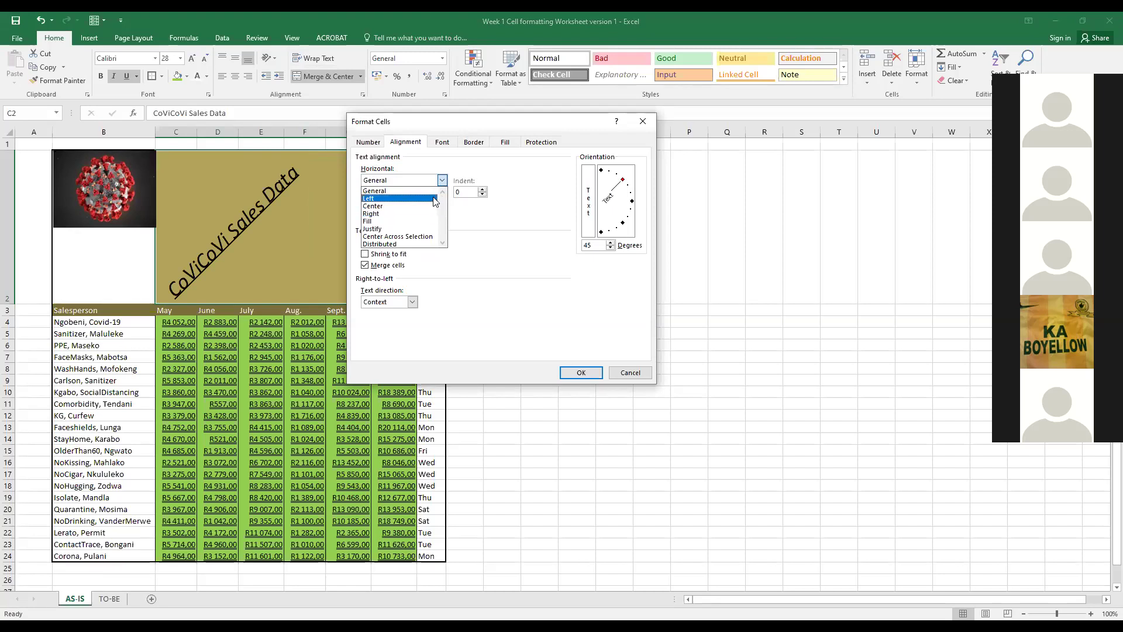
pyautogui.click(433, 200)
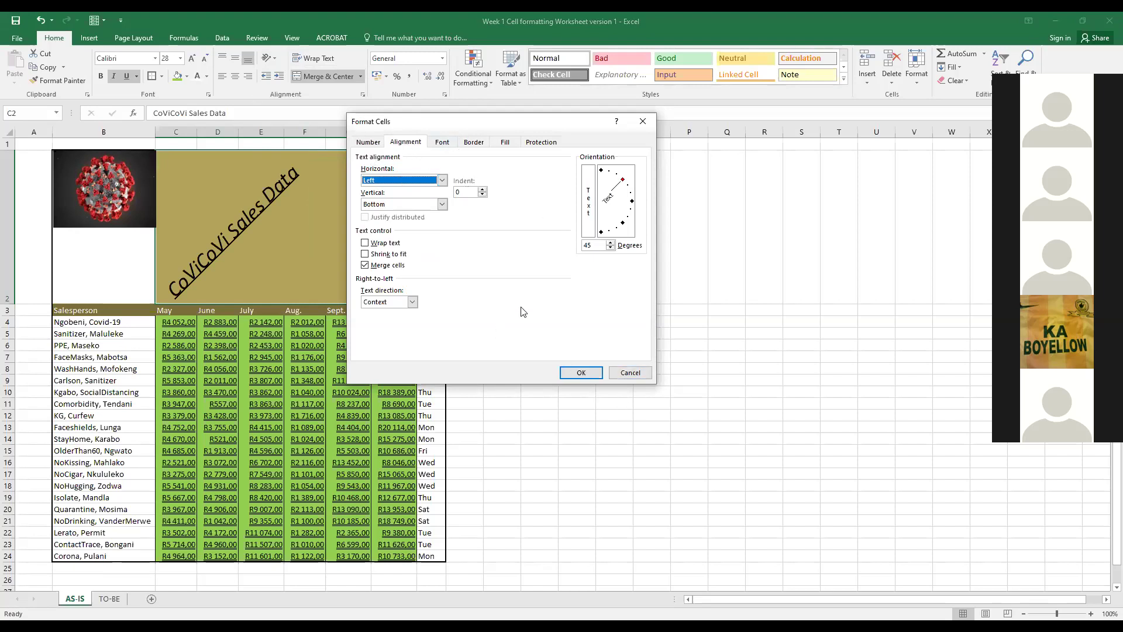
# Step: Adjust the title's orientation degrees down to 0
pyautogui.click(611, 243)
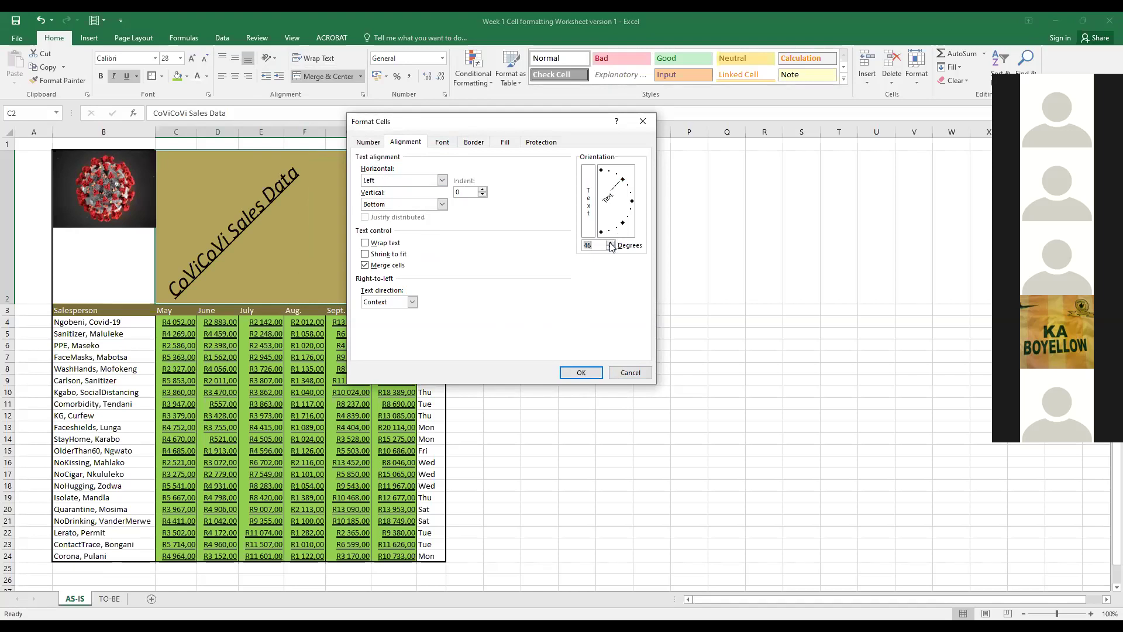
pyautogui.click(611, 243)
pyautogui.click(611, 242)
pyautogui.click(611, 243)
pyautogui.click(611, 243)
pyautogui.click(611, 243)
pyautogui.click(611, 243)
pyautogui.click(610, 248)
pyautogui.click(611, 248)
pyautogui.click(611, 248)
pyautogui.click(611, 248)
pyautogui.click(611, 248)
pyautogui.click(611, 248)
pyautogui.click(611, 248)
pyautogui.click(611, 248)
pyautogui.click(610, 248)
pyautogui.click(611, 248)
pyautogui.click(610, 248)
pyautogui.click(610, 248)
pyautogui.click(611, 248)
pyautogui.click(611, 248)
pyautogui.click(611, 248)
pyautogui.click(610, 248)
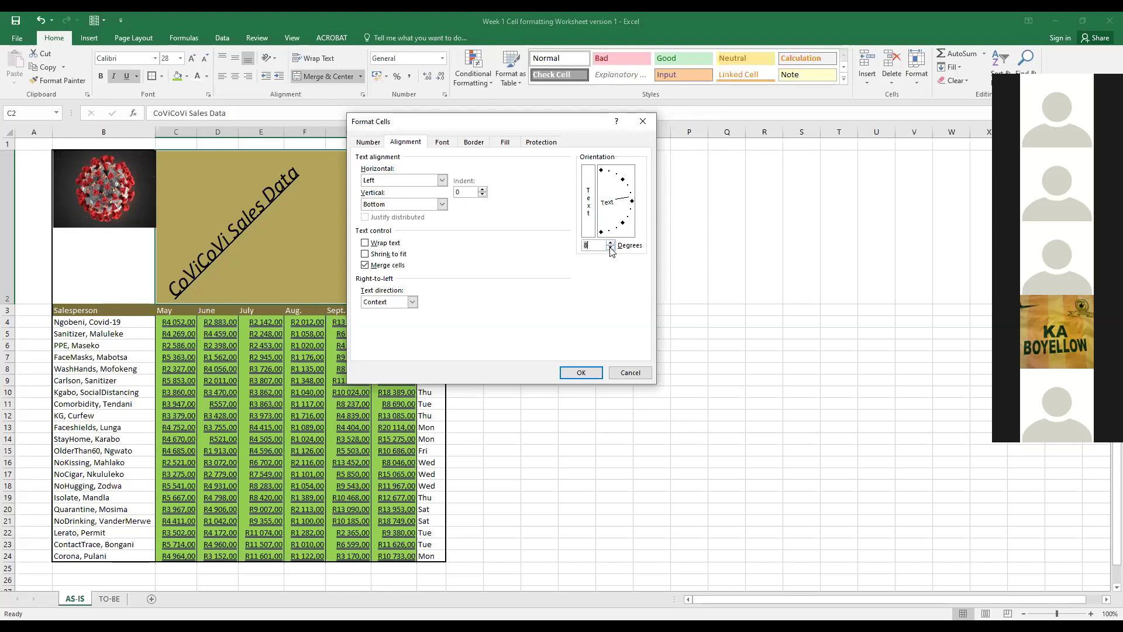
pyautogui.click(611, 248)
pyautogui.click(610, 248)
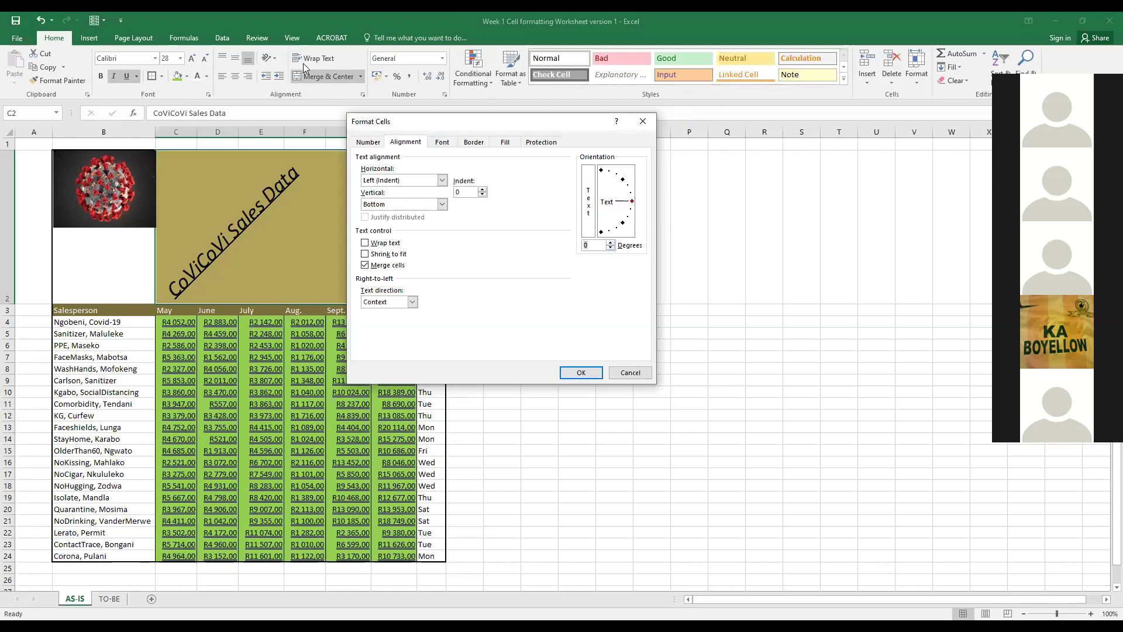
pyautogui.click(611, 242)
pyautogui.moveTo(612, 244); pyautogui.dragTo(611, 247)
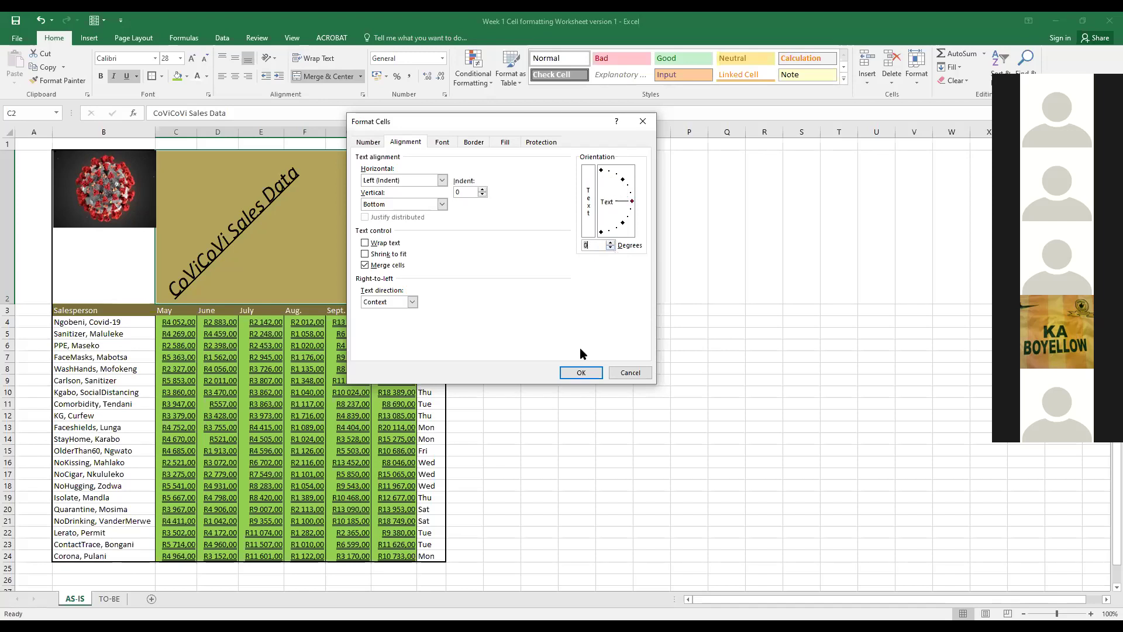
# Step: Apply the alignment settings and right-align the title text
pyautogui.click(565, 379)
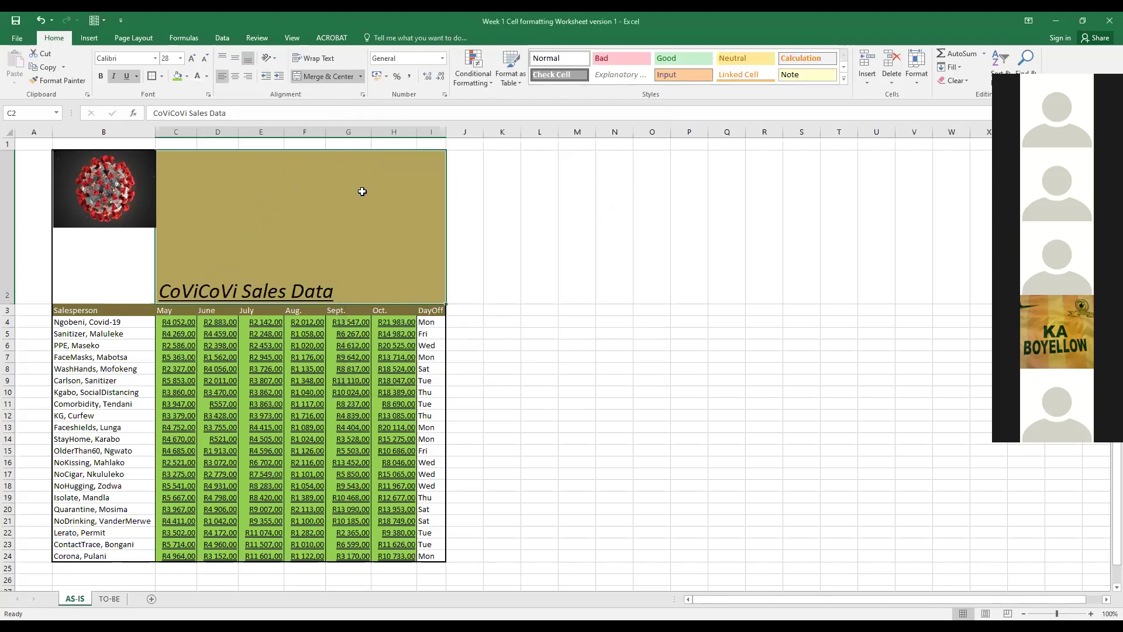
pyautogui.click(248, 76)
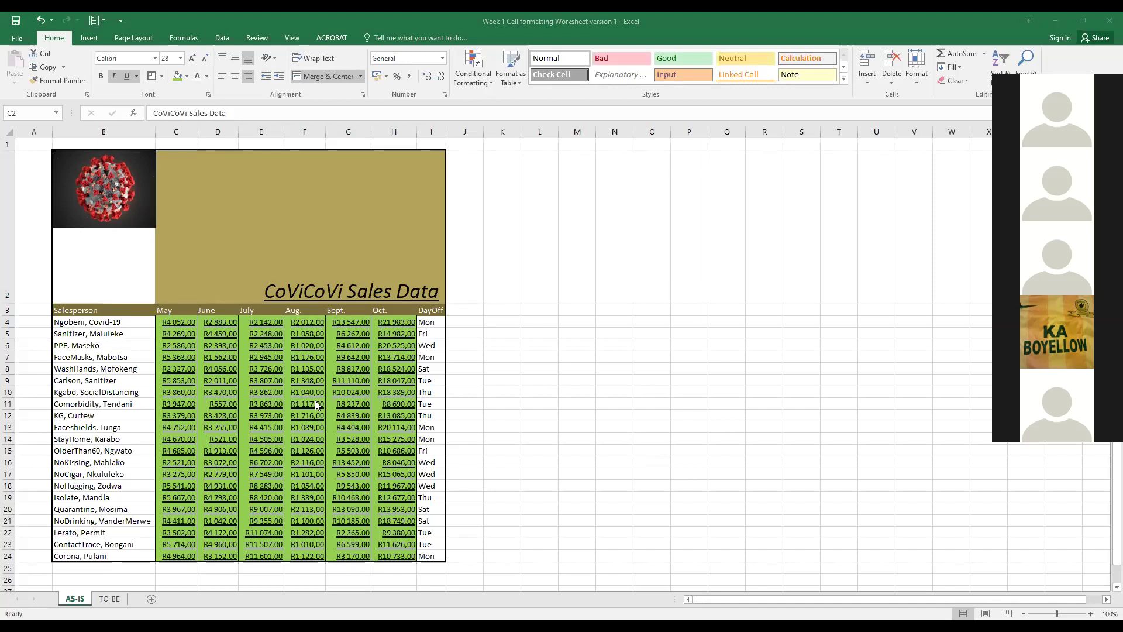
pyautogui.doubleClick(10, 308)
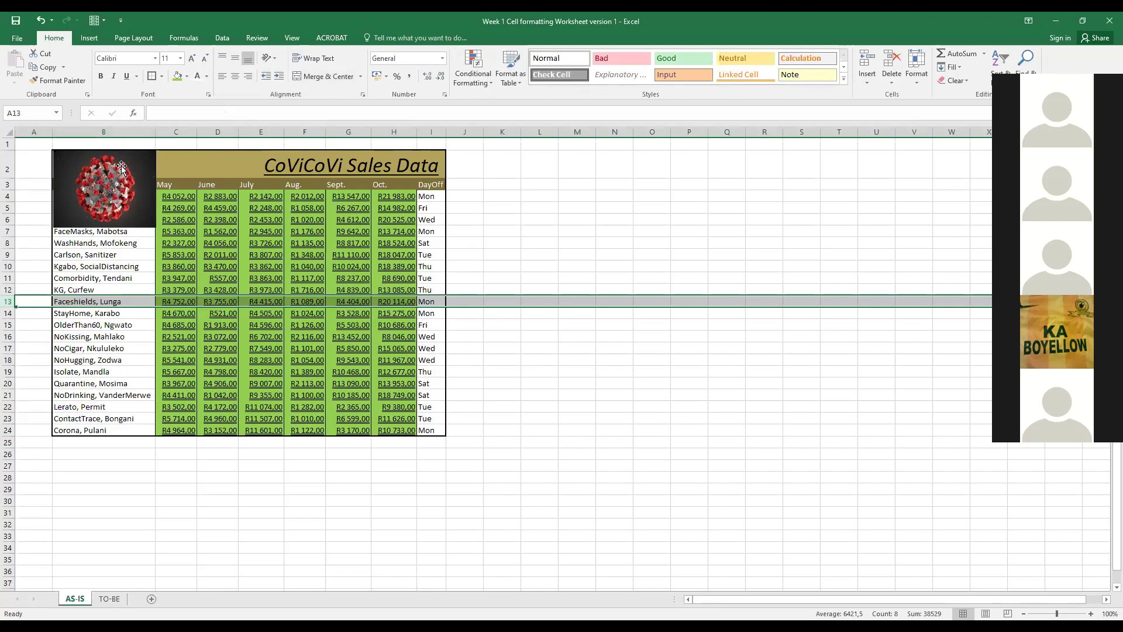
pyautogui.click(92, 133)
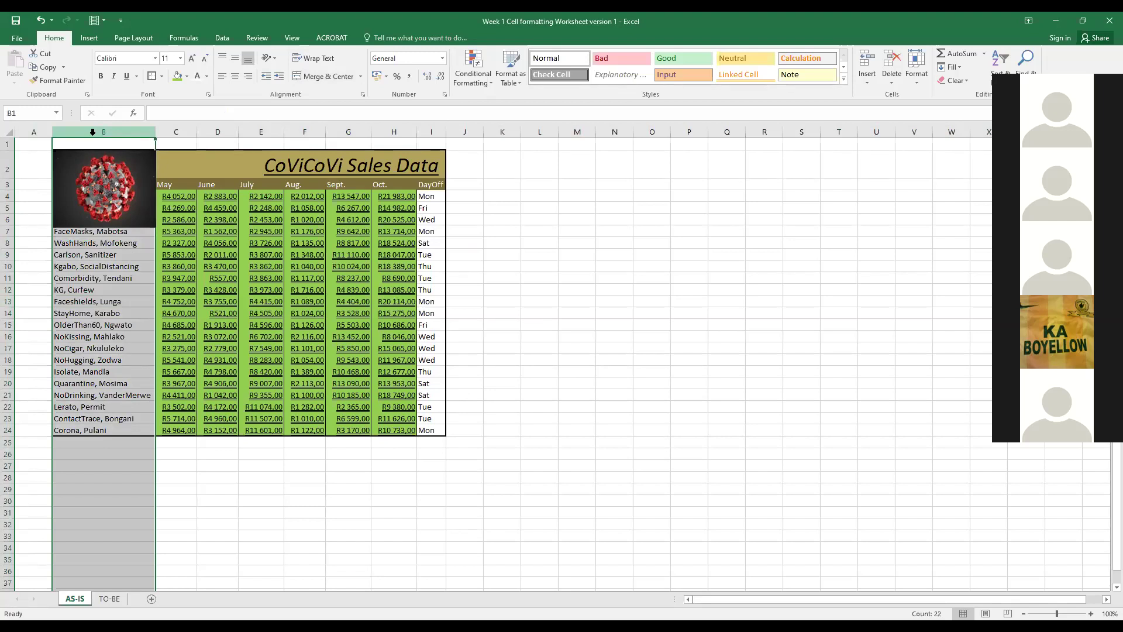
pyautogui.click(496, 354)
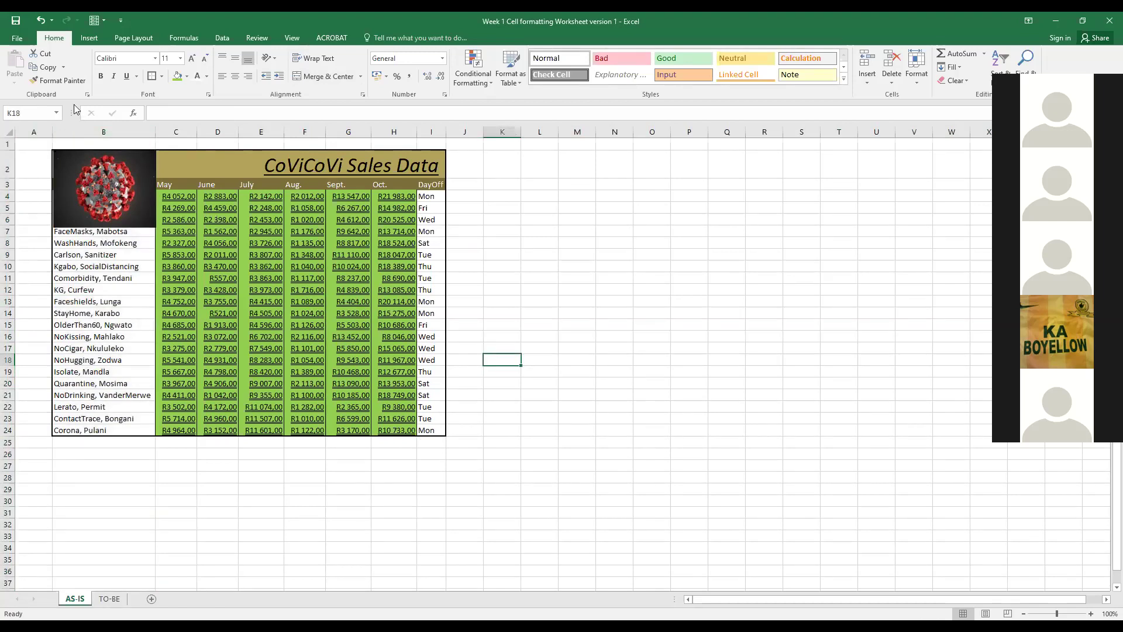
pyautogui.click(73, 131)
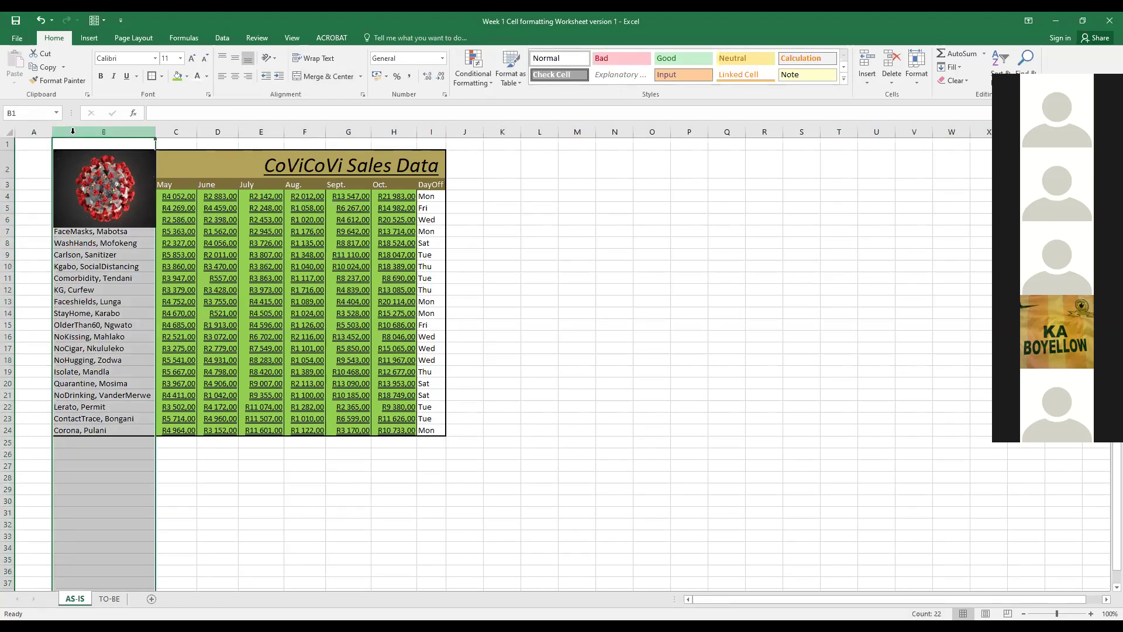
pyautogui.rightClick(73, 131)
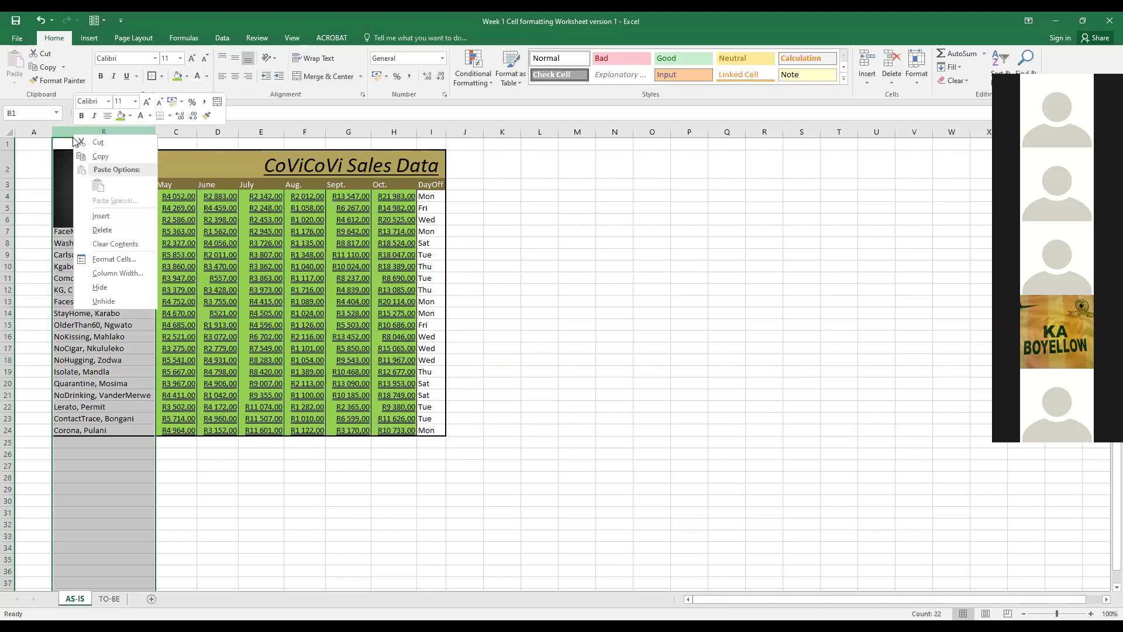
pyautogui.click(97, 216)
pyautogui.click(153, 383)
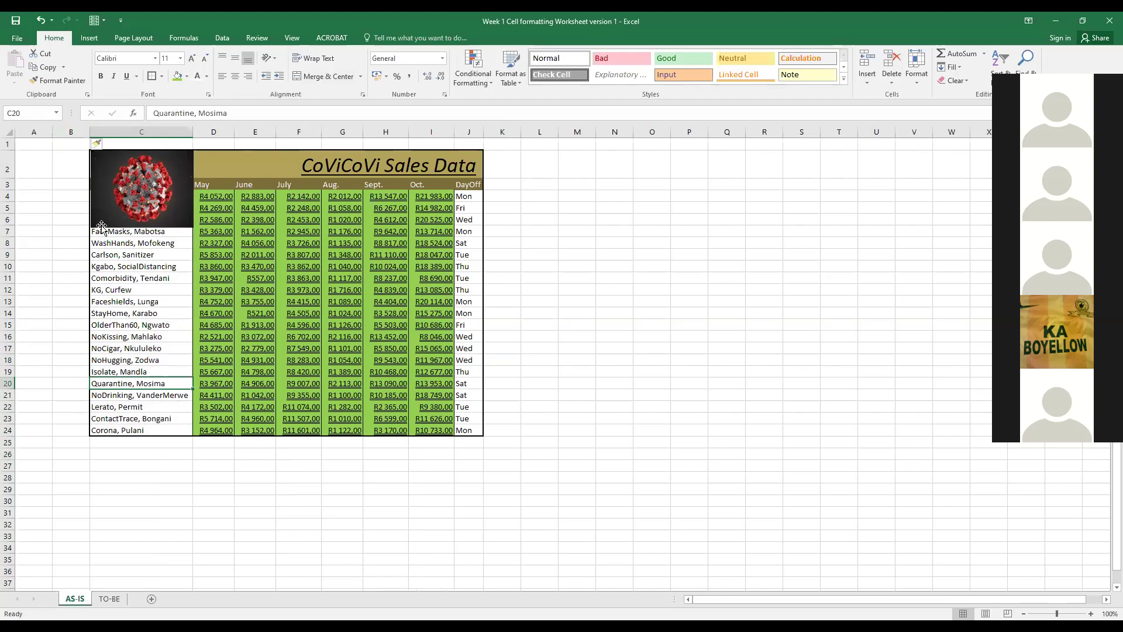
pyautogui.click(41, 22)
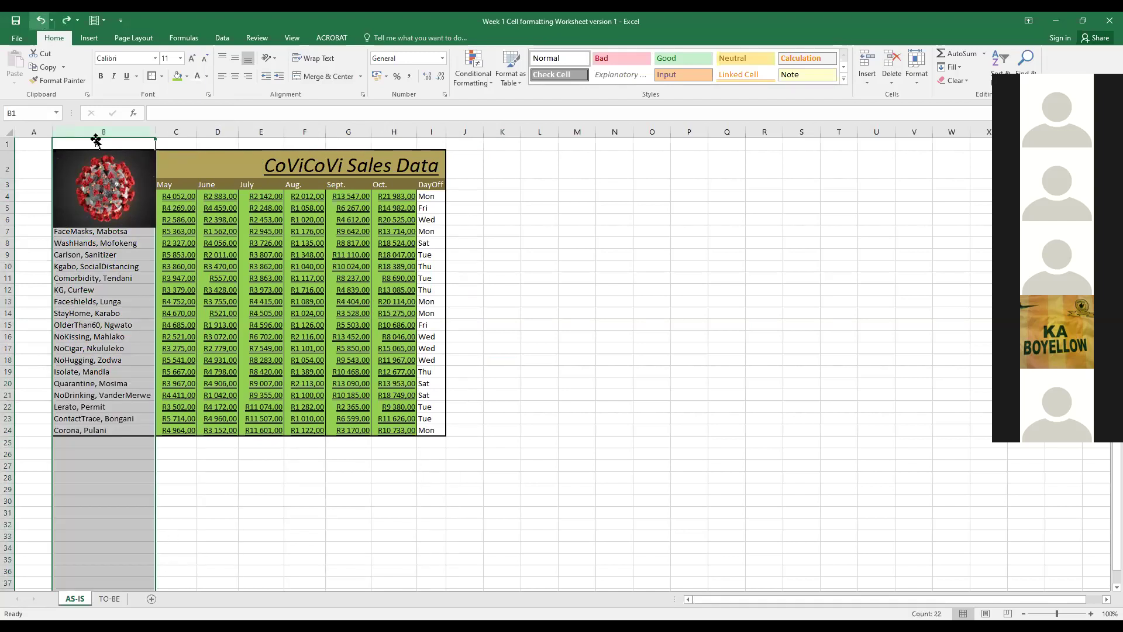
pyautogui.click(332, 336)
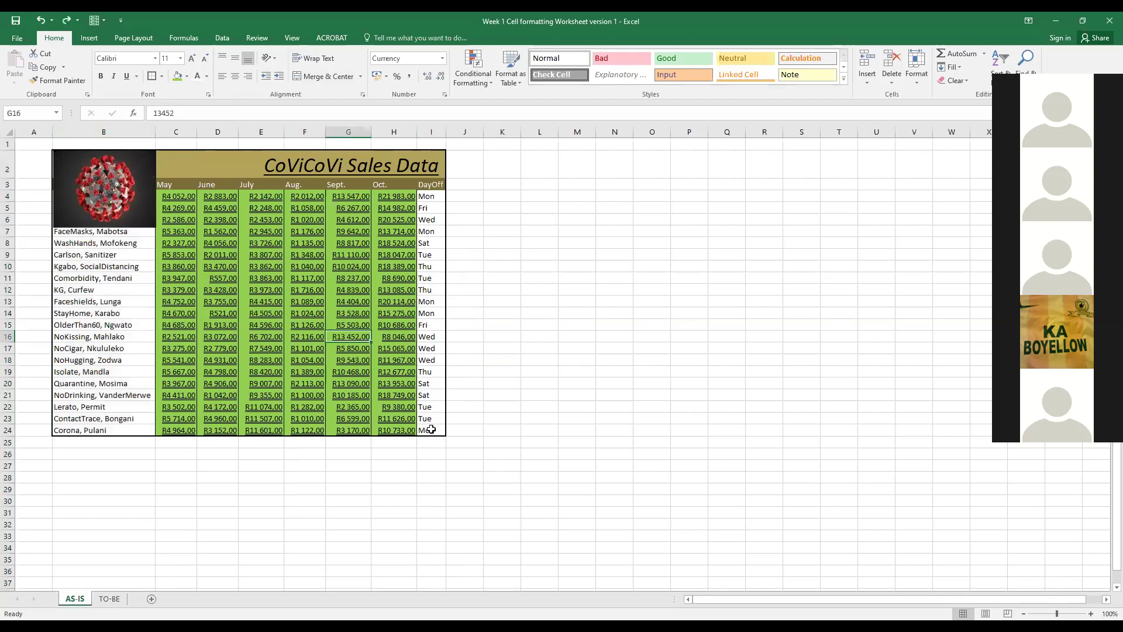
pyautogui.click(101, 130)
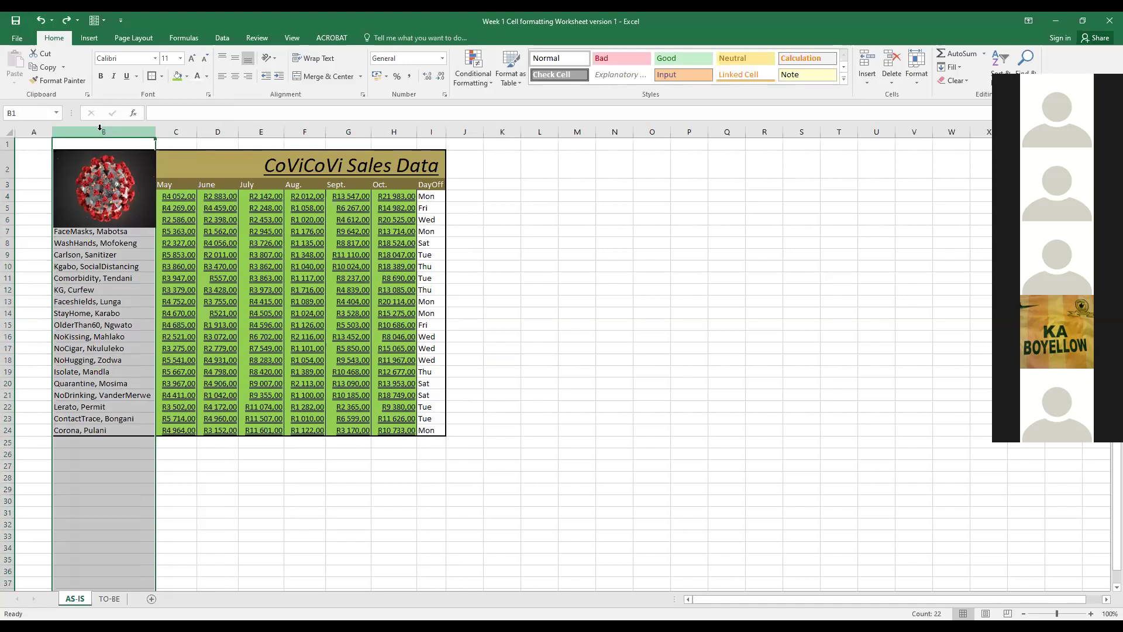
pyautogui.rightClick(99, 127)
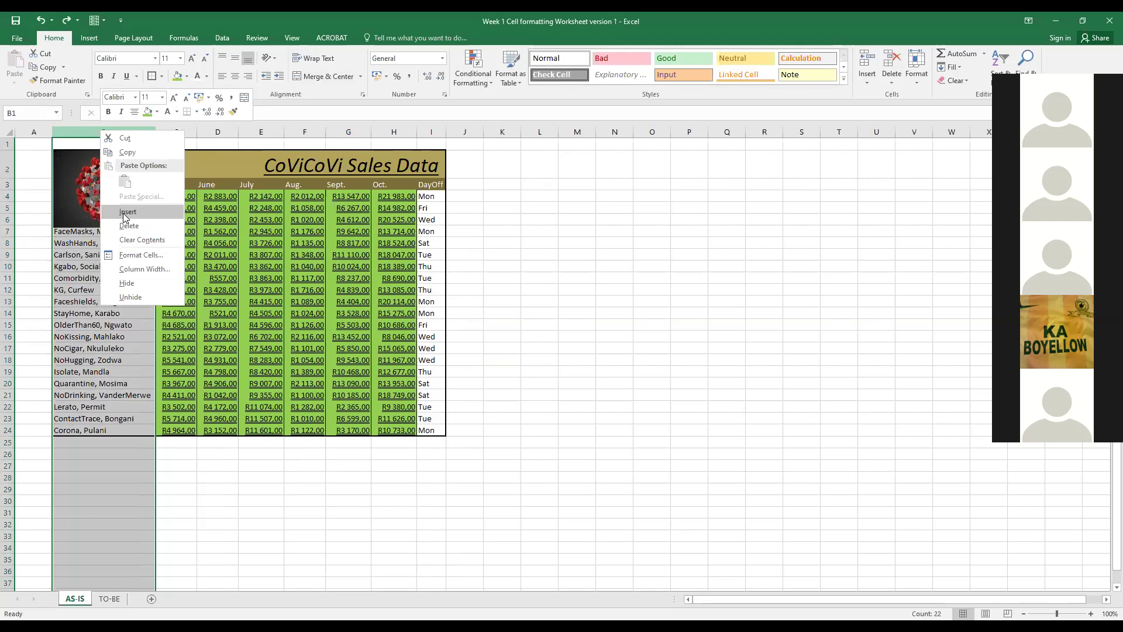
pyautogui.click(126, 212)
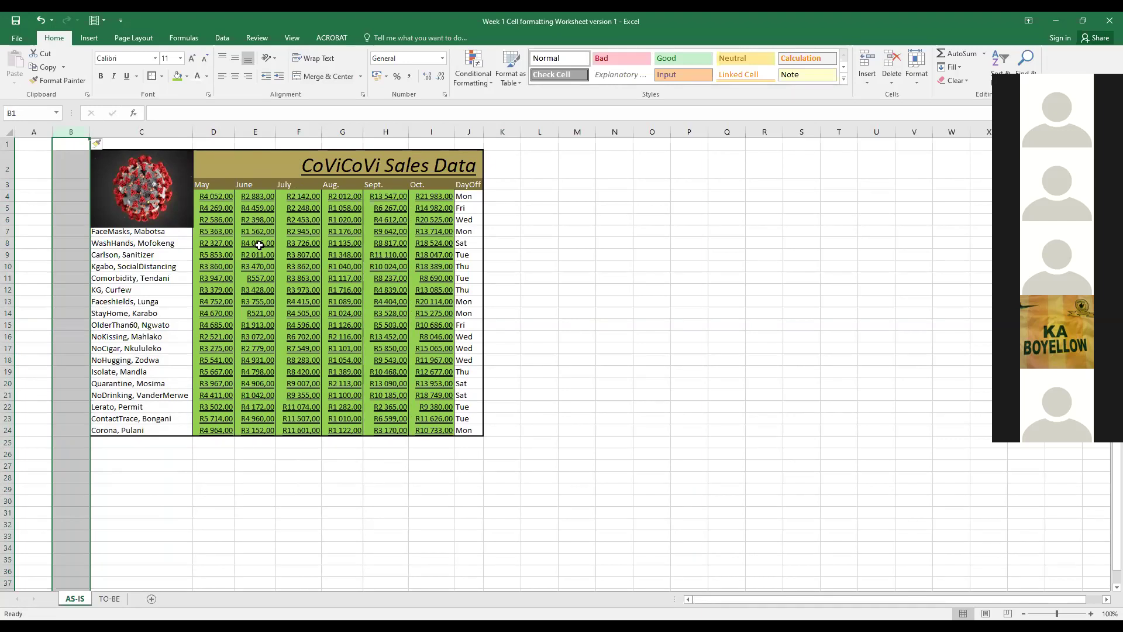
pyautogui.click(301, 348)
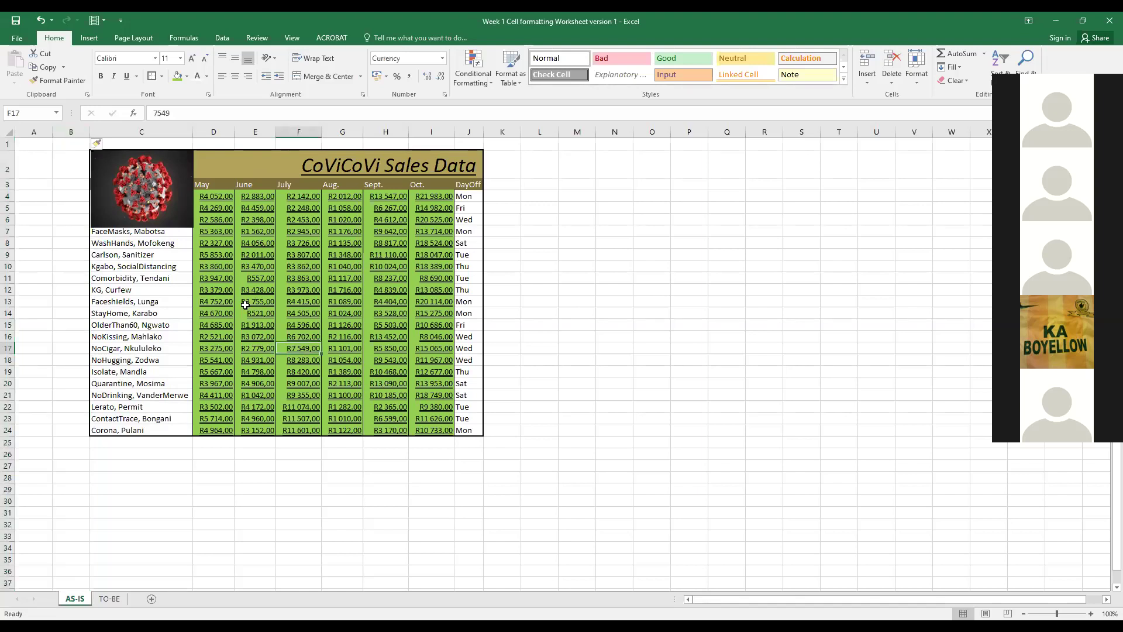
pyautogui.click(40, 20)
pyautogui.click(465, 489)
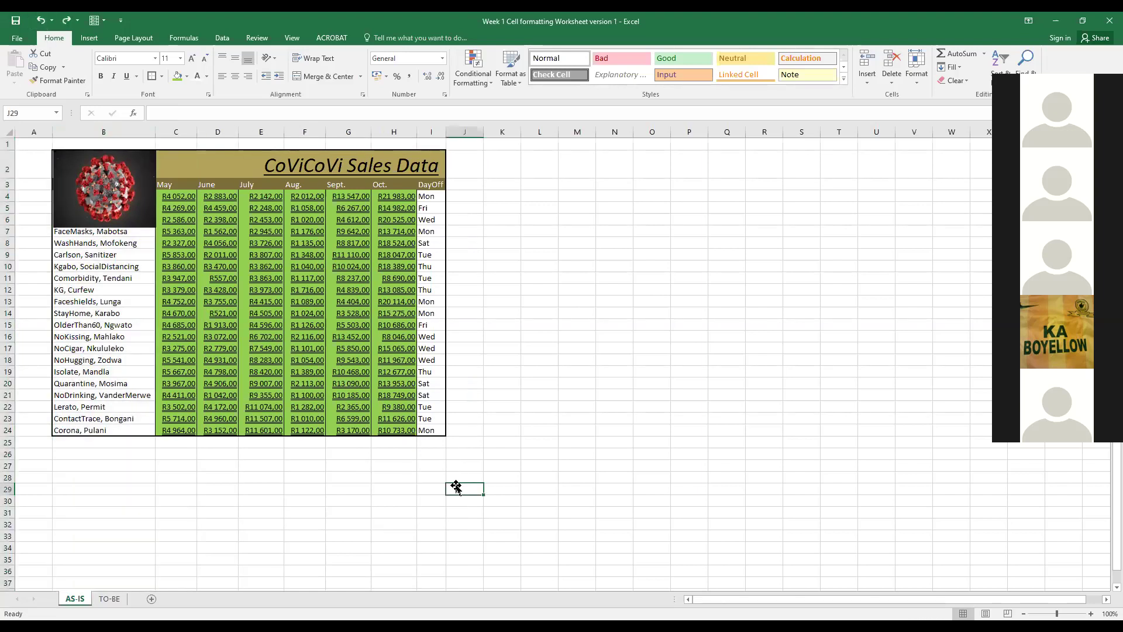
pyautogui.moveTo(438, 428); pyautogui.dragTo(110, 166)
pyautogui.rightClick(110, 166)
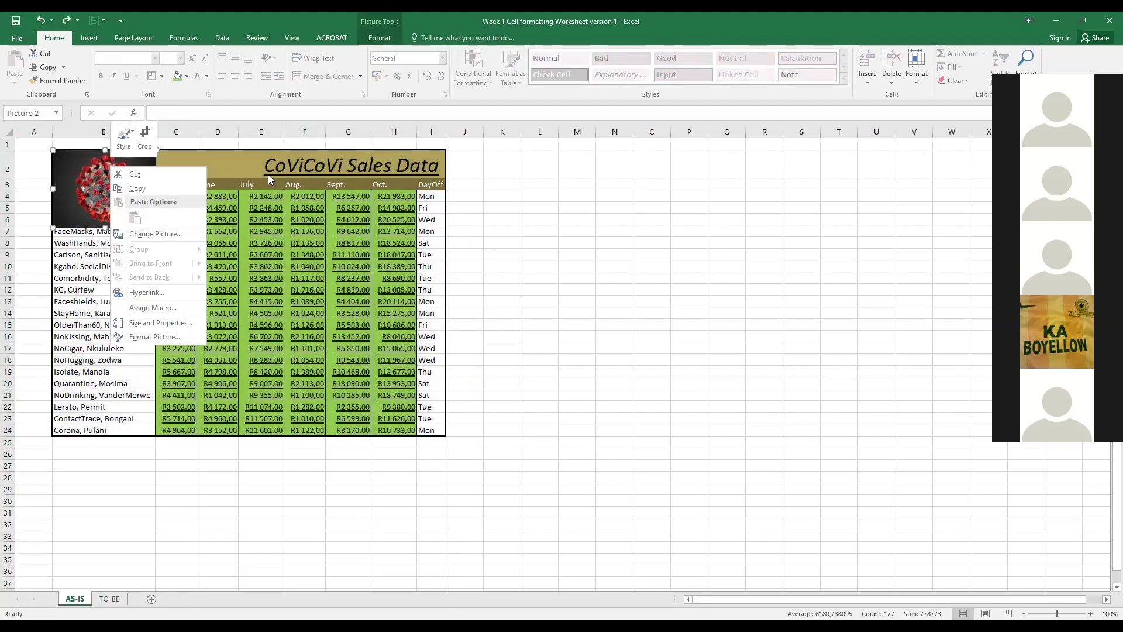
pyautogui.press('Escape')
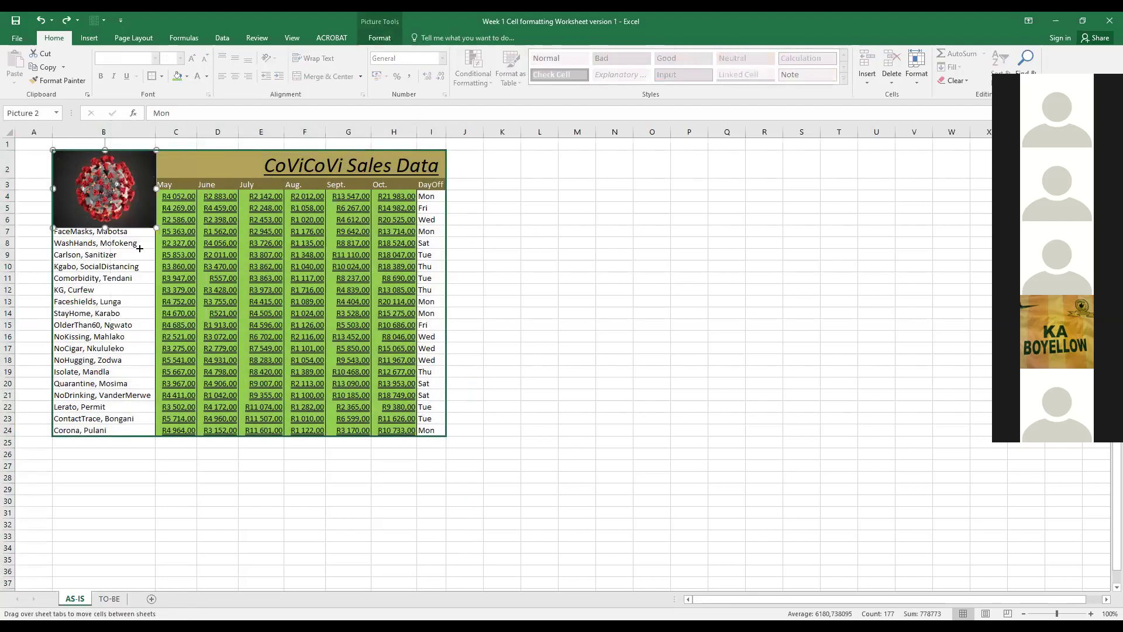
pyautogui.press('Escape')
pyautogui.click(437, 432)
pyautogui.click(502, 421)
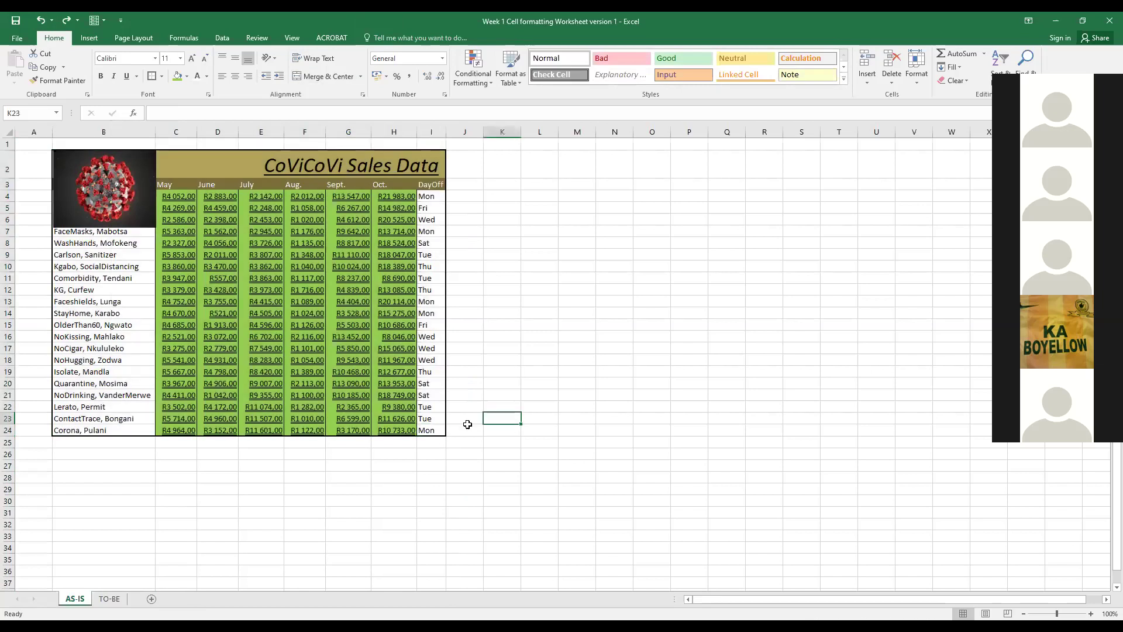
pyautogui.moveTo(438, 432); pyautogui.dragTo(87, 158)
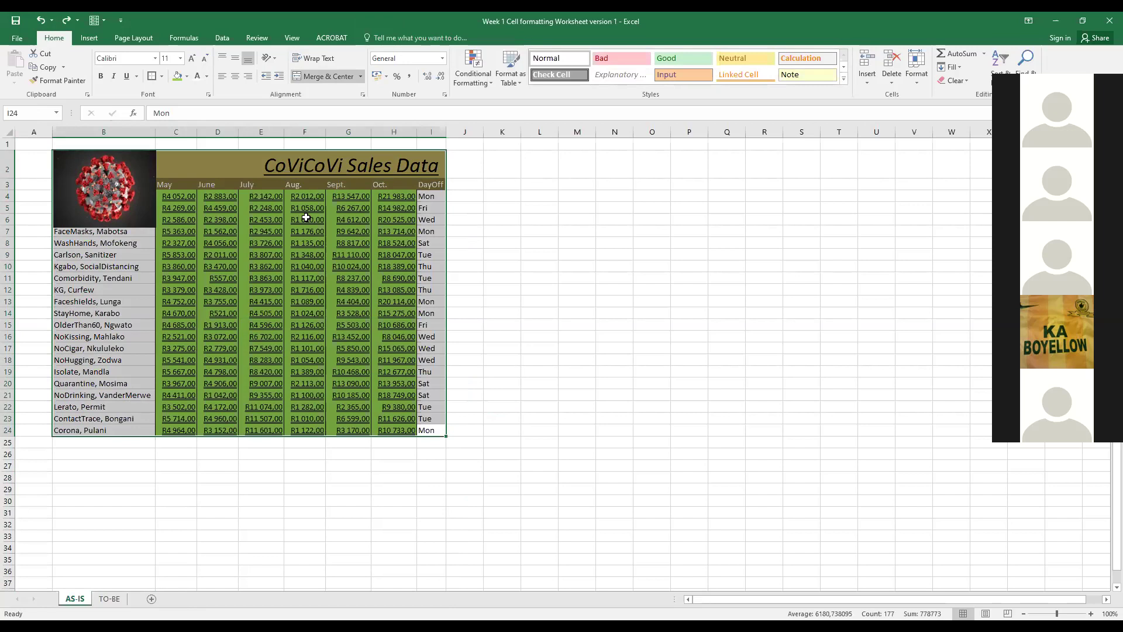
pyautogui.rightClick(306, 218)
pyautogui.click(324, 226)
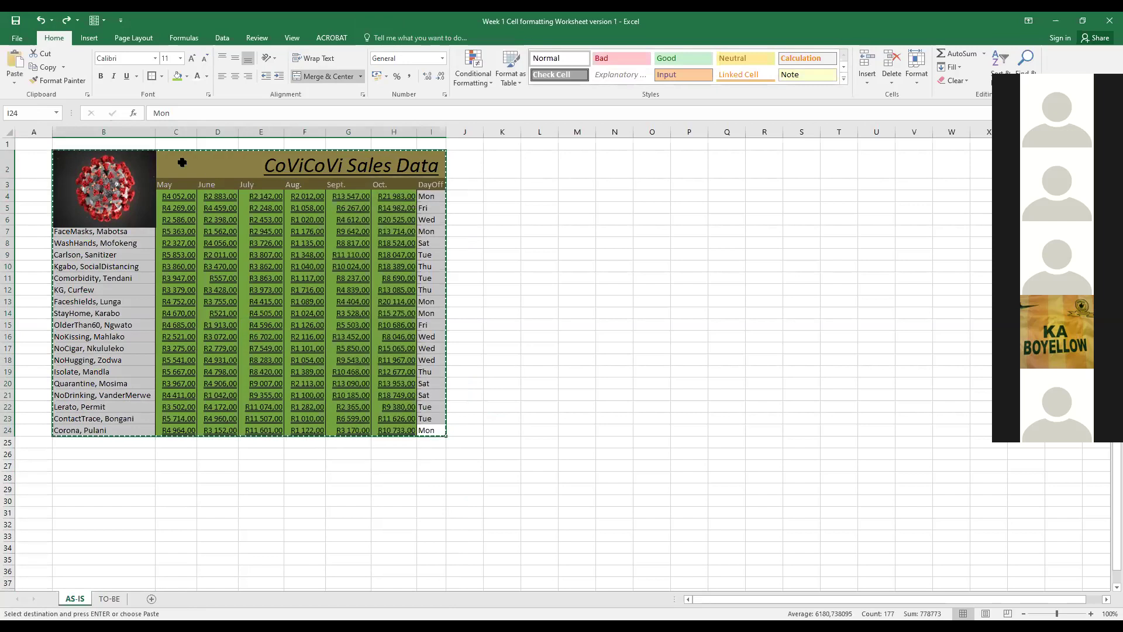
pyautogui.click(182, 163)
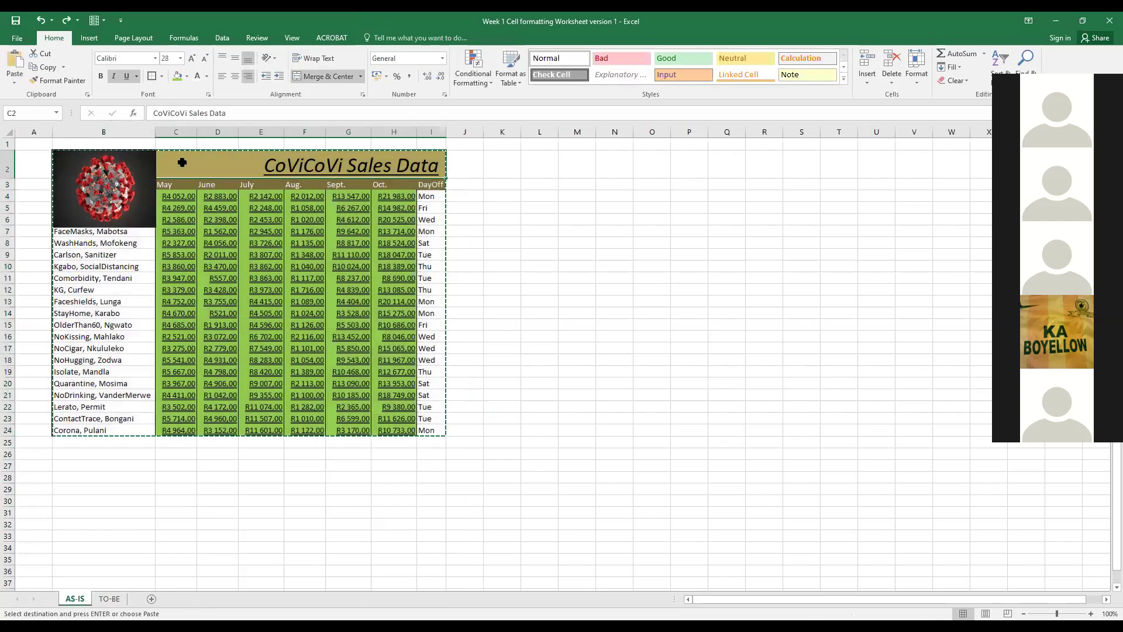
pyautogui.click(87, 133)
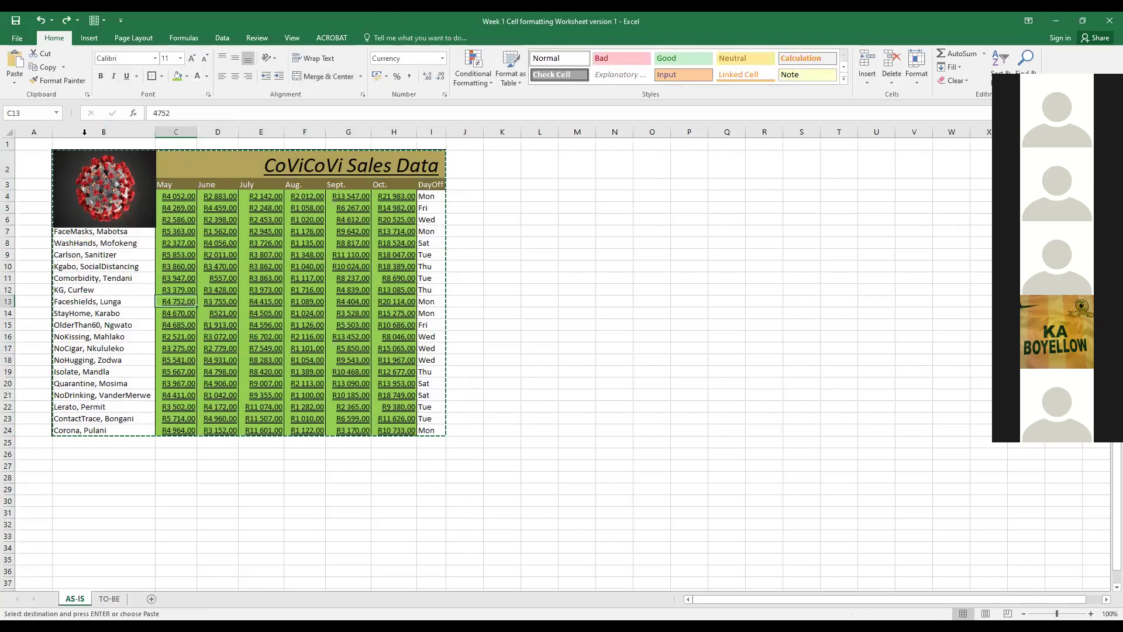
pyautogui.rightClick(84, 134)
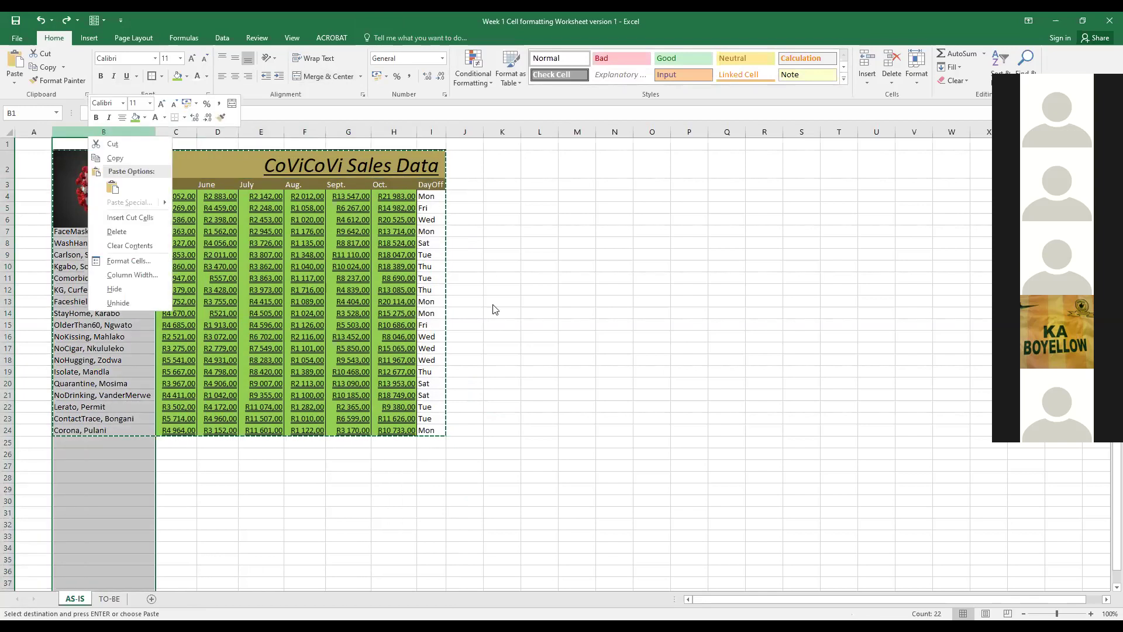
pyautogui.click(565, 276)
pyautogui.click(553, 263)
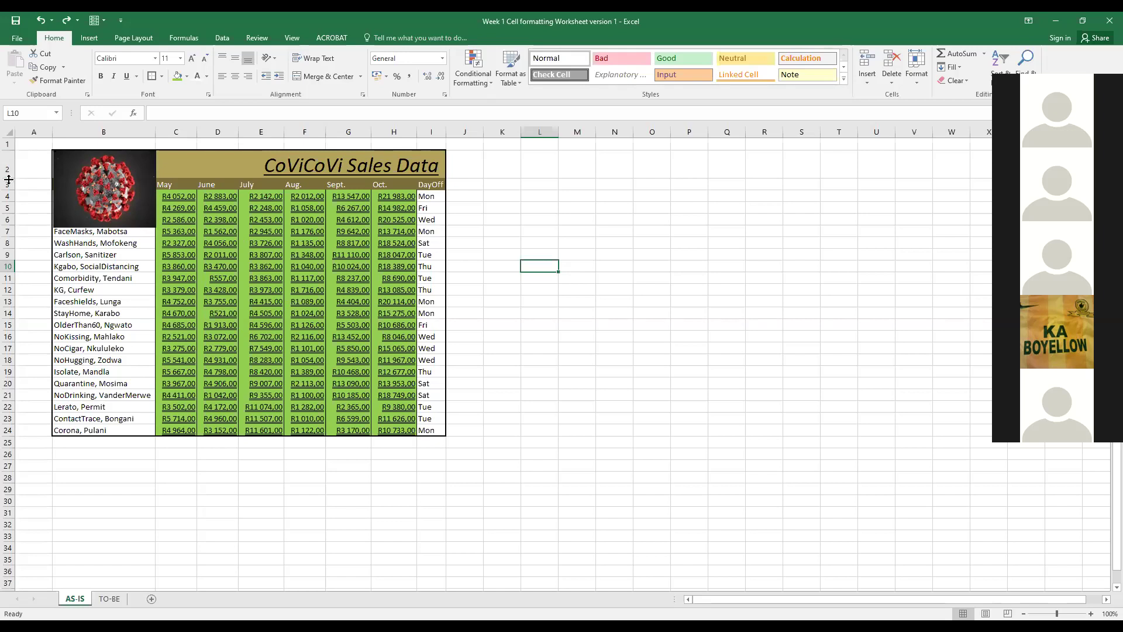
# Step: Increase row 2's height so the picture and title clear the first salespeople's rows
pyautogui.moveTo(8, 179); pyautogui.dragTo(9, 228)
pyautogui.click(82, 257)
pyautogui.click(487, 227)
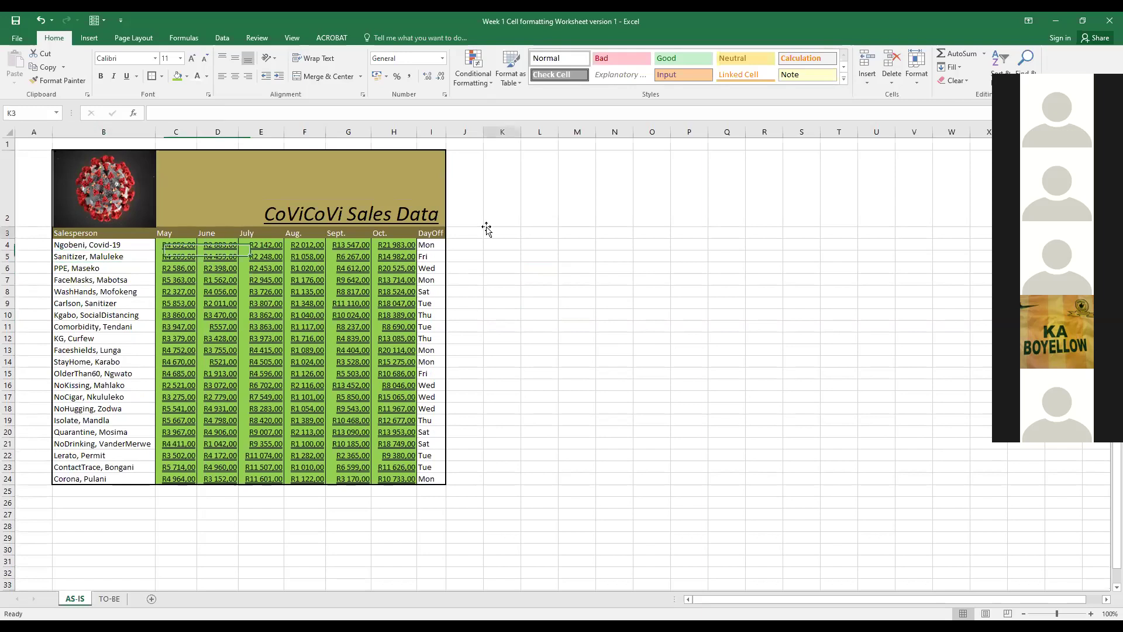
pyautogui.click(407, 213)
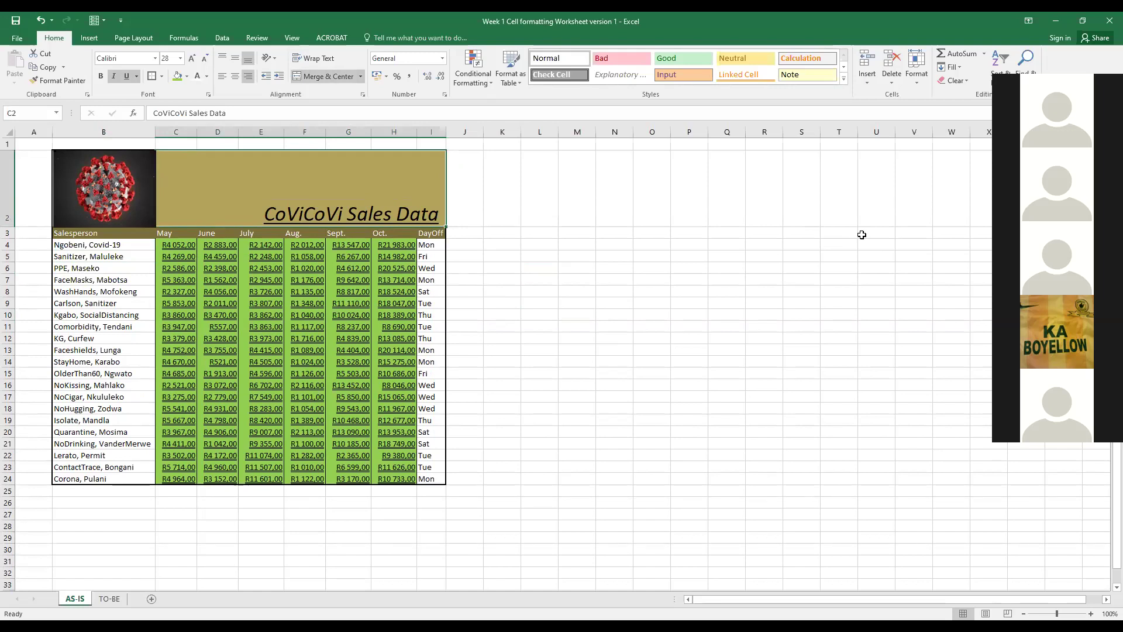
pyautogui.click(526, 303)
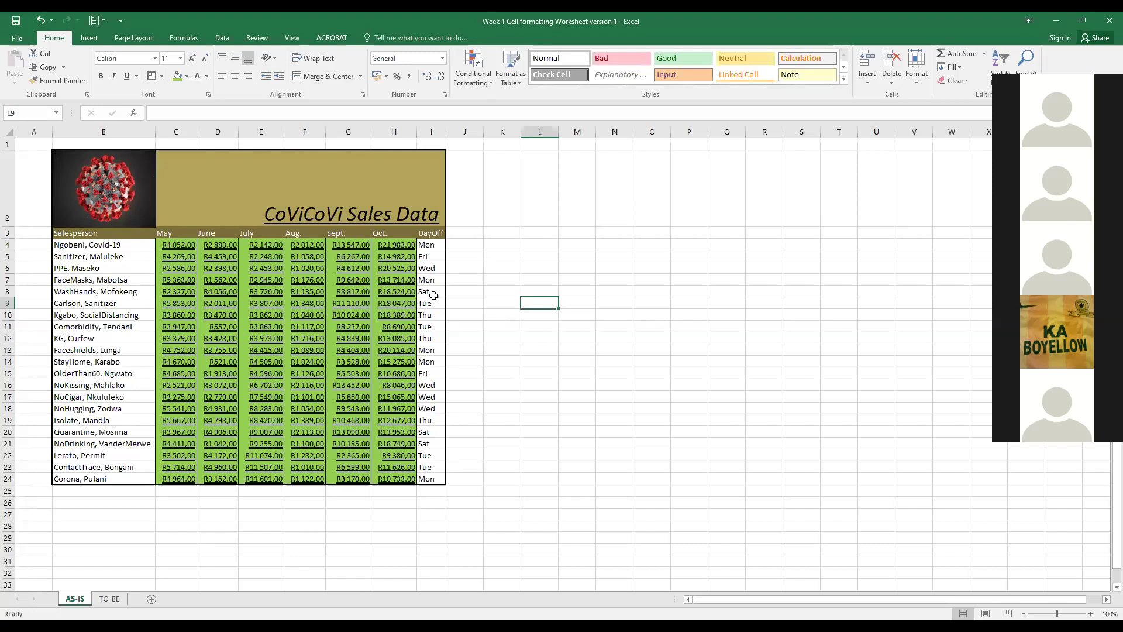
pyautogui.click(465, 259)
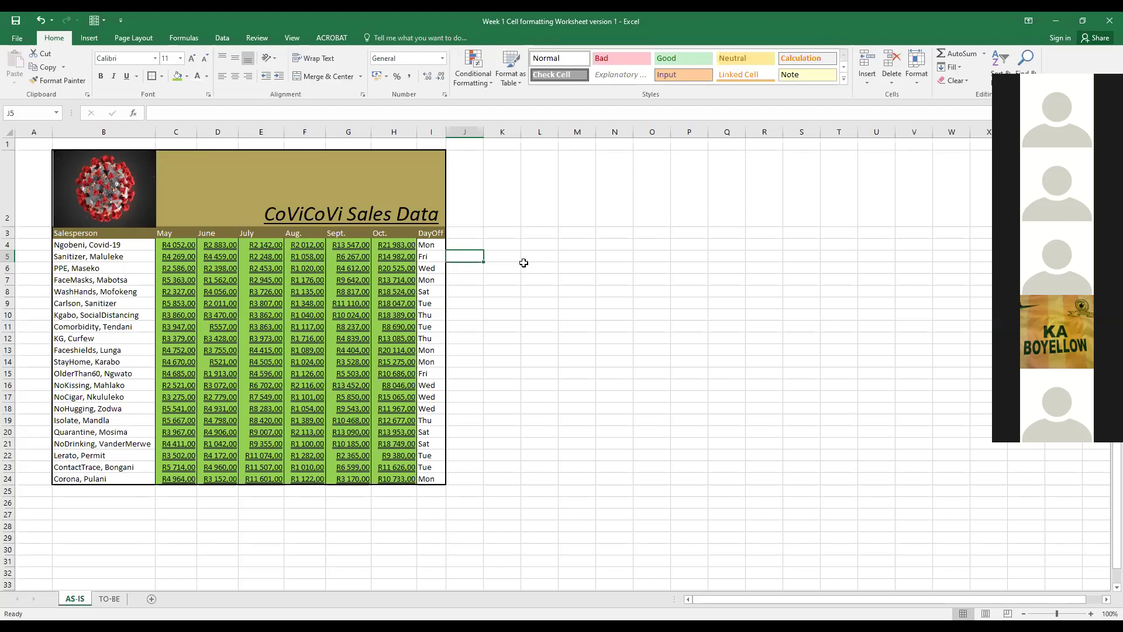
# Step: Change the fill of sales values C4:H24 from green to white
pyautogui.click(178, 244)
pyautogui.moveTo(317, 349); pyautogui.dragTo(397, 477)
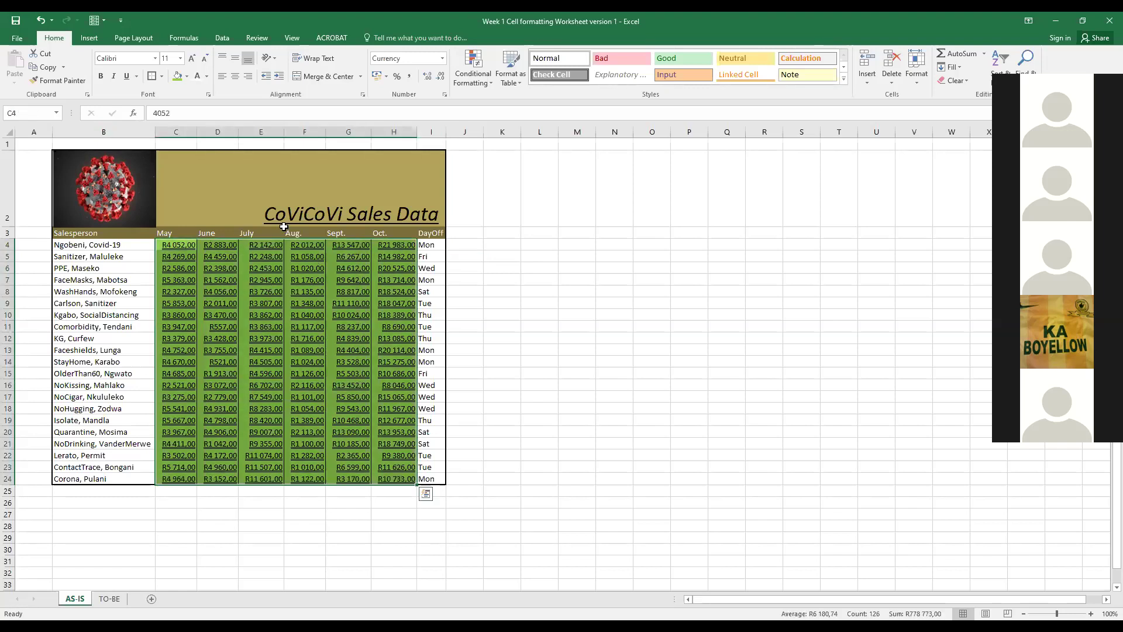
pyautogui.click(187, 77)
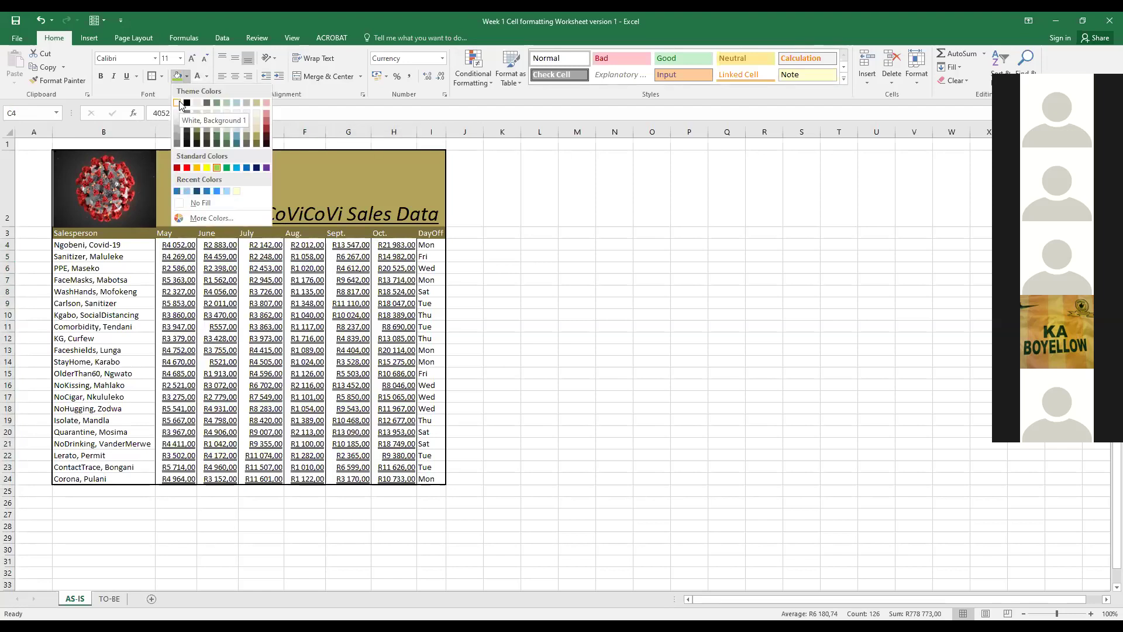
pyautogui.click(277, 315)
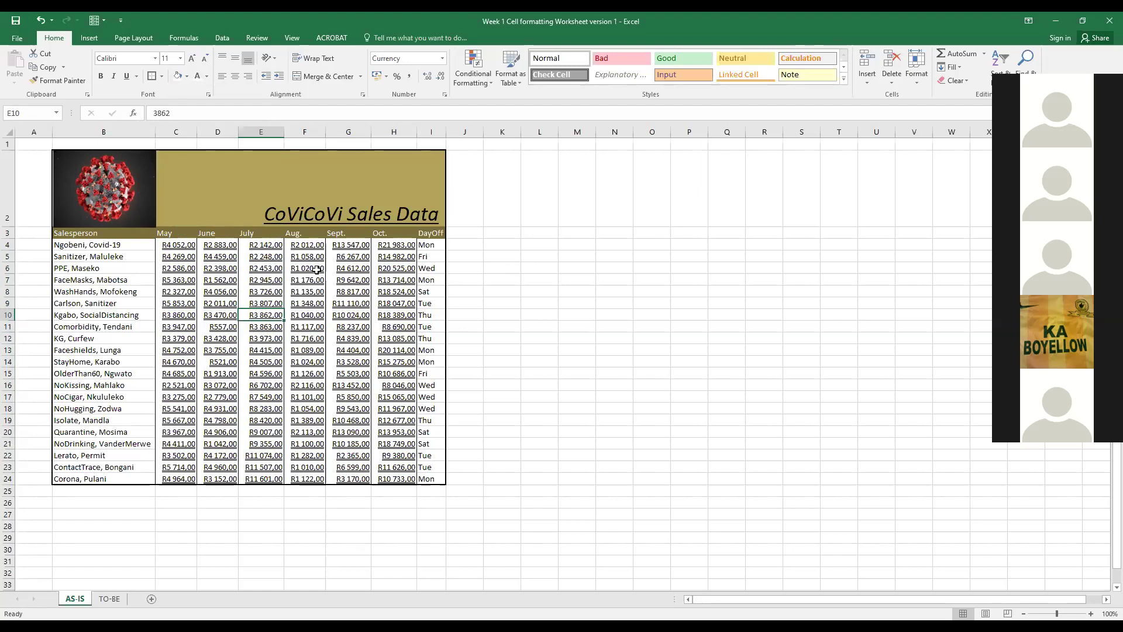
# Step: Enter 5200 in cell L3, then reselect the sales values C4:H24
pyautogui.click(543, 234)
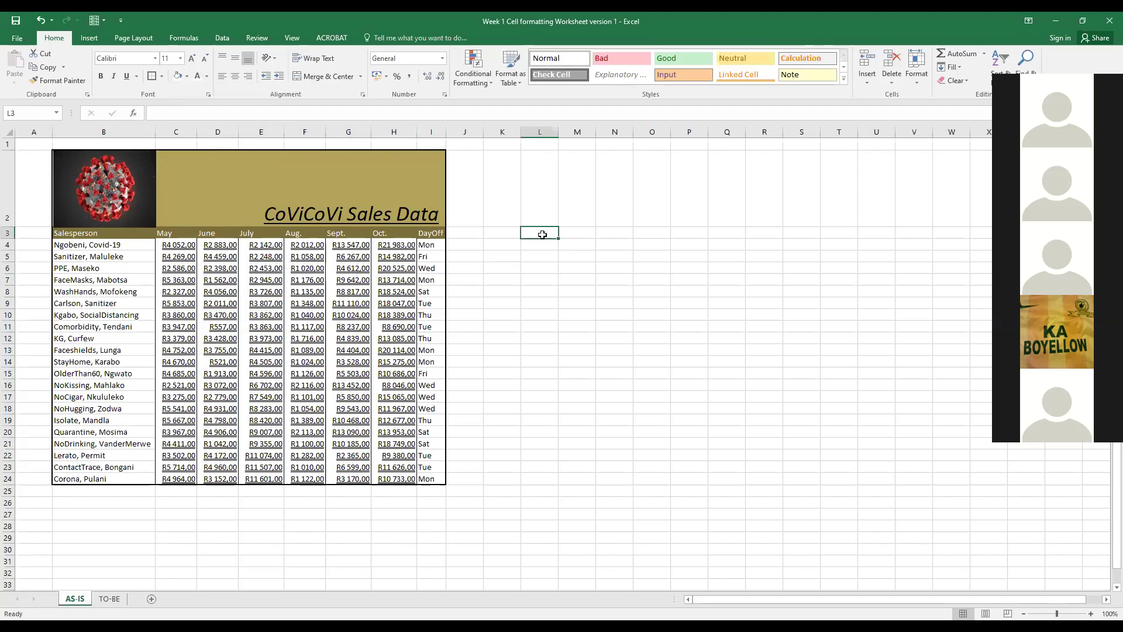
pyautogui.write('52000')
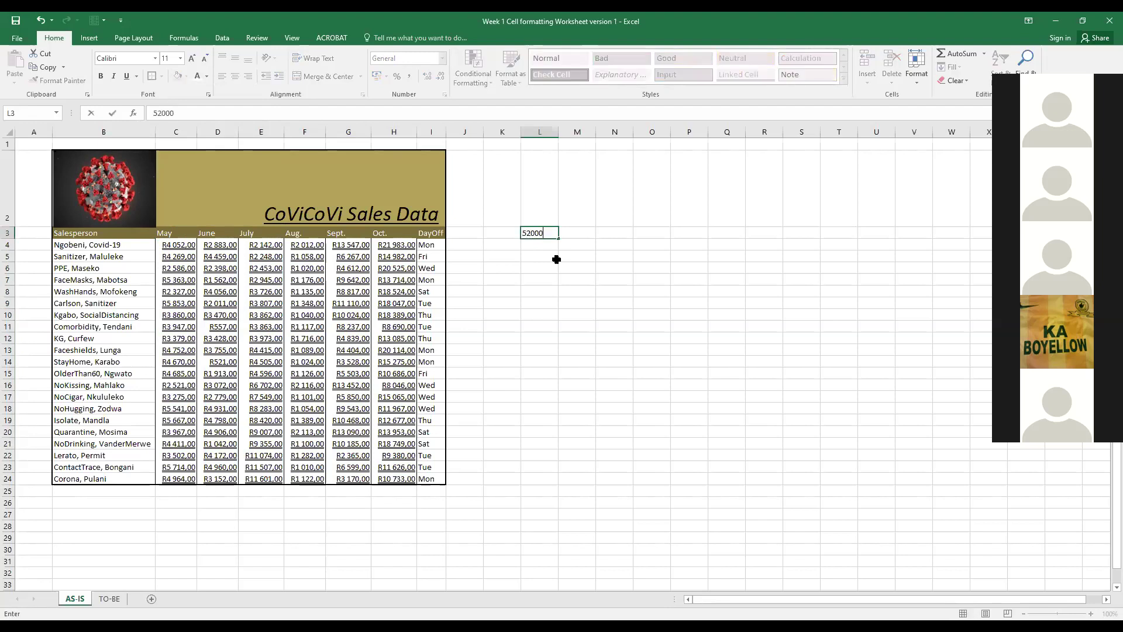
pyautogui.press('BackSpace')
pyautogui.click(555, 305)
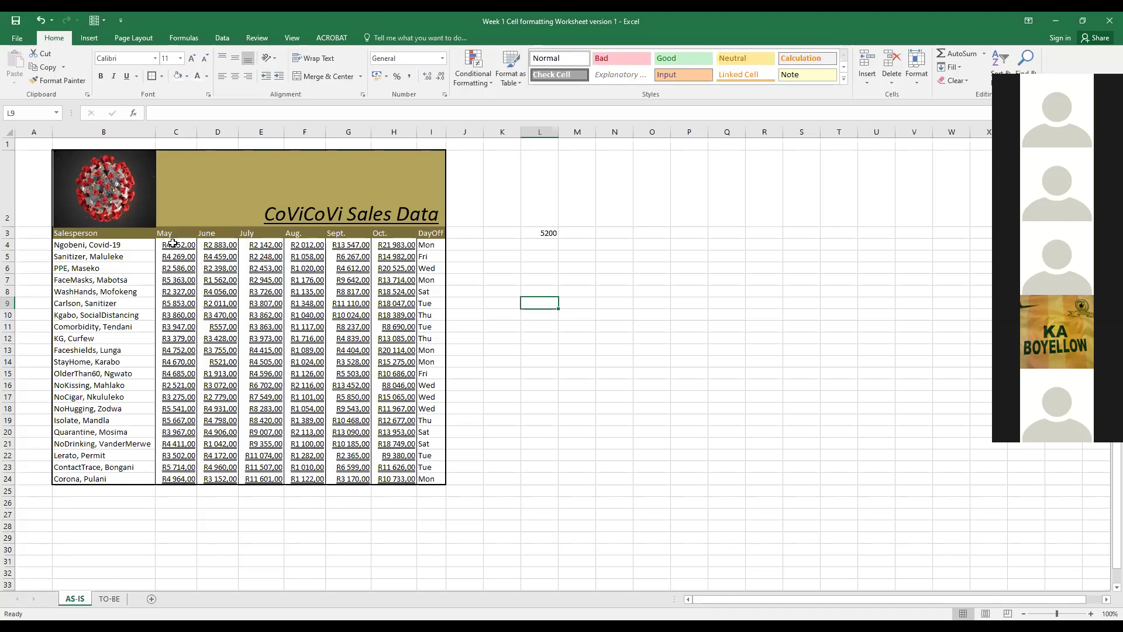
pyautogui.moveTo(172, 244); pyautogui.dragTo(402, 473)
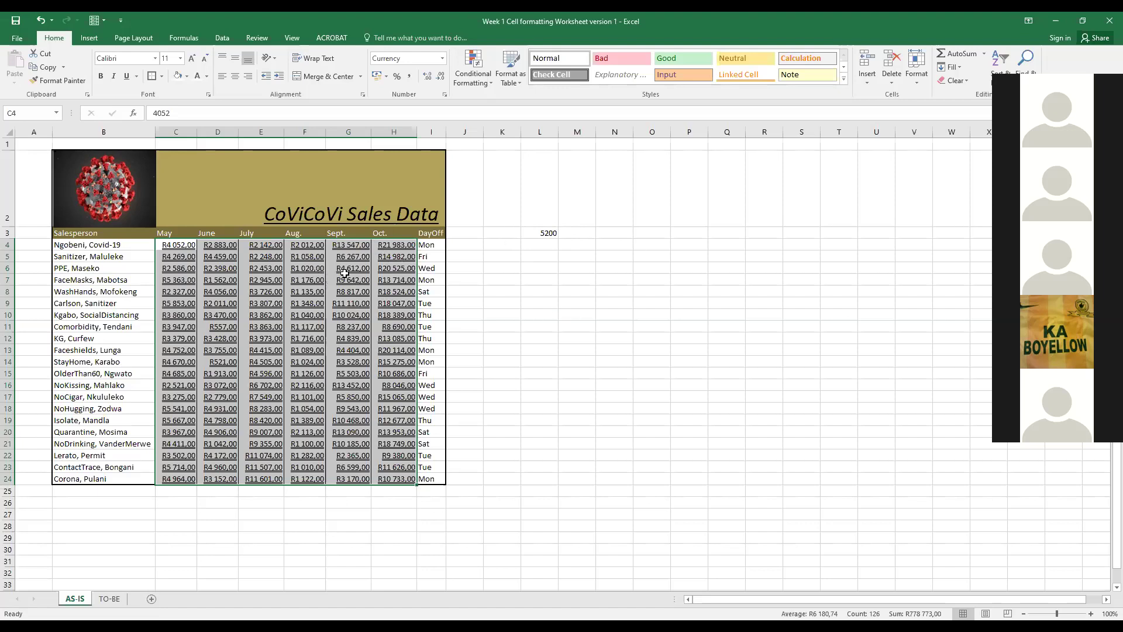
# Step: Show the Highlight Cells Rules options under Conditional Formatting
pyautogui.click(493, 82)
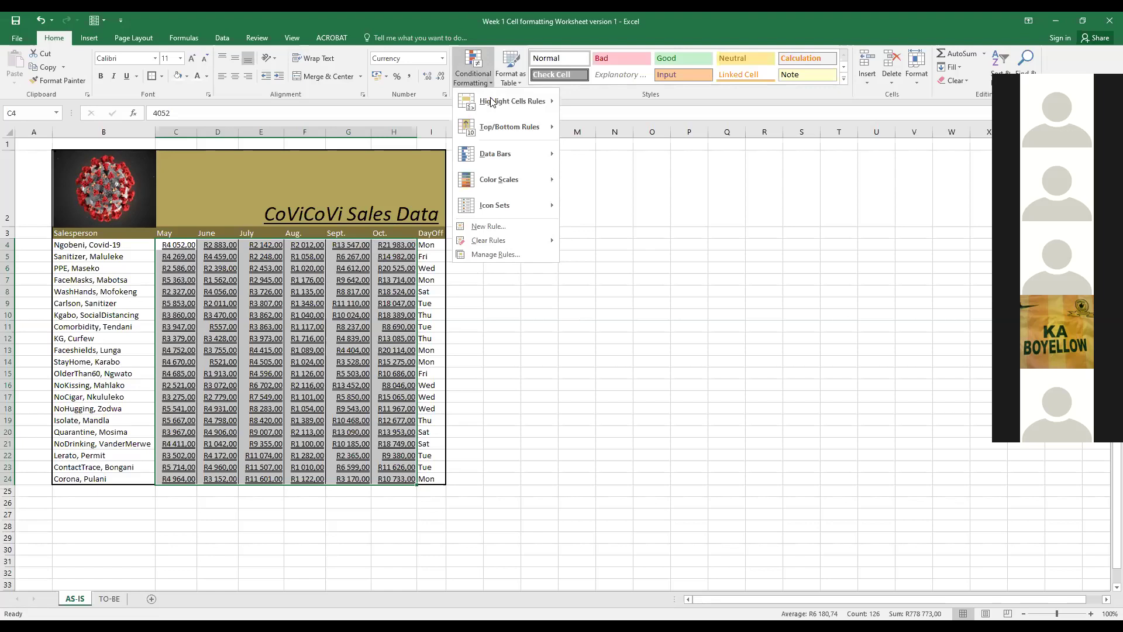
pyautogui.moveTo(486, 101)
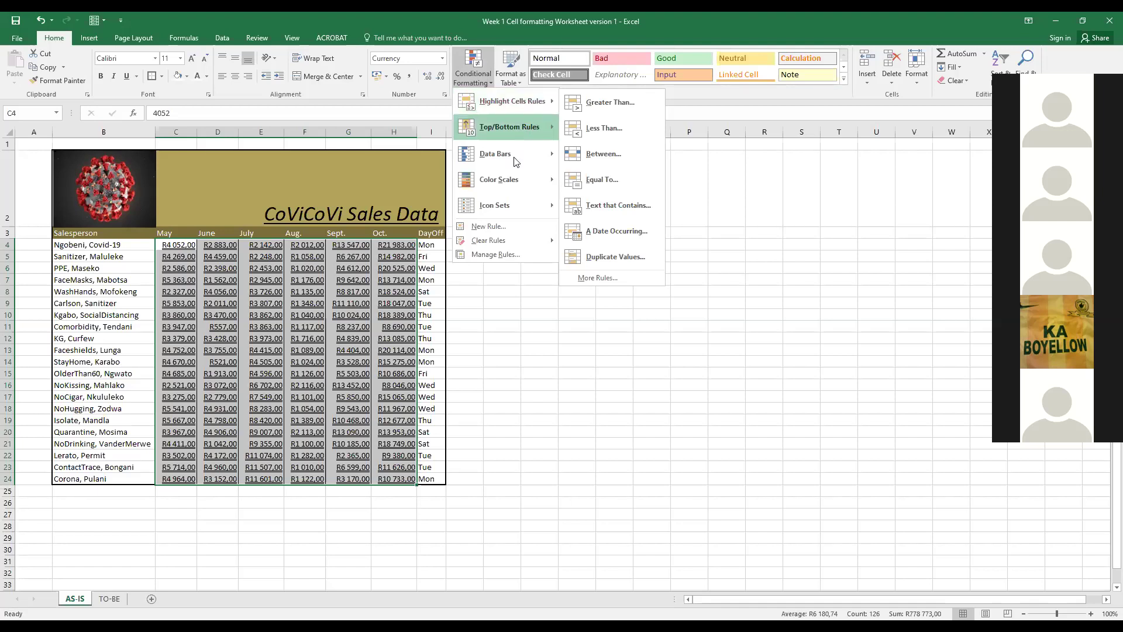
# Step: Drag the virus picture down over the sales data around C6:E12
pyautogui.click(507, 302)
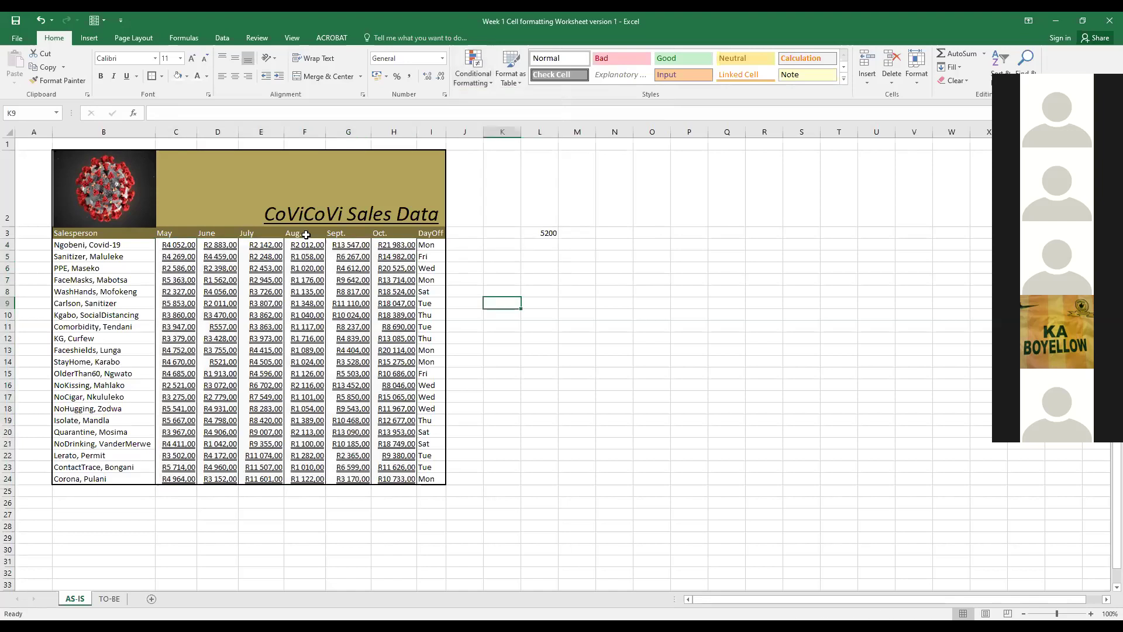
pyautogui.click(120, 195)
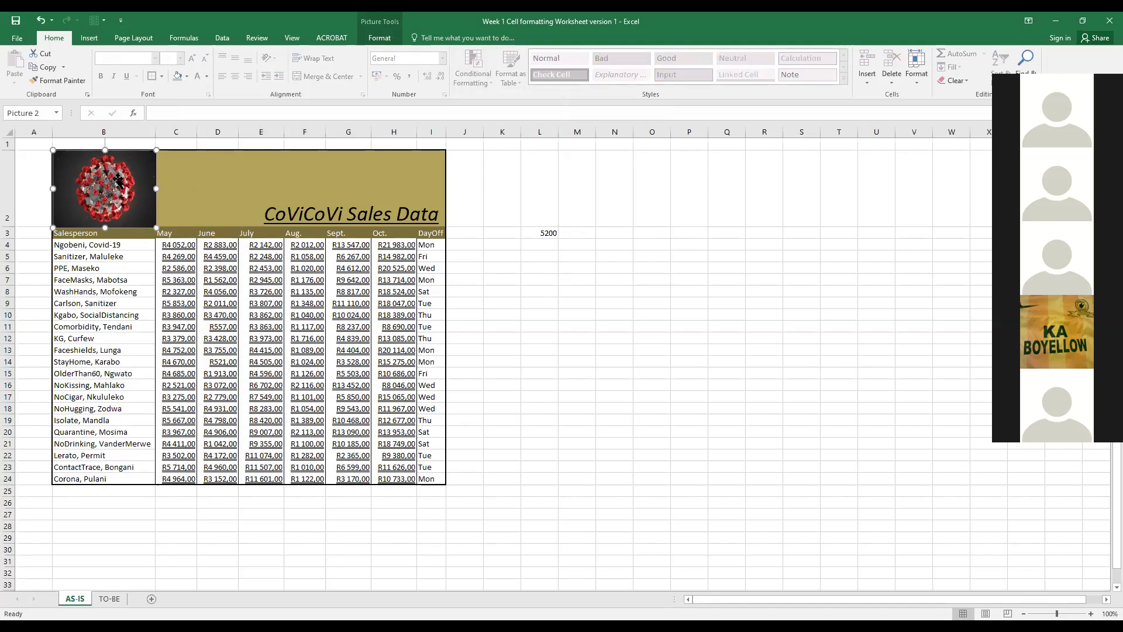
pyautogui.moveTo(118, 178)
pyautogui.mouseDown()
pyautogui.moveTo(170, 182)
pyautogui.moveTo(139, 228)
pyautogui.moveTo(264, 351)
pyautogui.moveTo(270, 372)
pyautogui.moveTo(351, 301)
pyautogui.moveTo(255, 242)
pyautogui.moveTo(205, 304)
pyautogui.moveTo(201, 207)
pyautogui.moveTo(132, 176)
pyautogui.moveTo(146, 182)
pyautogui.moveTo(115, 180)
pyautogui.mouseUp()
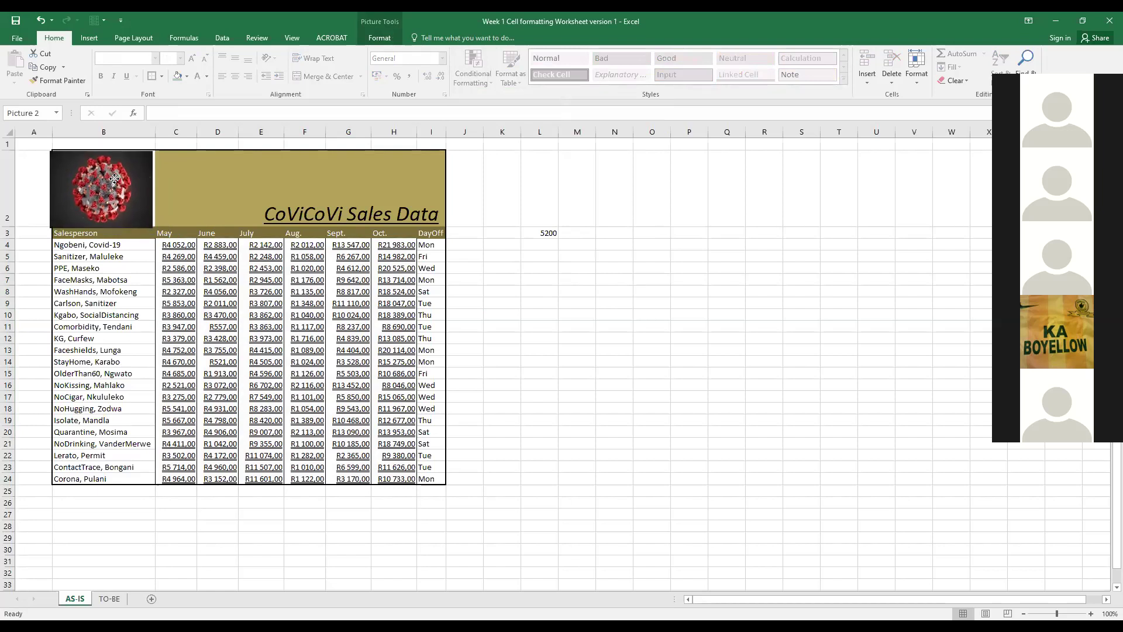
pyautogui.moveTo(114, 179); pyautogui.dragTo(115, 182)
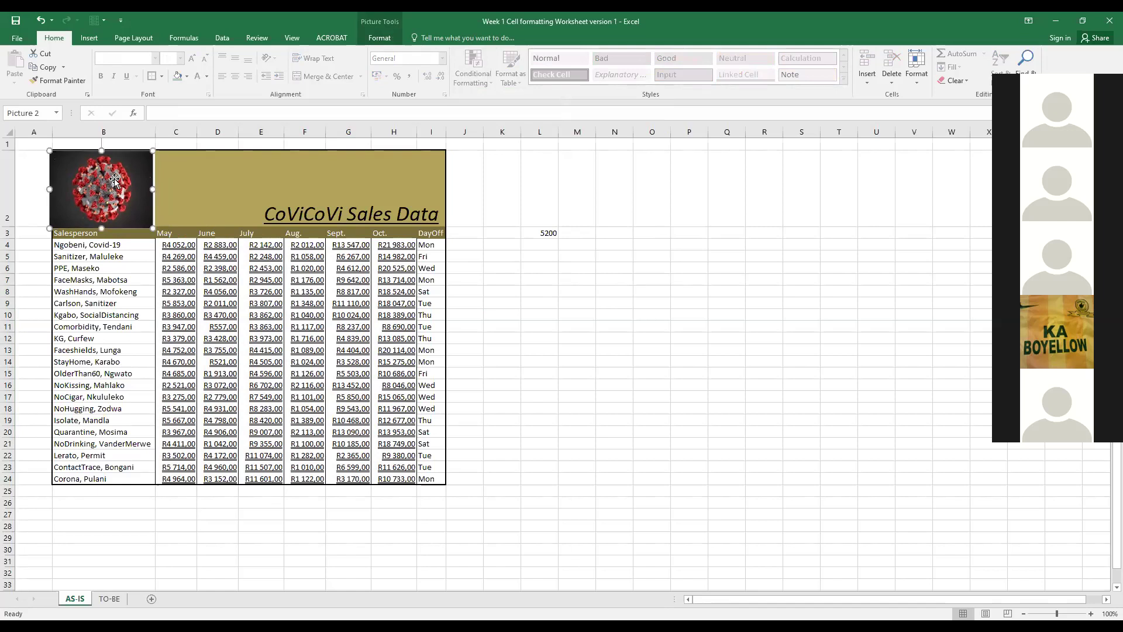
pyautogui.moveTo(114, 181)
pyautogui.mouseDown()
pyautogui.moveTo(248, 308)
pyautogui.moveTo(178, 227)
pyautogui.moveTo(304, 275)
pyautogui.moveTo(195, 304)
pyautogui.moveTo(193, 193)
pyautogui.moveTo(100, 257)
pyautogui.moveTo(64, 176)
pyautogui.moveTo(133, 190)
pyautogui.moveTo(117, 177)
pyautogui.moveTo(232, 180)
pyautogui.moveTo(119, 178)
pyautogui.mouseUp()
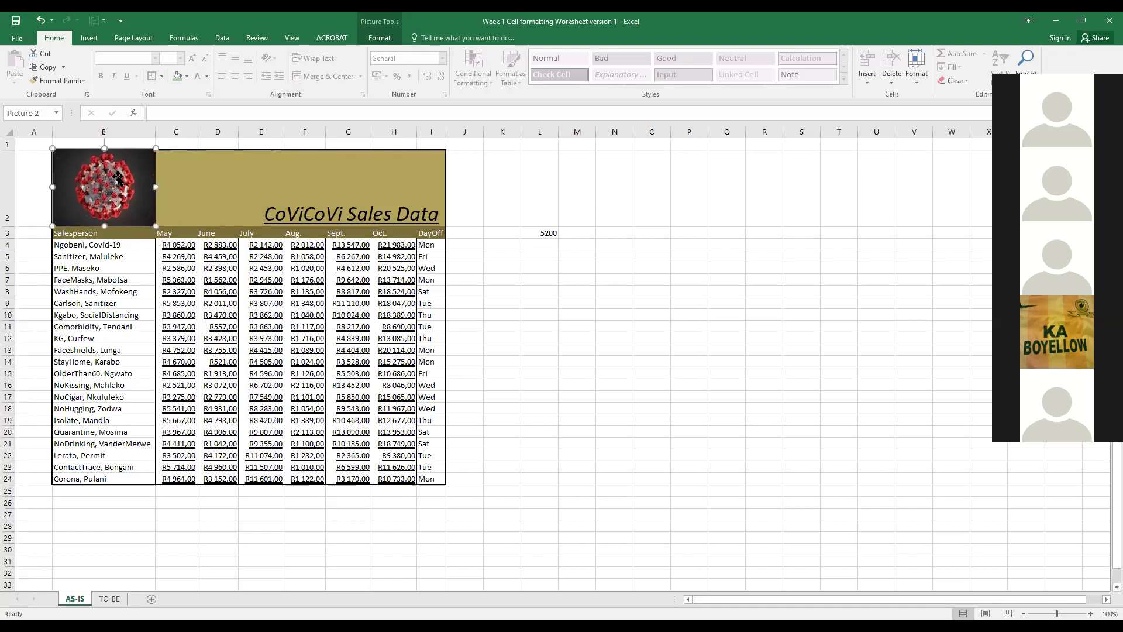
pyautogui.moveTo(119, 178); pyautogui.dragTo(125, 279)
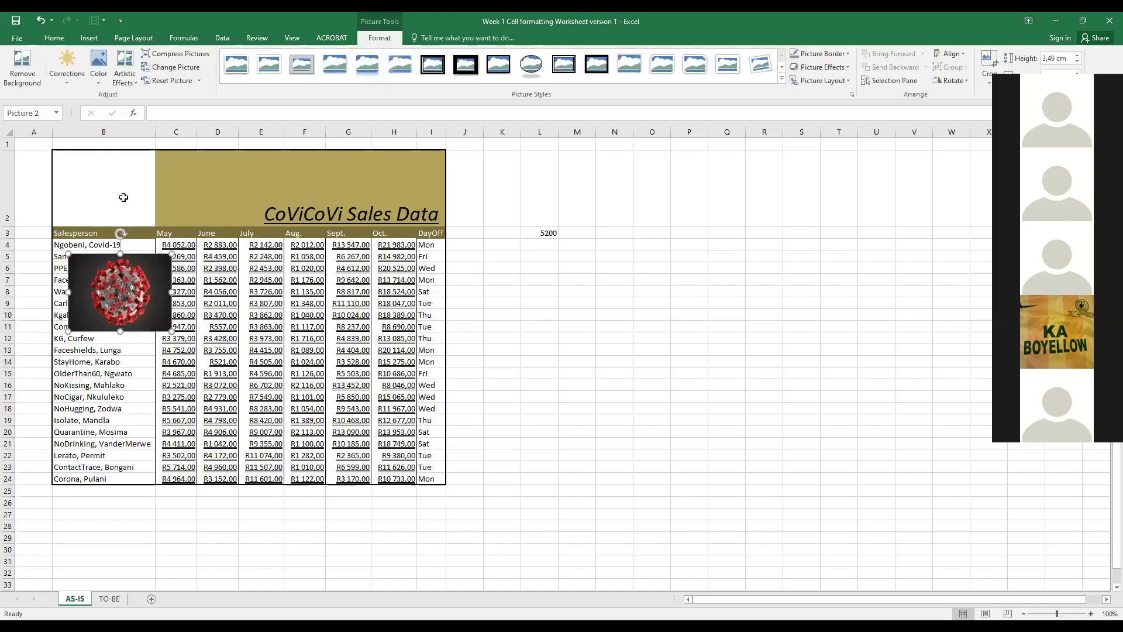
# Step: Place the virus picture in the empty title cells B1:B2 and deselect it
pyautogui.click(564, 298)
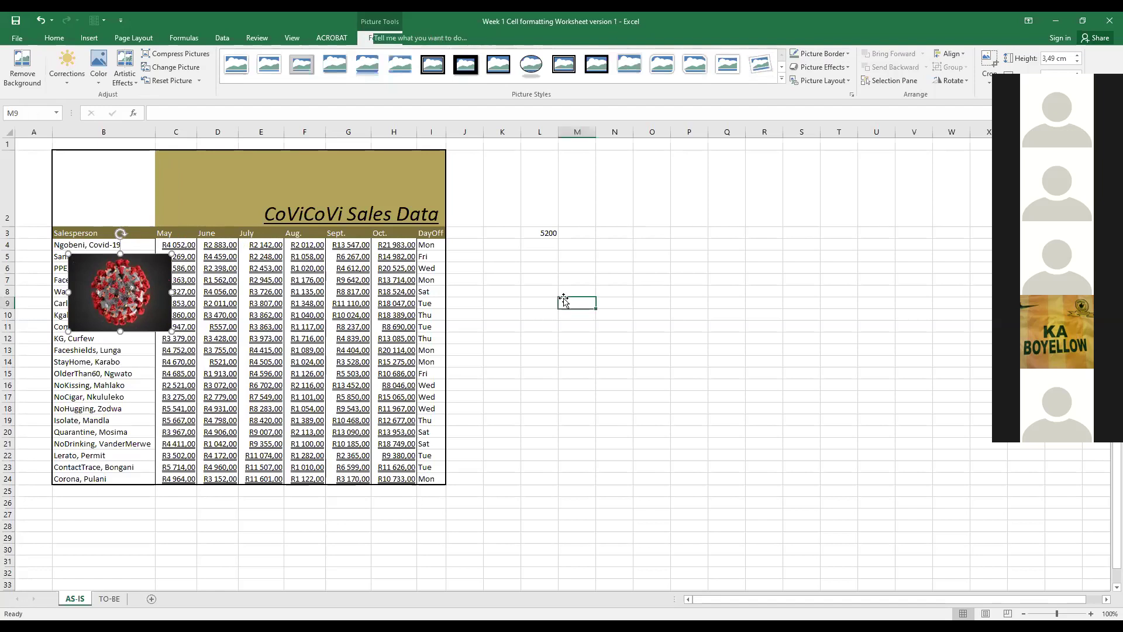
pyautogui.click(115, 302)
pyautogui.moveTo(115, 302); pyautogui.dragTo(97, 195)
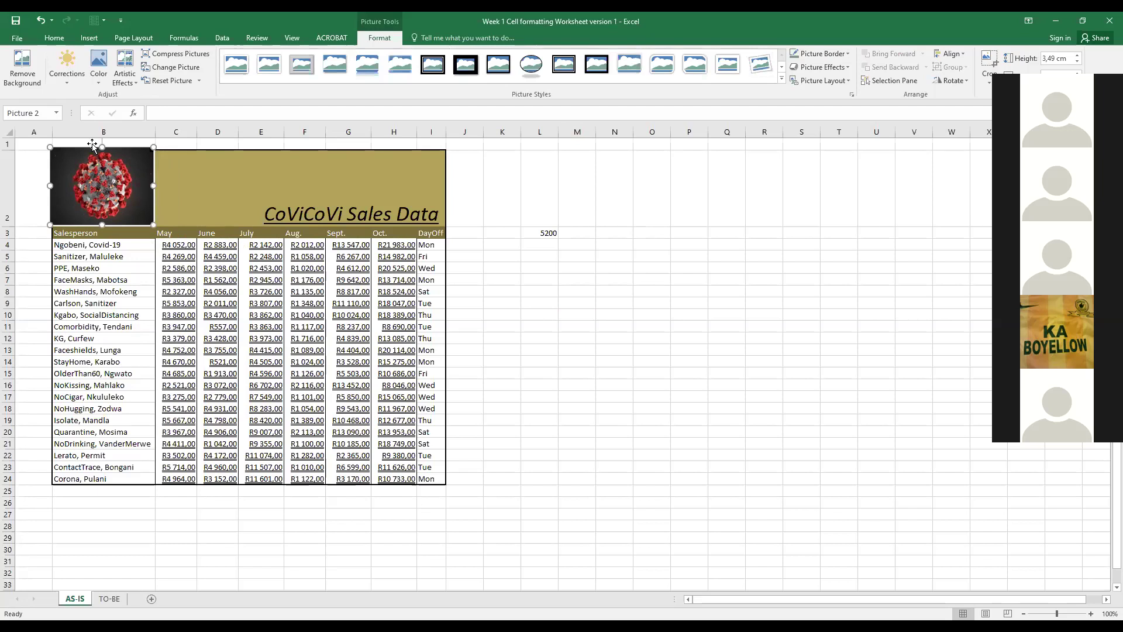
pyautogui.click(56, 39)
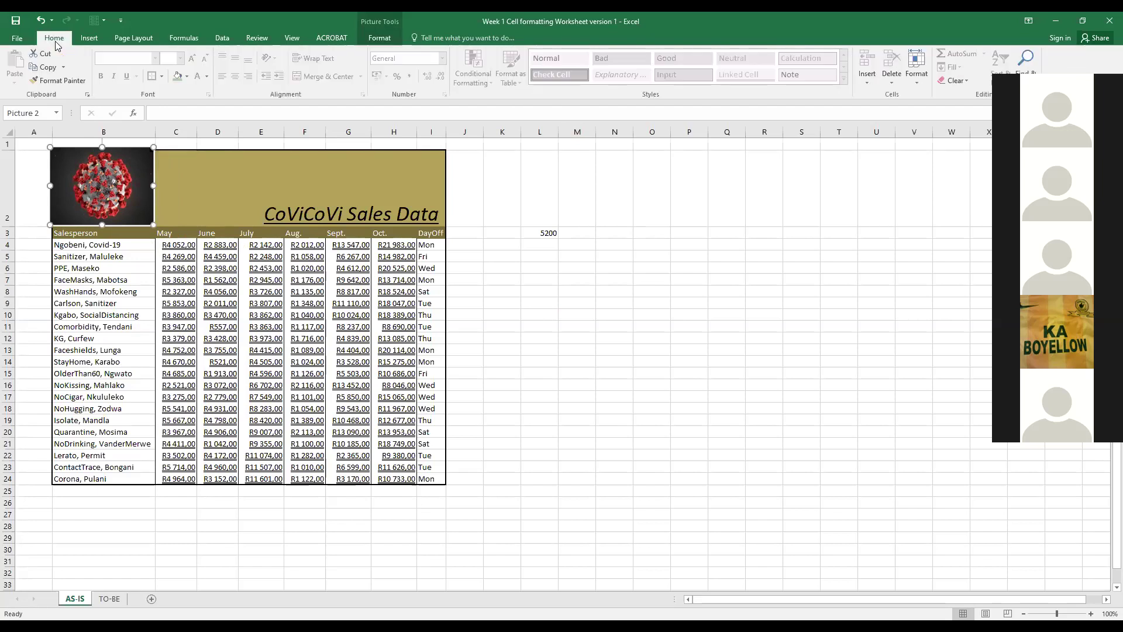
pyautogui.click(345, 338)
pyautogui.click(537, 362)
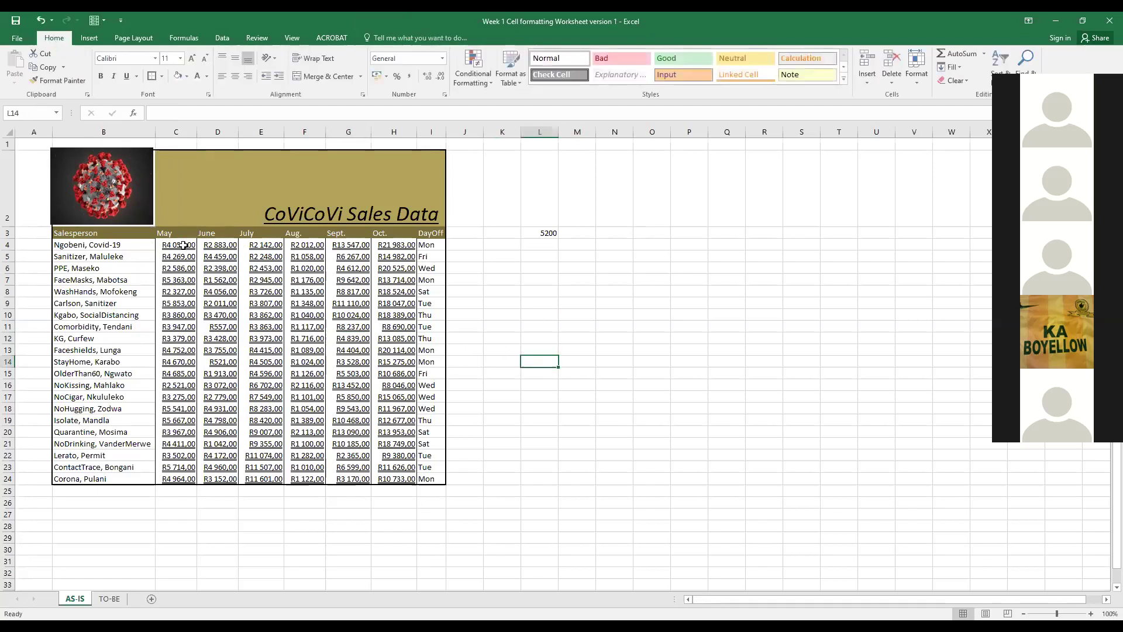
# Step: Start a Greater Than 5200 rule on C4:H23, cancel it, and switch to the TO-BE sheet
pyautogui.moveTo(182, 245); pyautogui.dragTo(391, 479)
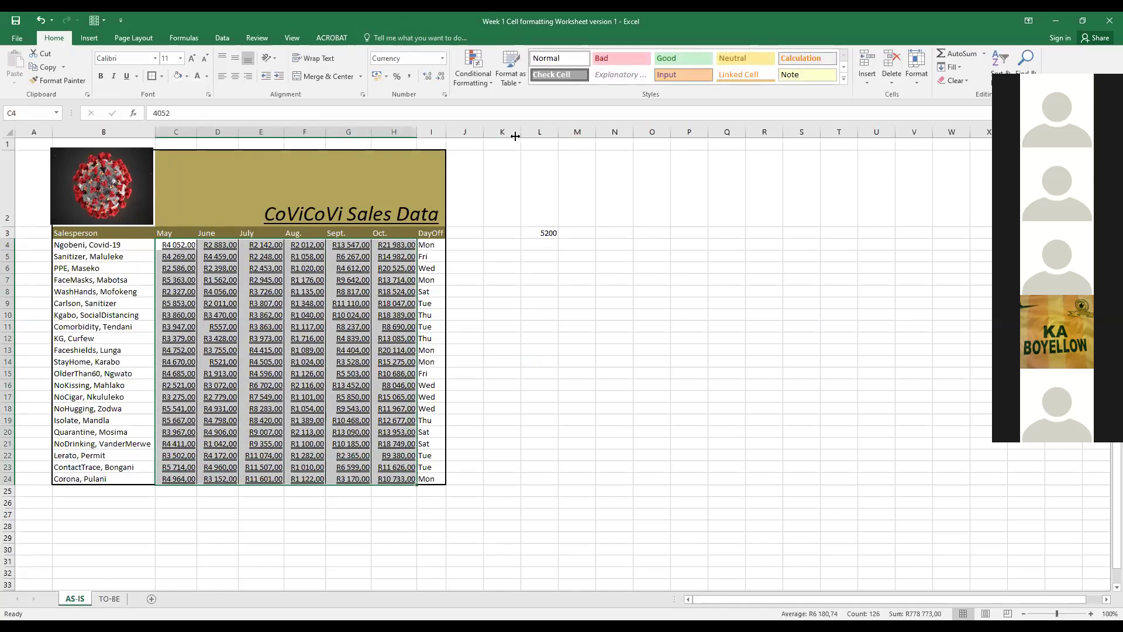
pyautogui.click(493, 84)
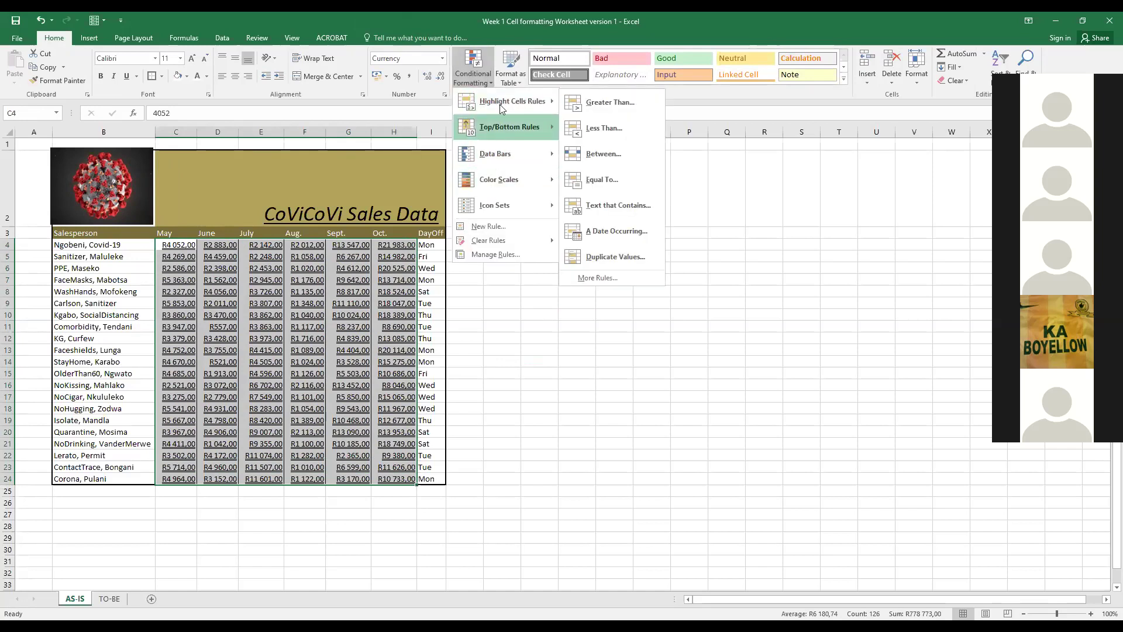
pyautogui.click(599, 102)
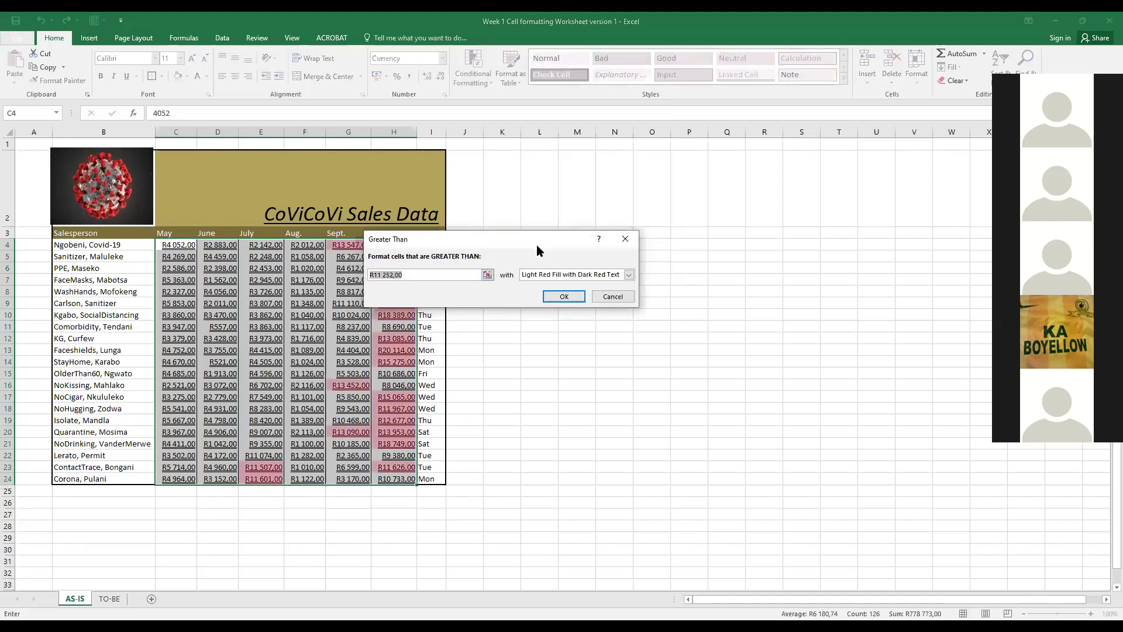
pyautogui.moveTo(539, 246); pyautogui.dragTo(541, 122)
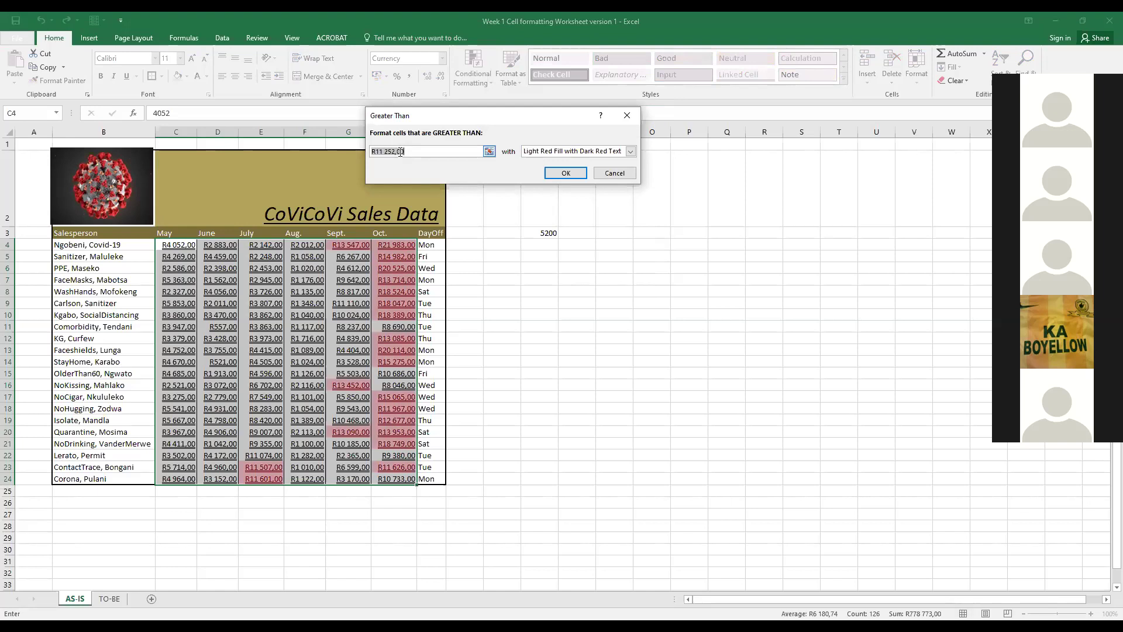
pyautogui.write('5200')
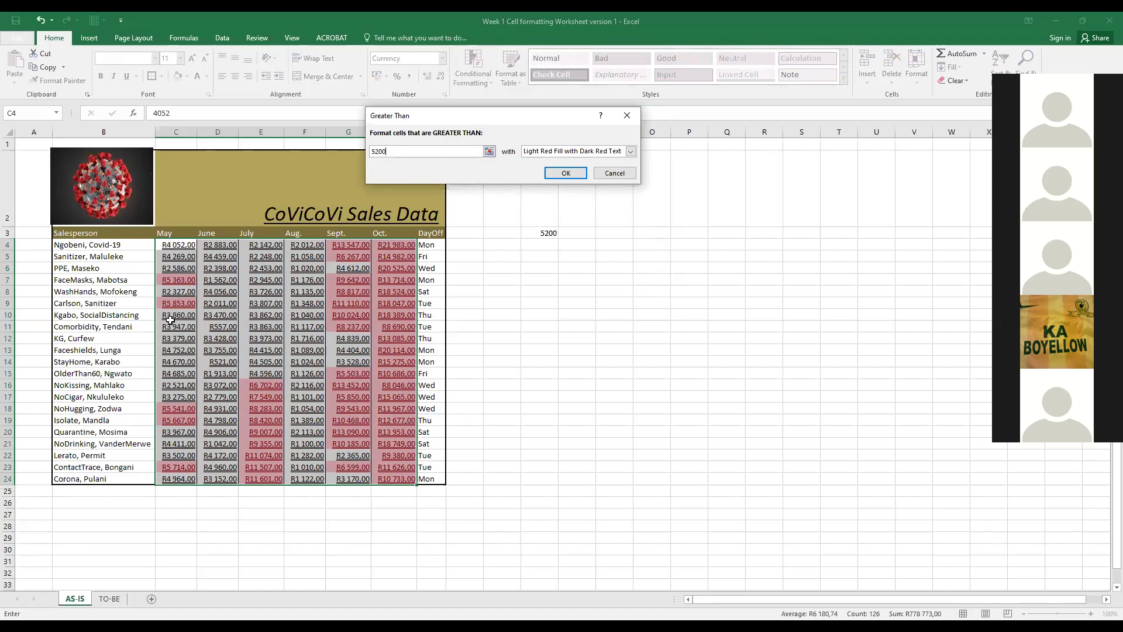
pyautogui.click(631, 152)
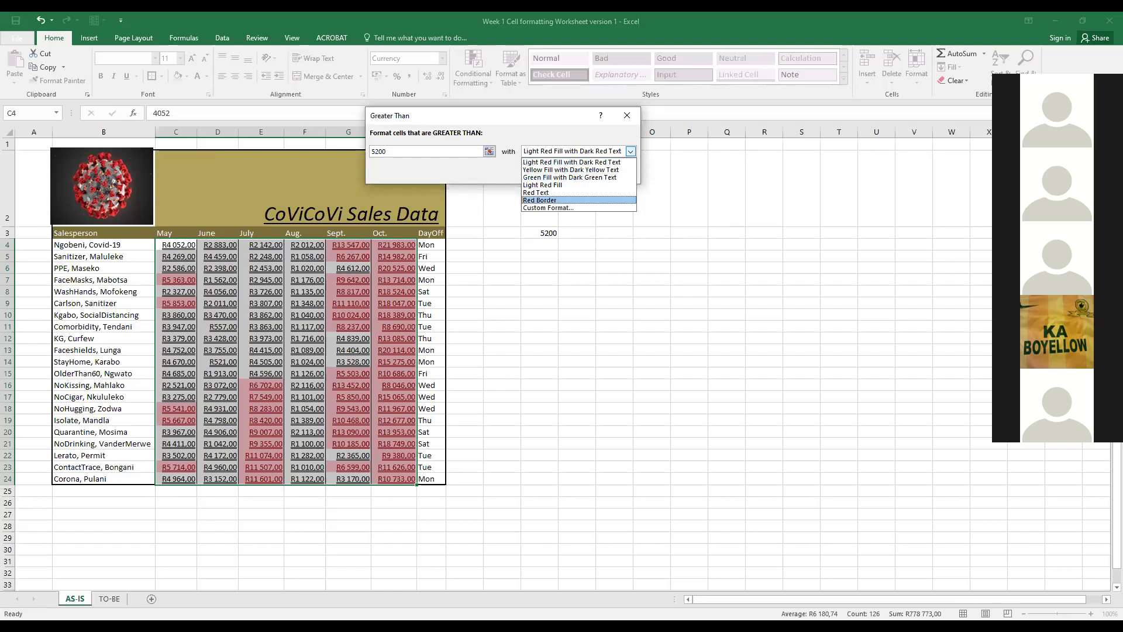
pyautogui.press('Escape')
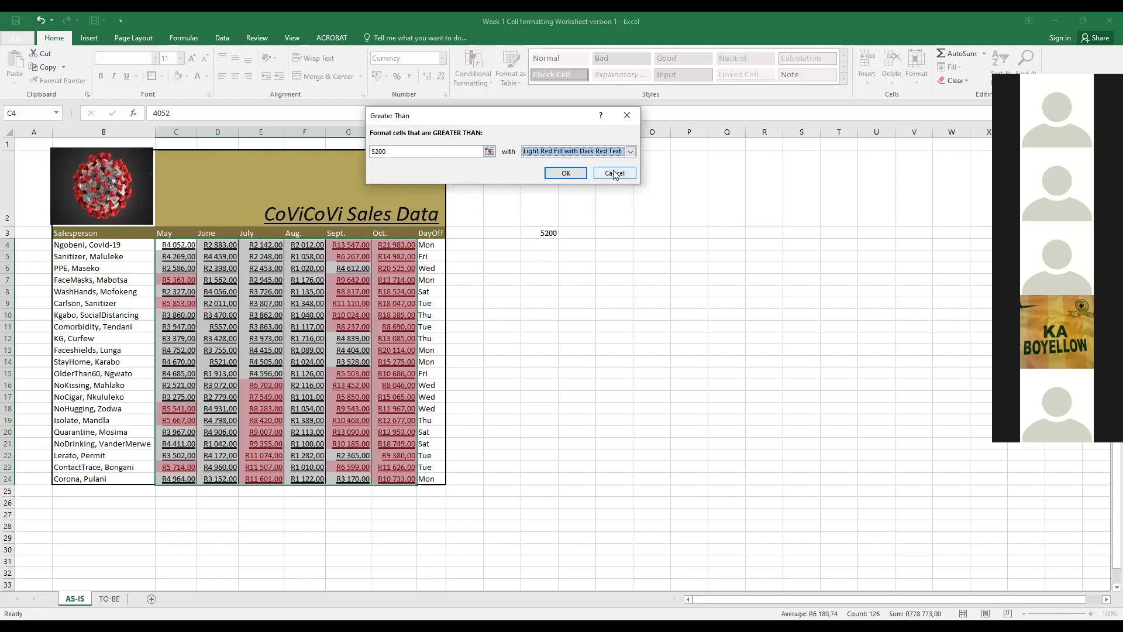
pyautogui.press('Escape')
pyautogui.click(109, 599)
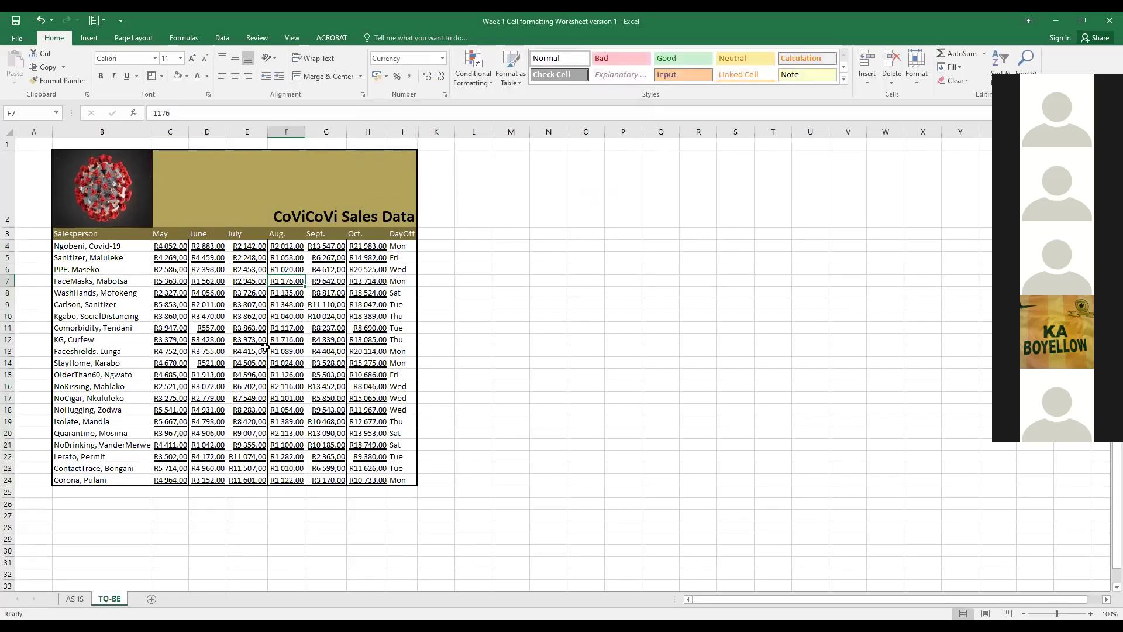
# Step: Unhide column J on the TO-BE sheet and select the sales values from C4
pyautogui.doubleClick(419, 132)
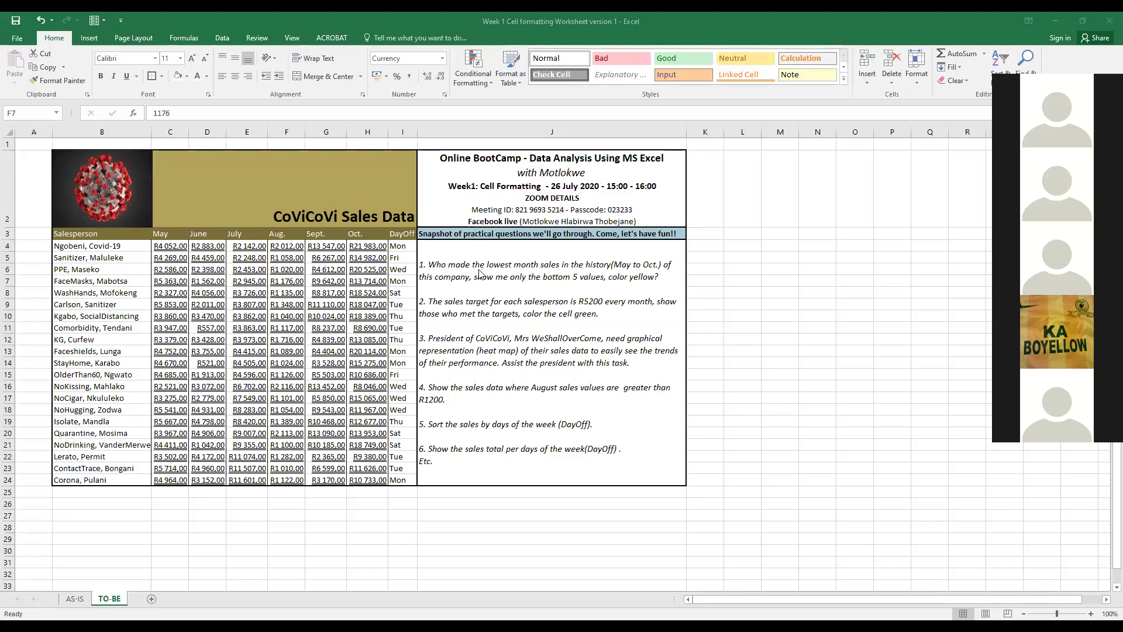
pyautogui.moveTo(164, 246); pyautogui.dragTo(369, 482)
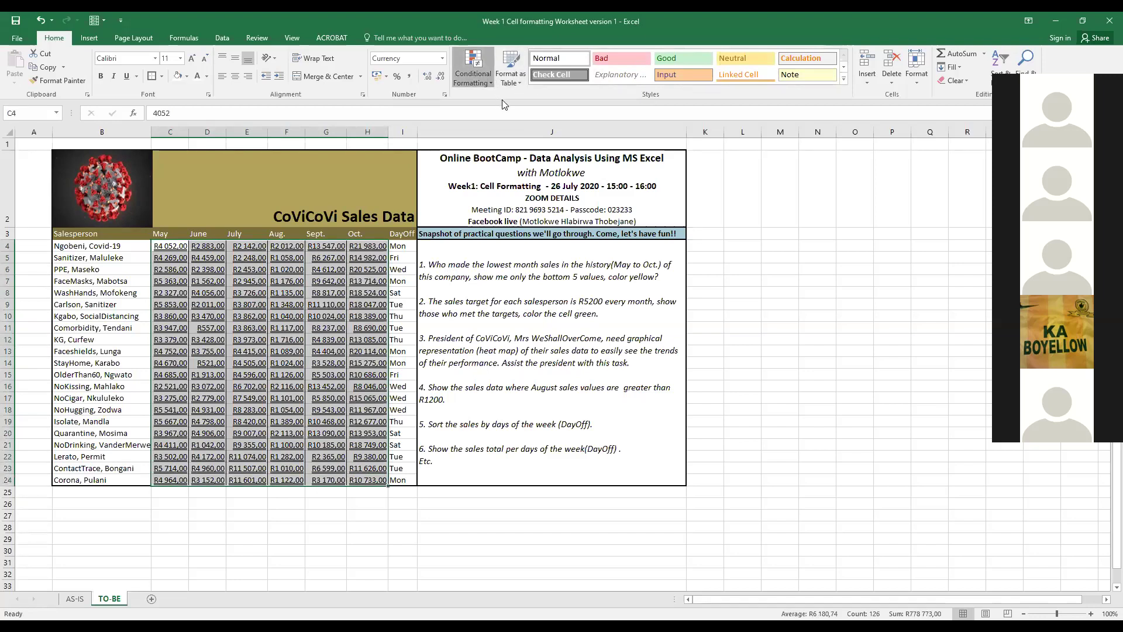
# Step: Highlight sales values greater than 5200 with Green Fill with Dark Green Text
pyautogui.click(475, 73)
pyautogui.moveTo(510, 103)
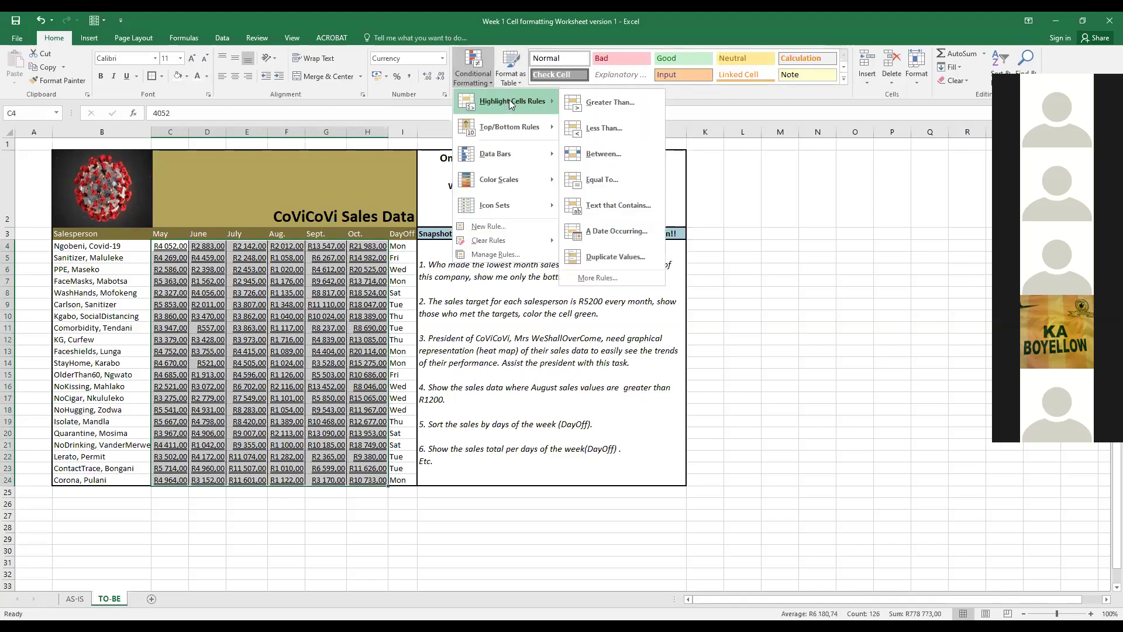
pyautogui.click(599, 103)
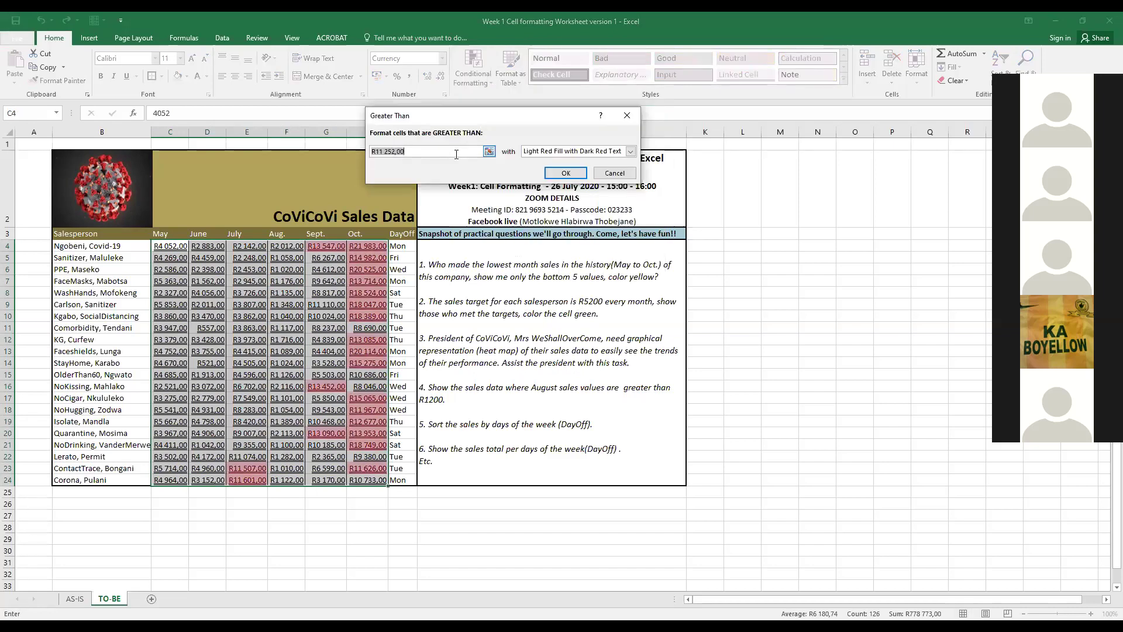
pyautogui.write('5200')
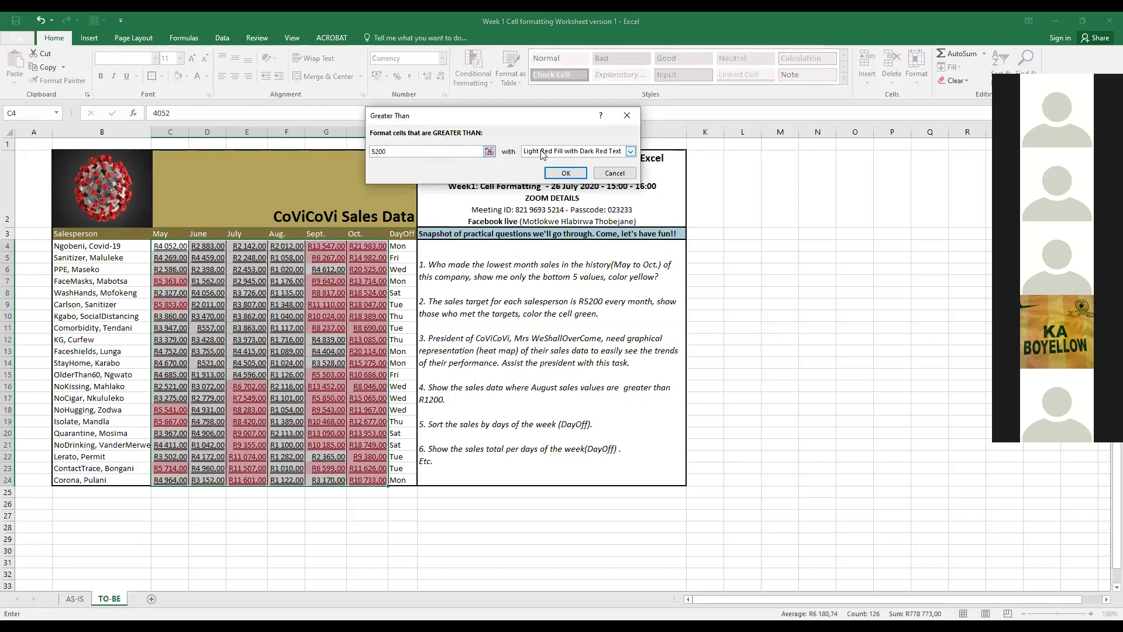
pyautogui.click(631, 151)
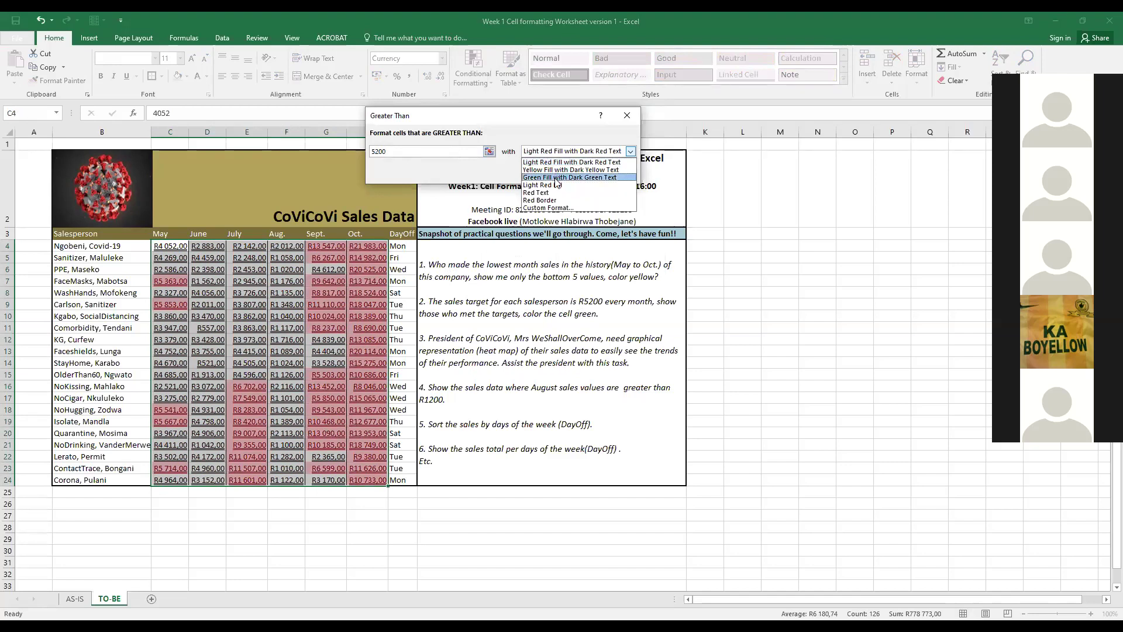
pyautogui.click(555, 178)
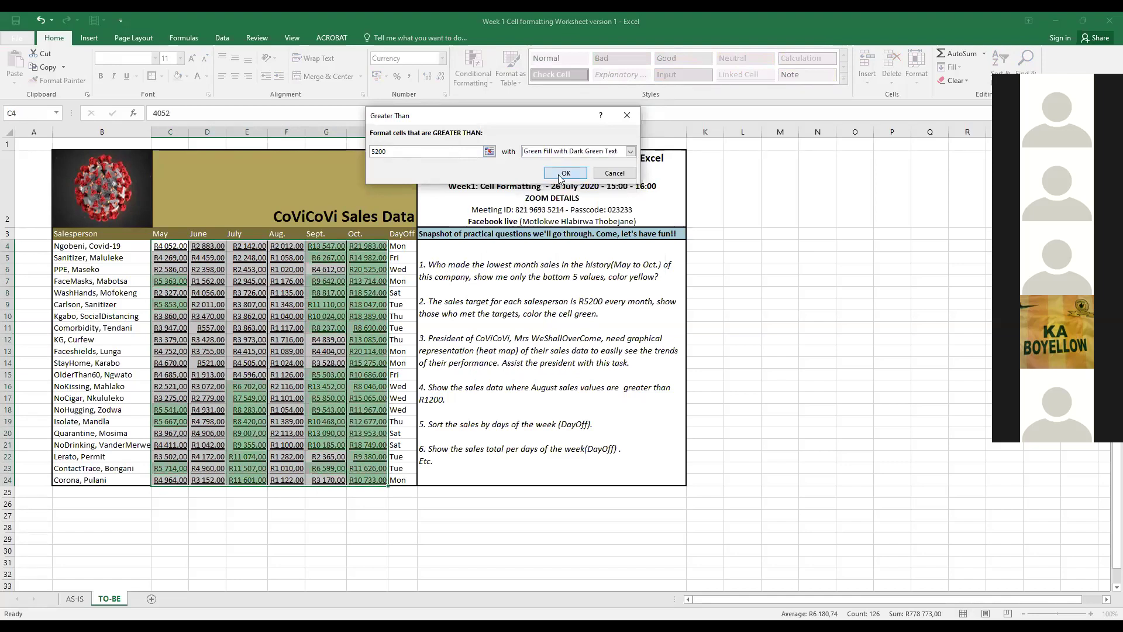
pyautogui.click(565, 173)
pyautogui.click(235, 466)
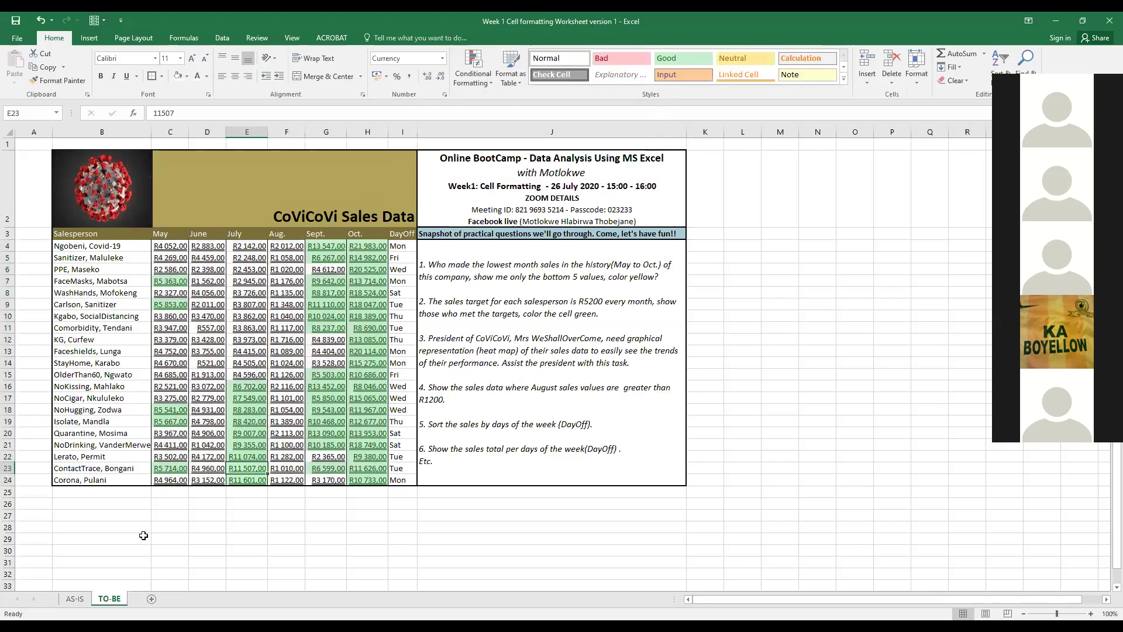
pyautogui.click(549, 124)
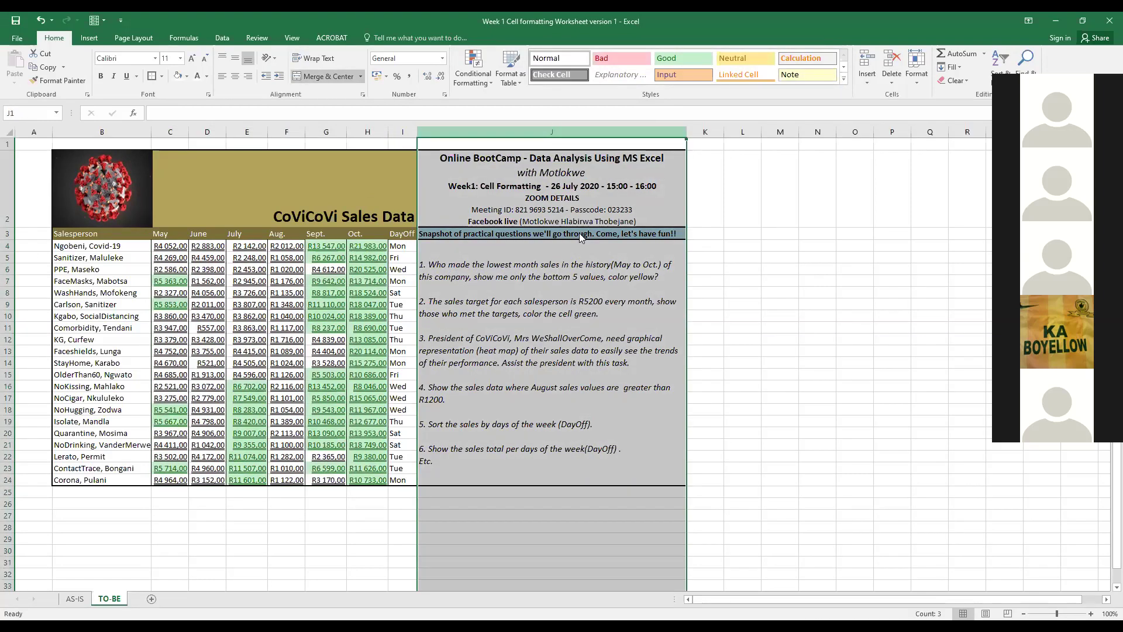
# Step: Hide column J and select rows 18 and 19 to point out their values
pyautogui.rightClick(549, 126)
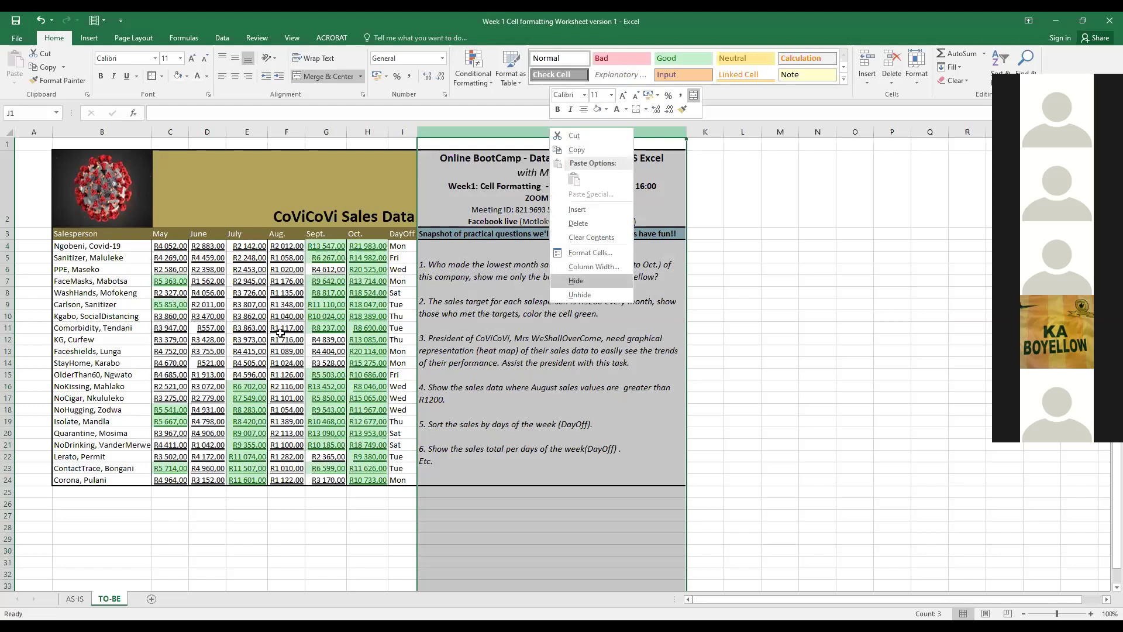
pyautogui.press('Return')
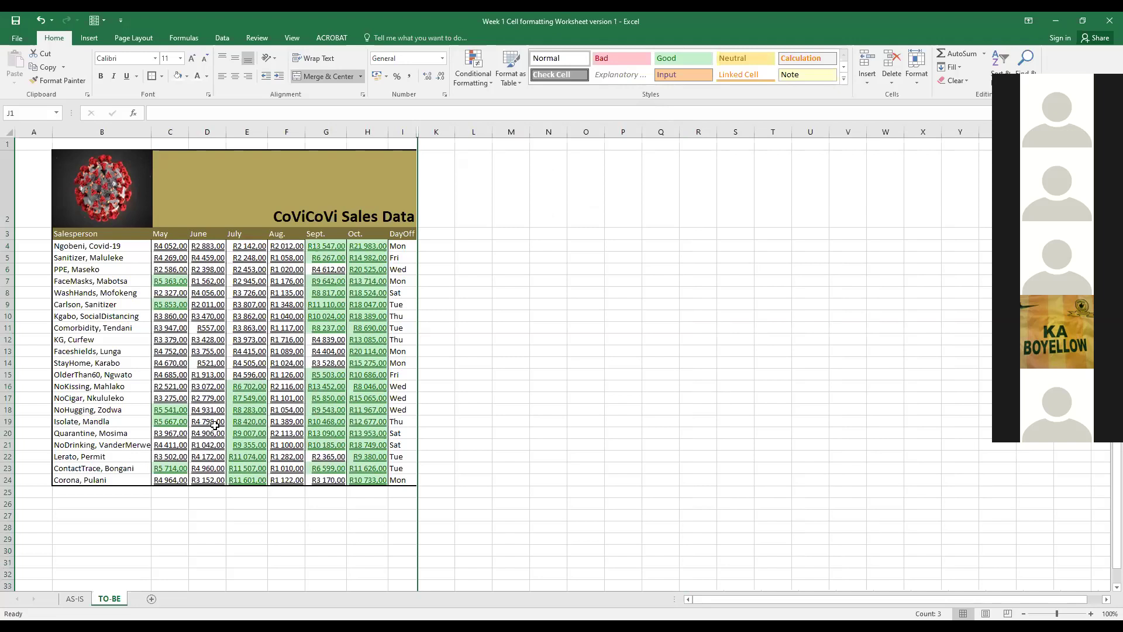
pyautogui.click(8, 409)
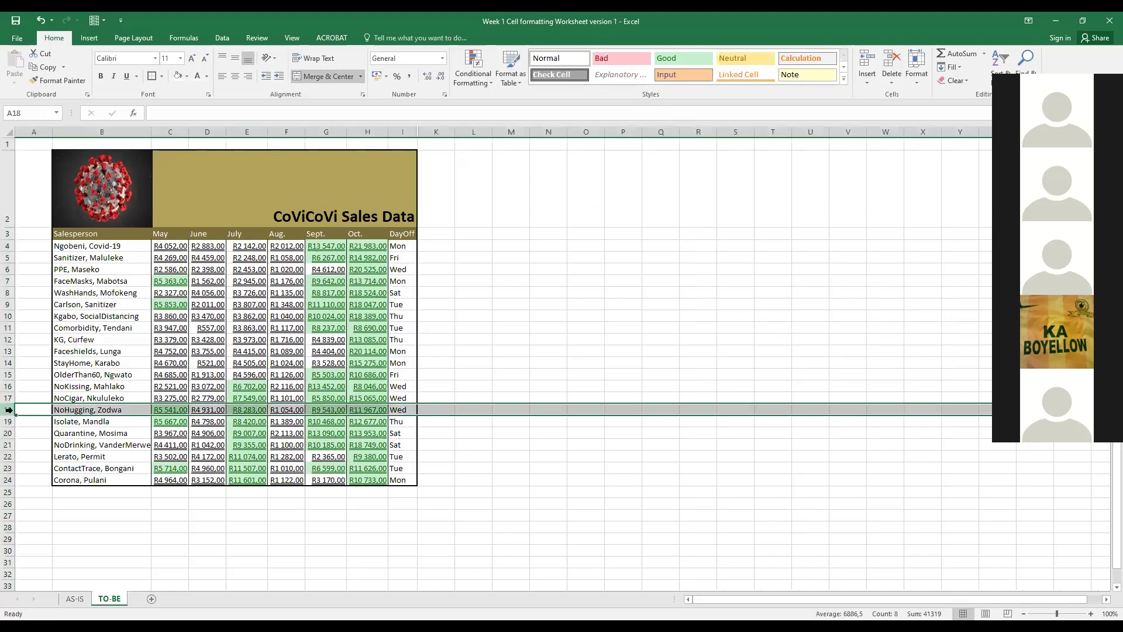
pyautogui.click(9, 421)
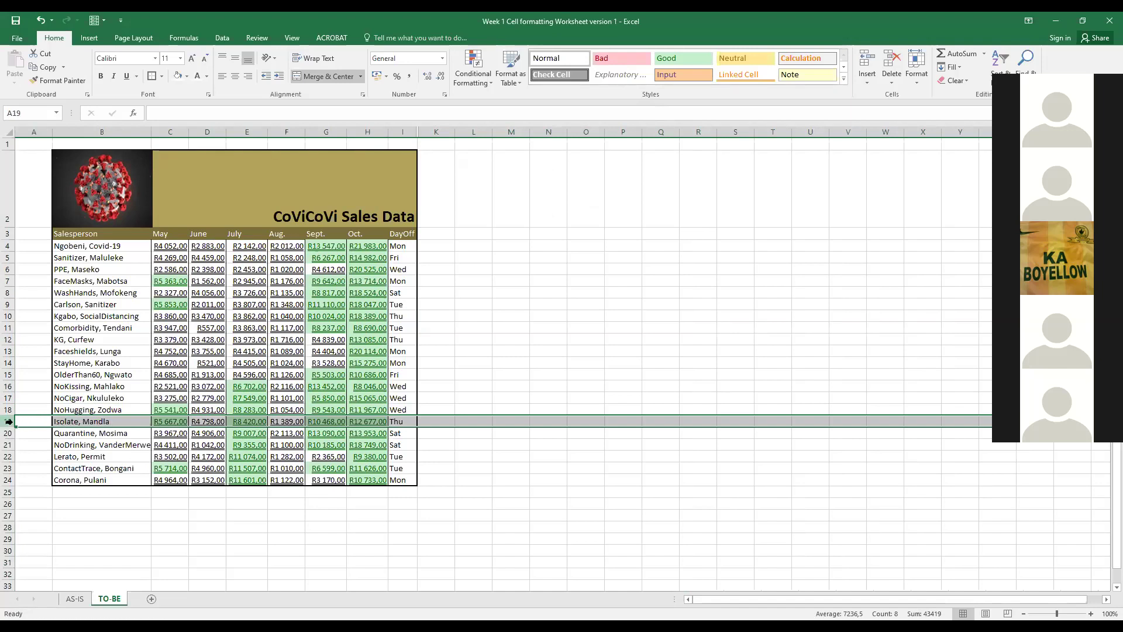
# Step: Point out highlighted values in B20, row 23, row 14, cell D14 and Oct. column H
pyautogui.click(94, 431)
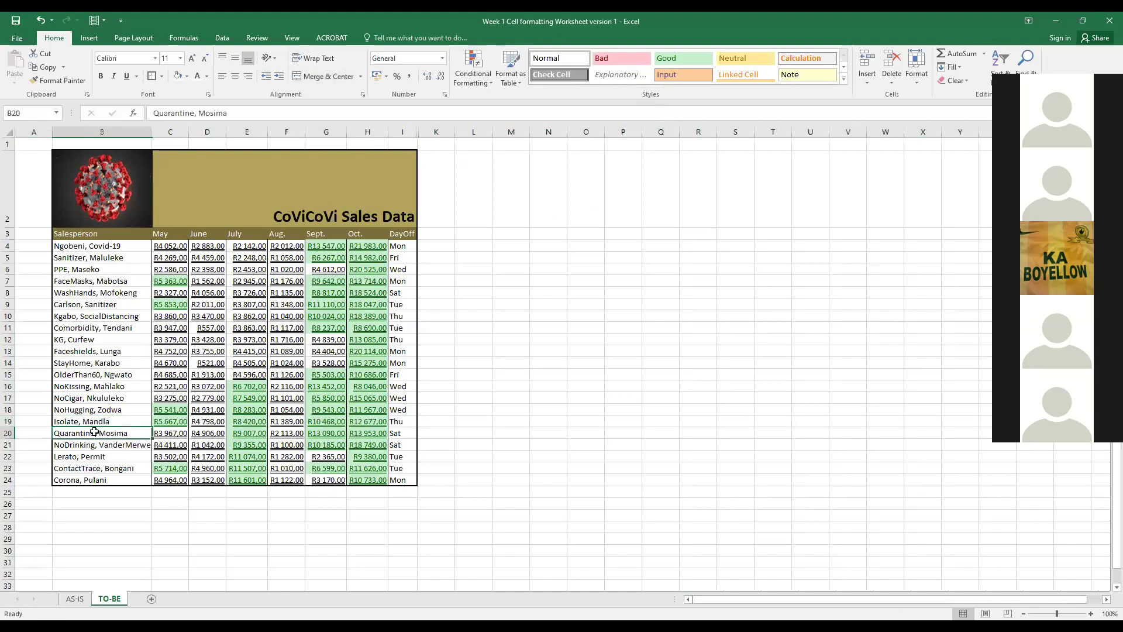
pyautogui.click(8, 468)
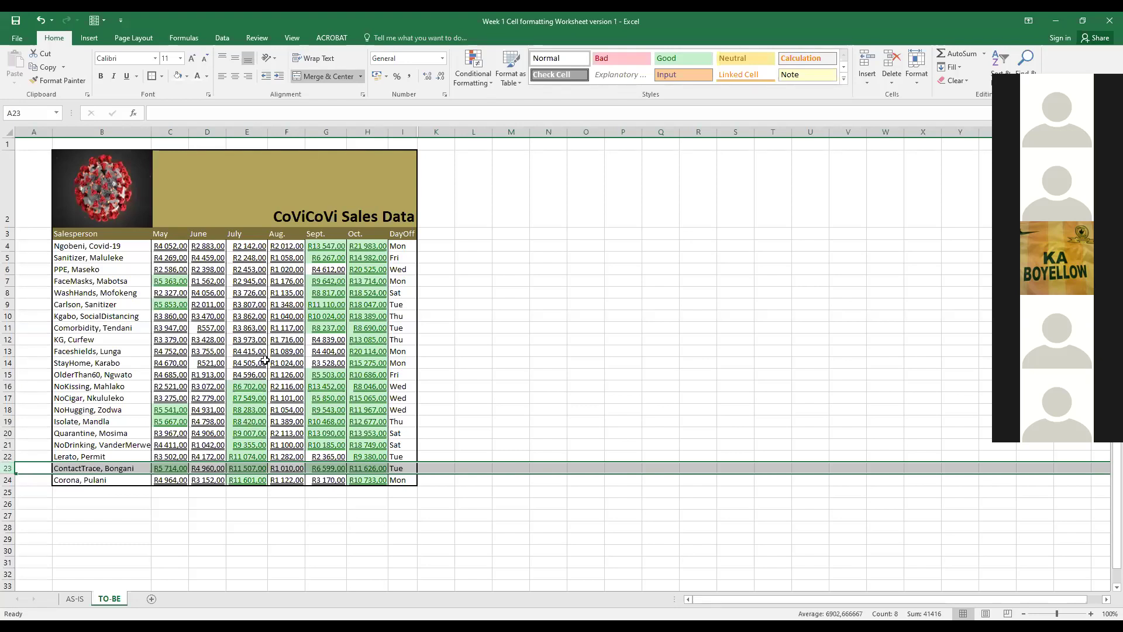
pyautogui.click(9, 363)
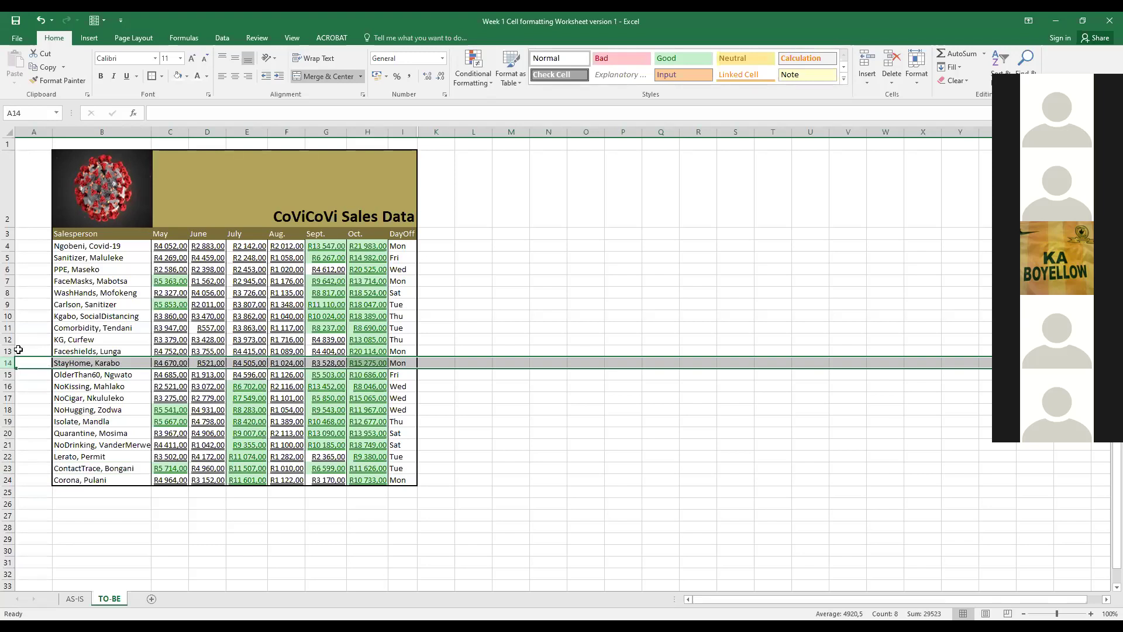
pyautogui.click(215, 361)
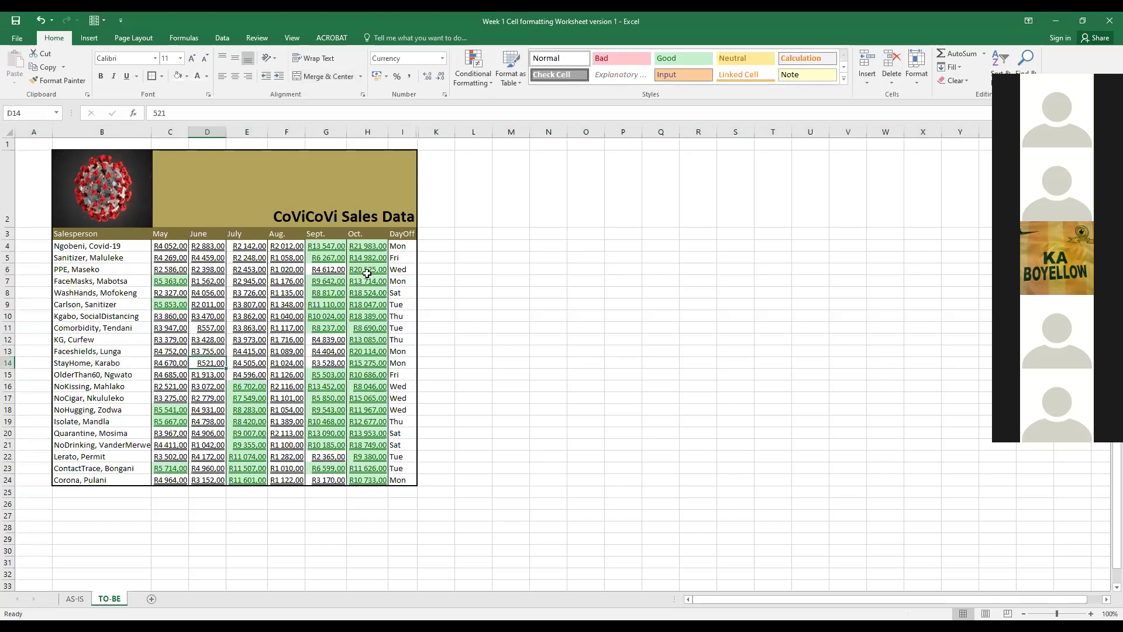
pyautogui.click(368, 132)
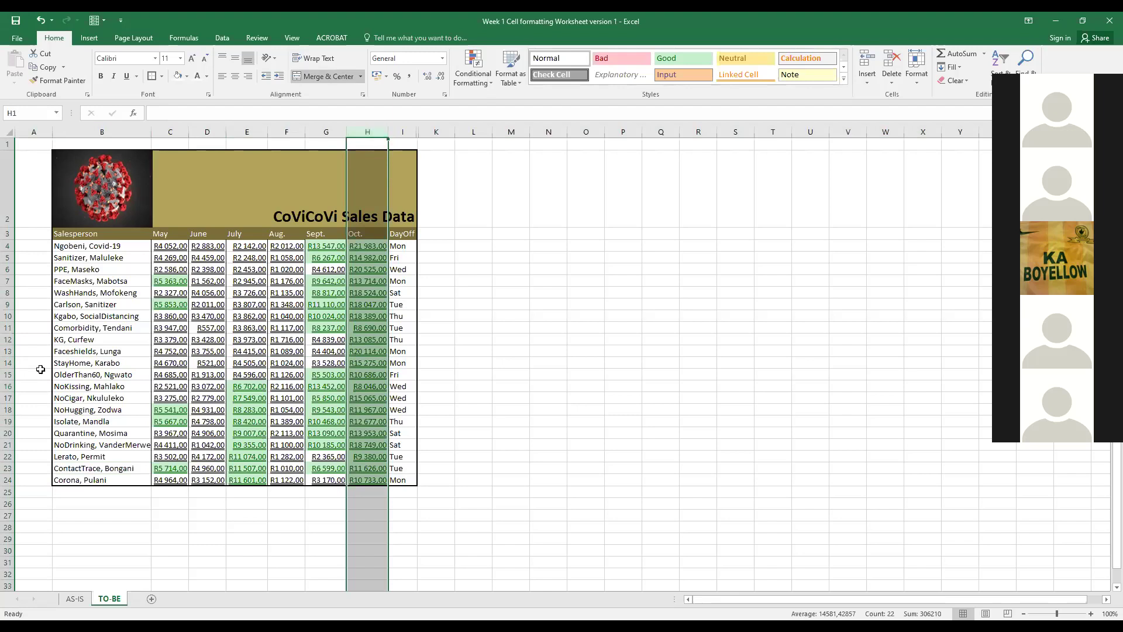
# Step: Select row 14, then the Aug. and June columns to review the green highlights
pyautogui.click(8, 363)
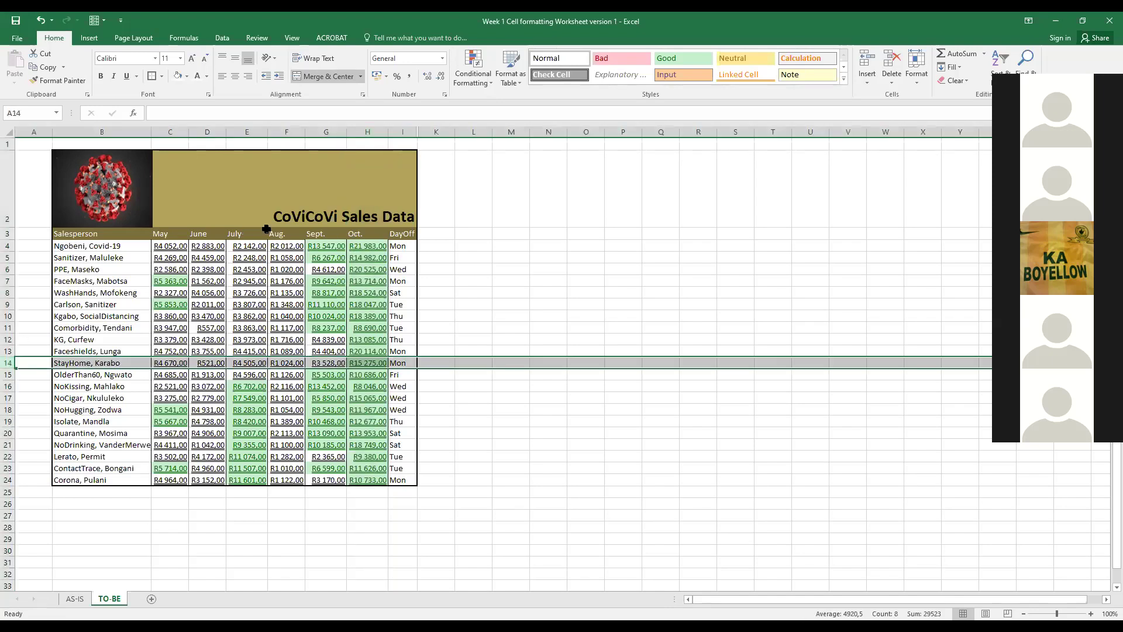
pyautogui.click(291, 132)
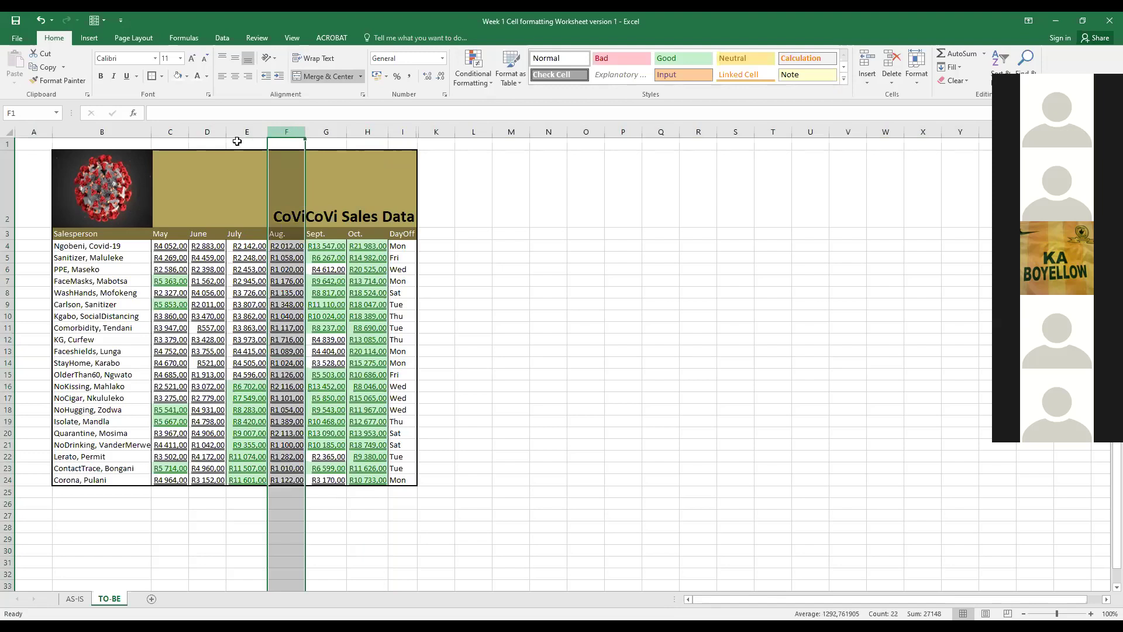
pyautogui.click(213, 131)
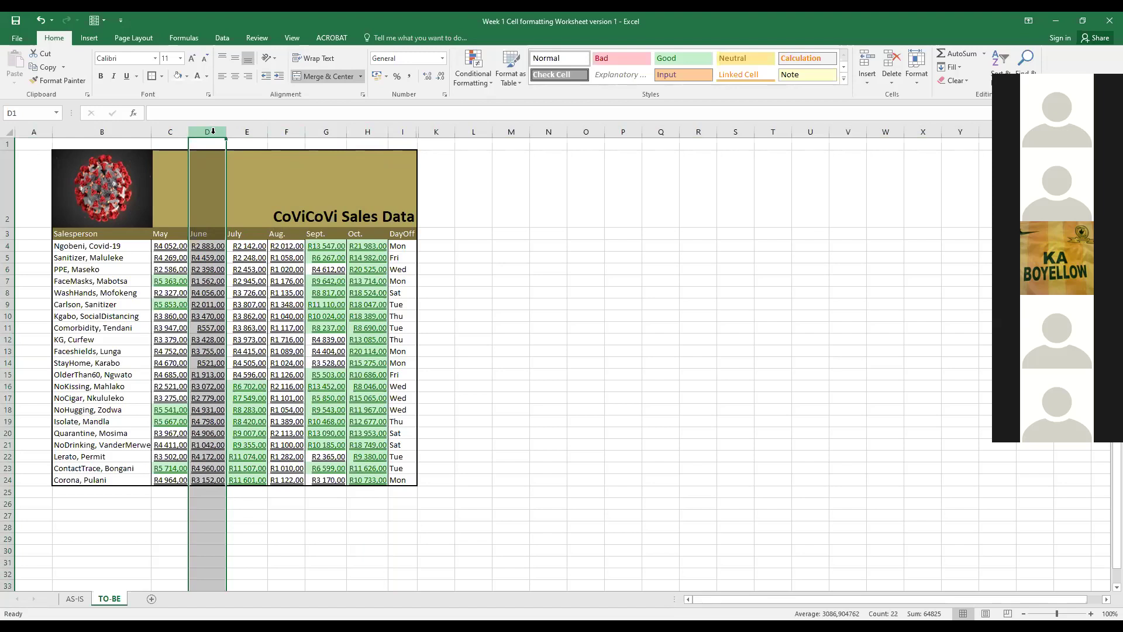
# Step: Unhide column J with the practice questions and select a cell in the sales figures
pyautogui.doubleClick(422, 128)
pyautogui.click(479, 257)
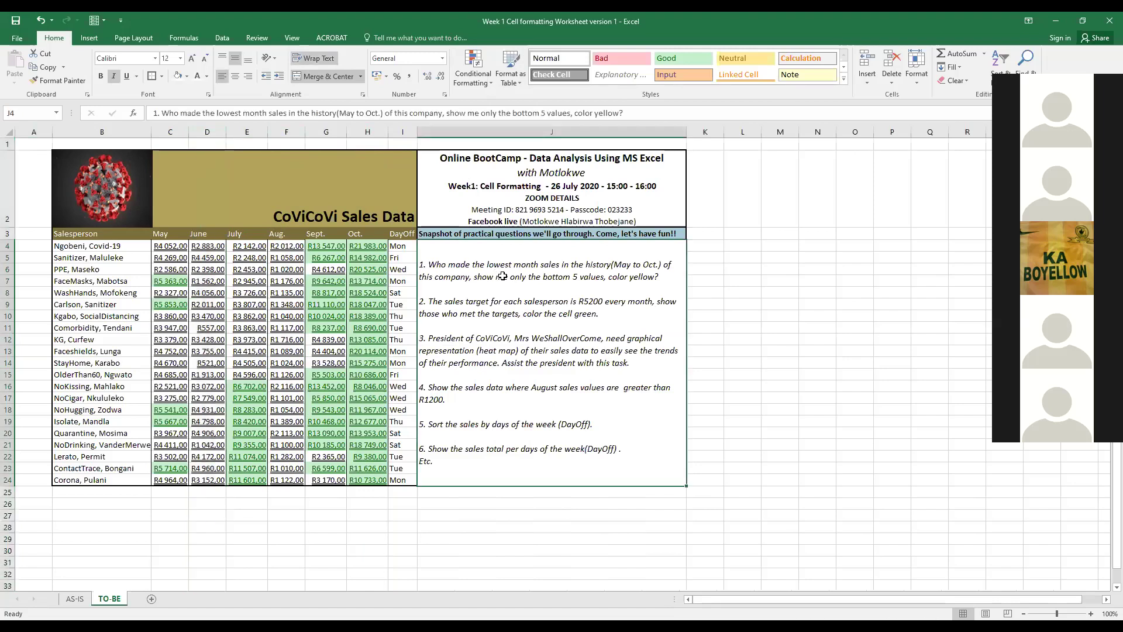
pyautogui.click(286, 258)
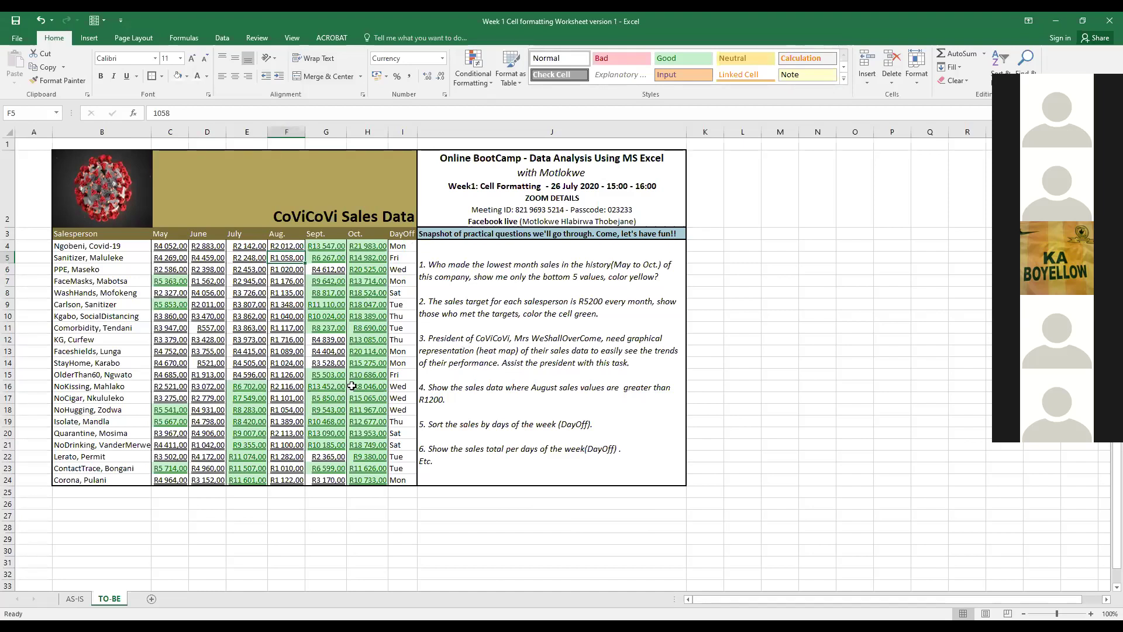
# Step: Clear conditional formatting rules from the entire sheet, then read the question list
pyautogui.click(492, 82)
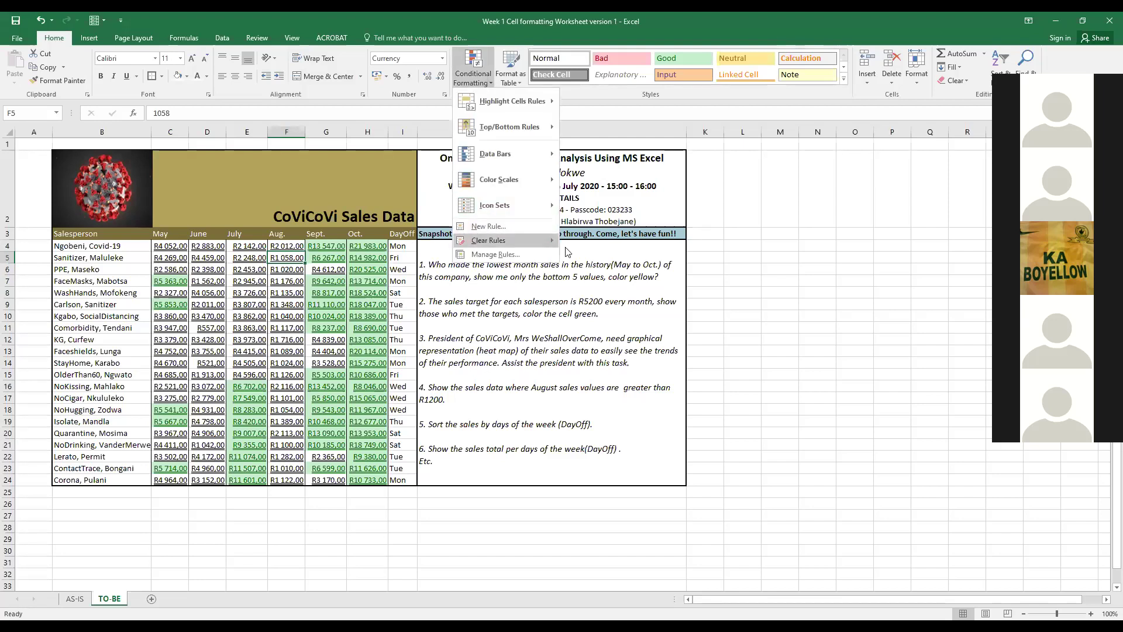
pyautogui.moveTo(492, 244)
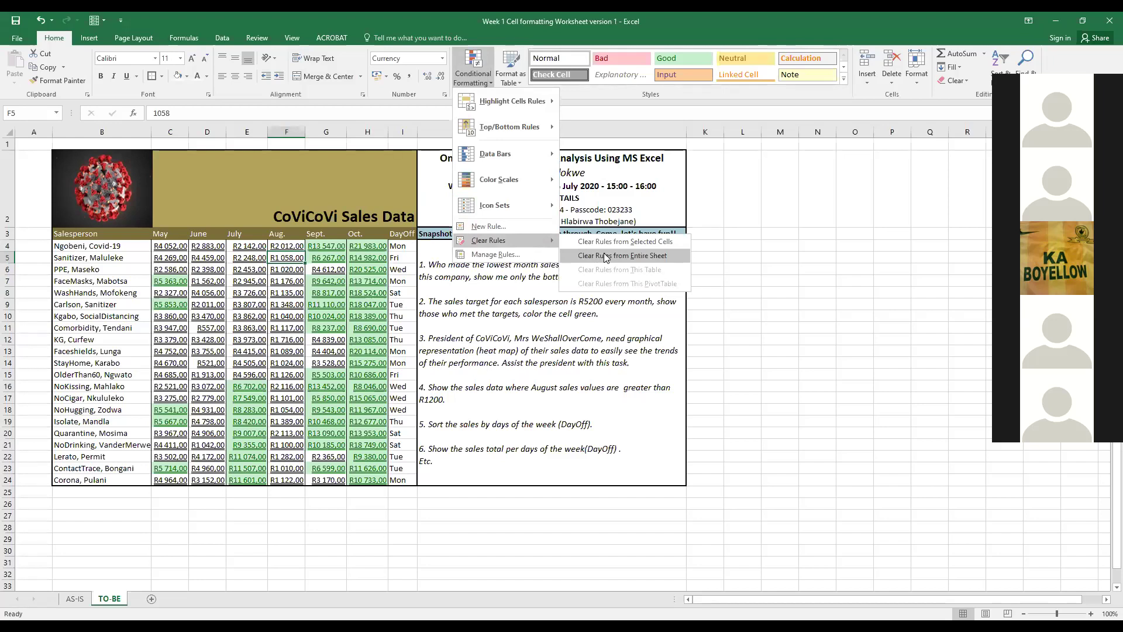
pyautogui.click(606, 256)
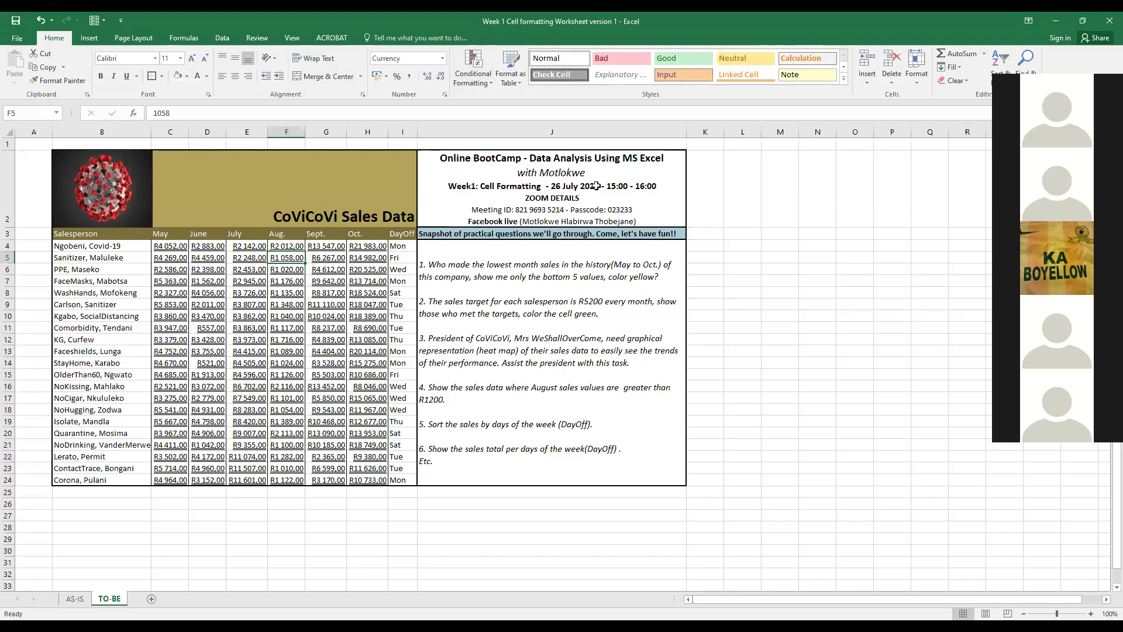
pyautogui.click(301, 305)
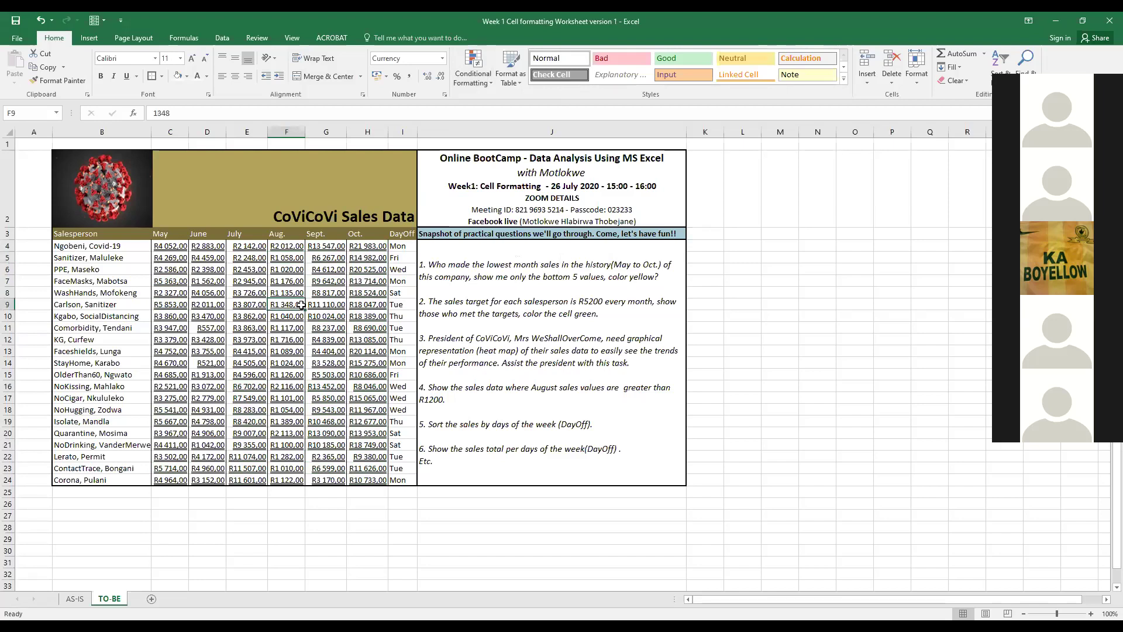
pyautogui.click(547, 275)
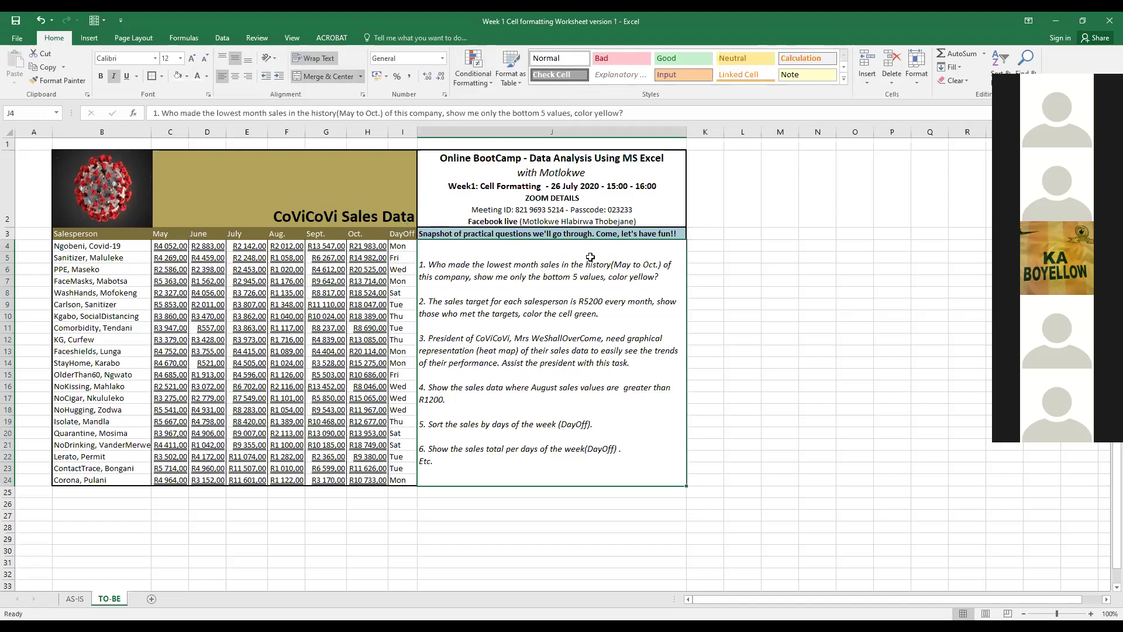
pyautogui.moveTo(178, 243); pyautogui.dragTo(368, 481)
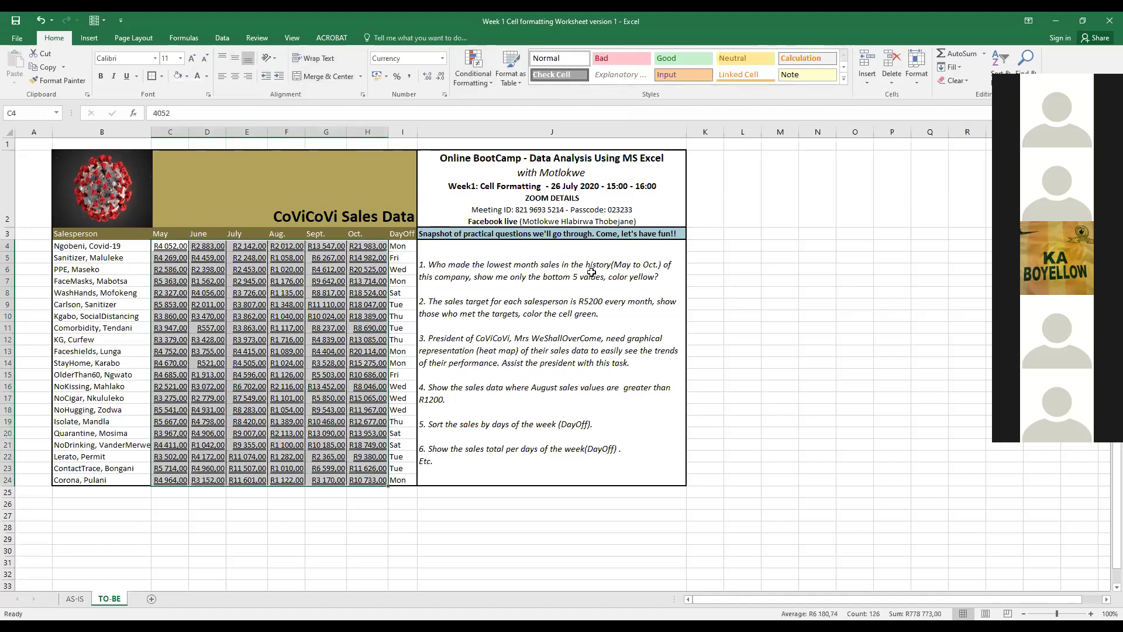
pyautogui.click(590, 275)
pyautogui.doubleClick(590, 275)
pyautogui.moveTo(604, 276); pyautogui.dragTo(543, 276)
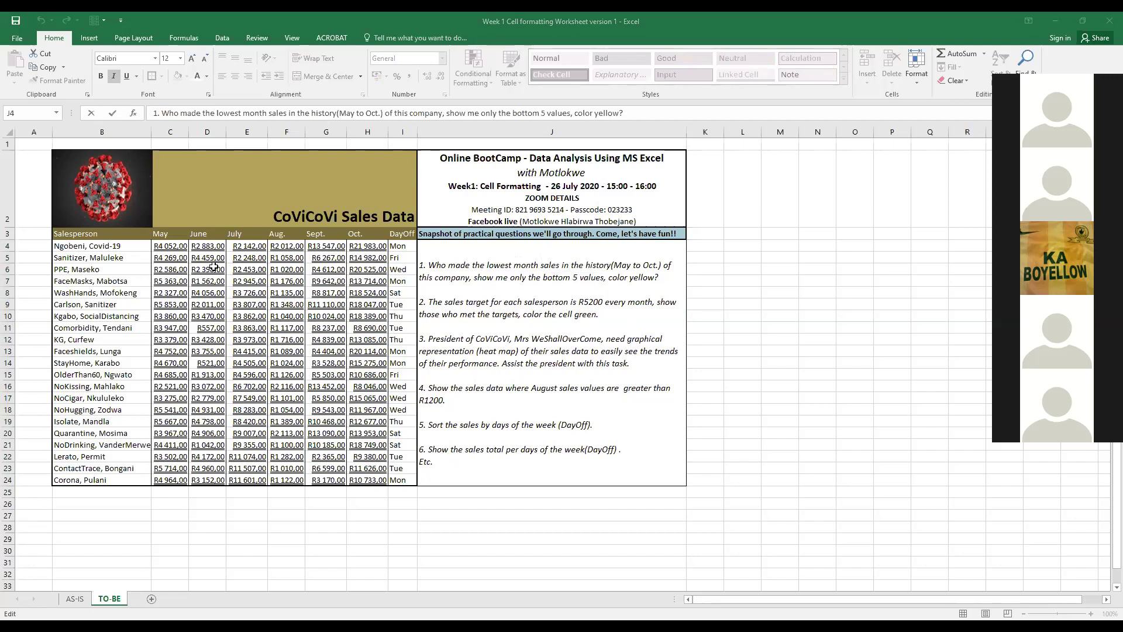
pyautogui.moveTo(168, 246); pyautogui.dragTo(370, 479)
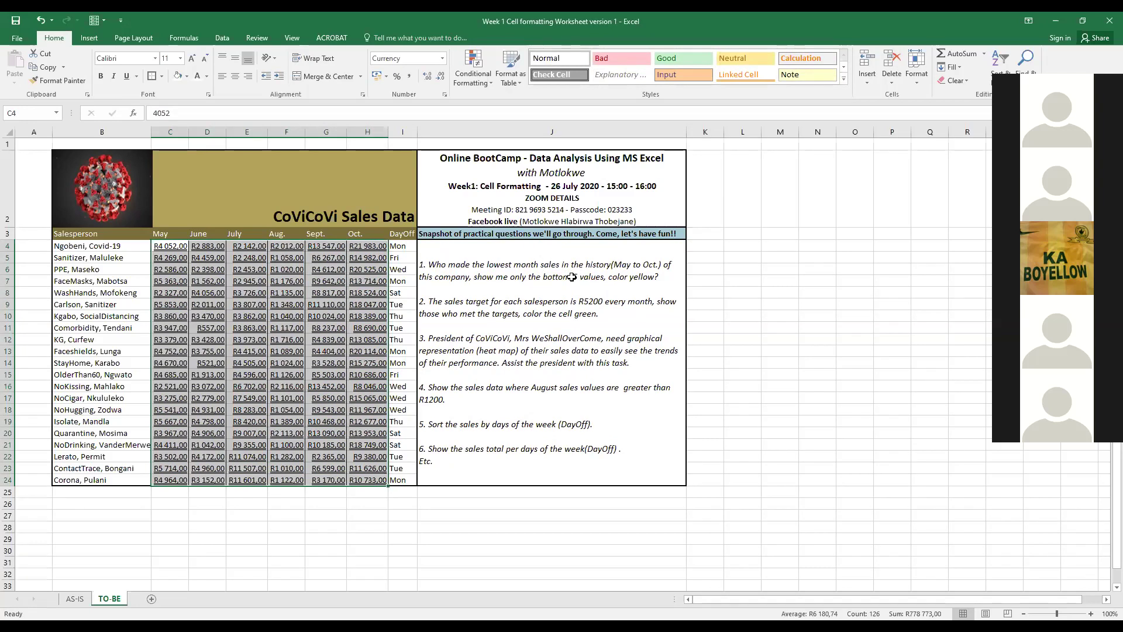
# Step: Add a Bottom 5 Items rule with a custom yellow fill to the monthly sales values
pyautogui.click(490, 83)
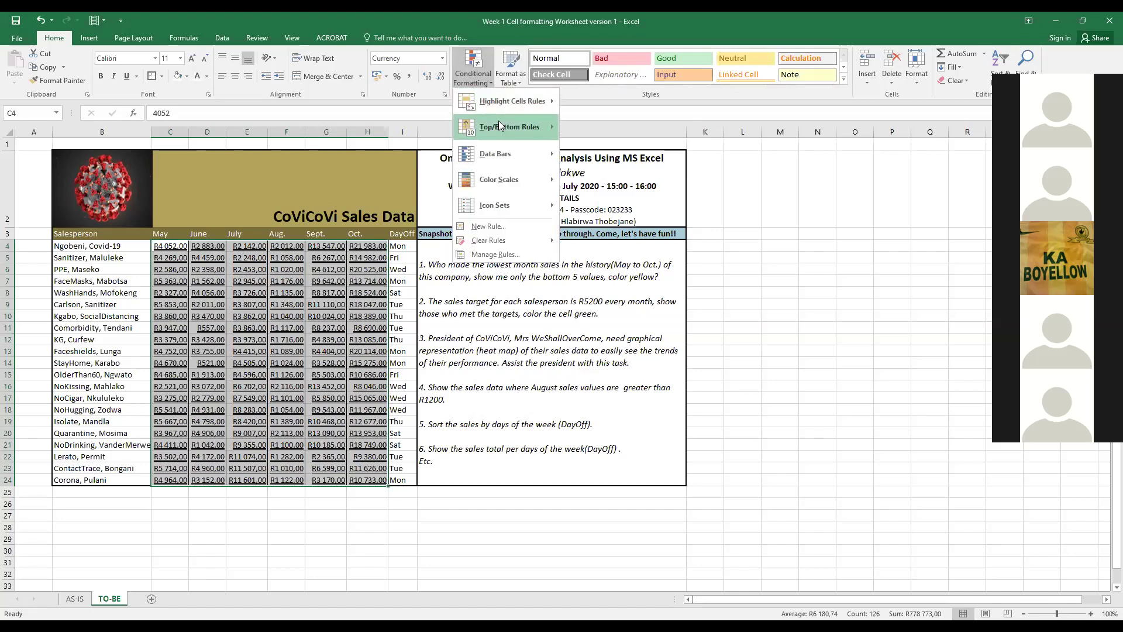
pyautogui.moveTo(489, 129)
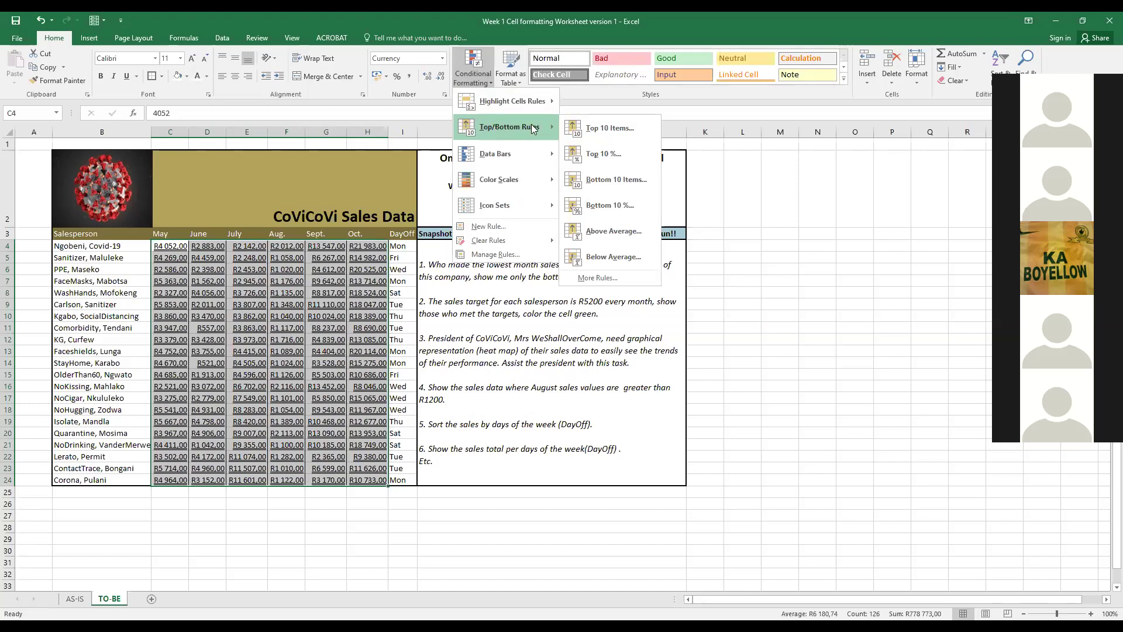
pyautogui.click(615, 185)
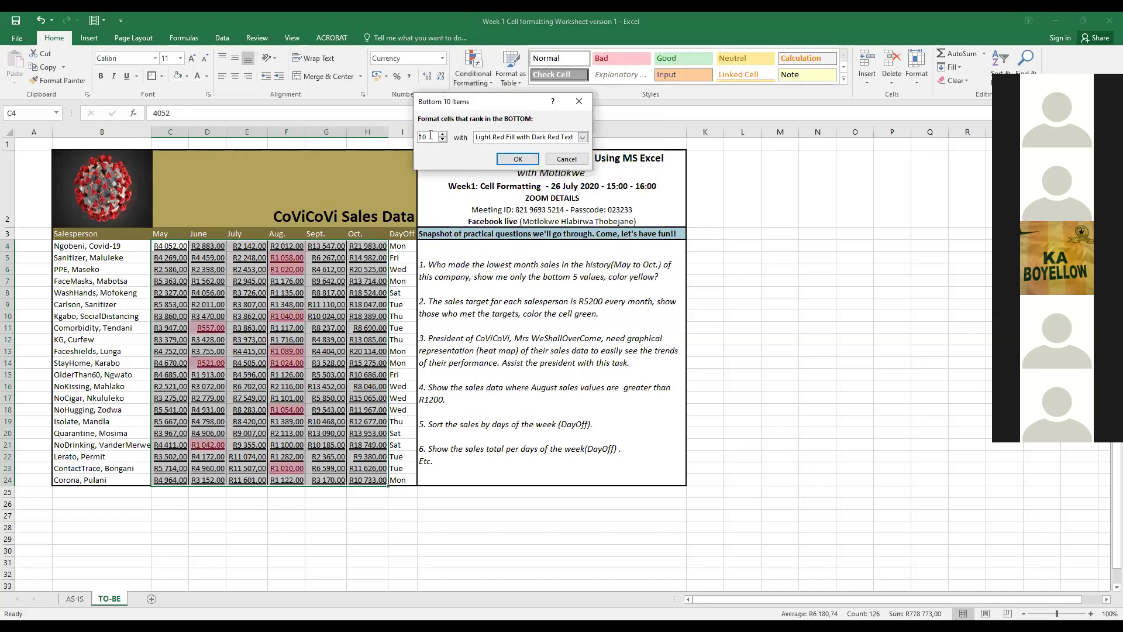
pyautogui.doubleClick(430, 135)
pyautogui.write('5')
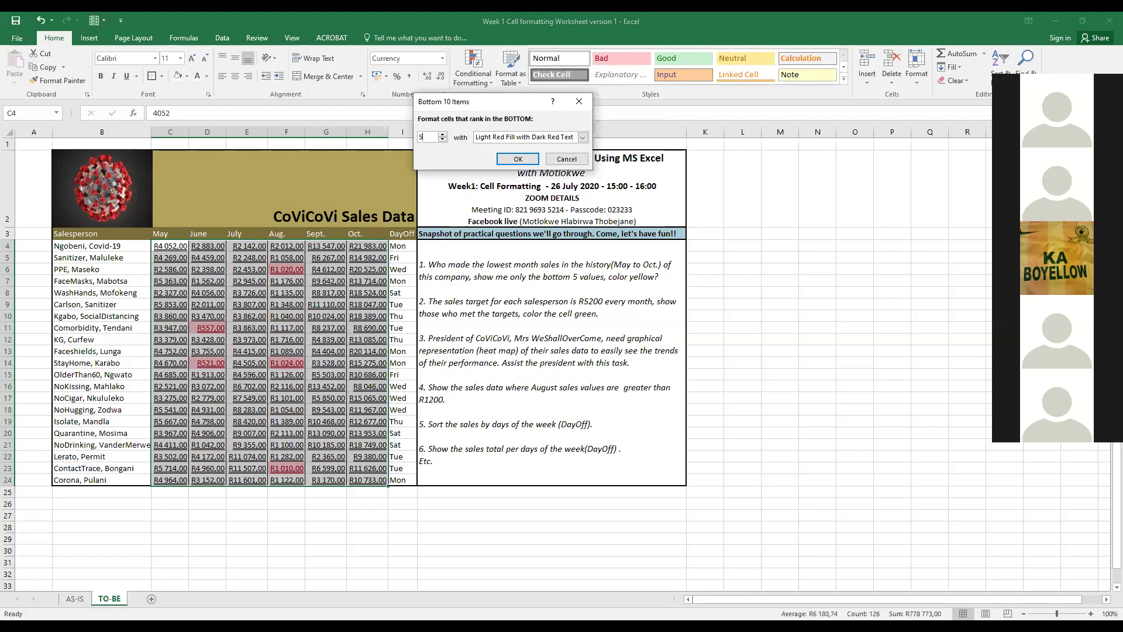
pyautogui.click(574, 138)
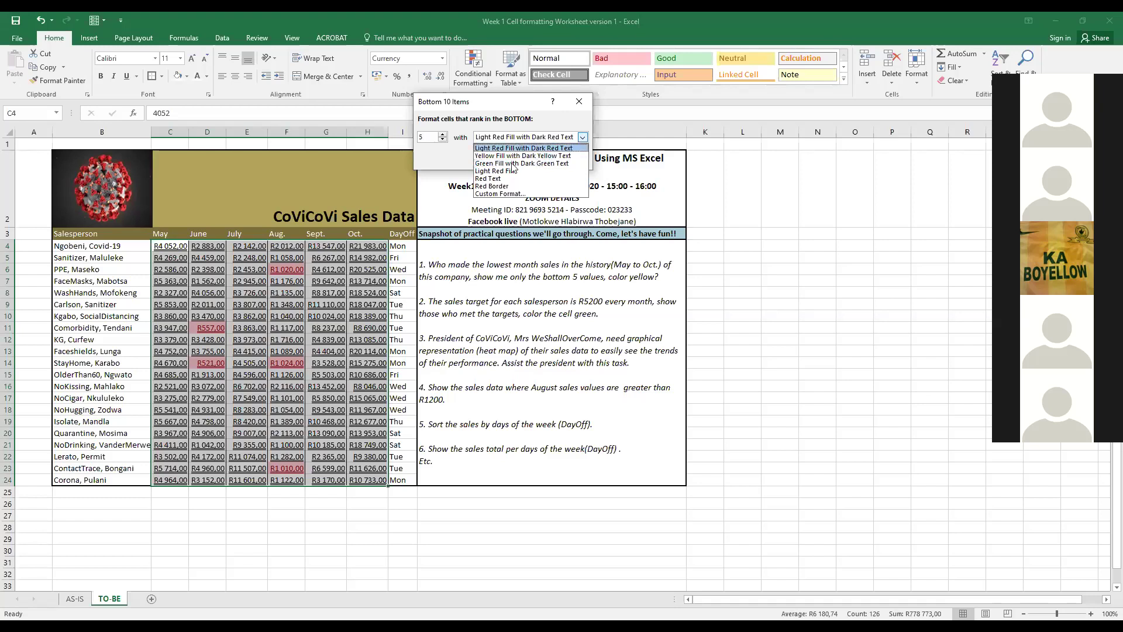
pyautogui.click(503, 193)
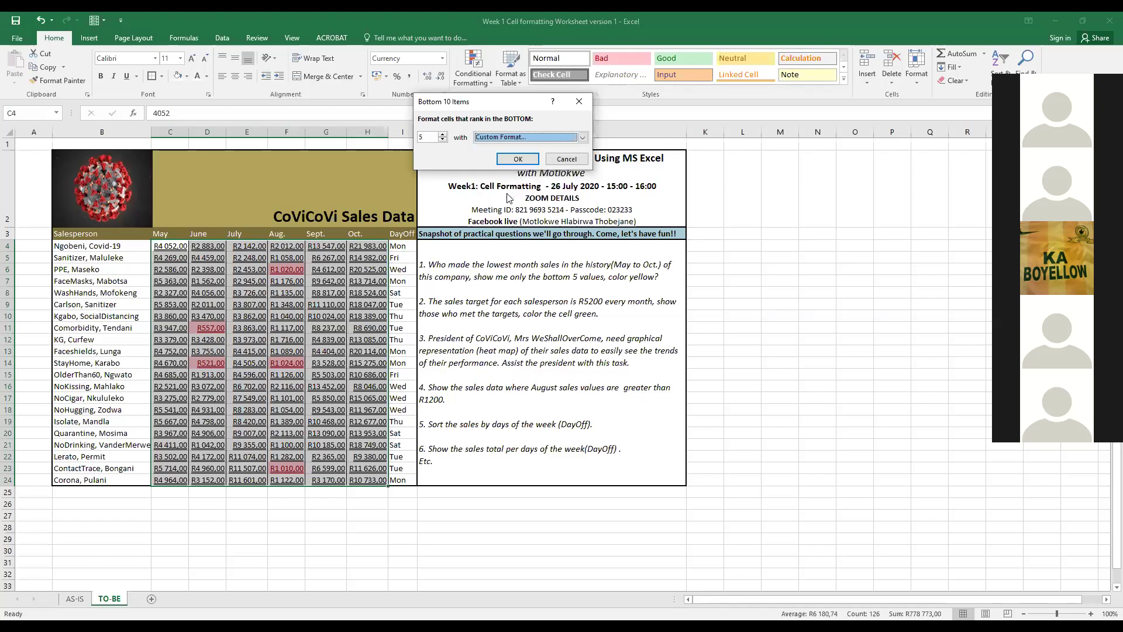
pyautogui.click(400, 156)
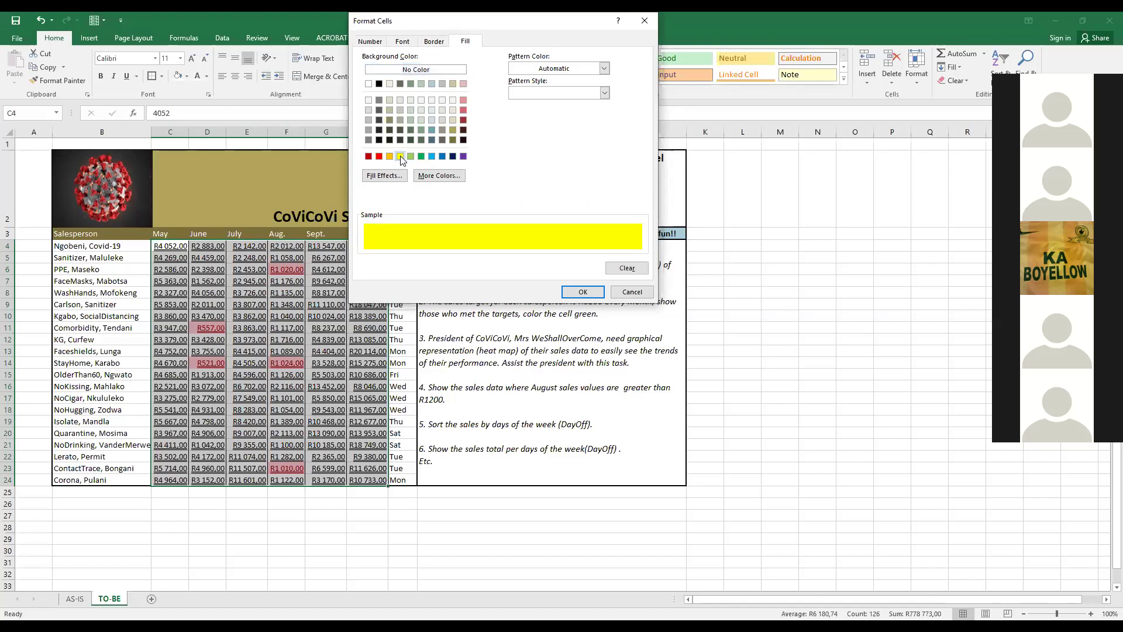
pyautogui.click(578, 293)
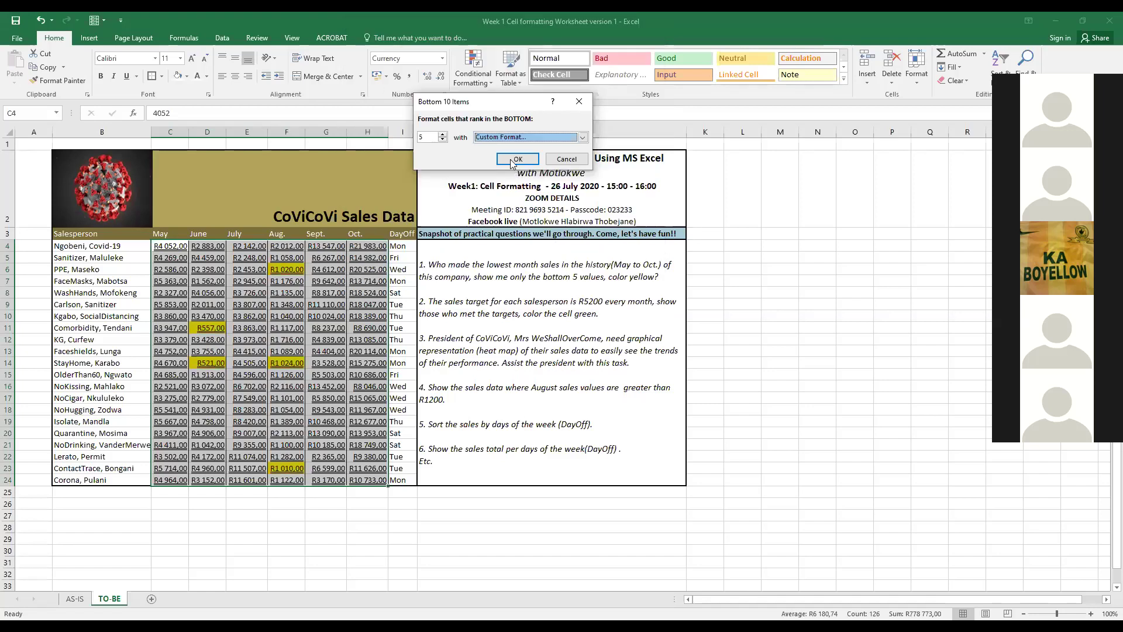
pyautogui.click(517, 159)
pyautogui.click(312, 363)
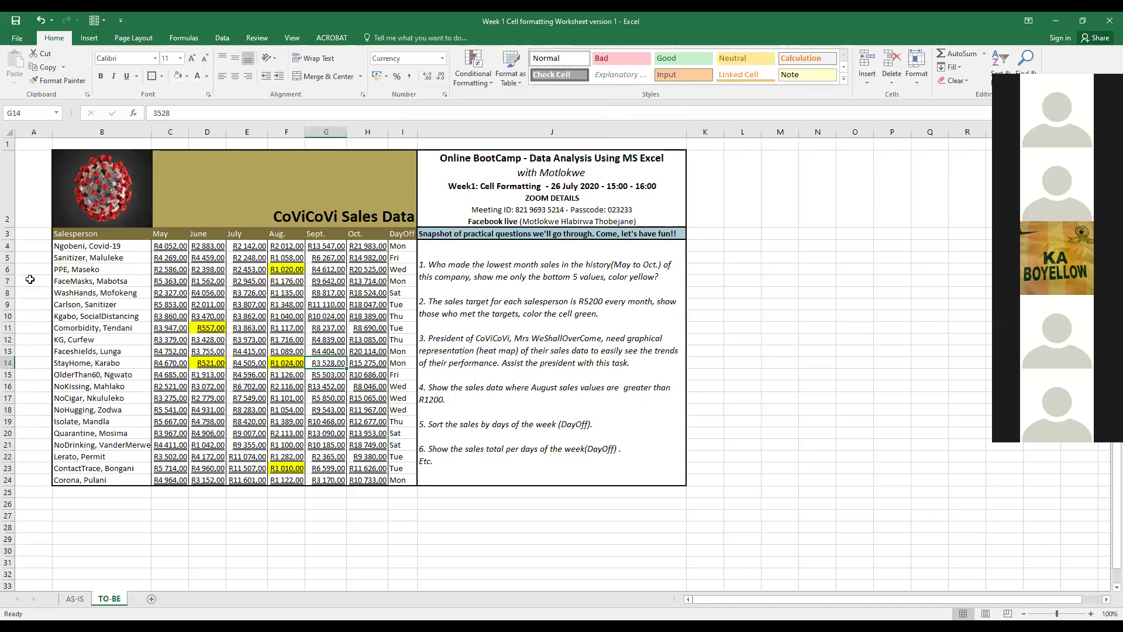
pyautogui.click(8, 361)
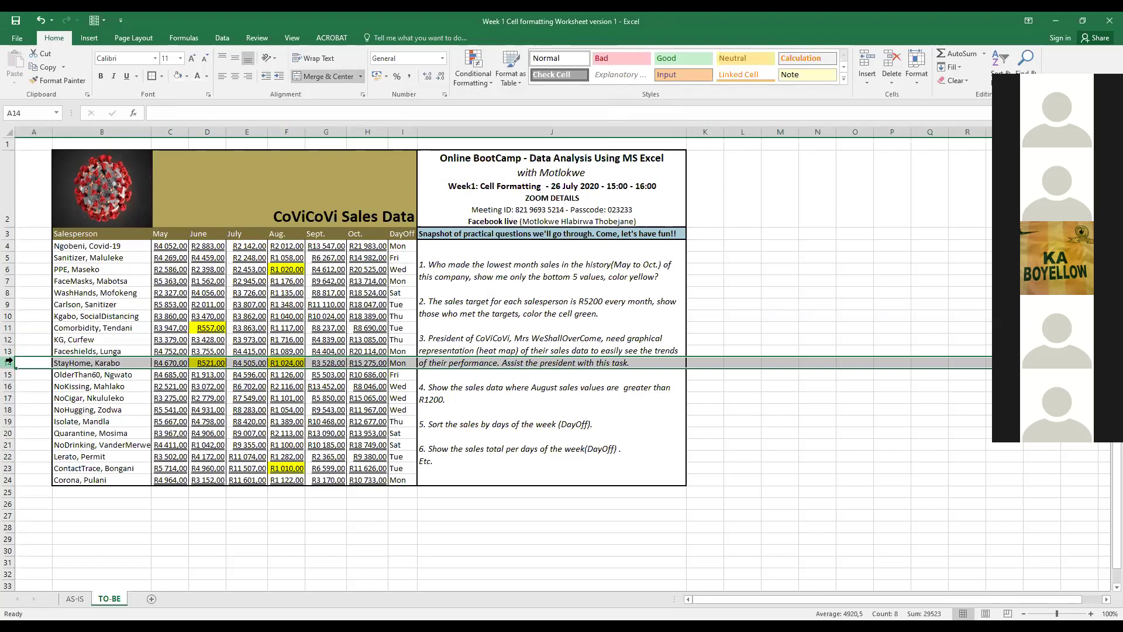
pyautogui.click(286, 387)
pyautogui.moveTo(201, 360); pyautogui.dragTo(282, 364)
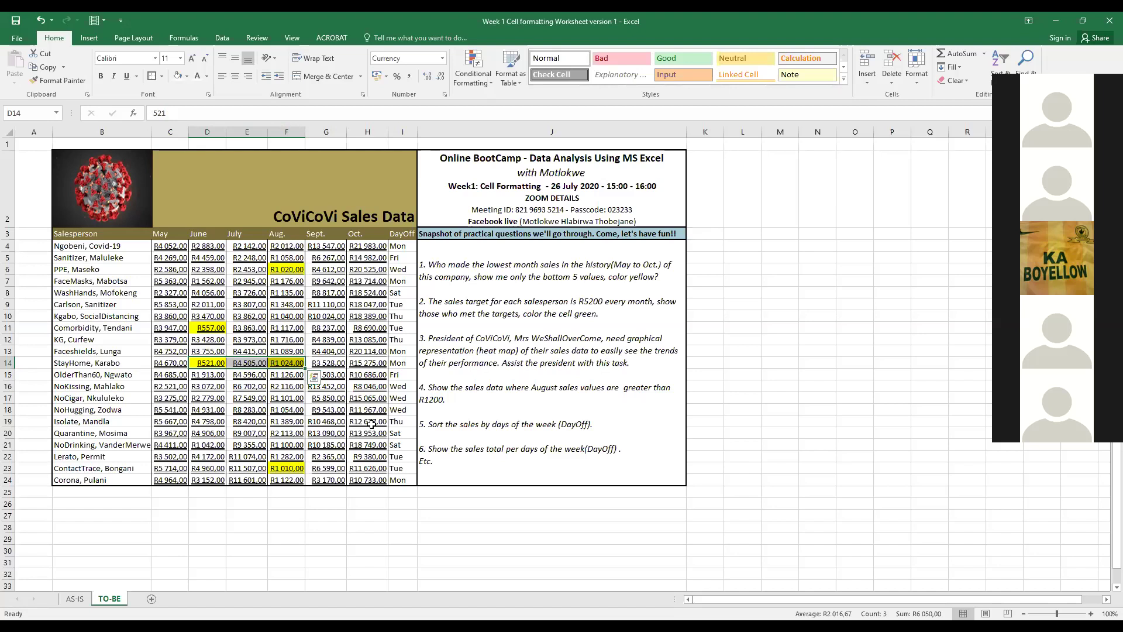
pyautogui.click(9, 269)
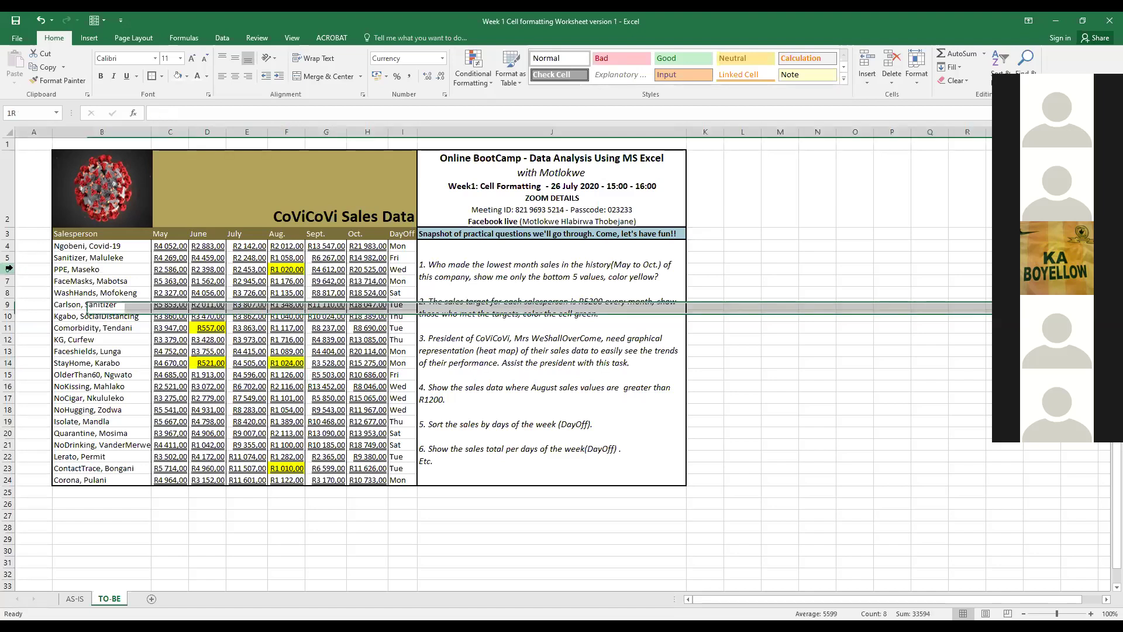
pyautogui.click(9, 328)
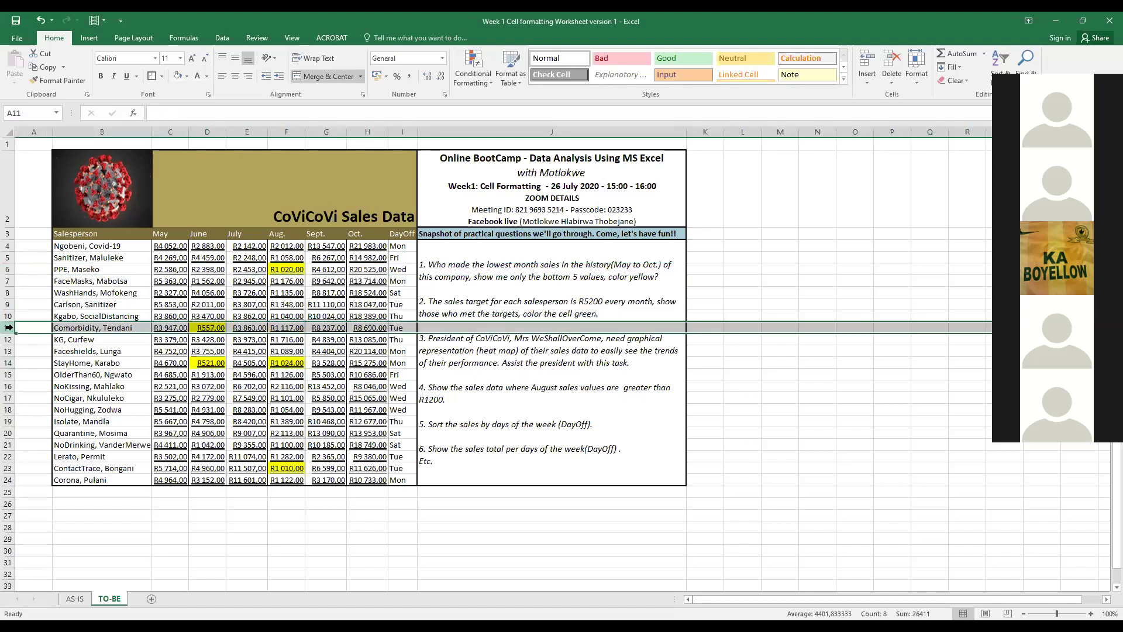
pyautogui.click(9, 363)
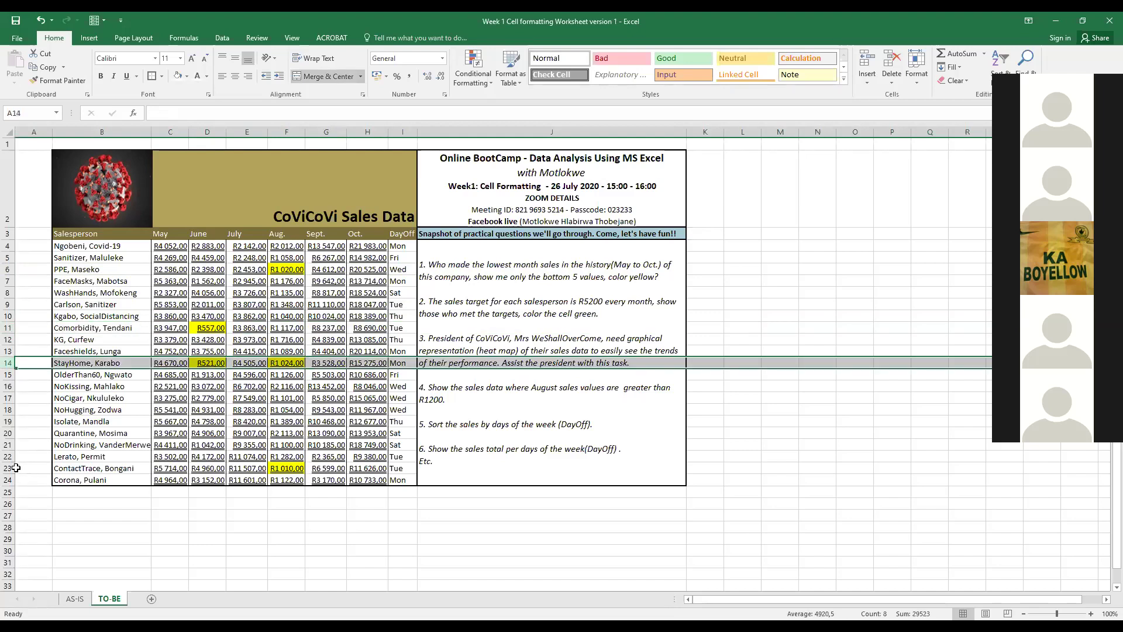
pyautogui.click(10, 467)
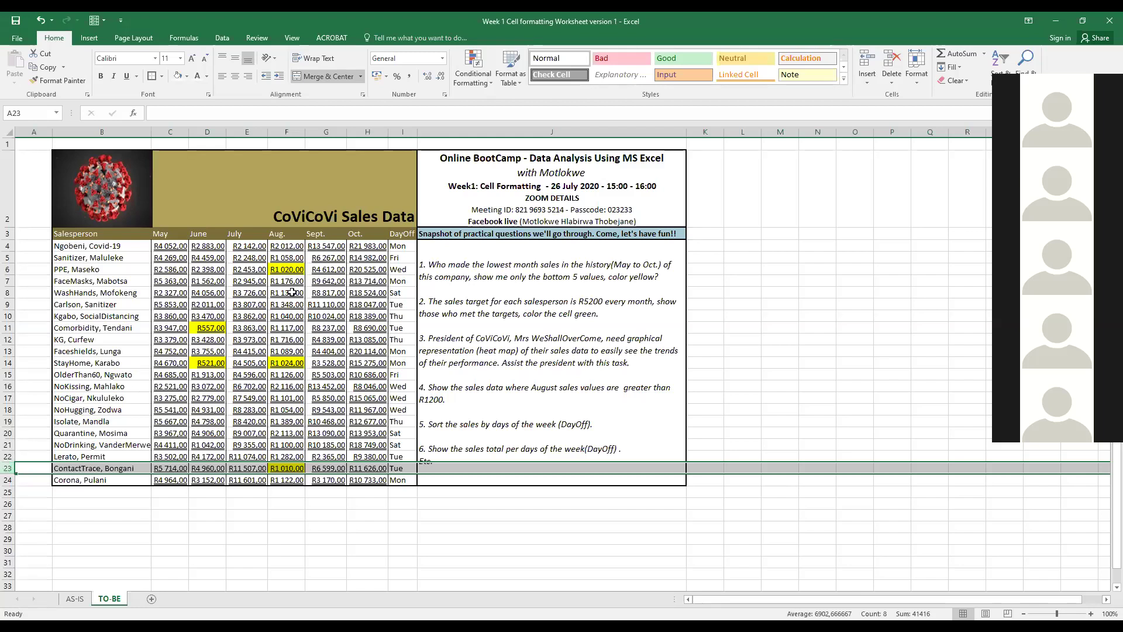
pyautogui.click(289, 270)
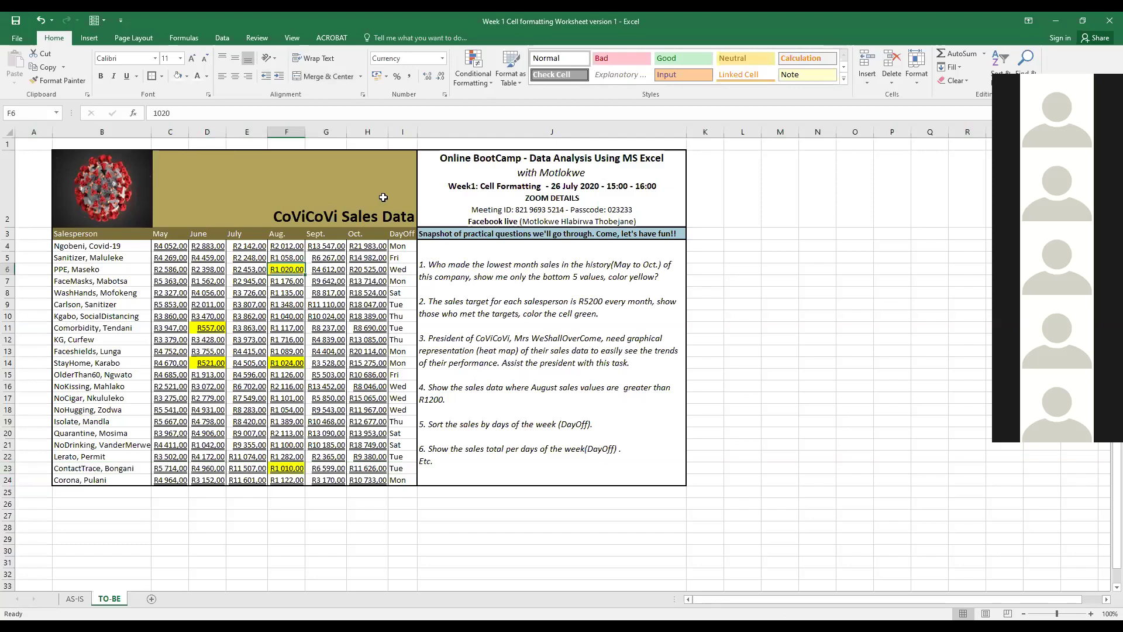
# Step: Open the Bottom 10 Items rule settings, view the format list, and cancel without changes
pyautogui.click(489, 82)
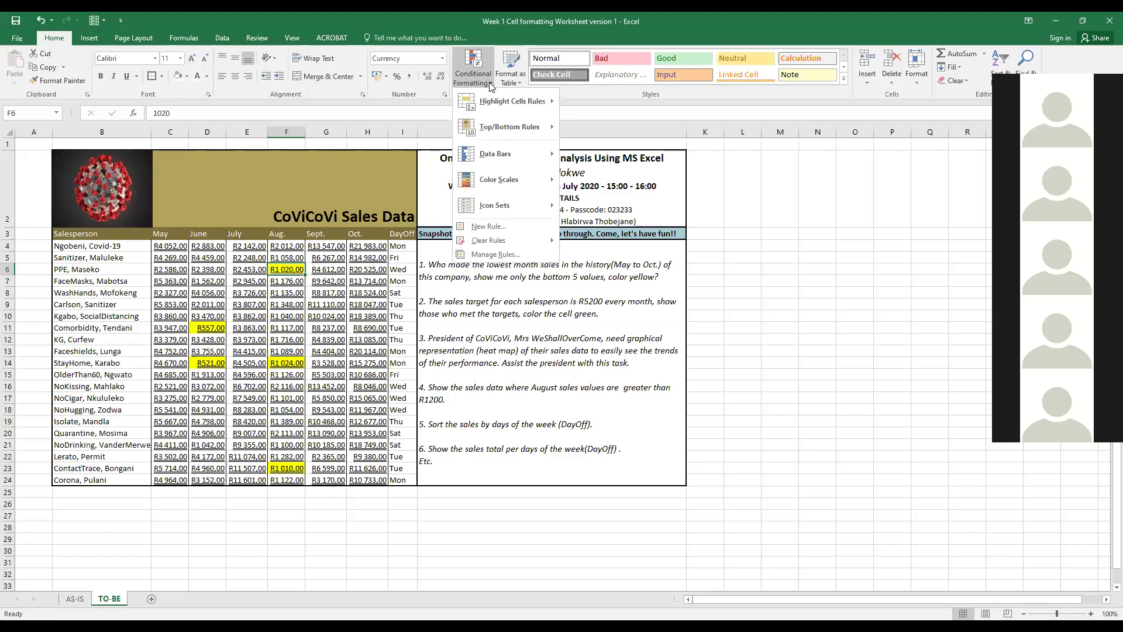
pyautogui.moveTo(495, 98)
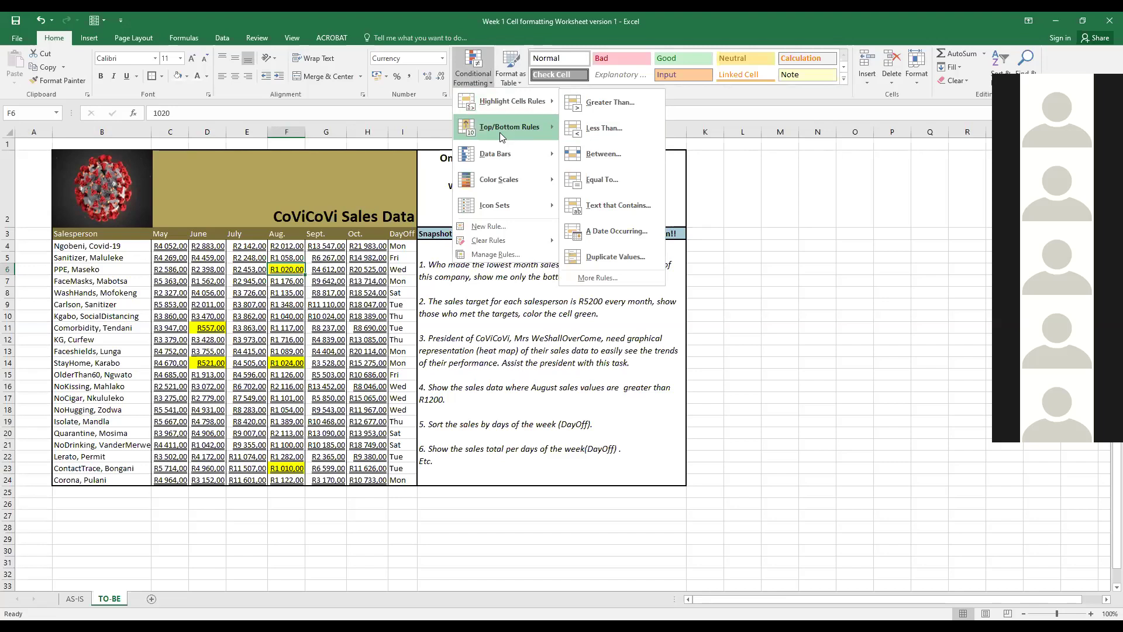
pyautogui.moveTo(500, 132)
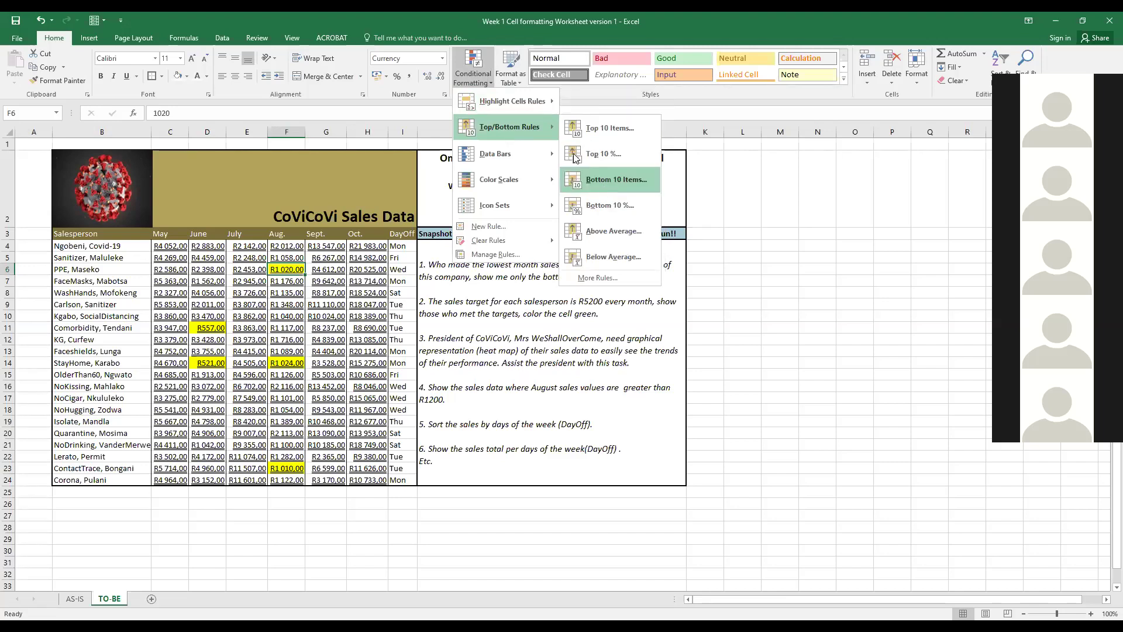
pyautogui.click(601, 180)
pyautogui.click(582, 138)
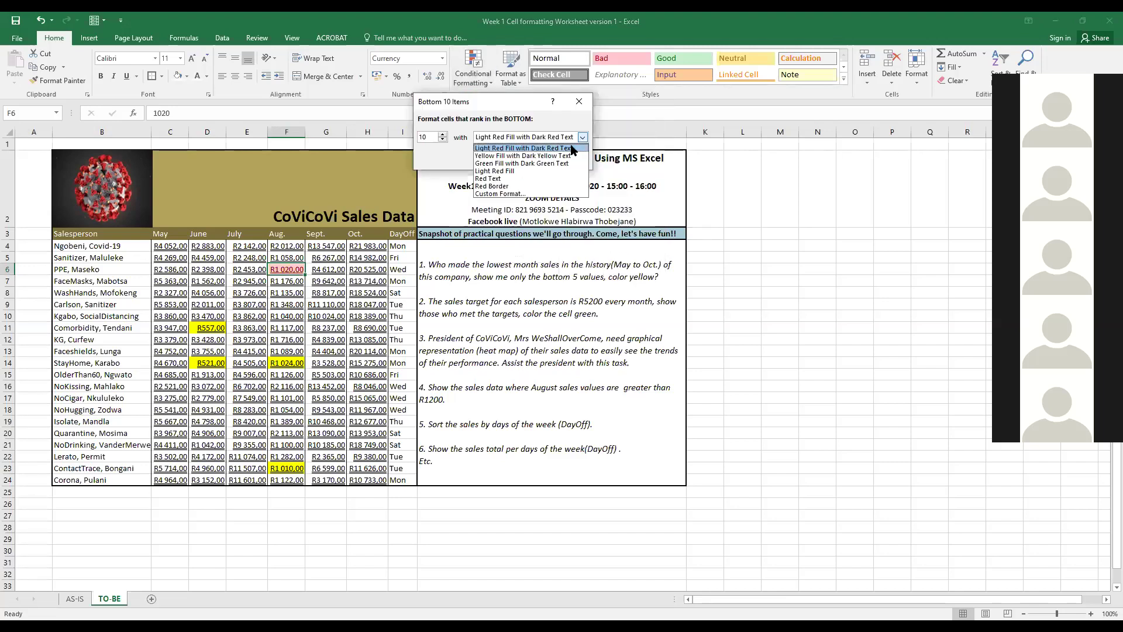
pyautogui.click(574, 104)
pyautogui.click(576, 103)
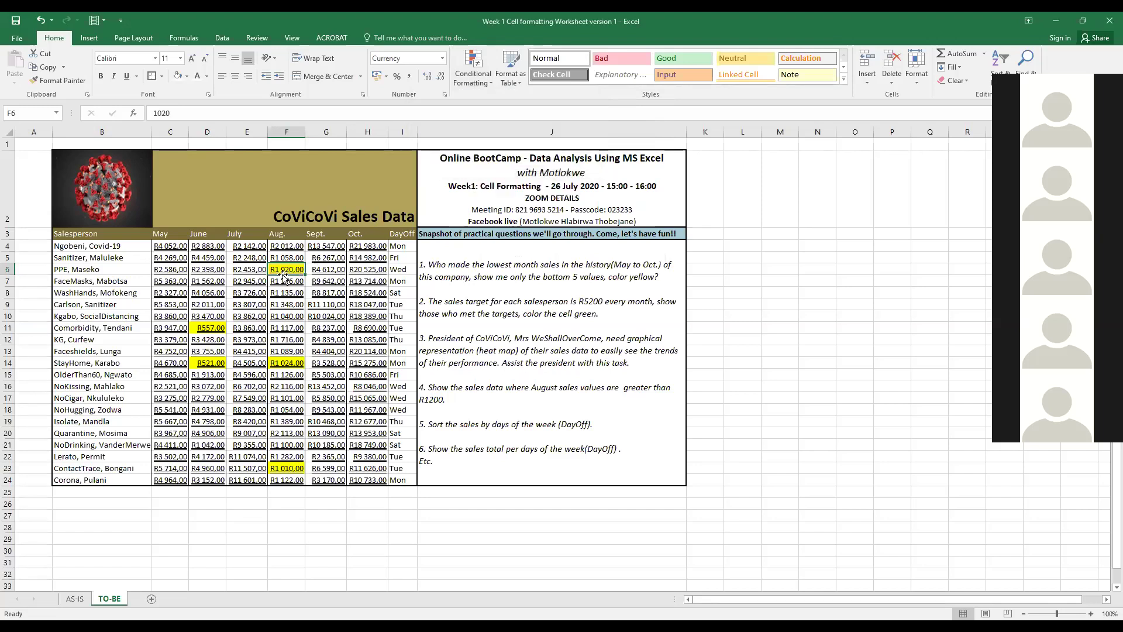
# Step: Review the existing Bottom 5 rule in the Conditional Formatting Rules Manager, then close it
pyautogui.click(492, 79)
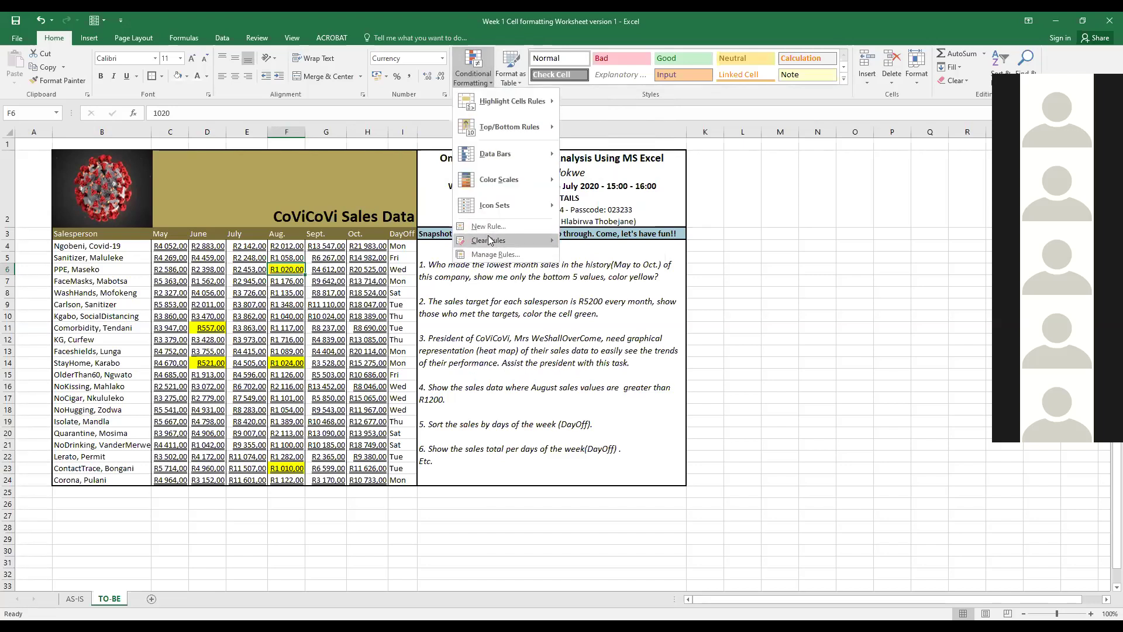
pyautogui.click(495, 254)
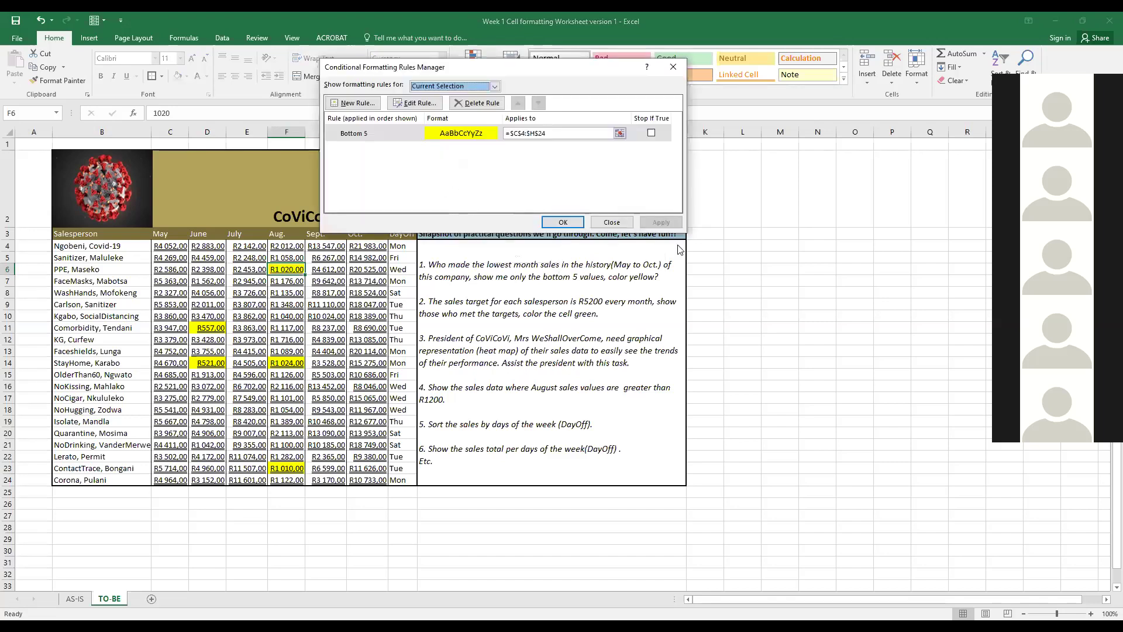
pyautogui.click(613, 222)
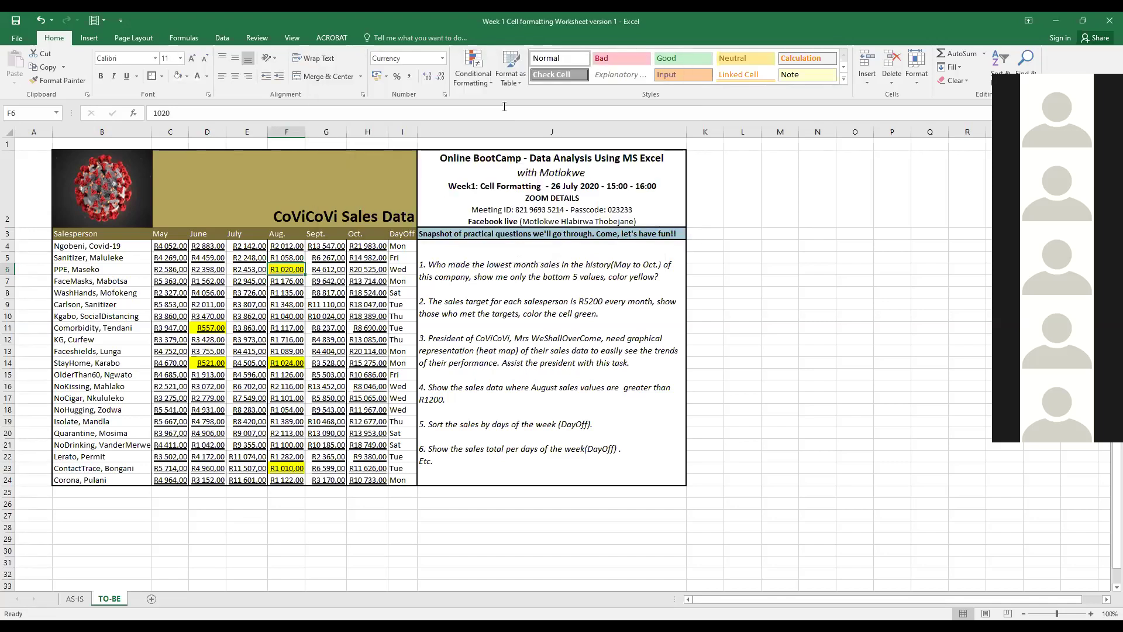
# Step: Start a new formula-based rule with the formula =$C$4>5200
pyautogui.click(492, 83)
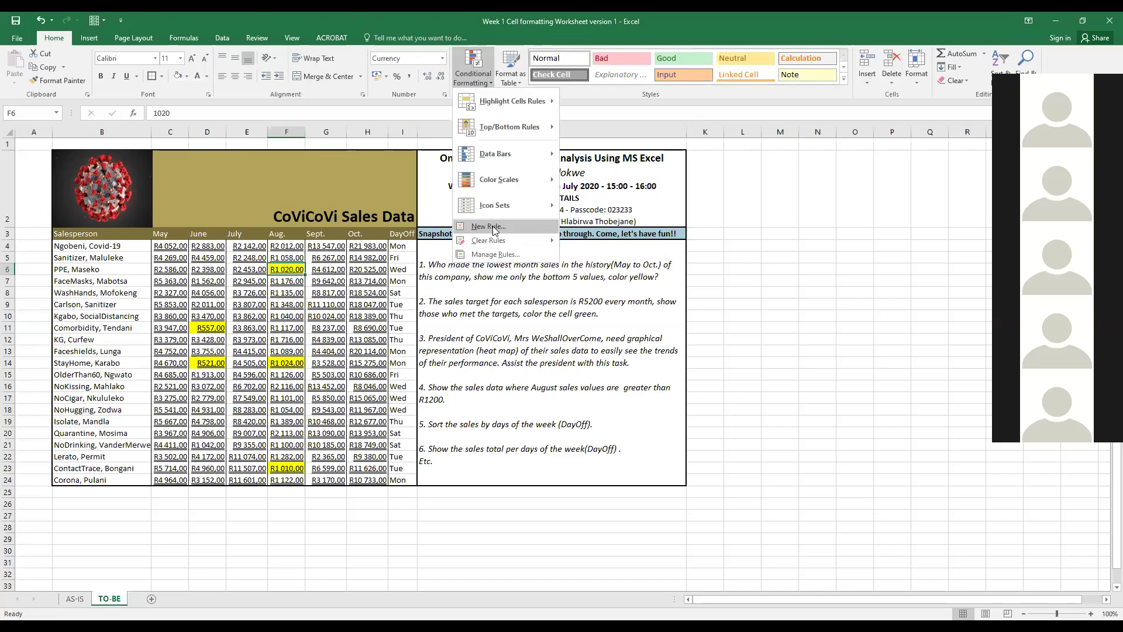
pyautogui.click(493, 228)
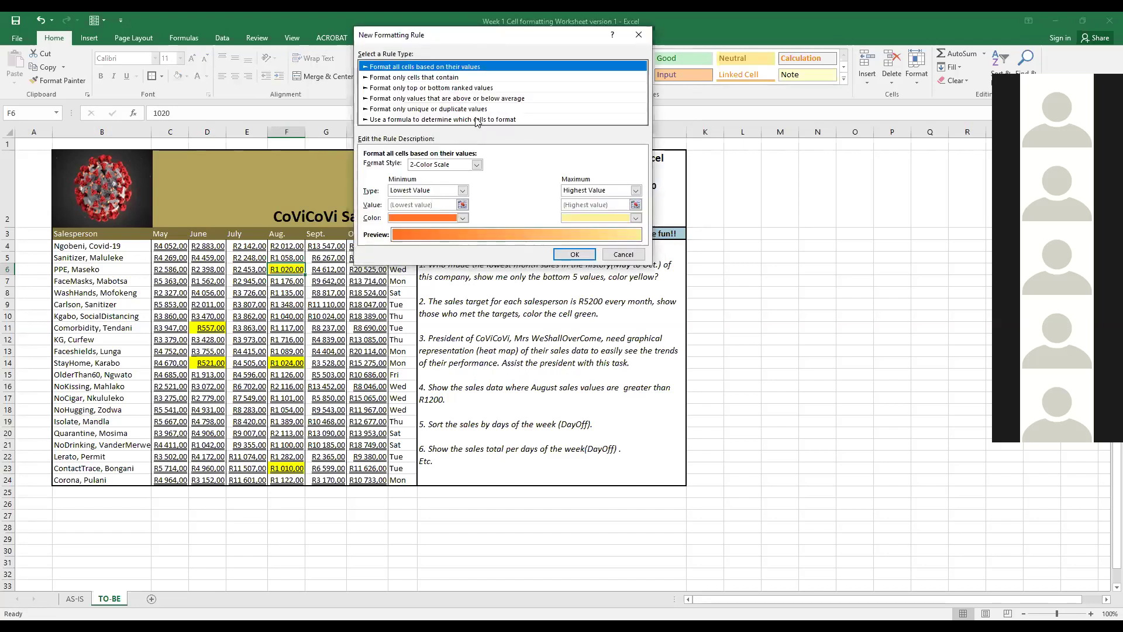
pyautogui.click(477, 120)
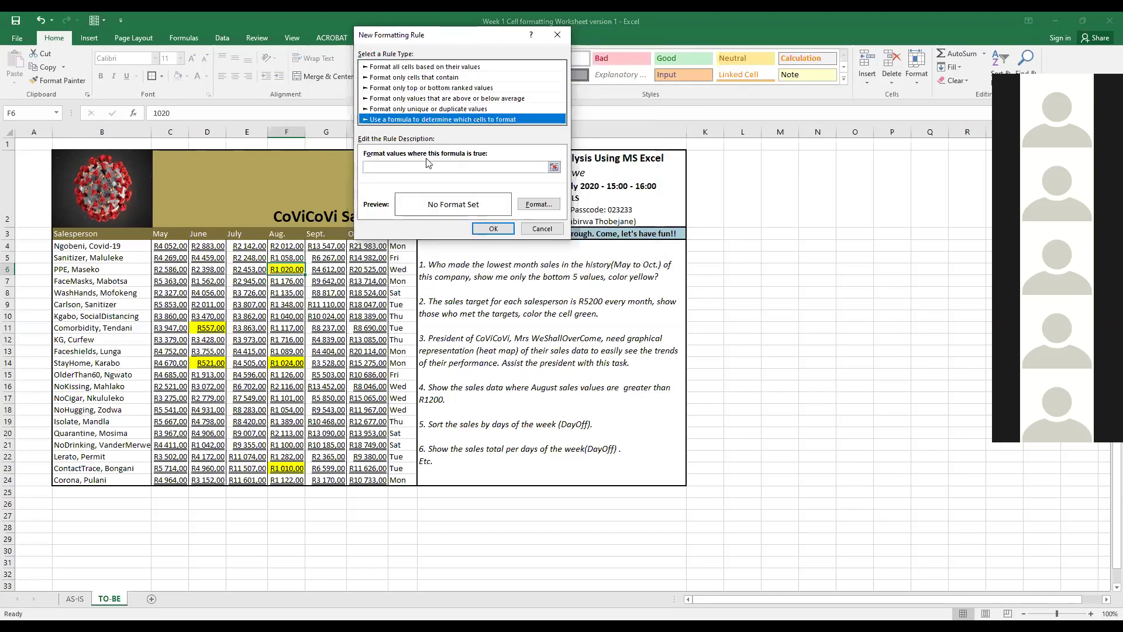
pyautogui.click(411, 167)
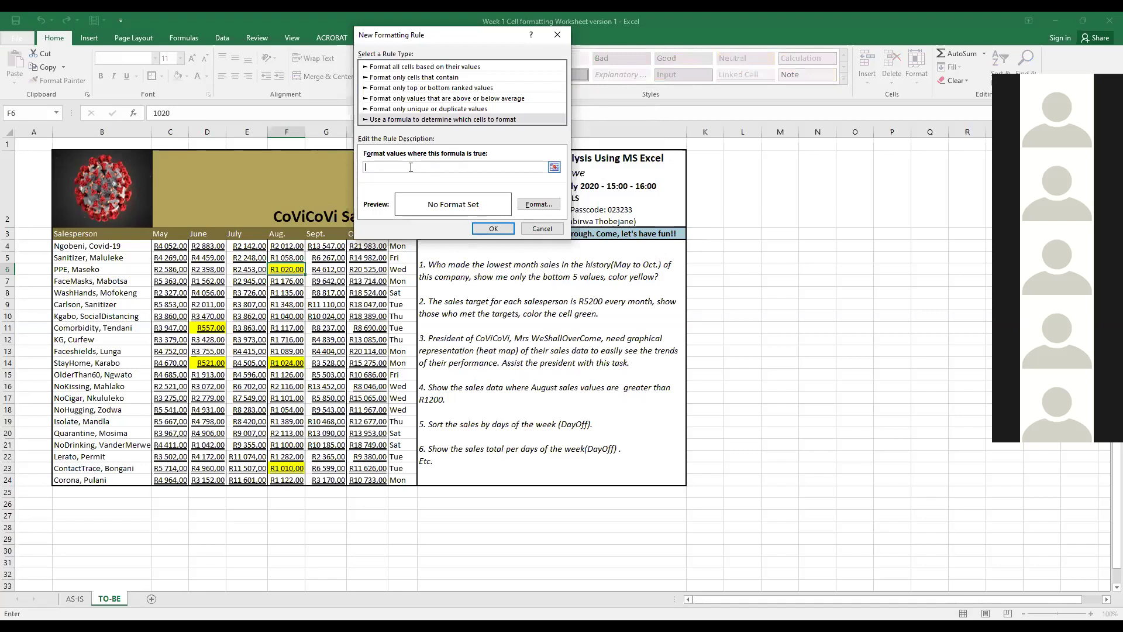
pyautogui.click(169, 247)
pyautogui.write('>5200')
# Step: Format the rule with yellow font colour and No Color fill, and save it
pyautogui.click(539, 205)
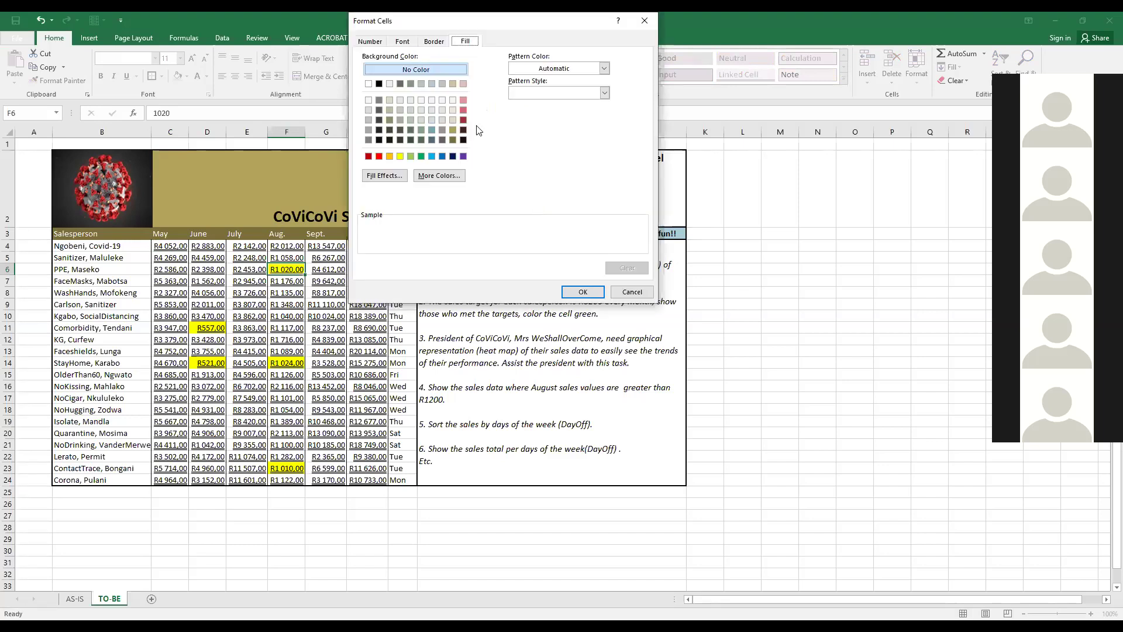
pyautogui.click(400, 156)
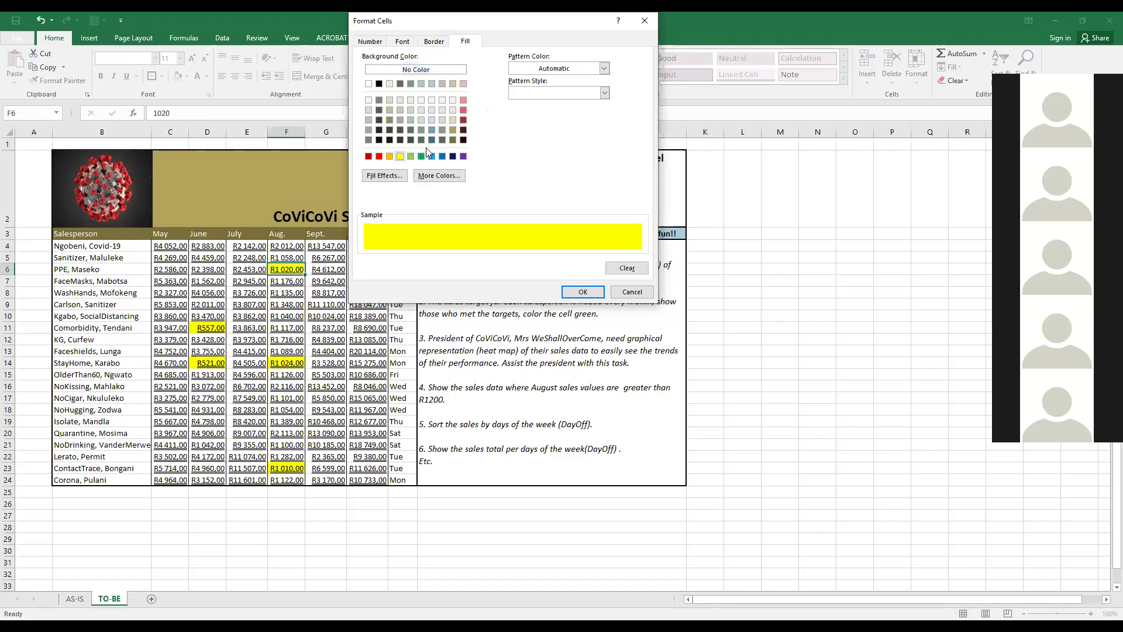
pyautogui.click(397, 175)
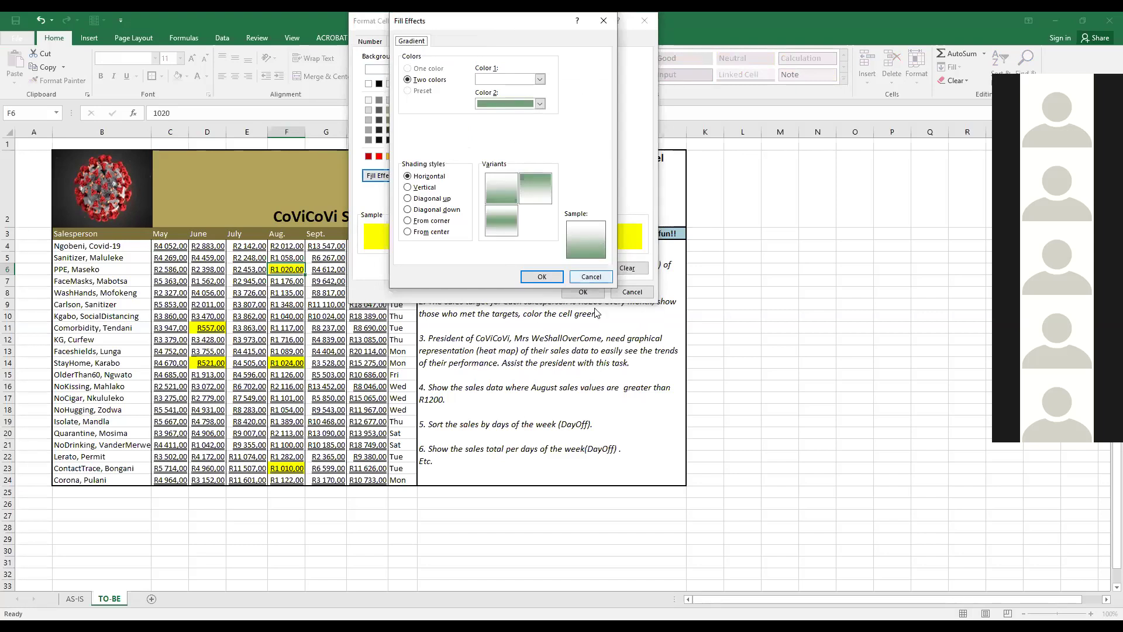
pyautogui.click(590, 277)
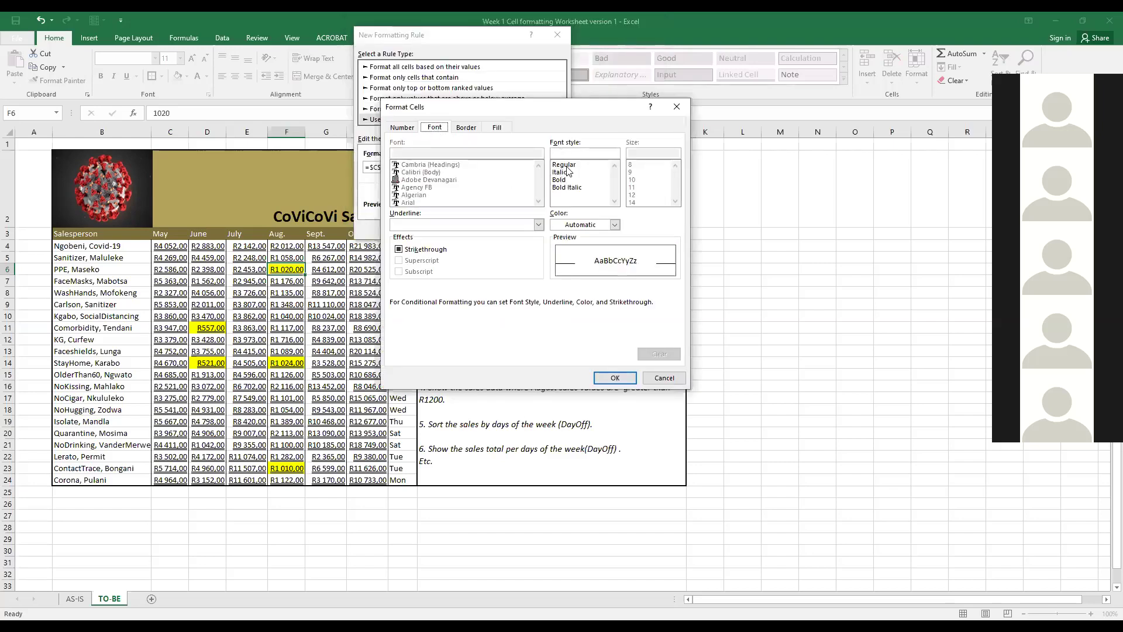
pyautogui.click(615, 225)
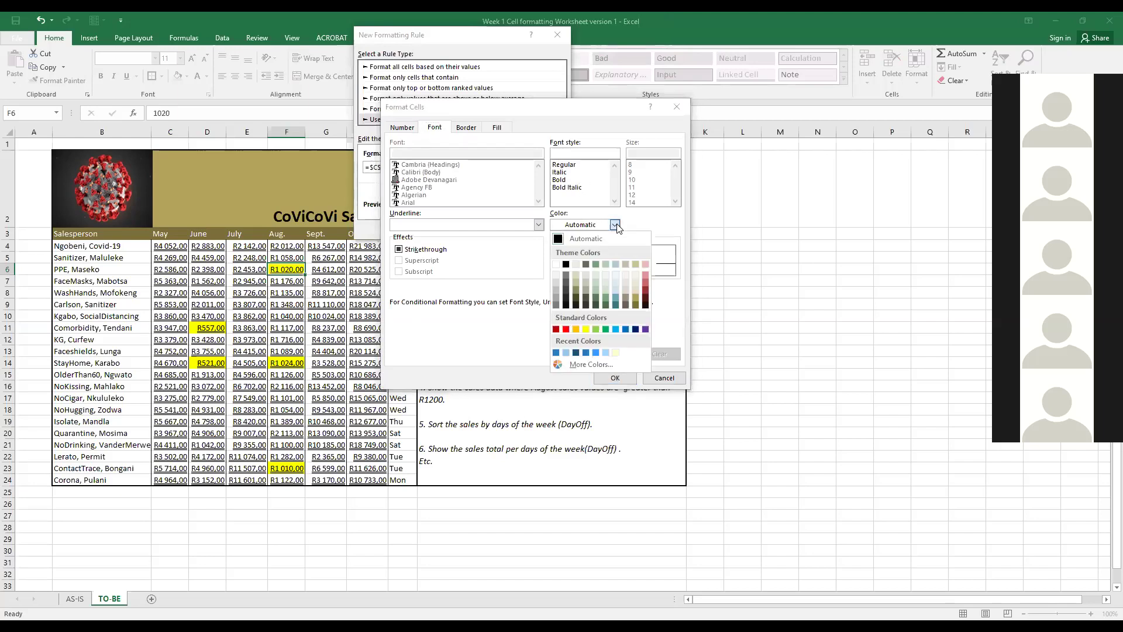
pyautogui.click(586, 329)
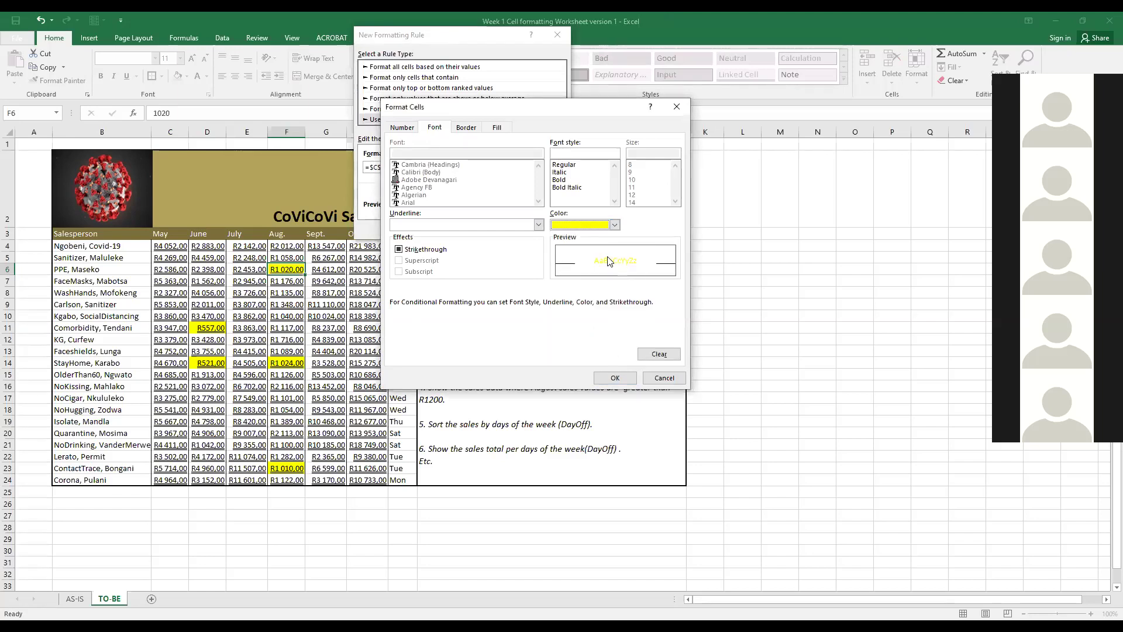
pyautogui.click(499, 127)
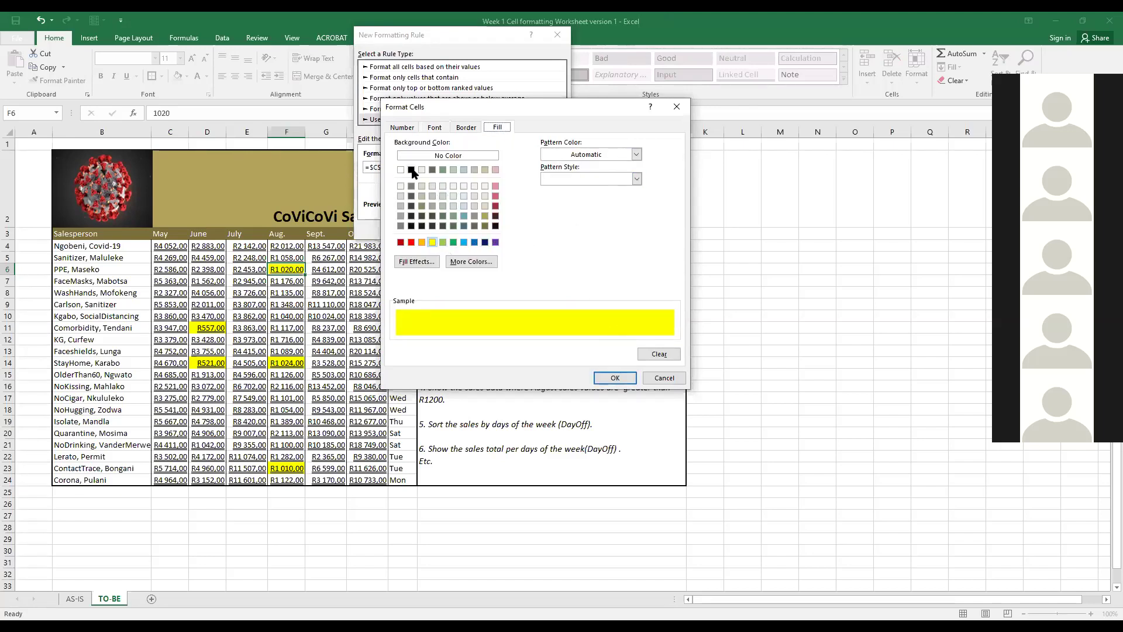
pyautogui.click(445, 155)
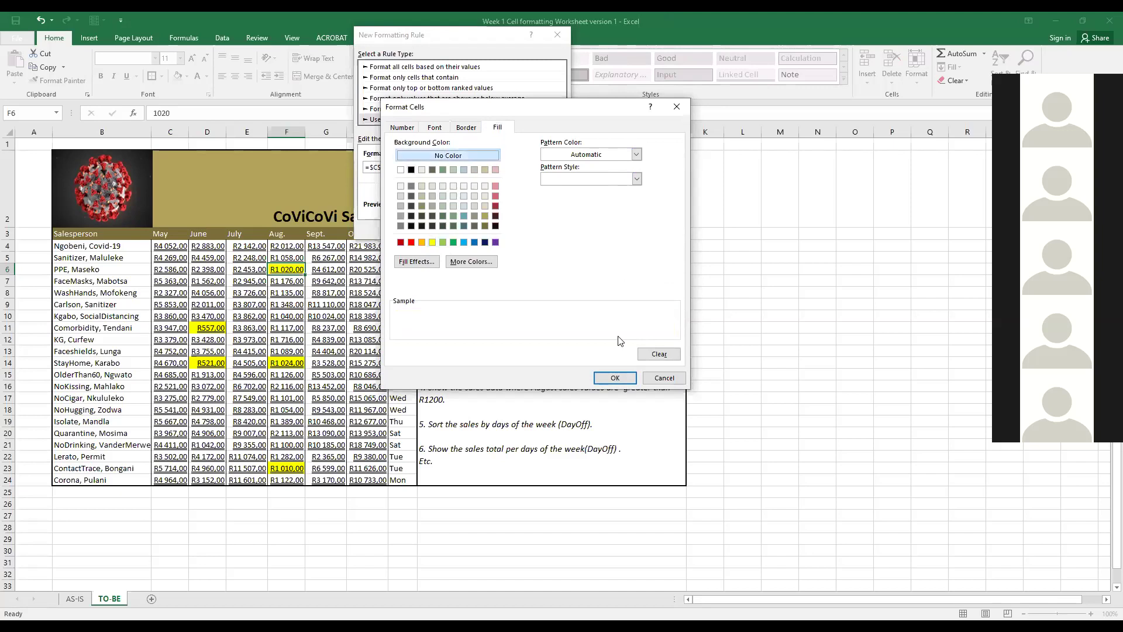
pyautogui.click(614, 378)
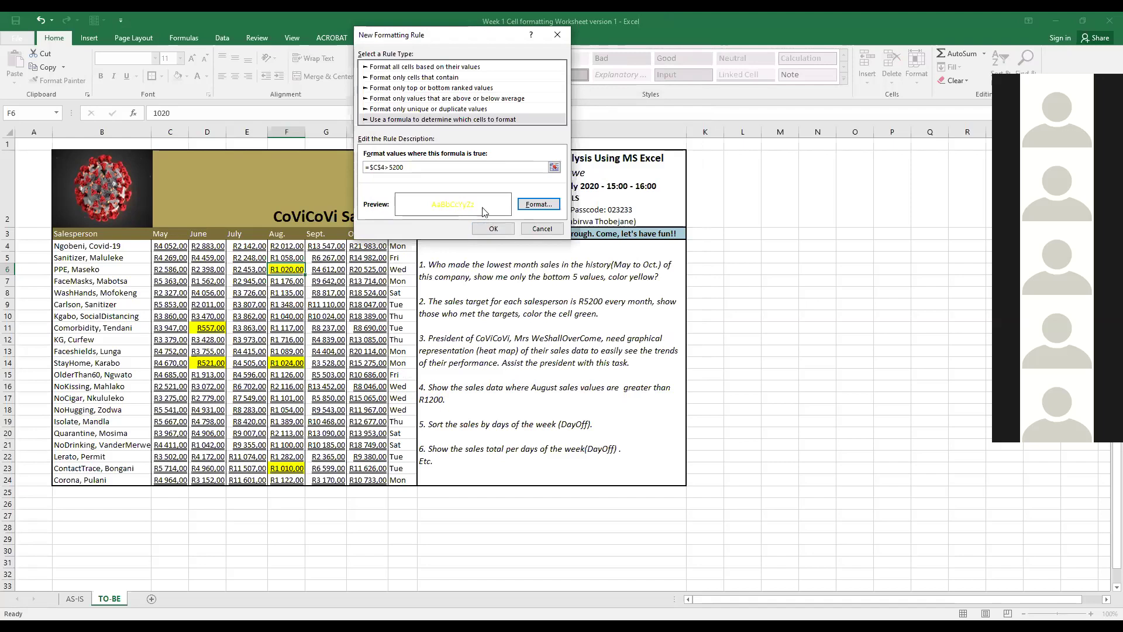
pyautogui.click(493, 228)
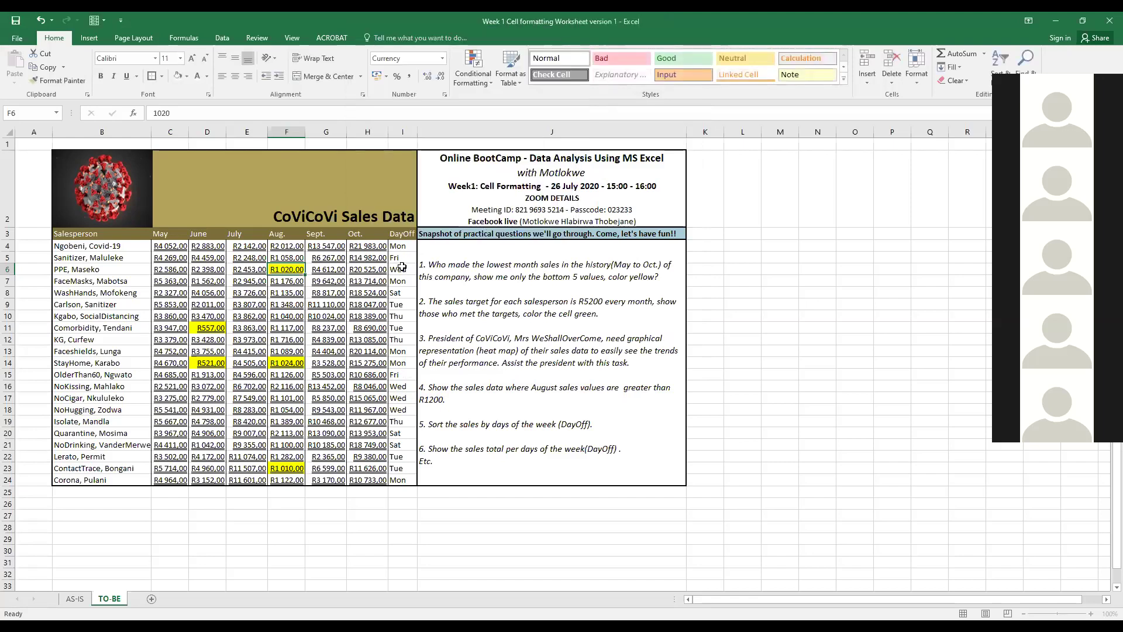
# Step: Select cell H4, the October sales value, and start a new conditional formatting rule
pyautogui.click(355, 290)
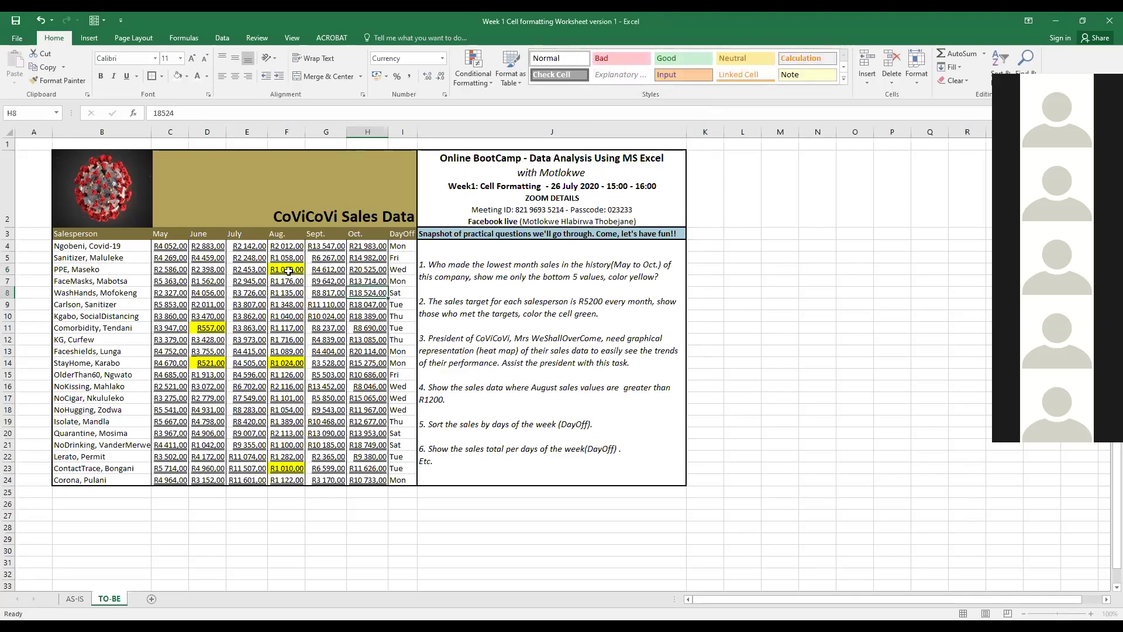
pyautogui.click(167, 248)
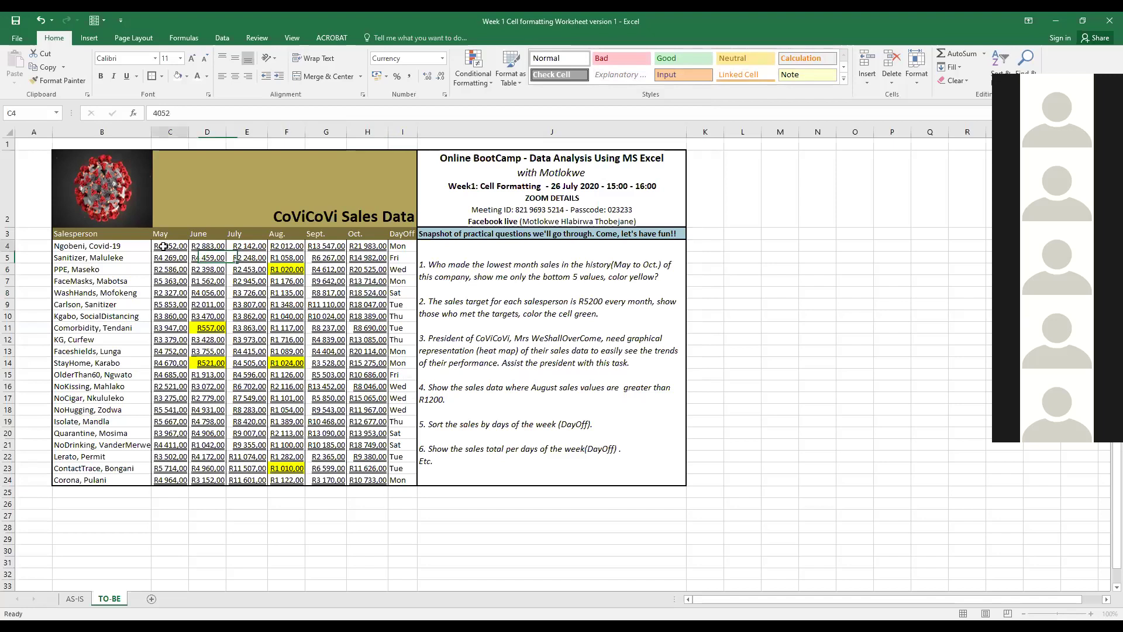
pyautogui.click(367, 244)
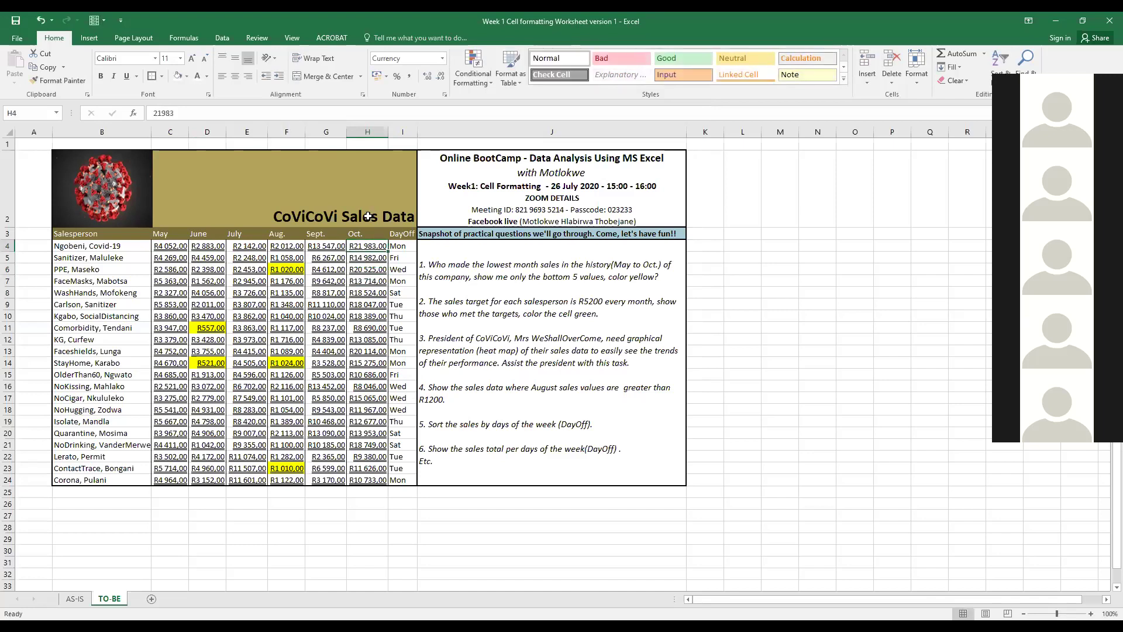
pyautogui.click(488, 78)
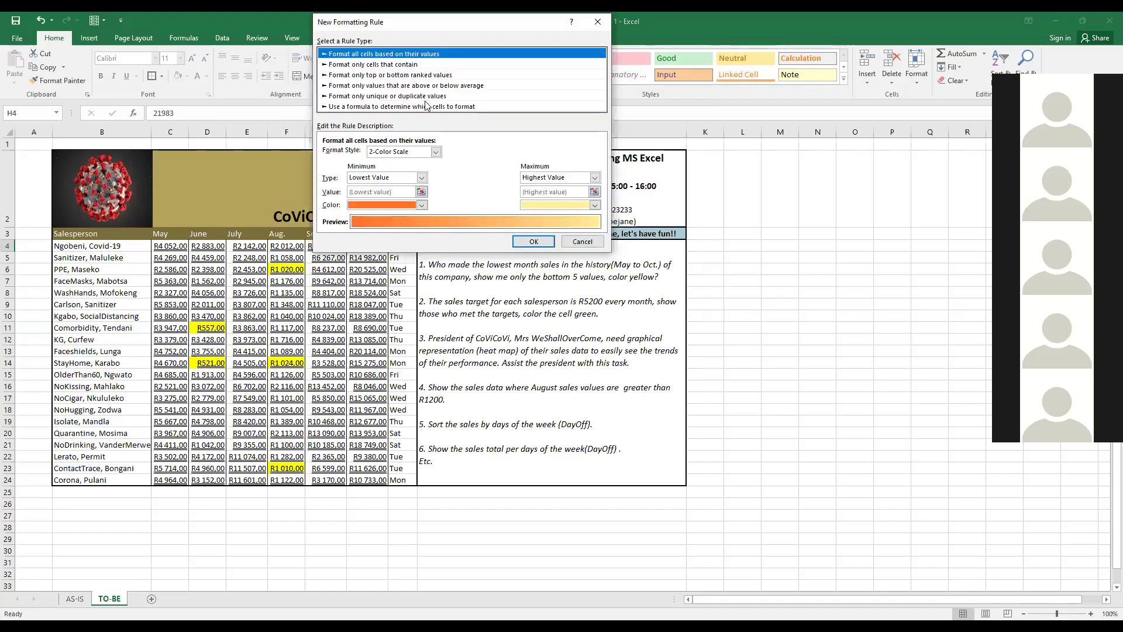
# Step: Choose a formula-based rule type and enter the rule formula =$H$4>5200
pyautogui.click(426, 106)
pyautogui.click(387, 154)
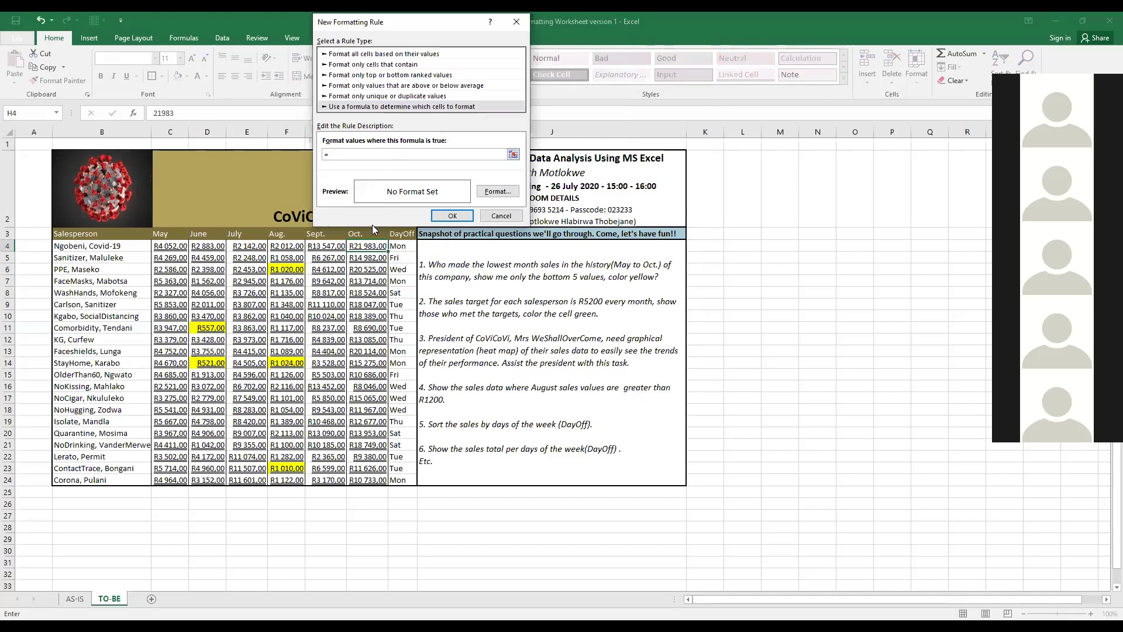
pyautogui.click(368, 245)
pyautogui.write('>5200')
# Step: Set the rule's font colour to yellow and save the H4 rule
pyautogui.click(498, 191)
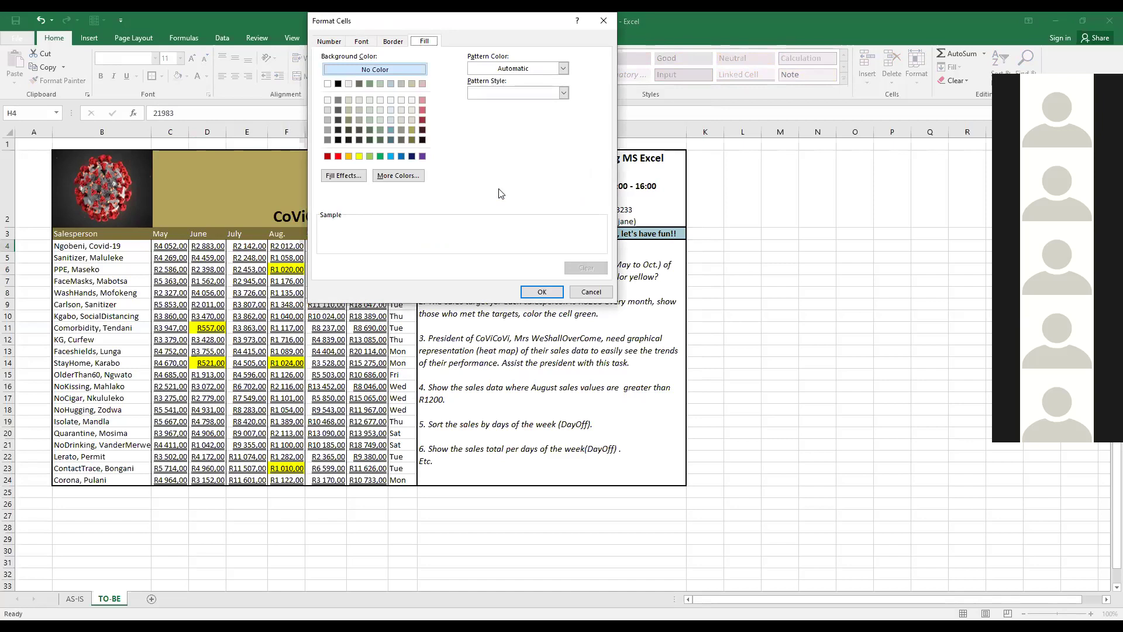
pyautogui.click(362, 41)
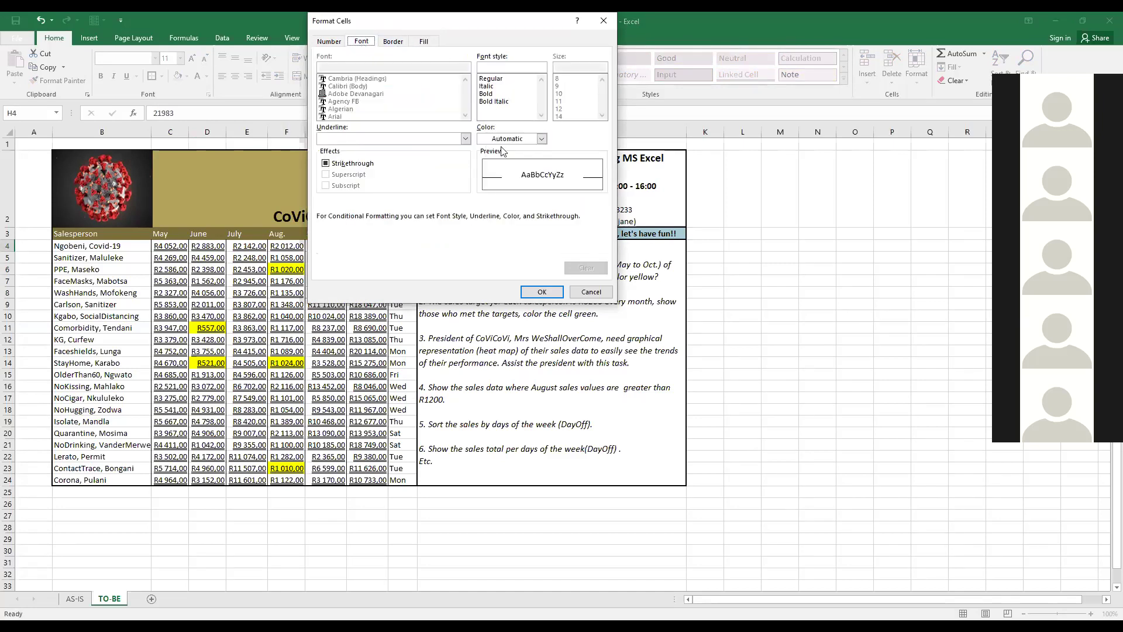
pyautogui.click(540, 141)
pyautogui.click(539, 141)
pyautogui.click(514, 241)
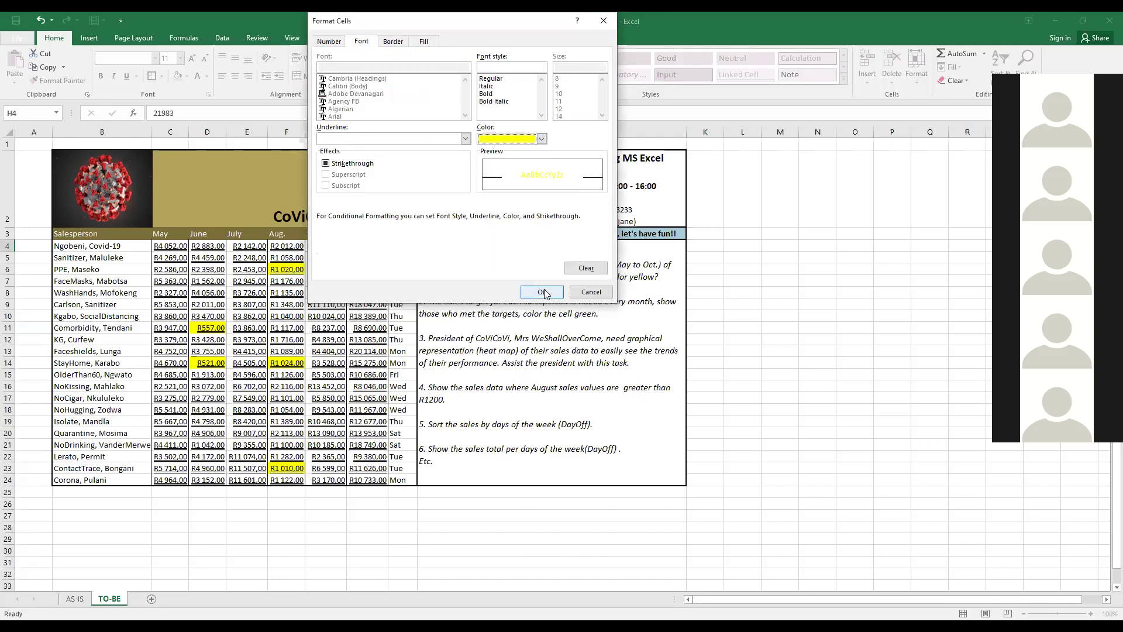
pyautogui.click(543, 292)
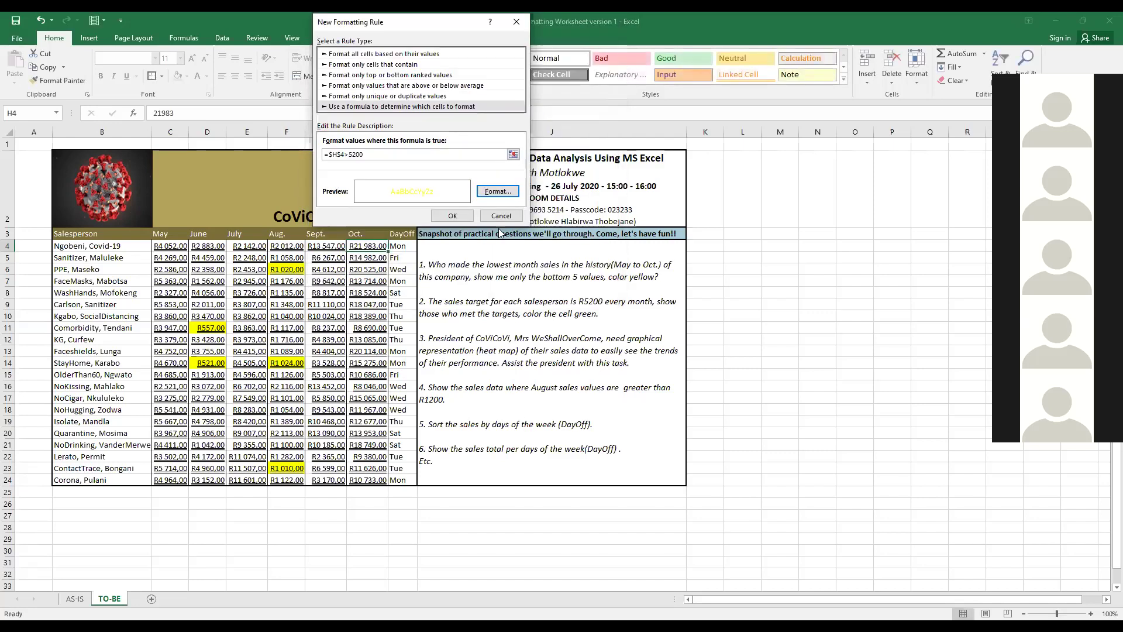
pyautogui.click(461, 217)
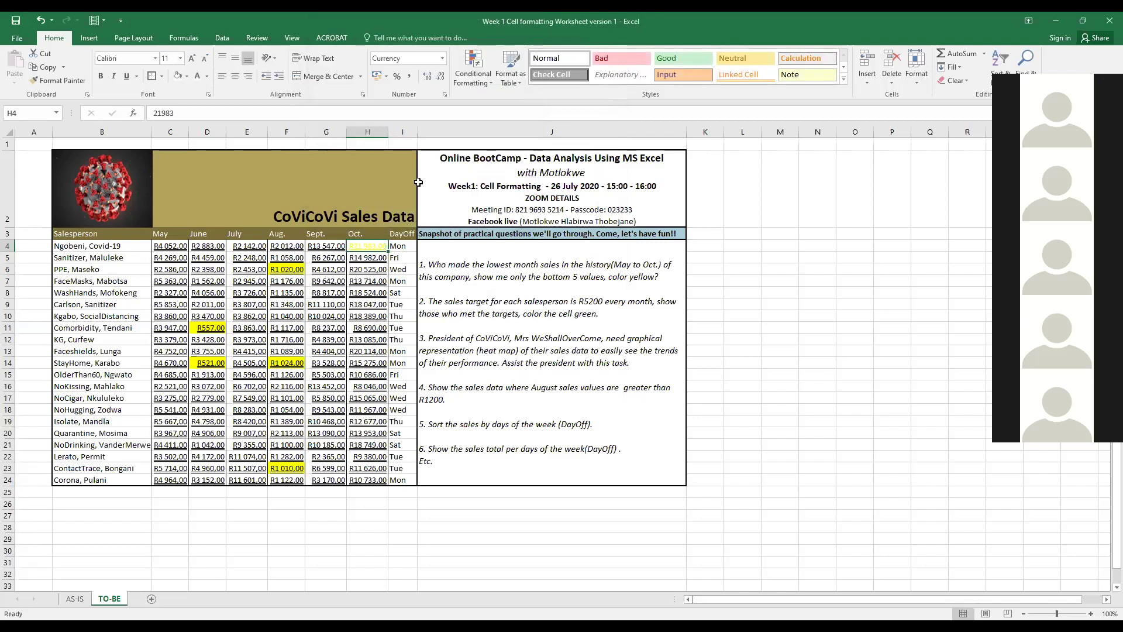
# Step: Autofit column H to its contents and browse the Conditional Formatting menu
pyautogui.doubleClick(394, 131)
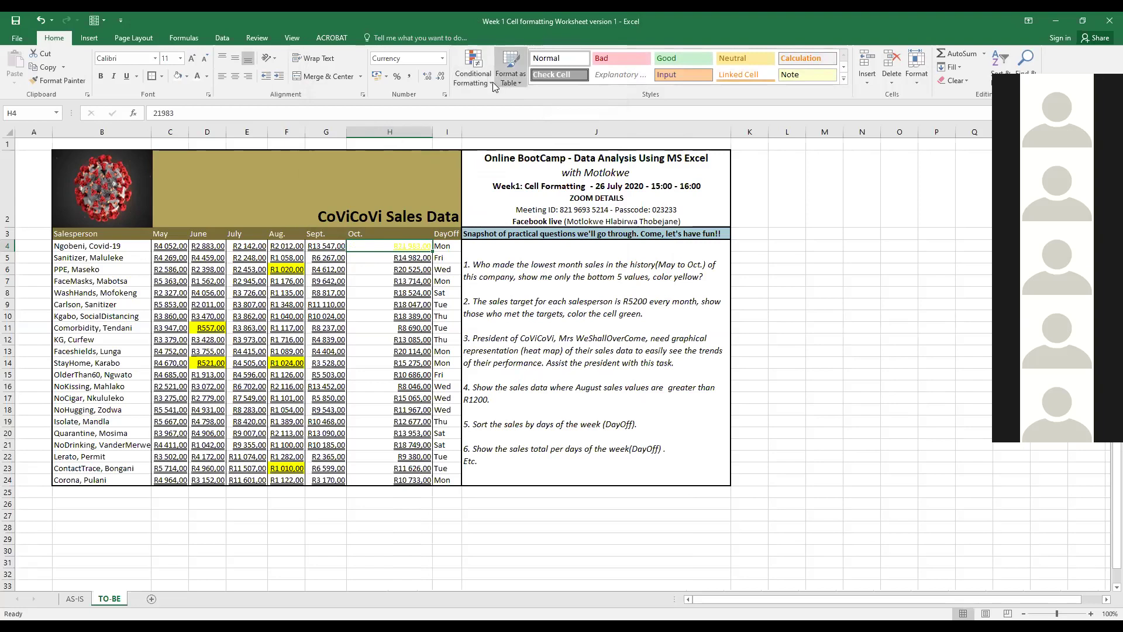
pyautogui.click(473, 67)
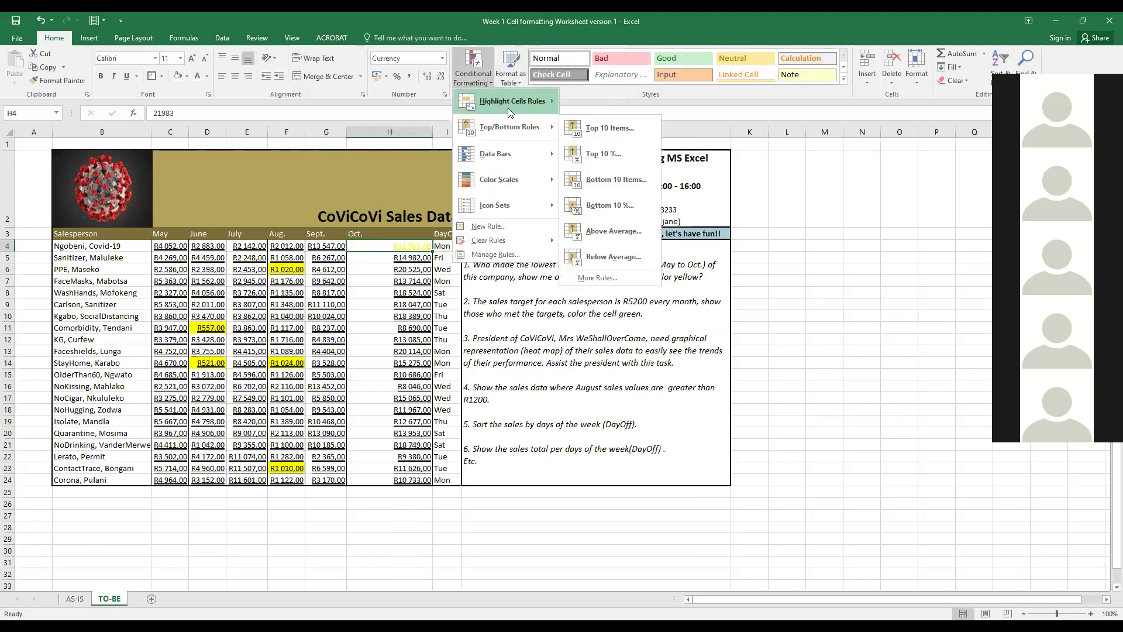
pyautogui.moveTo(507, 108)
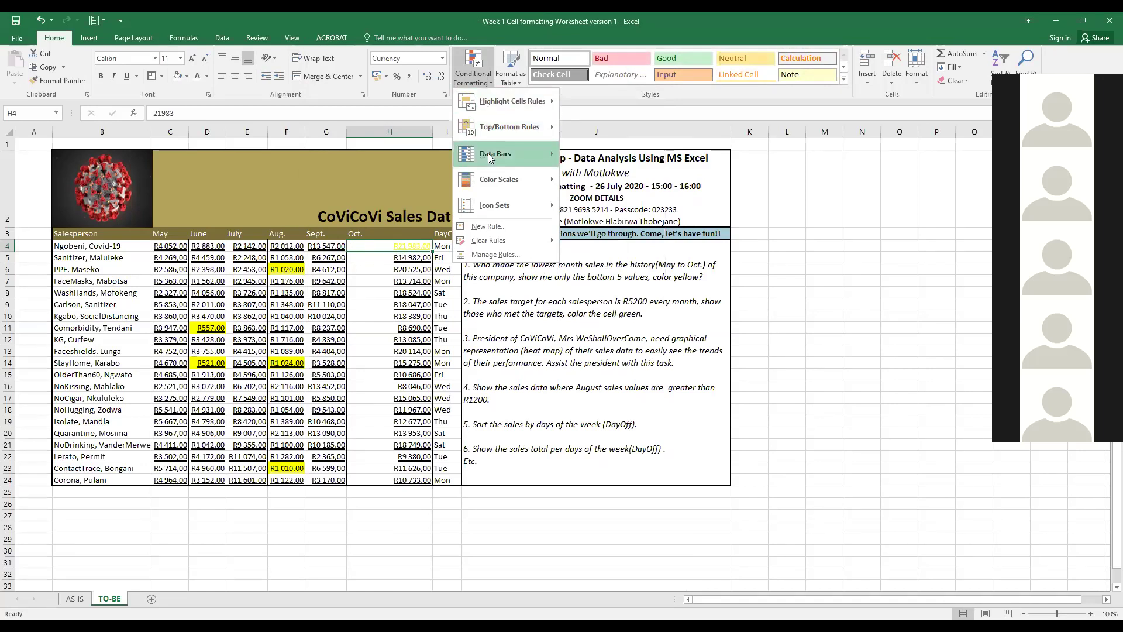
pyautogui.moveTo(487, 153)
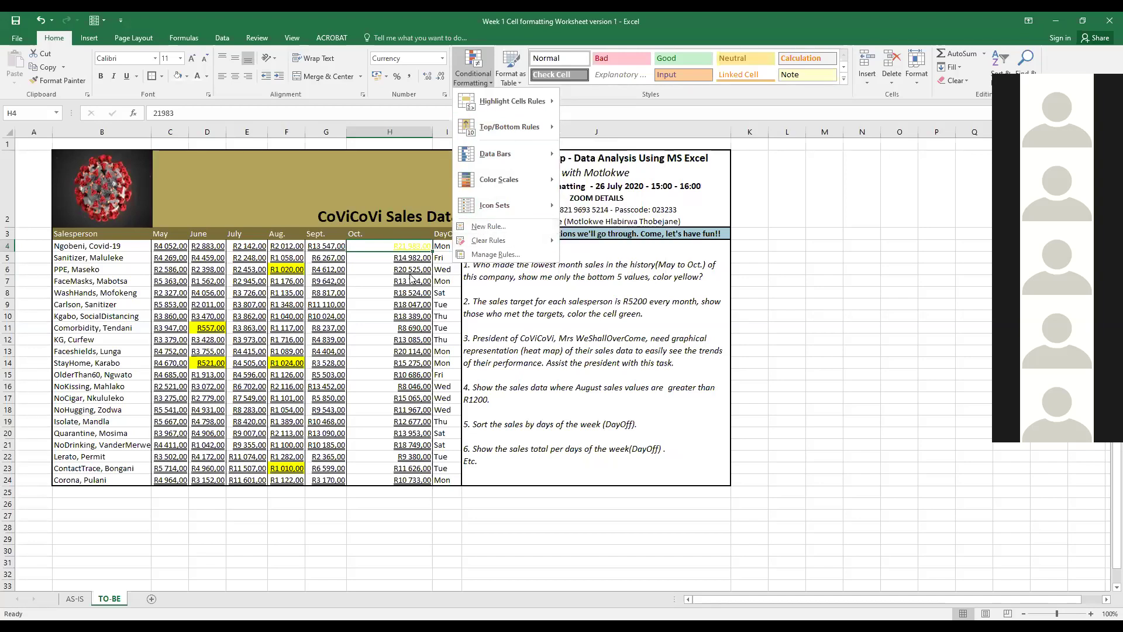
# Step: Undo the column H width change and select the May–Oct. figures C4:H24
pyautogui.press('Escape')
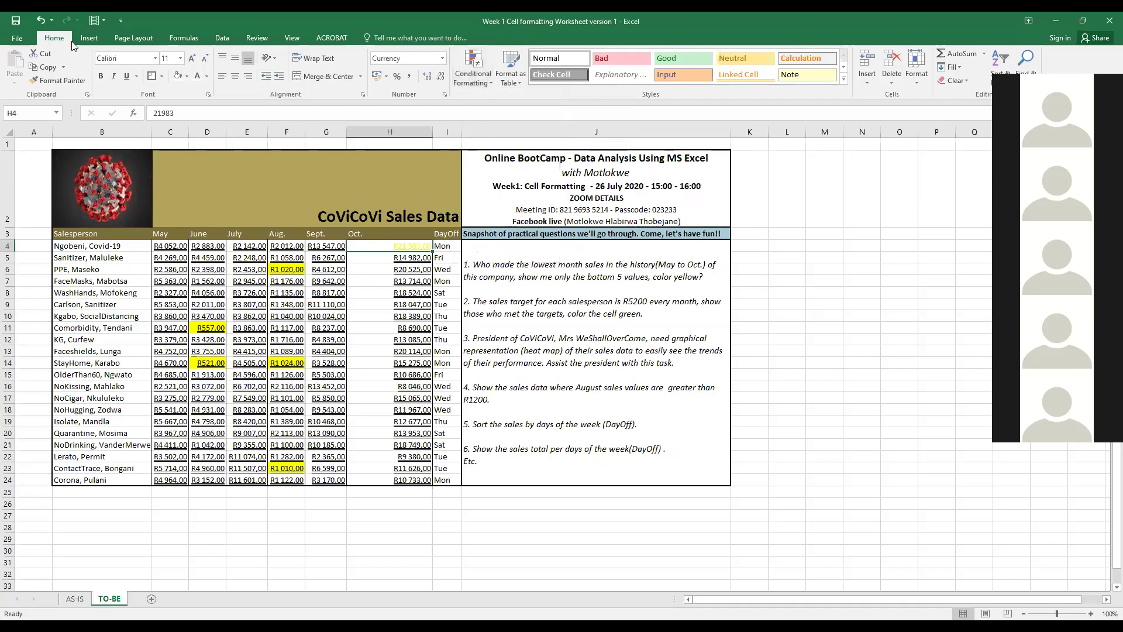
pyautogui.hotkey('ctrl', 'z')
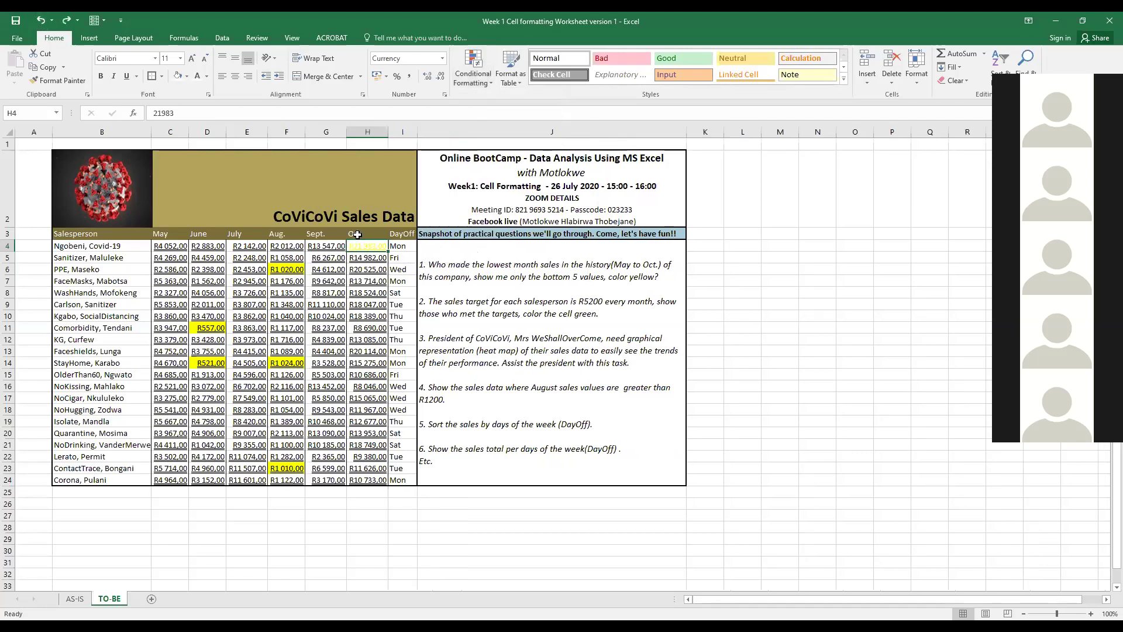
pyautogui.moveTo(178, 248); pyautogui.dragTo(380, 481)
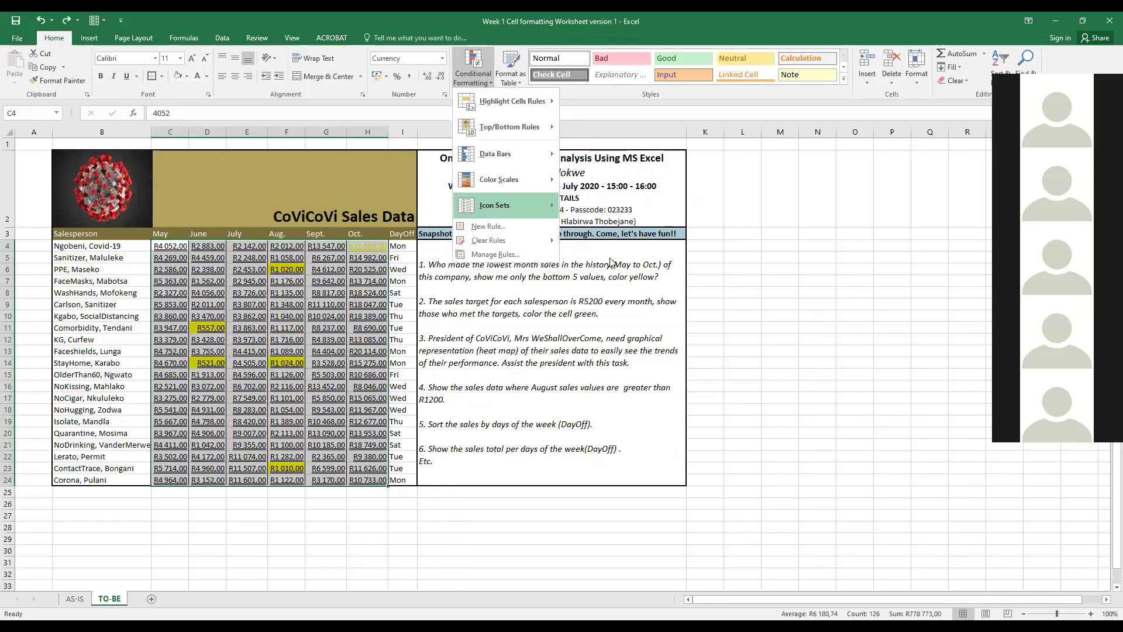
# Step: Clear the highlight rules from the selected sales cells, then reselect C4:H24
pyautogui.click(287, 304)
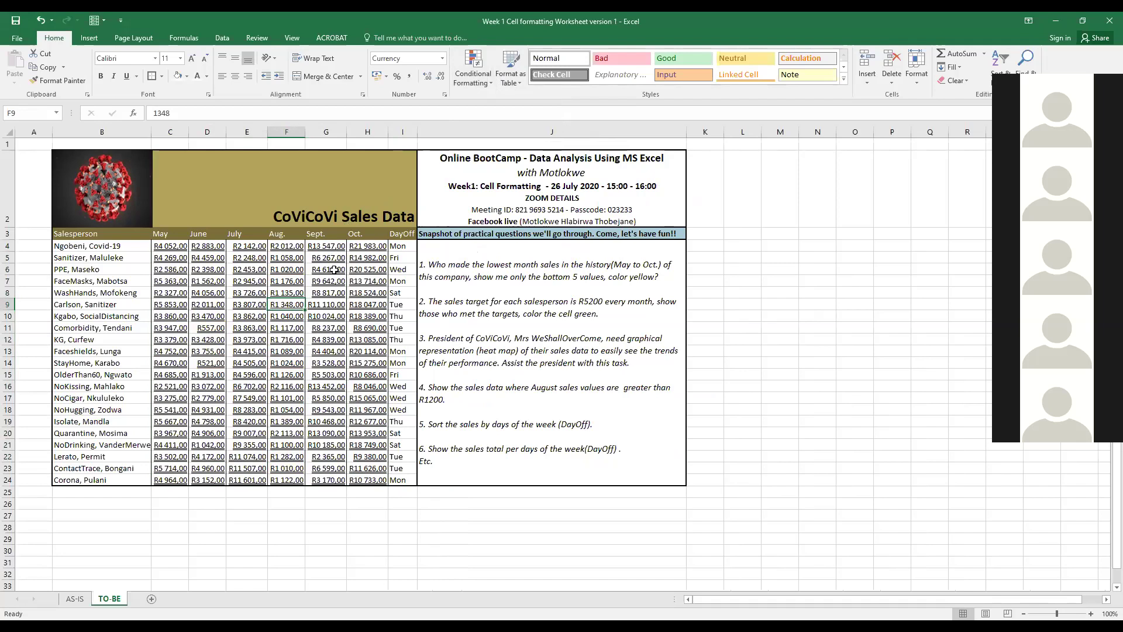
pyautogui.click(480, 351)
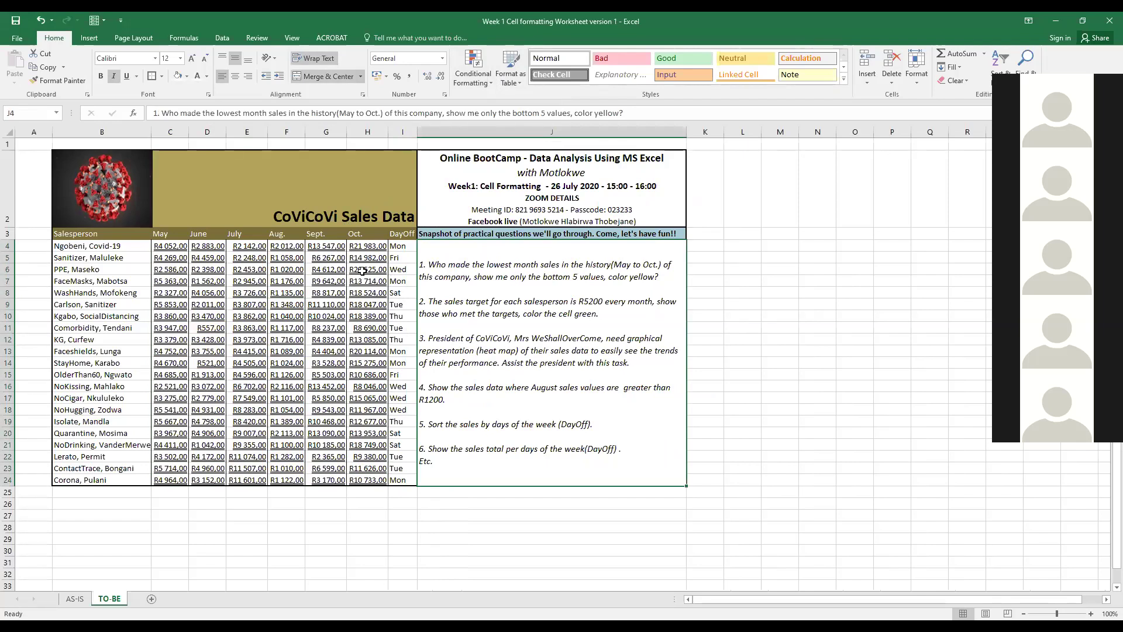
pyautogui.moveTo(176, 245); pyautogui.dragTo(375, 479)
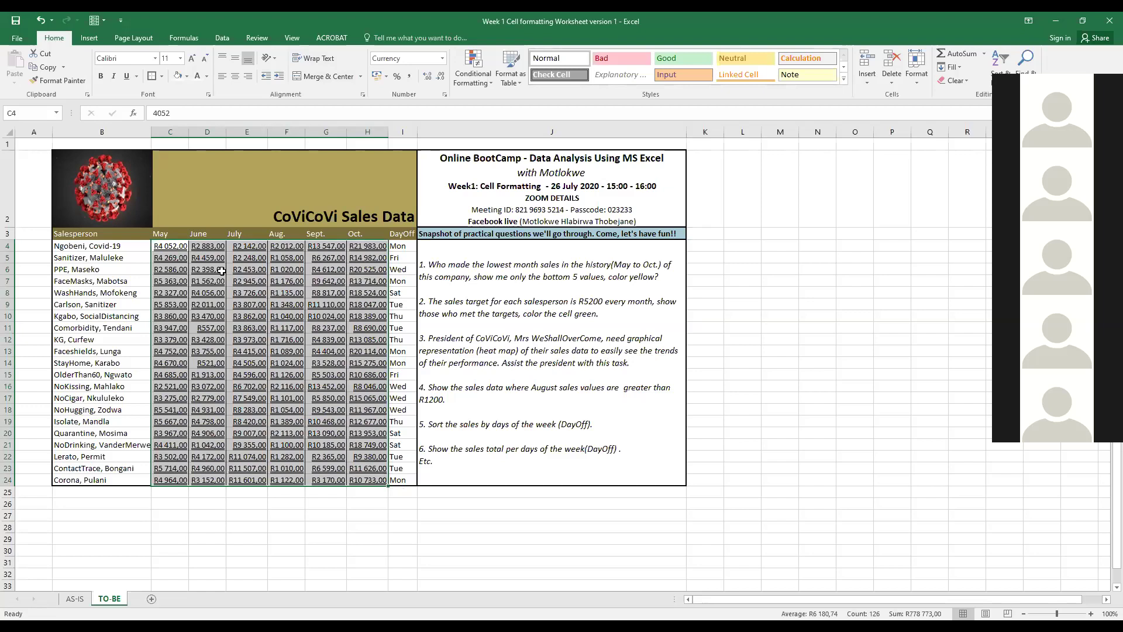
# Step: Apply the Green-Yellow-Red Color Scale to the C4:H24 sales figures
pyautogui.click(489, 83)
pyautogui.moveTo(528, 101)
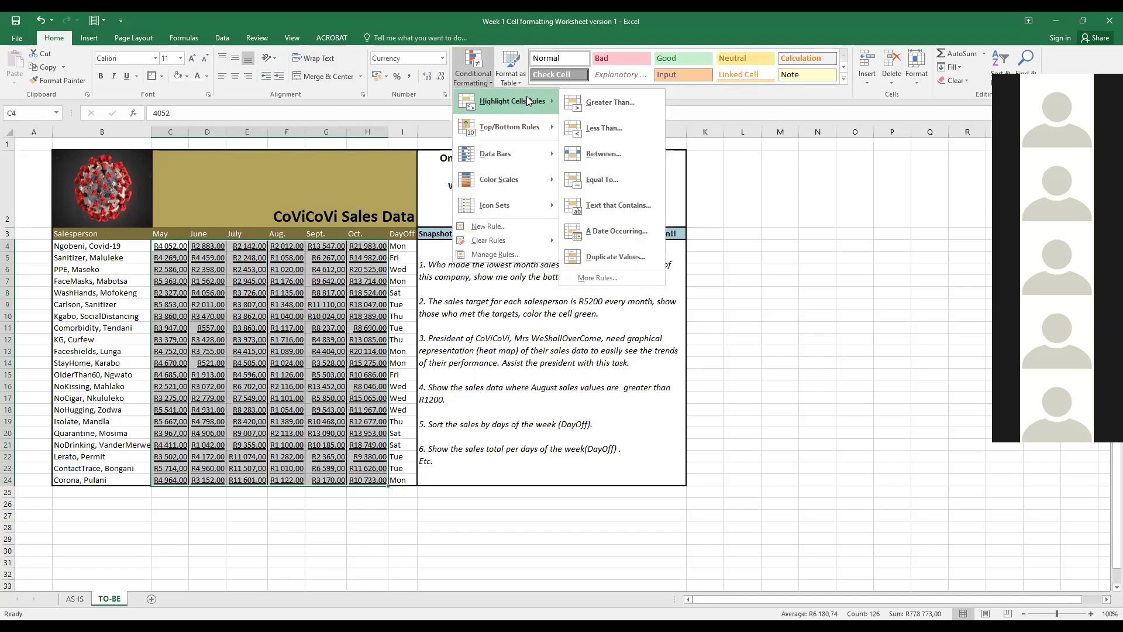
pyautogui.moveTo(525, 129)
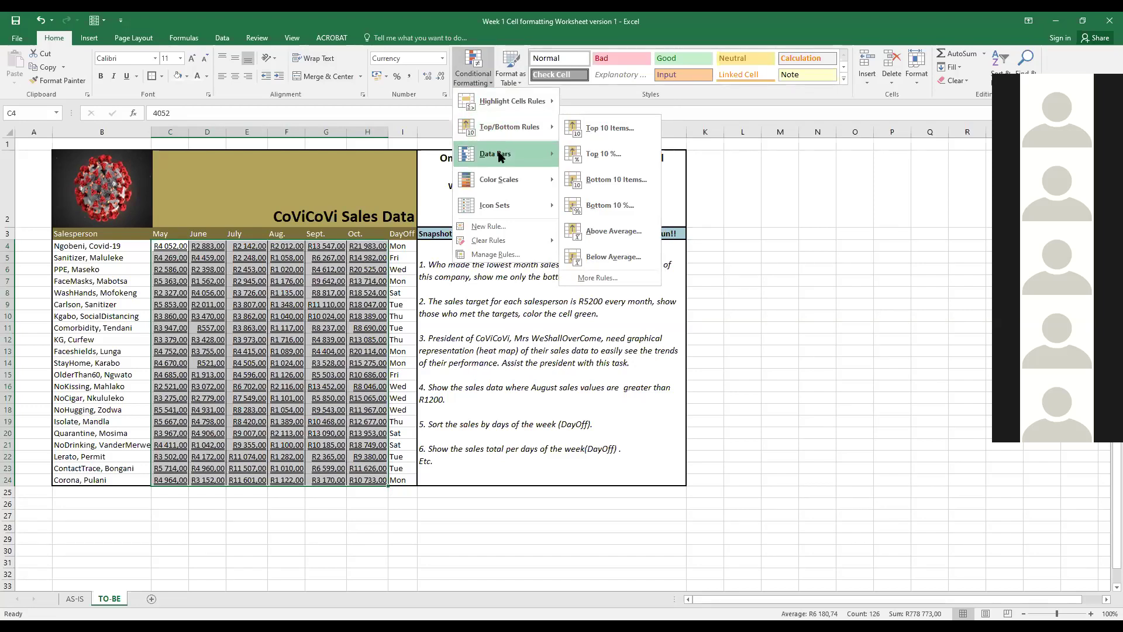
pyautogui.moveTo(501, 156)
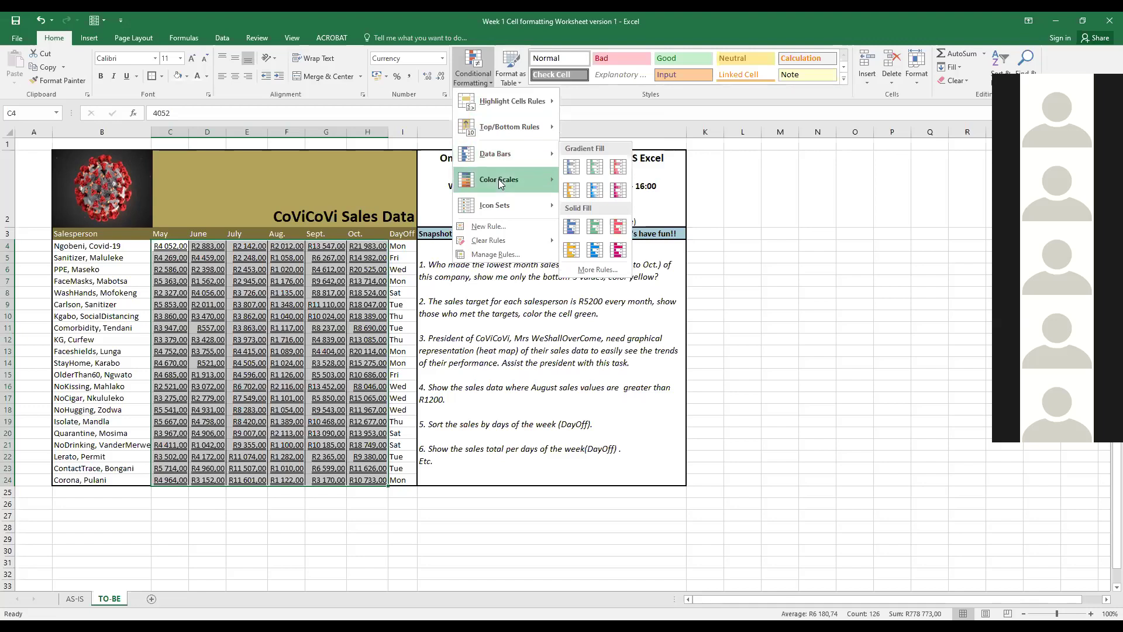
pyautogui.moveTo(498, 179)
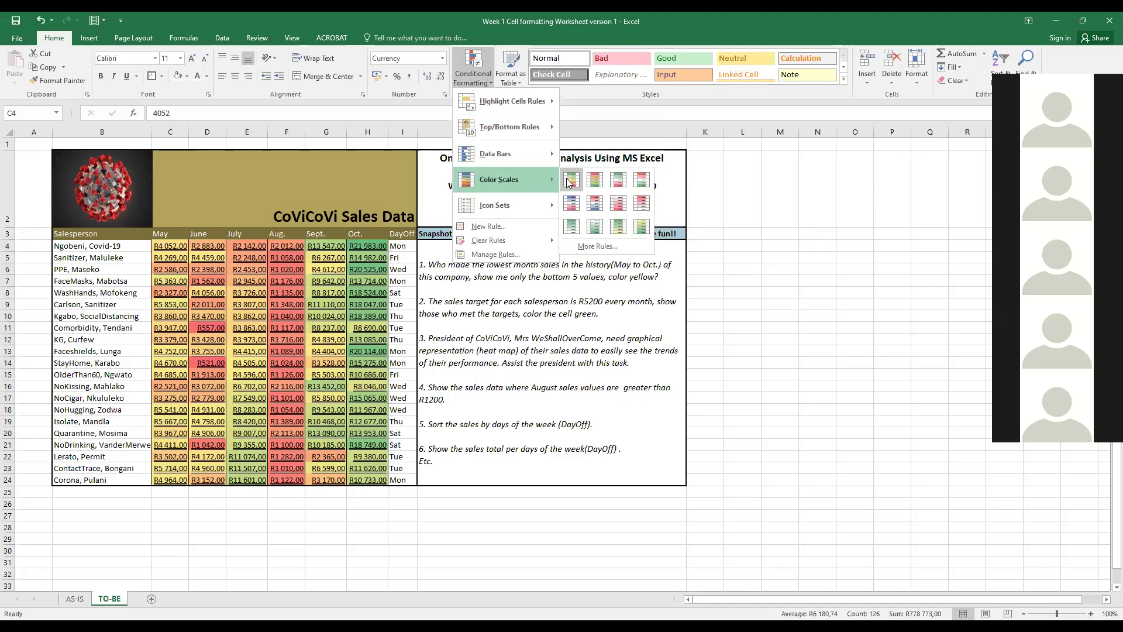
pyautogui.click(439, 274)
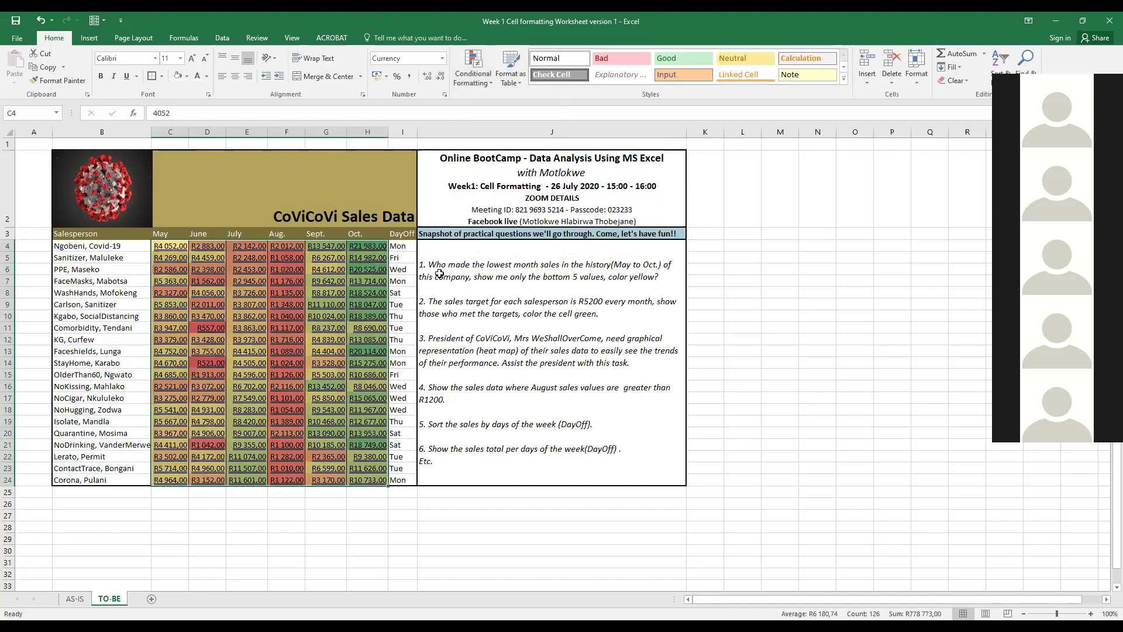
# Step: Inspect the heat map by selecting the Aug., Oct., Sept. and May columns, then reselect C4:H24
pyautogui.click(310, 300)
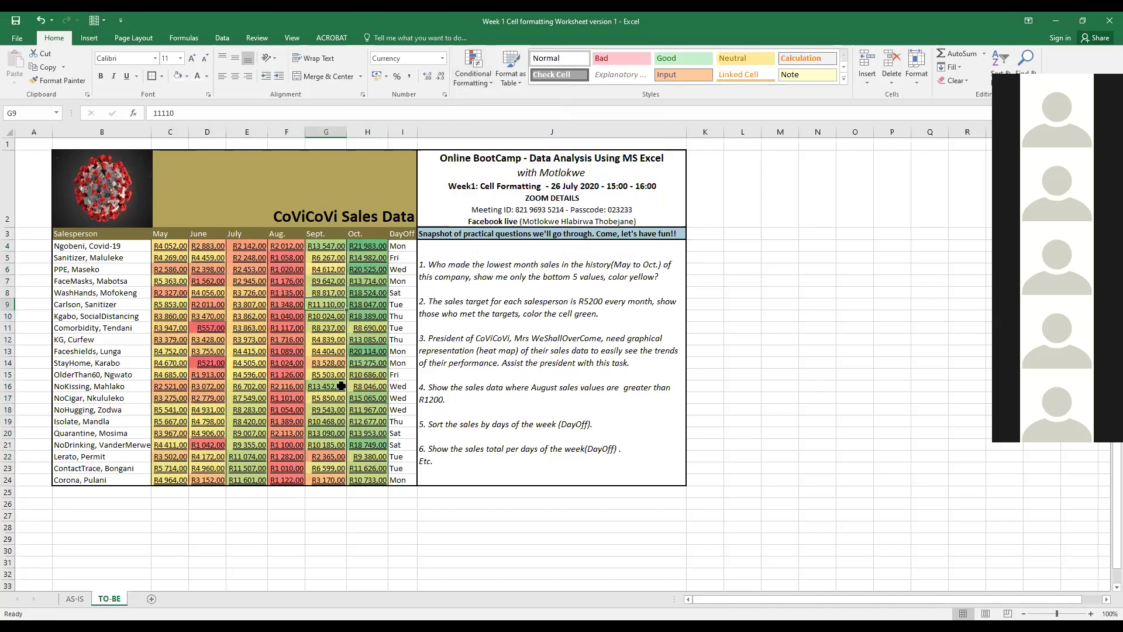
pyautogui.click(292, 125)
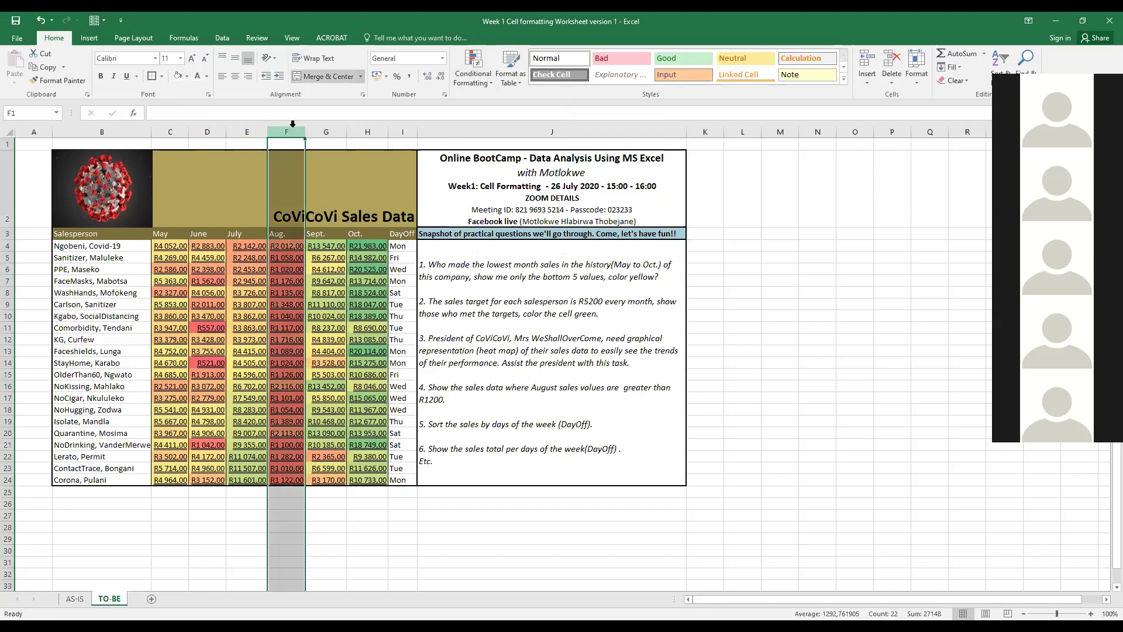
pyautogui.click(377, 294)
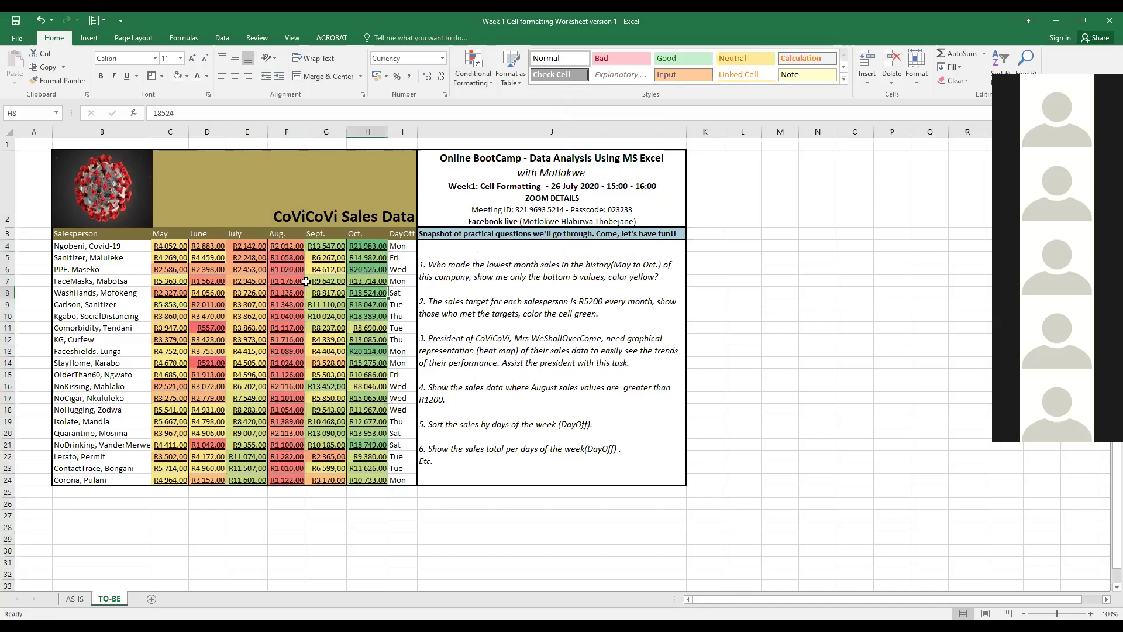
pyautogui.click(288, 246)
pyautogui.moveTo(287, 246); pyautogui.dragTo(288, 480)
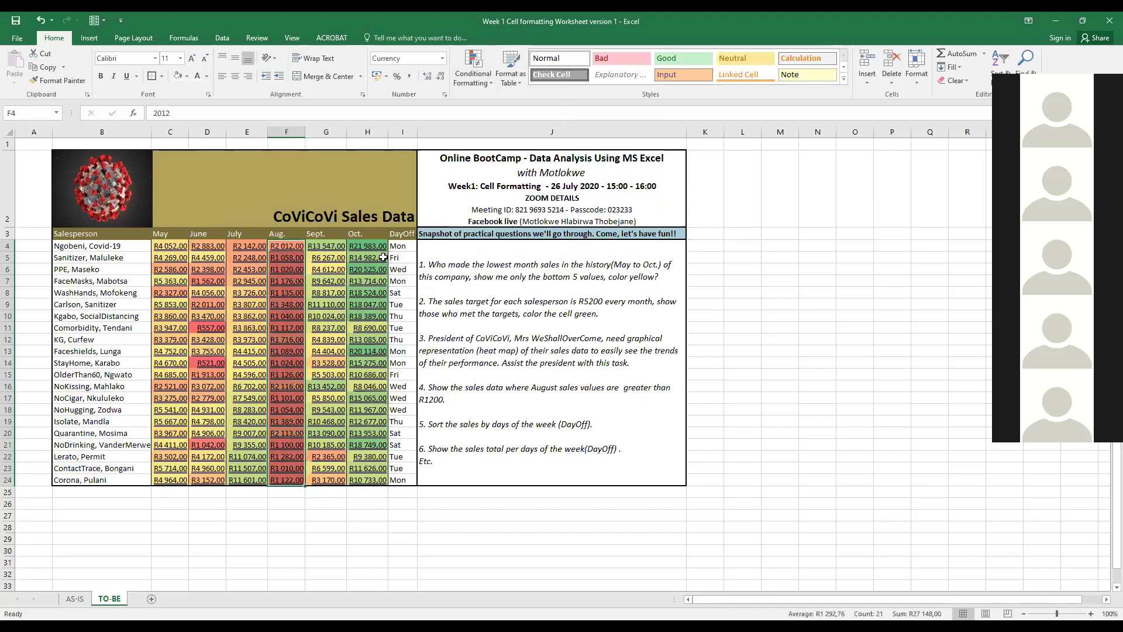
pyautogui.moveTo(369, 245); pyautogui.dragTo(368, 479)
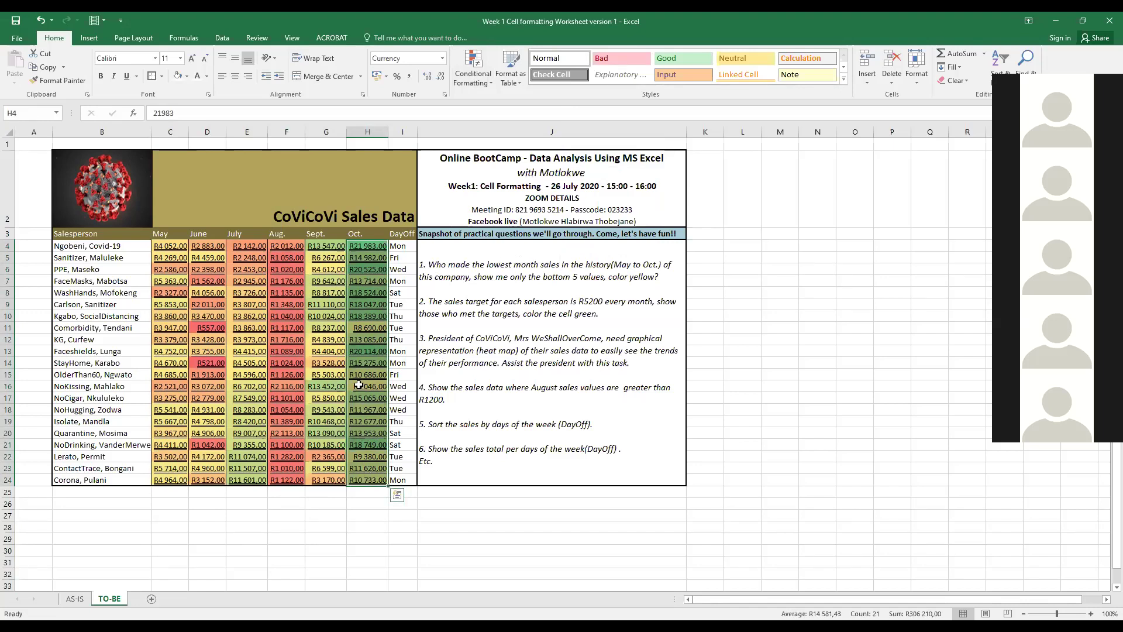
pyautogui.moveTo(327, 238); pyautogui.dragTo(339, 306)
pyautogui.moveTo(172, 246); pyautogui.dragTo(178, 480)
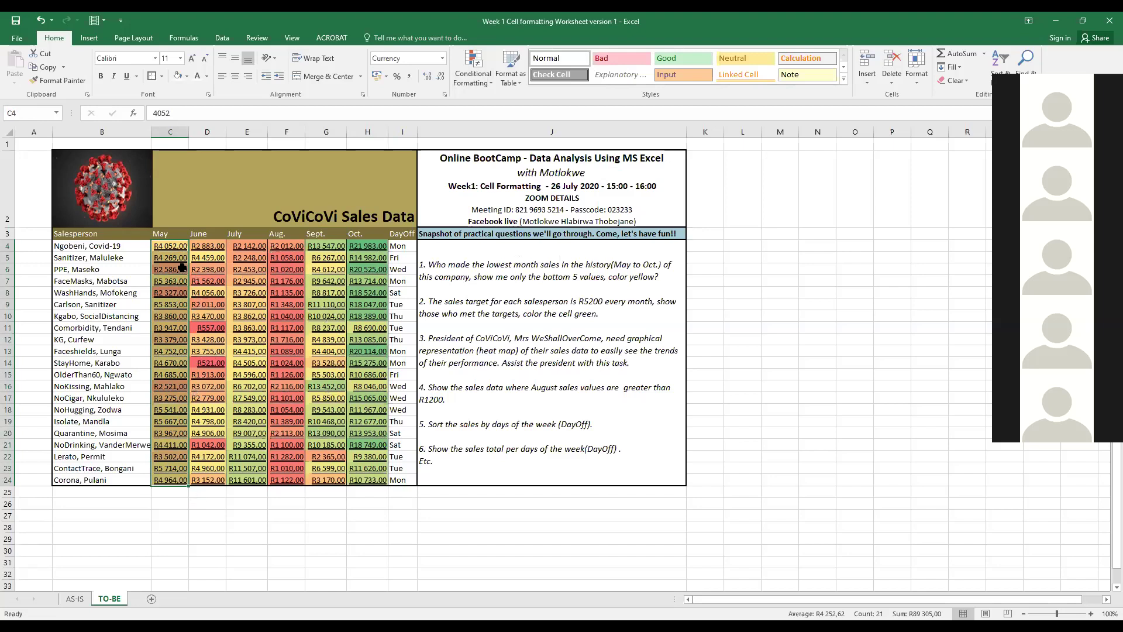
pyautogui.moveTo(173, 234); pyautogui.dragTo(382, 477)
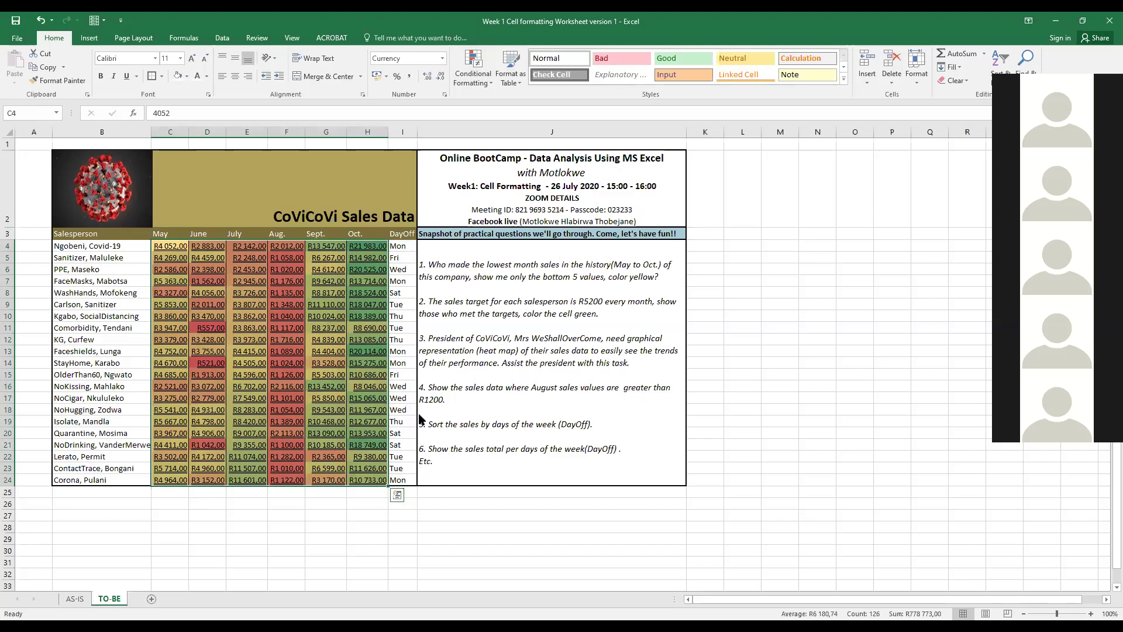
# Step: Give the sales cells the custom number format ;;; to hide their values, then check cell F5
pyautogui.rightClick(382, 479)
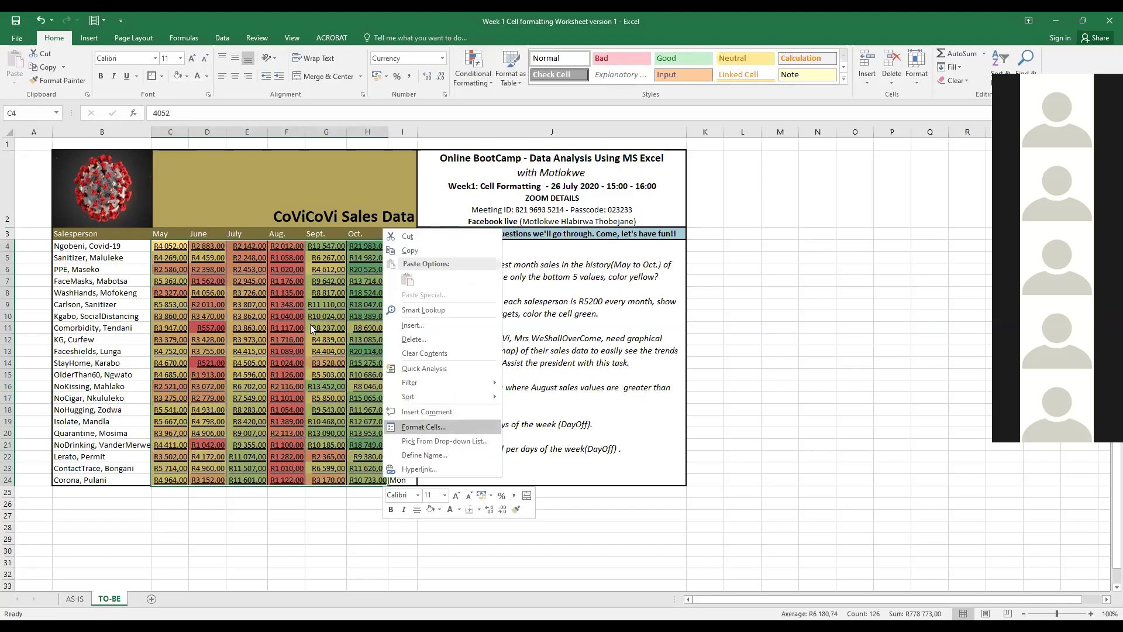
pyautogui.click(420, 426)
pyautogui.click(287, 311)
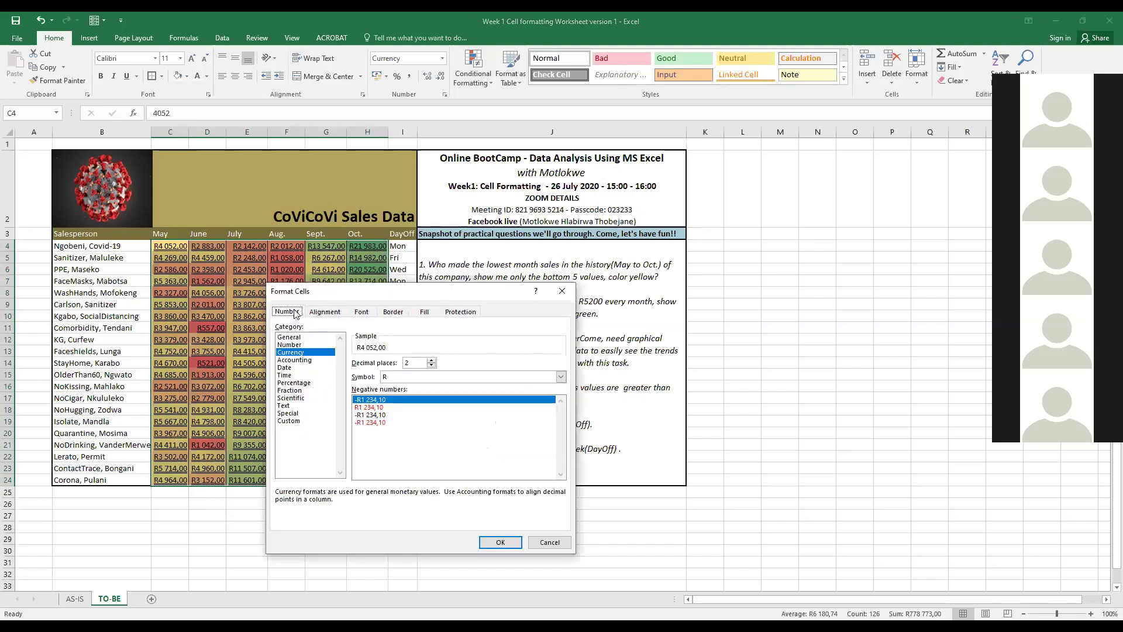
pyautogui.click(293, 421)
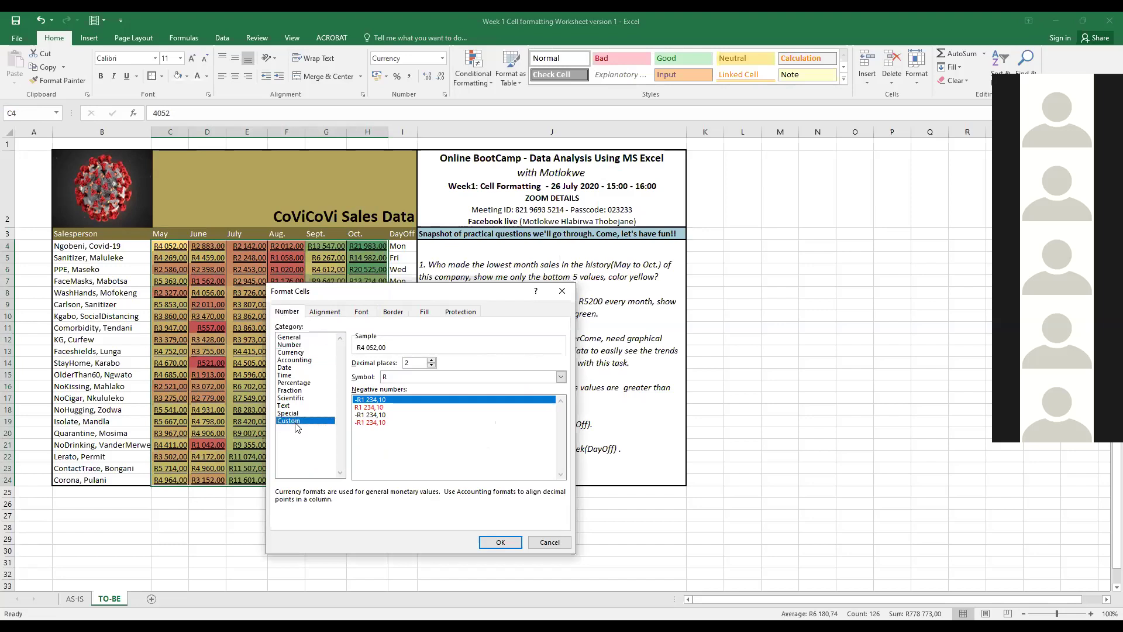
pyautogui.moveTo(386, 372); pyautogui.dragTo(332, 369)
pyautogui.write(';')
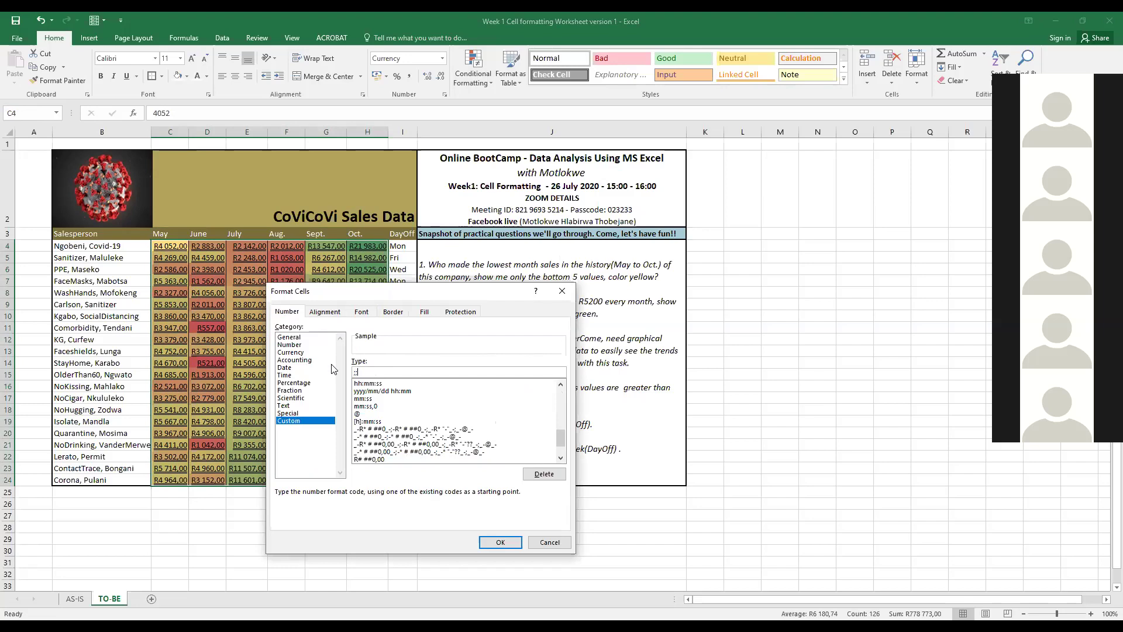
pyautogui.write(';;')
pyautogui.click(500, 543)
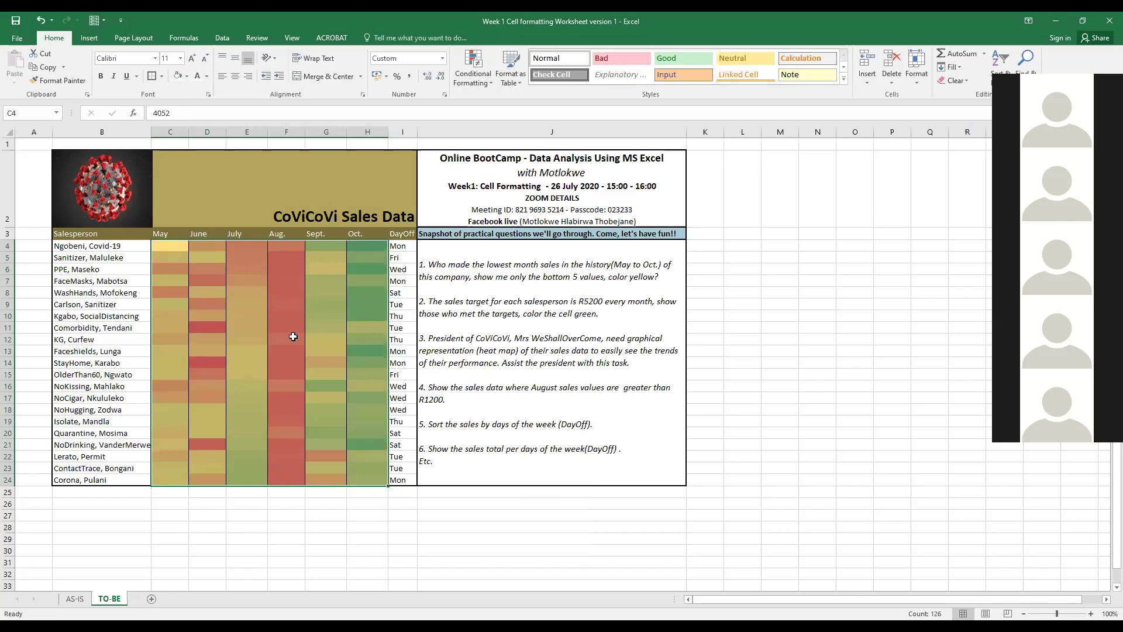
pyautogui.click(377, 271)
pyautogui.click(292, 255)
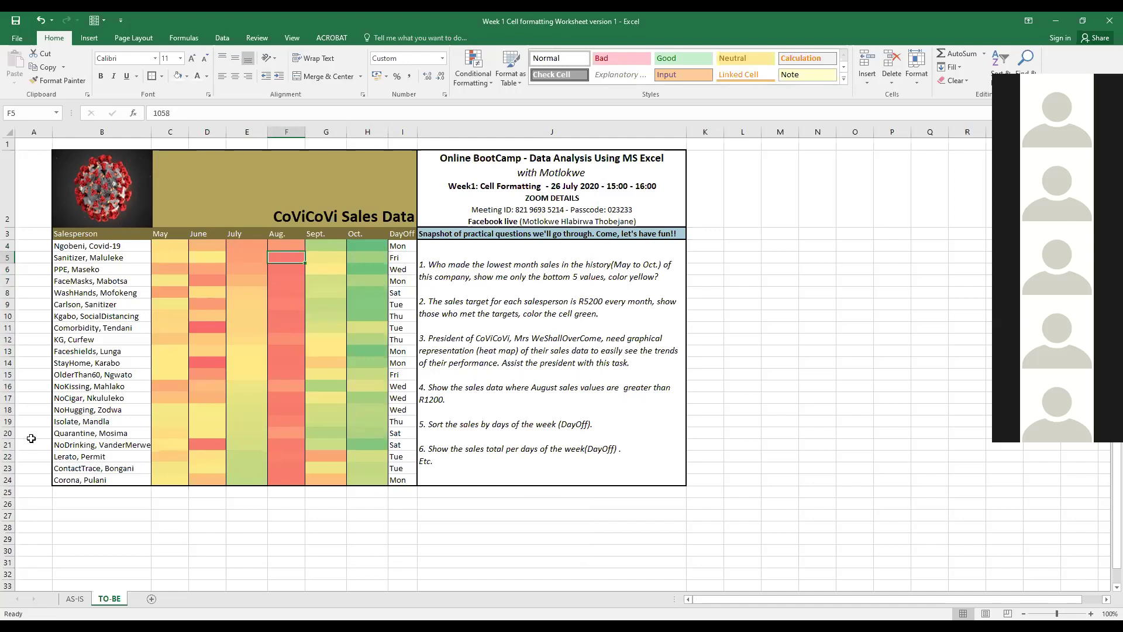
pyautogui.click(8, 433)
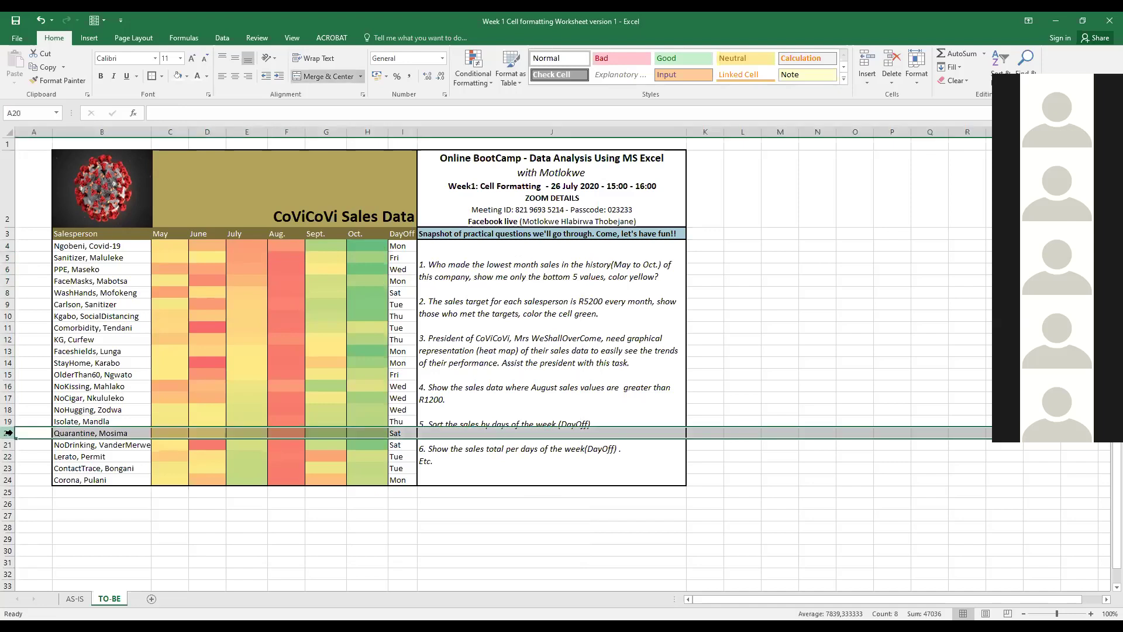
pyautogui.click(396, 525)
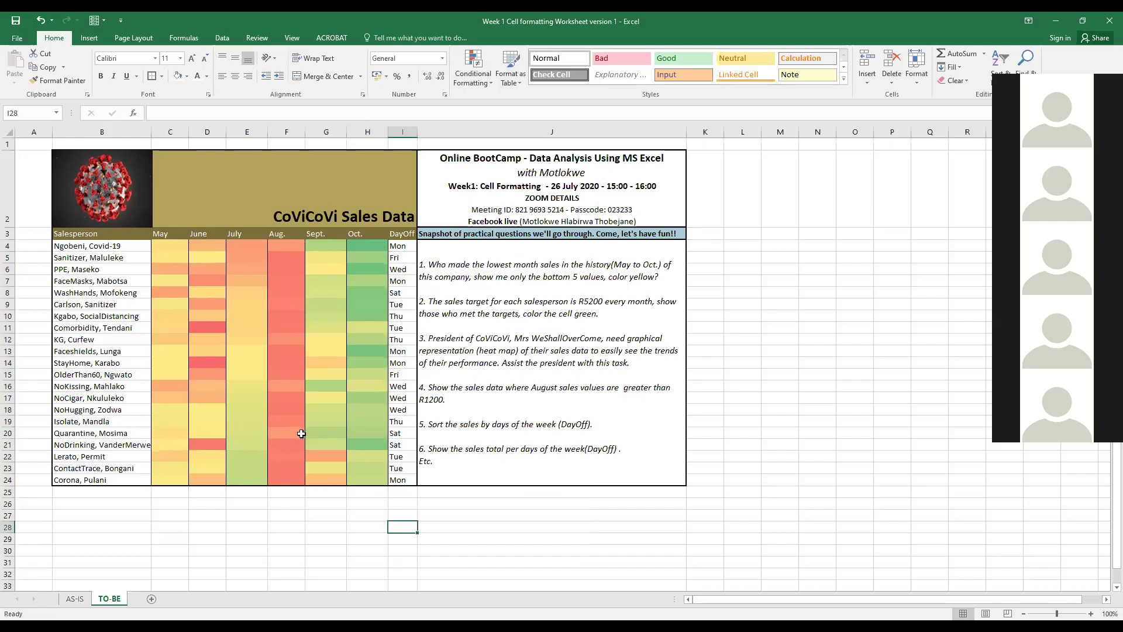
pyautogui.click(9, 433)
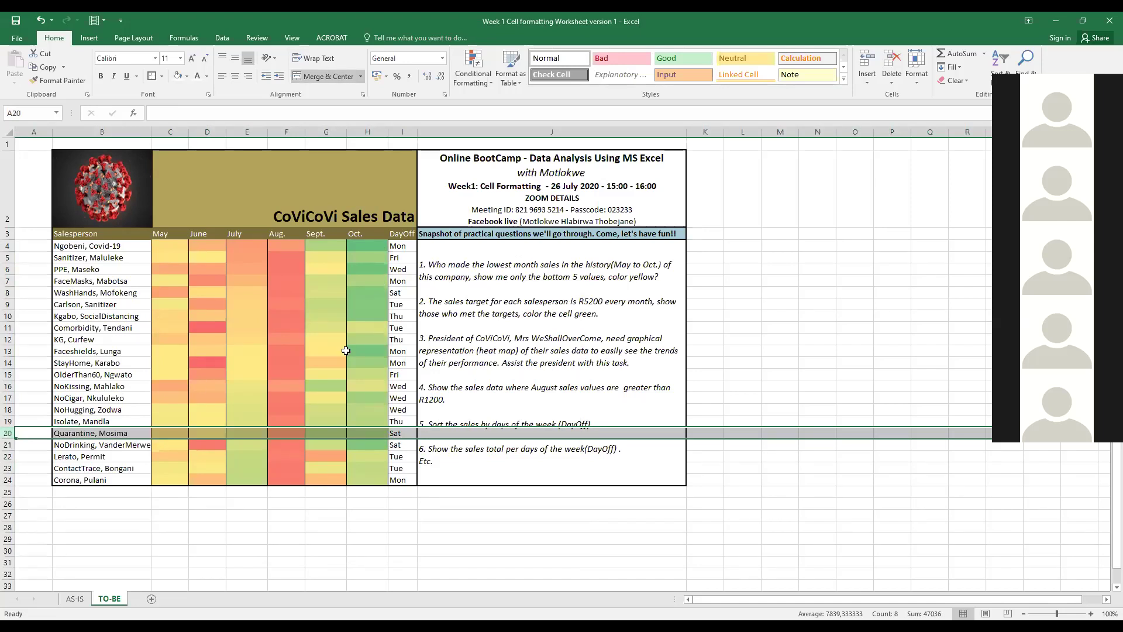
pyautogui.click(520, 353)
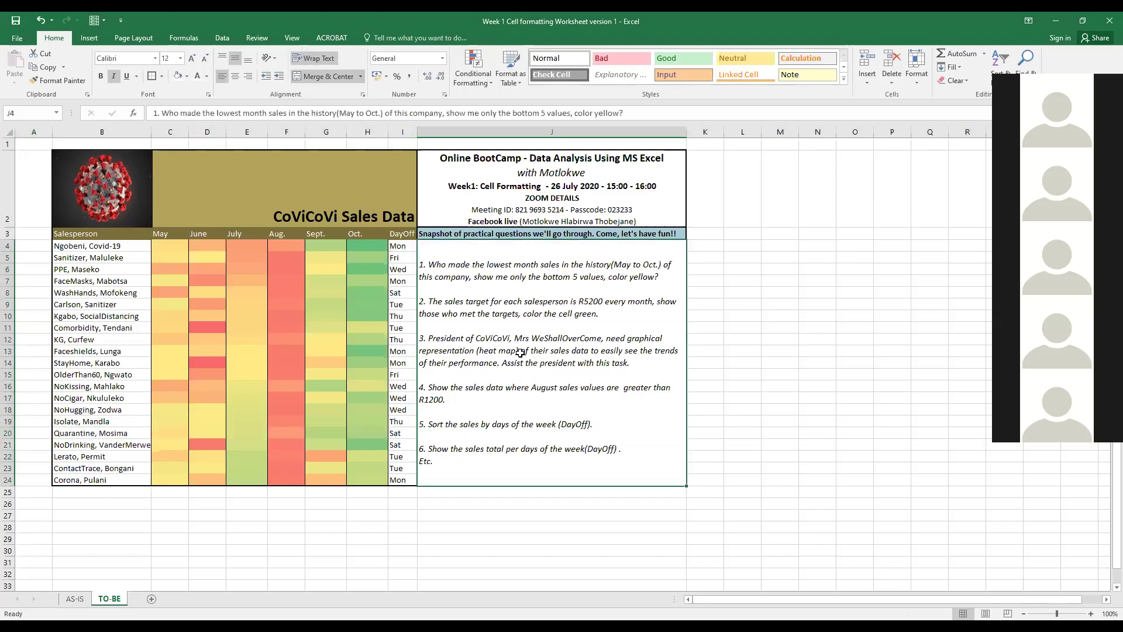
# Step: Show the Highlight Cells Rules choices under Conditional Formatting
pyautogui.click(491, 83)
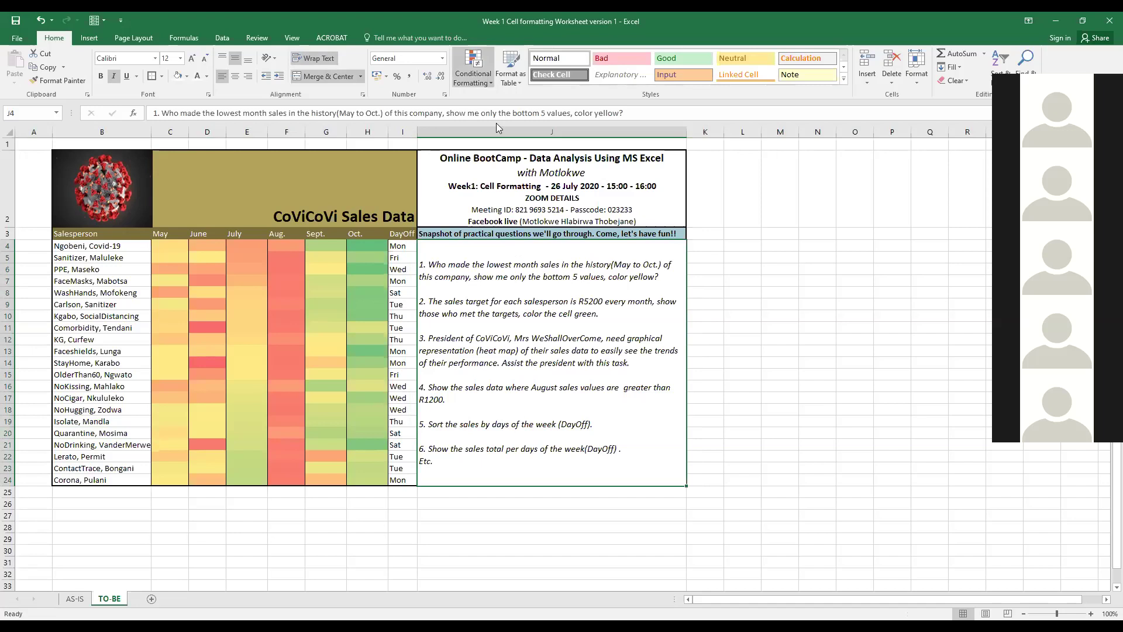
pyautogui.moveTo(501, 181)
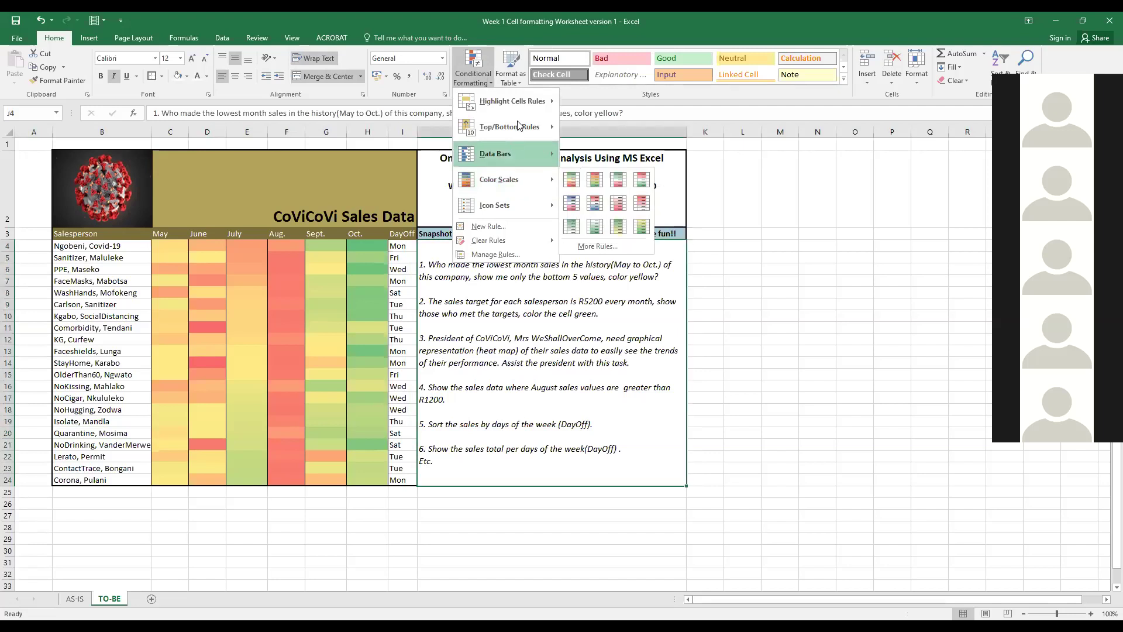
pyautogui.moveTo(550, 101)
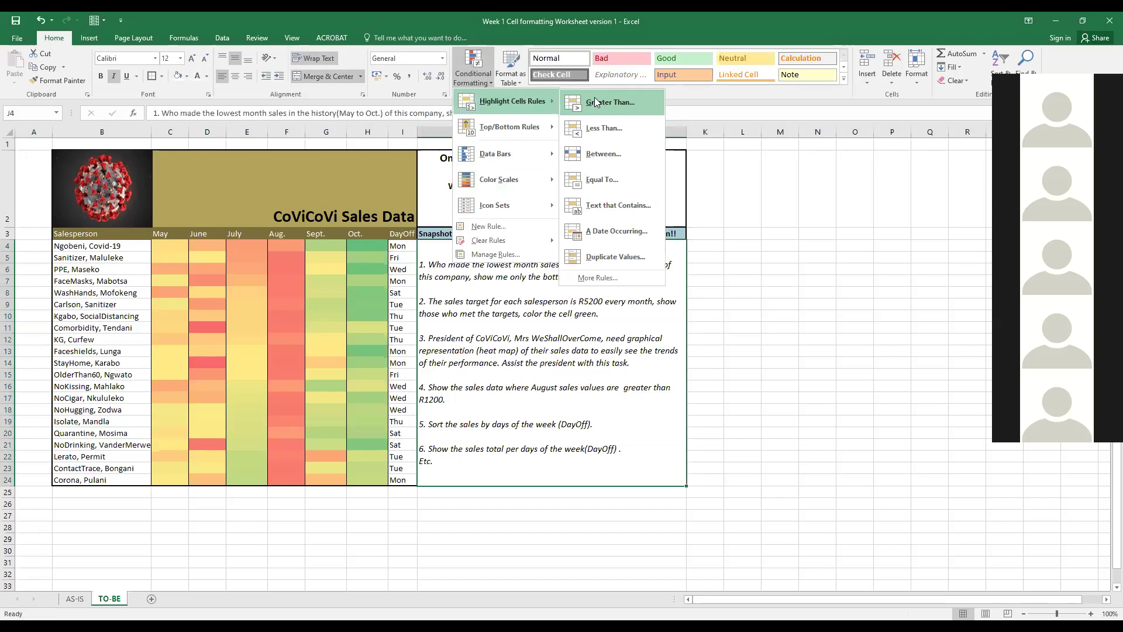
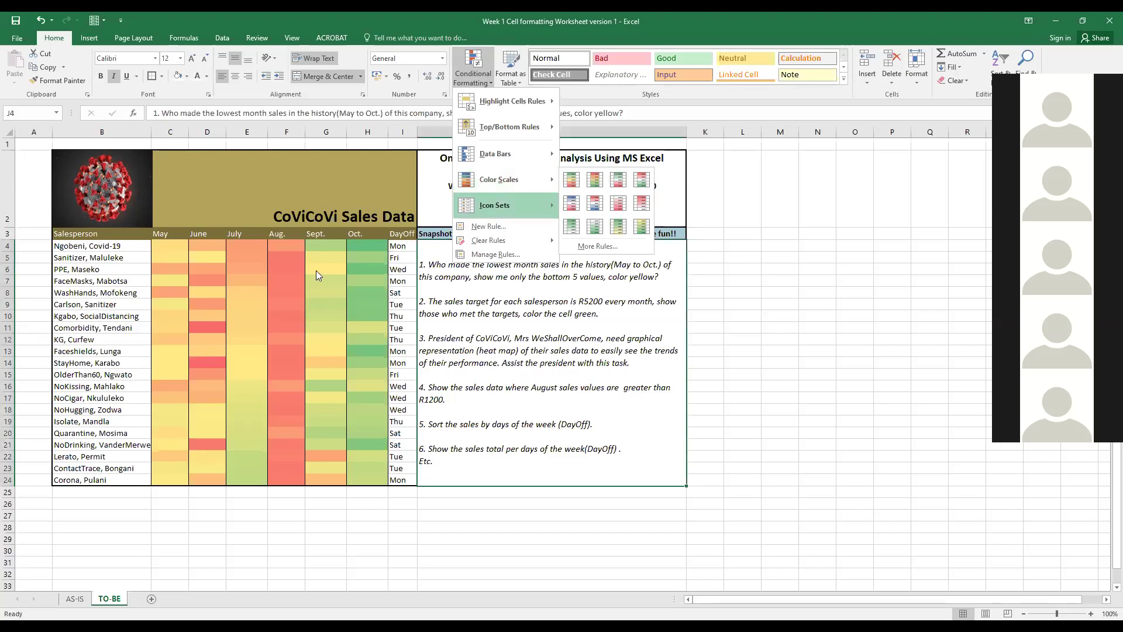
# Step: Remove the heat-map colour scale from the May–Oct. sales cells C4:H24
pyautogui.moveTo(170, 245); pyautogui.dragTo(366, 483)
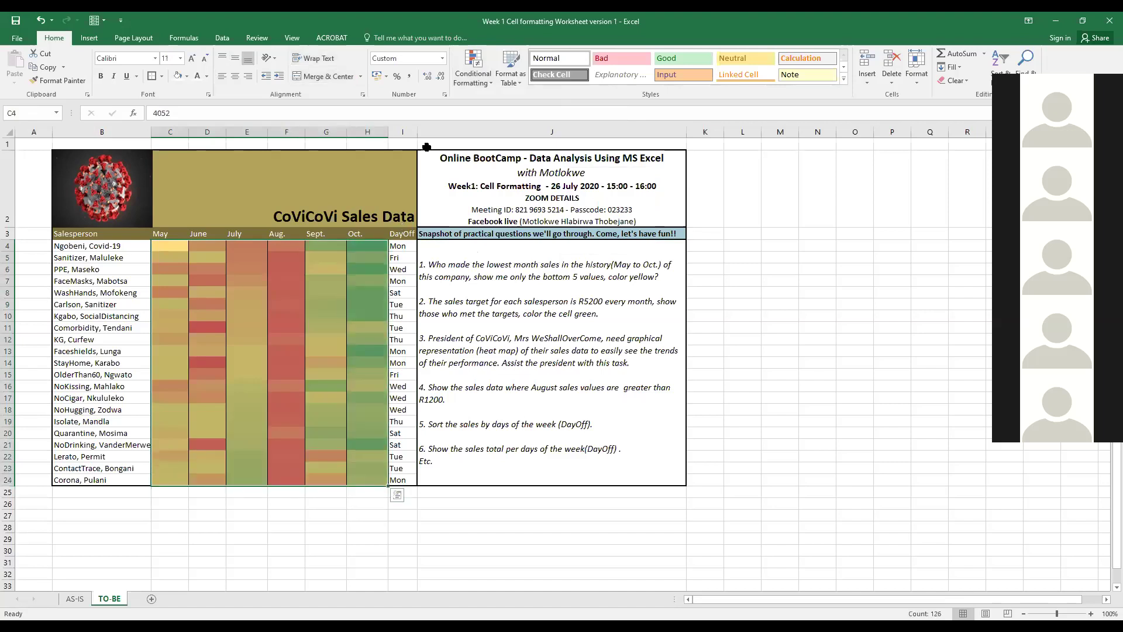
pyautogui.click(489, 80)
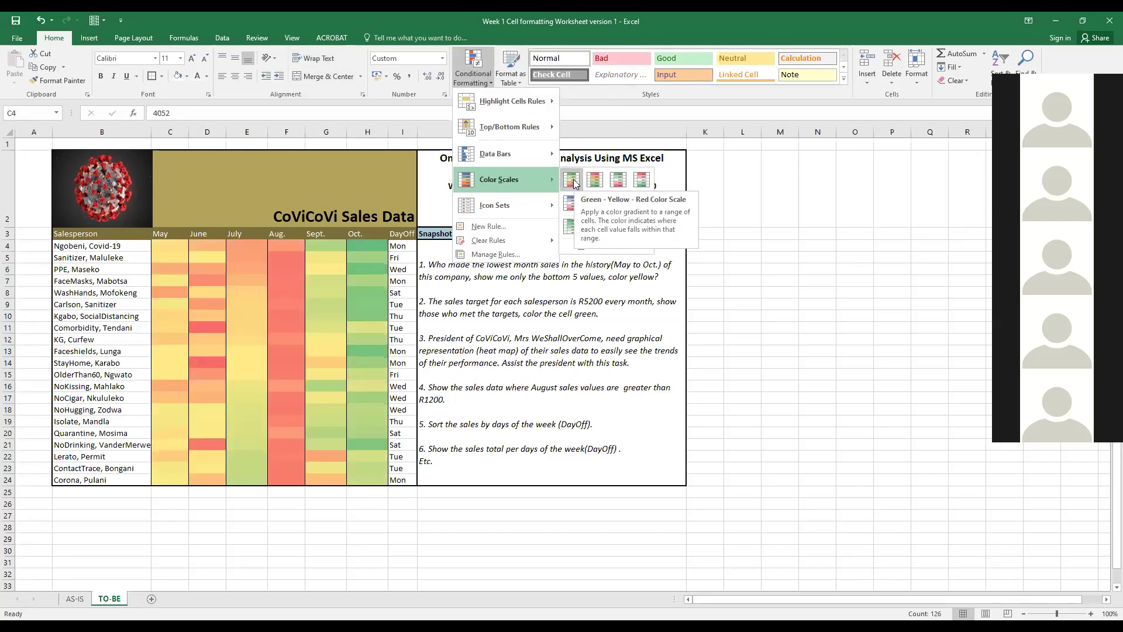
pyautogui.click(39, 22)
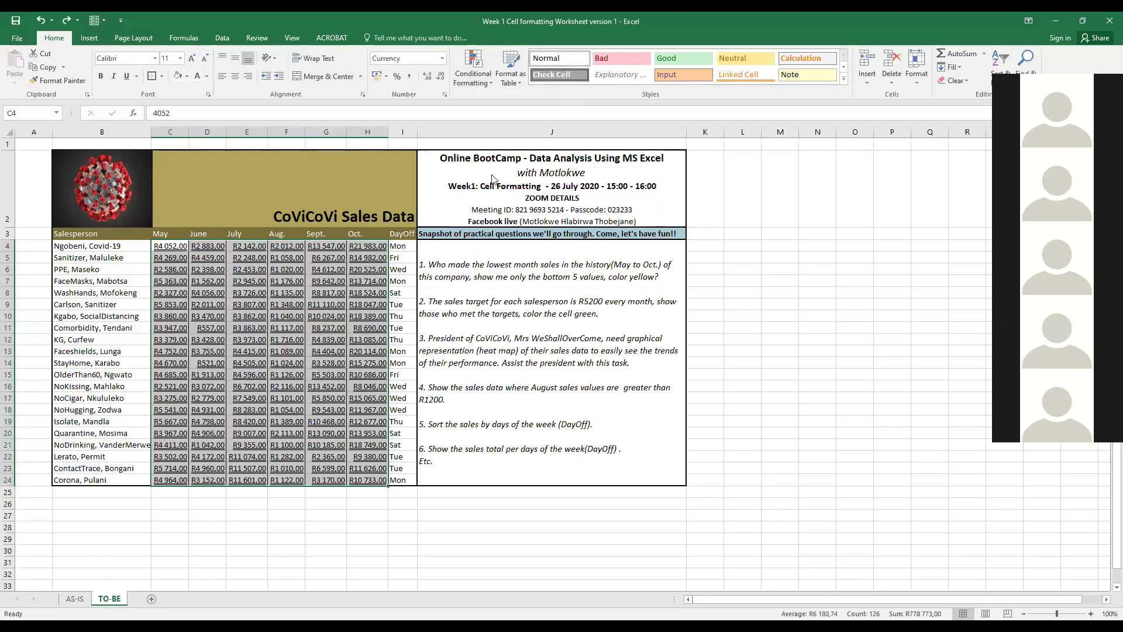
# Step: Apply the 3 Arrows (Colored) icon set to the May–Oct. sales figures, then select the whole sheet
pyautogui.click(473, 68)
pyautogui.moveTo(520, 210)
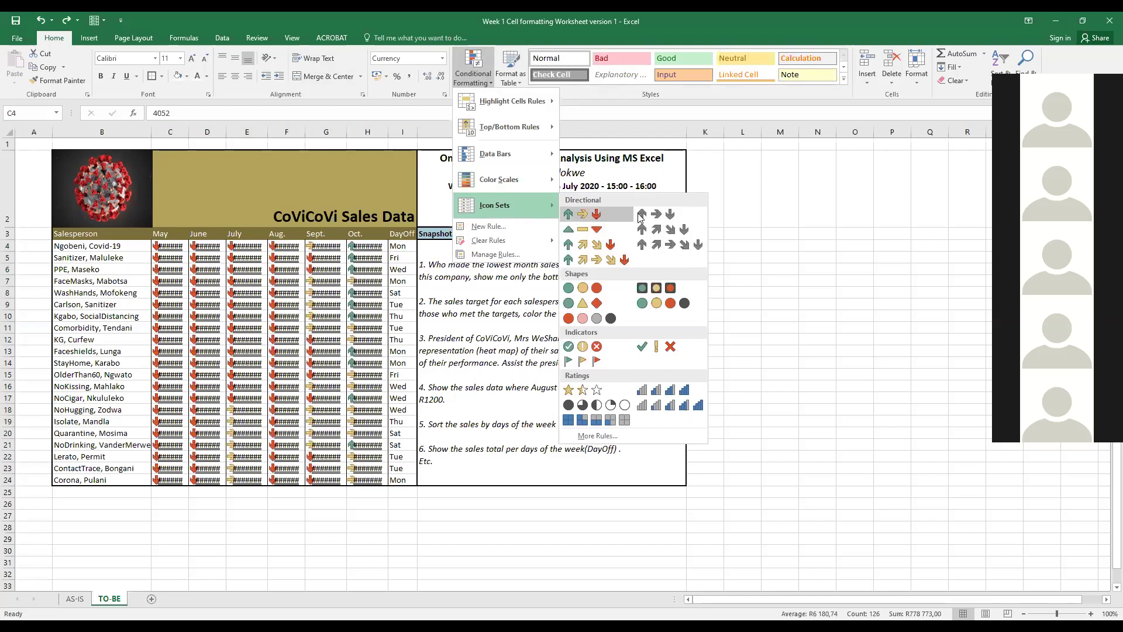
pyautogui.click(582, 217)
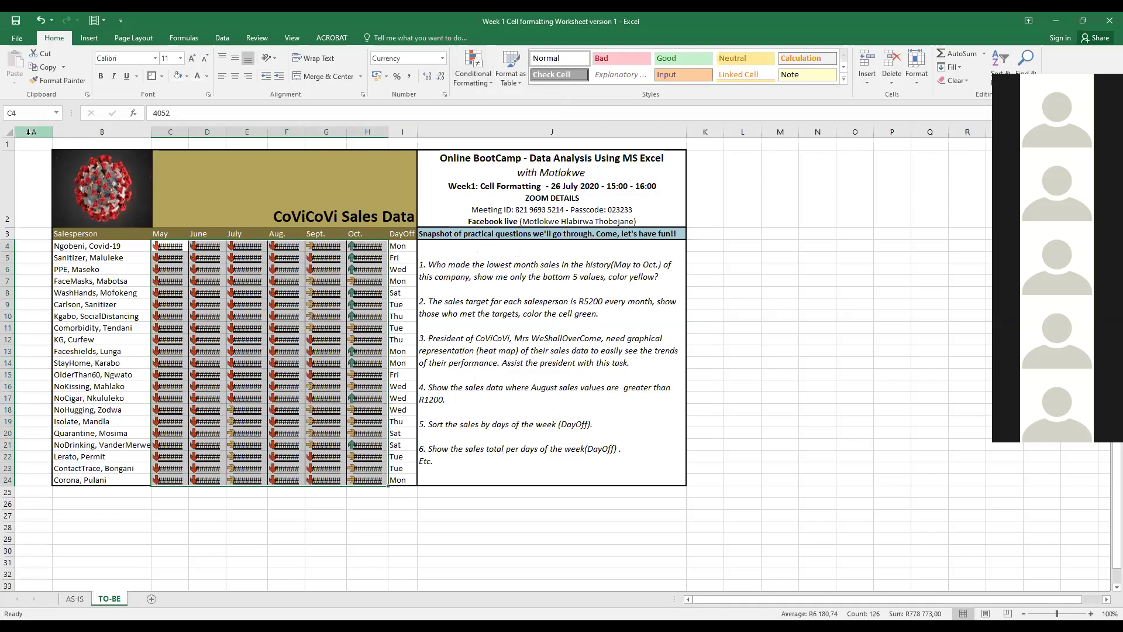
pyautogui.click(10, 132)
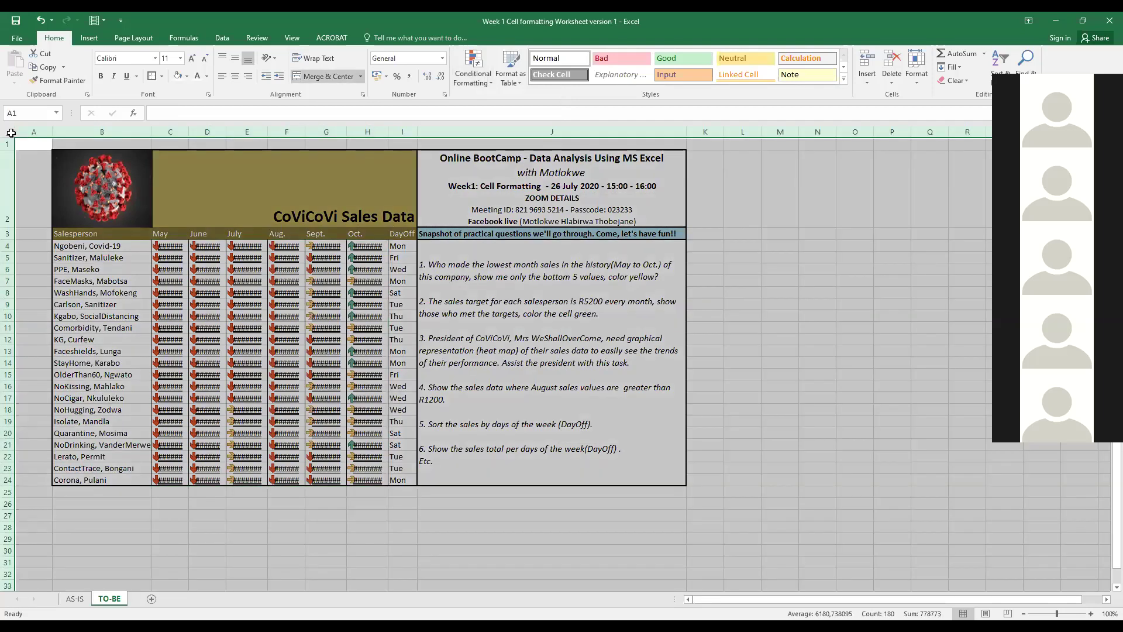
# Step: AutoFit every column so the full rand sales values show beside the arrow icons
pyautogui.doubleClick(223, 128)
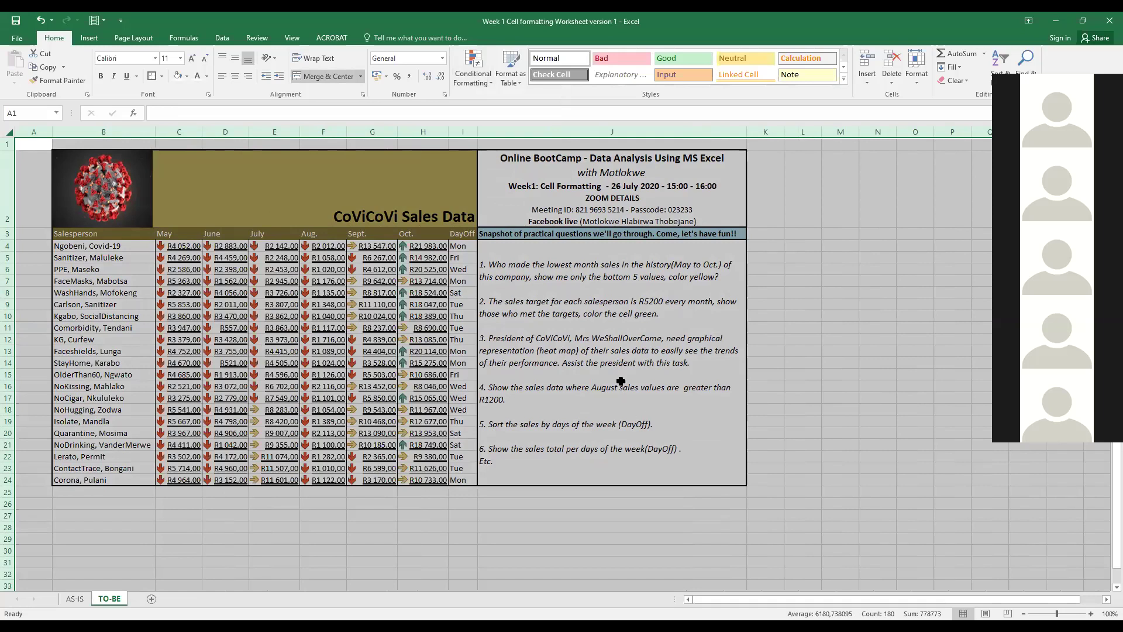
pyautogui.click(483, 77)
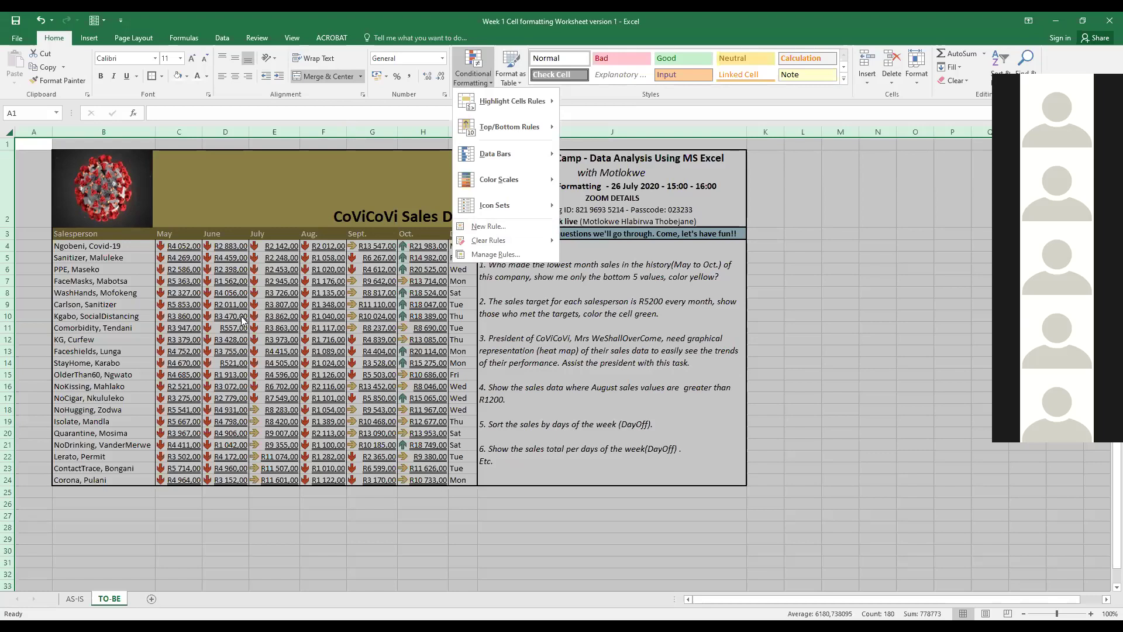
# Step: Close the Conditional Formatting menu and reselect the sales figures C4:H23, then cell E10
pyautogui.click(310, 288)
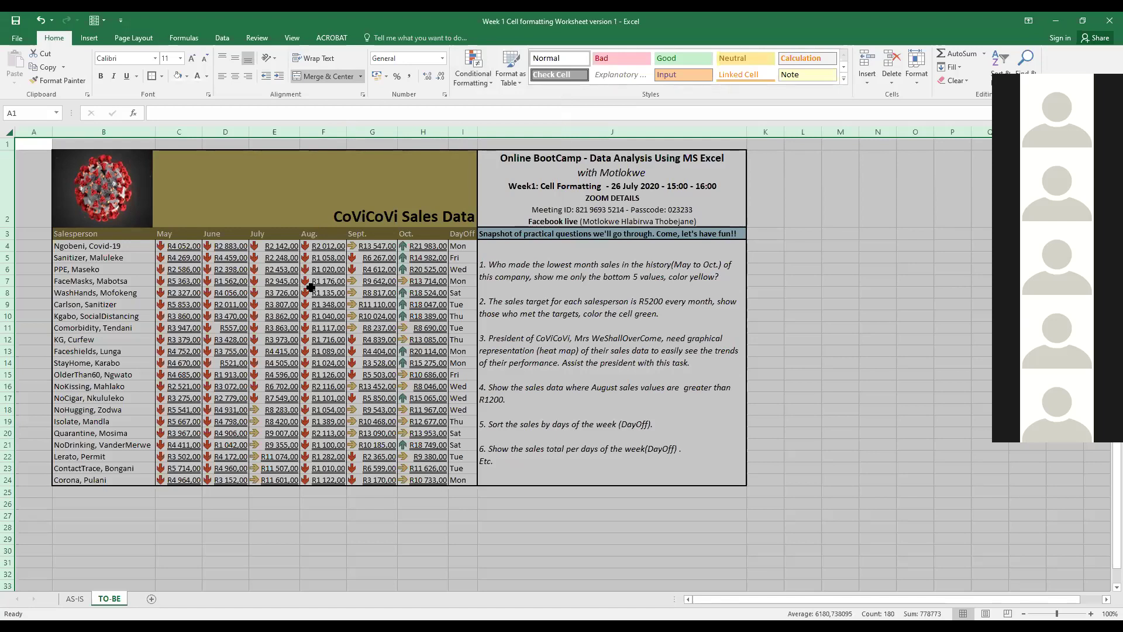
pyautogui.click(457, 316)
pyautogui.moveTo(183, 250); pyautogui.dragTo(425, 477)
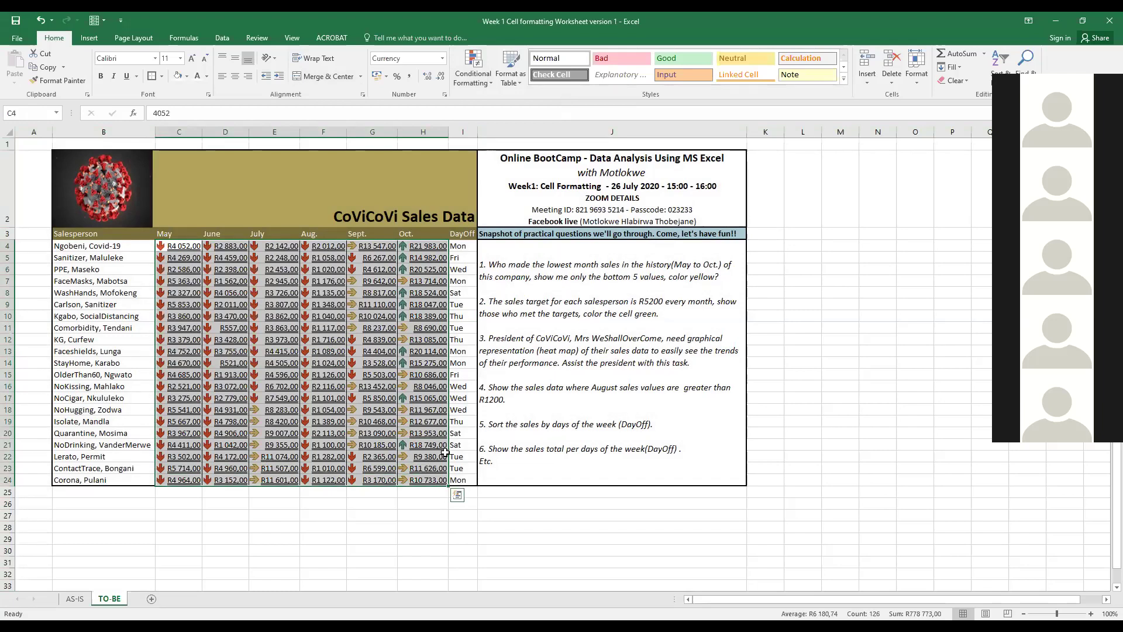
pyautogui.click(375, 351)
pyautogui.click(285, 322)
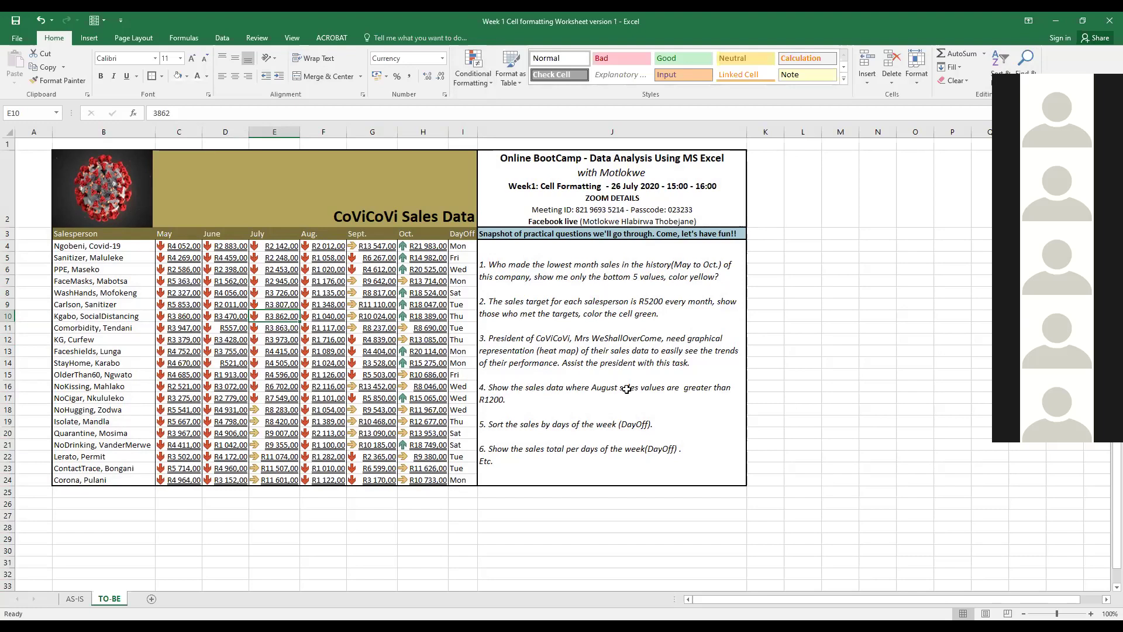
# Step: Check the question 1 text and the Aug. values, select header E3, and show the Data tools
pyautogui.click(488, 400)
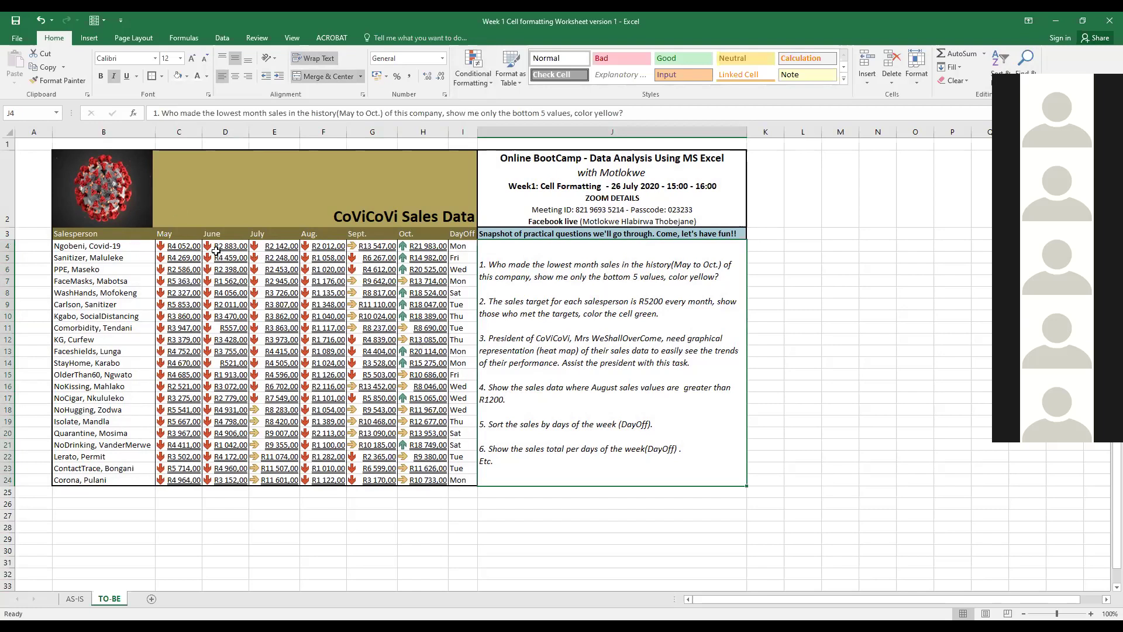
pyautogui.click(328, 250)
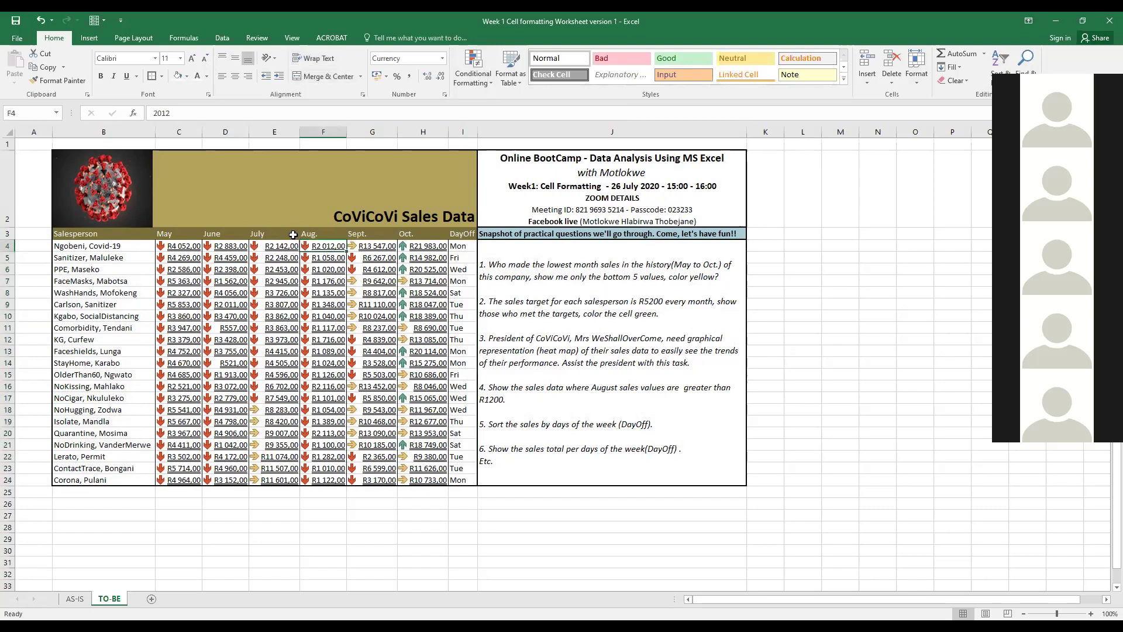
pyautogui.press('Down')
pyautogui.press('Down')
pyautogui.press('Down')
pyautogui.press('Down')
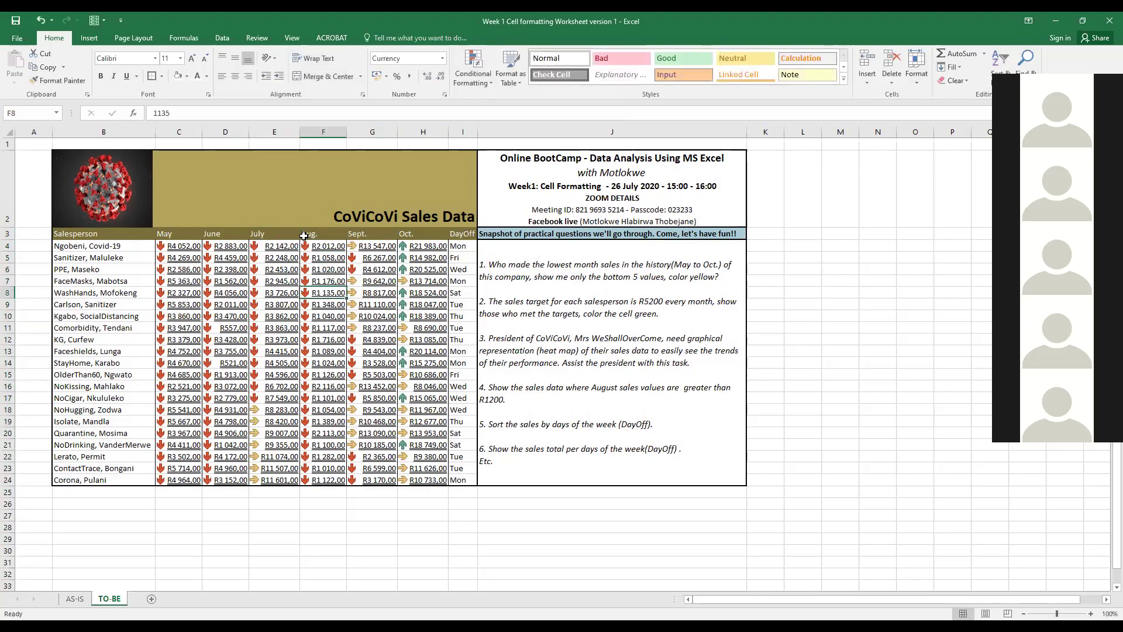
pyautogui.click(293, 234)
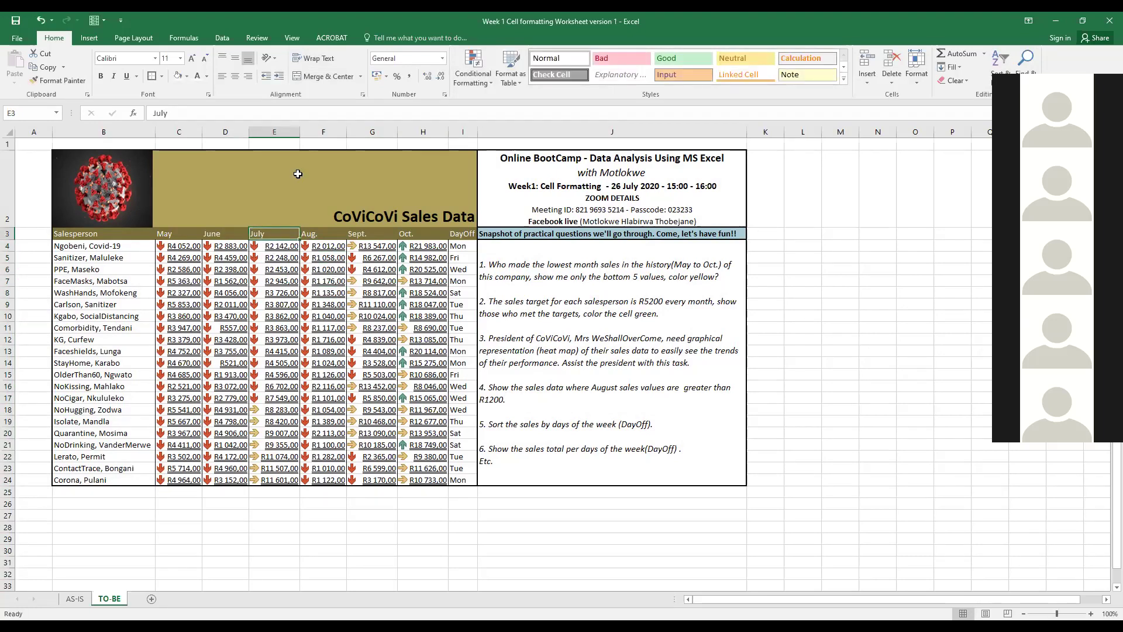
pyautogui.click(223, 37)
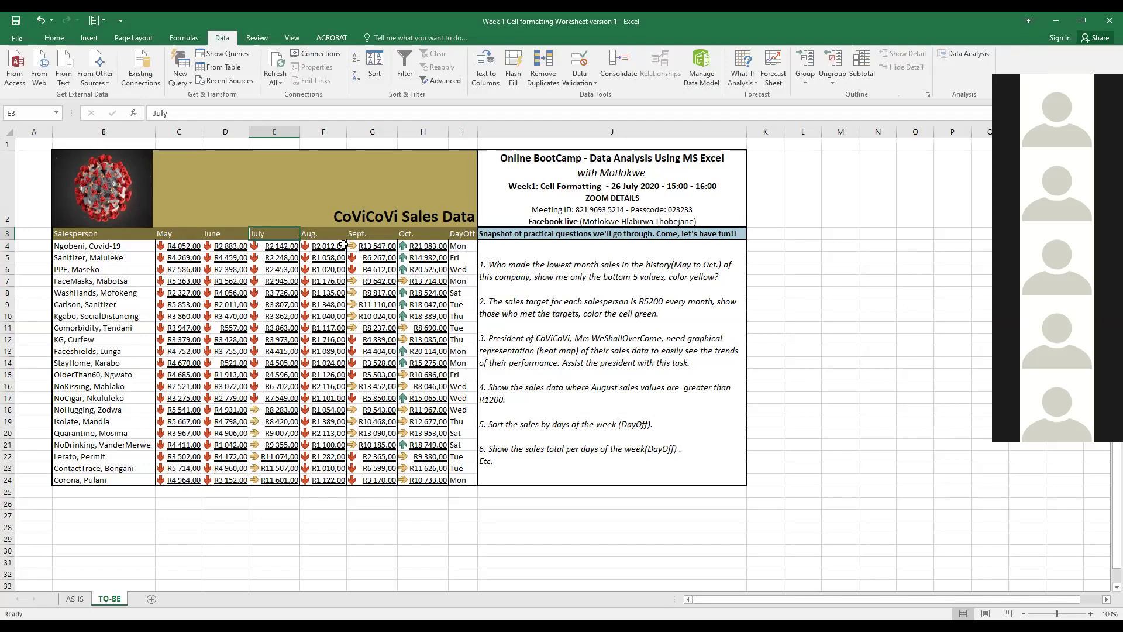
# Step: Turn on filtering and filter the Aug. column to values greater than 1200
pyautogui.click(406, 67)
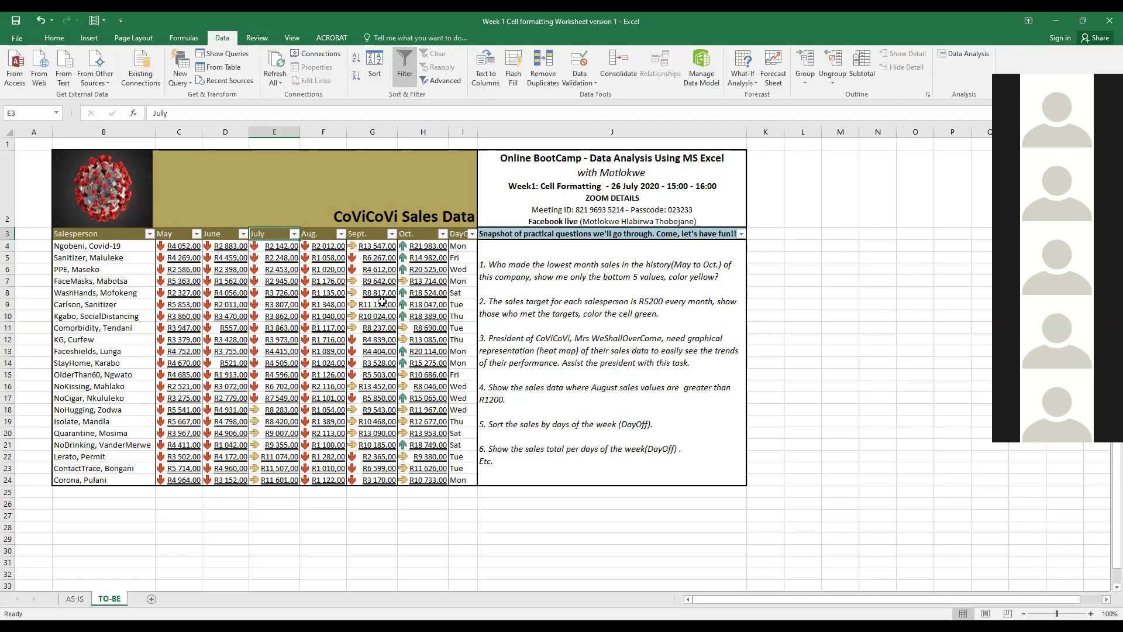
pyautogui.click(341, 234)
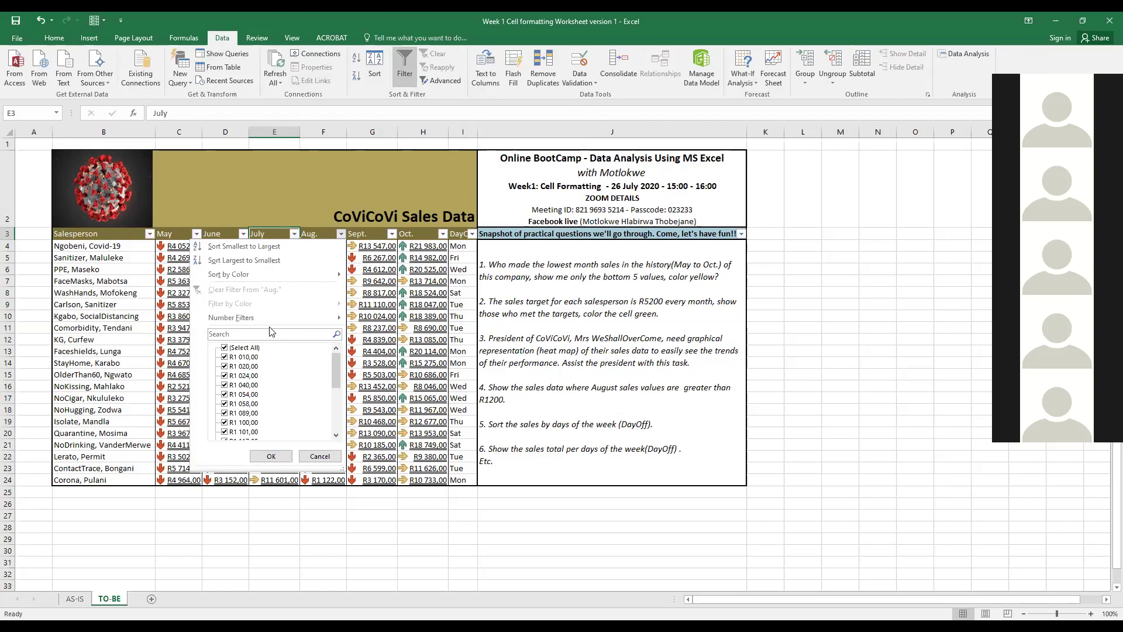
pyautogui.click(229, 319)
pyautogui.click(225, 358)
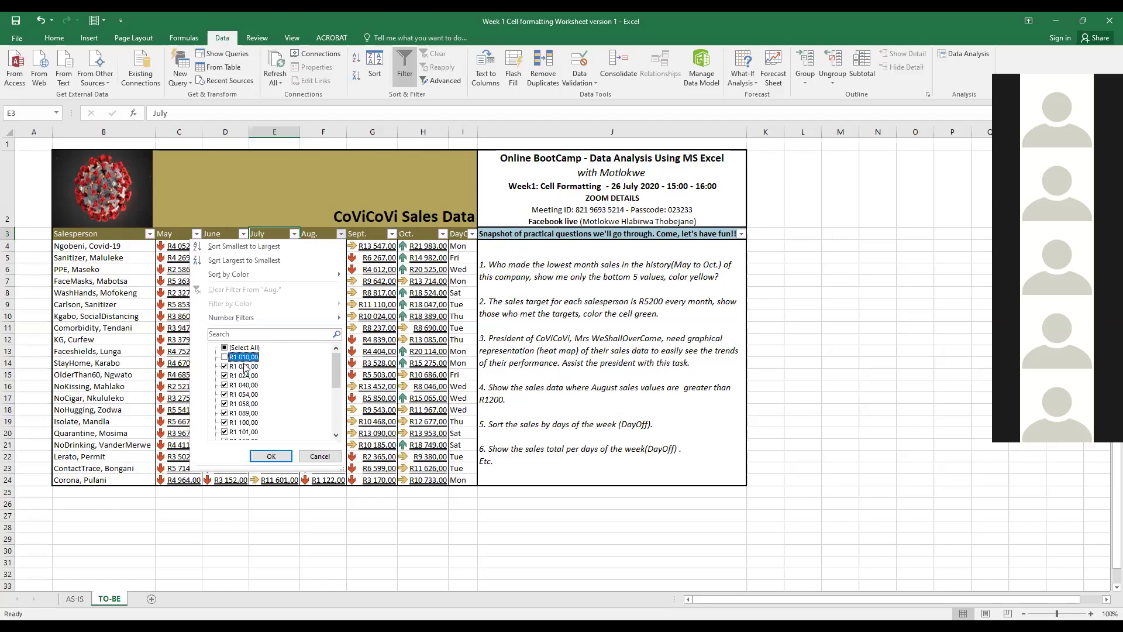
pyautogui.click(255, 318)
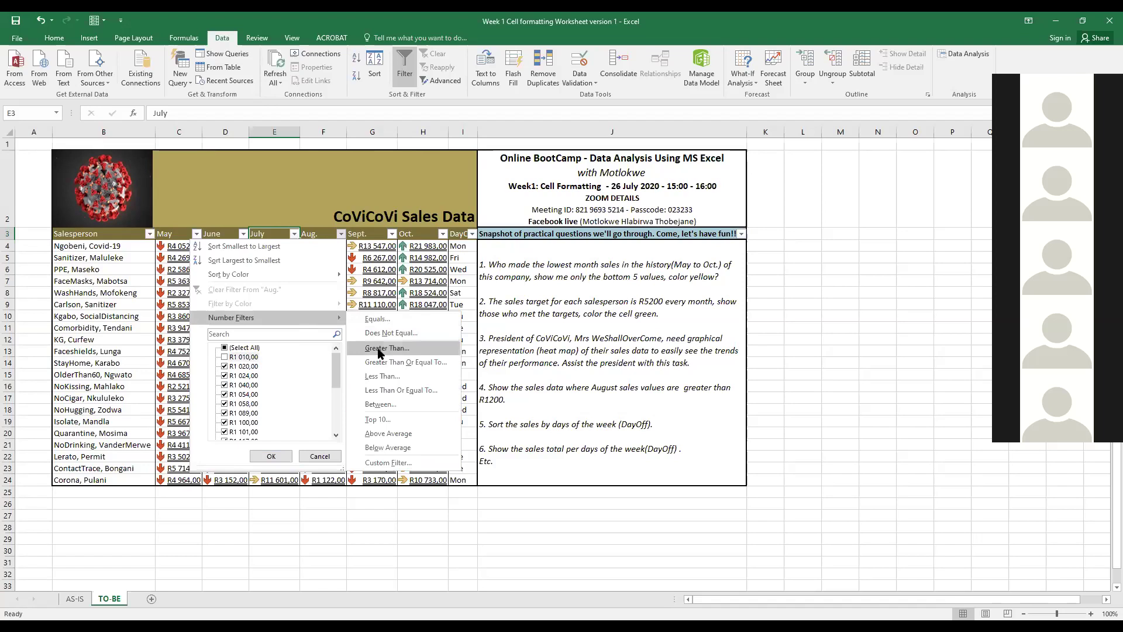
pyautogui.click(378, 349)
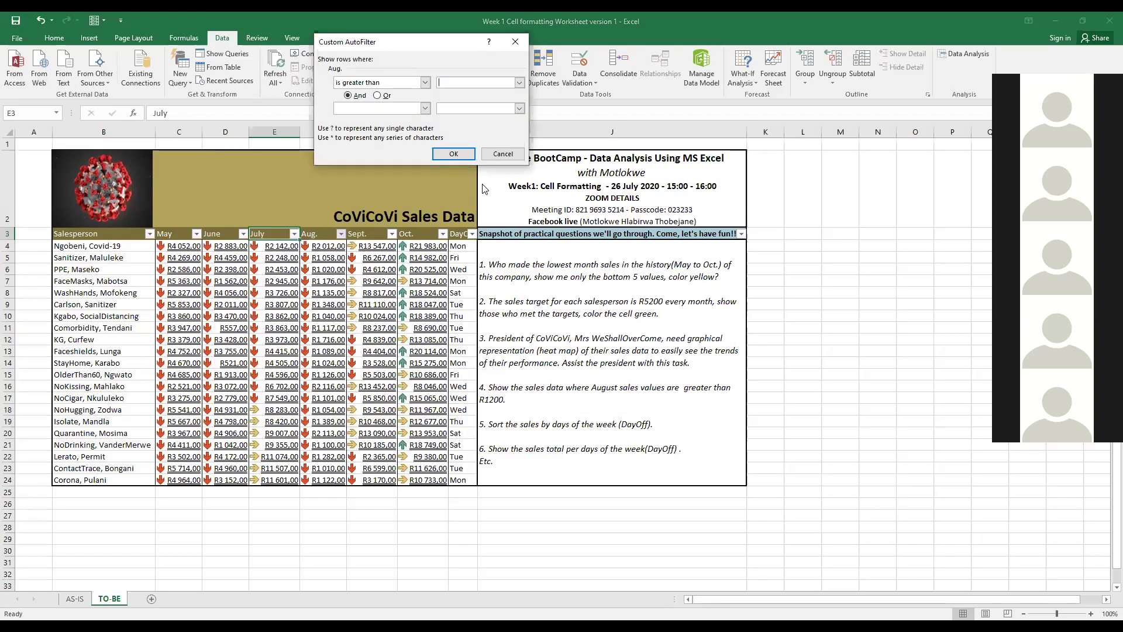
pyautogui.write('1200')
pyautogui.click(452, 154)
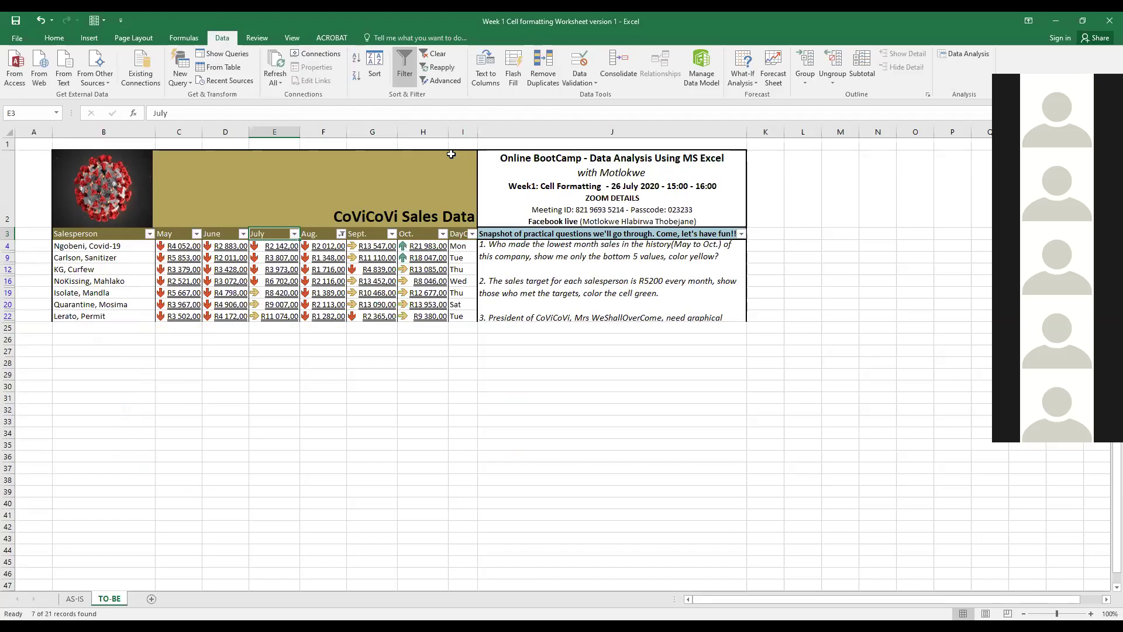
# Step: Undo and reapply the Aug. greater-than-1200 filter, then clear it so all 21 rows show
pyautogui.click(41, 22)
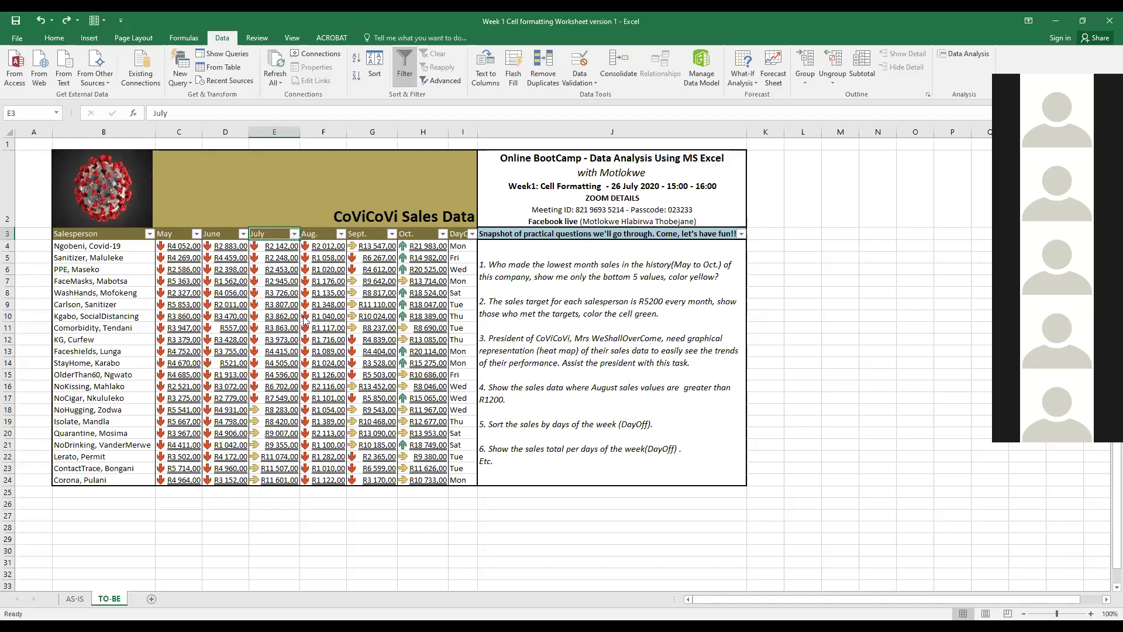
pyautogui.click(341, 233)
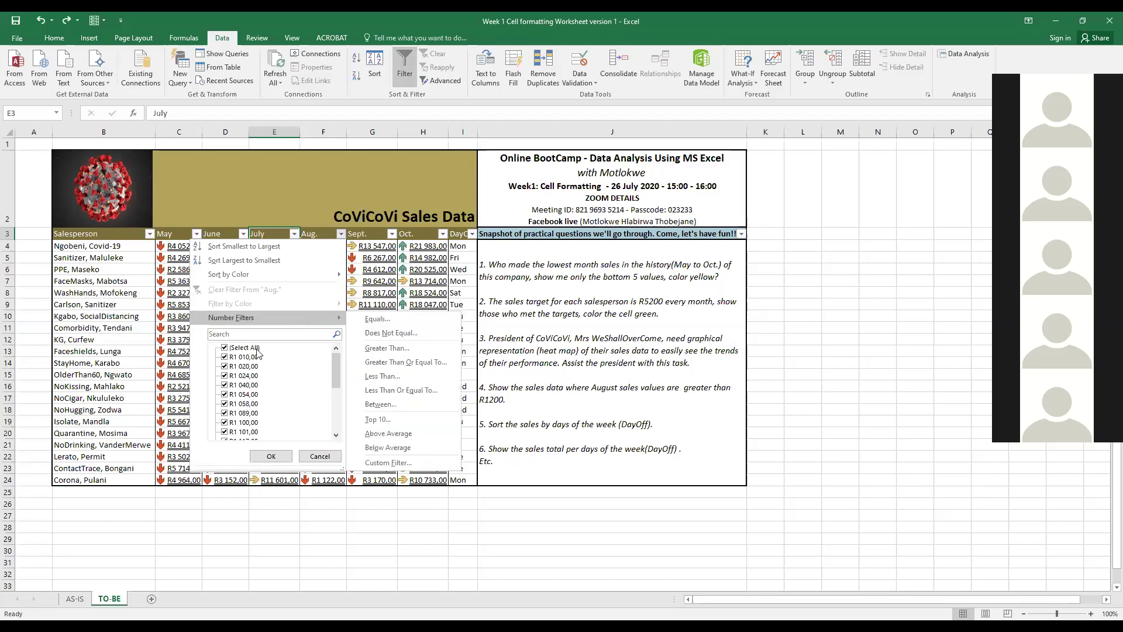
pyautogui.moveTo(335, 364)
pyautogui.mouseDown()
pyautogui.moveTo(334, 409)
pyautogui.moveTo(331, 360)
pyautogui.mouseUp()
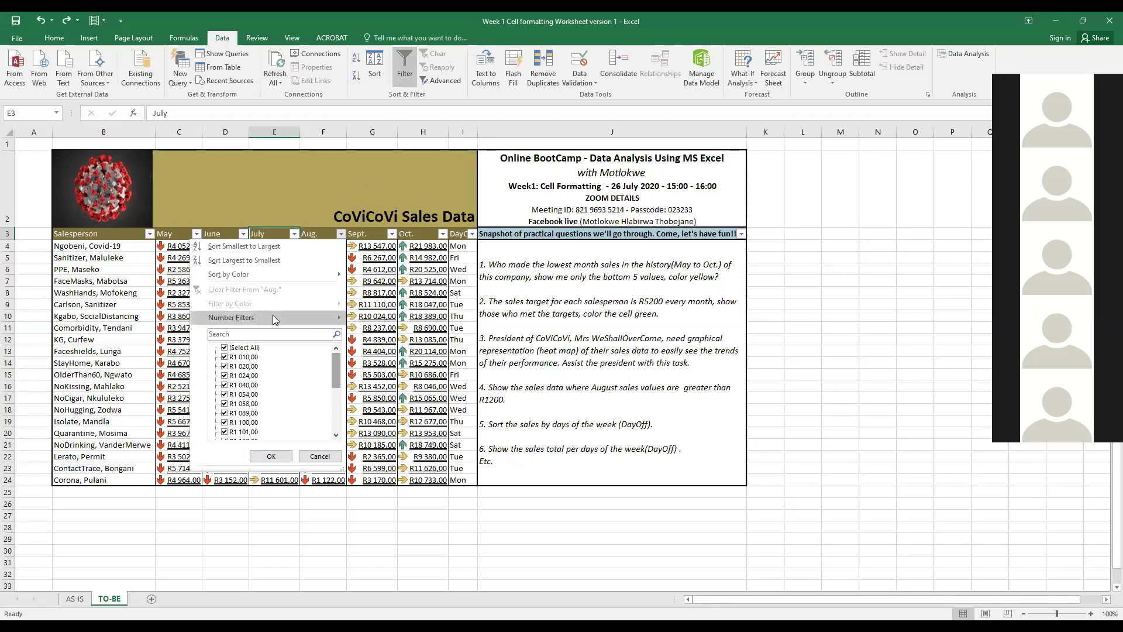
pyautogui.moveTo(315, 318)
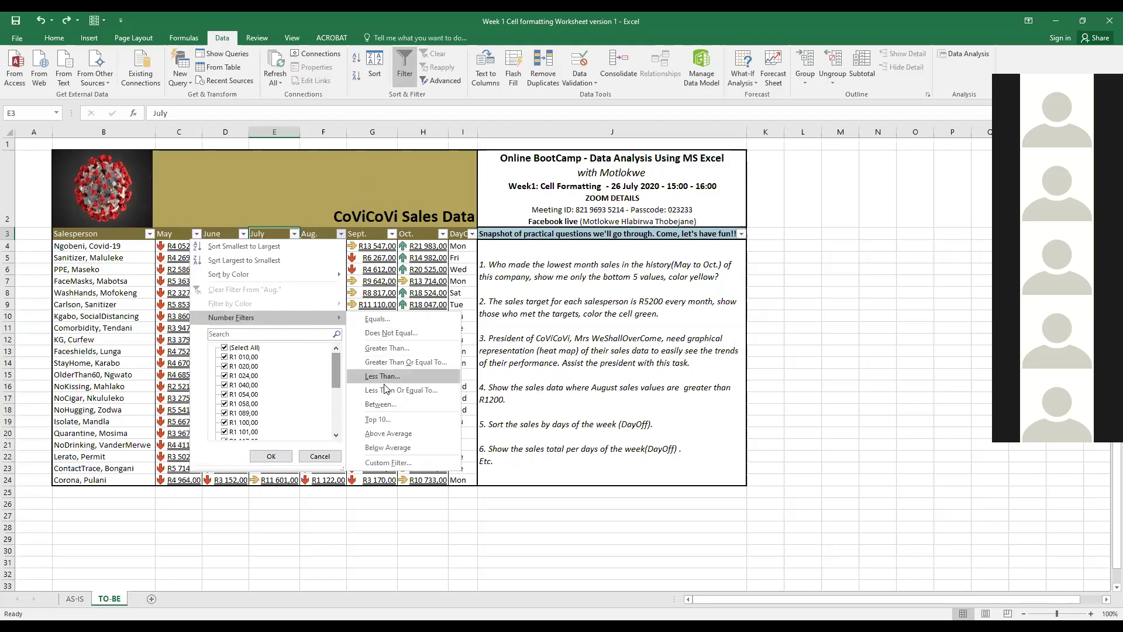
pyautogui.click(387, 348)
pyautogui.write('1200')
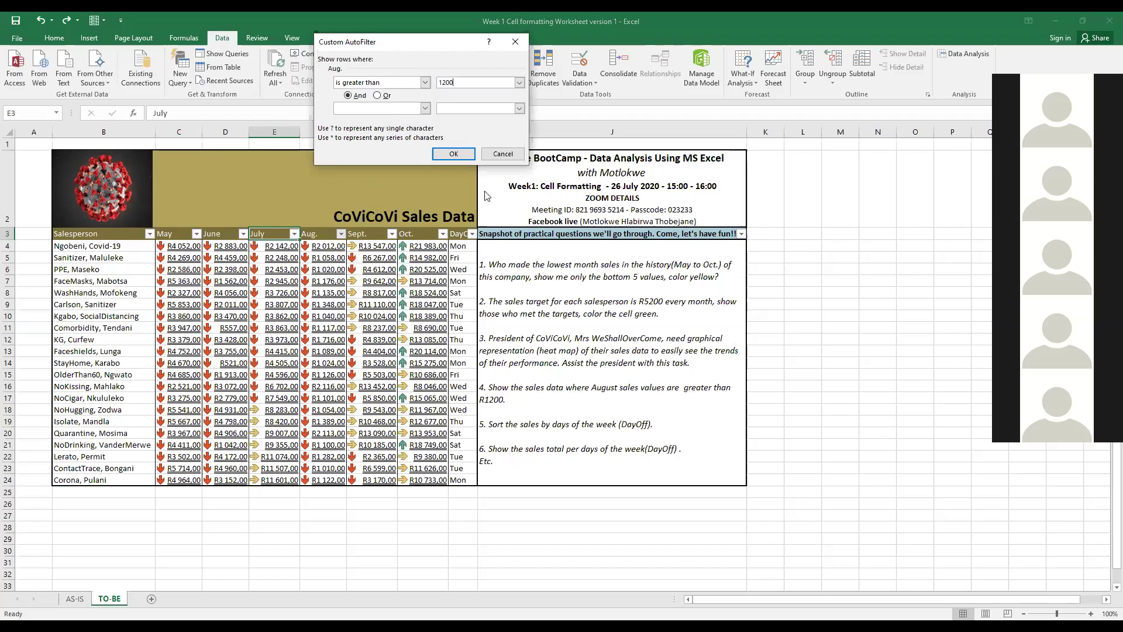
pyautogui.click(453, 155)
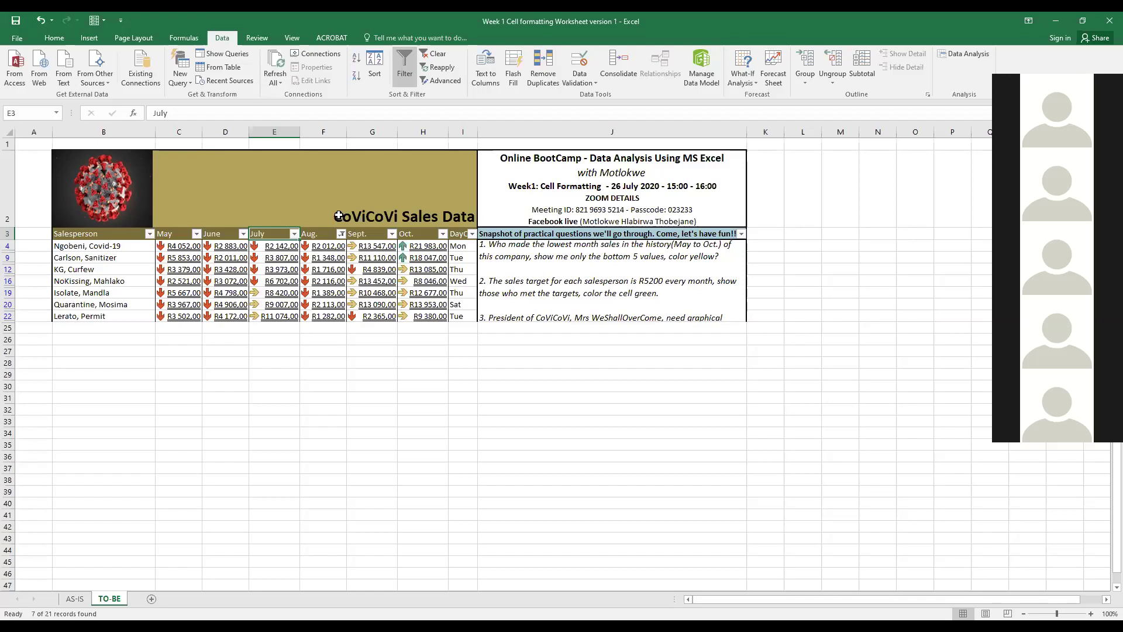
pyautogui.click(434, 53)
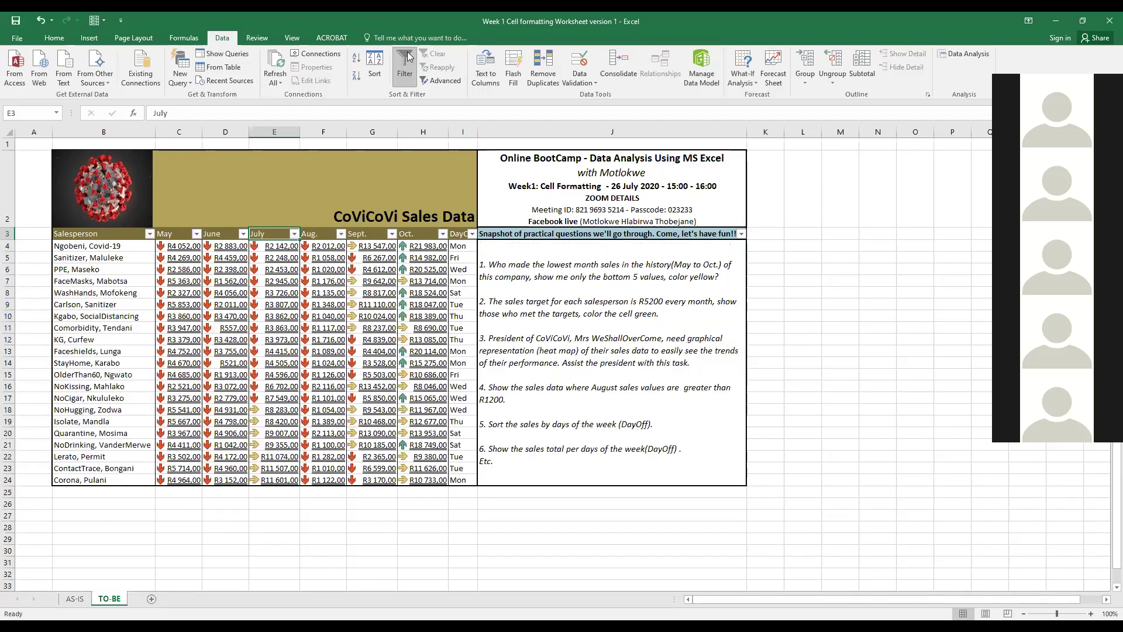
# Step: Read the first practical question, then check the Aug. filter options without changes and select F16
pyautogui.click(518, 298)
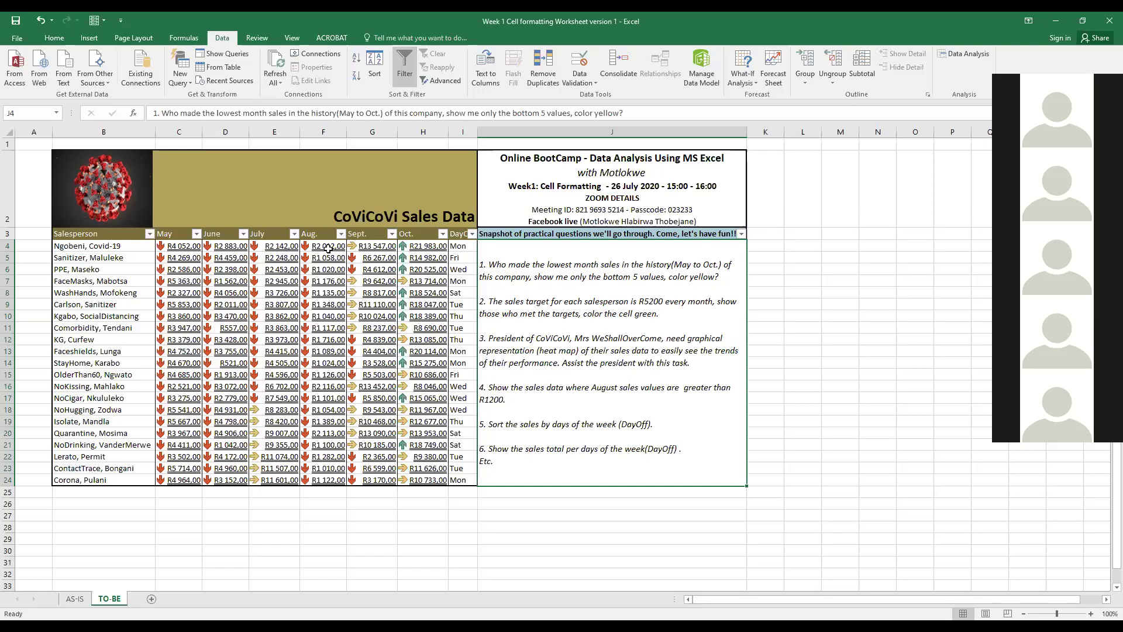
pyautogui.click(341, 236)
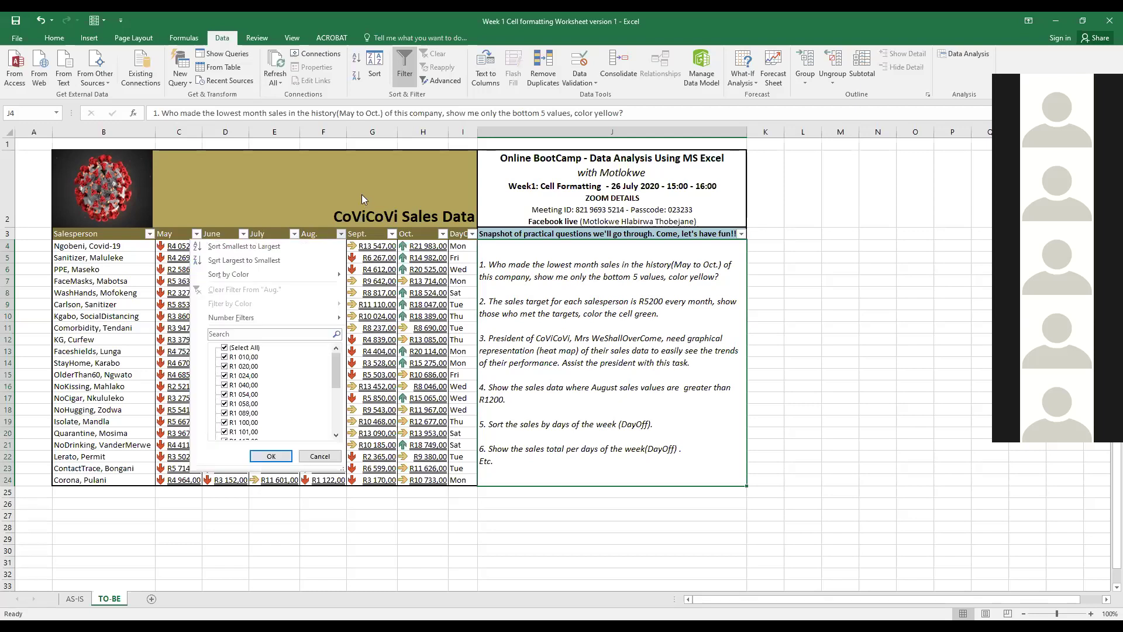
pyautogui.press('Escape')
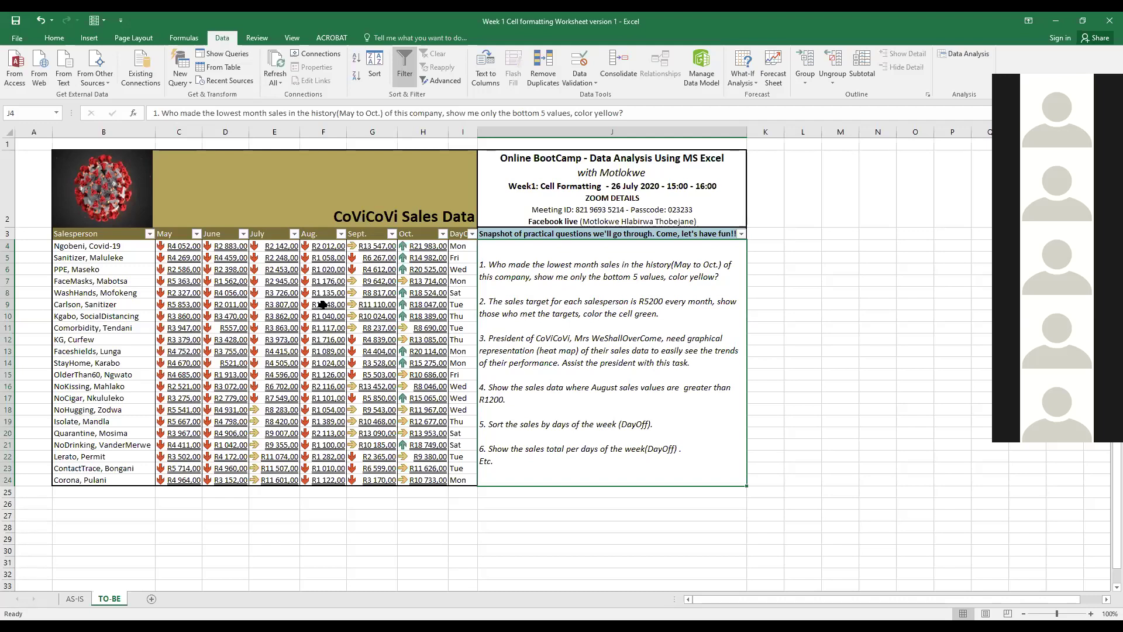
pyautogui.click(321, 387)
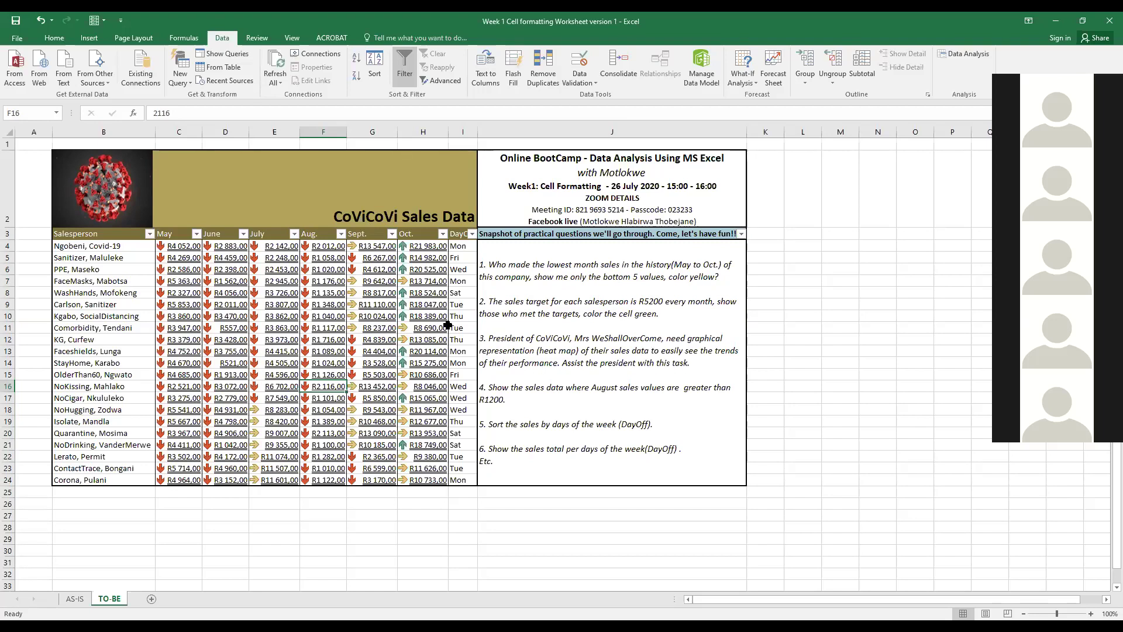
# Step: Filter Aug. to values greater than 1200 and select the visible Aug. cells
pyautogui.click(341, 234)
pyautogui.moveTo(314, 317)
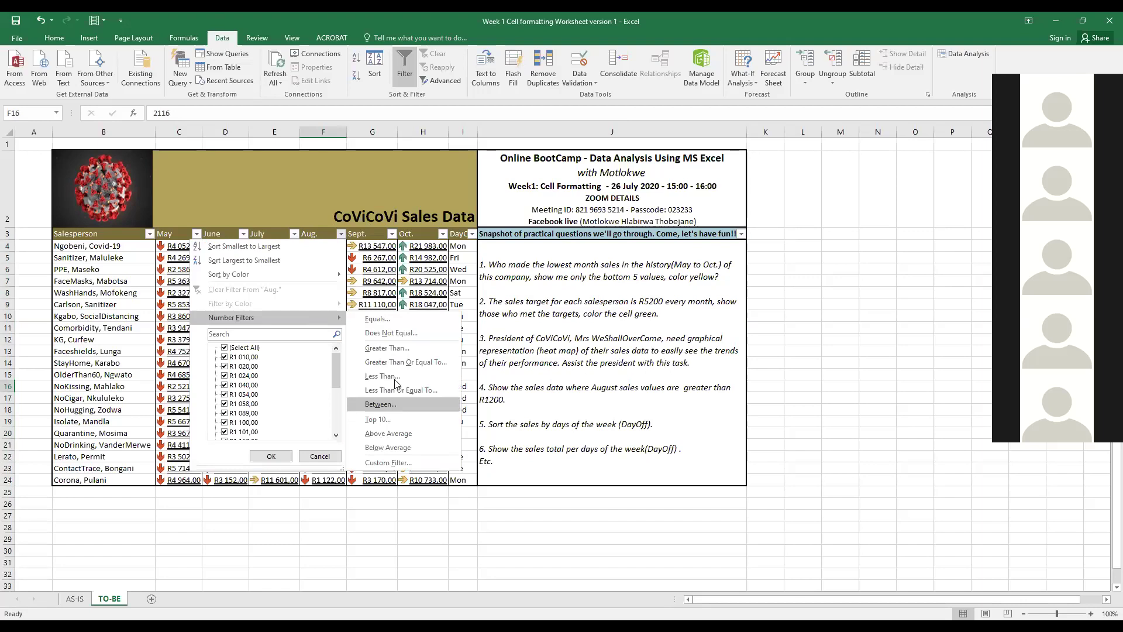
pyautogui.click(387, 348)
pyautogui.write('1200')
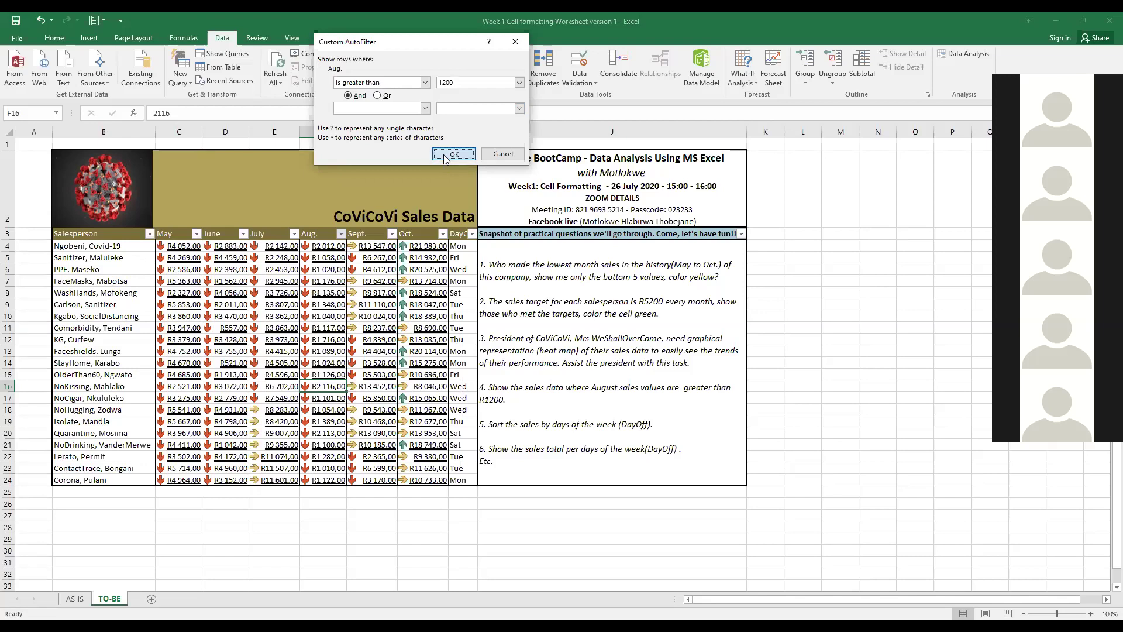
pyautogui.click(446, 154)
pyautogui.moveTo(325, 233); pyautogui.dragTo(331, 314)
# Step: Copy the visible Aug. values and paste them at cell C43
pyautogui.hotkey('ctrl', 'c')
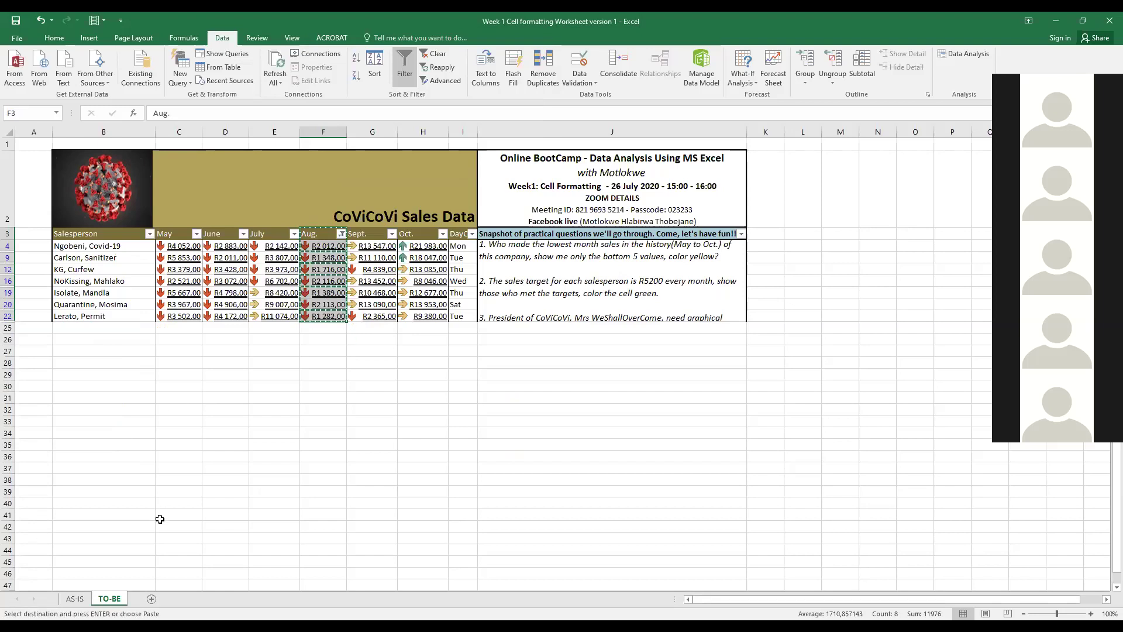
pyautogui.click(180, 535)
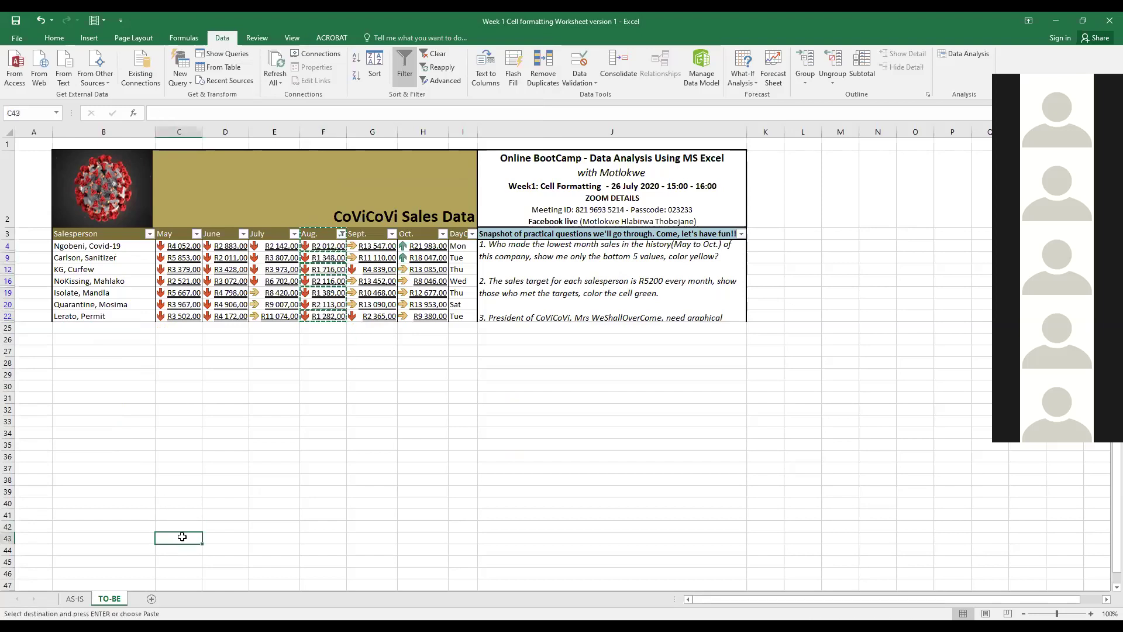
pyautogui.rightClick(182, 537)
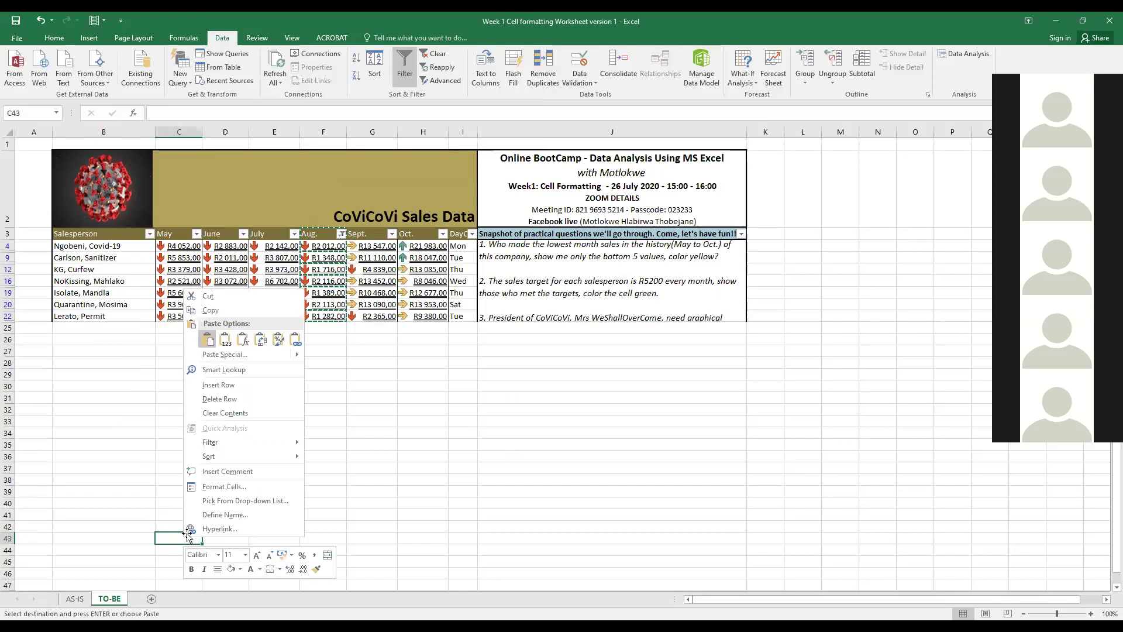
pyautogui.click(176, 565)
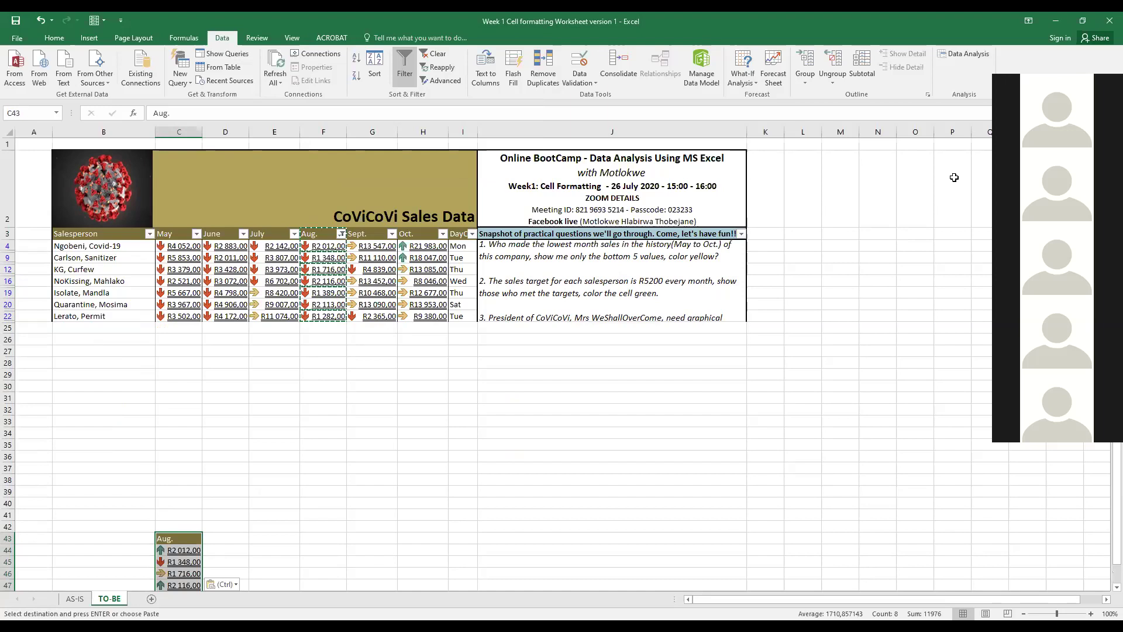
pyautogui.moveTo(1106, 529); pyautogui.dragTo(1105, 491)
# Step: Undo the paste and the Aug. filter so all 21 salespeople show again
pyautogui.click(36, 20)
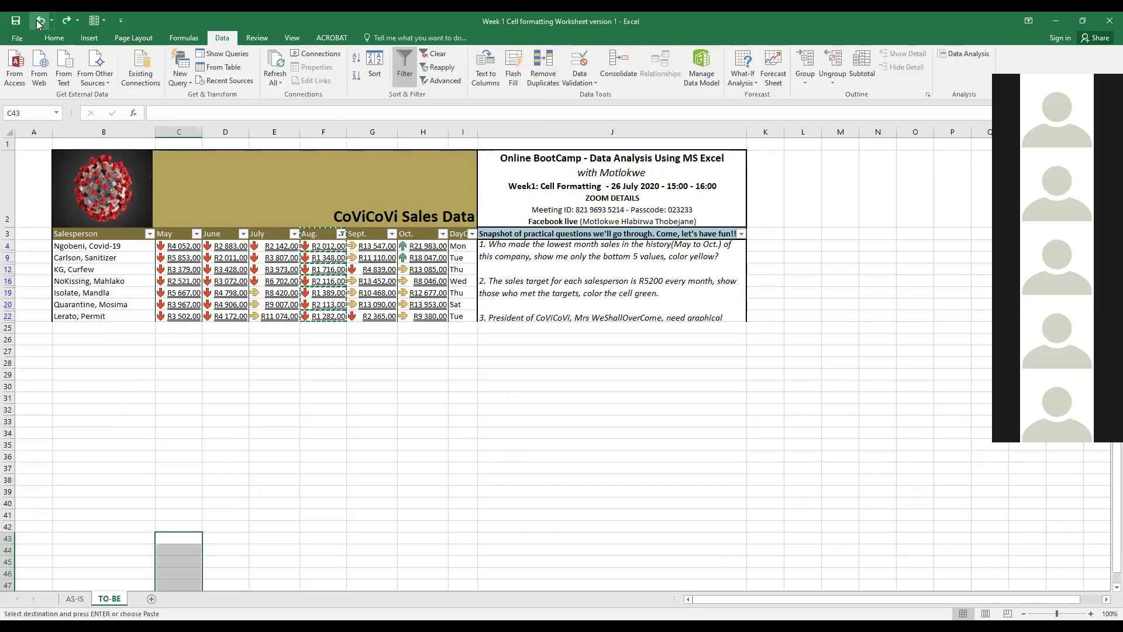
pyautogui.click(36, 20)
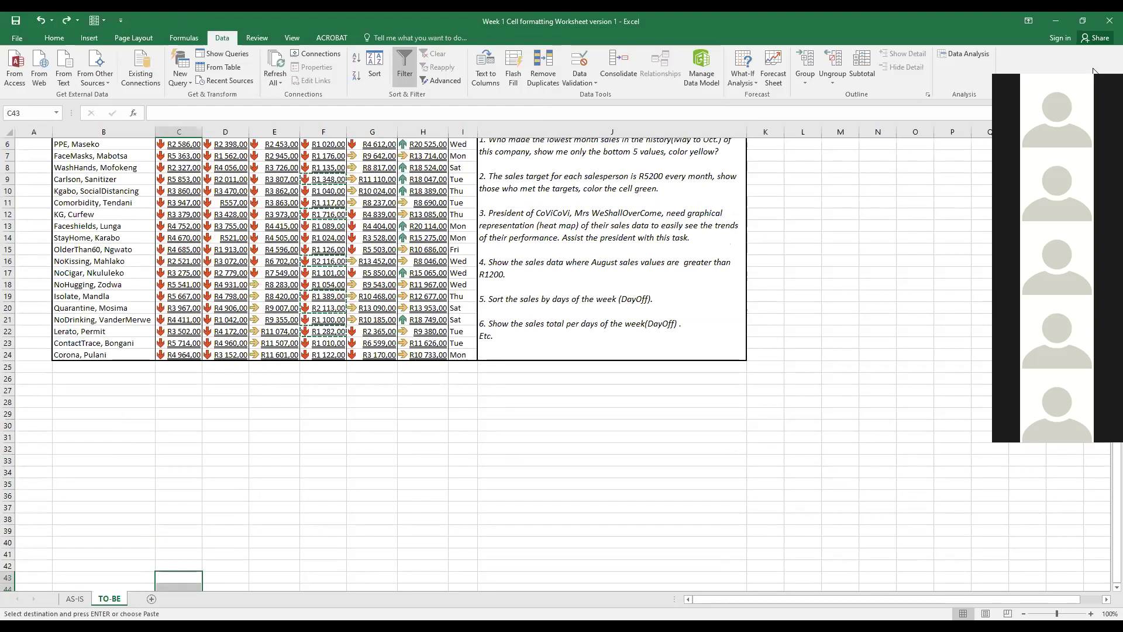
pyautogui.scroll(2, 415, 391)
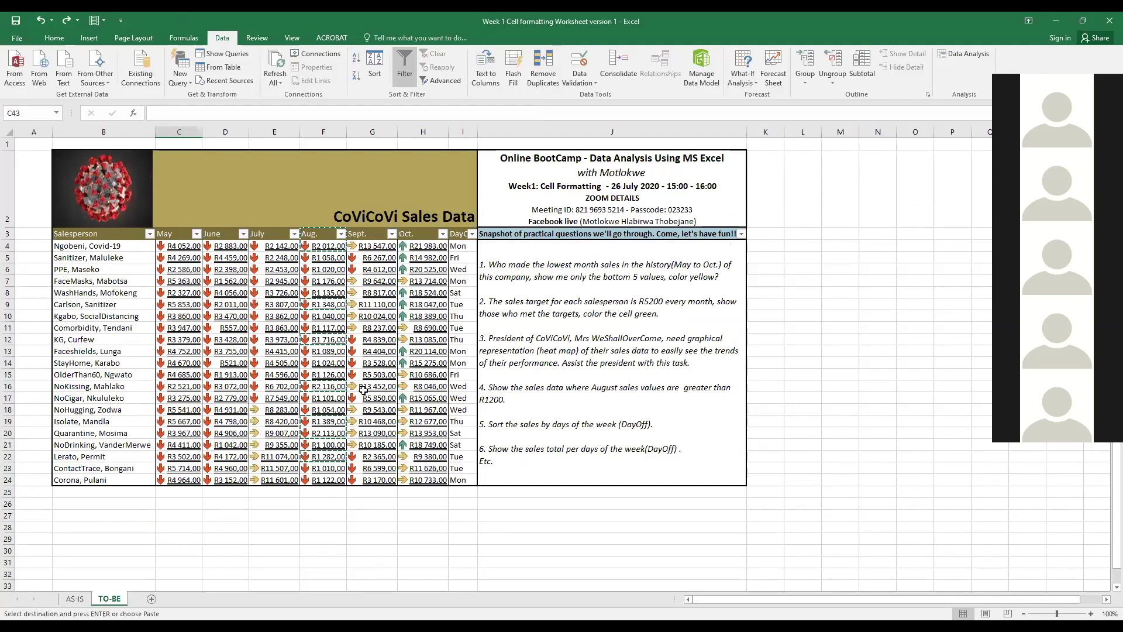
pyautogui.doubleClick(316, 514)
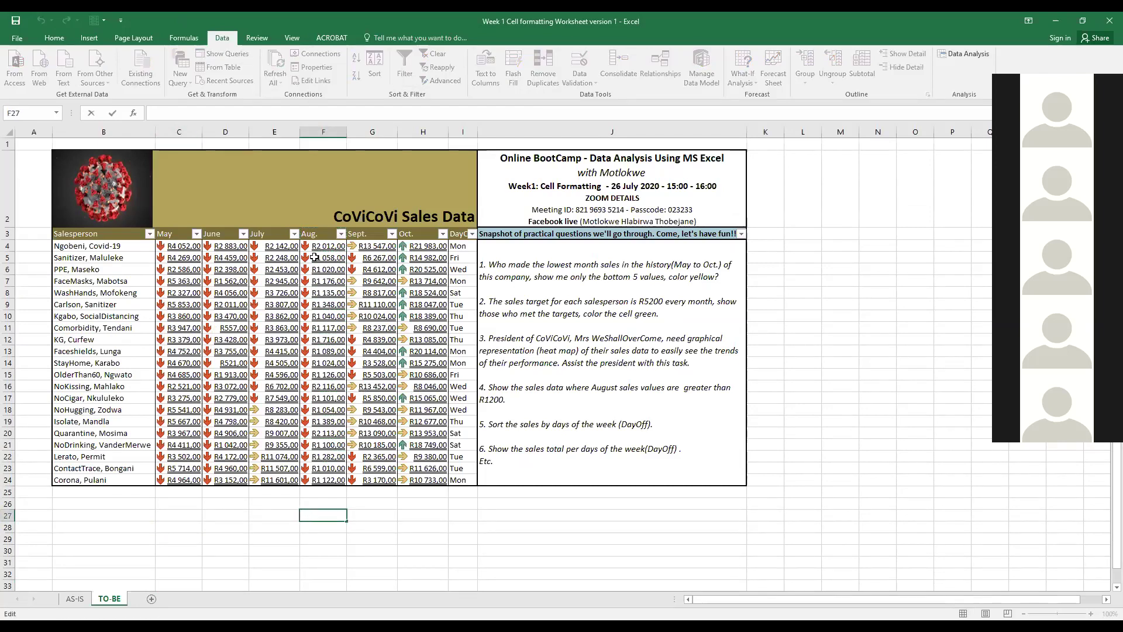
# Step: Filter DayOff to Mon only, widen column I to fit DayOff, then clear the filter
pyautogui.click(472, 234)
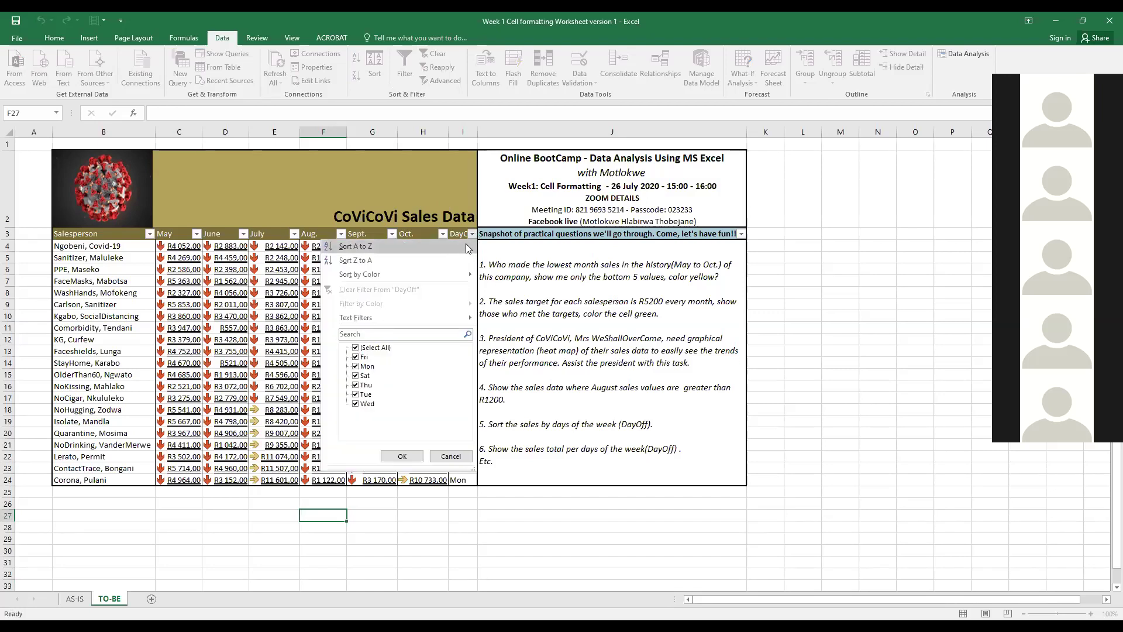
pyautogui.click(356, 348)
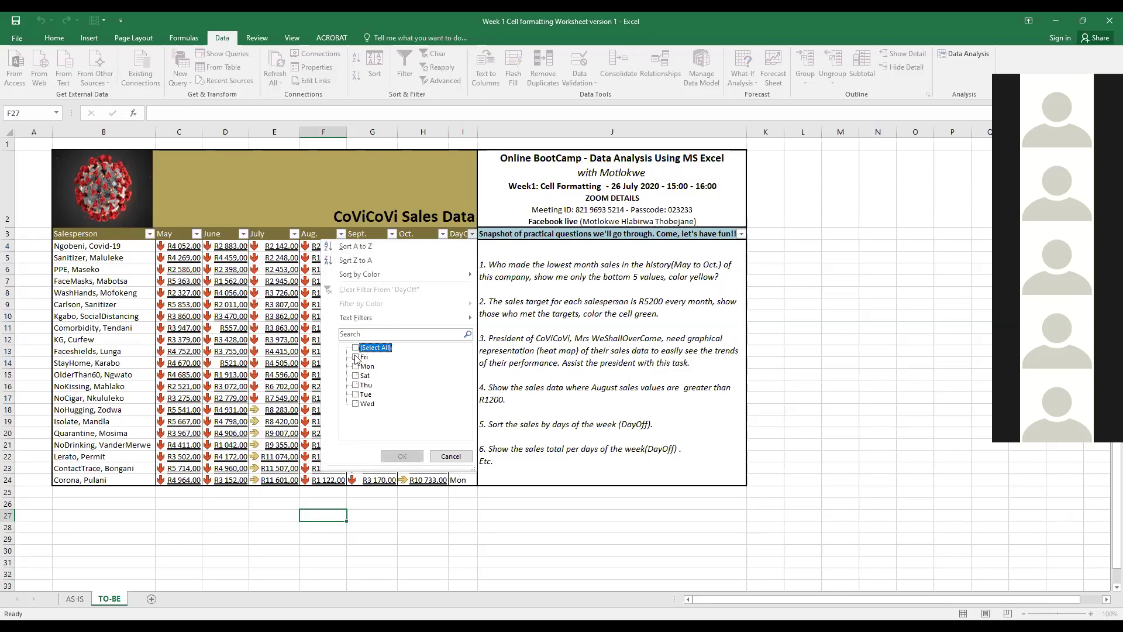
pyautogui.click(356, 367)
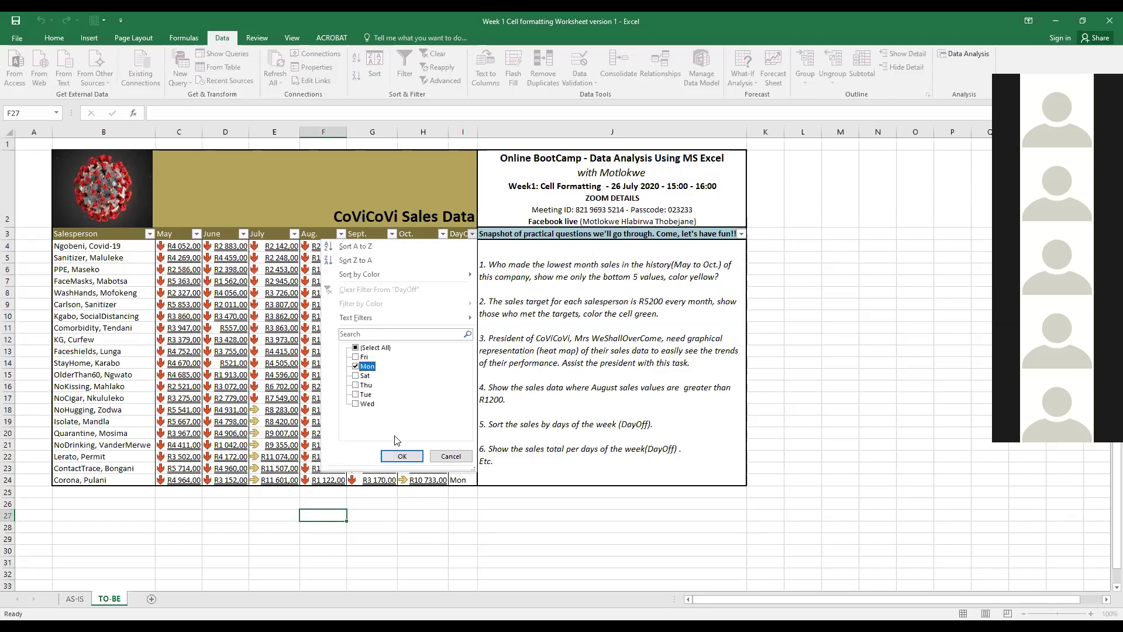
pyautogui.click(397, 456)
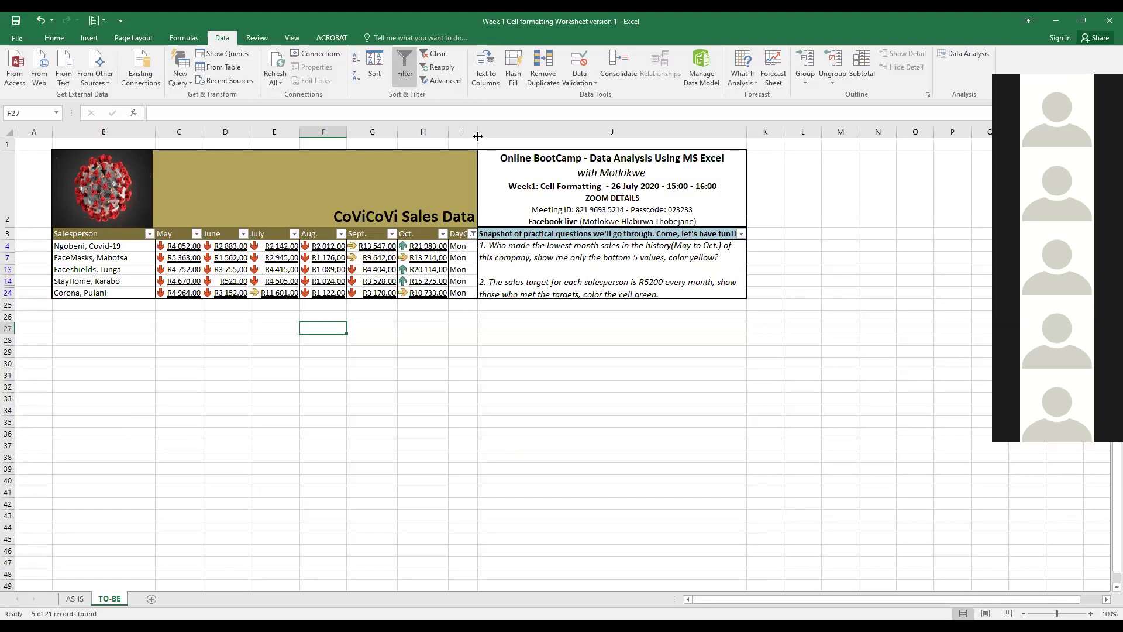
pyautogui.moveTo(478, 136); pyautogui.dragTo(487, 136)
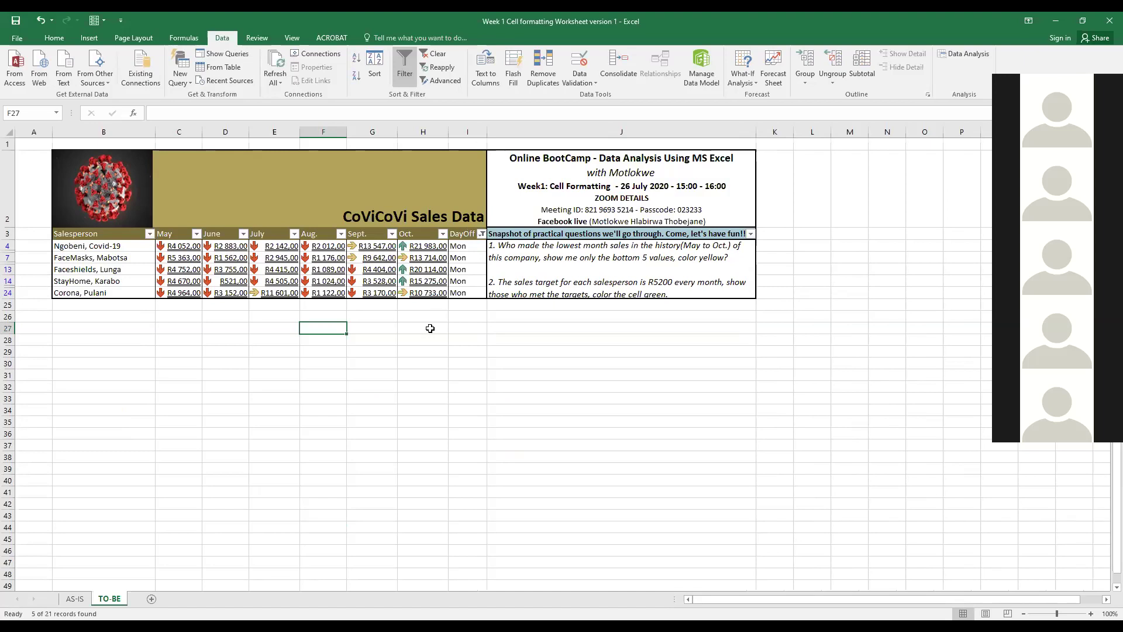
pyautogui.click(436, 53)
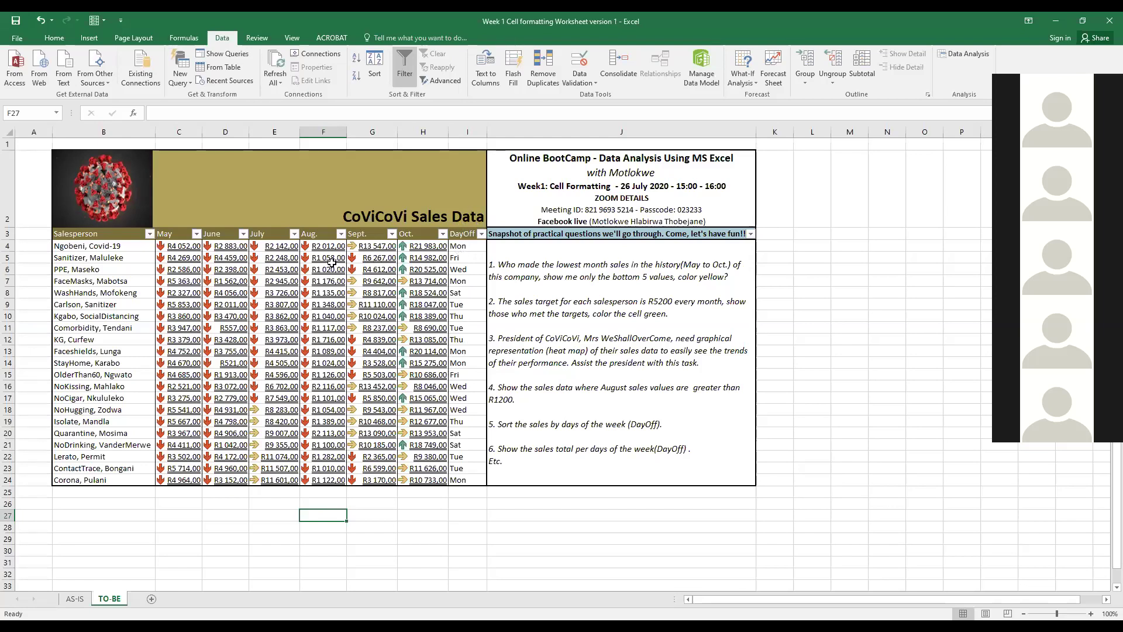
# Step: Try moving the whole questions column J to B28, dismissing the invalid-selection error
pyautogui.click(523, 126)
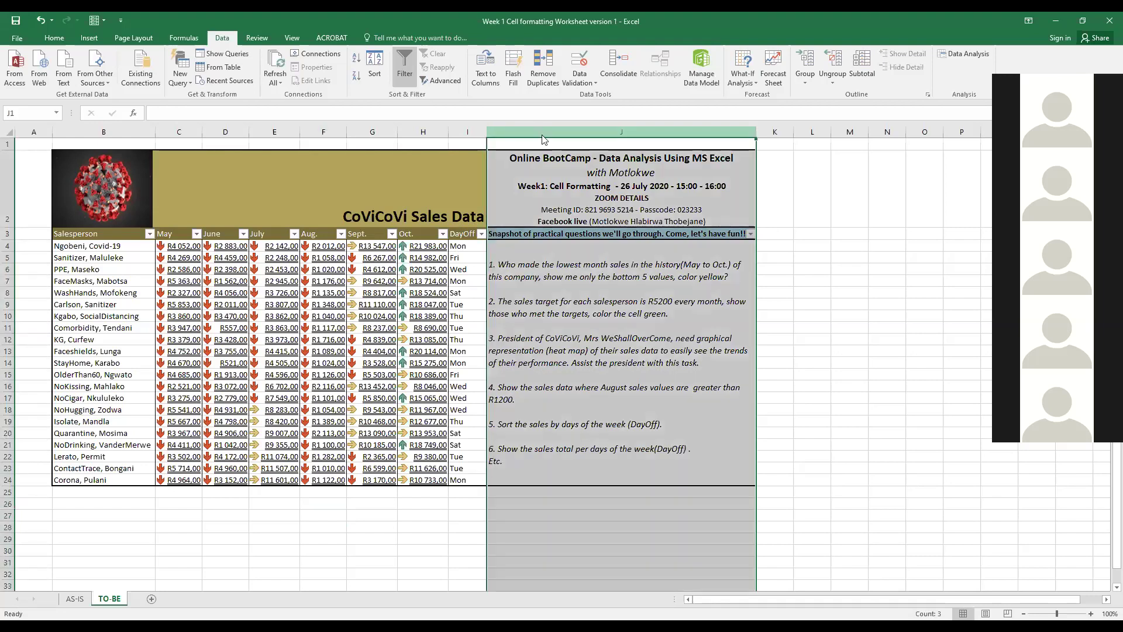
pyautogui.hotkey('ctrl', 'c')
pyautogui.click(69, 529)
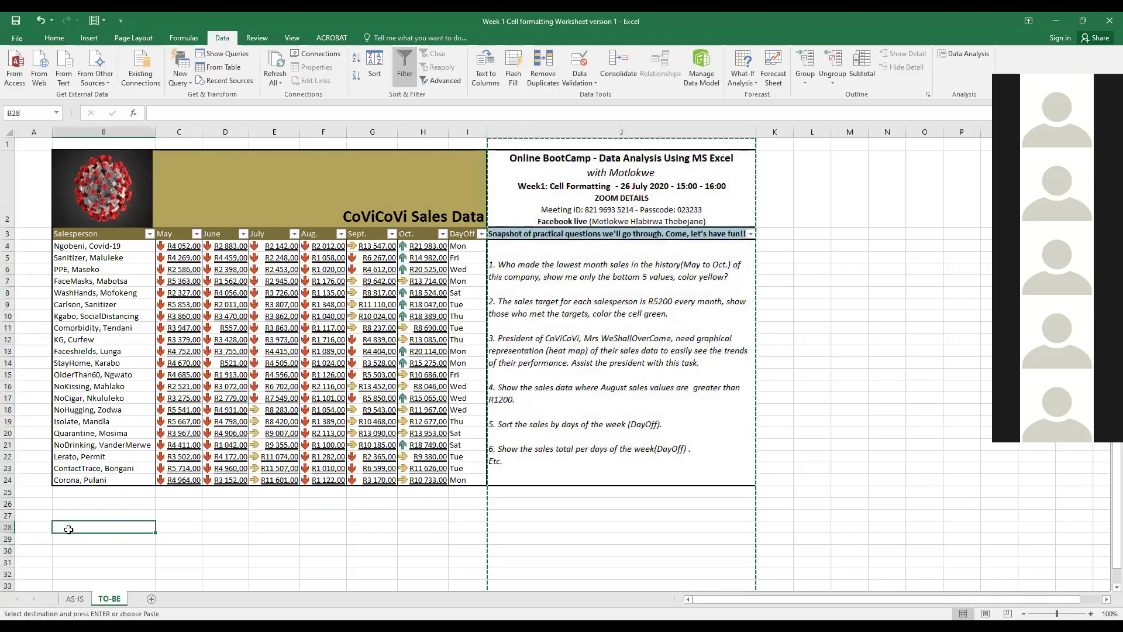
pyautogui.rightClick(69, 529)
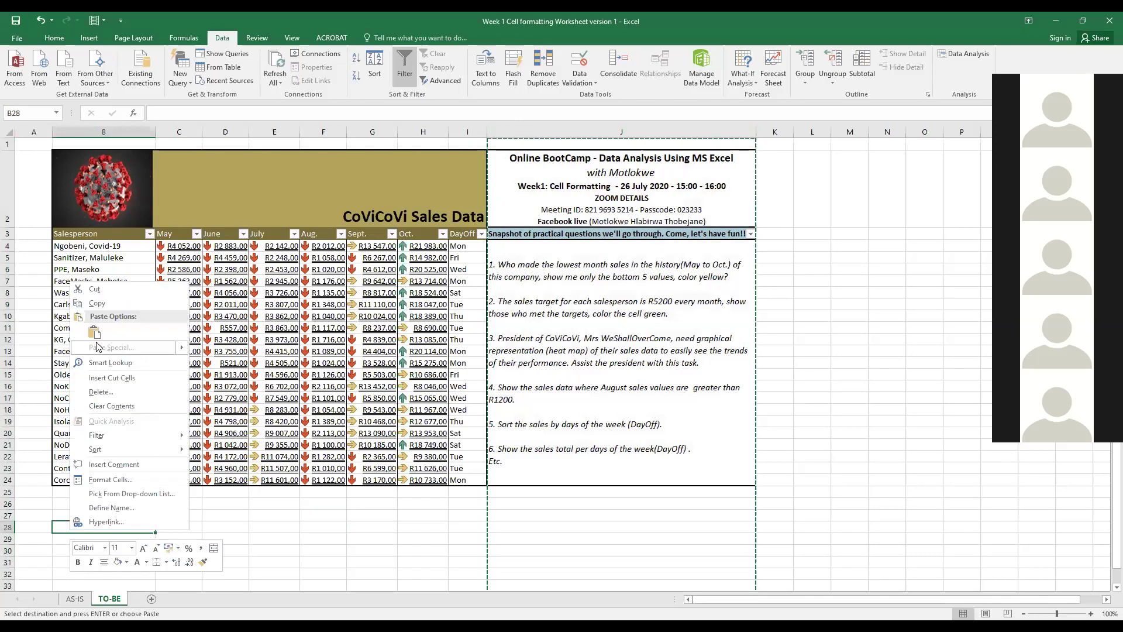
pyautogui.hotkey('ctrl', 'v')
pyautogui.click(564, 355)
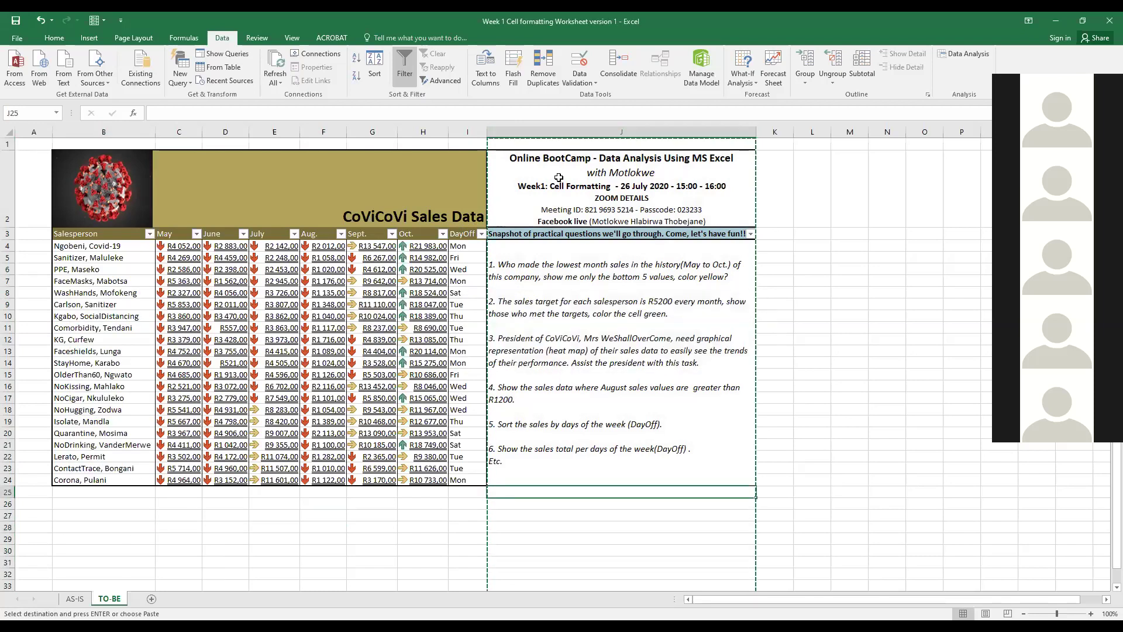
# Step: Move the question block J2:J24 to B28 and make row 2 taller for the title
pyautogui.moveTo(609, 193); pyautogui.dragTo(607, 422)
pyautogui.hotkey('ctrl', 'c')
pyautogui.click(91, 530)
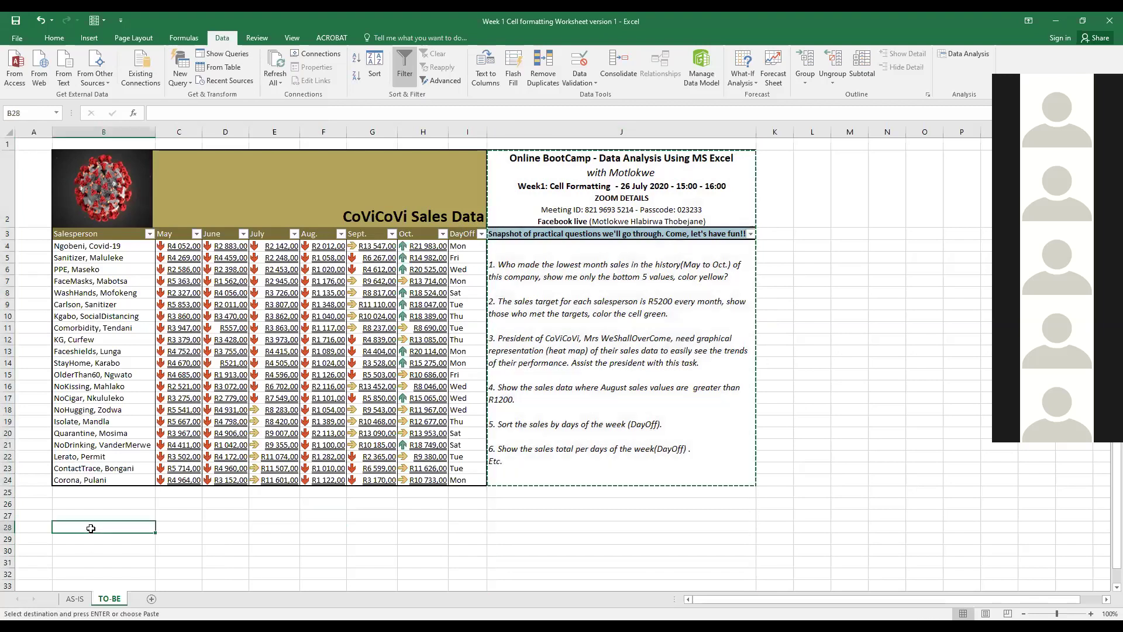
pyautogui.press('Return')
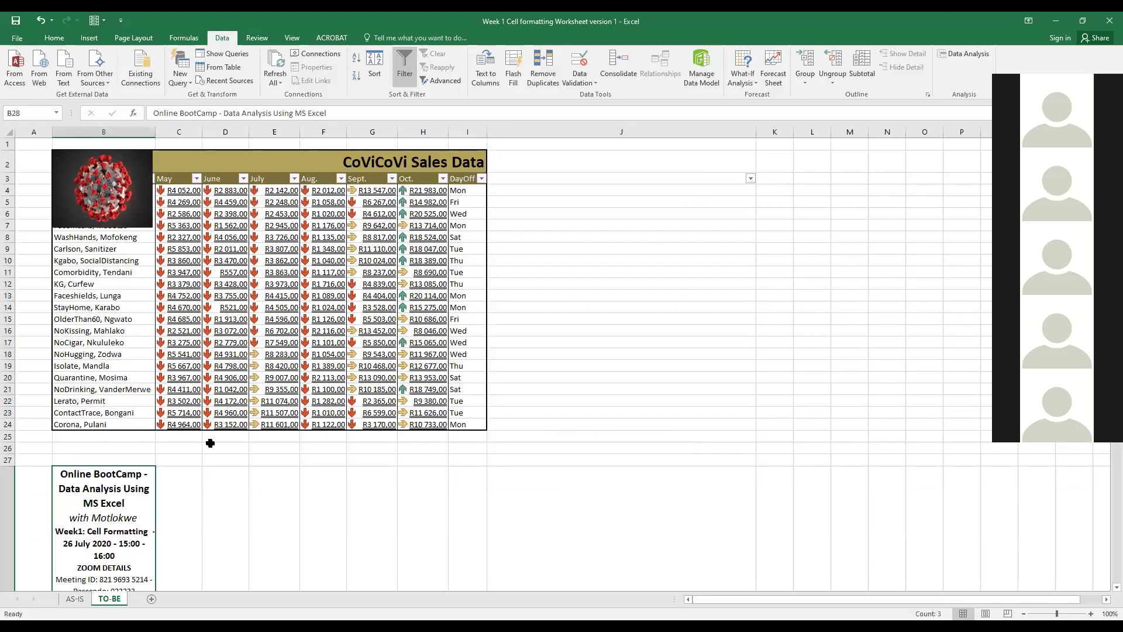
pyautogui.click(549, 239)
pyautogui.click(275, 236)
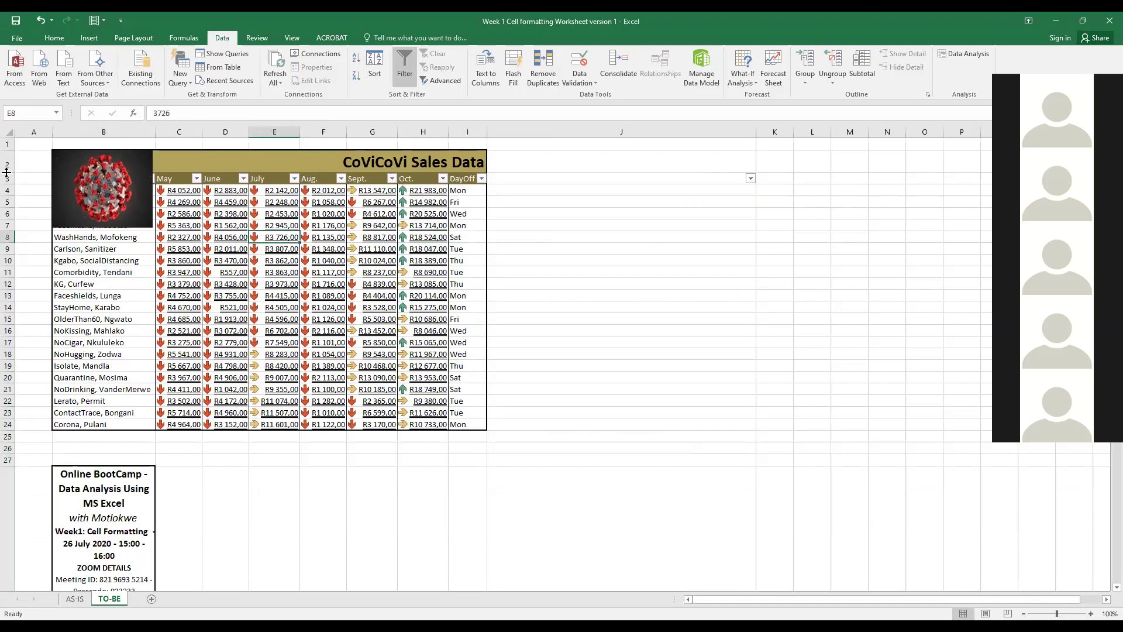
pyautogui.moveTo(7, 172); pyautogui.dragTo(8, 227)
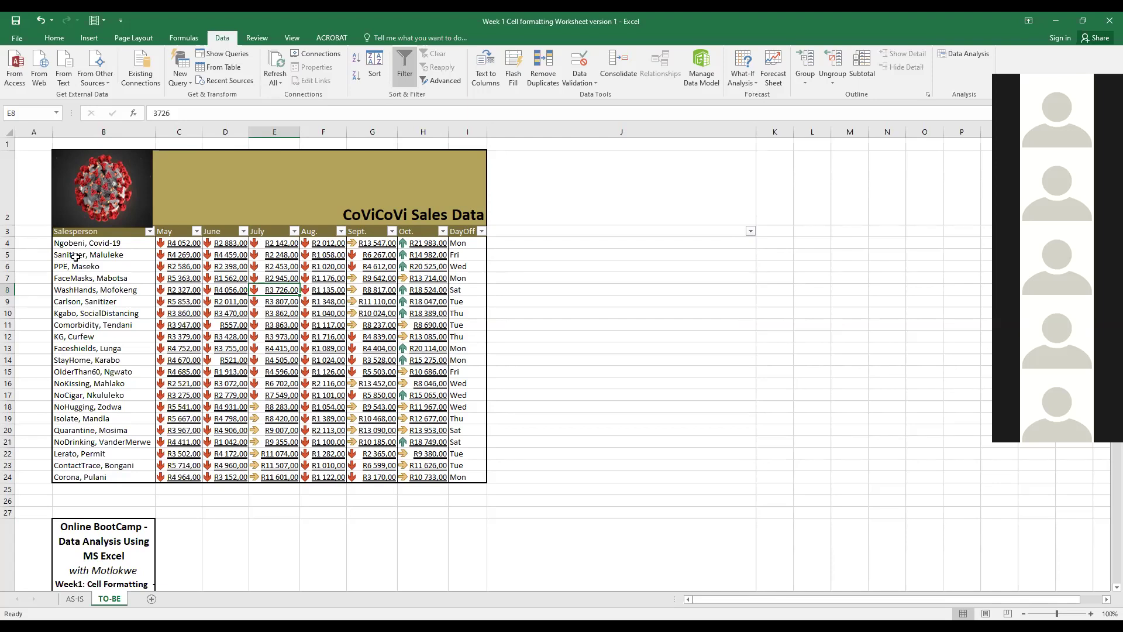
# Step: Select the Salesperson header cell of the CoViCoVi sales table
pyautogui.click(127, 251)
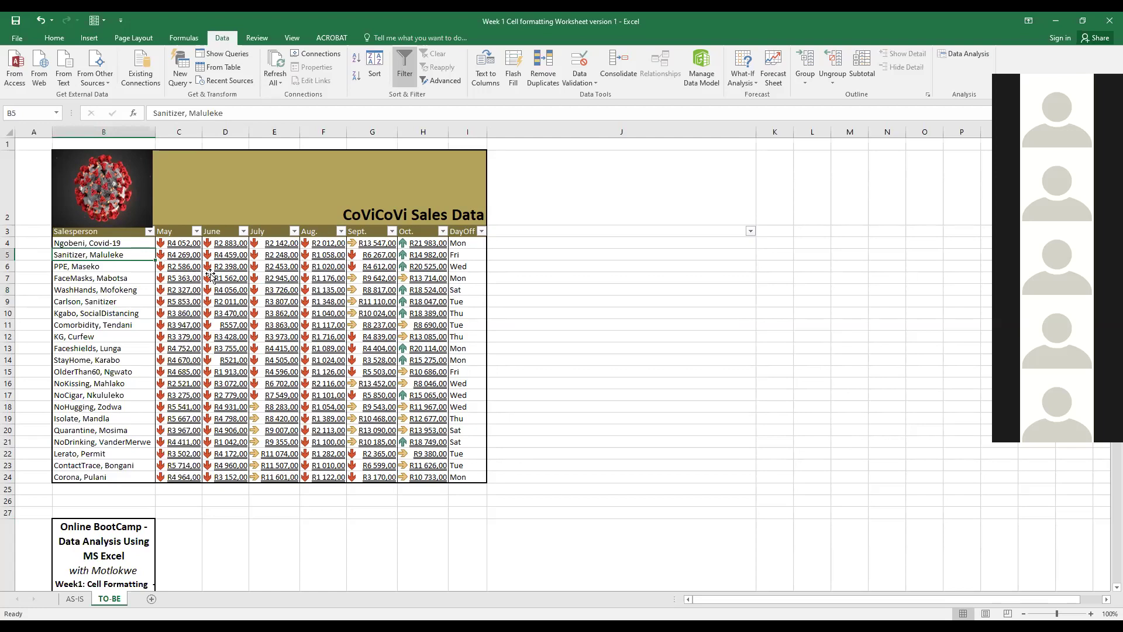
pyautogui.press('Up')
pyautogui.press('Up')
pyautogui.press('Right')
pyautogui.press('Right')
pyautogui.click(91, 267)
pyautogui.click(96, 234)
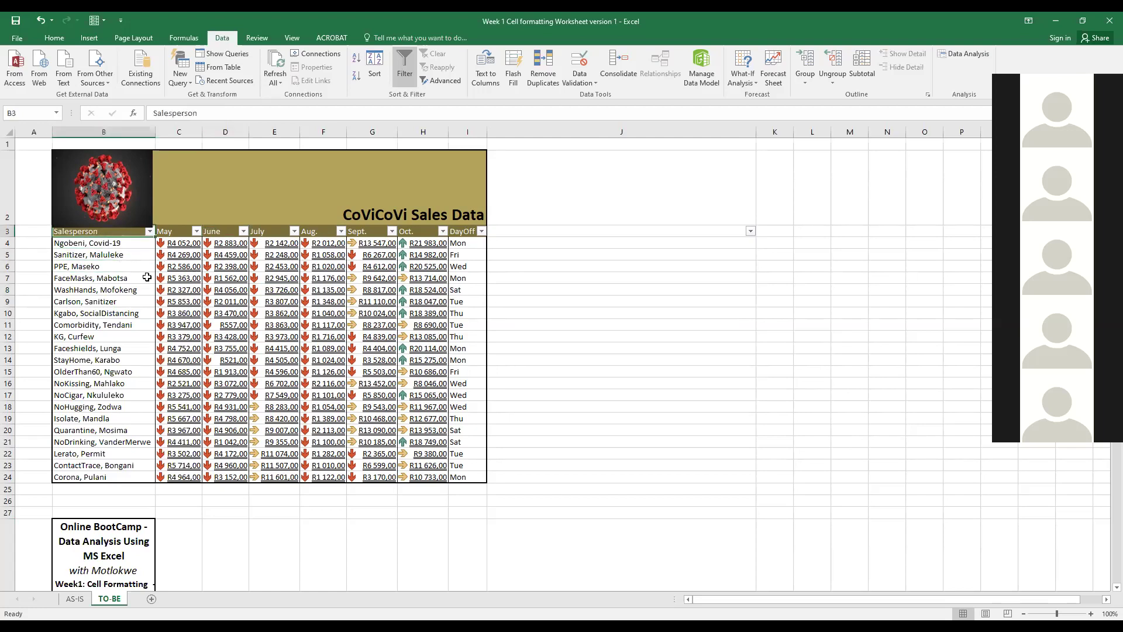
# Step: Sort the table by the Salesperson column in A to Z order
pyautogui.click(378, 74)
pyautogui.click(355, 86)
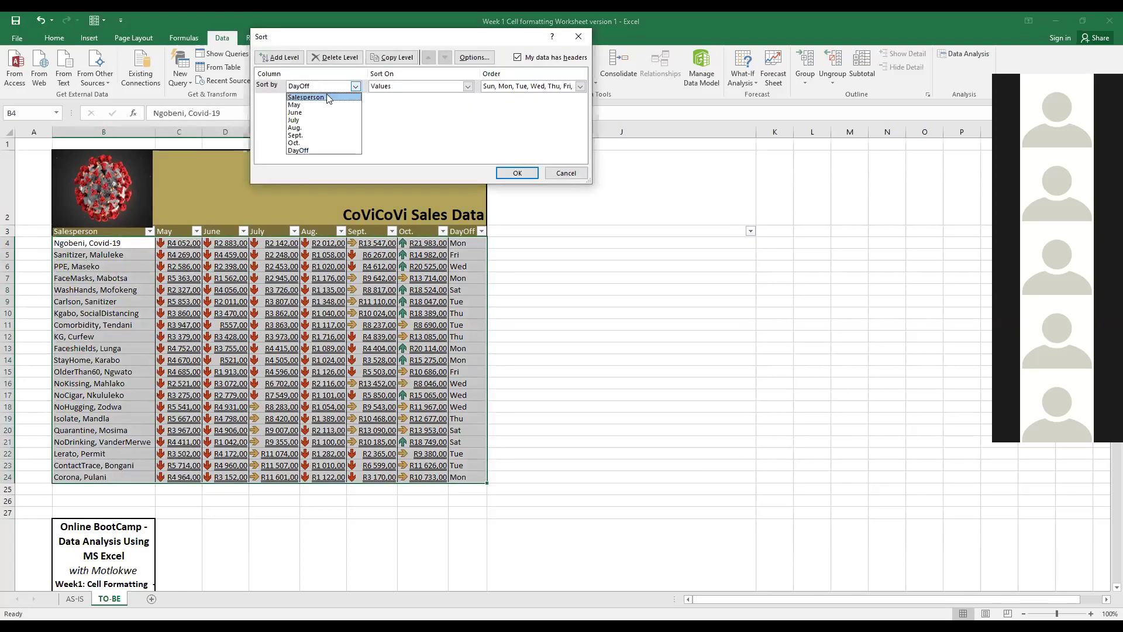
pyautogui.click(326, 96)
pyautogui.click(515, 86)
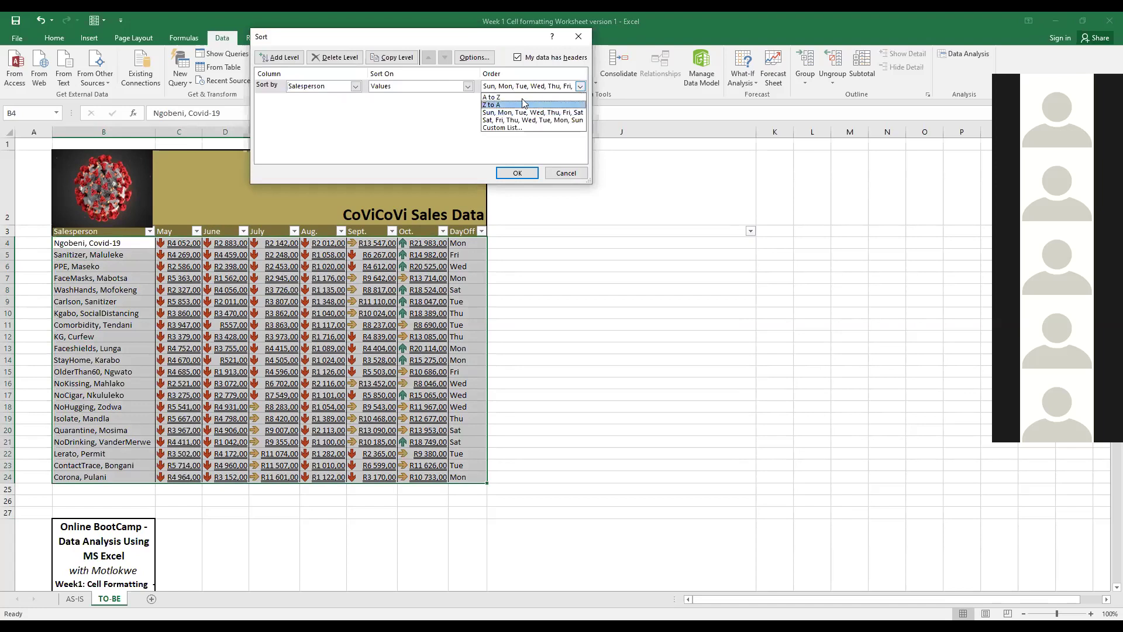
pyautogui.click(519, 97)
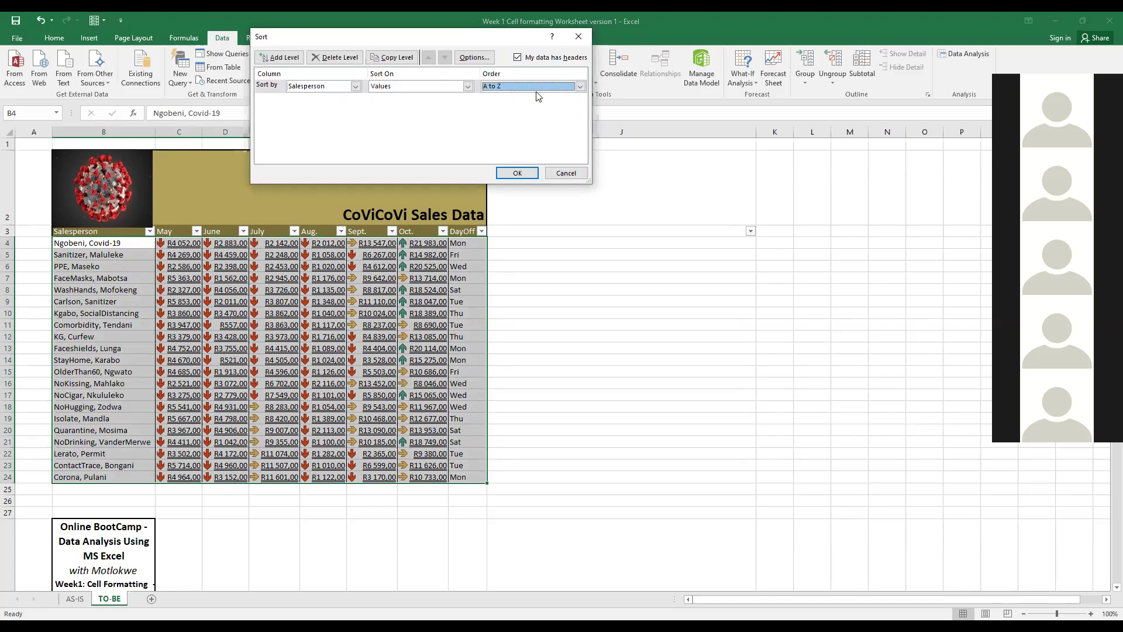
pyautogui.click(537, 88)
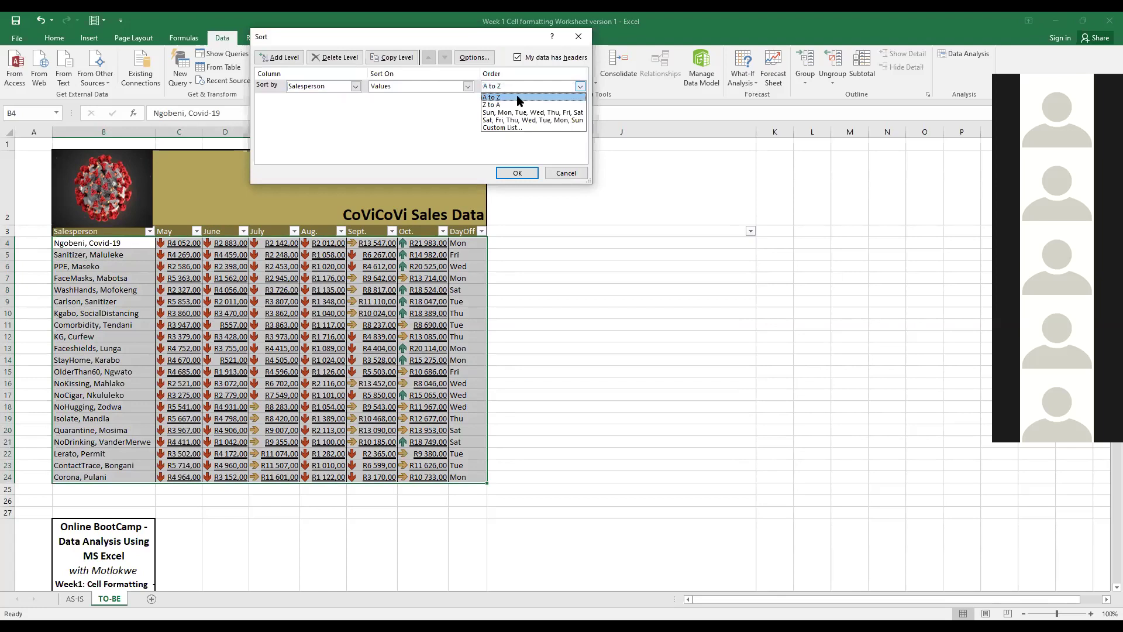
pyautogui.click(519, 99)
pyautogui.click(513, 173)
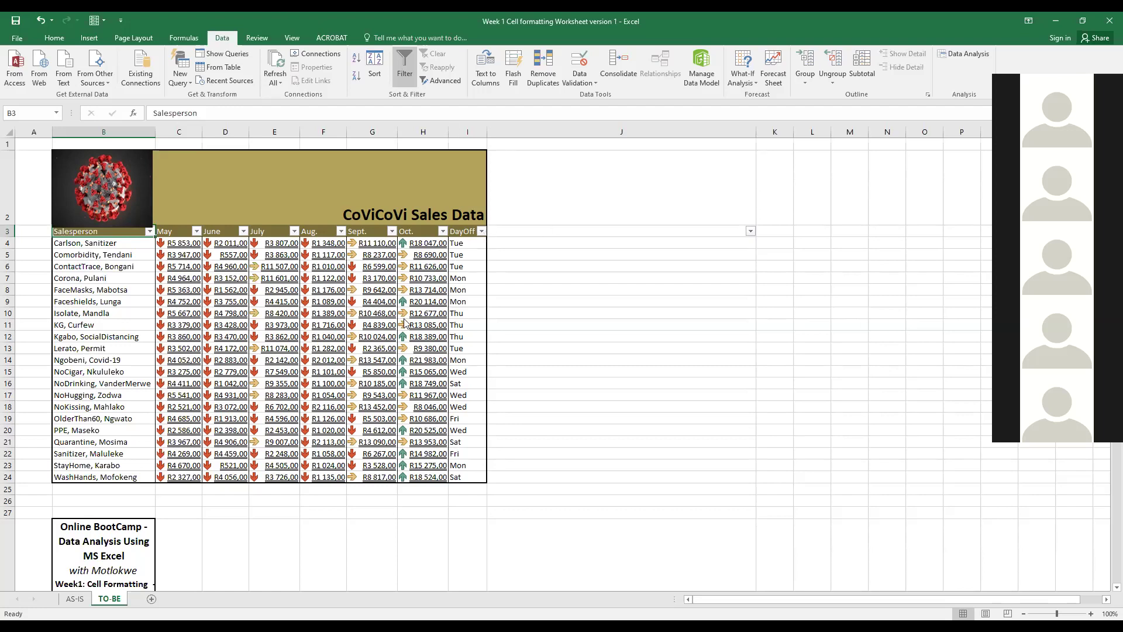
pyautogui.click(484, 232)
# Step: Dismiss the DayOff filter menu and sort the table by DayOff, A to Z
pyautogui.click(386, 99)
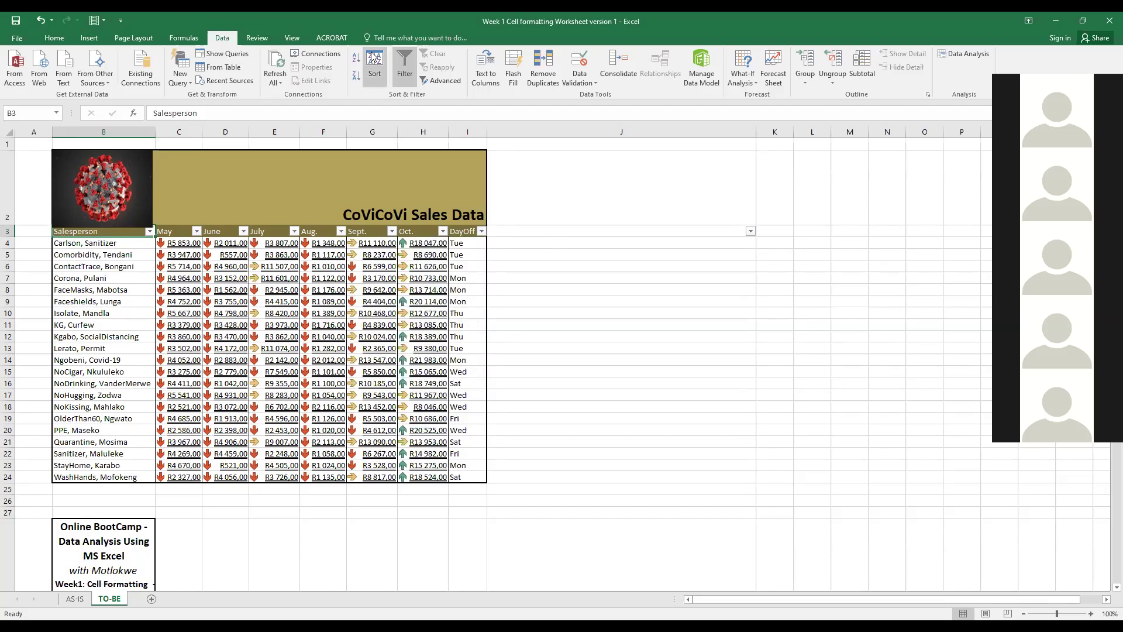
pyautogui.click(293, 266)
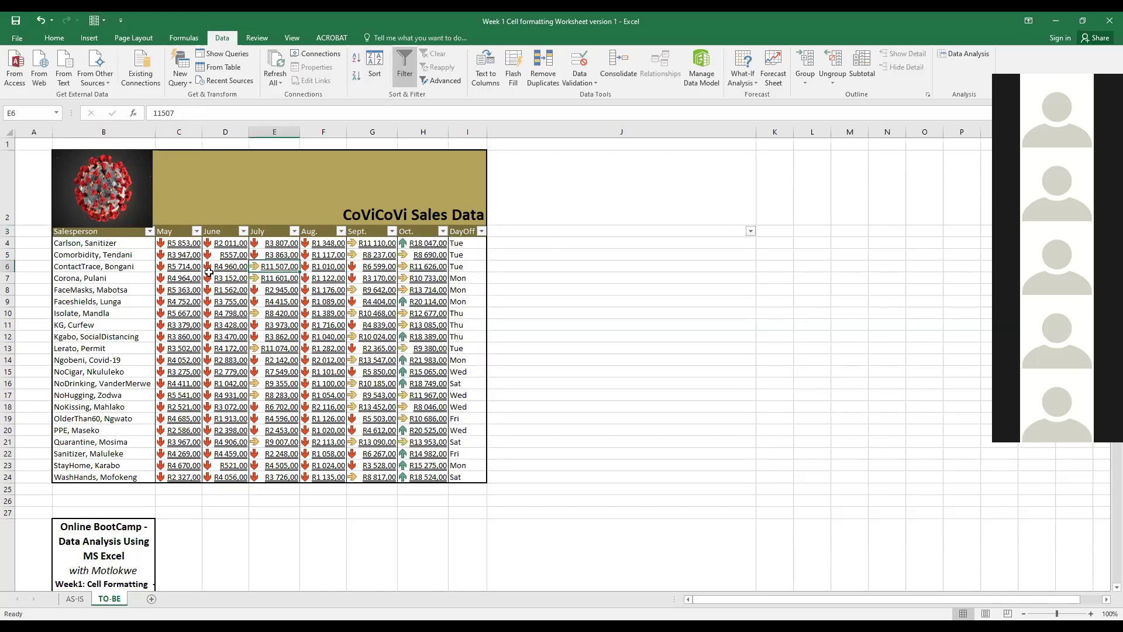
pyautogui.click(235, 266)
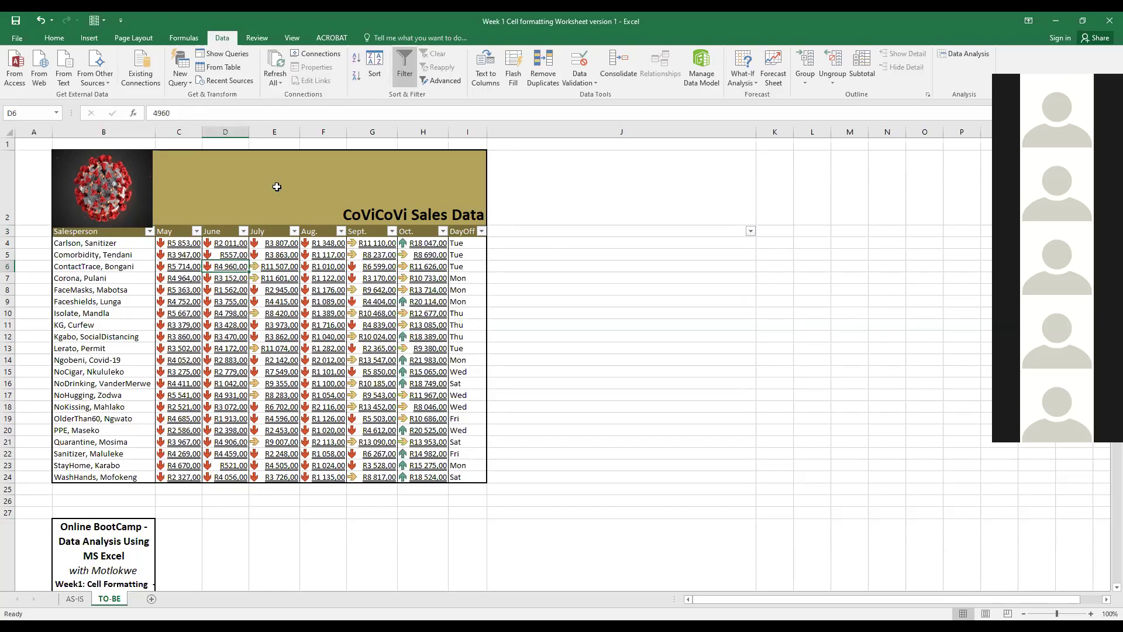
pyautogui.click(374, 74)
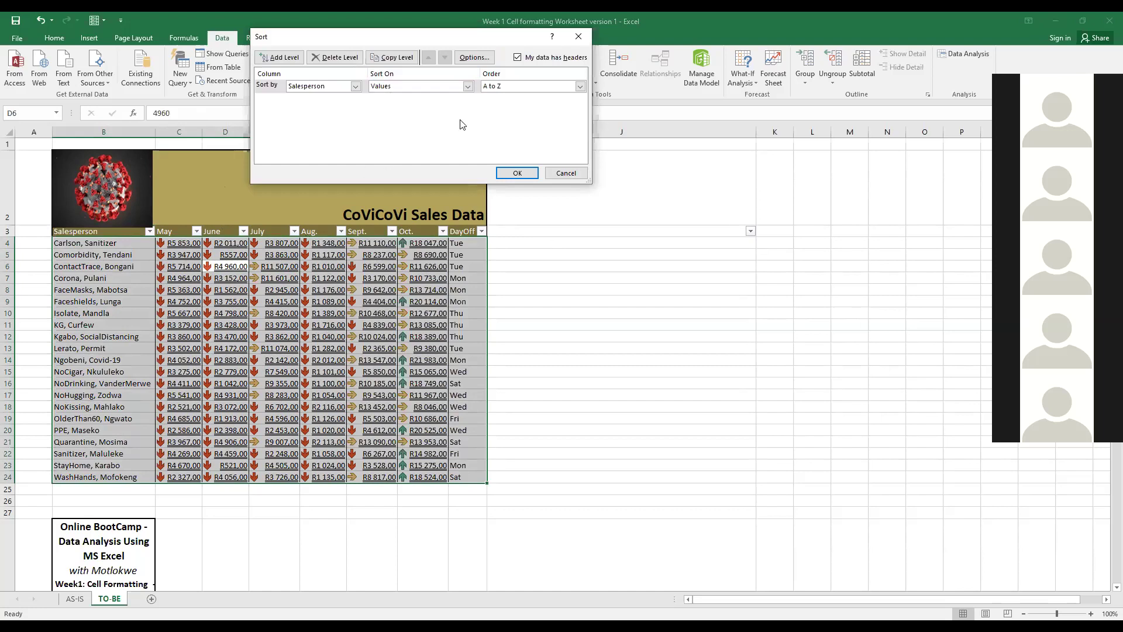
pyautogui.click(355, 86)
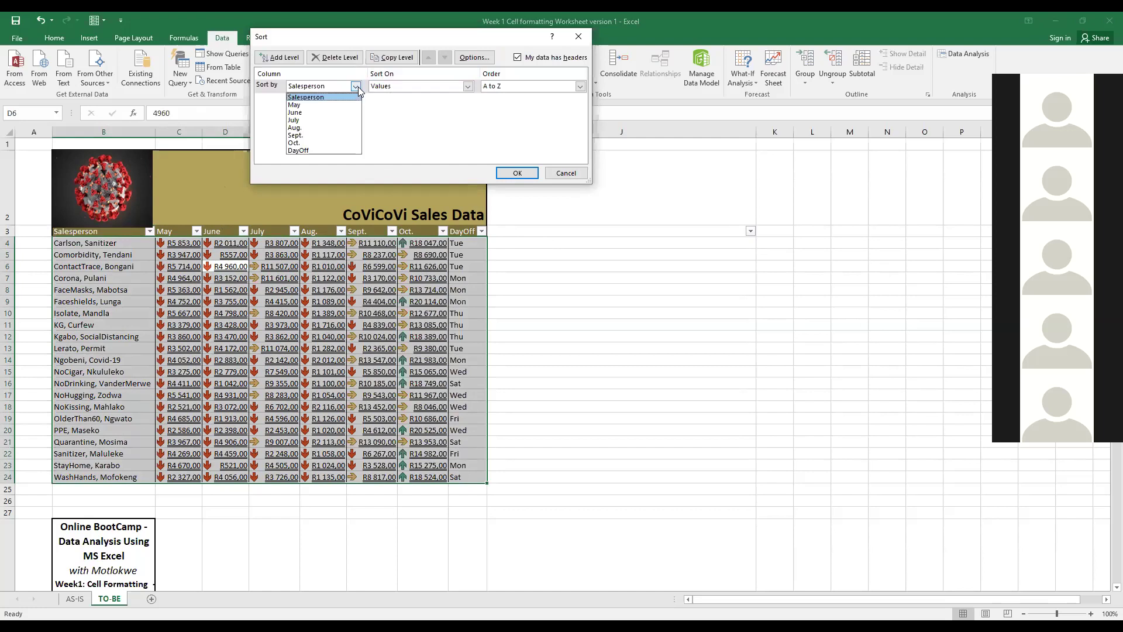
pyautogui.click(311, 151)
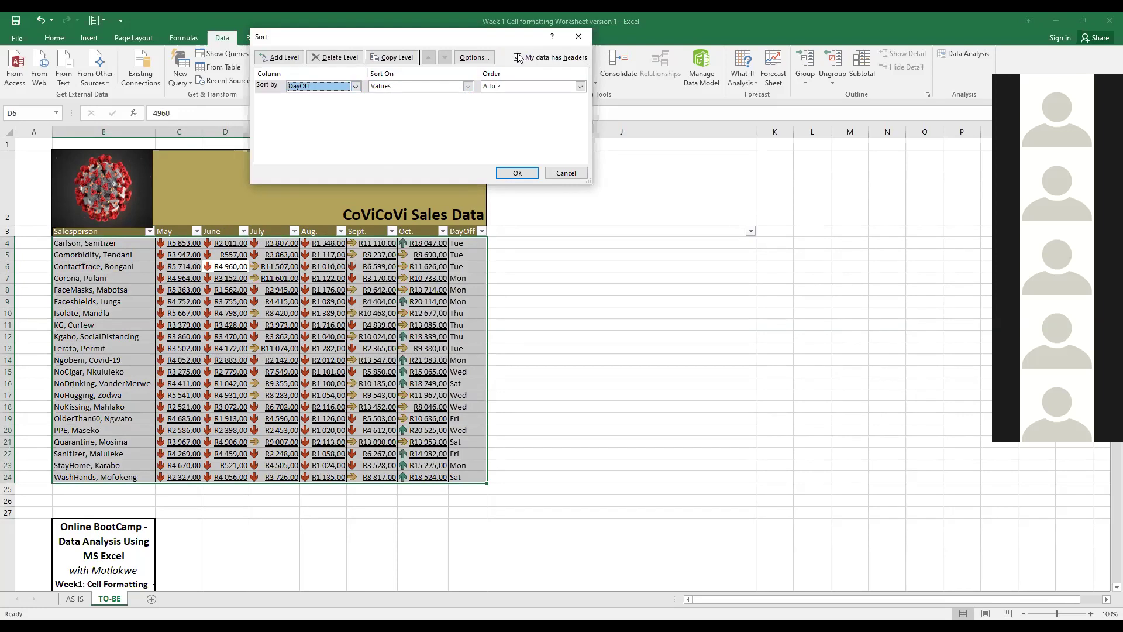
pyautogui.click(517, 173)
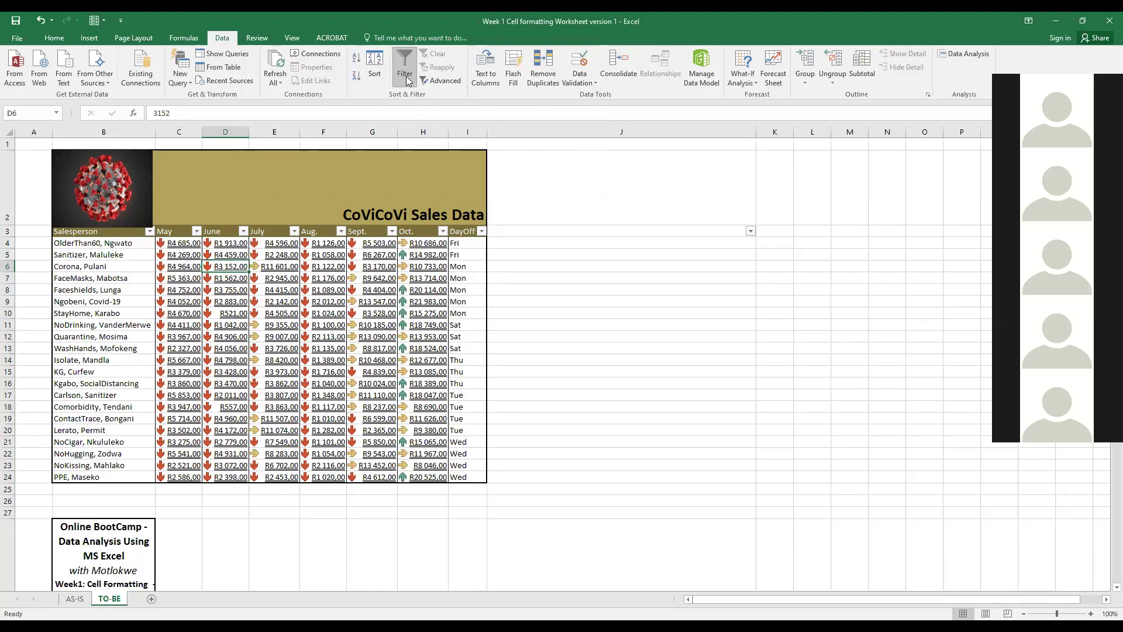
# Step: Re-sort DayOff using the Sun, Mon, Tue, Wed, Thu, Fri, Sat custom list
pyautogui.click(379, 65)
pyautogui.click(580, 86)
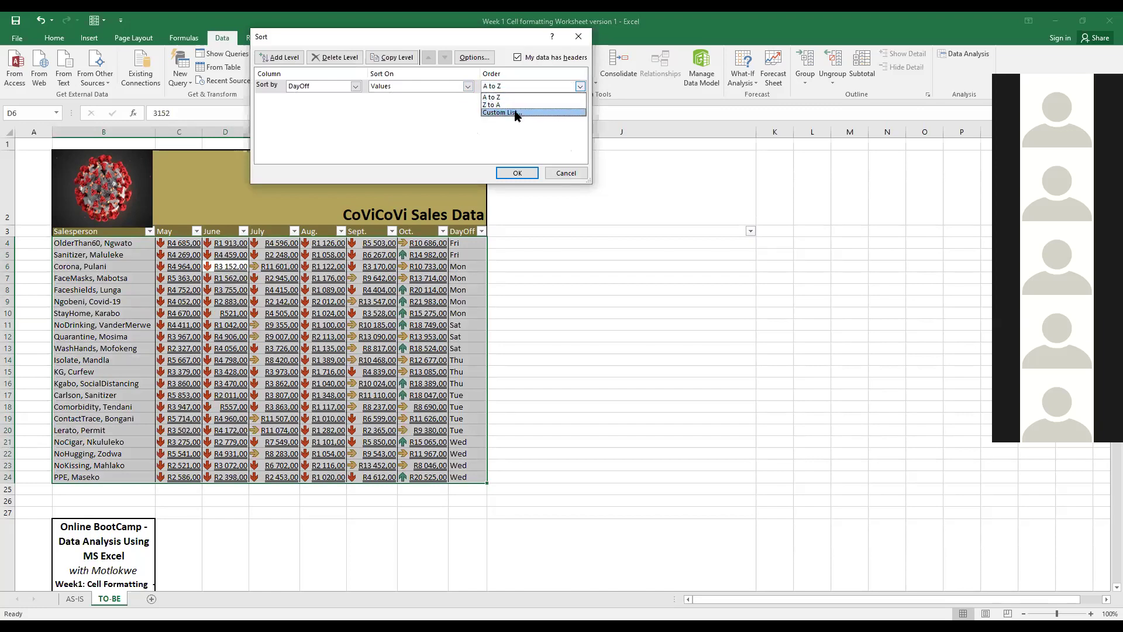
pyautogui.click(517, 112)
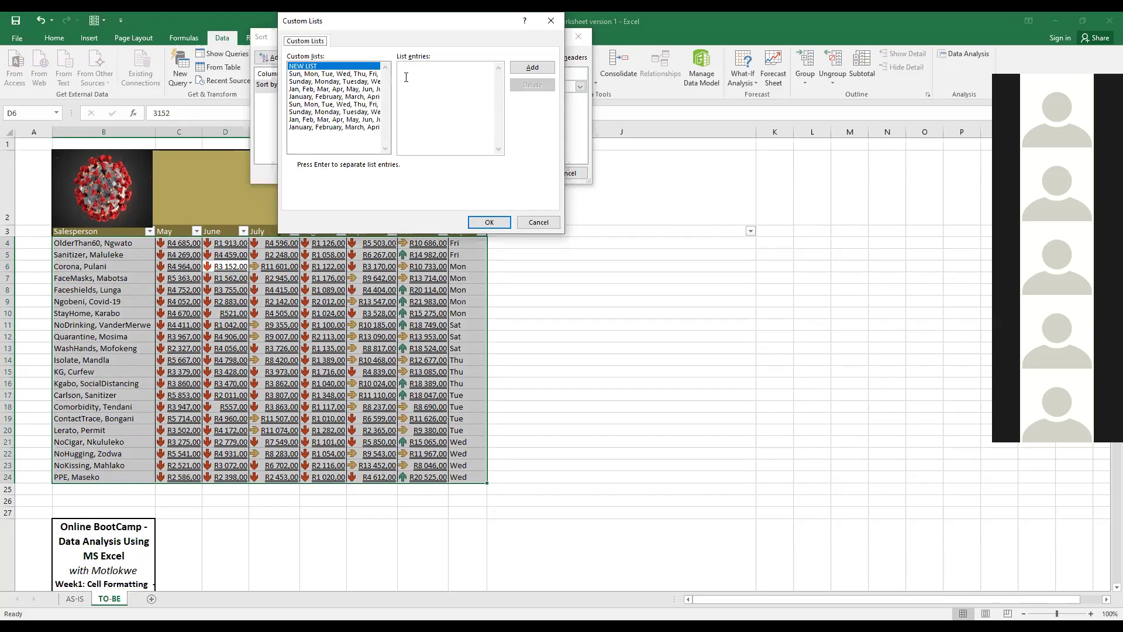
pyautogui.click(298, 73)
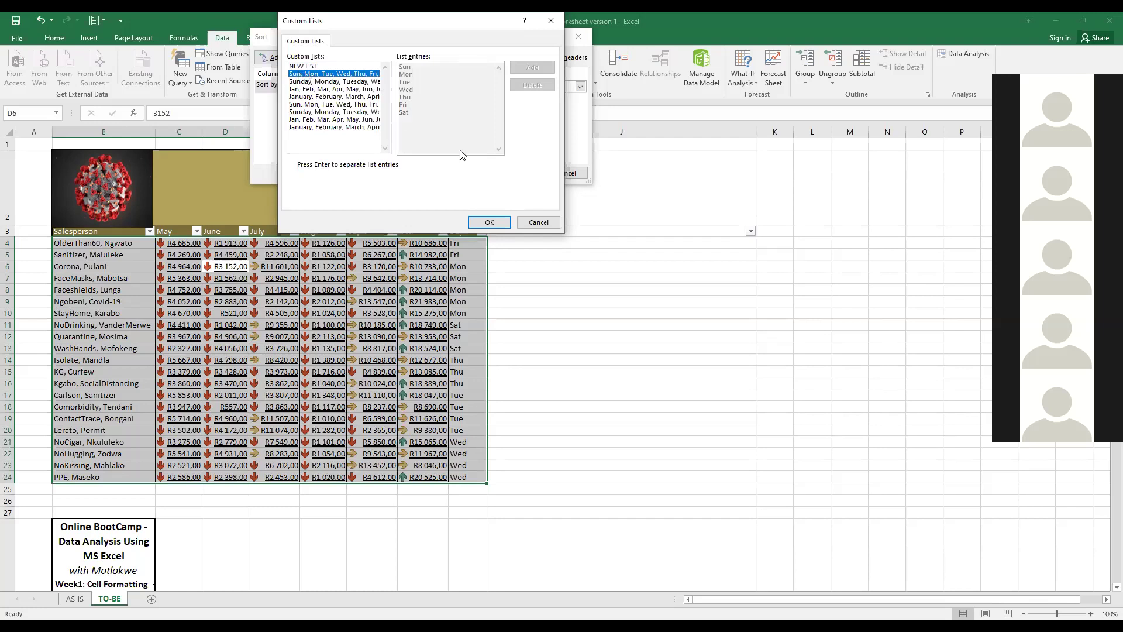
pyautogui.click(488, 226)
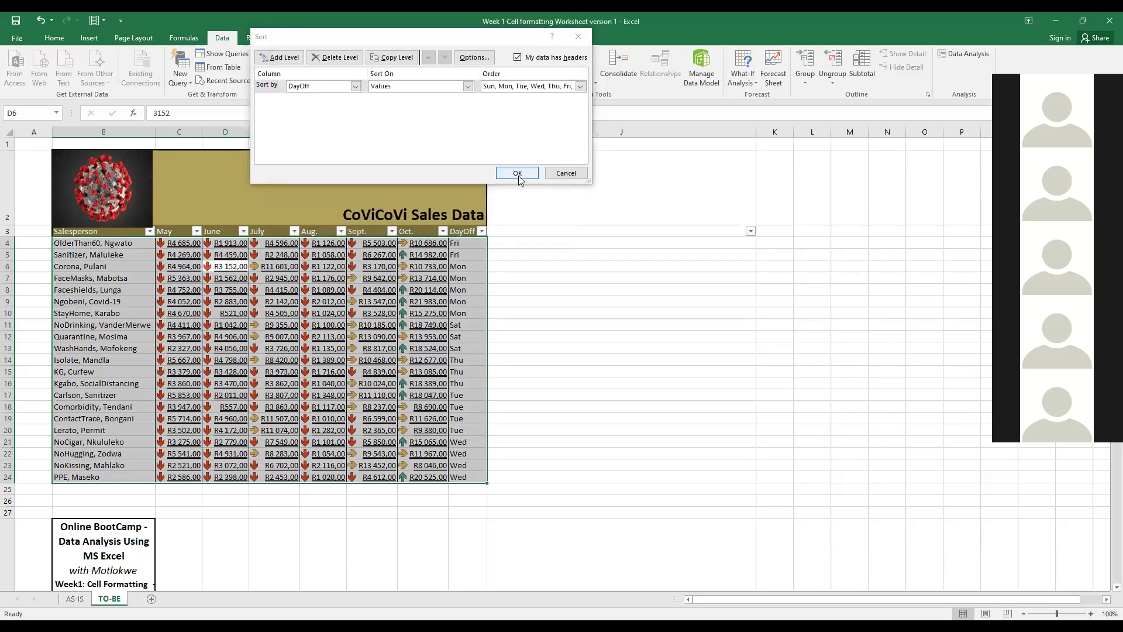
pyautogui.click(517, 174)
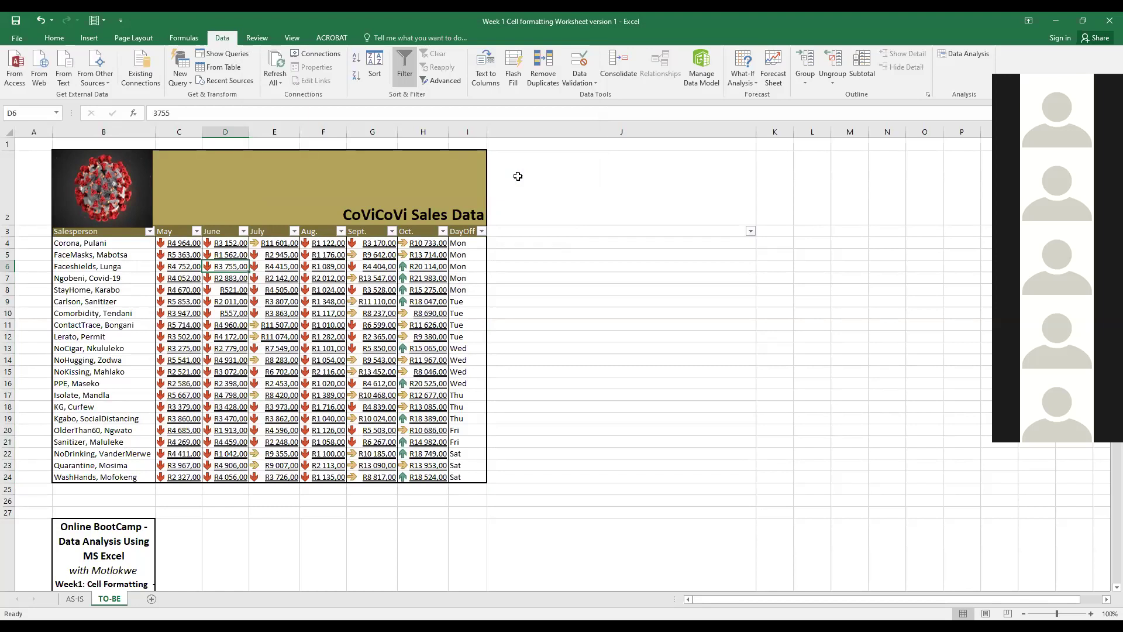
pyautogui.click(495, 240)
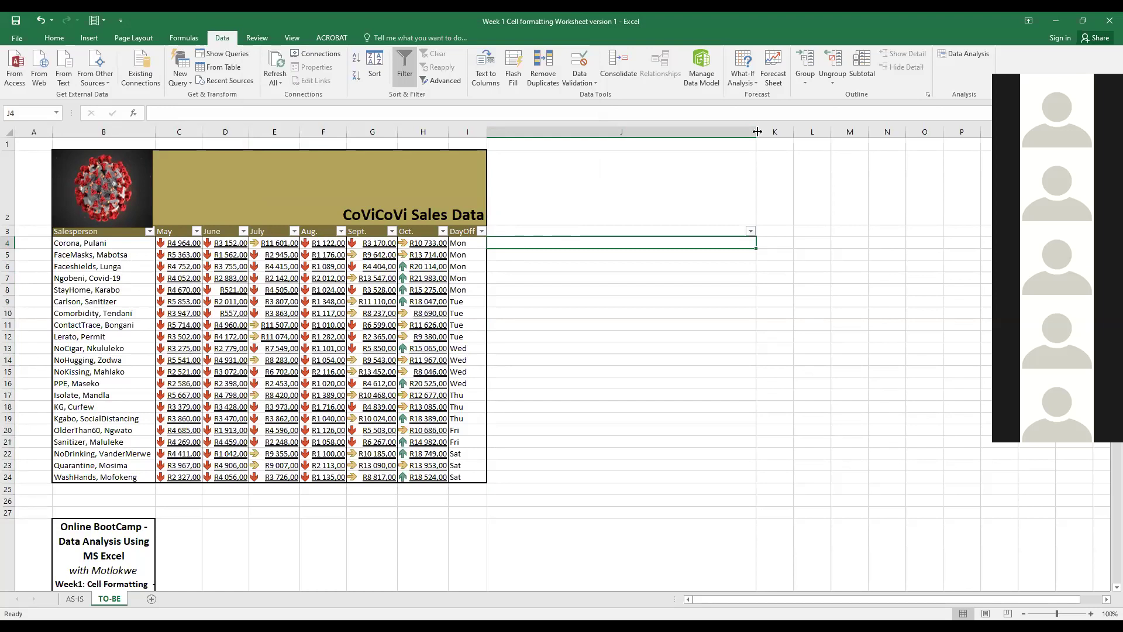
pyautogui.click(505, 277)
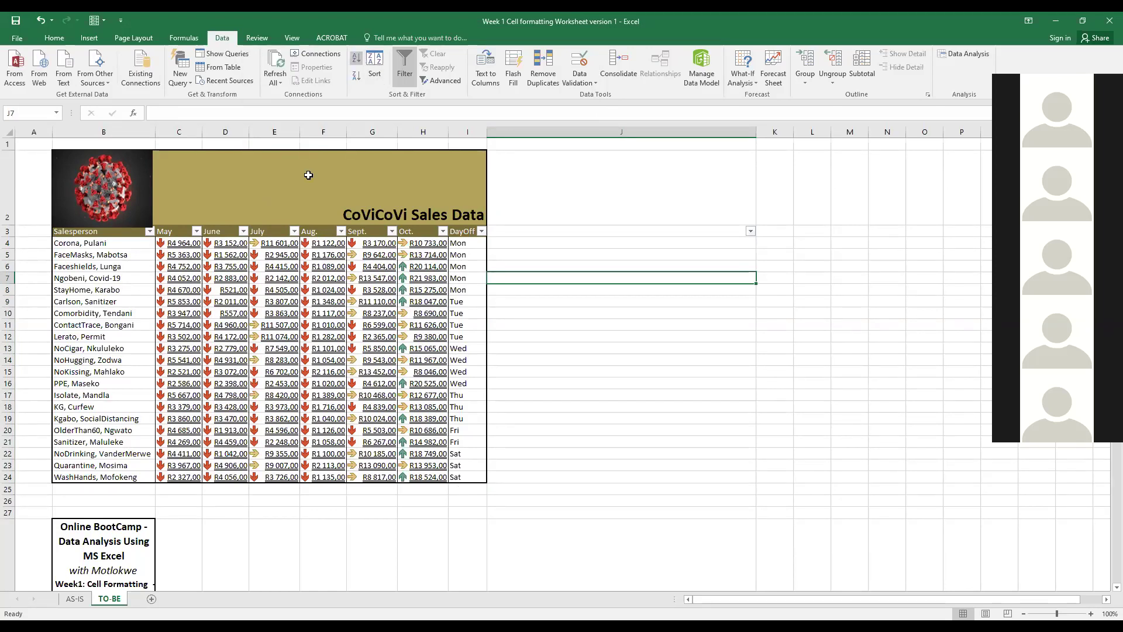
pyautogui.click(268, 299)
pyautogui.click(243, 269)
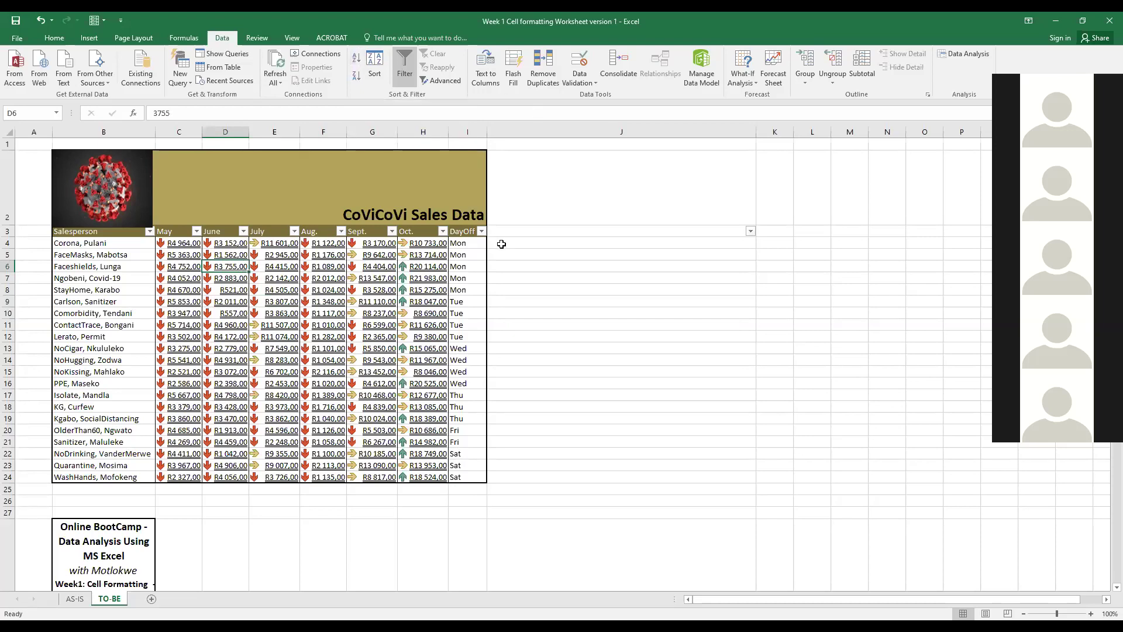
pyautogui.click(501, 244)
# Step: AutoFit column J and type 'Lrf' into cell J4
pyautogui.doubleClick(757, 131)
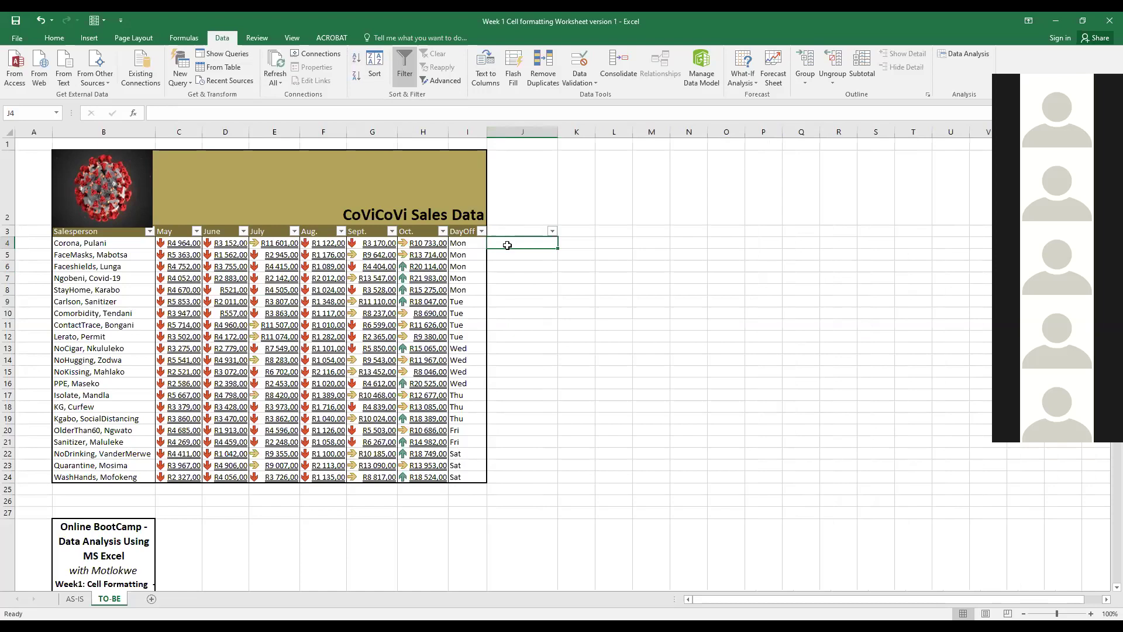
pyautogui.write('Lrf')
pyautogui.click(376, 78)
pyautogui.click(542, 85)
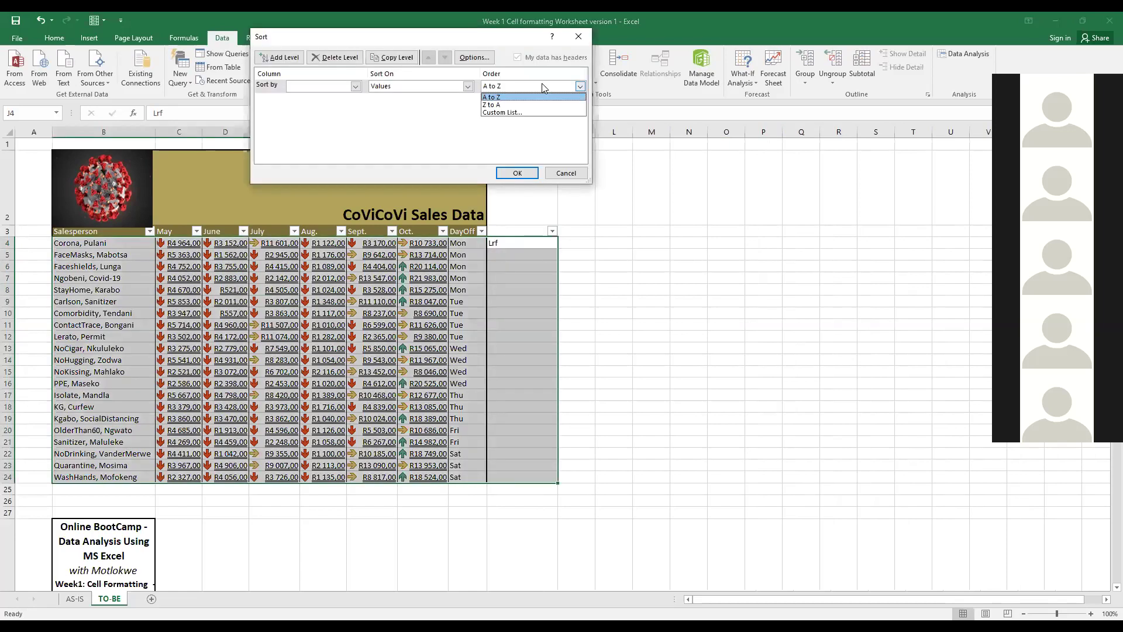
# Step: Draft a new custom list with 'small' and 'klard', then discard it and keep A to Z
pyautogui.click(514, 113)
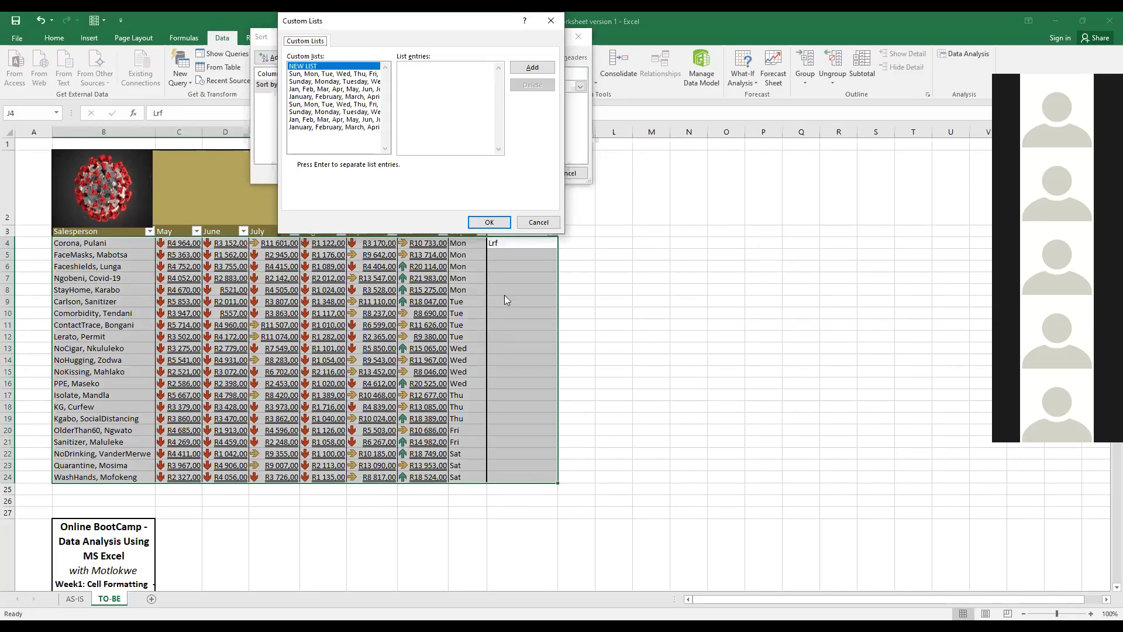
pyautogui.click(324, 67)
pyautogui.click(410, 67)
pyautogui.write('small')
pyautogui.press('Return')
pyautogui.write('klard')
pyautogui.click(537, 222)
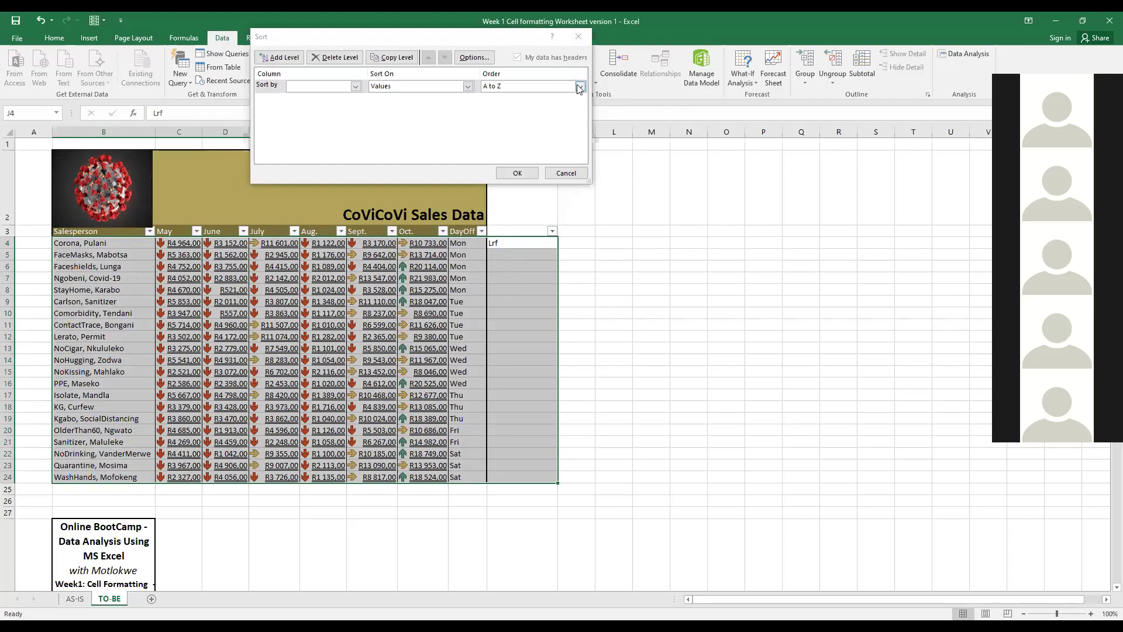
pyautogui.click(556, 86)
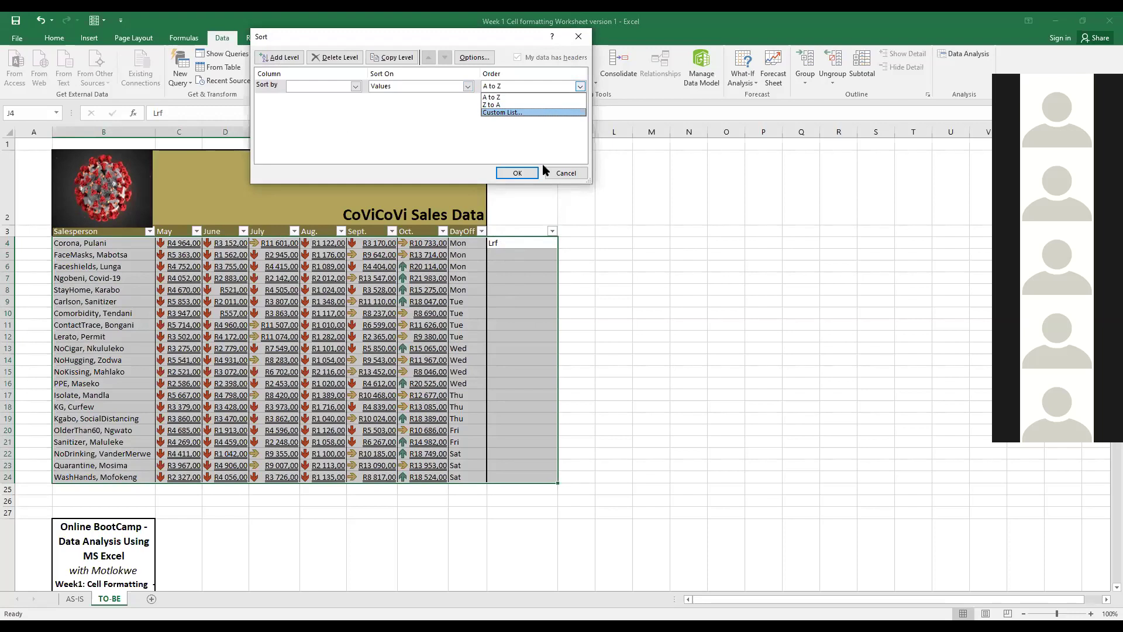
pyautogui.click(560, 174)
# Step: Cancel the sort and delete the stray column J
pyautogui.click(560, 174)
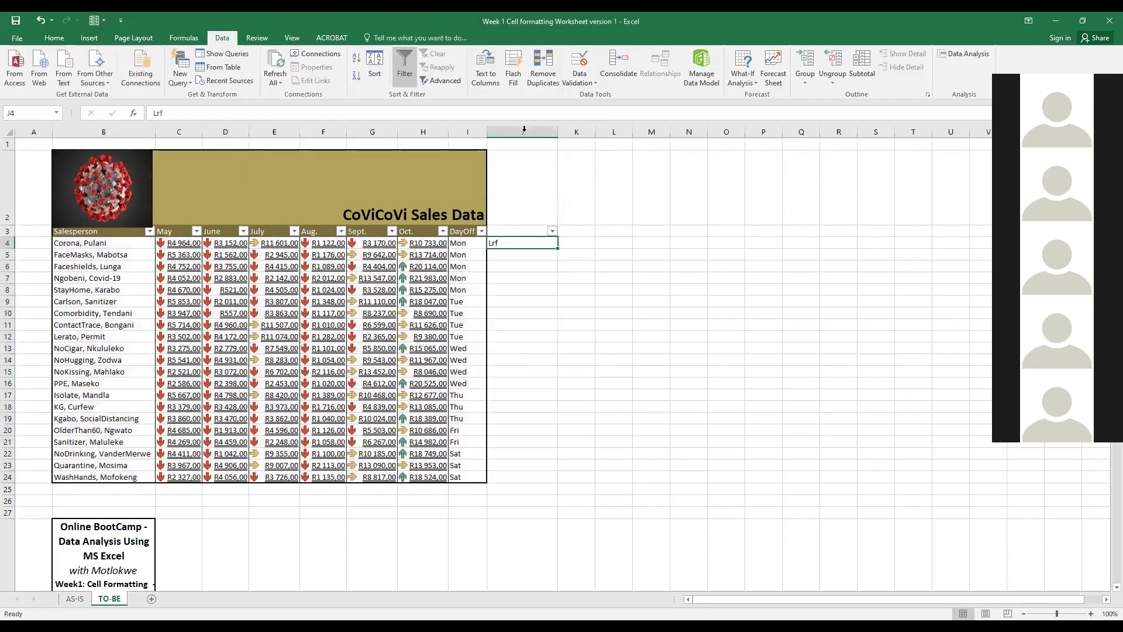
pyautogui.moveTo(522, 132); pyautogui.dragTo(551, 204)
pyautogui.hotkey('shift', 'F10')
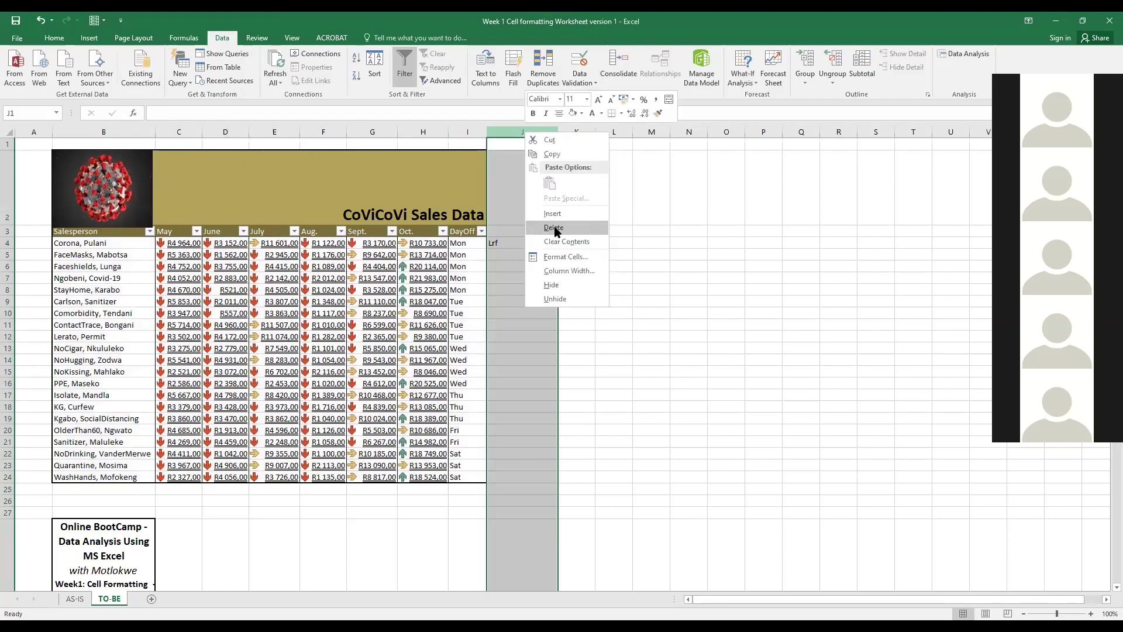
pyautogui.click(557, 223)
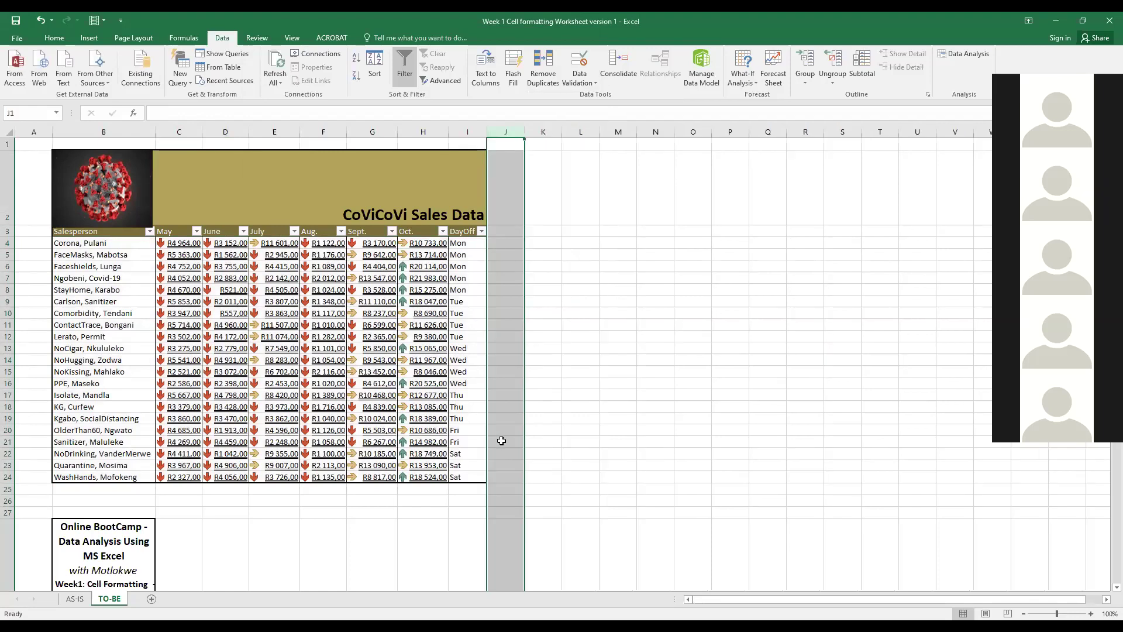
# Step: Scroll down to read the first practical question, then return to the table
pyautogui.scroll(-8, 501, 441)
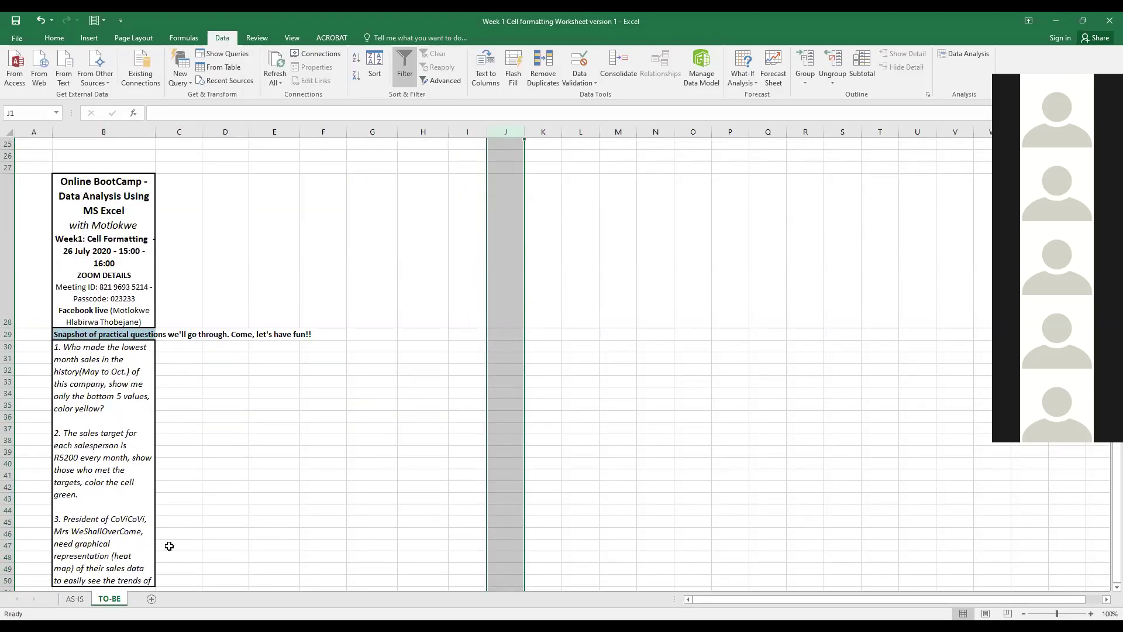
pyautogui.click(123, 458)
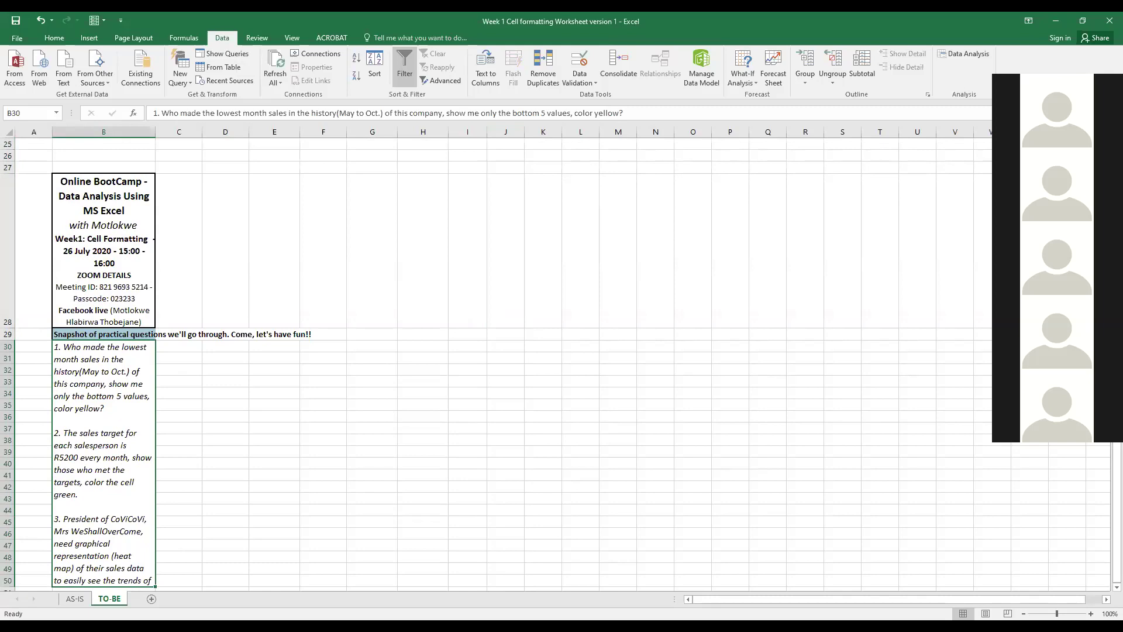
pyautogui.scroll(8, 575, 262)
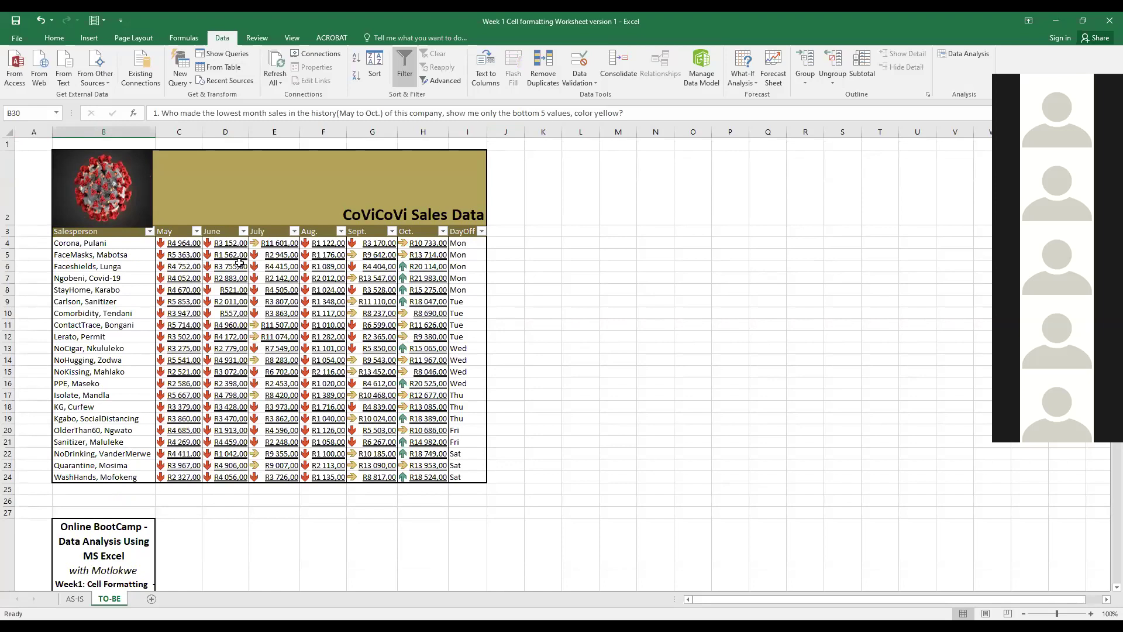
pyautogui.click(461, 246)
pyautogui.moveTo(461, 249); pyautogui.dragTo(465, 289)
pyautogui.click(465, 289)
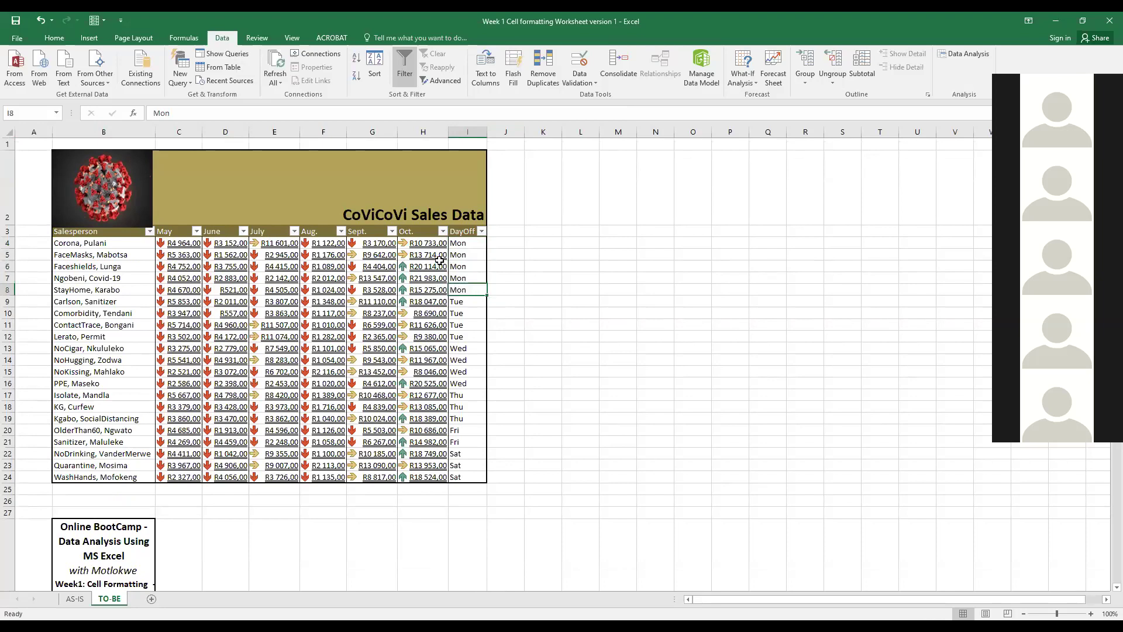
pyautogui.moveTo(458, 244); pyautogui.dragTo(460, 286)
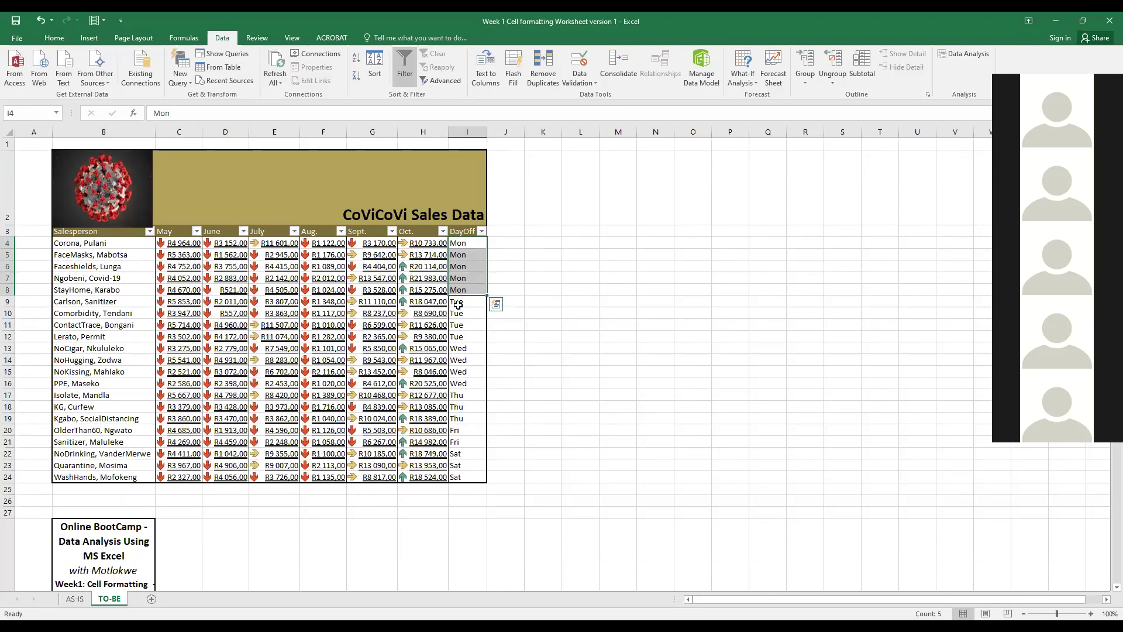
pyautogui.click(458, 306)
pyautogui.moveTo(458, 305); pyautogui.dragTo(459, 335)
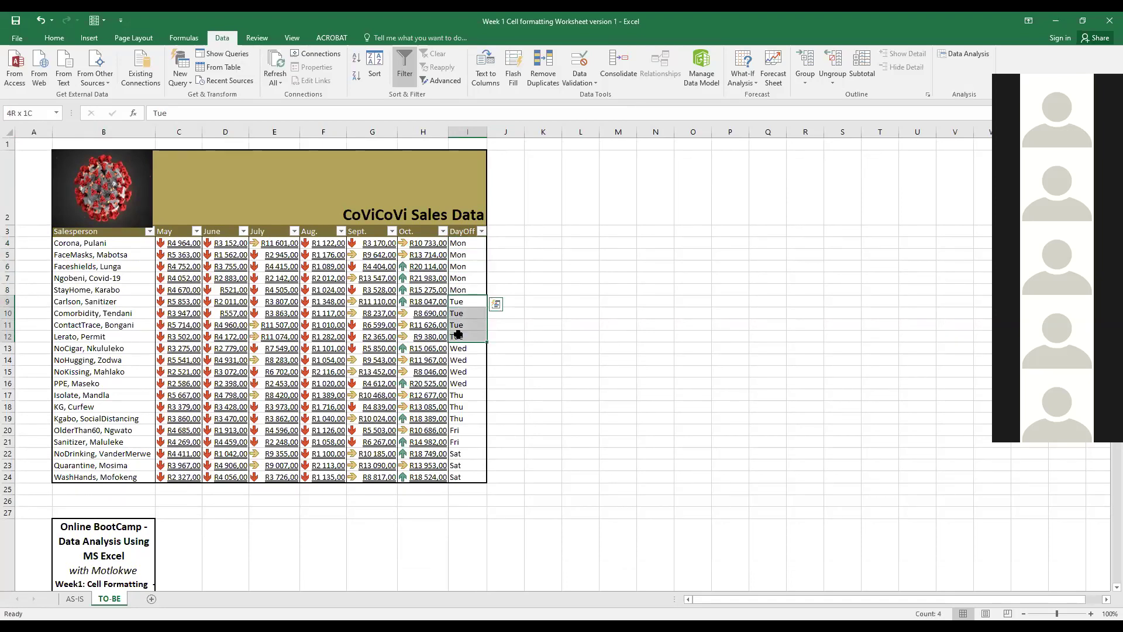
pyautogui.moveTo(458, 335); pyautogui.dragTo(458, 334)
pyautogui.click(392, 301)
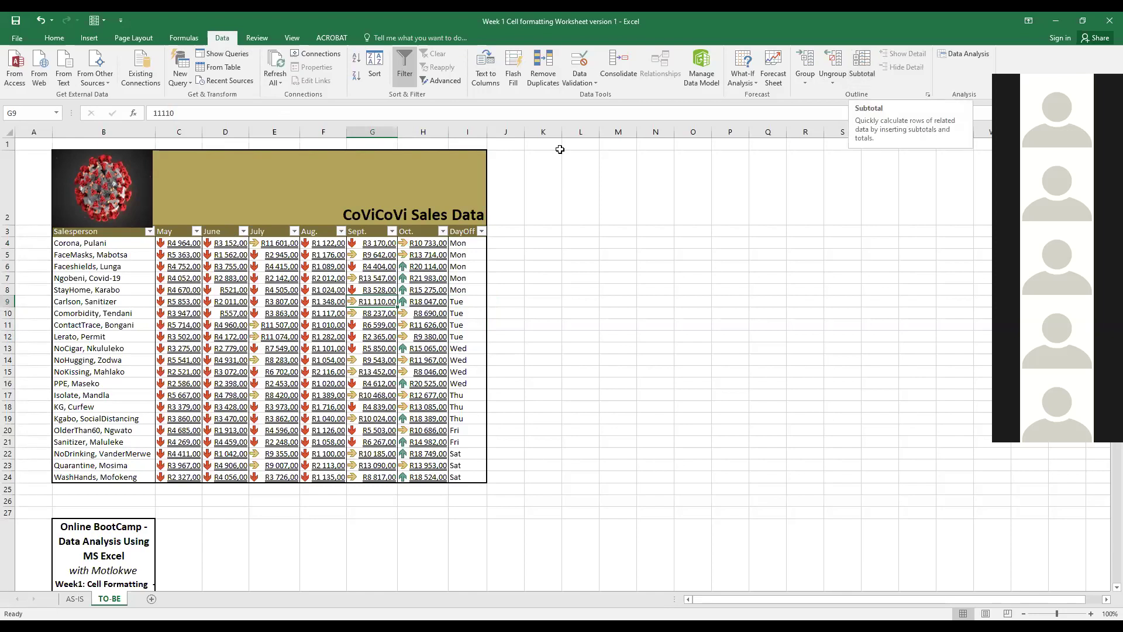
pyautogui.moveTo(464, 242); pyautogui.dragTo(462, 335)
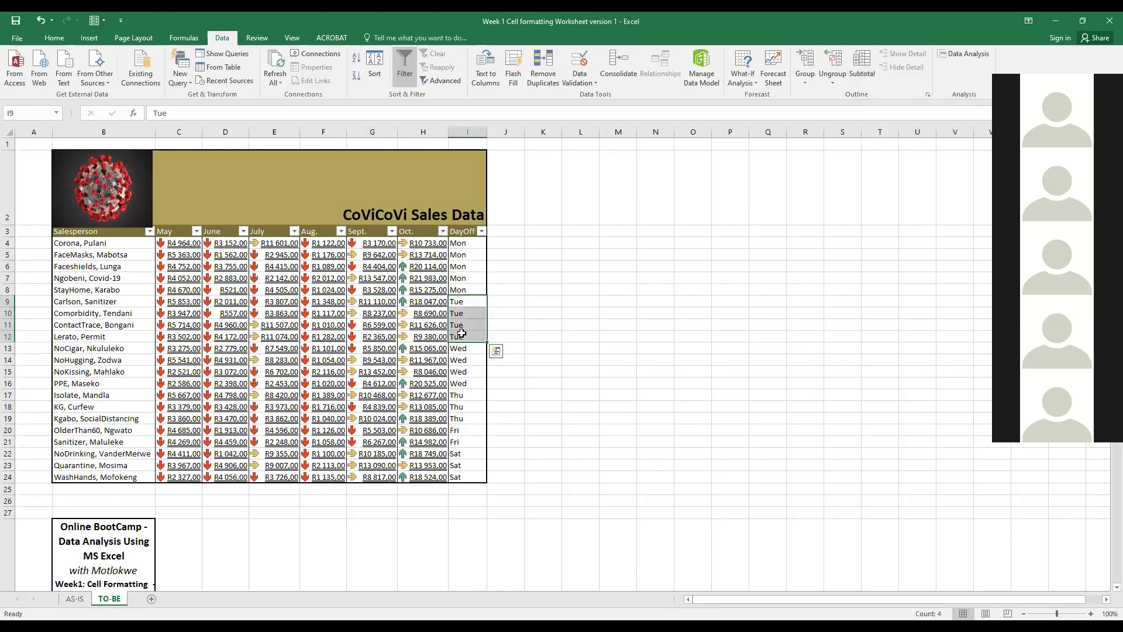
pyautogui.click(462, 244)
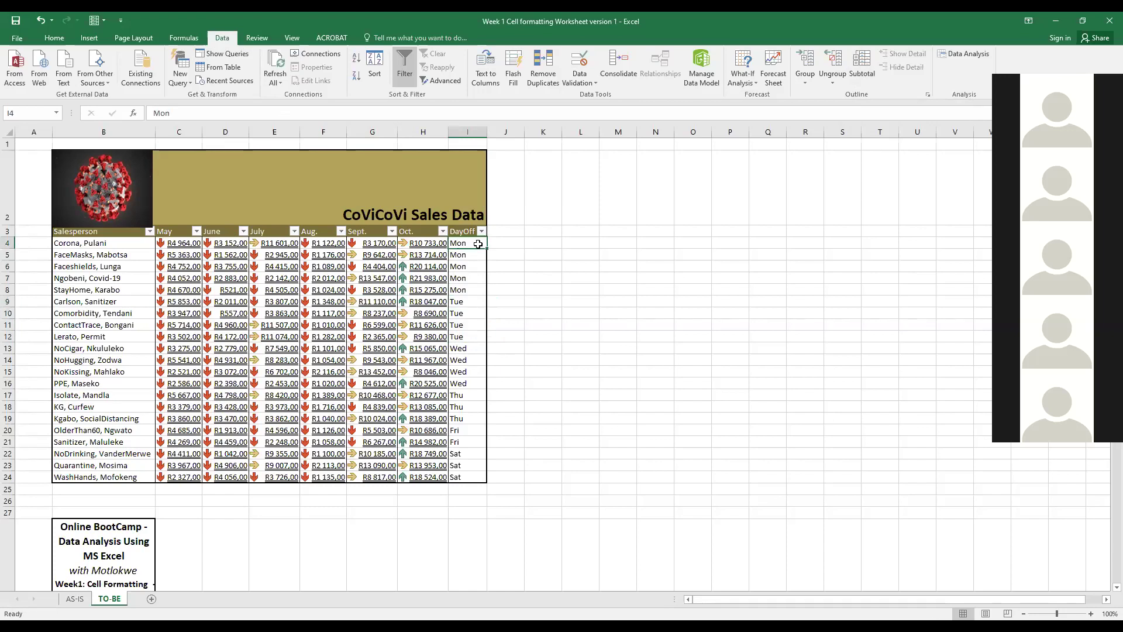
pyautogui.moveTo(427, 244); pyautogui.dragTo(432, 289)
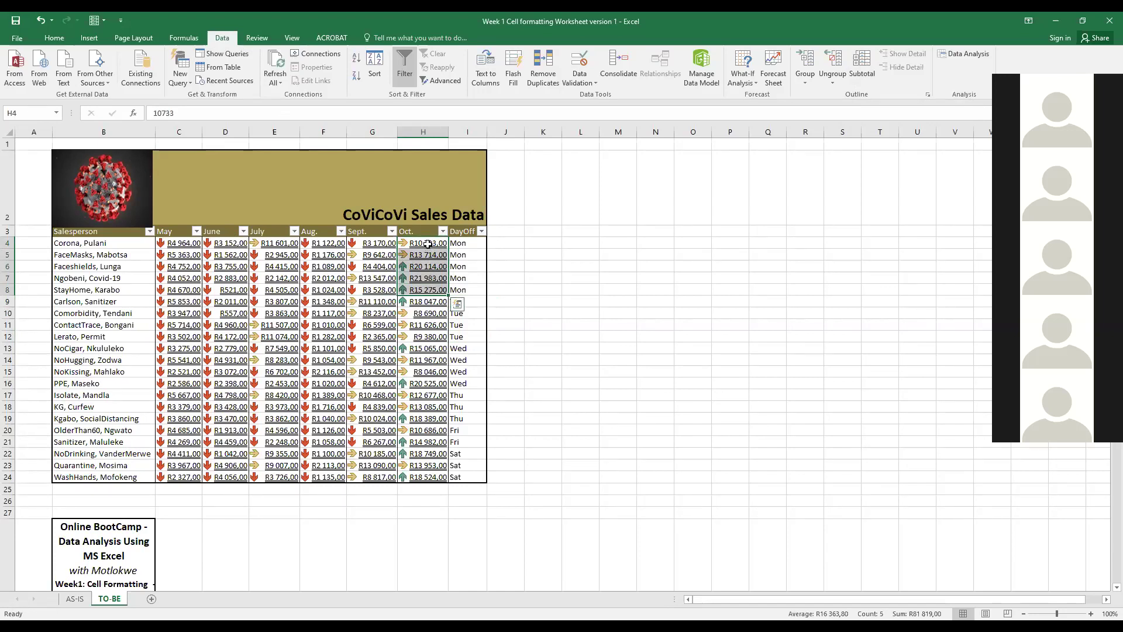
pyautogui.moveTo(380, 244); pyautogui.dragTo(380, 288)
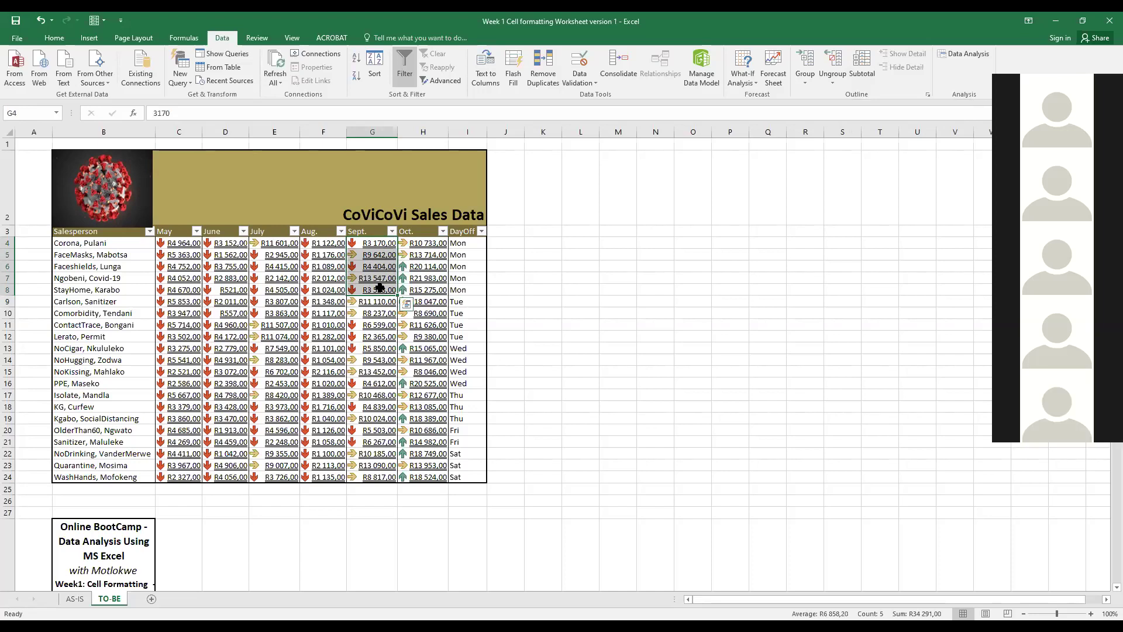
pyautogui.click(355, 277)
pyautogui.click(318, 277)
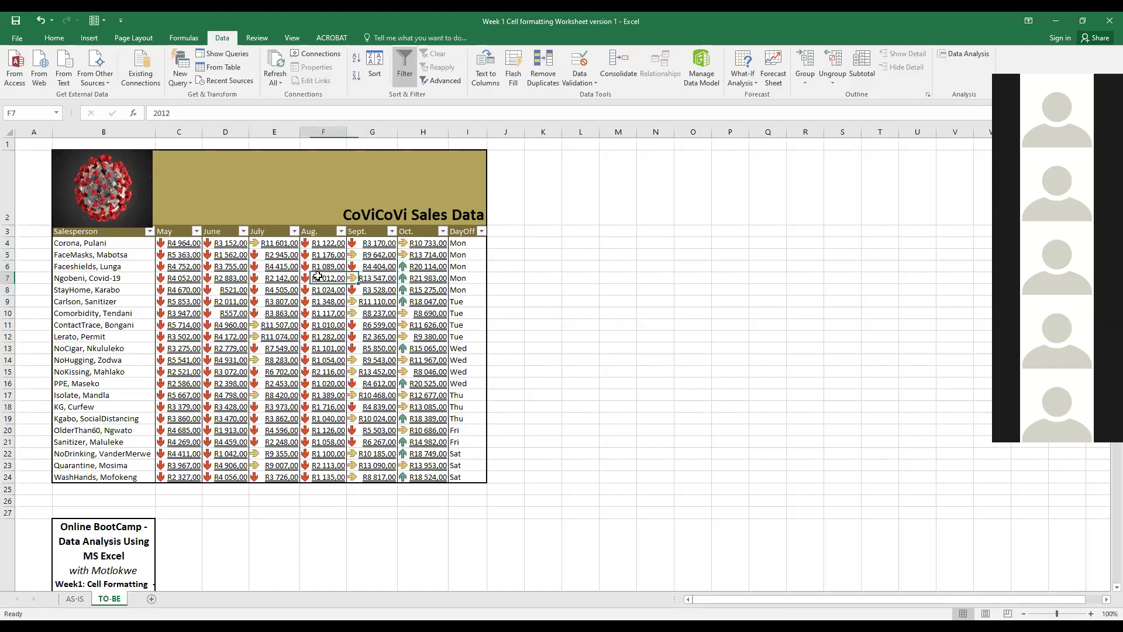
# Step: Set the Subtotal dialog to group at each change in DayOff with Sum, unticking DayOff
pyautogui.click(864, 60)
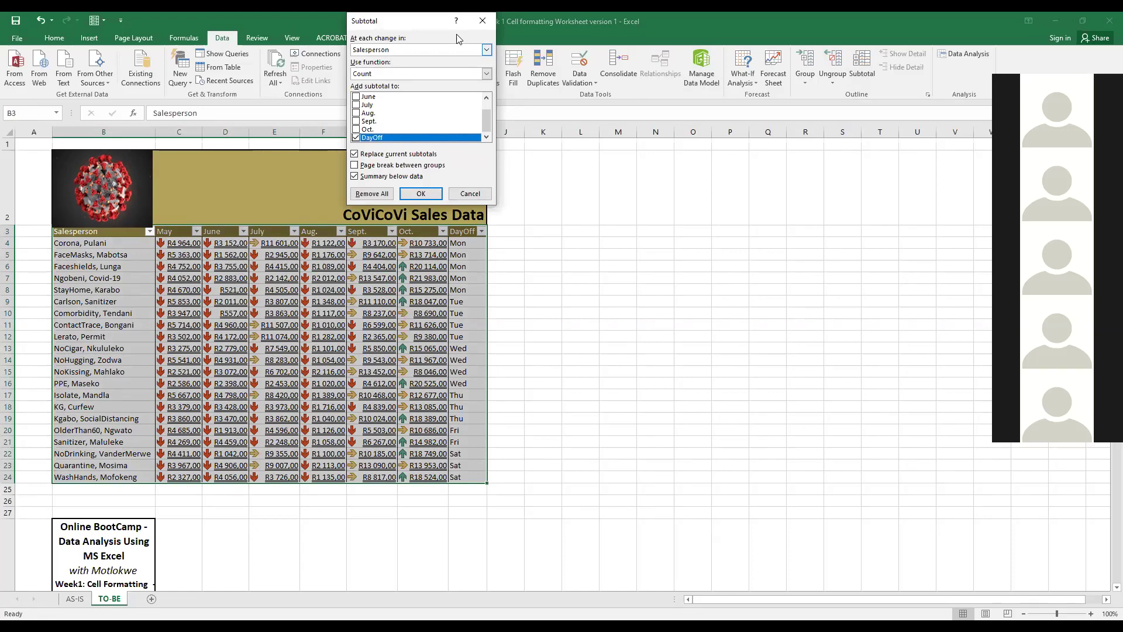
pyautogui.moveTo(422, 20); pyautogui.dragTo(568, 163)
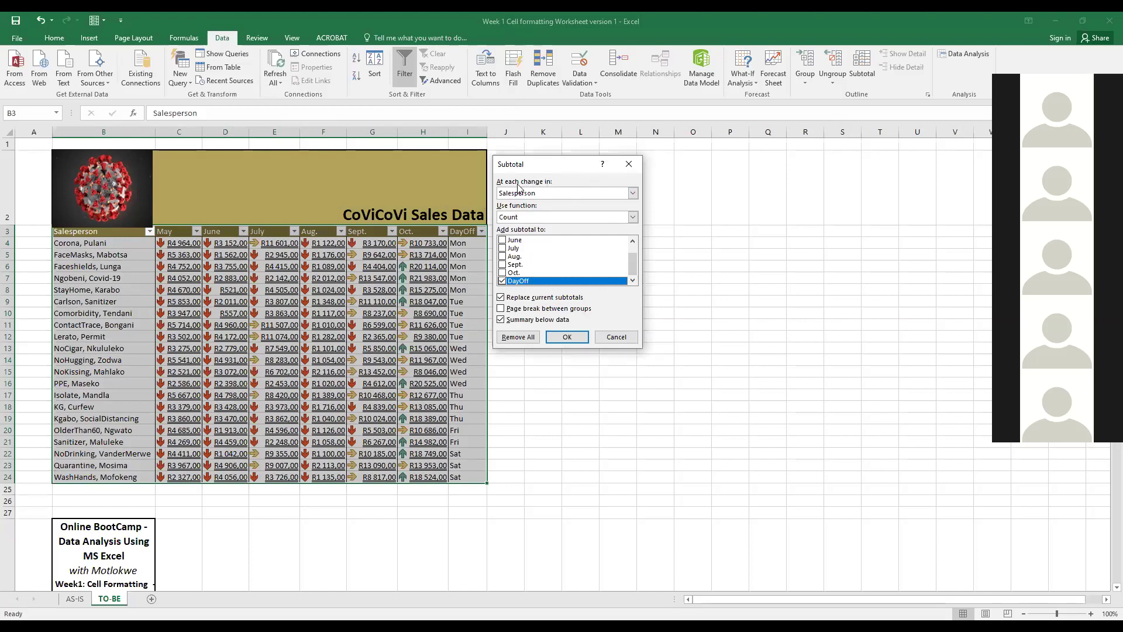
pyautogui.click(633, 196)
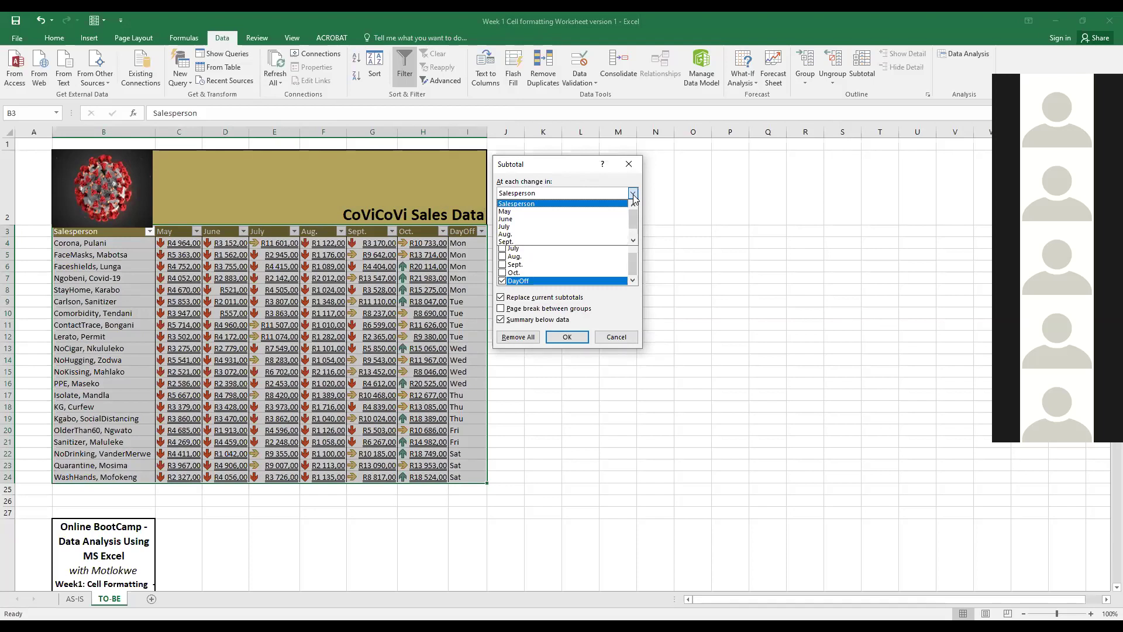
pyautogui.click(637, 232)
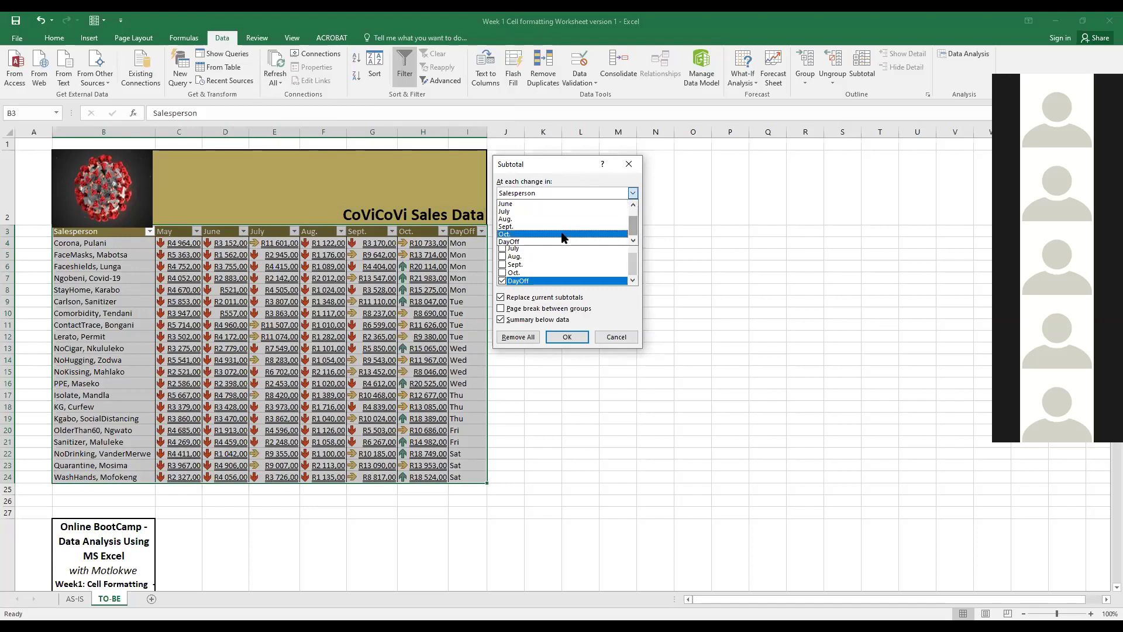
pyautogui.click(526, 242)
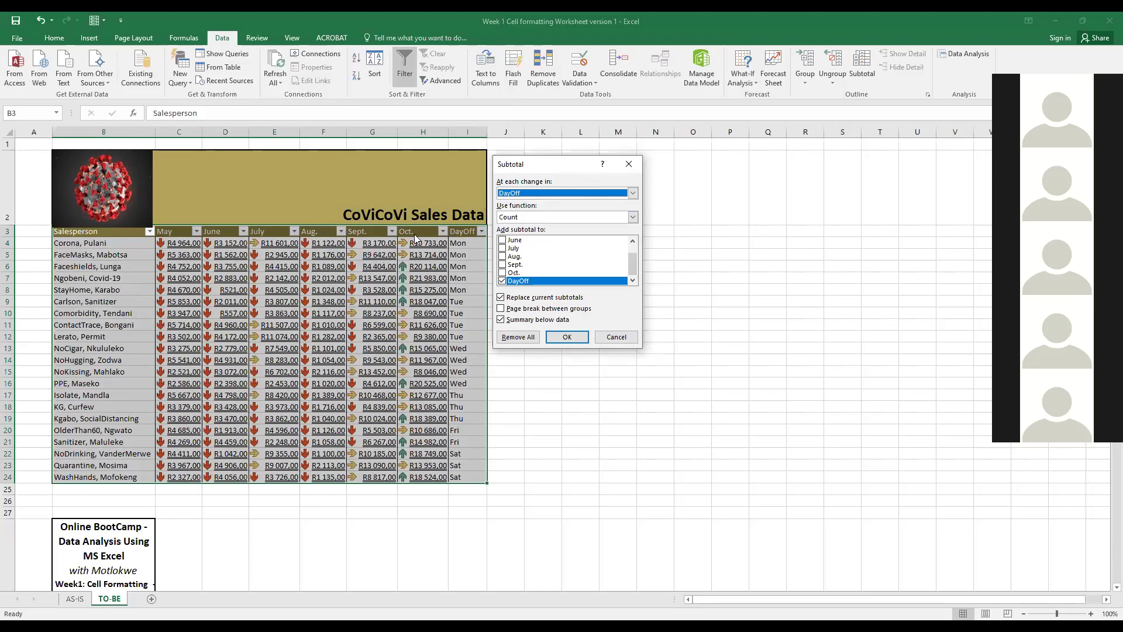
pyautogui.click(565, 218)
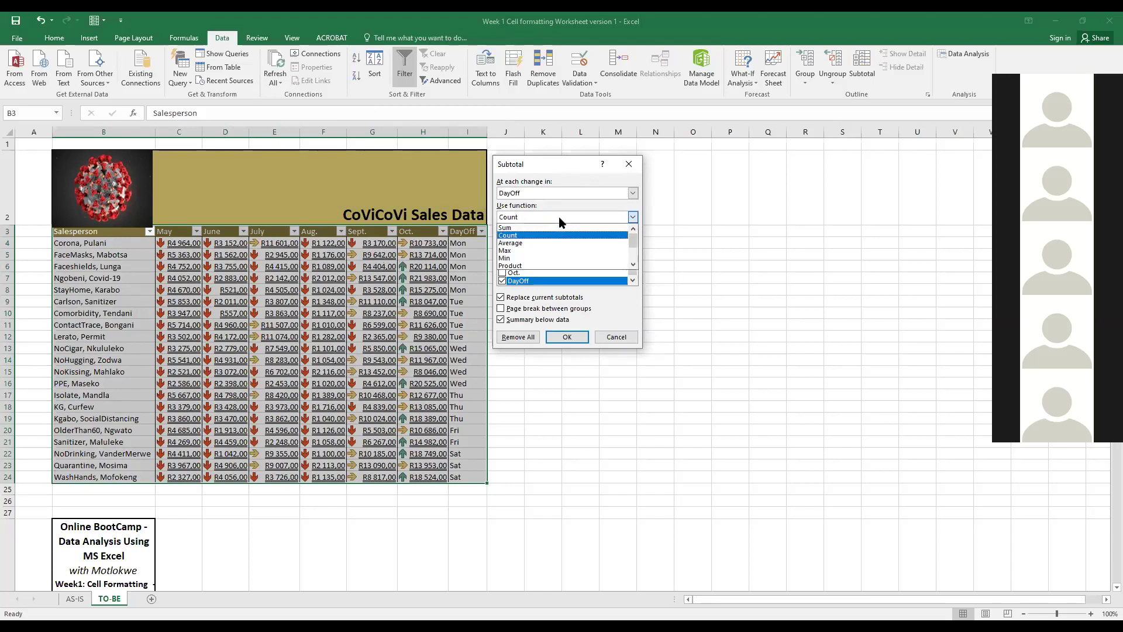
pyautogui.click(522, 228)
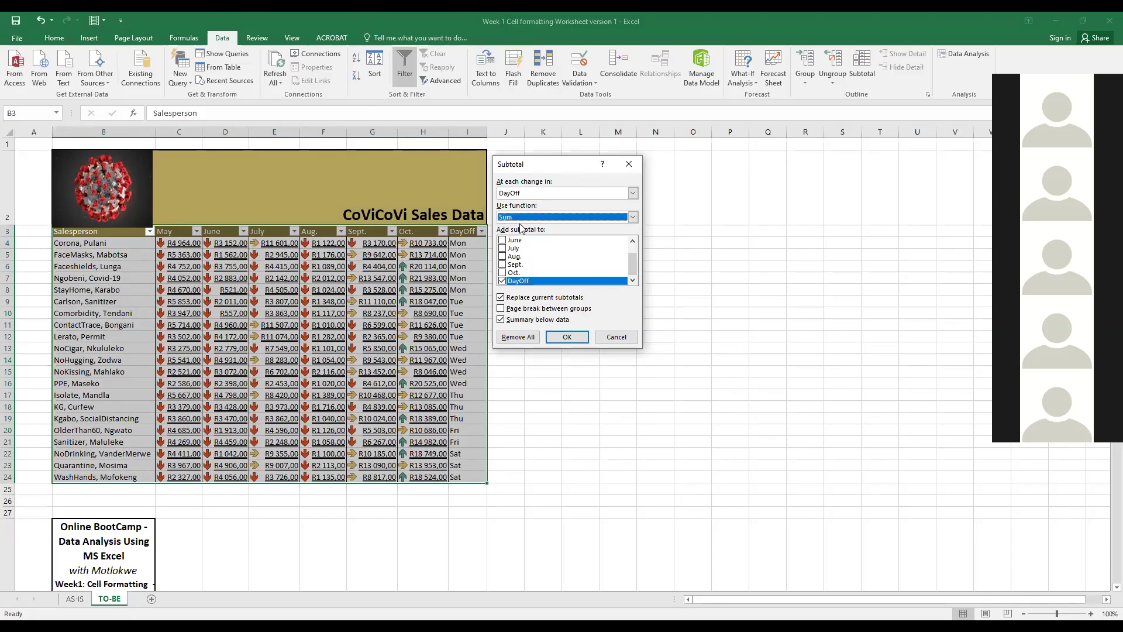
pyautogui.click(515, 281)
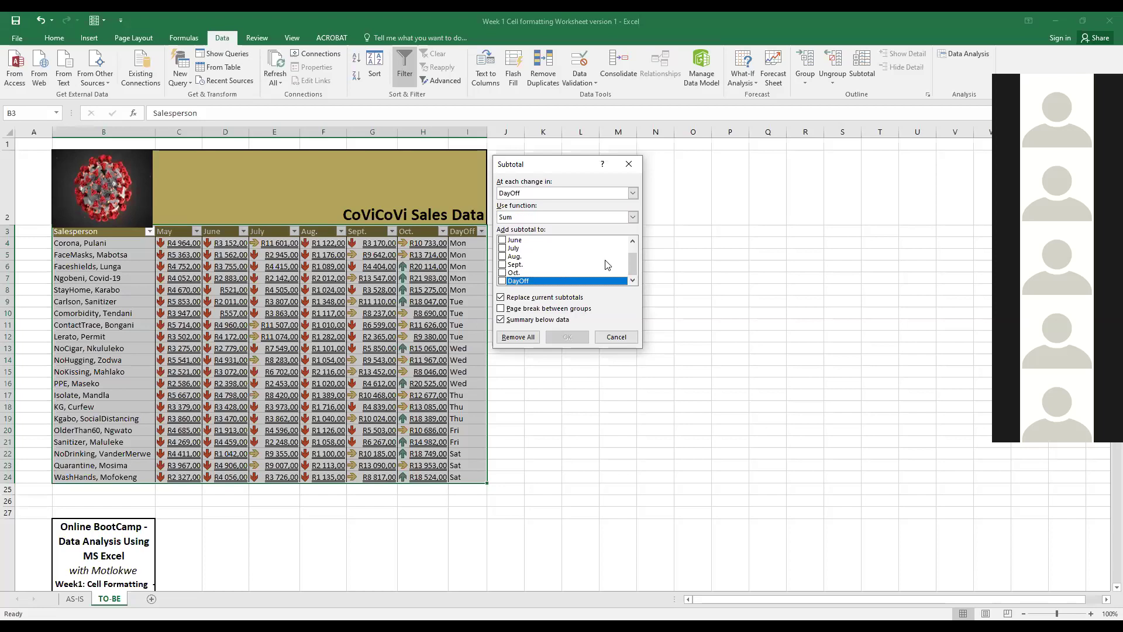
# Step: Tick May, June, July, Aug., Sept. and Oct. for subtotalling and apply
pyautogui.click(630, 248)
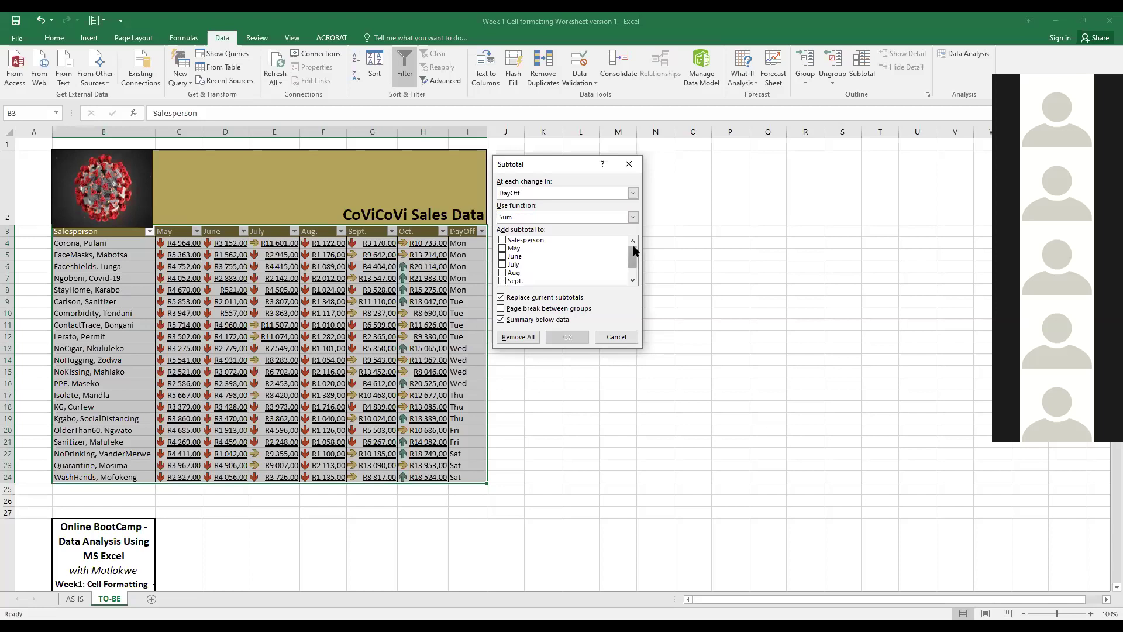
pyautogui.click(503, 249)
pyautogui.click(503, 256)
pyautogui.click(502, 264)
pyautogui.click(503, 273)
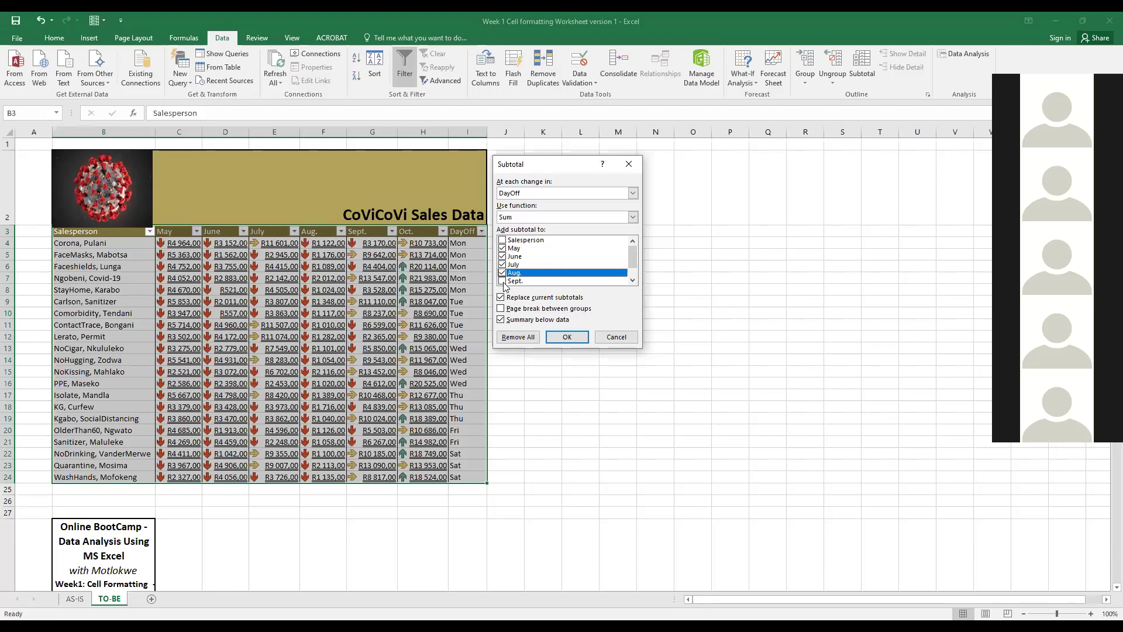
pyautogui.click(503, 280)
pyautogui.click(633, 280)
pyautogui.click(502, 280)
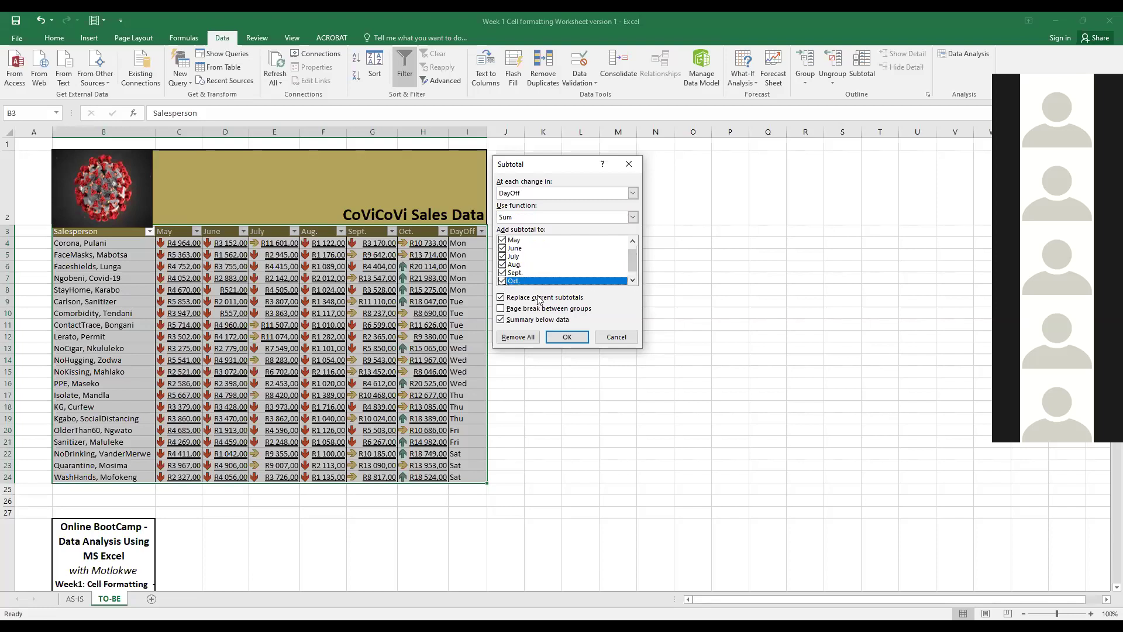
pyautogui.click(633, 280)
pyautogui.click(567, 338)
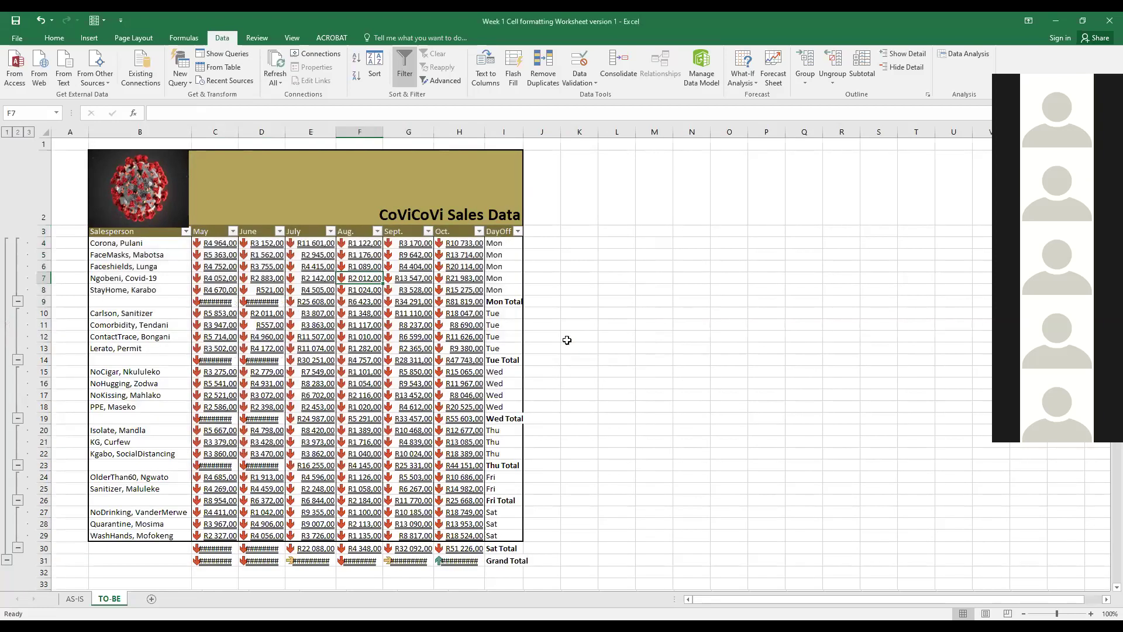
# Step: Try widening column B across the whole sheet, then undo it
pyautogui.click(45, 132)
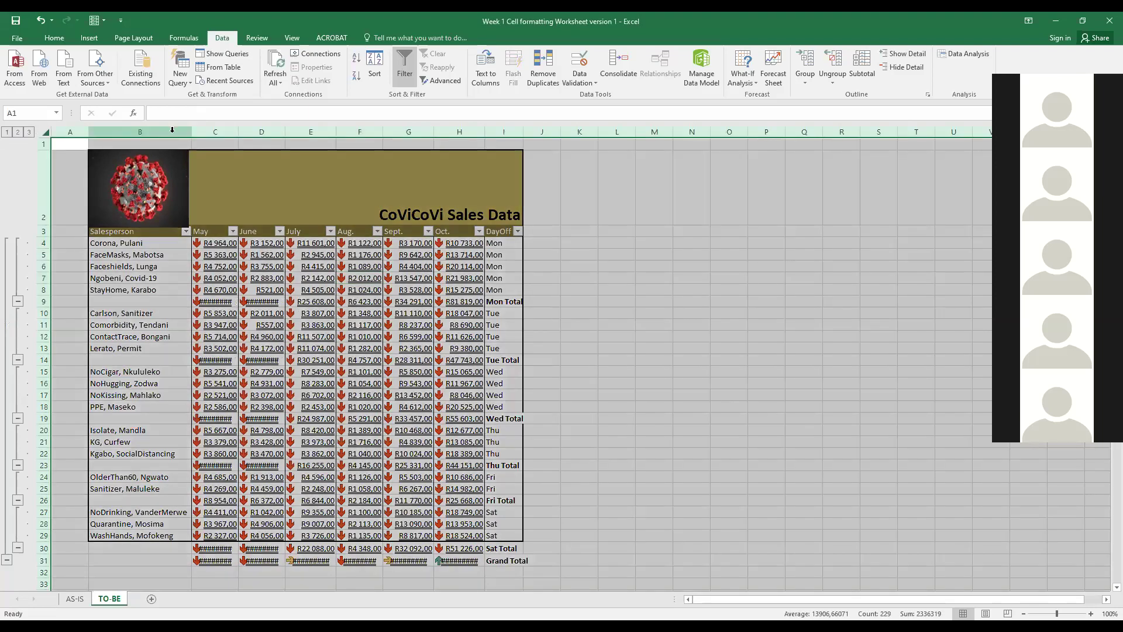
pyautogui.moveTo(192, 135); pyautogui.dragTo(358, 135)
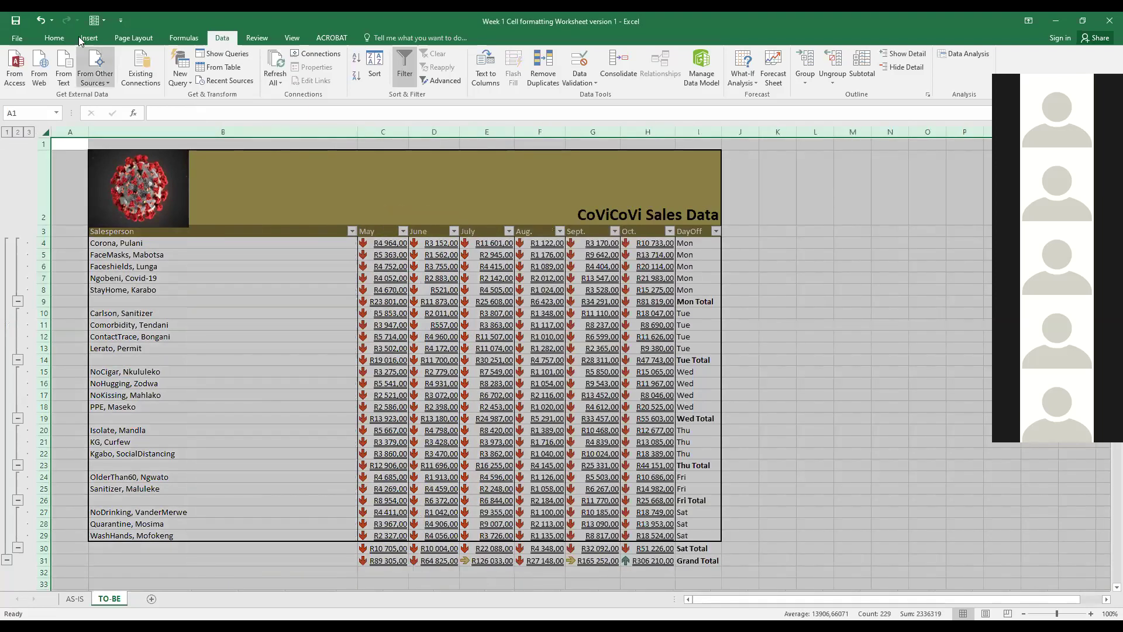
pyautogui.click(38, 20)
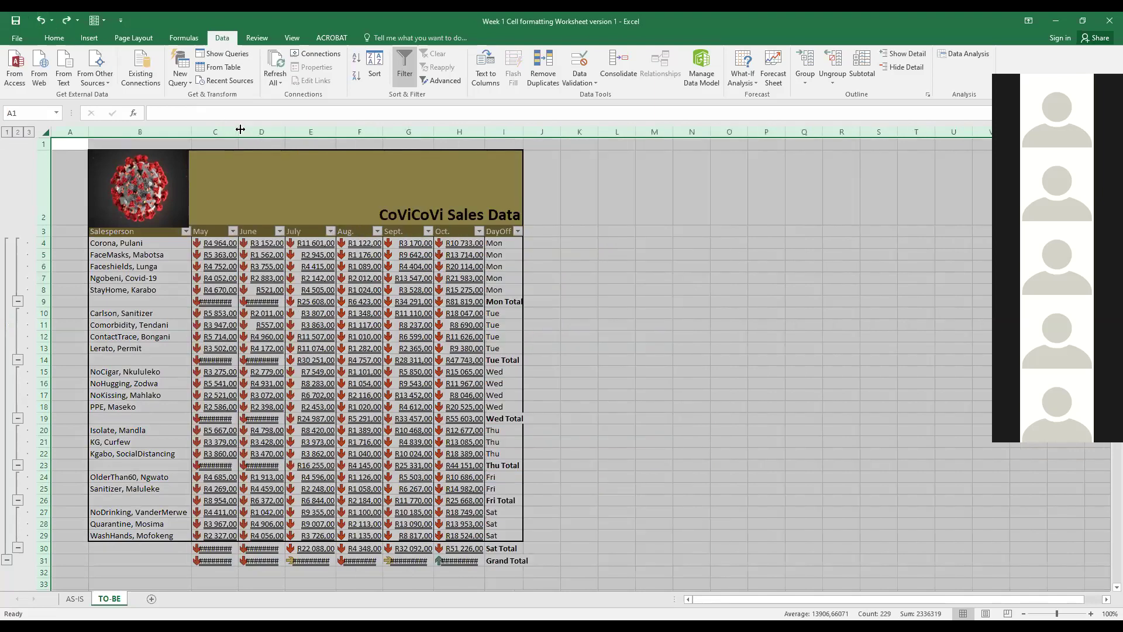
pyautogui.click(267, 165)
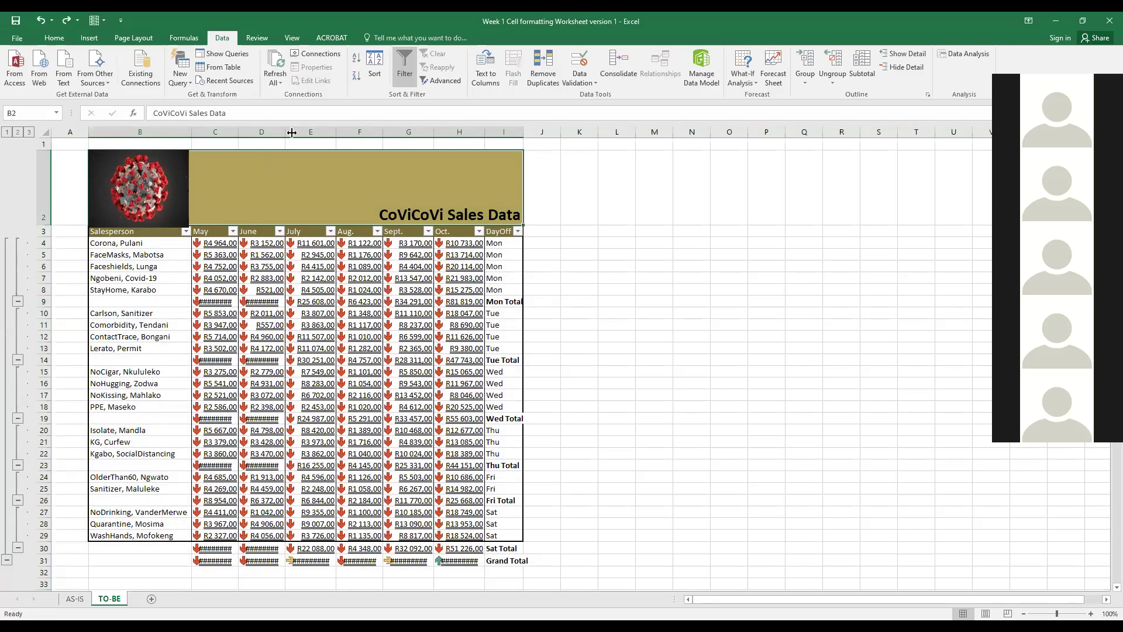
# Step: AutoFit the May through Oct. columns so every total displays in full
pyautogui.doubleClick(238, 132)
pyautogui.doubleClick(345, 133)
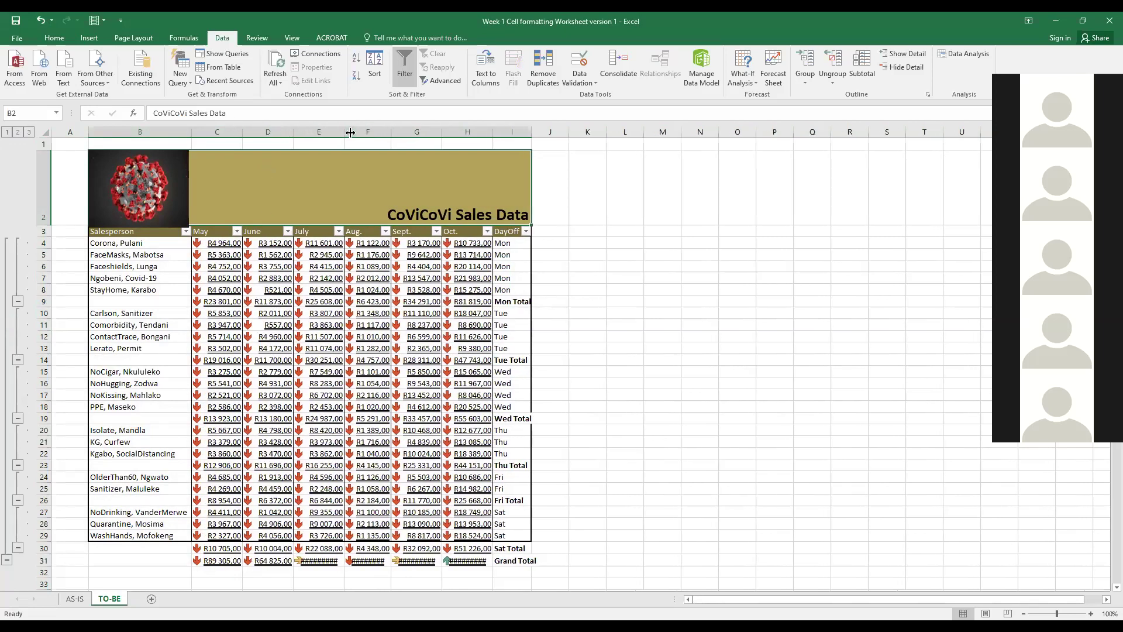
pyautogui.doubleClick(398, 130)
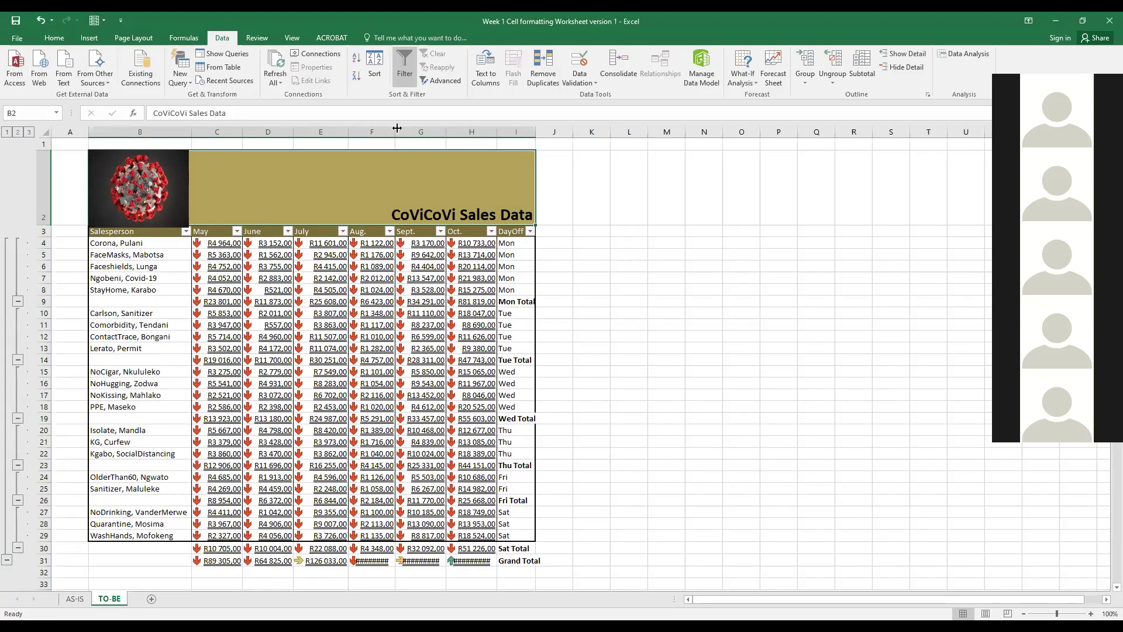
pyautogui.doubleClick(397, 128)
pyautogui.doubleClick(449, 134)
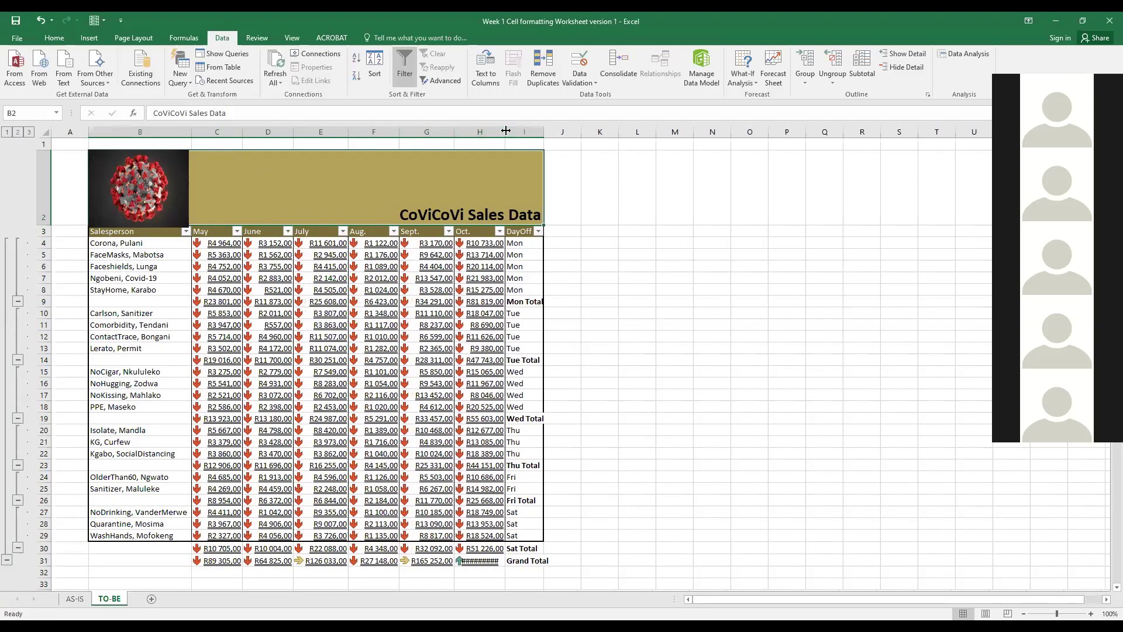
pyautogui.doubleClick(506, 131)
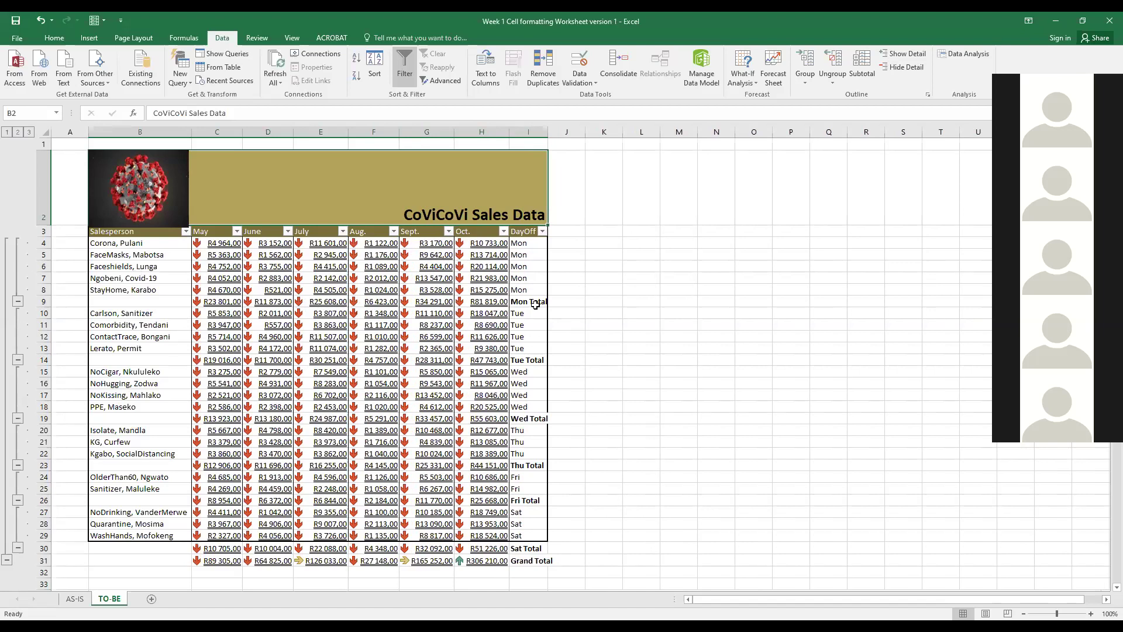
pyautogui.click(487, 301)
pyautogui.click(481, 244)
pyautogui.moveTo(481, 244); pyautogui.dragTo(483, 285)
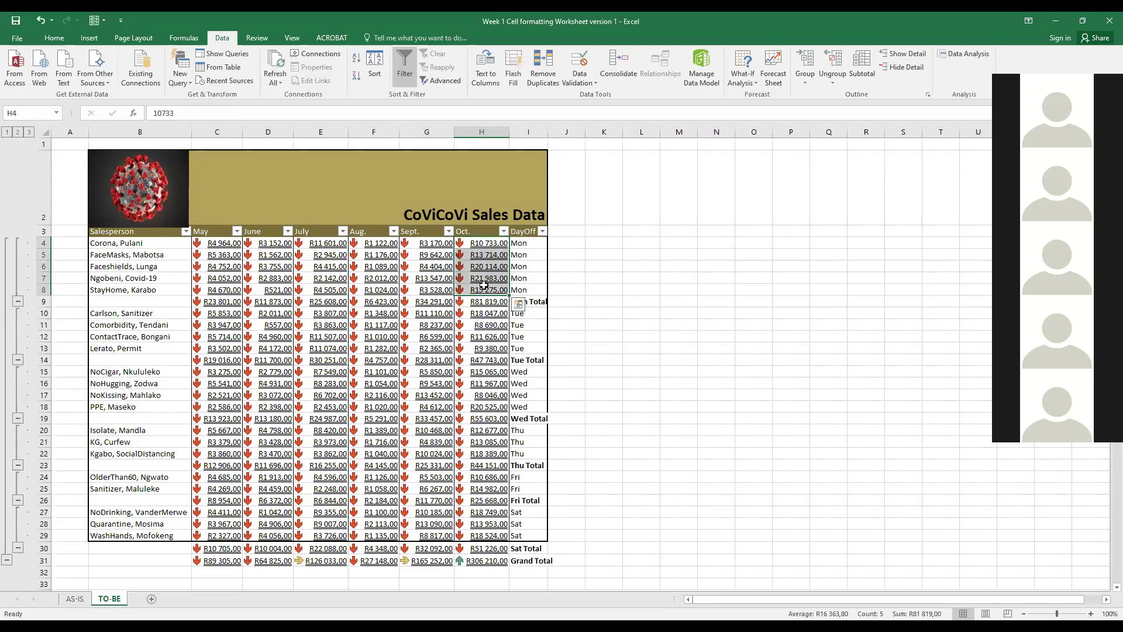
pyautogui.moveTo(481, 244); pyautogui.dragTo(485, 290)
pyautogui.click(247, 314)
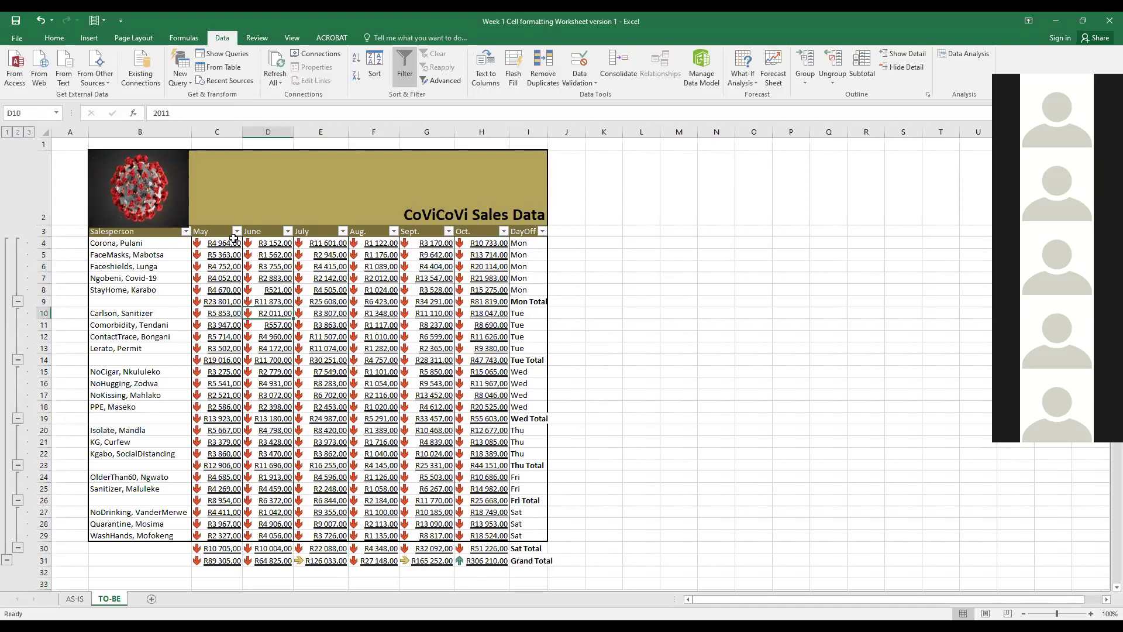
# Step: Compare outline levels 1, 2 and 3, ending on level 2 with Mon–Sat totals
pyautogui.click(8, 133)
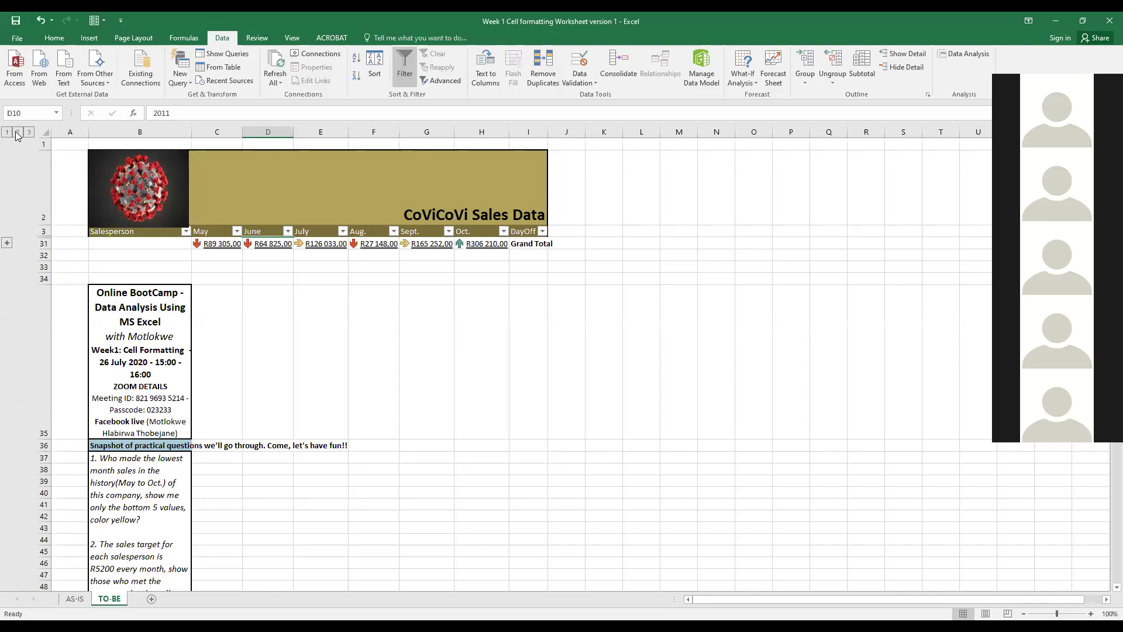
pyautogui.click(17, 133)
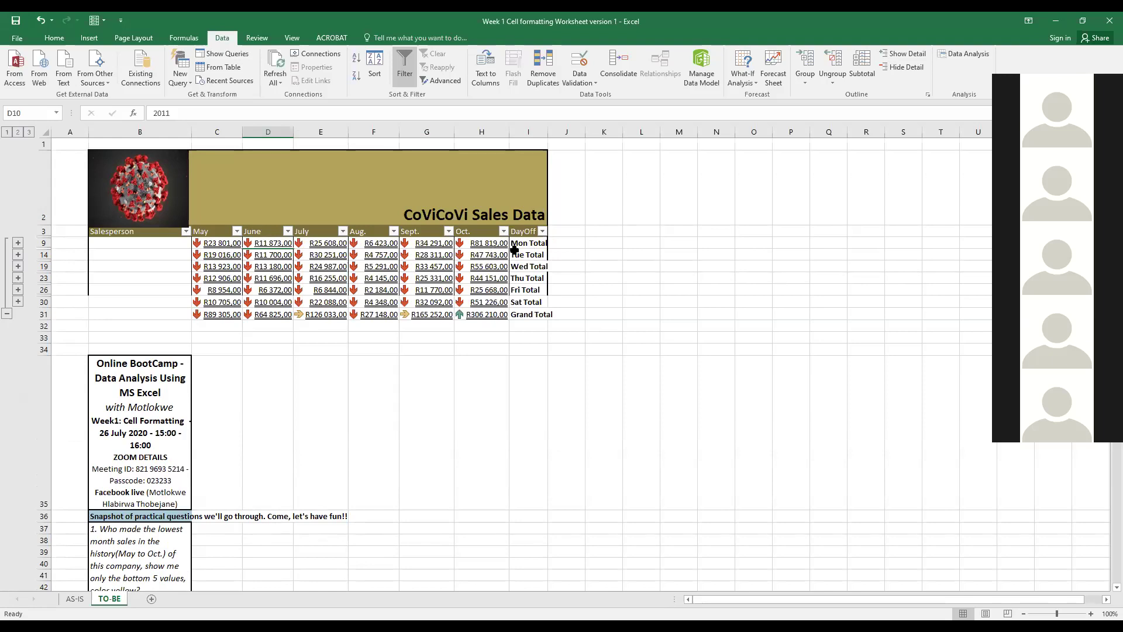
pyautogui.click(29, 132)
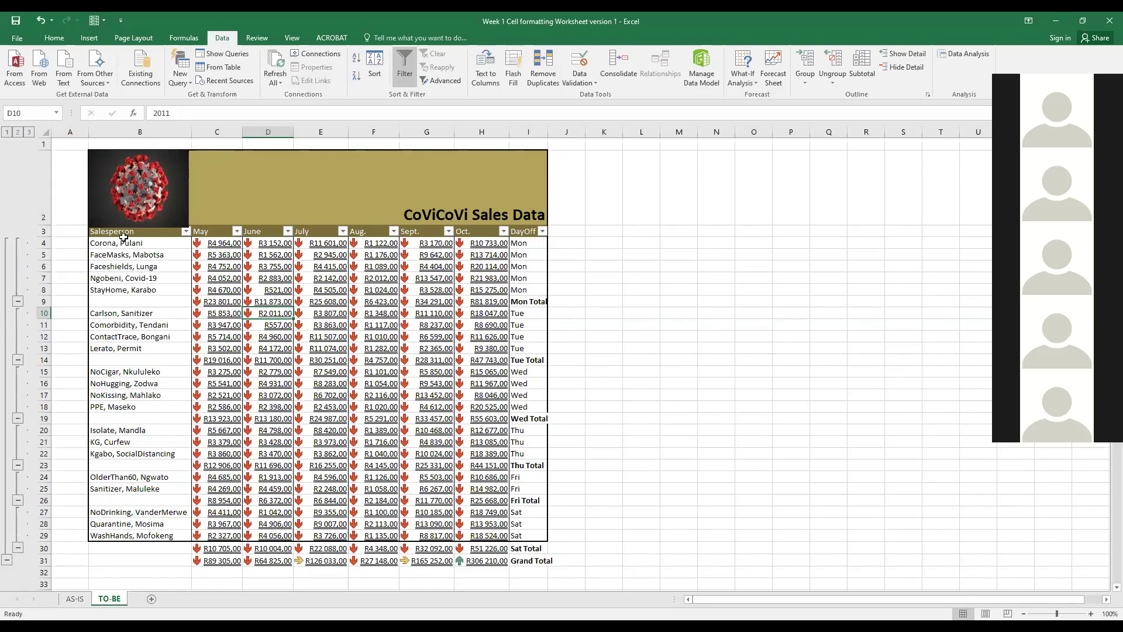
pyautogui.click(7, 133)
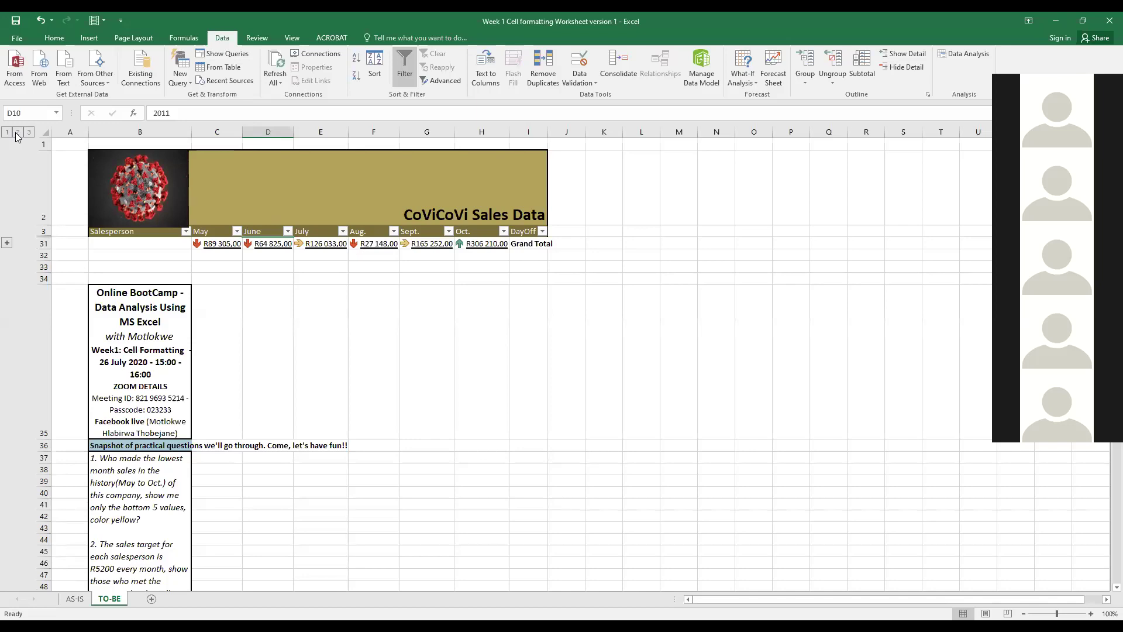
pyautogui.click(18, 133)
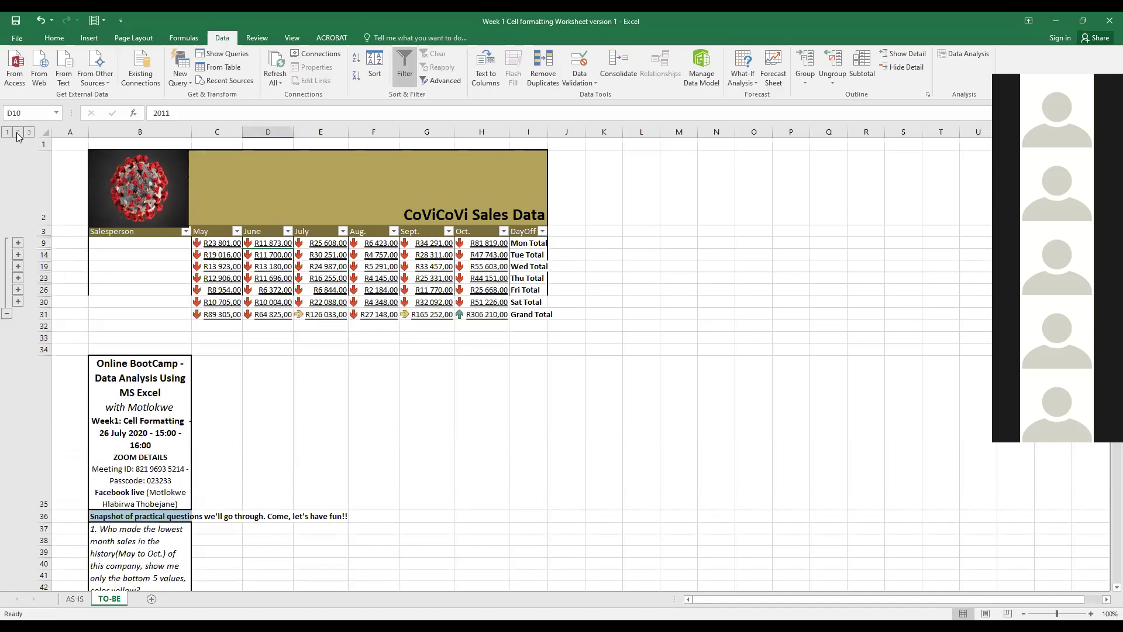
# Step: Filter DayOff to only Mon Total, then undo the filter and outline view
pyautogui.click(543, 232)
pyautogui.click(427, 345)
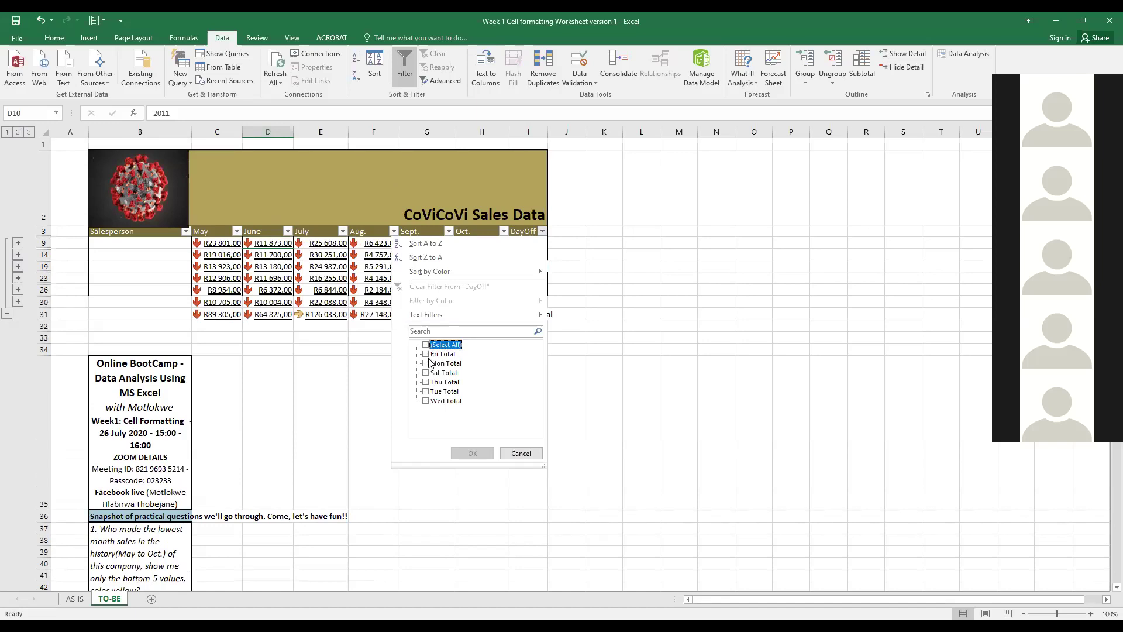
pyautogui.click(426, 363)
pyautogui.click(466, 454)
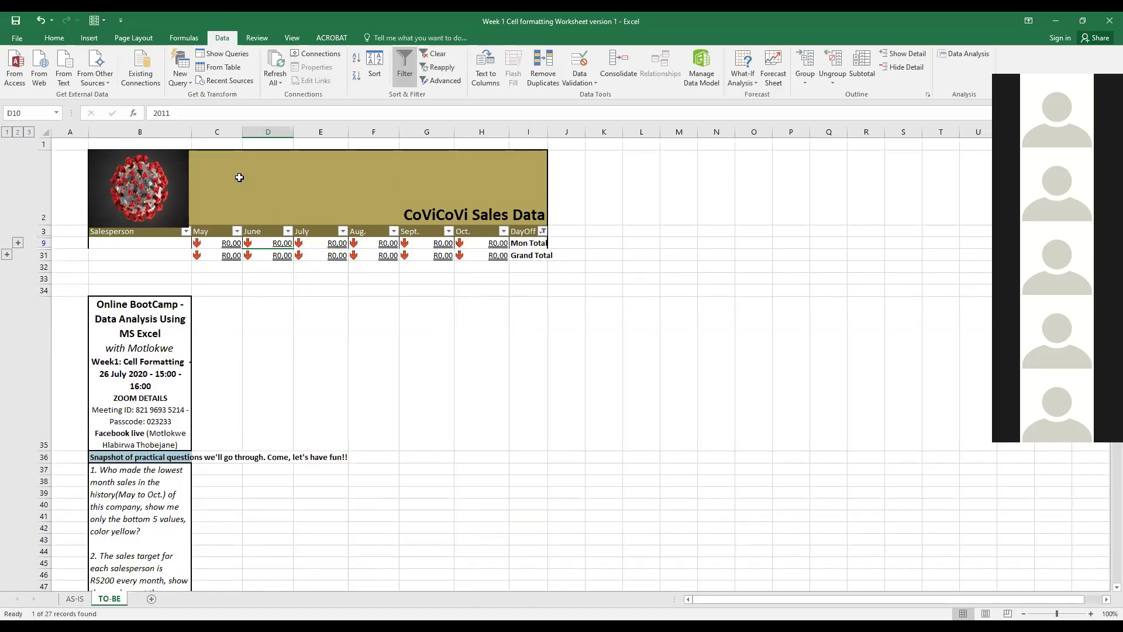
pyautogui.click(41, 20)
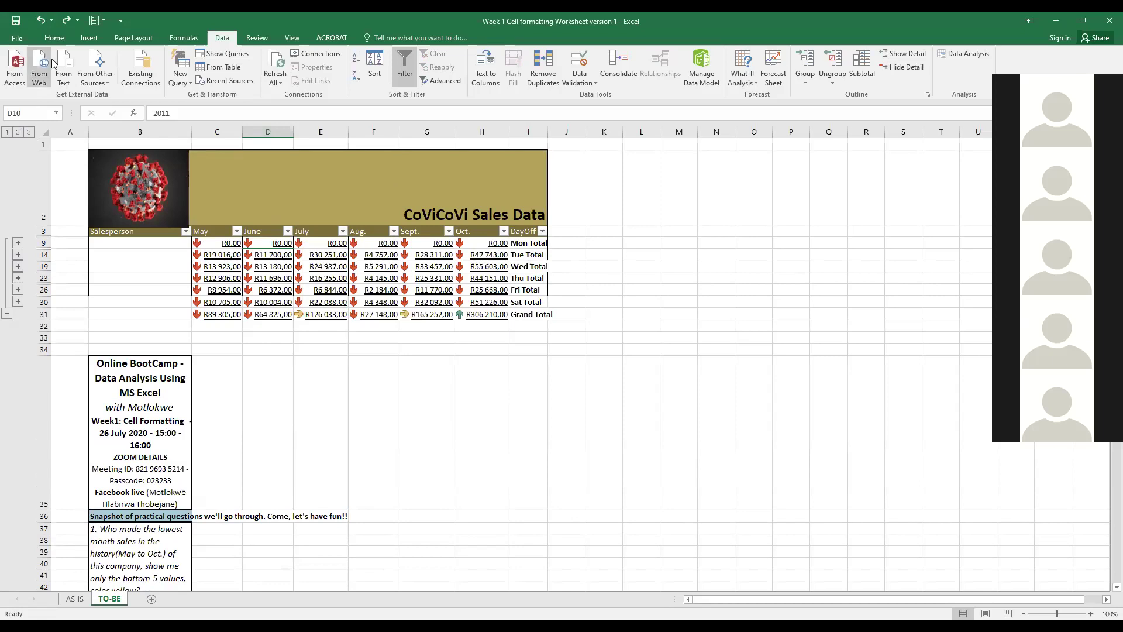
pyautogui.click(43, 19)
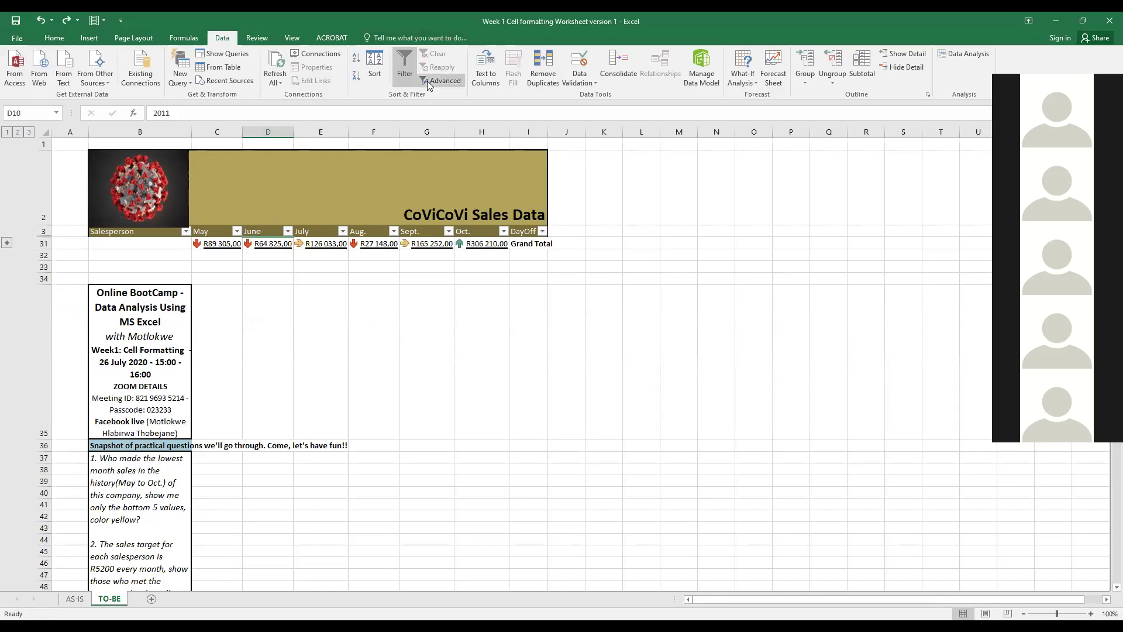
pyautogui.click(41, 21)
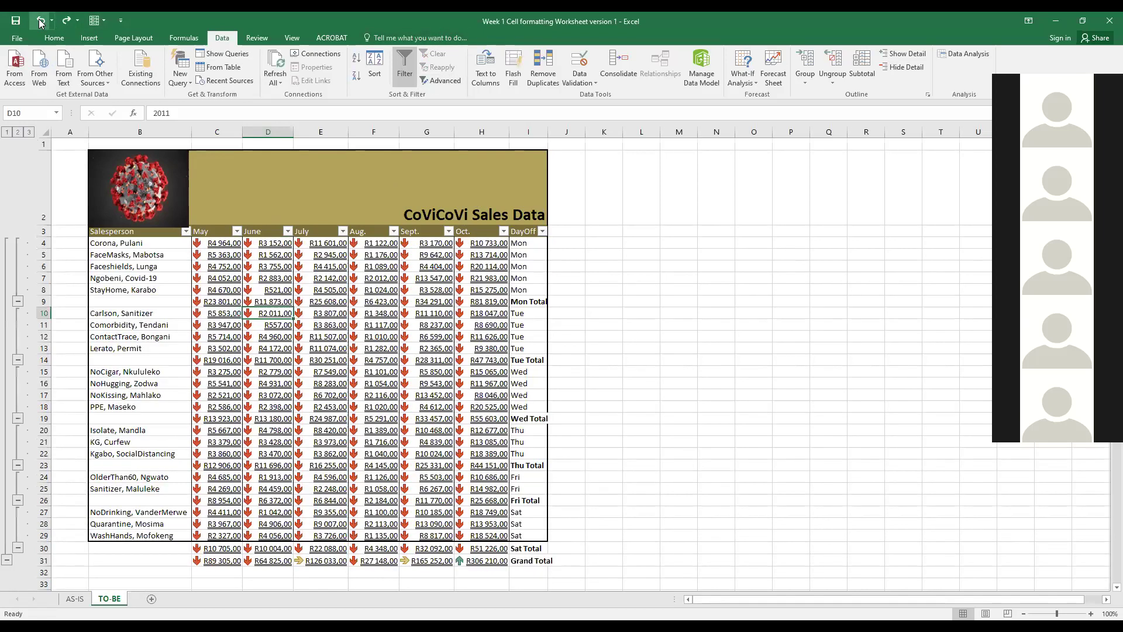
pyautogui.click(493, 300)
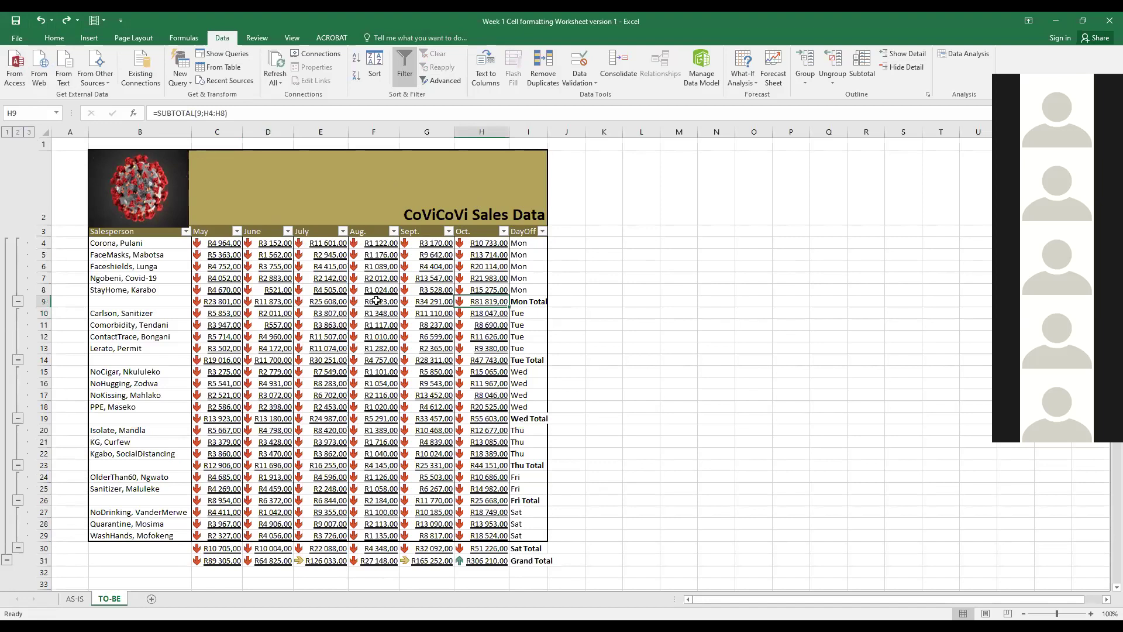
pyautogui.click(9, 132)
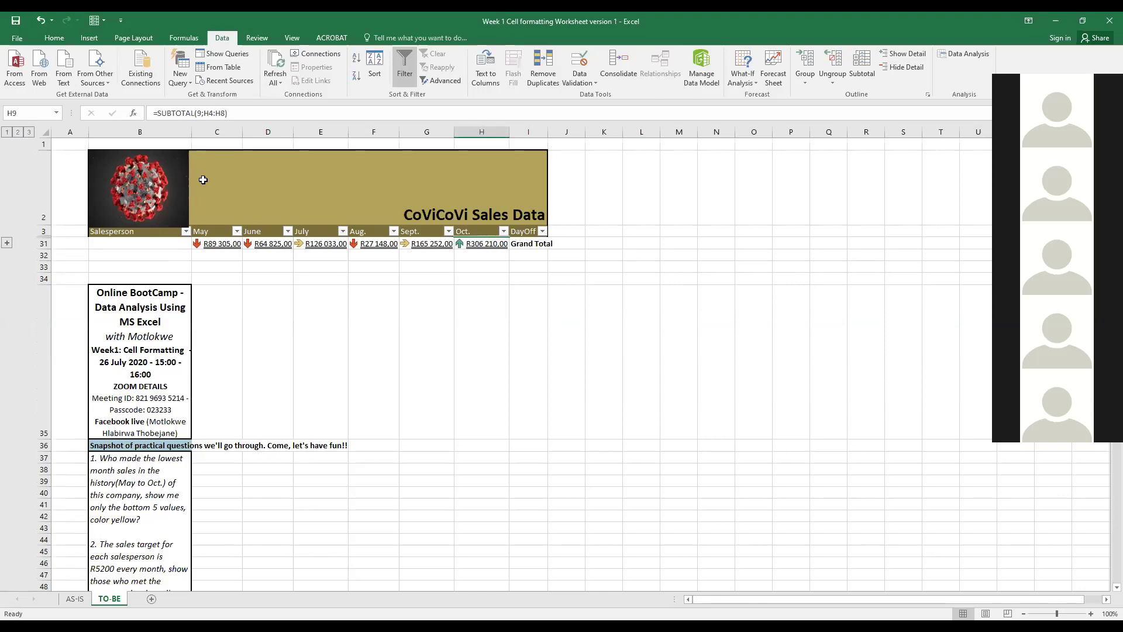
pyautogui.click(18, 133)
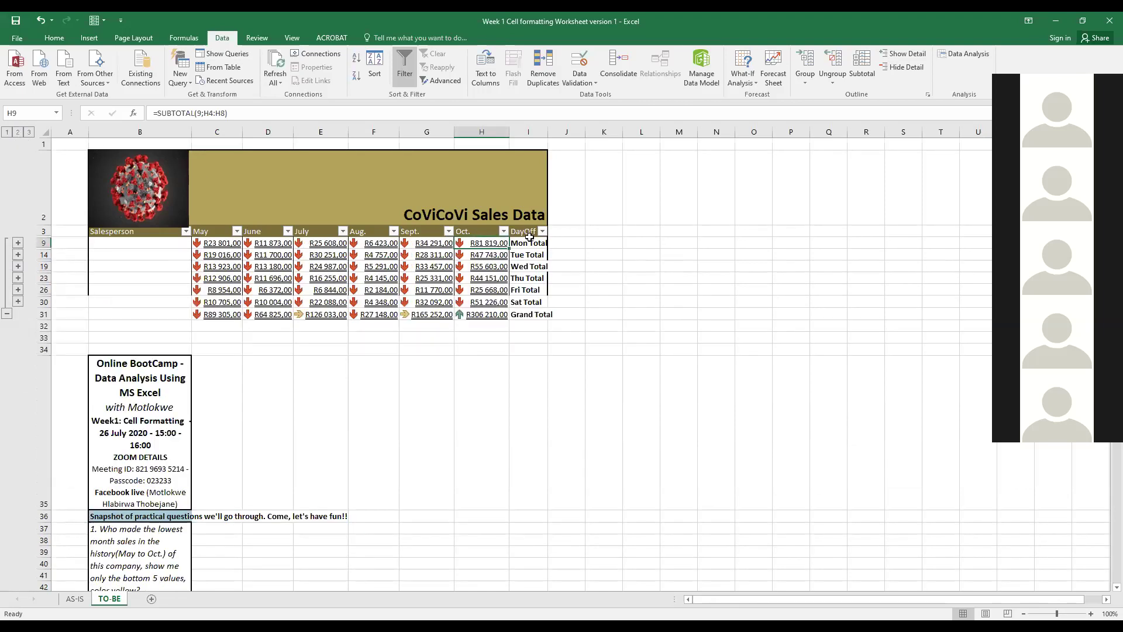
pyautogui.click(531, 243)
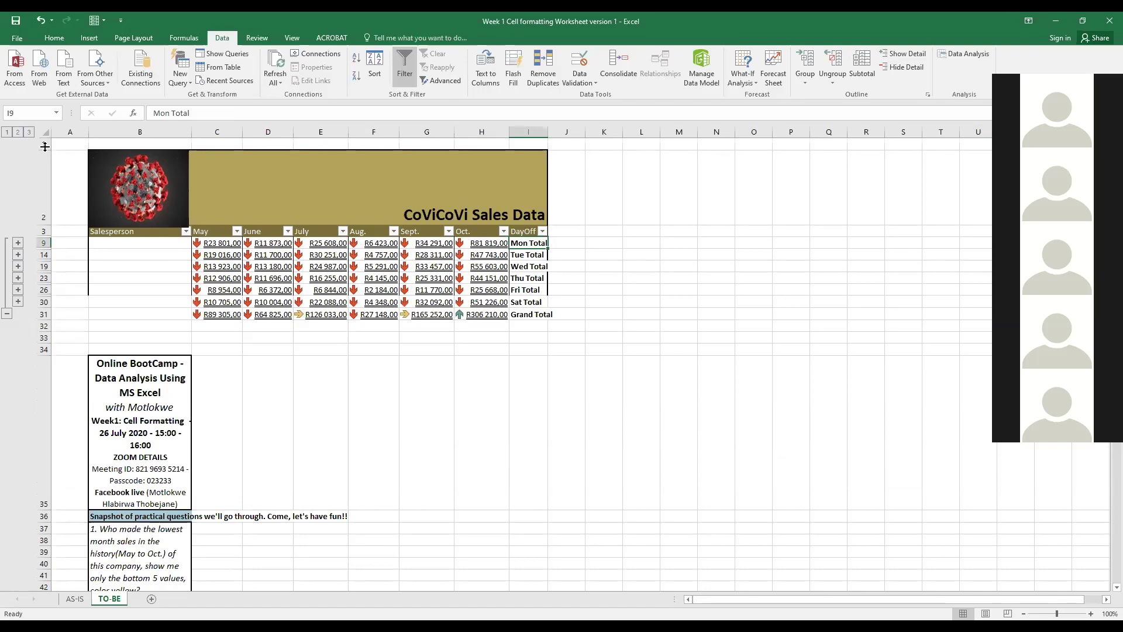
pyautogui.click(29, 131)
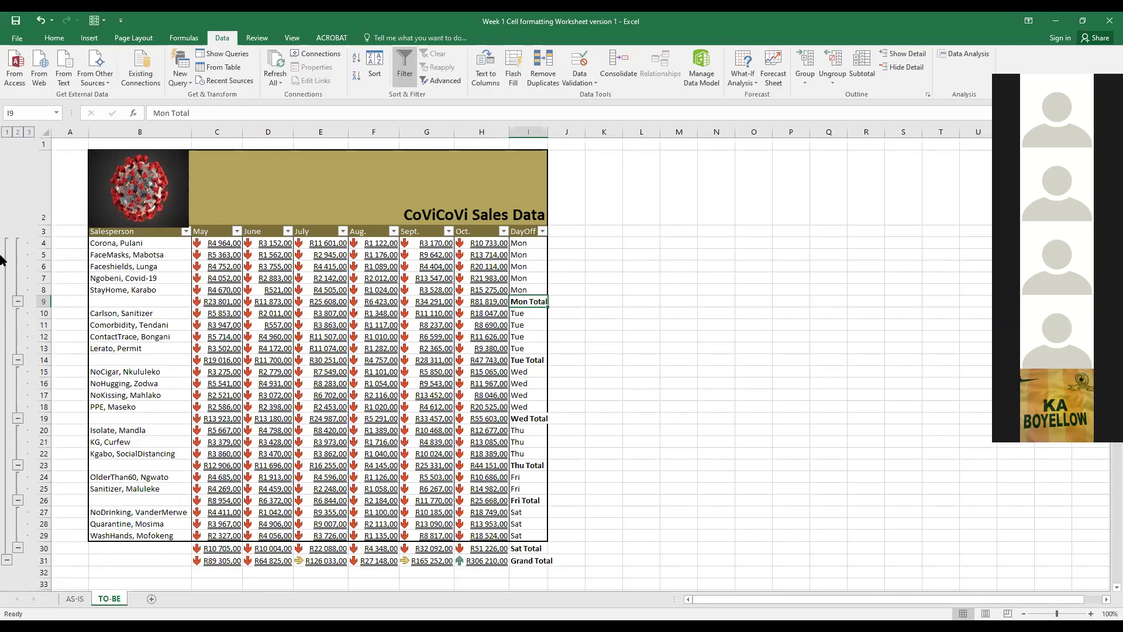
# Step: Collapse the Sat, Thu, Wed, Fri and Mon salesperson groups to their totals
pyautogui.click(19, 547)
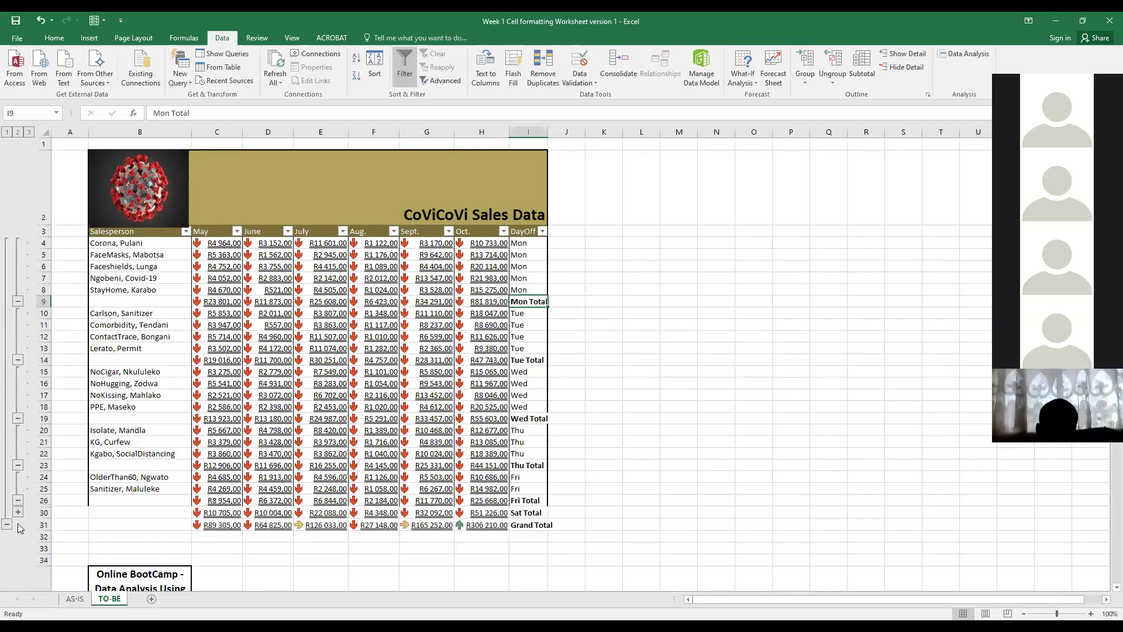
pyautogui.click(18, 466)
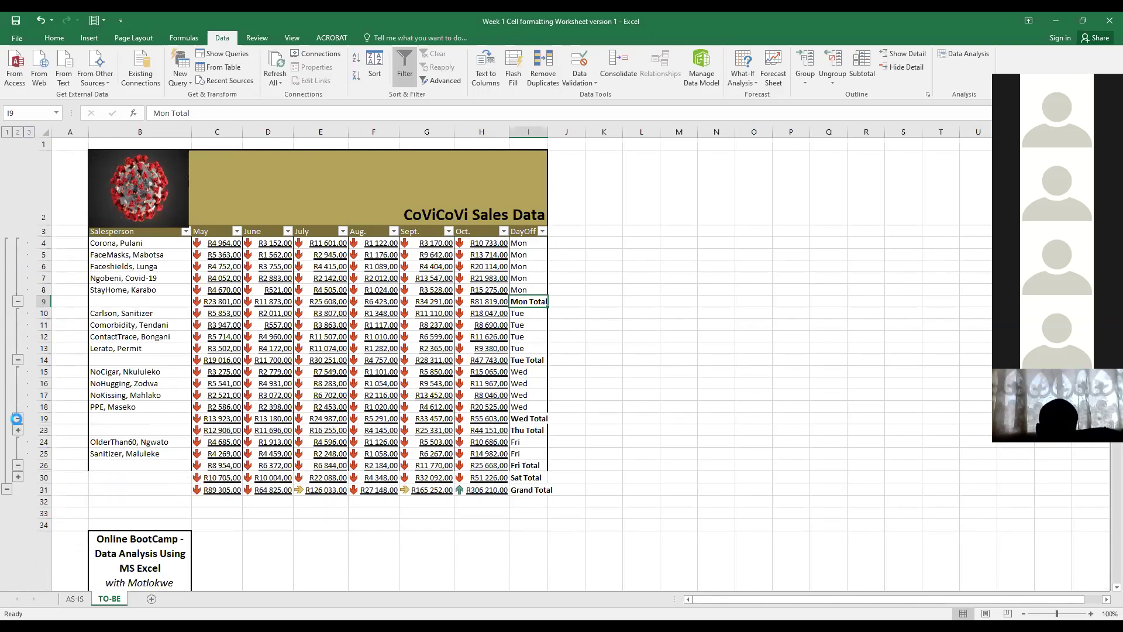
pyautogui.click(18, 418)
pyautogui.click(18, 419)
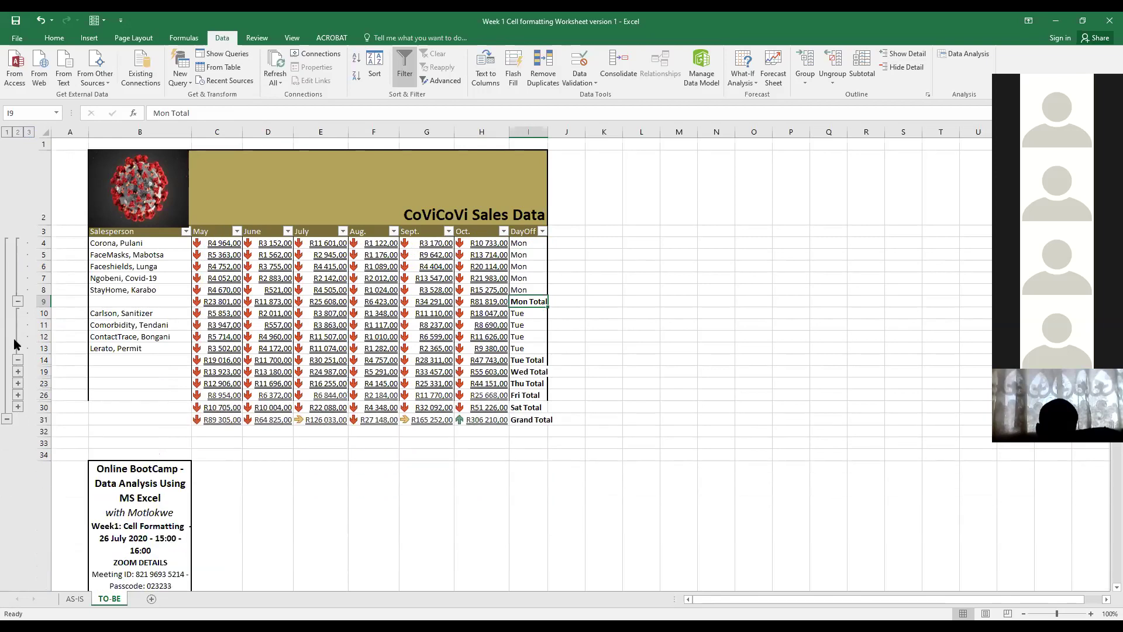
pyautogui.click(18, 301)
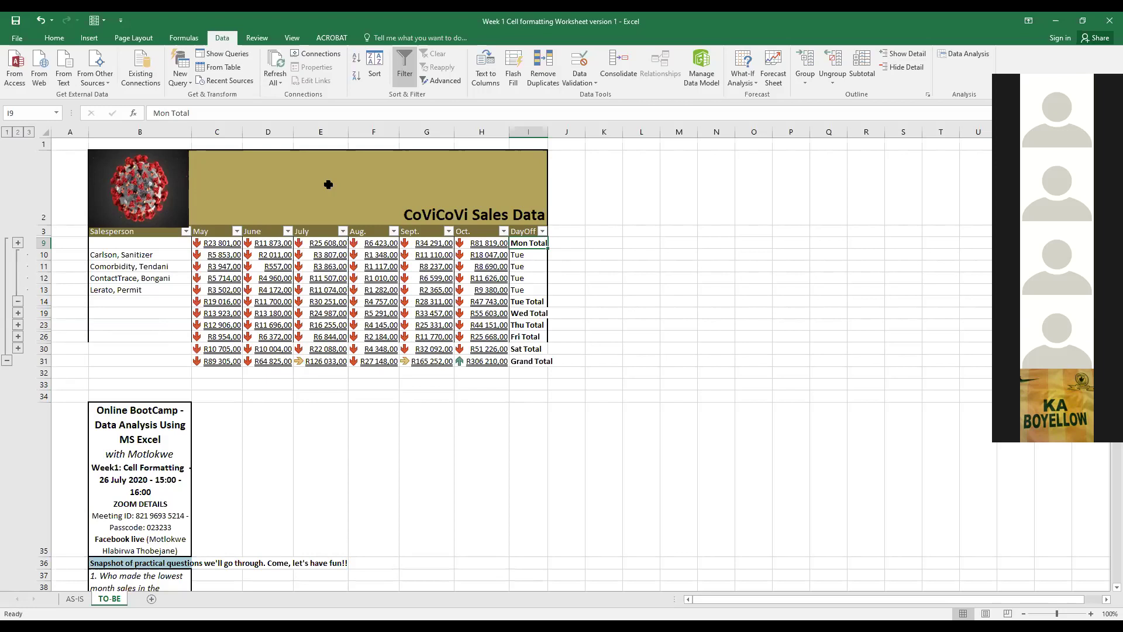
# Step: Expand the other day groups again, leaving Monday collapsed under Mon Total
pyautogui.click(18, 313)
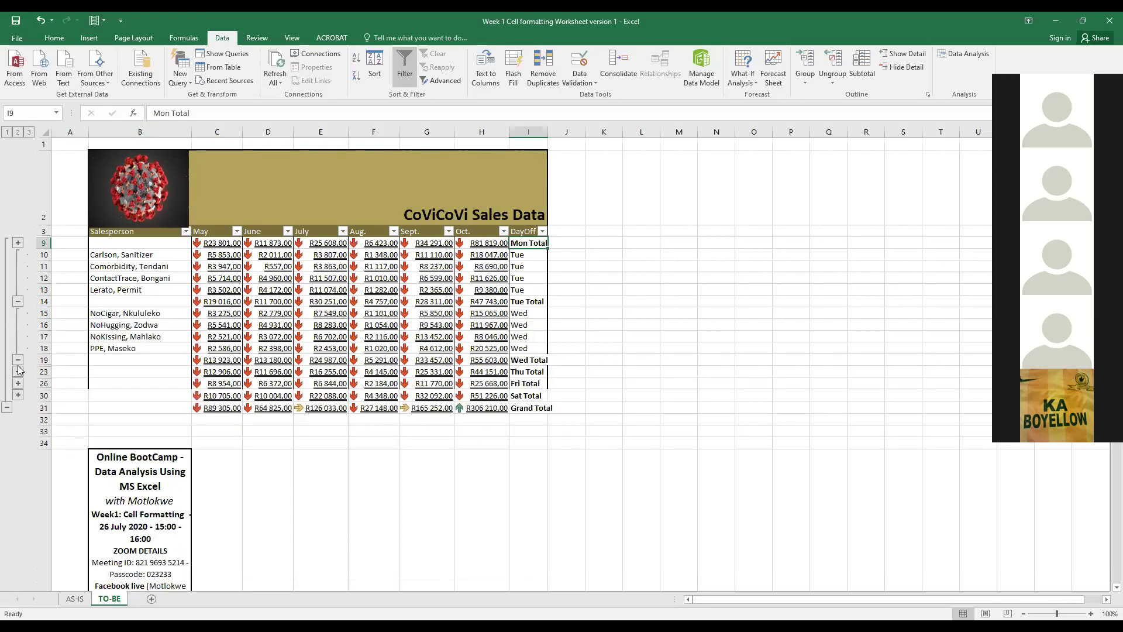
pyautogui.click(18, 360)
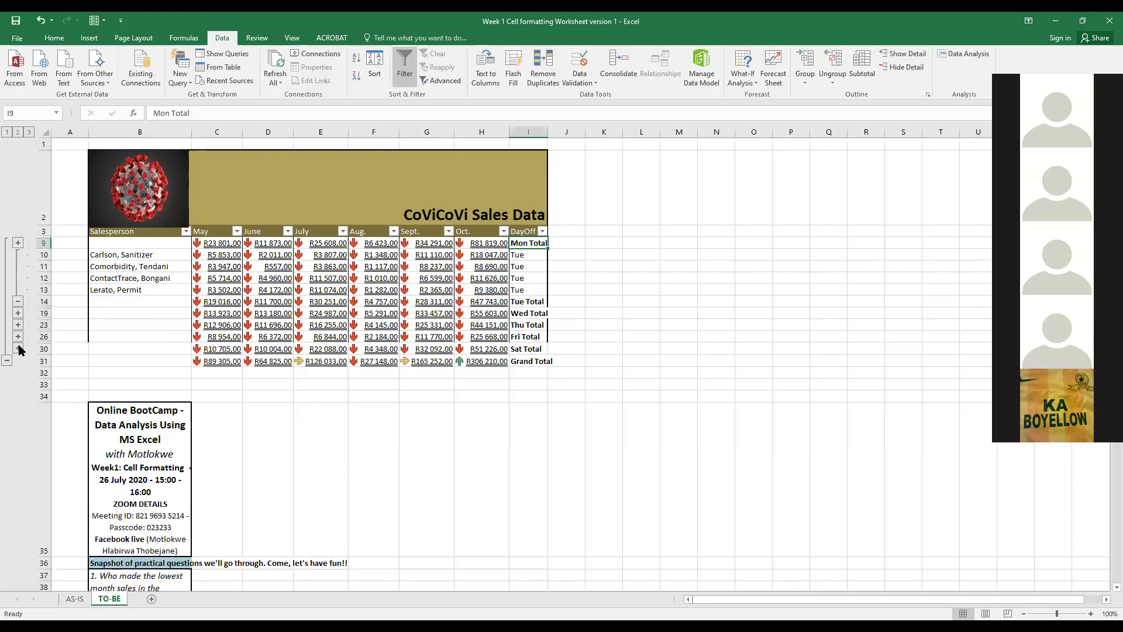
pyautogui.click(18, 349)
pyautogui.click(18, 336)
pyautogui.click(18, 325)
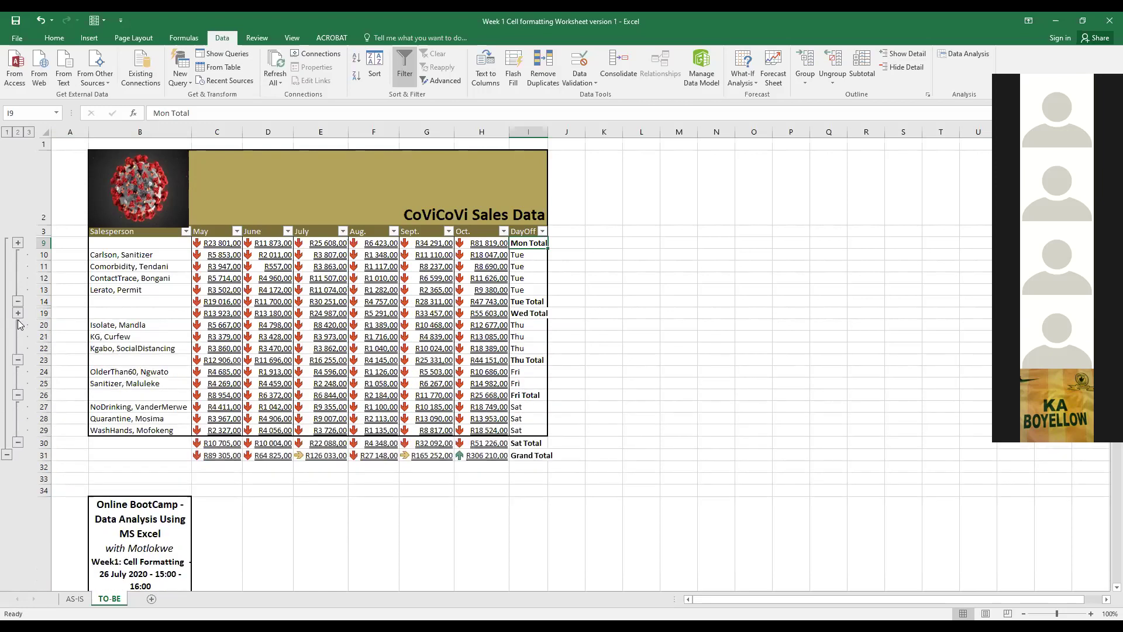
pyautogui.click(18, 313)
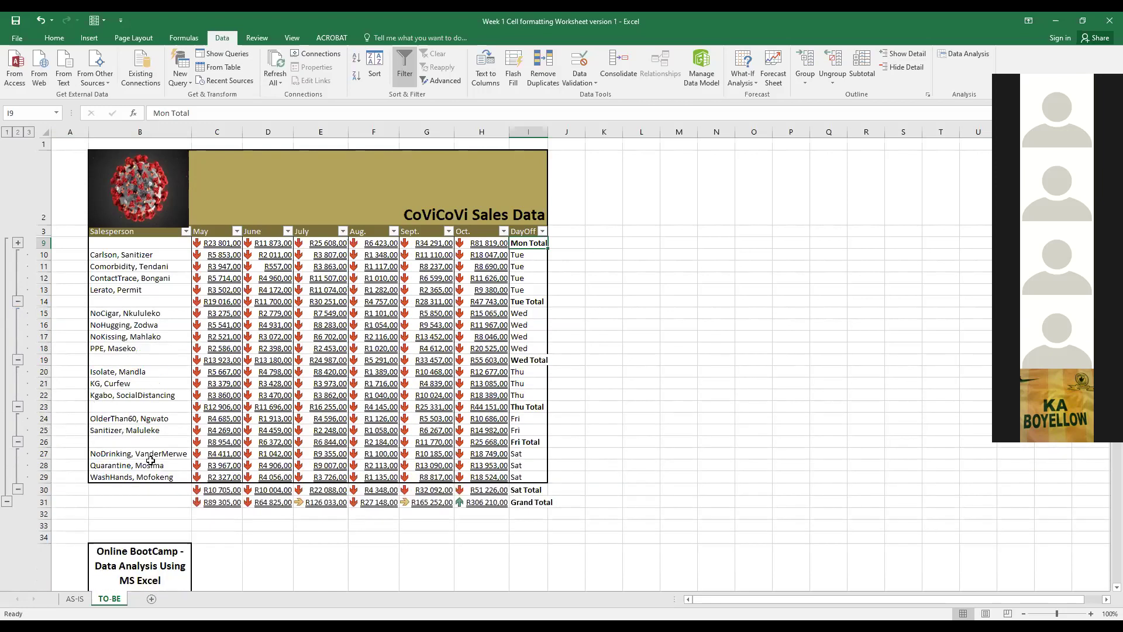